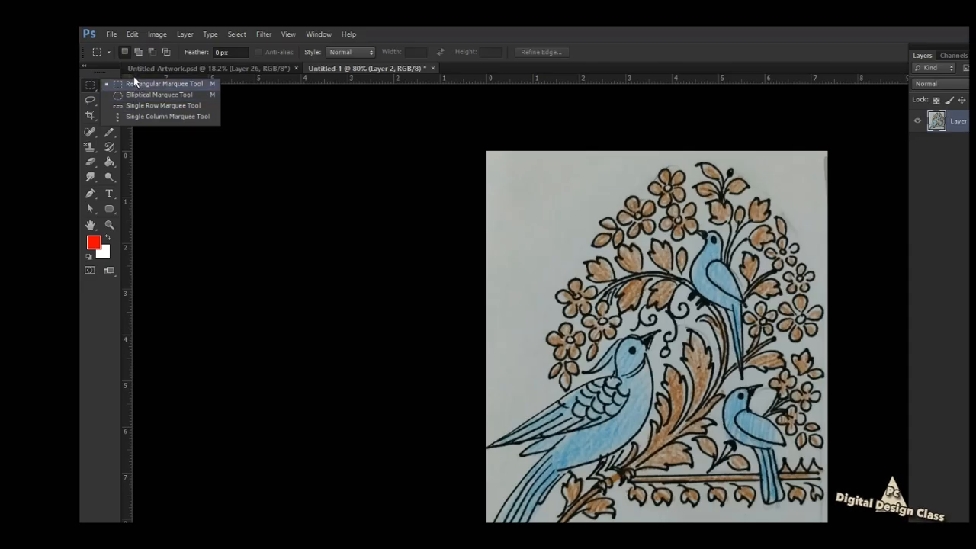
- Activate the Rectangular Marquee Tool for the bird artwork document
{"action": "left_click", "coordinate": [148, 81]}
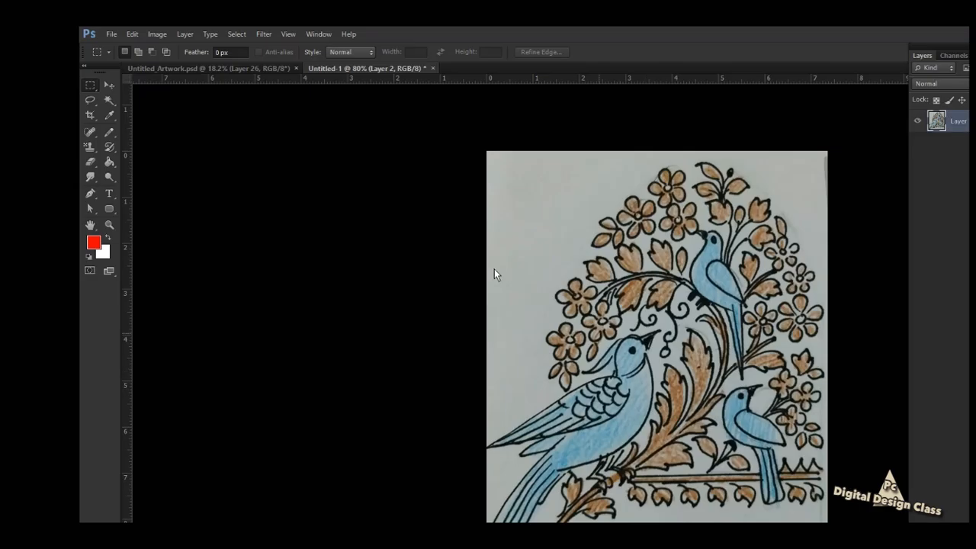
{"action": "key", "text": "ctrl+plus"}
{"action": "key", "text": "ctrl+plus"}
{"action": "key", "text": "ctrl+plus"}
{"action": "key", "text": "ctrl+plus"}
{"action": "key", "text": "ctrl+minus"}
{"action": "key", "text": "ctrl+minus"}
{"action": "key", "text": "ctrl+minus"}
{"action": "key", "text": "ctrl+minus"}
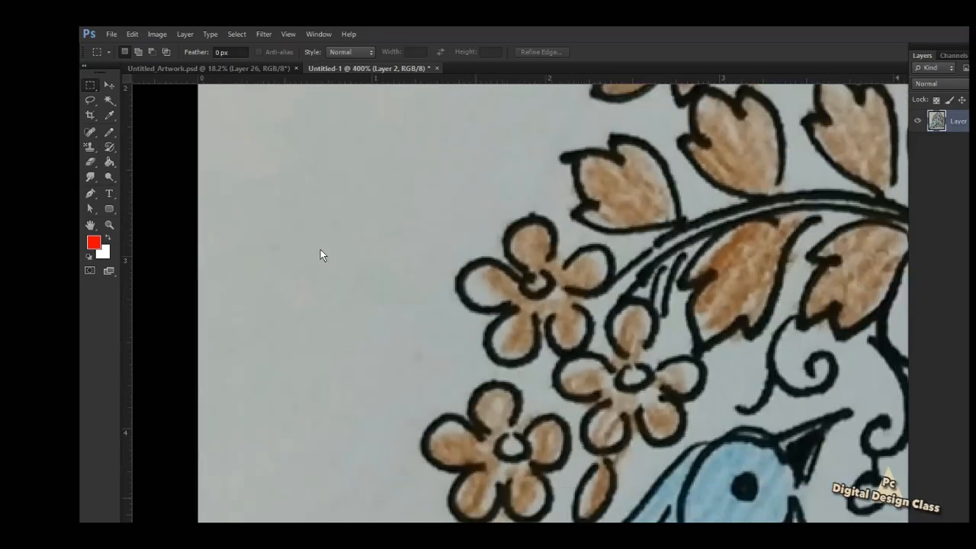
{"action": "key", "text": "ctrl+plus"}
{"action": "key", "text": "ctrl+plus"}
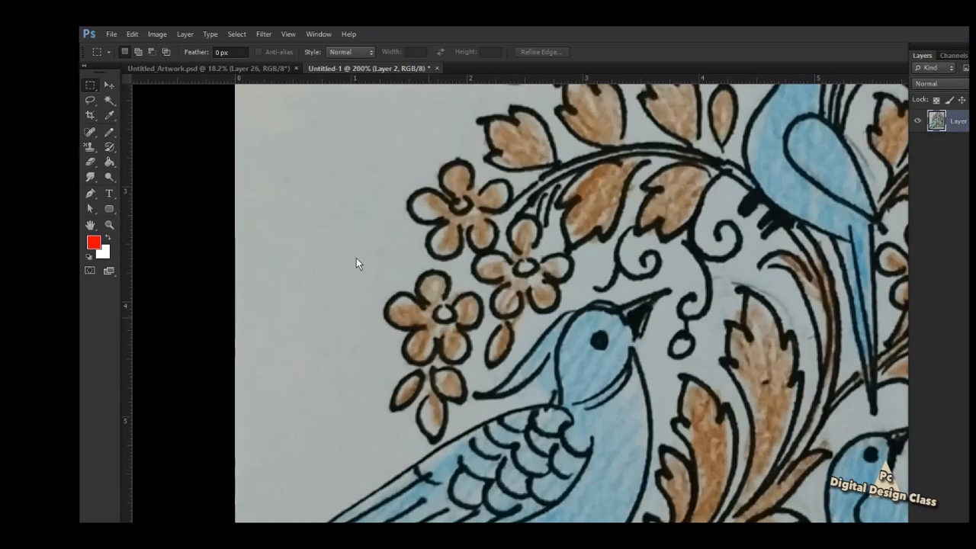
{"action": "key", "text": "ctrl+minus"}
{"action": "key", "text": "ctrl+minus"}
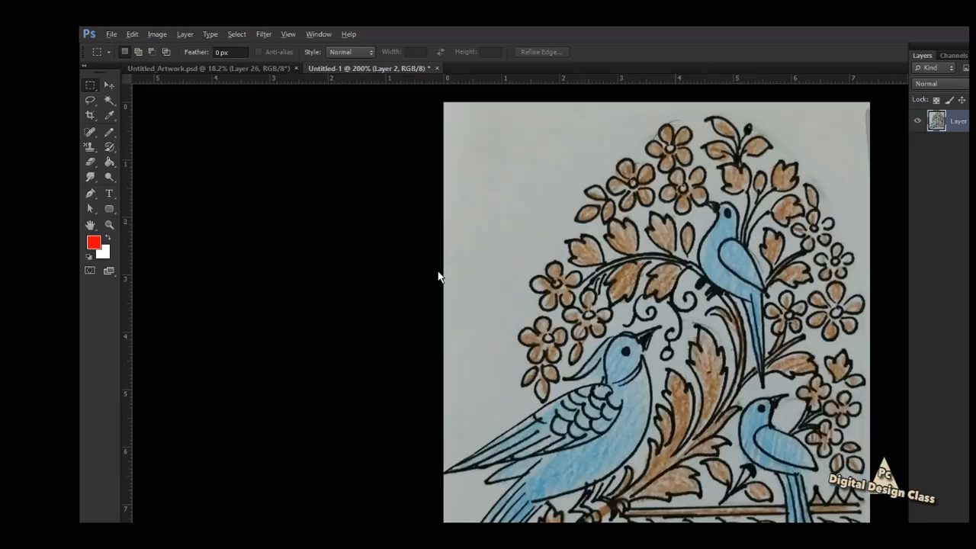
- Set the canvas size to 25 inches wide and 25 inches high around the bird artwork
{"action": "key", "text": "ctrl+alt+c"}
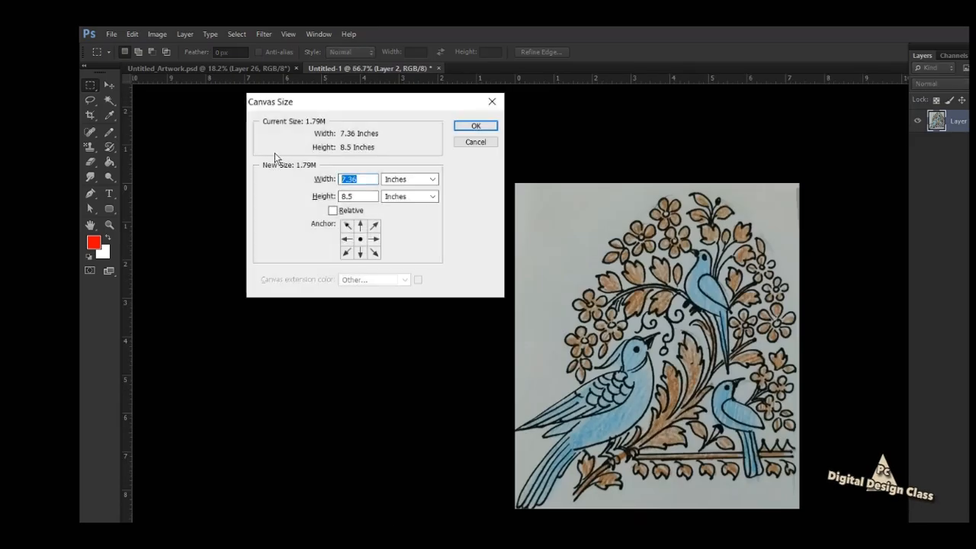
{"action": "type", "text": "25"}
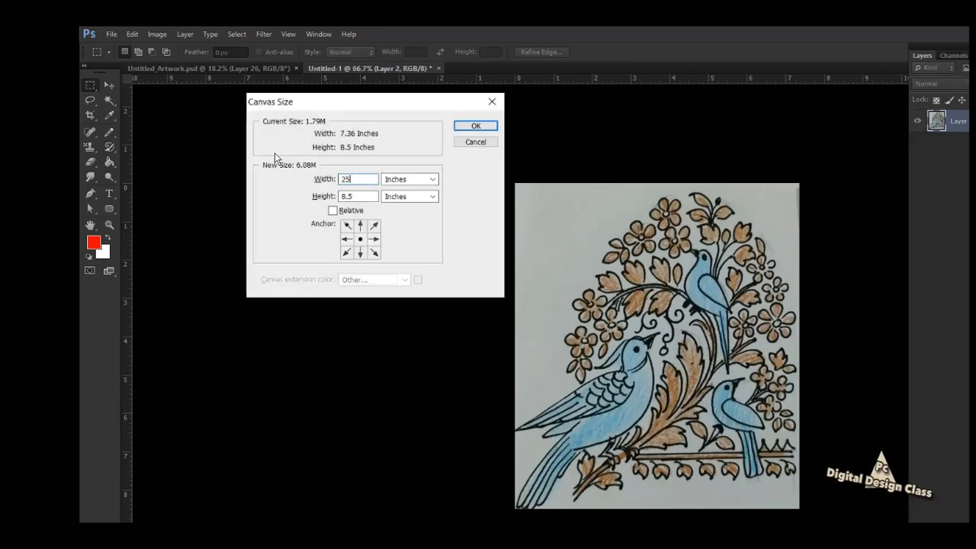
{"action": "key", "text": "Tab"}
{"action": "type", "text": "25"}
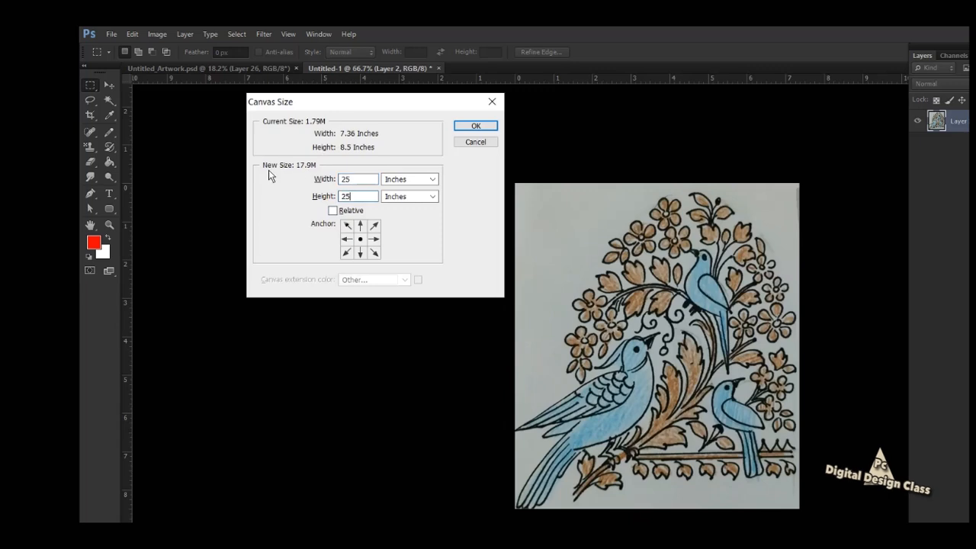
{"action": "key", "text": "Return"}
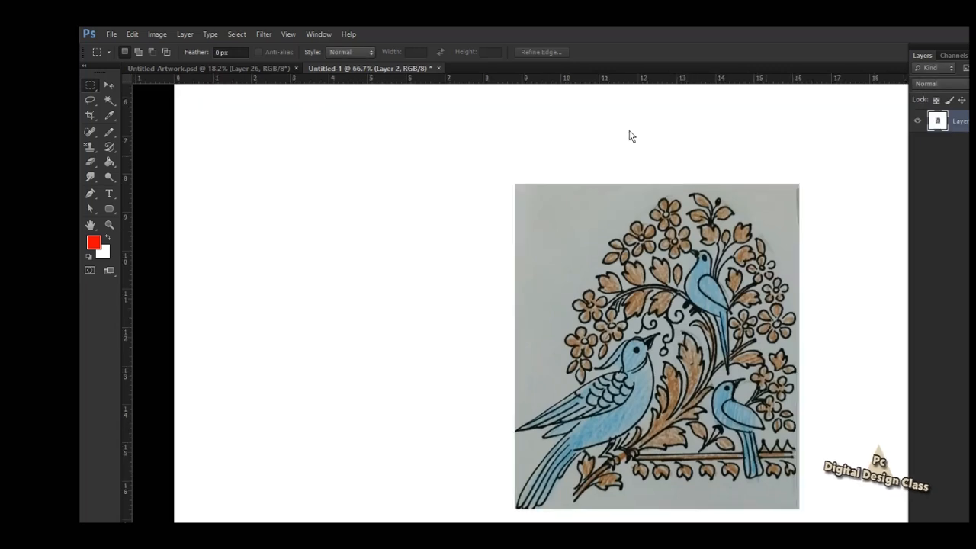
- Select the bird artwork with a rectangular marquee and place a copy of it in the canvas's upper-left corner
{"action": "key", "text": "i"}
{"action": "key", "text": "ctrl+minus"}
{"action": "key", "text": "ctrl+minus"}
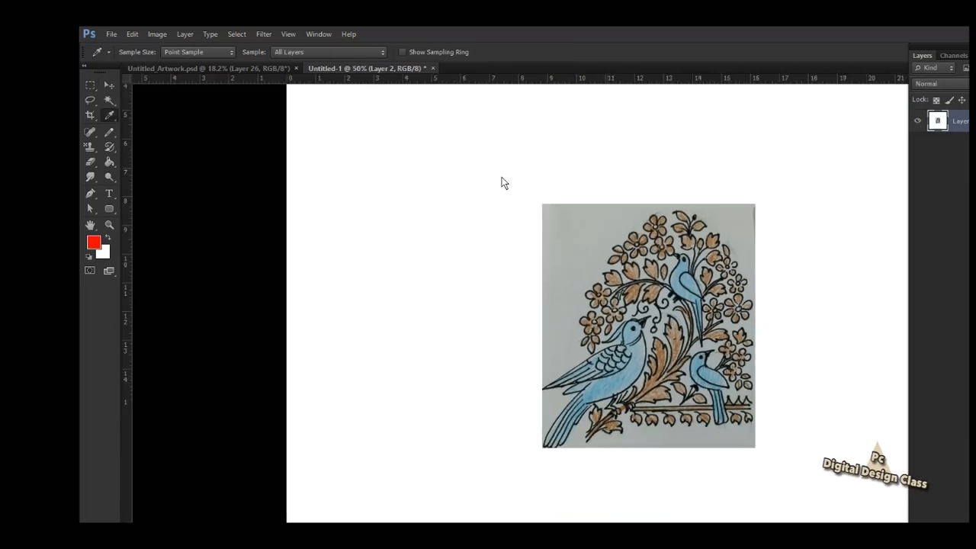
{"action": "key", "text": "m"}
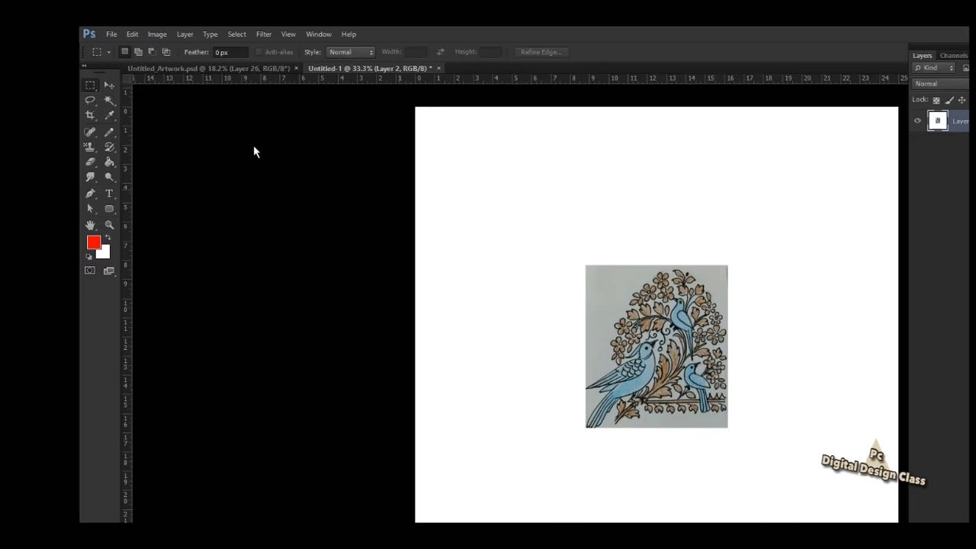
{"action": "left_click_drag", "start_coordinate": [564, 247], "coordinate": [752, 458]}
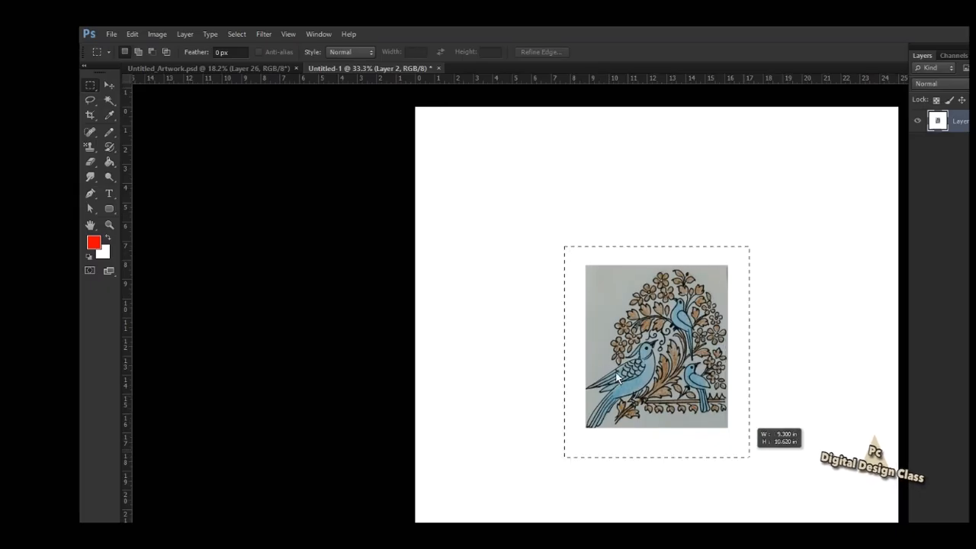
{"action": "left_click", "coordinate": [616, 372]}
{"action": "key", "text": "ctrl+shift+d"}
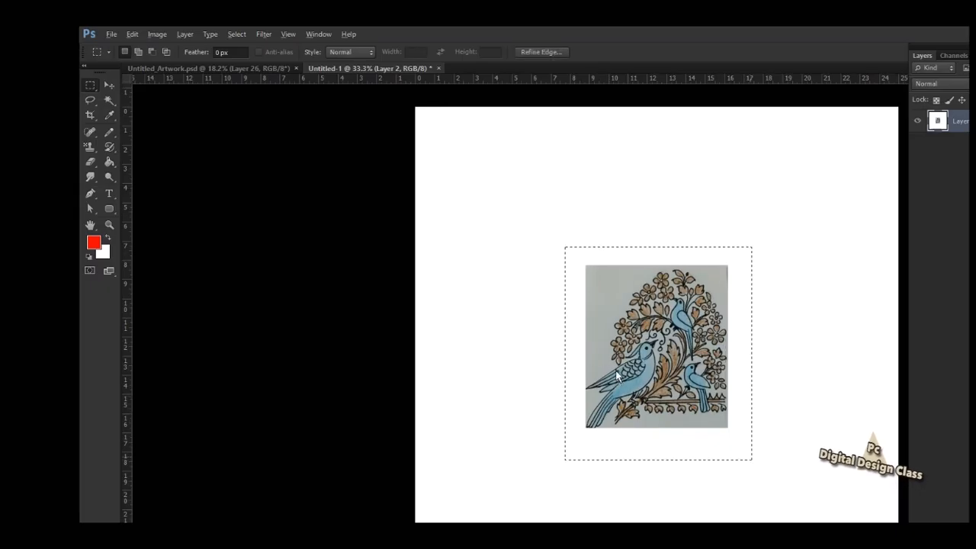
{"action": "key", "text": "ctrl+t"}
{"action": "left_click_drag", "start_coordinate": [605, 335], "coordinate": [435, 178]}
{"action": "key", "text": "Return"}
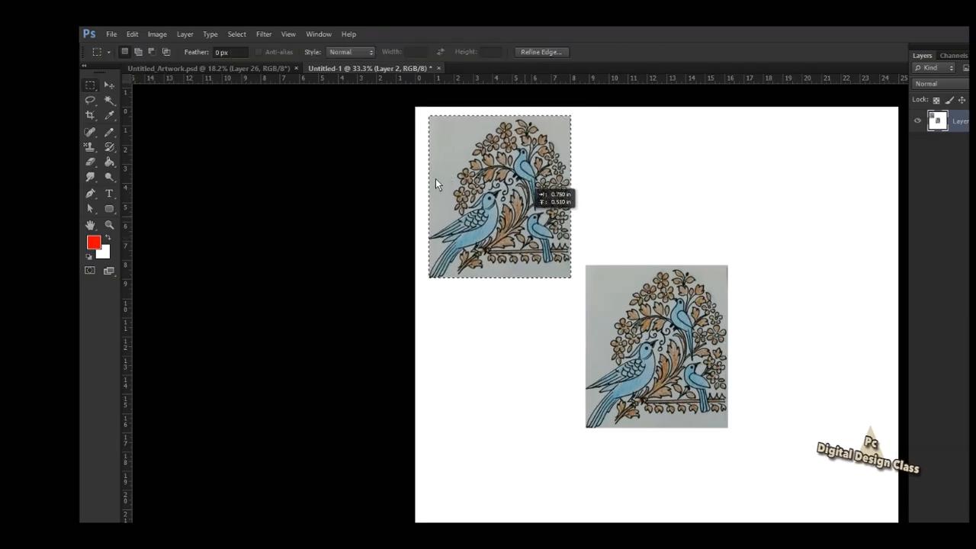
- Undo the copied artwork in the canvas's upper-left corner and clear the selection
{"action": "key", "text": "ctrl+d"}
{"action": "key", "text": "ctrl+alt+z"}
{"action": "key", "text": "ctrl+alt+z"}
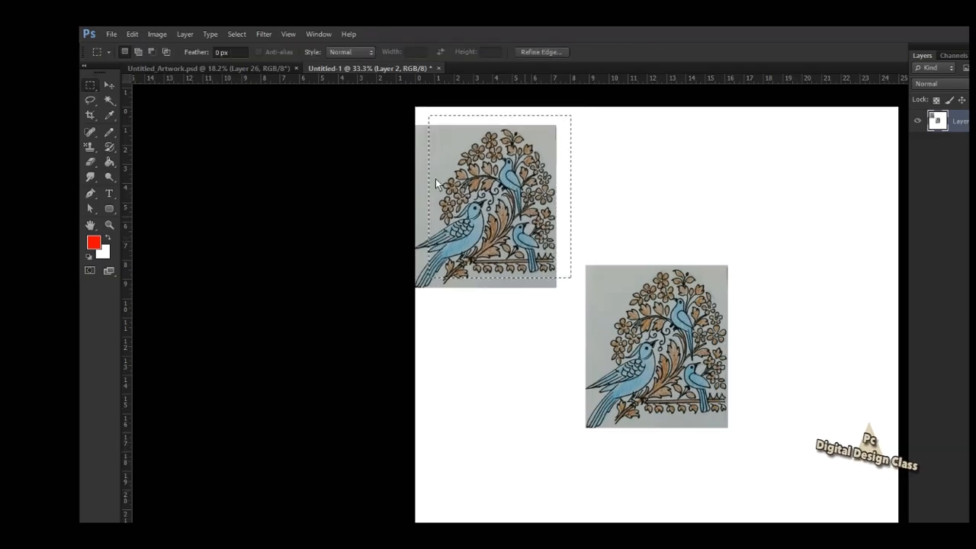
{"action": "key", "text": "Delete"}
{"action": "key", "text": "ctrl+alt+z"}
{"action": "key", "text": "ctrl+alt+z"}
{"action": "key", "text": "ctrl+d"}
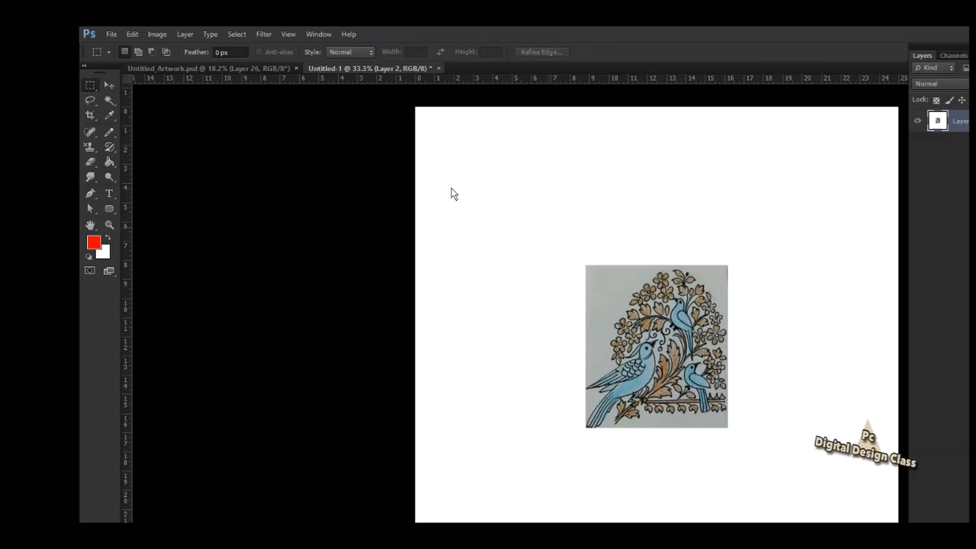
- Draw a large rectangular marquee around the bird artwork with a wide margin and place guides along its four edges
{"action": "left_click_drag", "start_coordinate": [509, 187], "coordinate": [792, 502]}
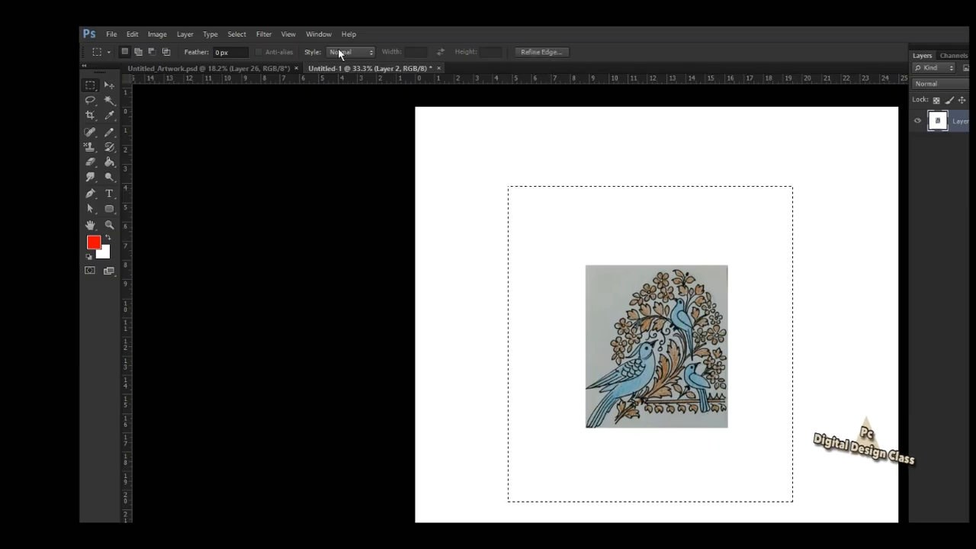
{"action": "left_click_drag", "start_coordinate": [364, 78], "coordinate": [377, 160]}
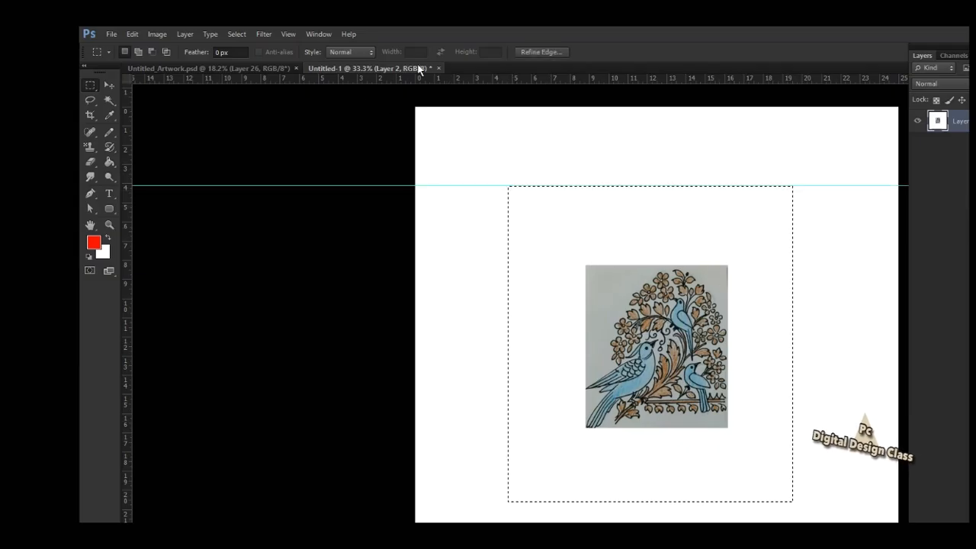
{"action": "left_click_drag", "start_coordinate": [418, 74], "coordinate": [507, 199]}
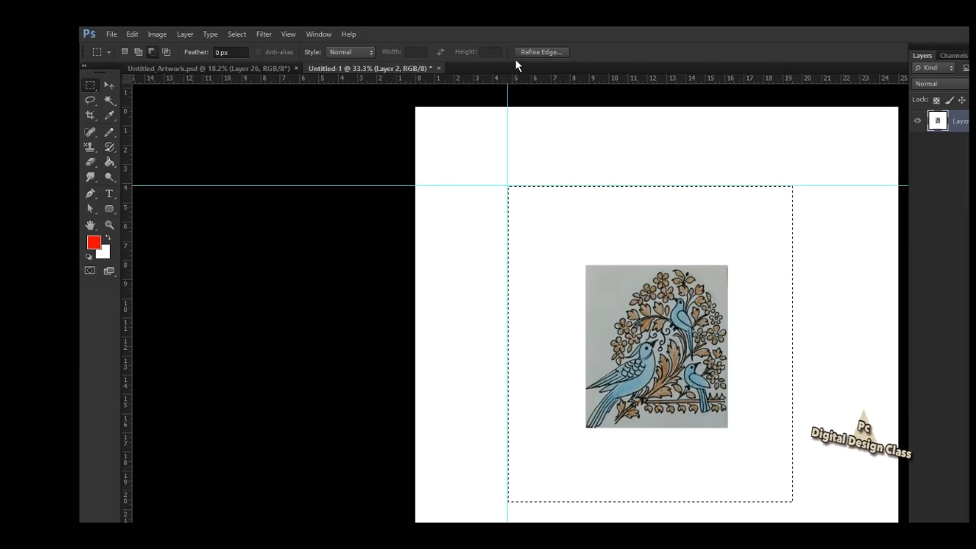
{"action": "left_click_drag", "start_coordinate": [515, 77], "coordinate": [793, 228]}
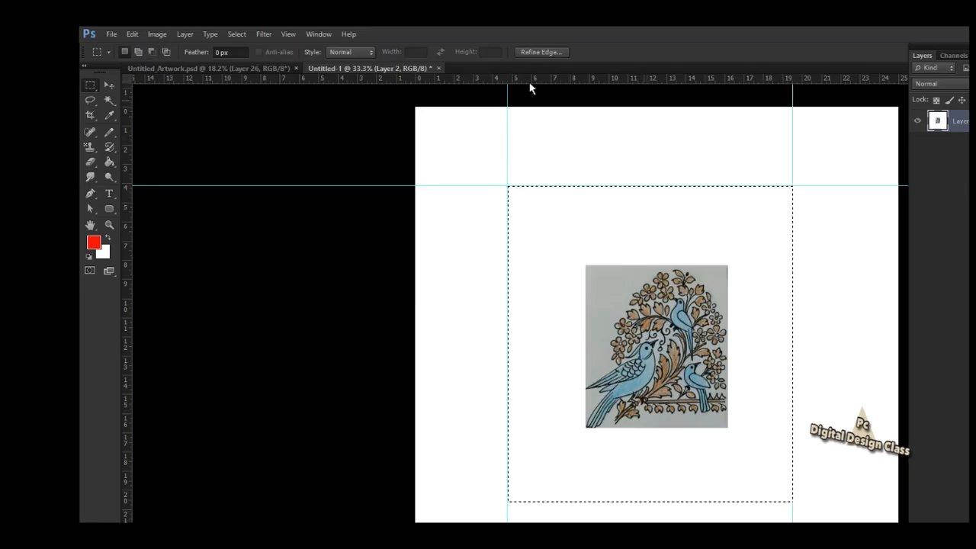
{"action": "left_click_drag", "start_coordinate": [520, 76], "coordinate": [517, 405]}
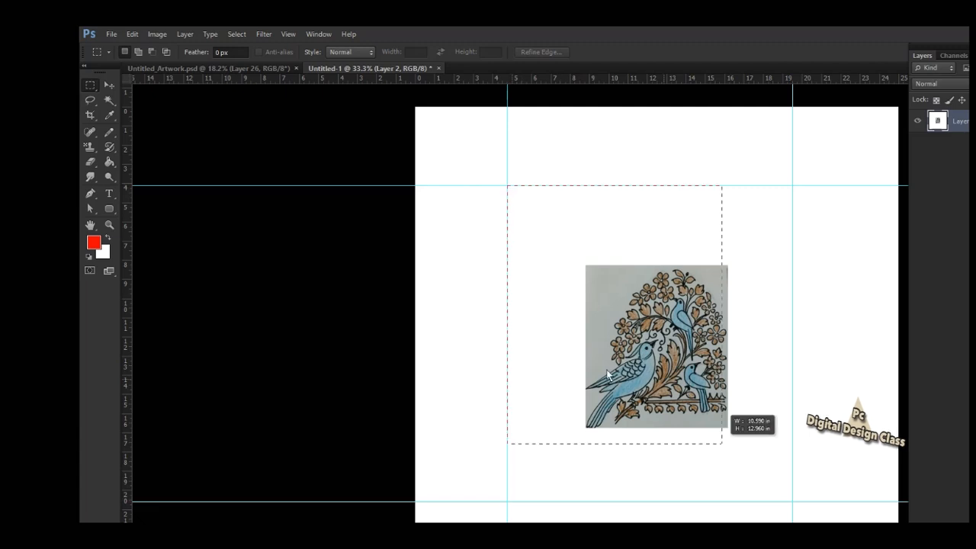
- Draw a rectangular marquee along the four guides around the artwork, and clear that selection
{"action": "left_click_drag", "start_coordinate": [781, 483], "coordinate": [797, 501]}
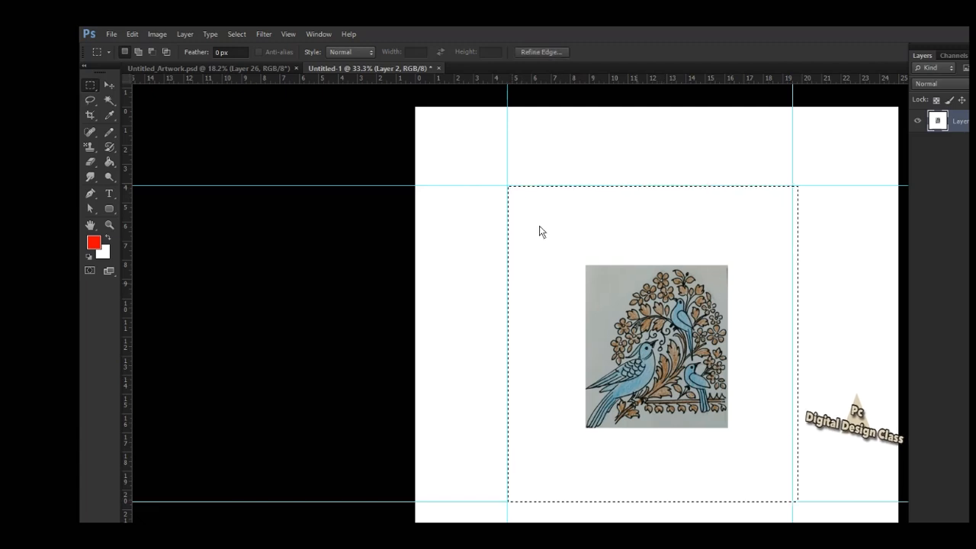
{"action": "left_click", "coordinate": [130, 34]}
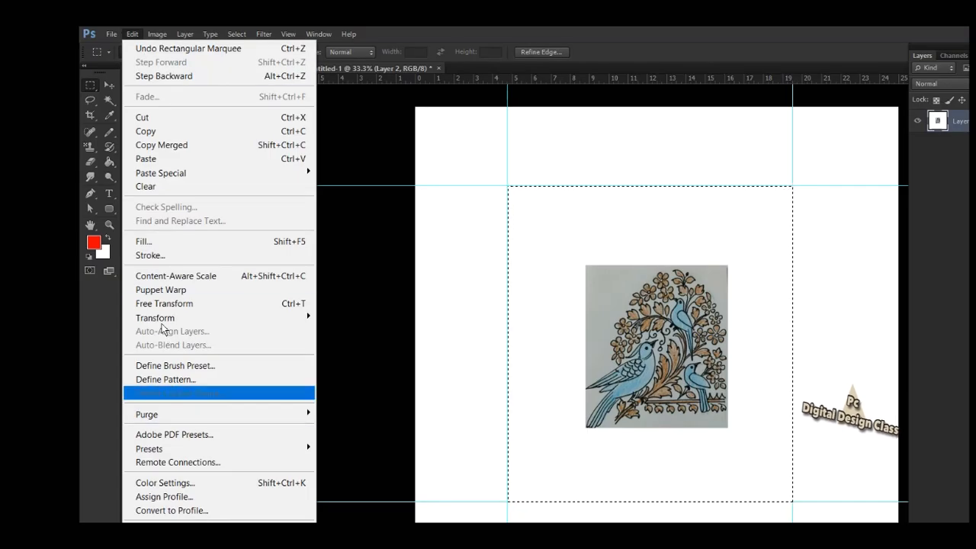
{"action": "mouse_move", "coordinate": [145, 37]}
{"action": "left_click", "coordinate": [176, 207]}
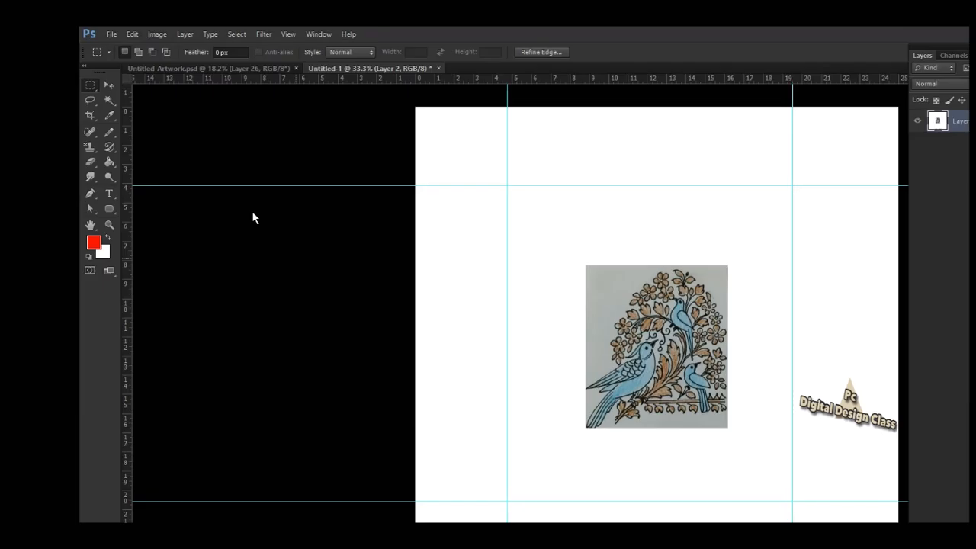
- Select the whole canvas and use Transform Selection to shrink the selection to the four guides
{"action": "key", "text": "ctrl+a"}
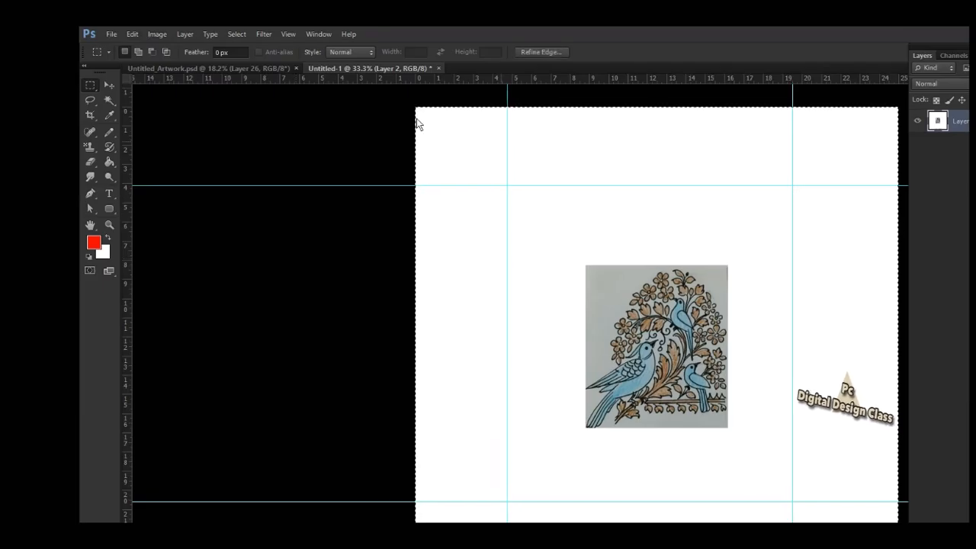
{"action": "left_click", "coordinate": [231, 35]}
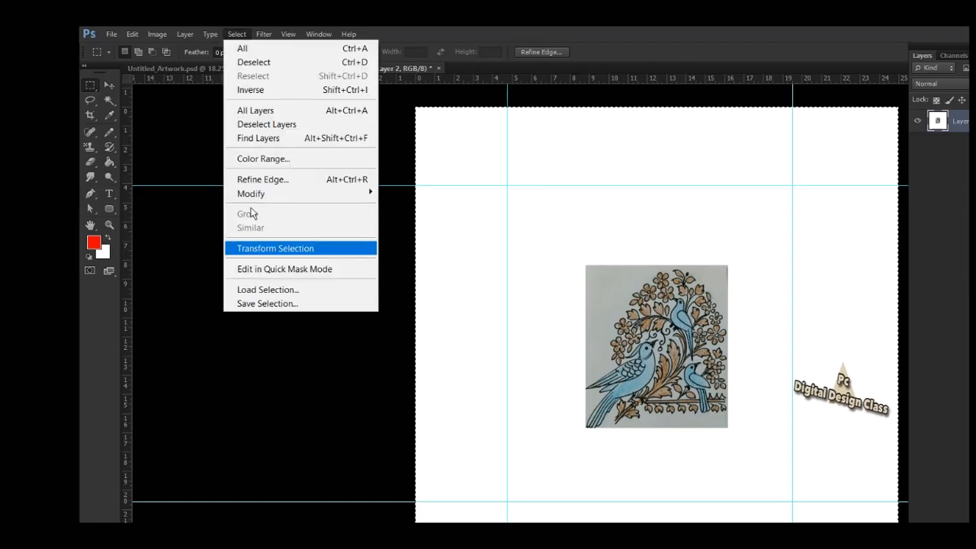
{"action": "left_click", "coordinate": [270, 248]}
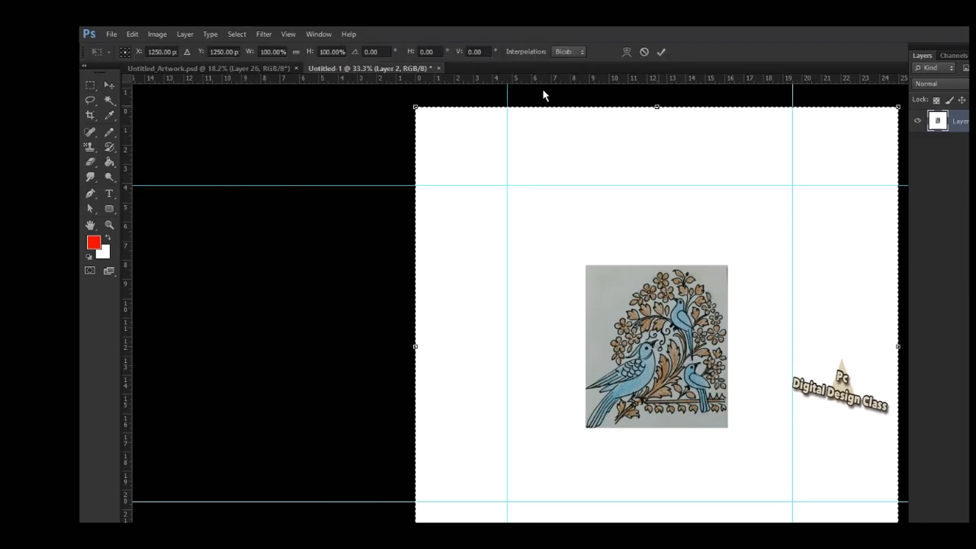
{"action": "left_click_drag", "start_coordinate": [542, 102], "coordinate": [547, 157]}
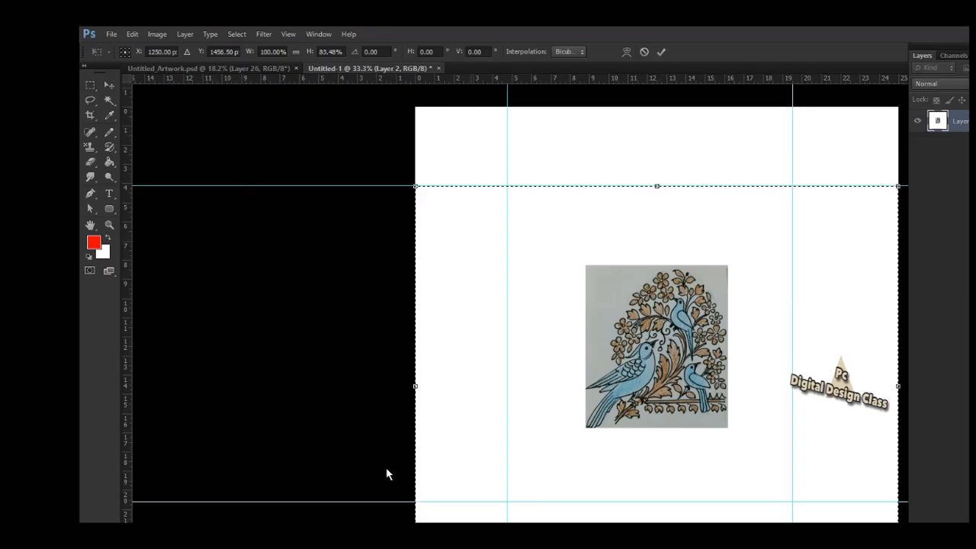
{"action": "left_click_drag", "start_coordinate": [349, 473], "coordinate": [427, 407]}
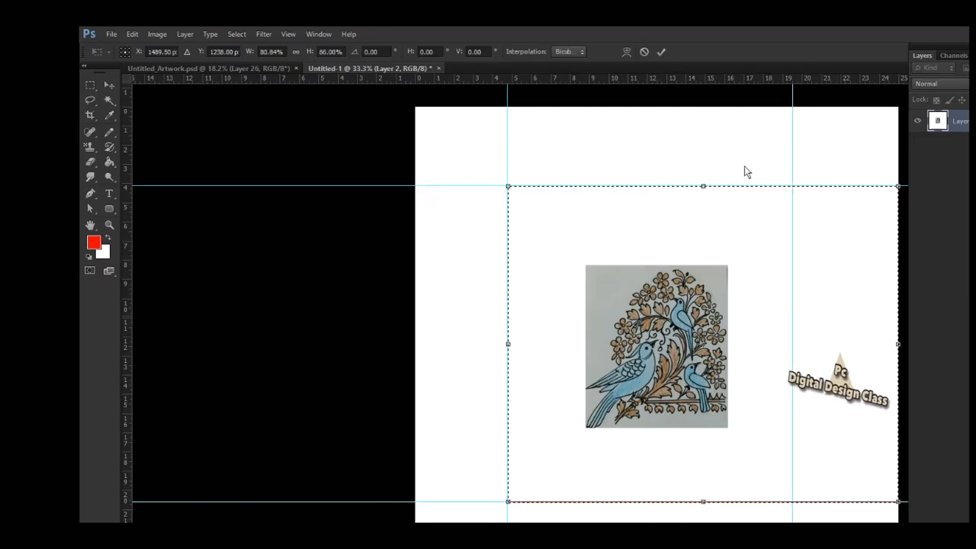
{"action": "left_click_drag", "start_coordinate": [737, 283], "coordinate": [653, 294]}
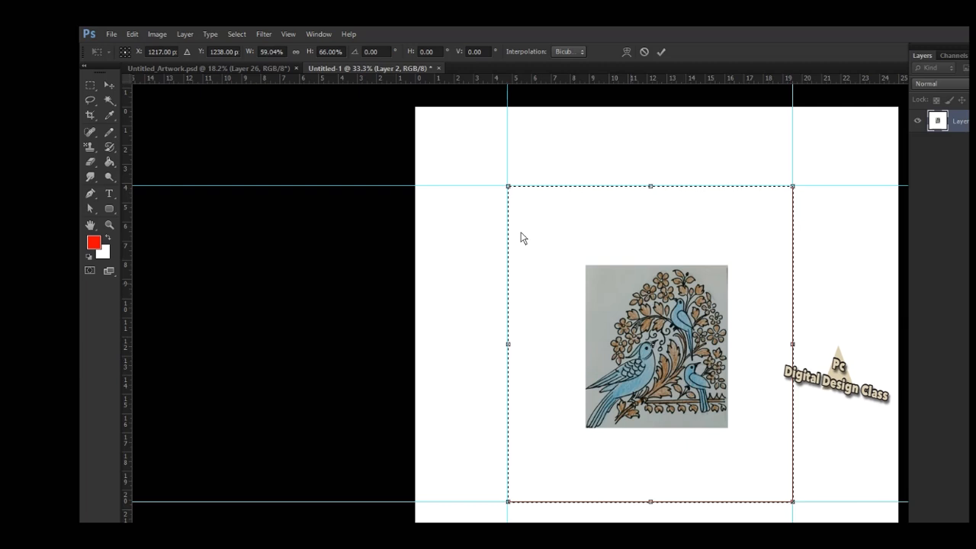
{"action": "key", "text": "Return"}
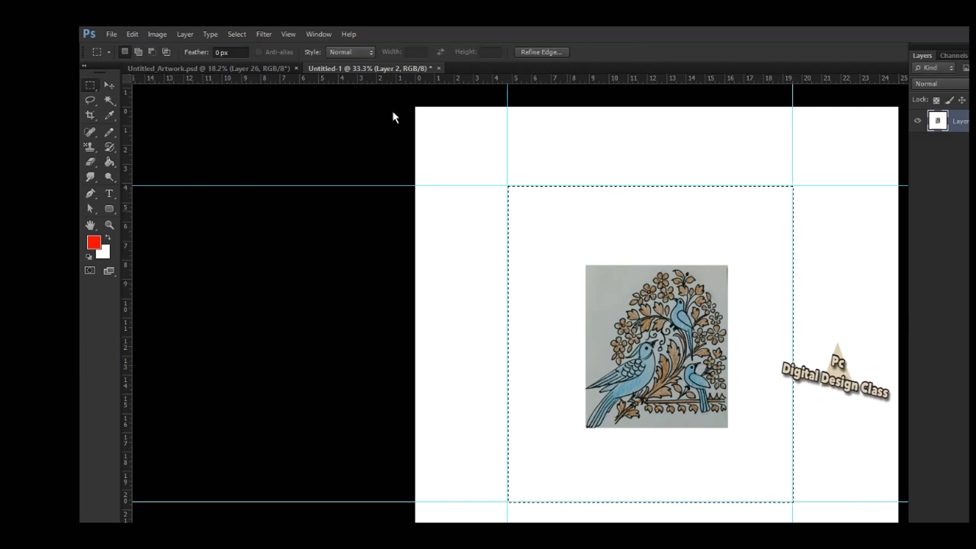
- Try to crop the image to the guide-bounded selection, and deselect it
{"action": "left_click", "coordinate": [152, 34]}
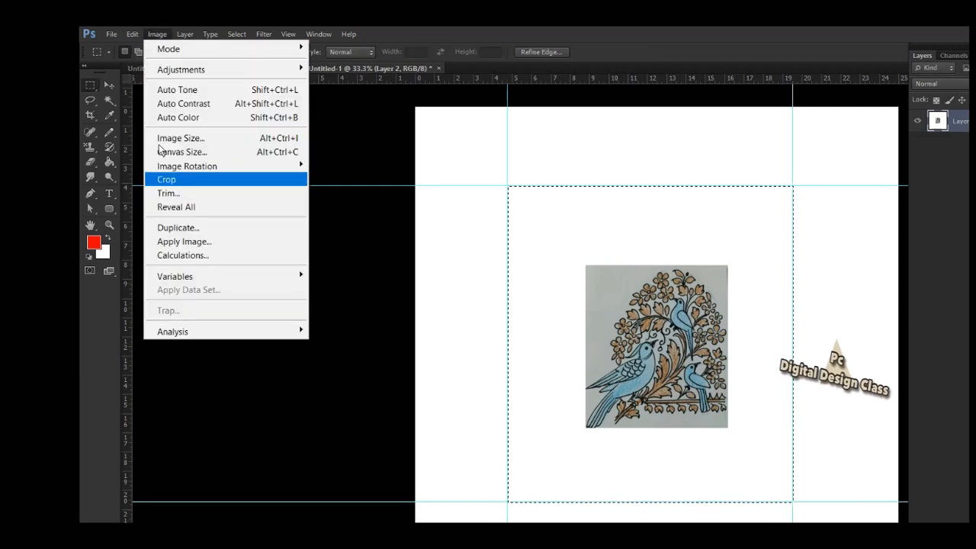
{"action": "left_click", "coordinate": [164, 178]}
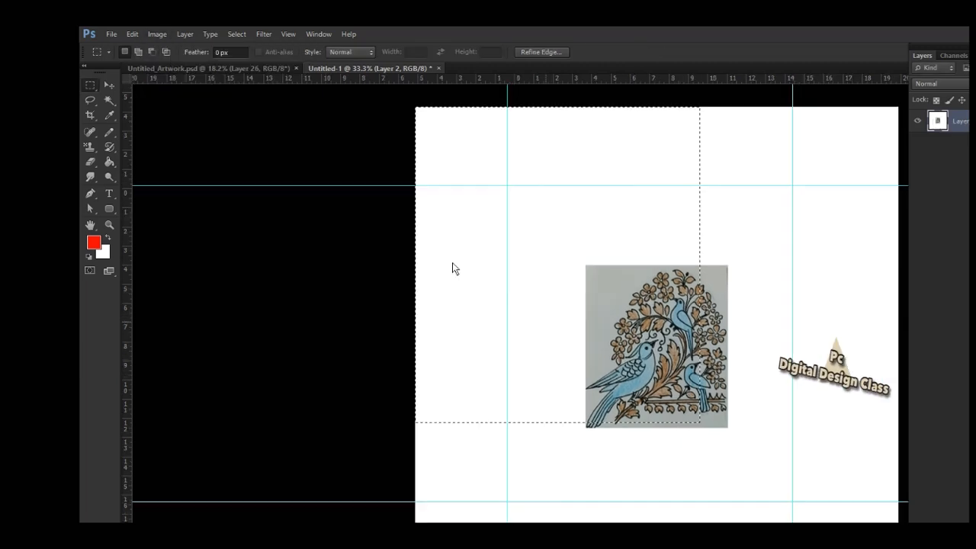
{"action": "key", "text": "ctrl+d"}
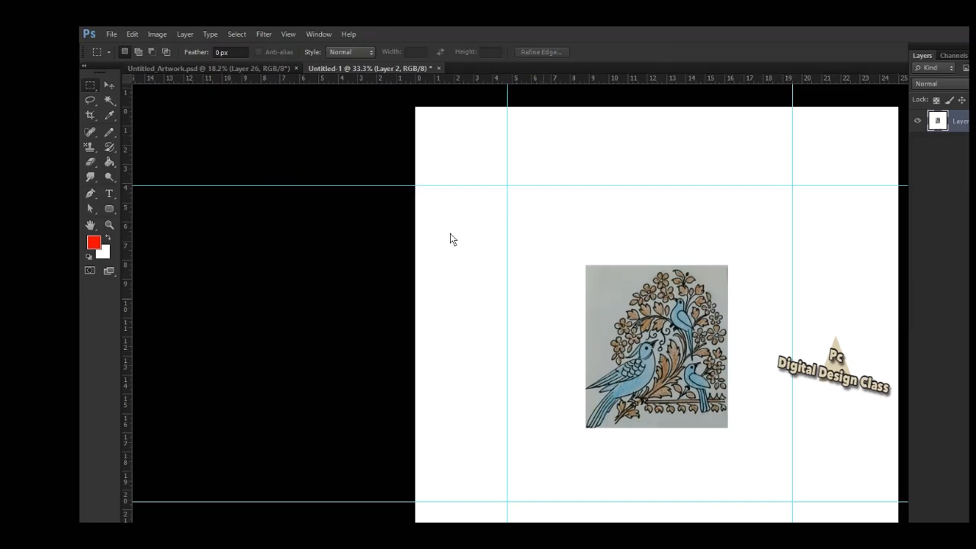
- Draw a freehand square marquee about 1.6 inches wide in the blank area near the guides' upper-left intersection, and deselect it
{"action": "key", "text": "ctrl+plus"}
{"action": "left_click_drag", "start_coordinate": [587, 259], "coordinate": [632, 306]}
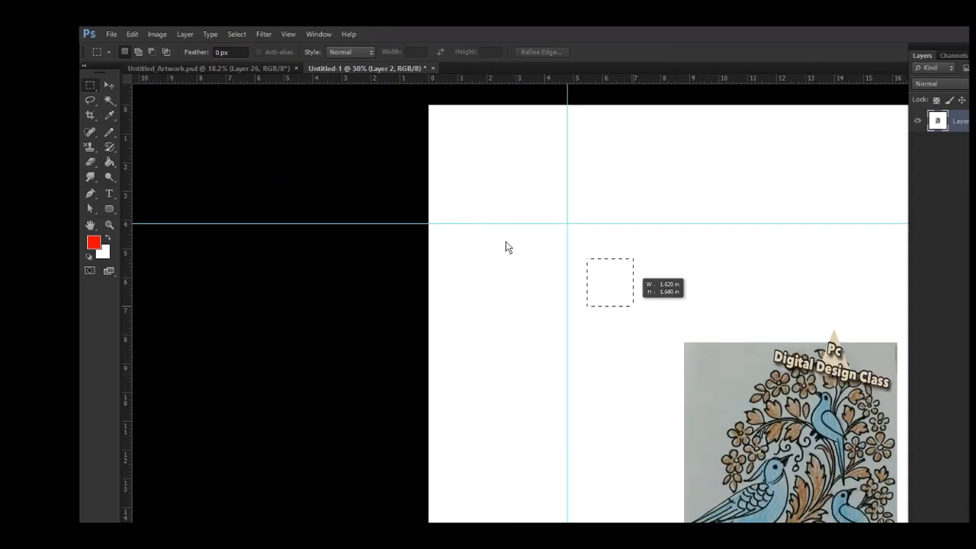
{"action": "key", "text": "ctrl+d"}
- Set the Rectangular Marquee style to Fixed Size with a width of 1.50 in and a height of 1.5 in
{"action": "left_click", "coordinate": [351, 52]}
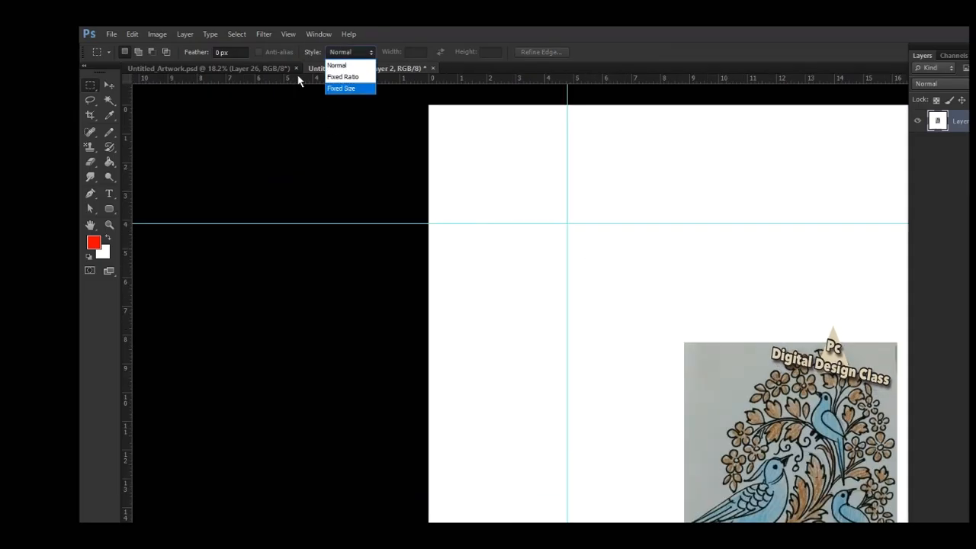
{"action": "left_click", "coordinate": [349, 88]}
{"action": "key", "text": "Tab"}
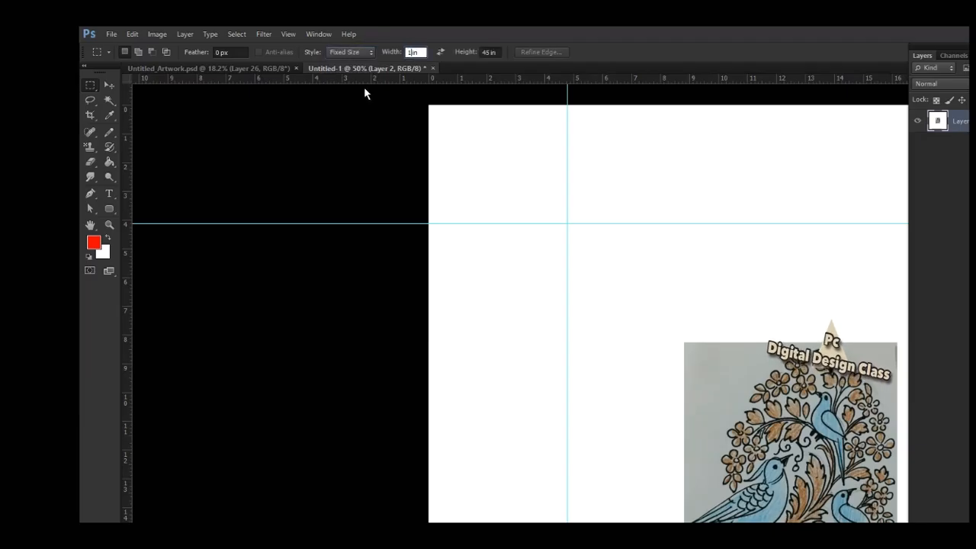
{"action": "type", "text": "1.55"}
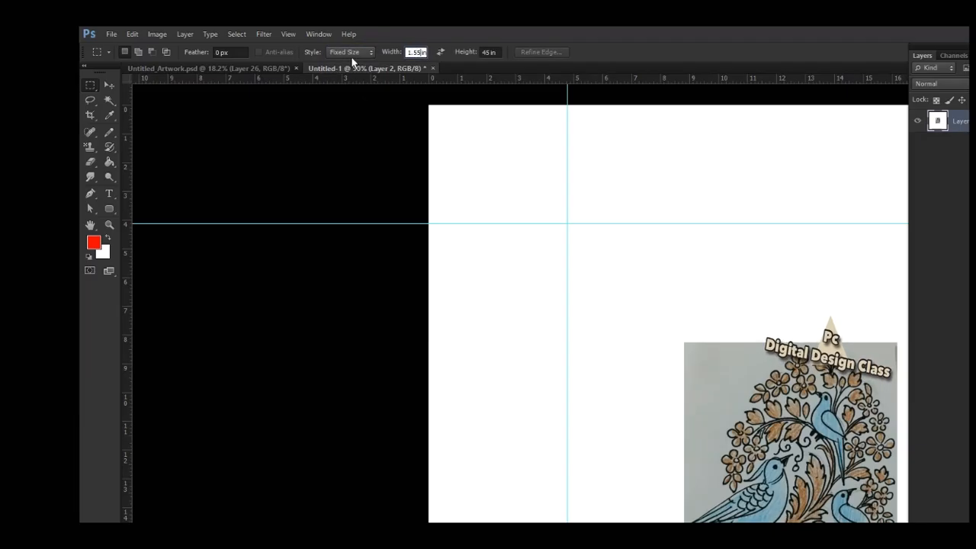
{"action": "key", "text": "BackSpace"}
{"action": "type", "text": "0"}
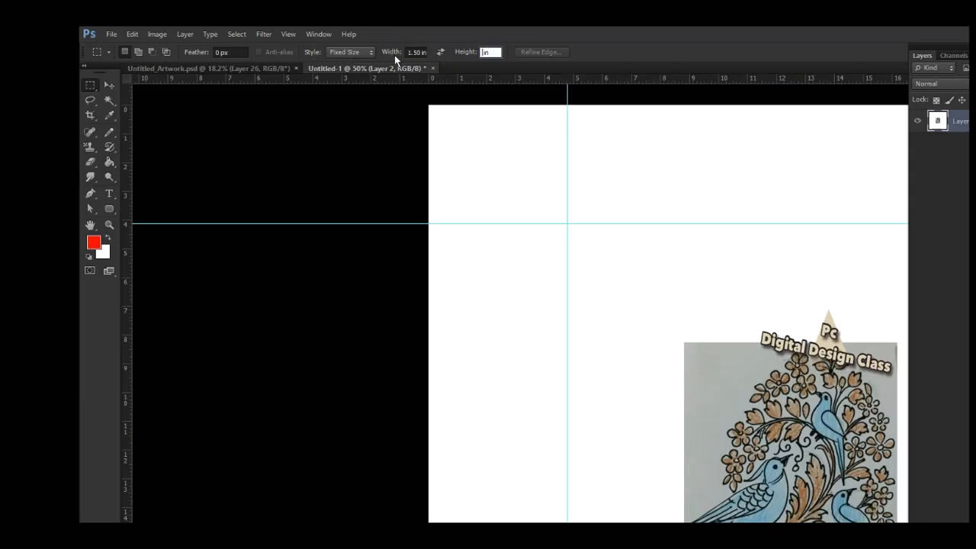
{"action": "type", "text": "1.5"}
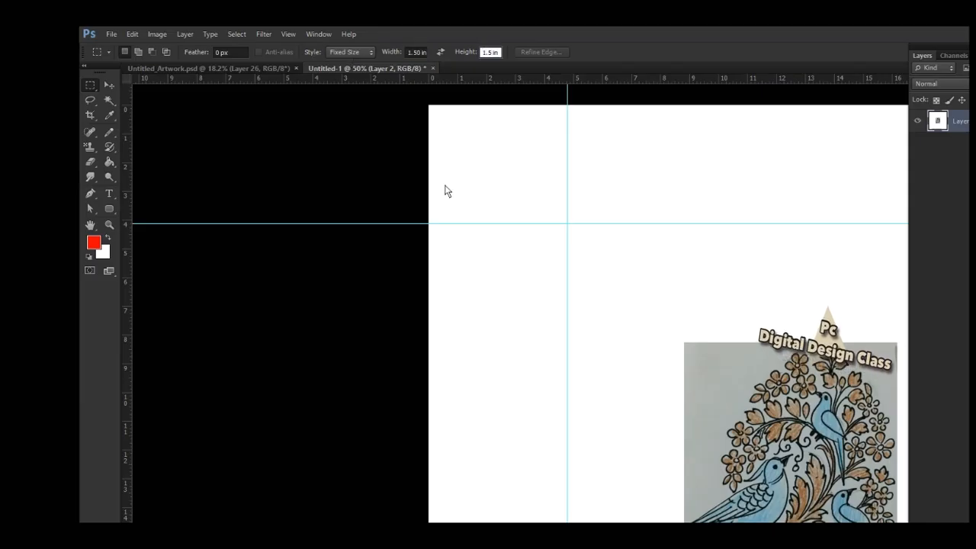
- Place the fixed-size square marquee at the guides' intersection and fill it with brown sampled from the artwork
{"action": "left_click", "coordinate": [507, 214]}
{"action": "left_click_drag", "start_coordinate": [510, 216], "coordinate": [486, 204]}
{"action": "key", "text": "i"}
{"action": "key", "text": "ctrl+plus"}
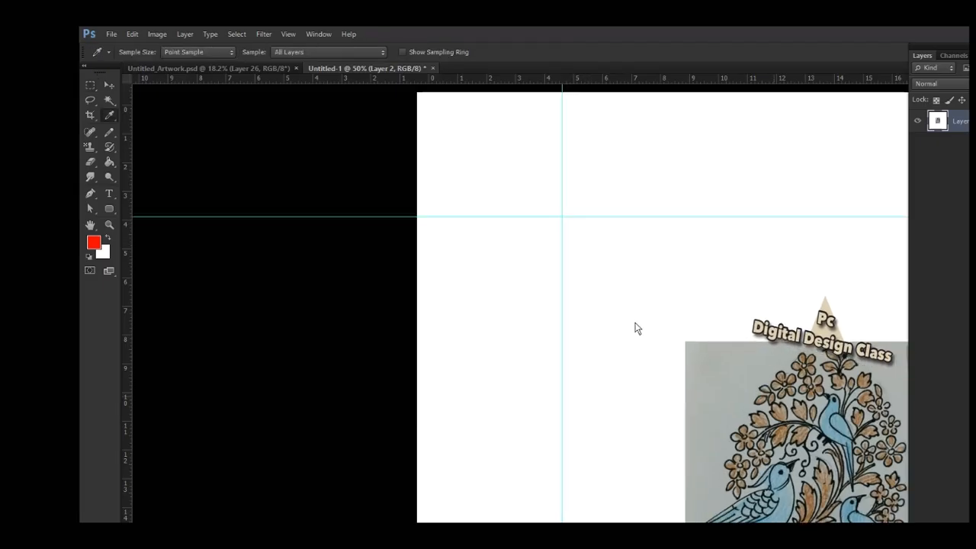
{"action": "left_click", "coordinate": [649, 346]}
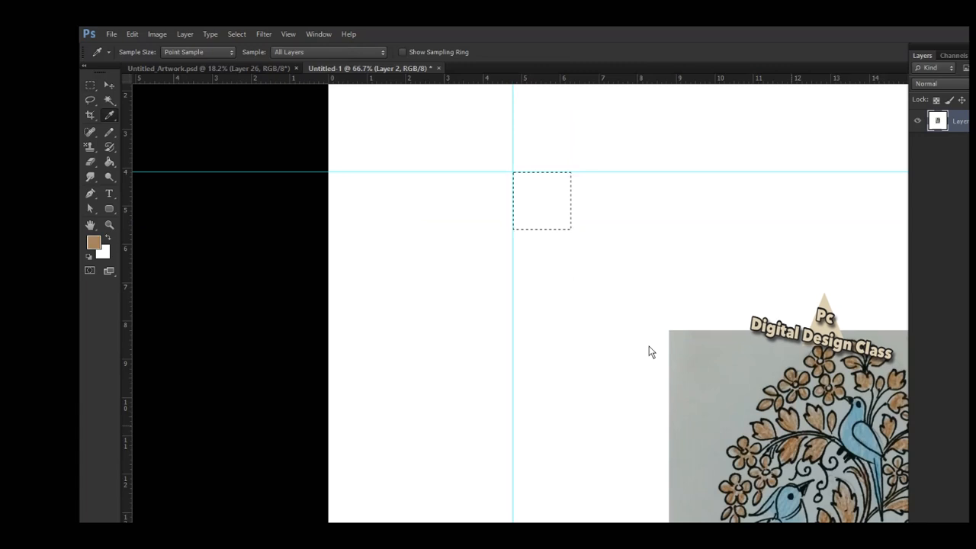
{"action": "key", "text": "alt+BackSpace"}
- Move the square selection just below the brown square along the vertical guide and fill it with blue sampled from the artwork
{"action": "key", "text": "m"}
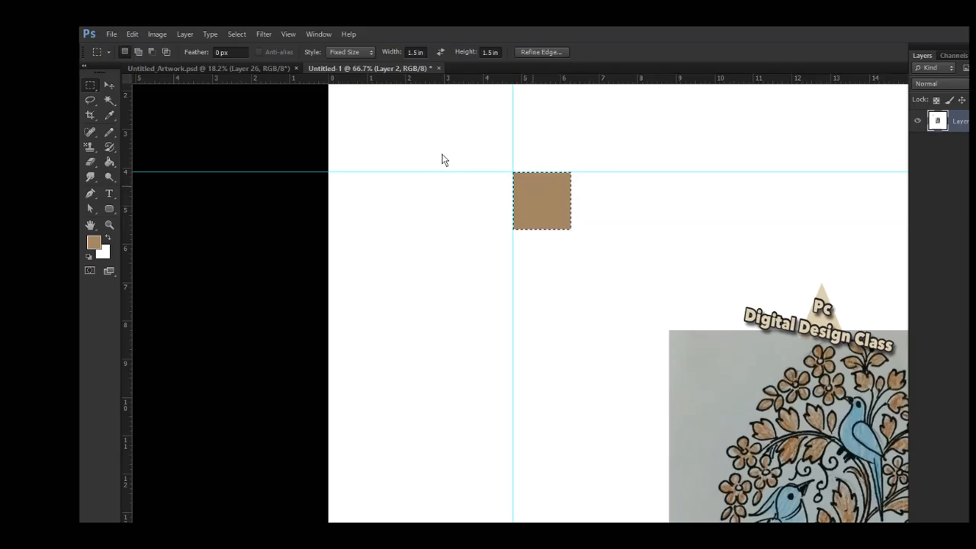
{"action": "left_click_drag", "start_coordinate": [442, 160], "coordinate": [446, 212]}
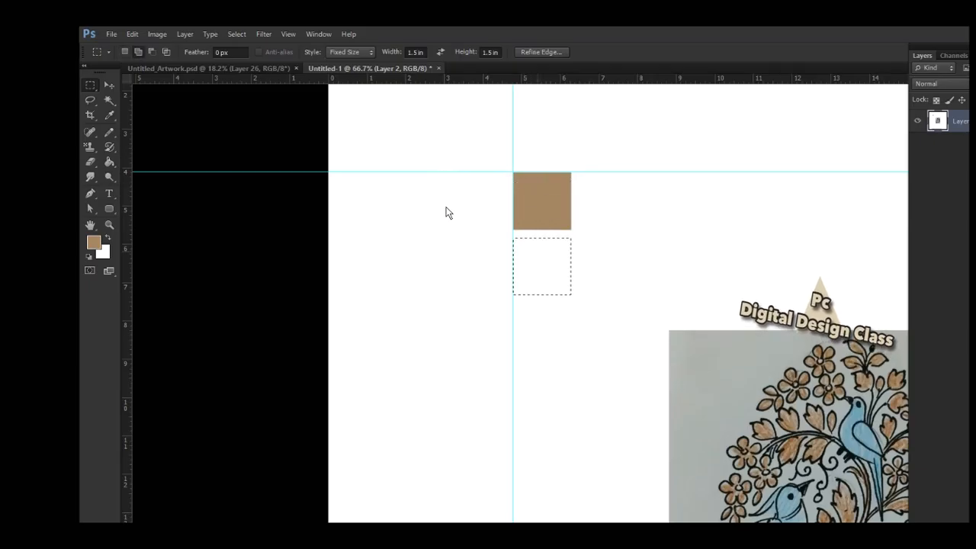
{"action": "left_click", "coordinate": [109, 115]}
{"action": "left_click", "coordinate": [696, 349]}
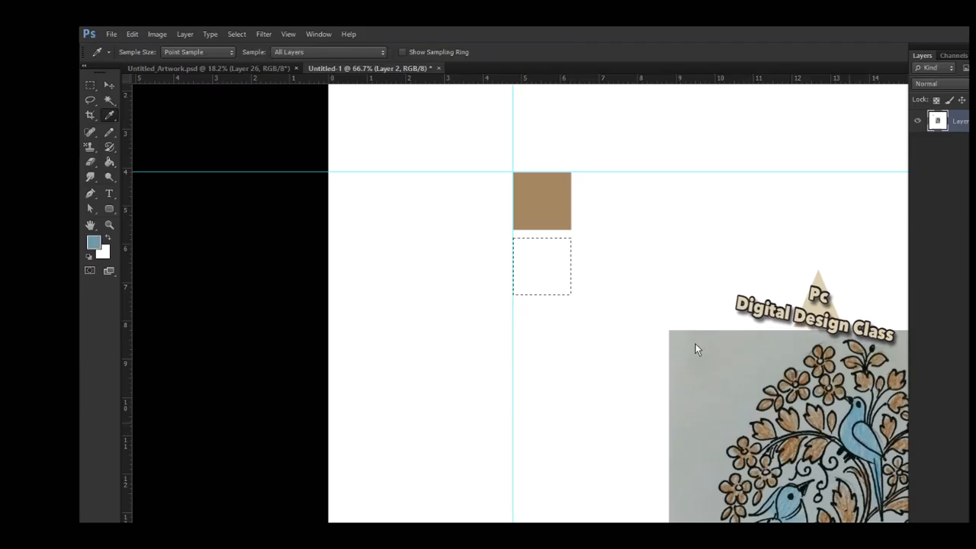
{"action": "key", "text": "alt+BackSpace"}
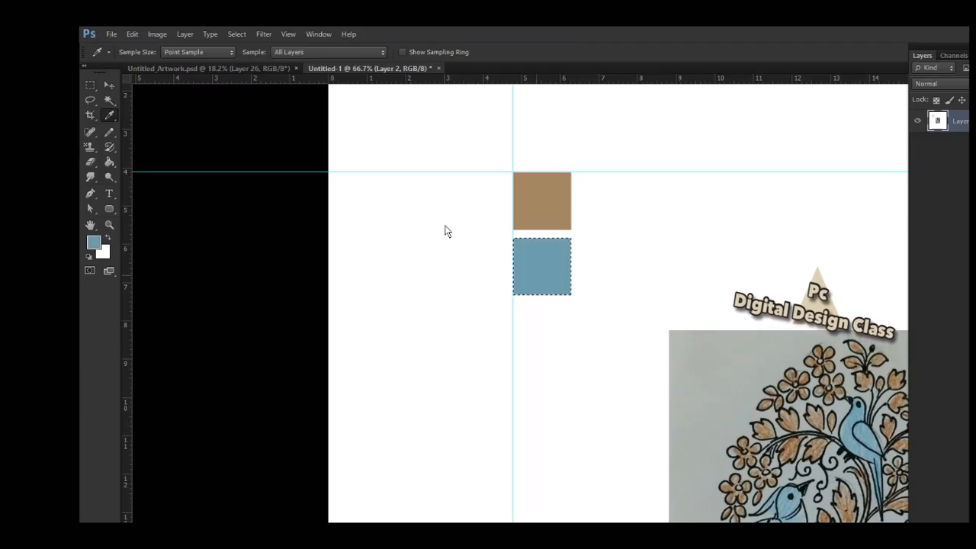
- Move the selection 1.78 in down below the blue square, fill it with the artwork's near-black outline colour, and deselect
{"action": "left_click", "coordinate": [90, 84]}
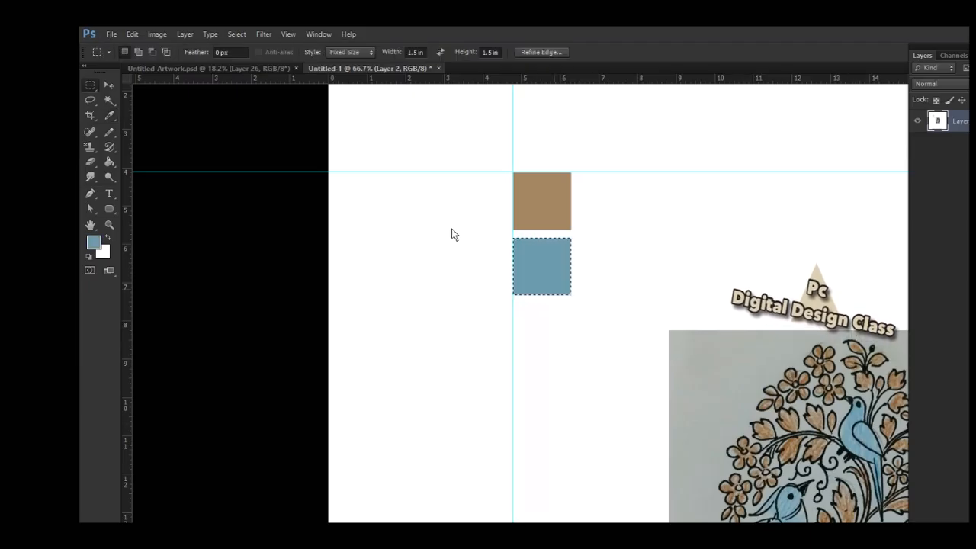
{"action": "left_click_drag", "start_coordinate": [447, 228], "coordinate": [449, 275]}
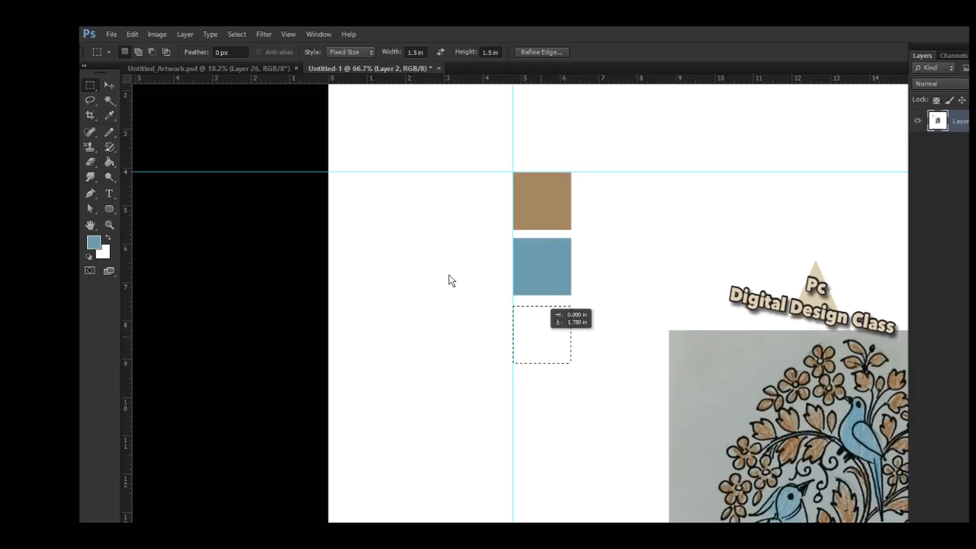
{"action": "key", "text": "i"}
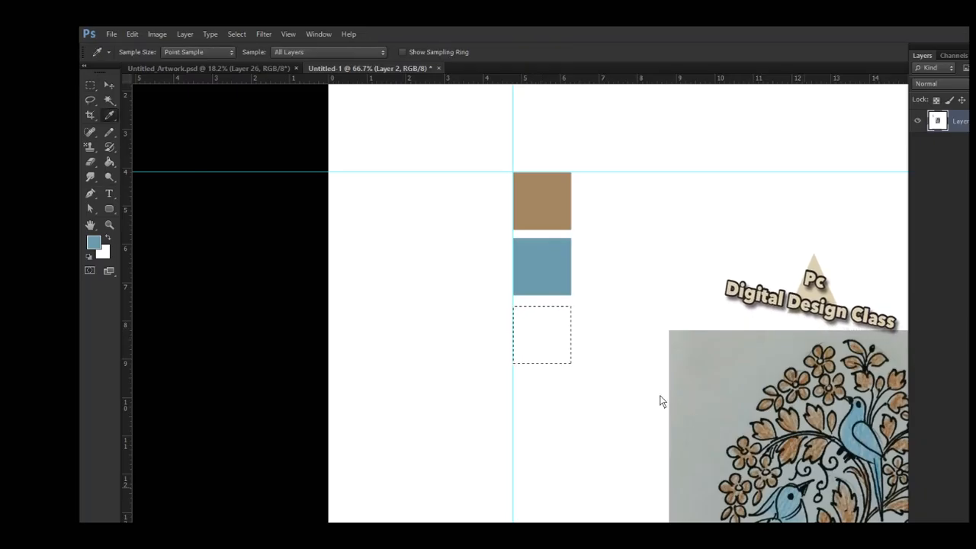
{"action": "key", "text": "d"}
{"action": "key", "text": "alt+BackSpace"}
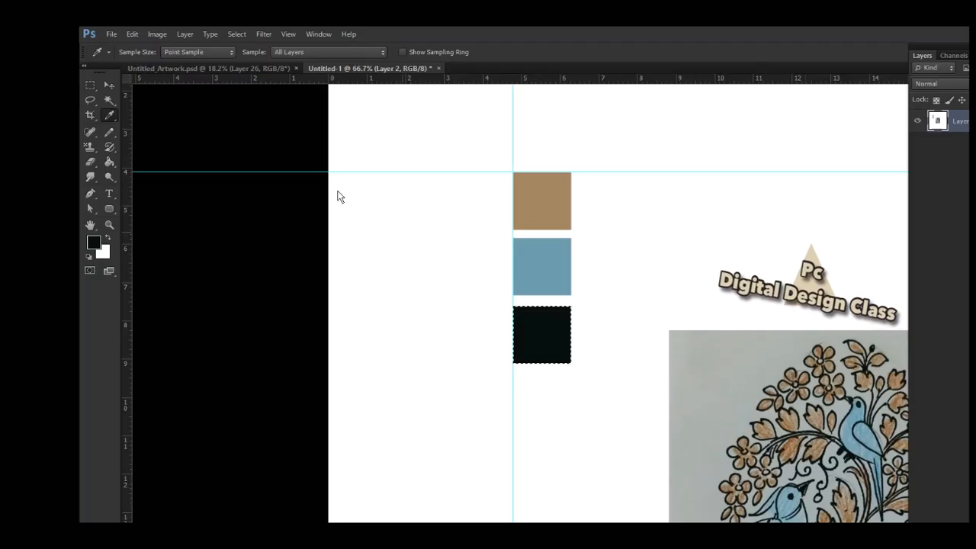
{"action": "key", "text": "m"}
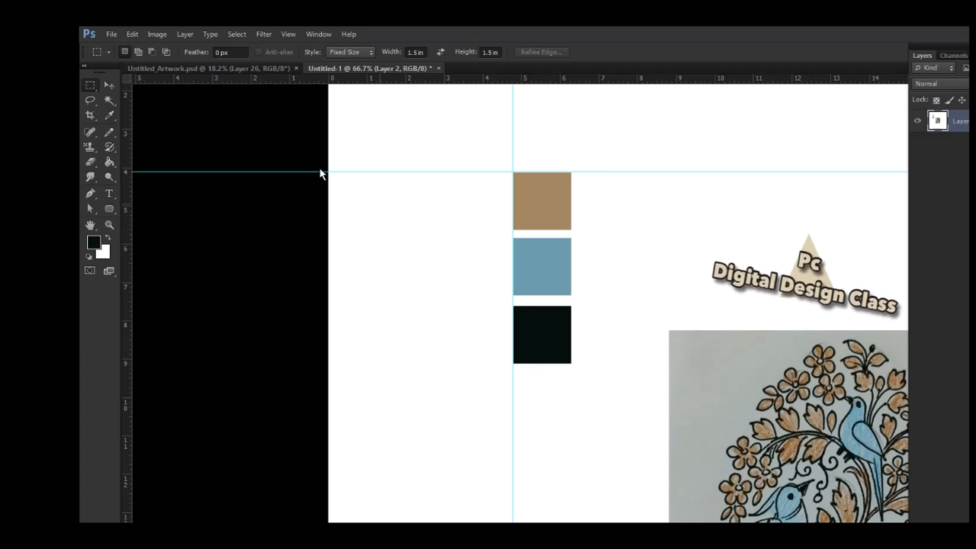
- Draw a circular Elliptical Marquee about 3.3 inches wide beside the colour squares and fill it with the near-black foreground colour
{"action": "right_click", "coordinate": [92, 79]}
{"action": "left_click", "coordinate": [125, 95]}
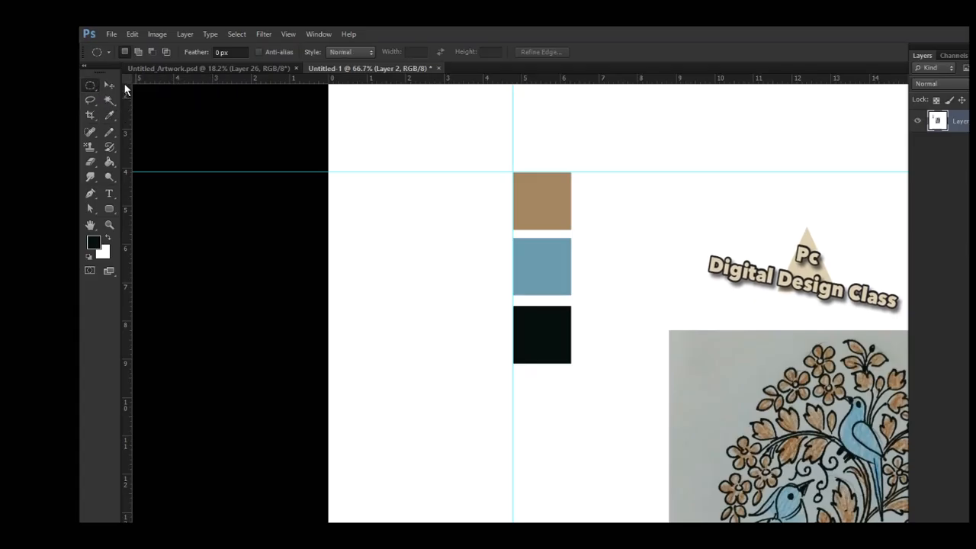
{"action": "left_click", "coordinate": [132, 89]}
{"action": "left_click", "coordinate": [636, 250]}
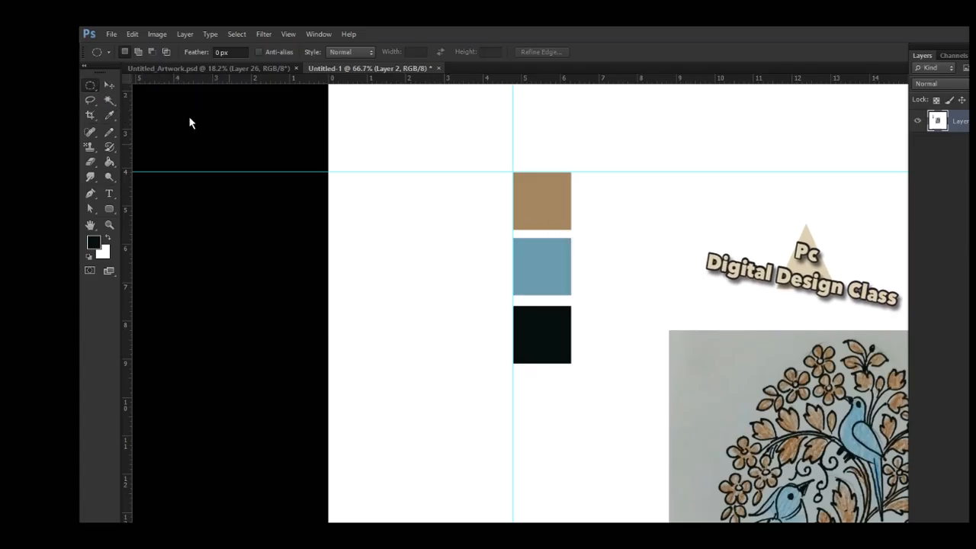
{"action": "left_click_drag", "start_coordinate": [87, 74], "coordinate": [132, 93]}
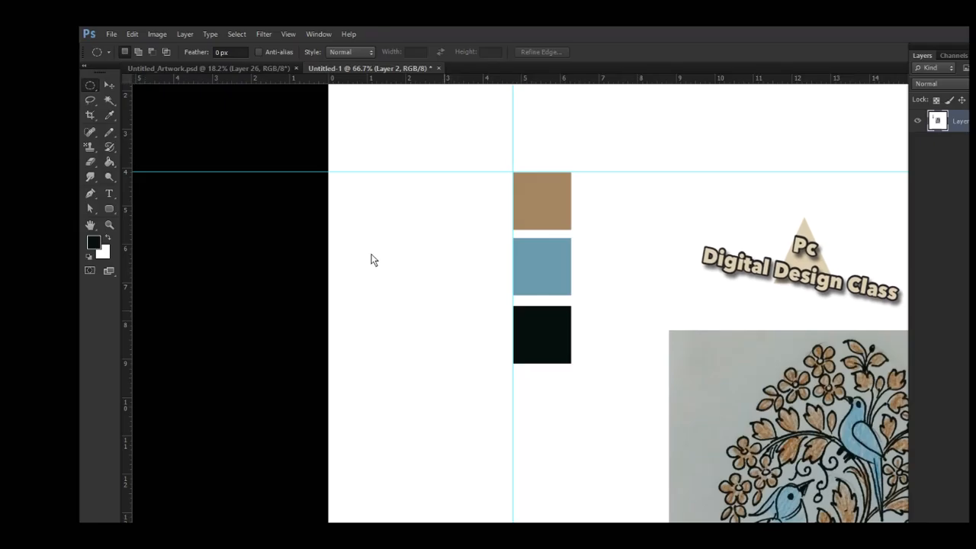
{"action": "left_click_drag", "start_coordinate": [443, 309], "coordinate": [509, 373]}
{"action": "key", "text": "alt+BackSpace"}
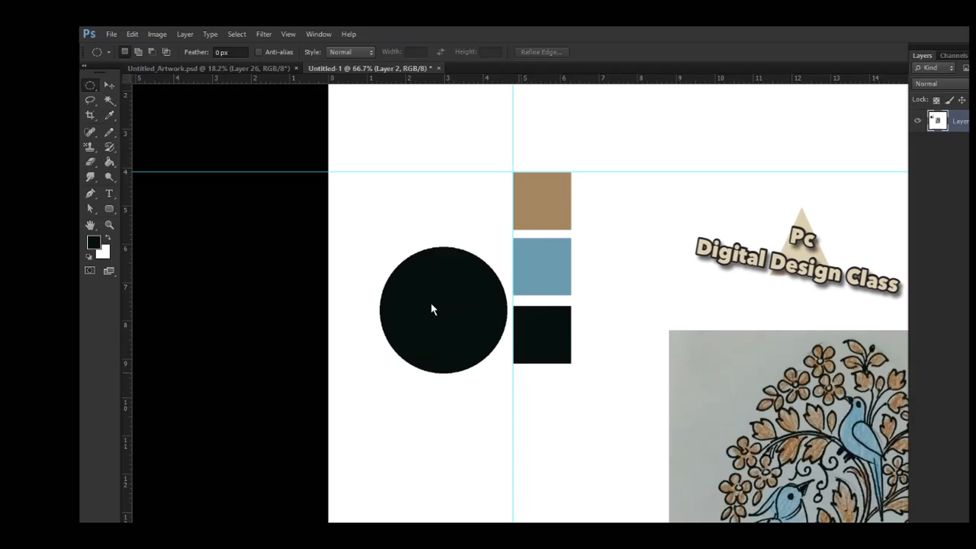
- Undo the dark fill of the circle
{"action": "key", "text": "ctrl+alt+z"}
{"action": "key", "text": "ctrl+alt+z"}
{"action": "right_click", "coordinate": [85, 73]}
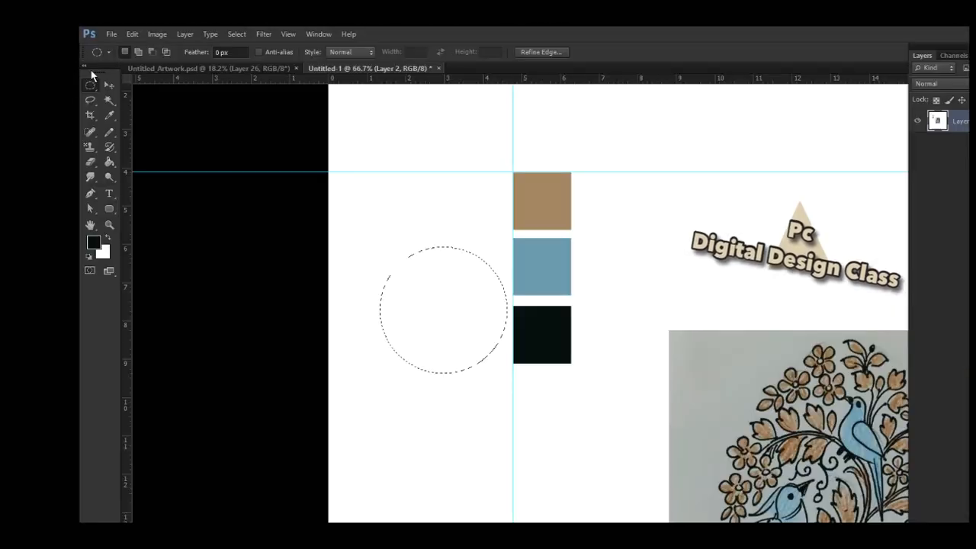
- Deselect the circle, try moving the whole layer up and to the left with the Move Tool, and undo that move
{"action": "left_click", "coordinate": [106, 78]}
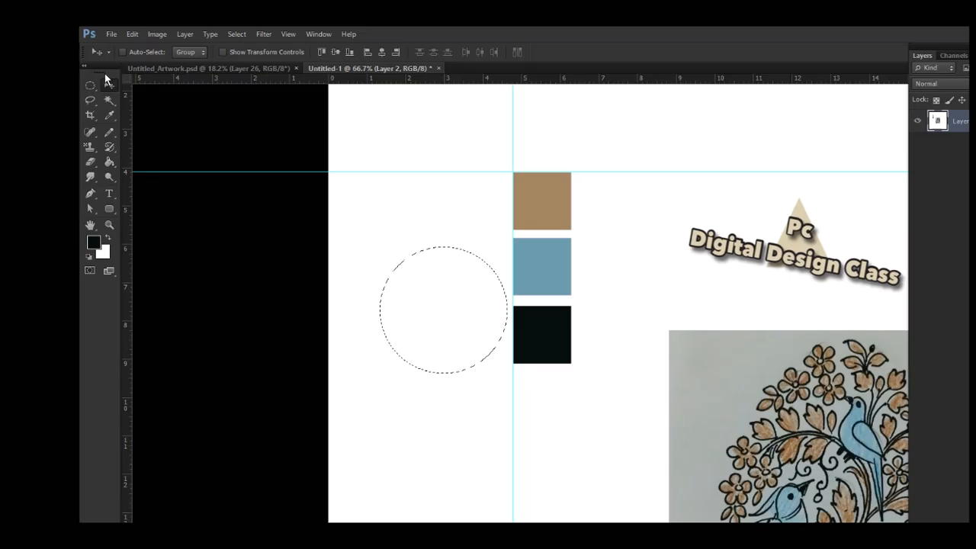
{"action": "key", "text": "ctrl+d"}
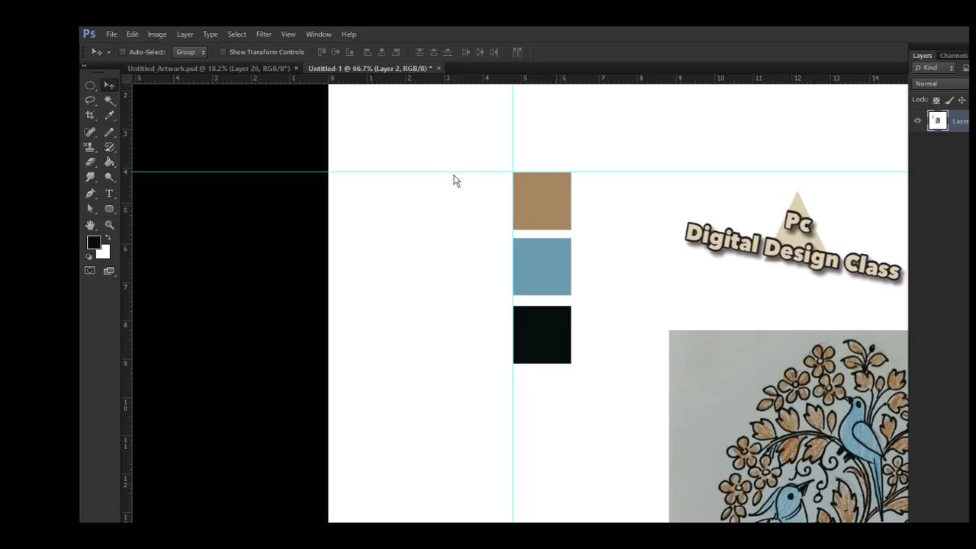
{"action": "left_click_drag", "start_coordinate": [453, 180], "coordinate": [388, 146]}
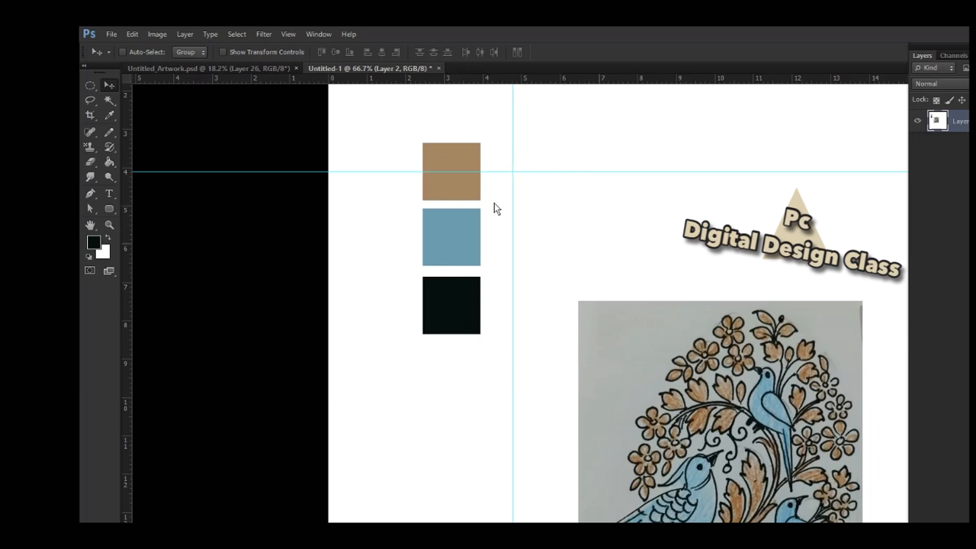
{"action": "key", "text": "ctrl+z"}
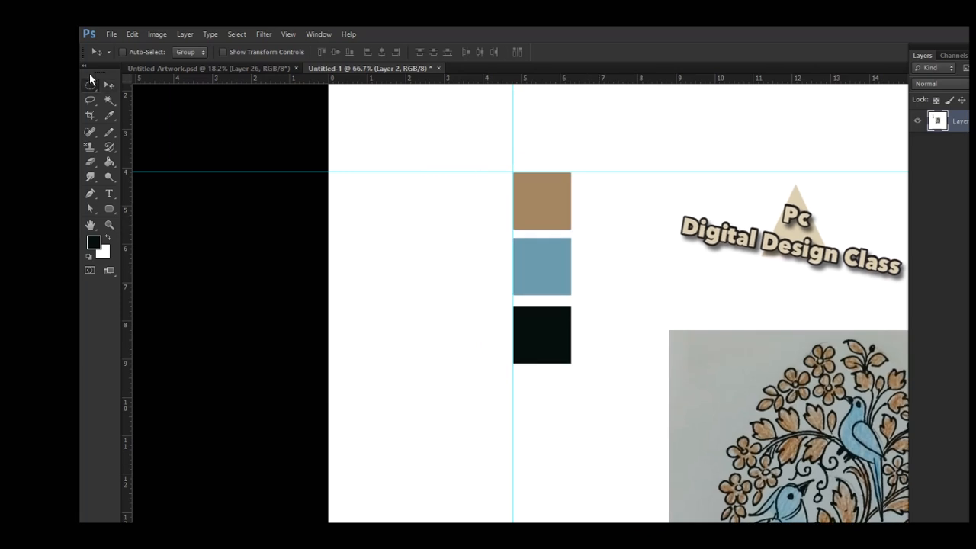
- Select the brown square with a Normal-style rectangular marquee and move it into the blank area left of the vertical guide
{"action": "left_click_drag", "start_coordinate": [90, 84], "coordinate": [122, 81]}
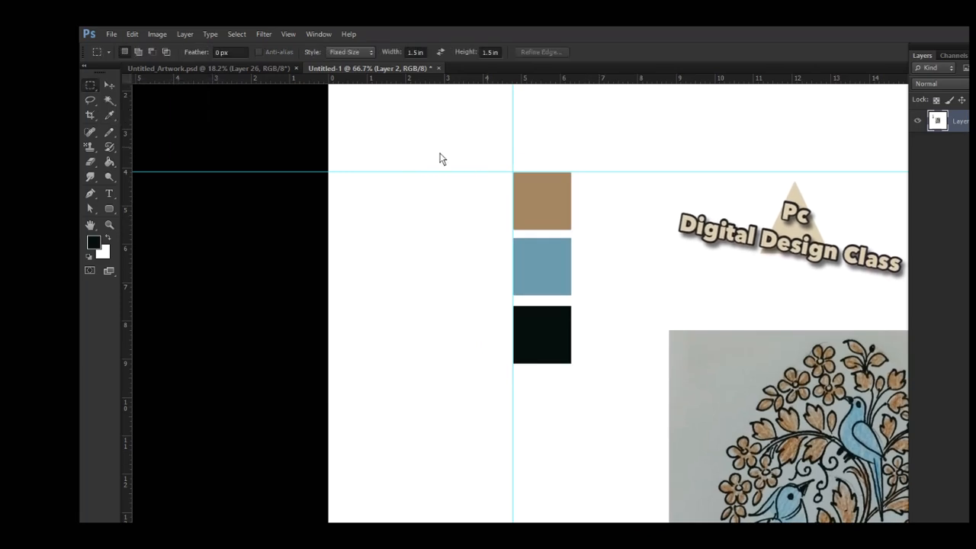
{"action": "left_click_drag", "start_coordinate": [489, 184], "coordinate": [465, 163]}
{"action": "left_click", "coordinate": [347, 52]}
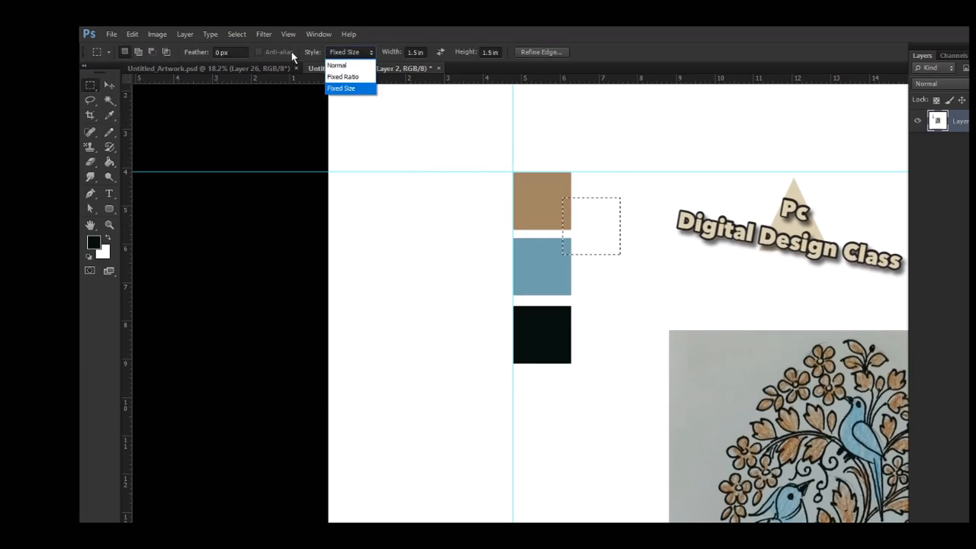
{"action": "left_click", "coordinate": [347, 64]}
{"action": "left_click_drag", "start_coordinate": [458, 140], "coordinate": [608, 234]}
{"action": "left_click", "coordinate": [107, 83]}
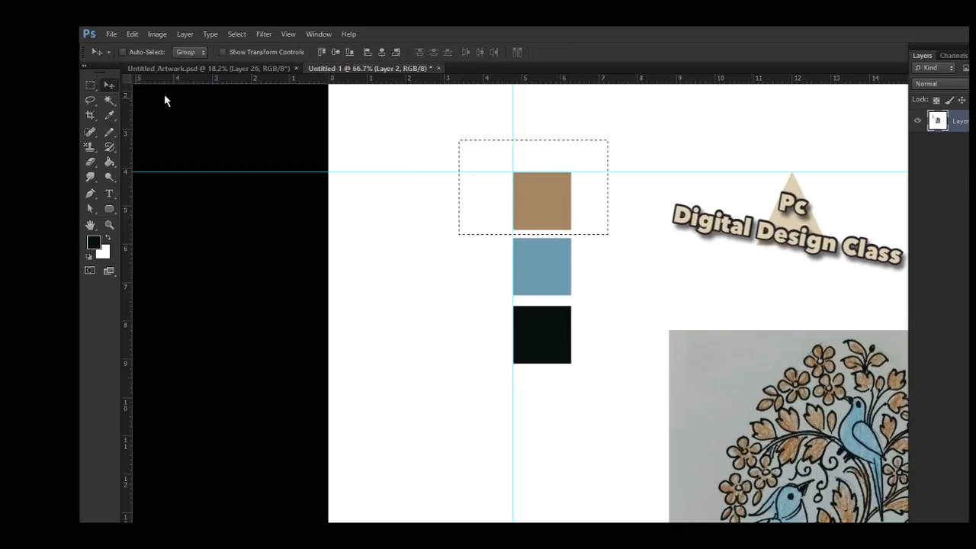
{"action": "left_click_drag", "start_coordinate": [442, 161], "coordinate": [322, 194]}
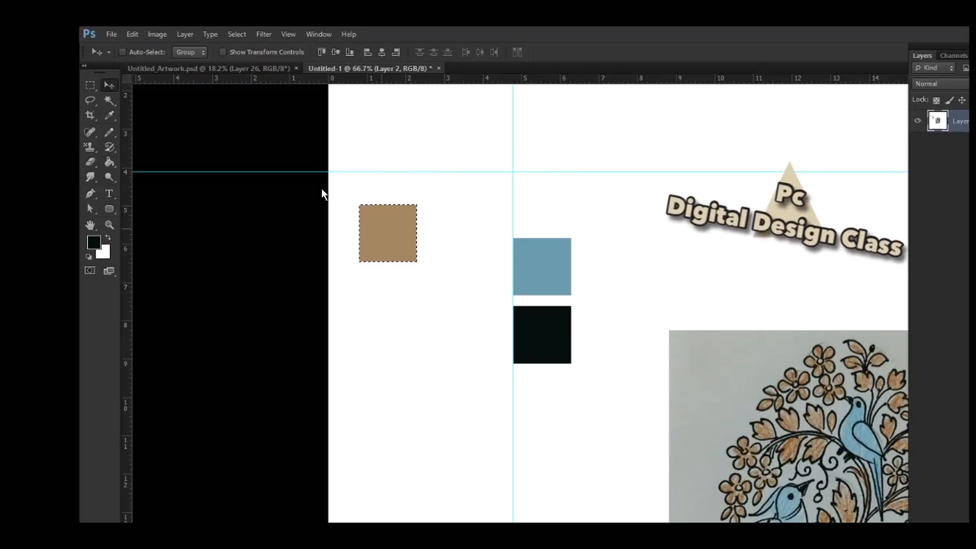
- Duplicate the selected brown square twice in the blank area, undo the copies, and deselect the square
{"action": "left_click_drag", "start_coordinate": [311, 163], "coordinate": [368, 312], "text": "alt"}
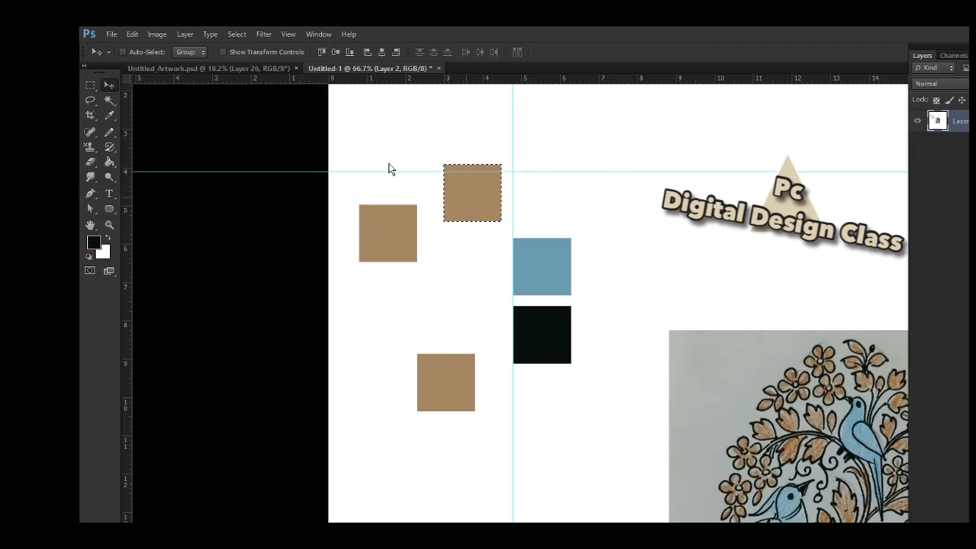
{"action": "key", "text": "ctrl+alt+z"}
{"action": "key", "text": "ctrl+alt+z"}
{"action": "key", "text": "ctrl+alt+z"}
{"action": "key", "text": "ctrl+alt+z"}
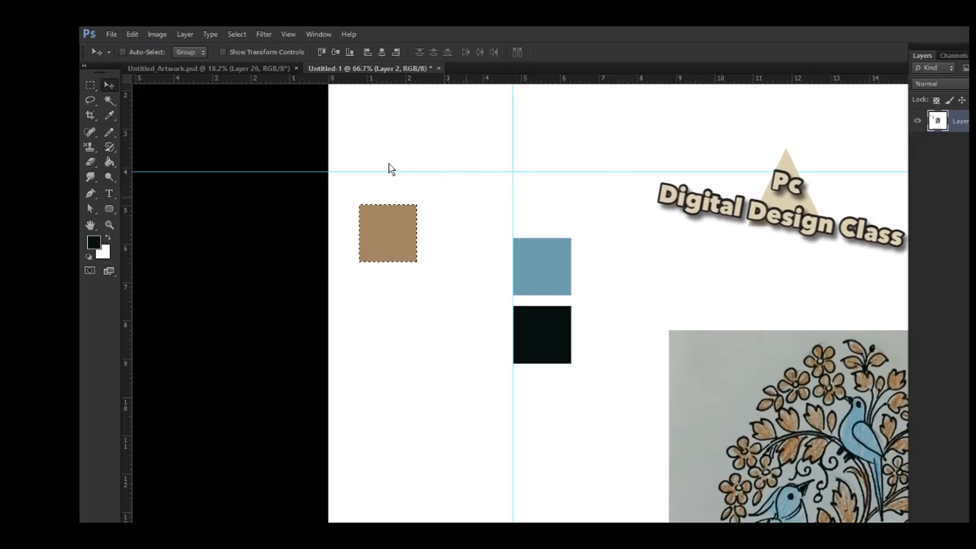
{"action": "key", "text": "ctrl+d"}
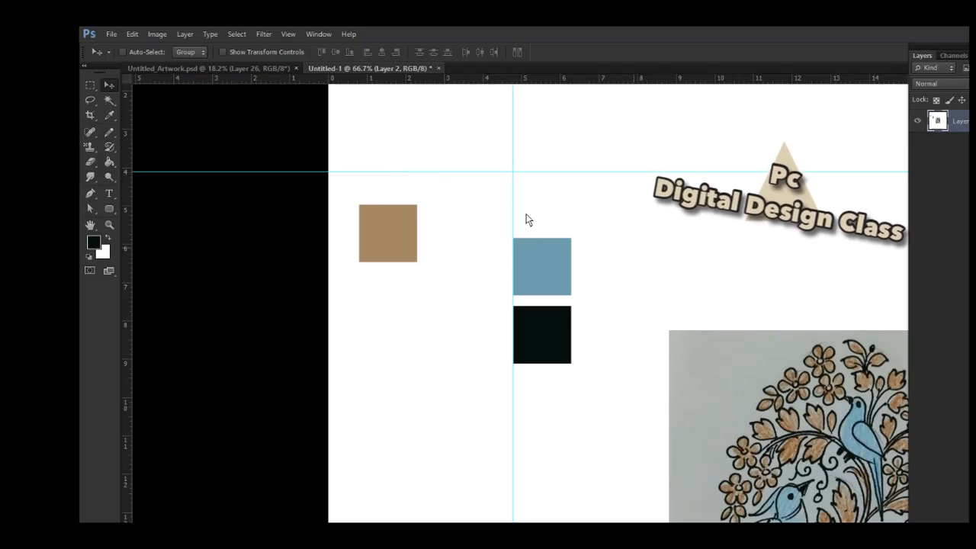
- Draw a rectangular marquee about 4.6 inches wide overlapping the artwork's upper-left corner, and restore it after deselecting
{"action": "key", "text": "m"}
{"action": "left_click_drag", "start_coordinate": [603, 276], "coordinate": [782, 450]}
{"action": "key", "text": "ctrl+d"}
{"action": "key", "text": "ctrl+z"}
- Place two horizontal guides along the marquee's upper and lower edges, and hide the rulers
{"action": "left_click", "coordinate": [109, 85]}
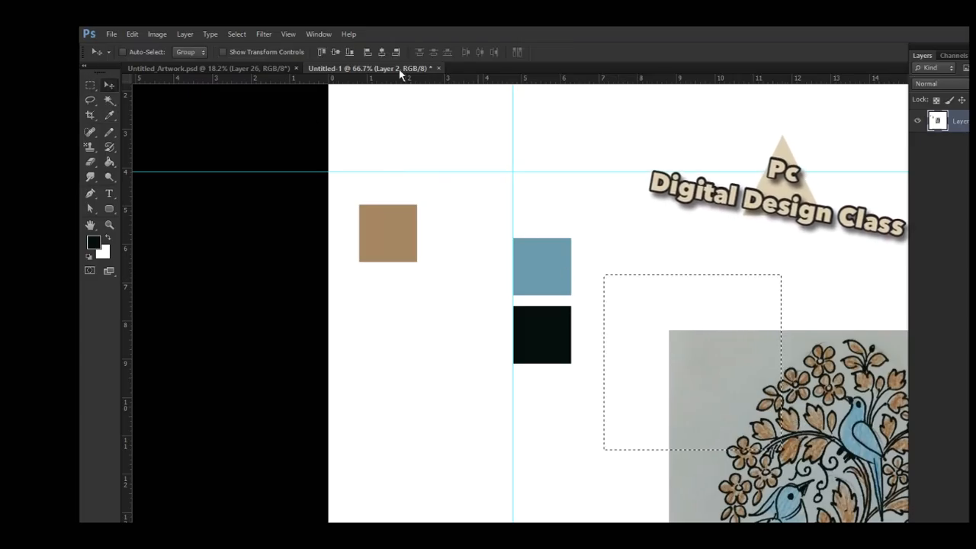
{"action": "left_click_drag", "start_coordinate": [399, 77], "coordinate": [410, 223]}
{"action": "left_click_drag", "start_coordinate": [472, 76], "coordinate": [526, 450]}
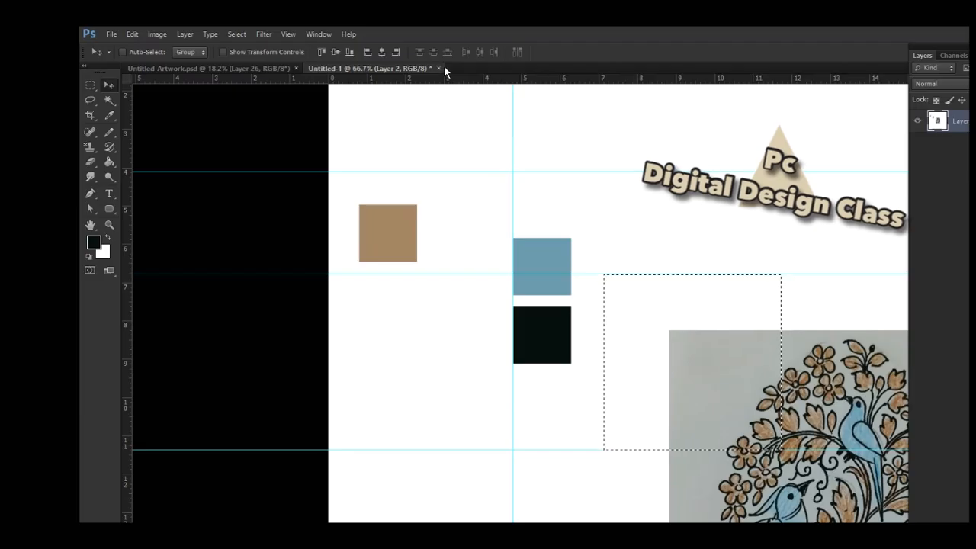
{"action": "key", "text": "ctrl+d"}
{"action": "key", "text": "ctrl+r"}
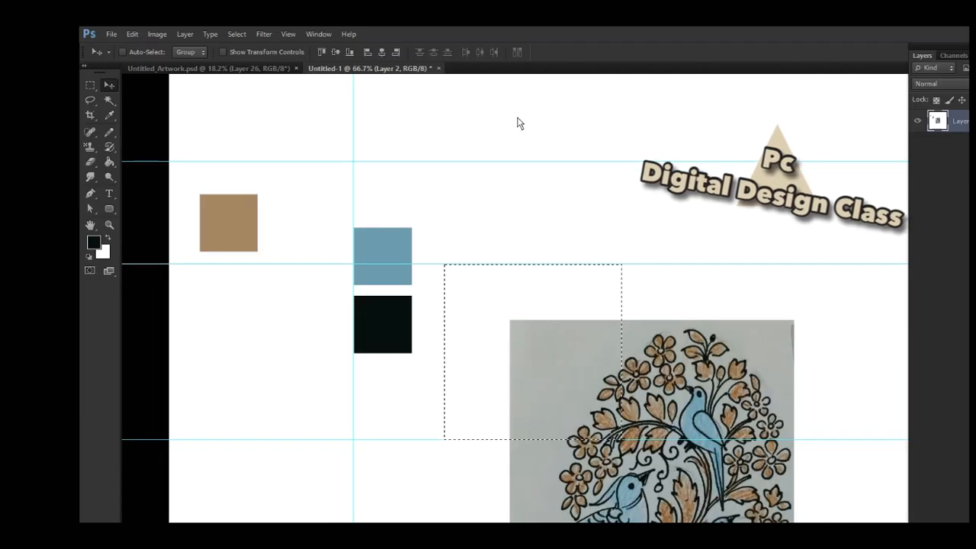
- Place vertical guides along the marquee's sides, and undo back to the brown square's original place above the blue one
{"action": "key", "text": "ctrl+r"}
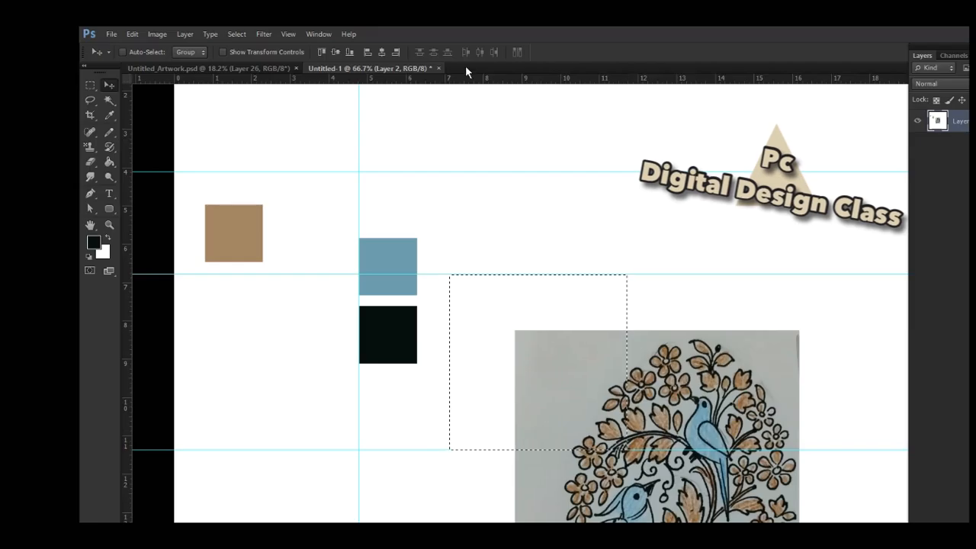
{"action": "left_click_drag", "start_coordinate": [466, 76], "coordinate": [433, 29]}
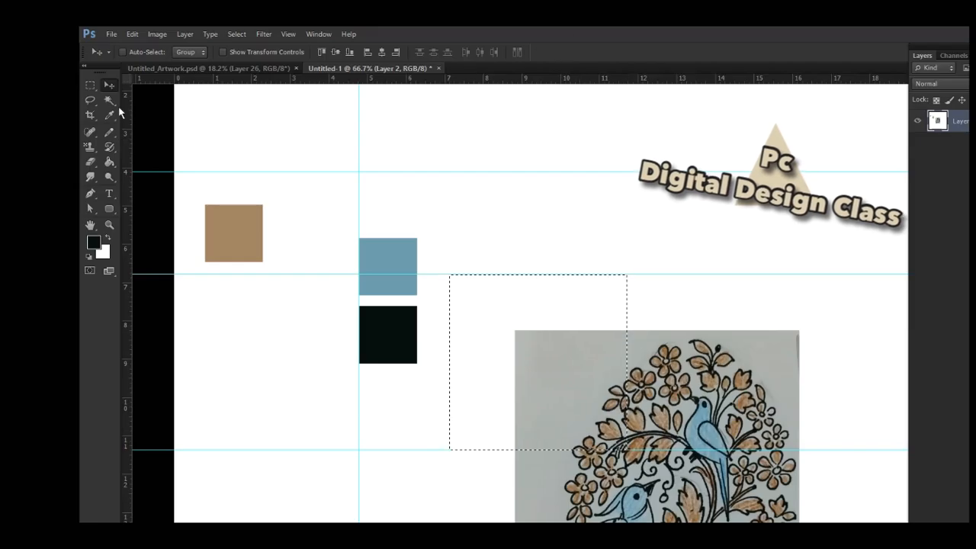
{"action": "left_click_drag", "start_coordinate": [129, 120], "coordinate": [448, 217]}
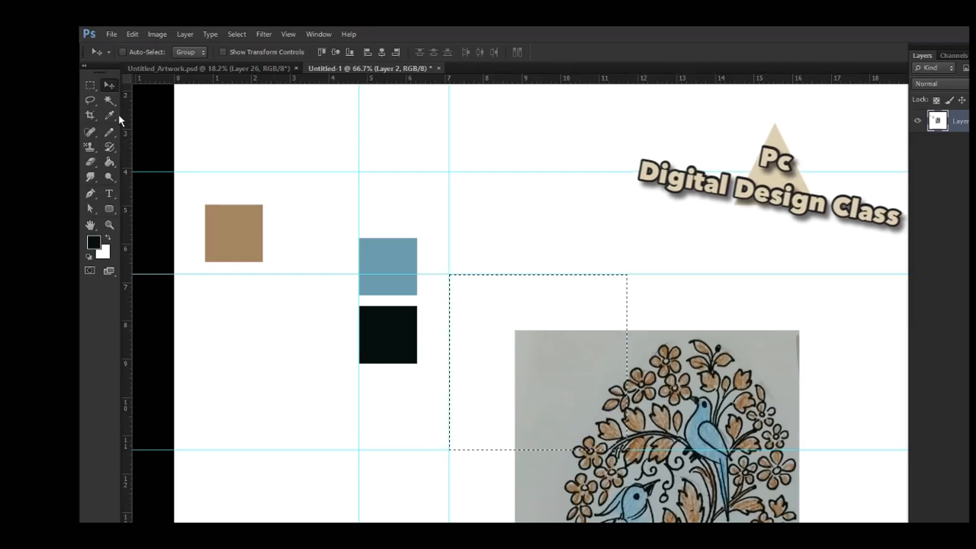
{"action": "left_click_drag", "start_coordinate": [126, 179], "coordinate": [505, 211]}
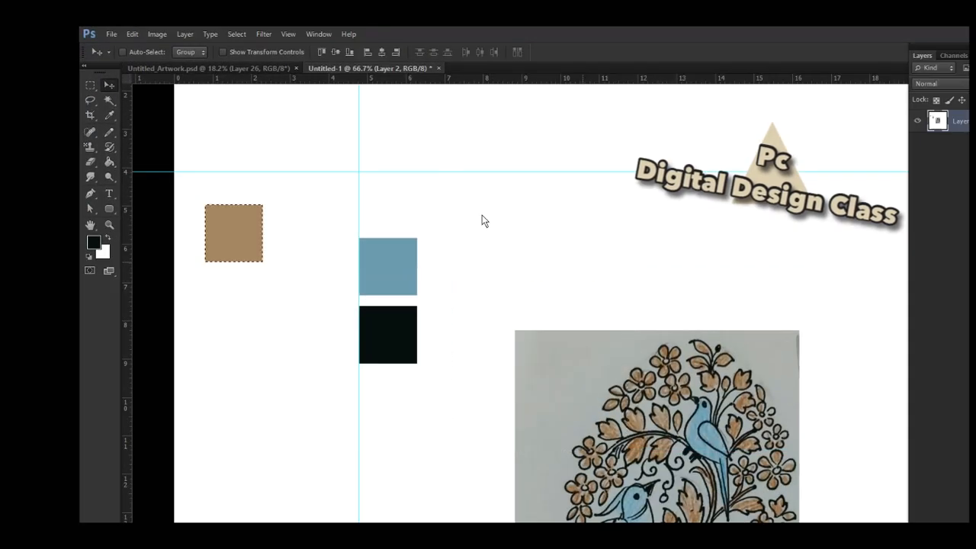
{"action": "key", "text": "ctrl+d"}
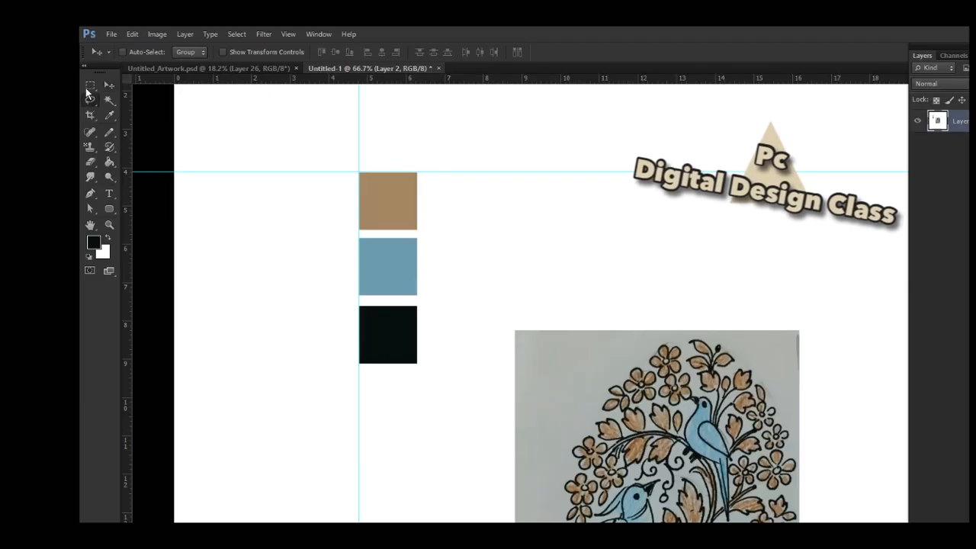
- Select the upper leaf of the three-leaf sprig near the artwork's upper-left flowers with the Lasso tool
{"action": "left_click", "coordinate": [90, 99]}
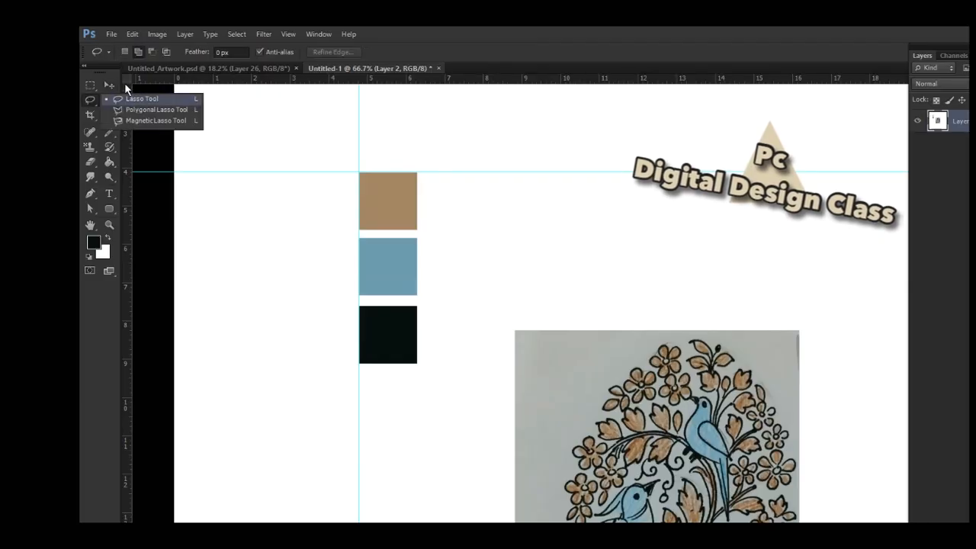
{"action": "left_click", "coordinate": [125, 84]}
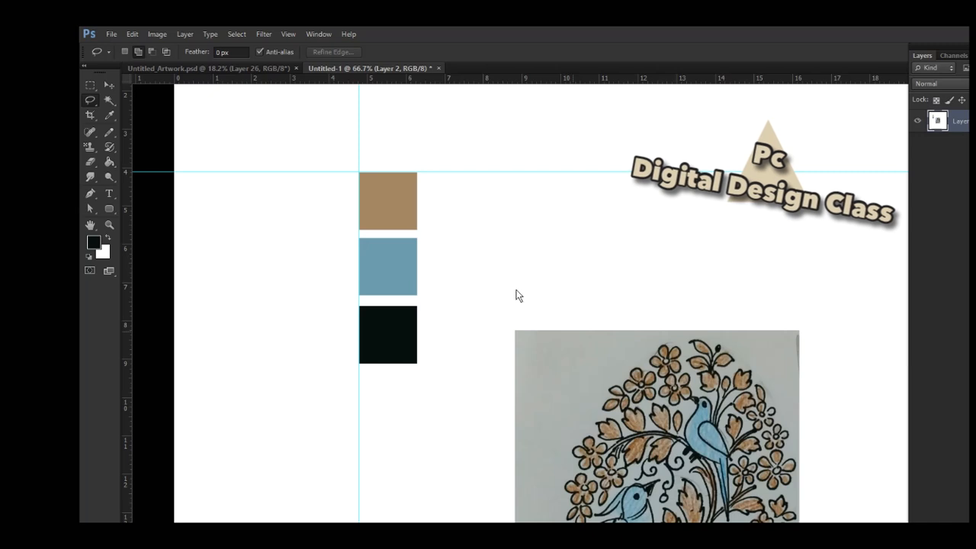
{"action": "key", "text": "ctrl+plus"}
{"action": "key", "text": "ctrl+plus"}
{"action": "key", "text": "ctrl+plus"}
{"action": "key", "text": "ctrl+plus"}
{"action": "key", "text": "ctrl+plus"}
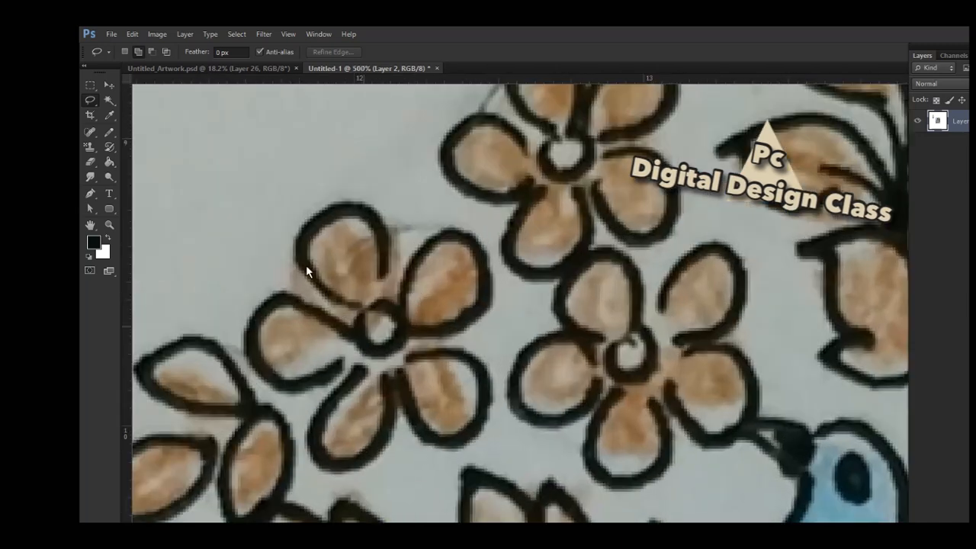
{"action": "left_click_drag", "start_coordinate": [196, 326], "coordinate": [424, 252]}
{"action": "key", "text": "ctrl+plus"}
{"action": "key", "text": "ctrl+plus"}
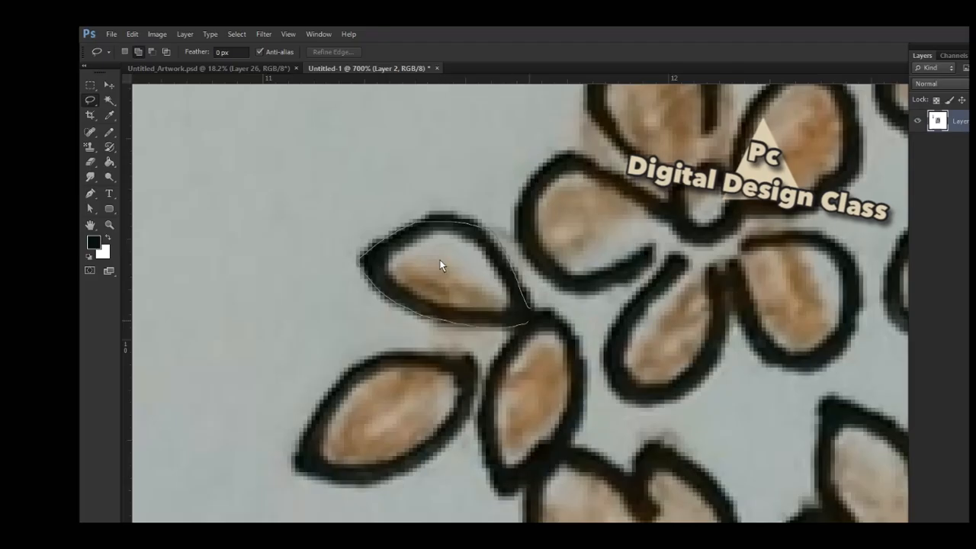
{"action": "left_click_drag", "start_coordinate": [440, 255], "coordinate": [385, 226]}
- Add the sprig's right-hand leaf to the lasso selection and subtract the excess between the leaves
{"action": "scroll", "coordinate": [386, 226], "scroll_direction": "down", "scroll_amount": 5}
{"action": "scroll", "coordinate": [386, 227], "scroll_direction": "right", "scroll_amount": 4}
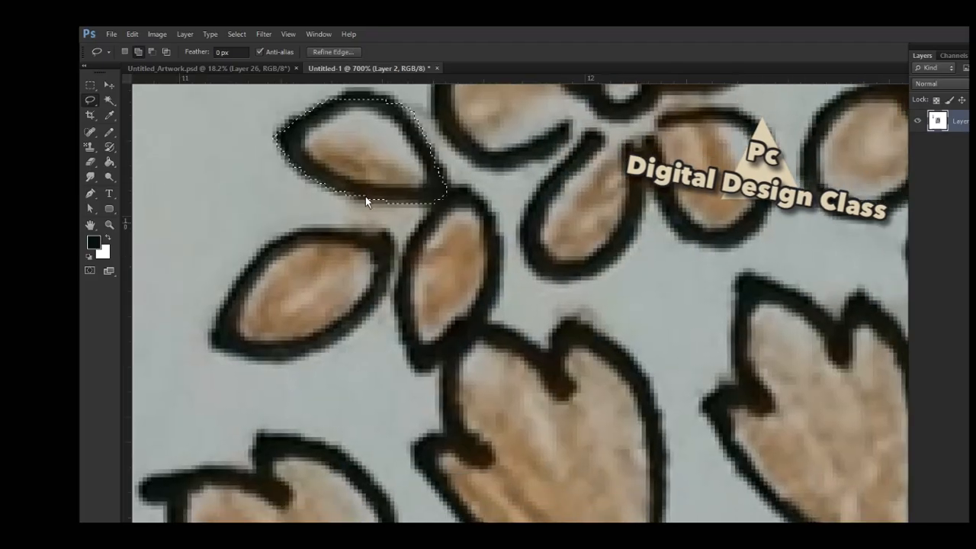
{"action": "scroll", "coordinate": [345, 182], "scroll_direction": "down", "scroll_amount": 2}
{"action": "scroll", "coordinate": [345, 183], "scroll_direction": "right", "scroll_amount": 2}
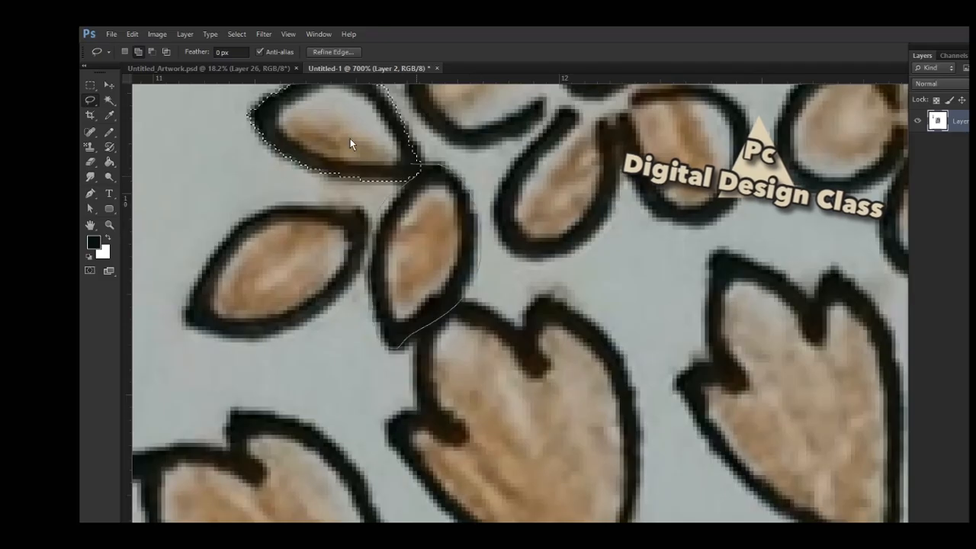
{"action": "scroll", "coordinate": [373, 170], "scroll_direction": "left", "scroll_amount": 5}
{"action": "scroll", "coordinate": [374, 170], "scroll_direction": "down", "scroll_amount": 2}
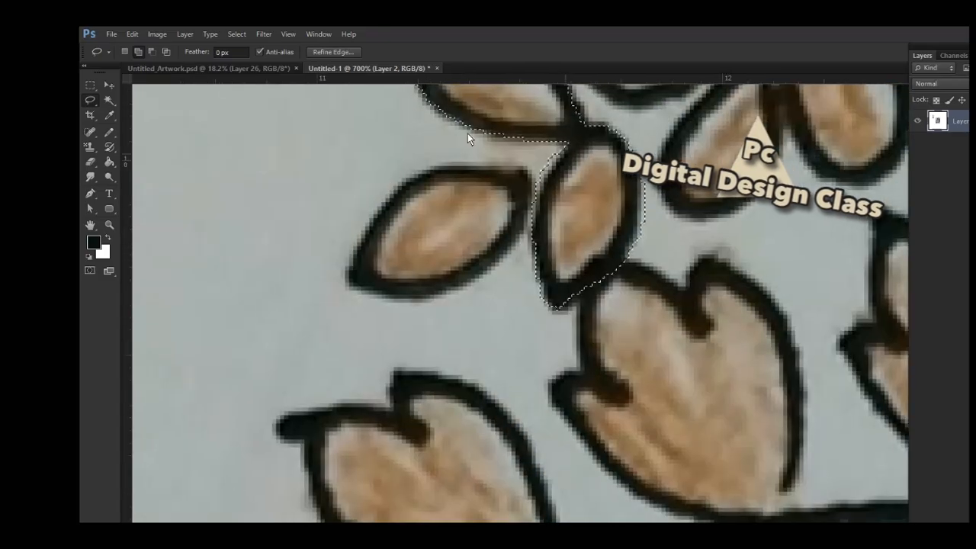
{"action": "key", "text": "ctrl+plus"}
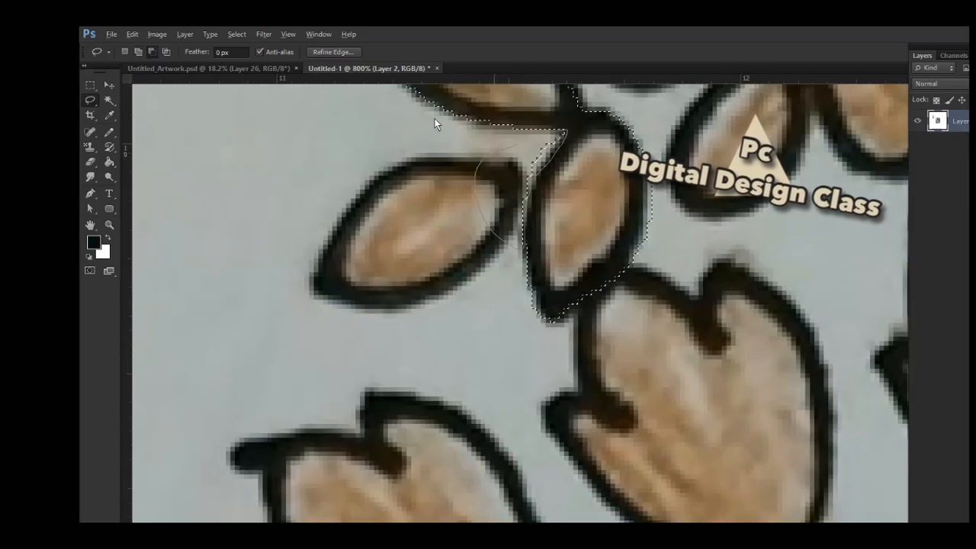
{"action": "left_click_drag", "start_coordinate": [442, 116], "coordinate": [444, 118]}
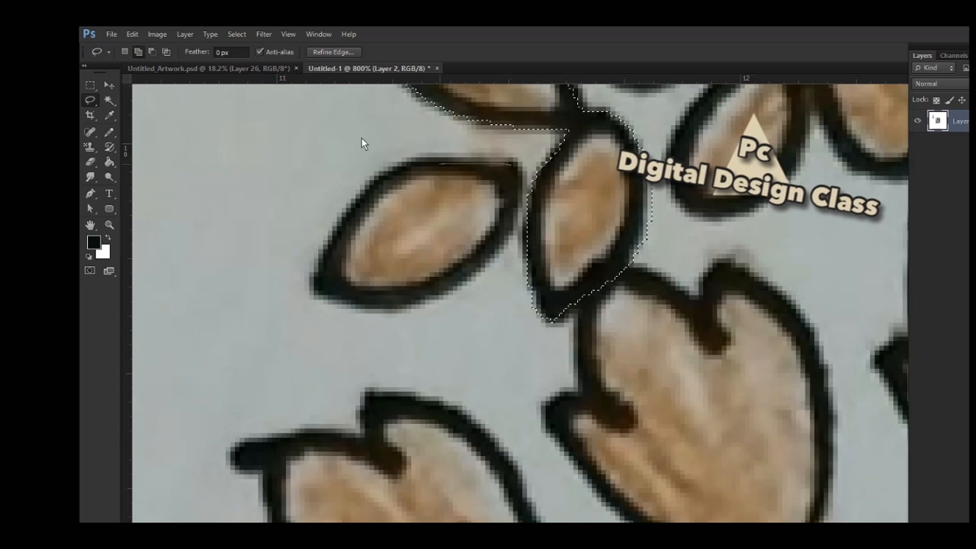
- Add the sprig's lower-left leaf to the selection, including its dark outline, and subtract the excess area below it
{"action": "left_click_drag", "start_coordinate": [271, 239], "coordinate": [351, 246]}
{"action": "left_click_drag", "start_coordinate": [426, 187], "coordinate": [434, 145]}
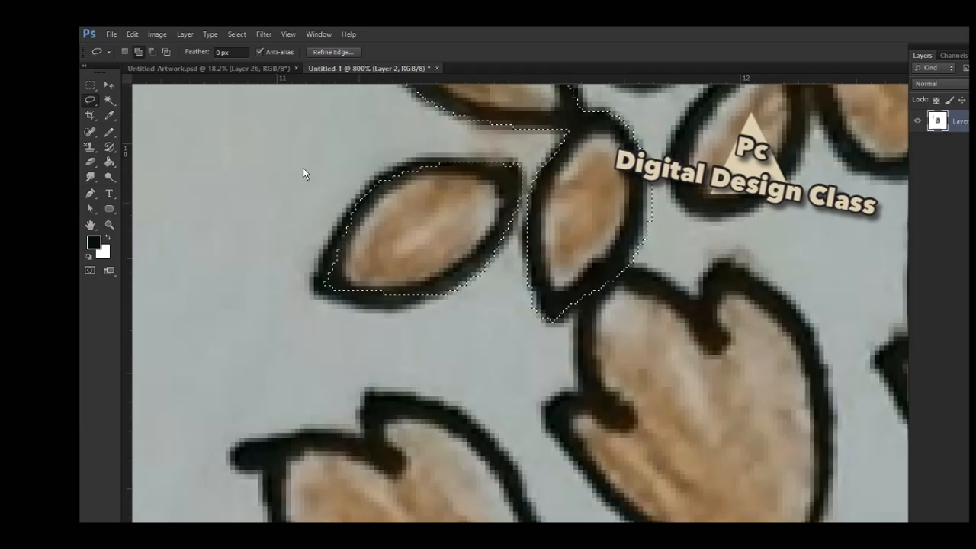
{"action": "mouse_move", "coordinate": [263, 237]}
{"action": "left_mouse_down"}
{"action": "mouse_move", "coordinate": [324, 252]}
{"action": "mouse_move", "coordinate": [385, 229]}
{"action": "left_mouse_up"}
{"action": "left_click_drag", "start_coordinate": [303, 232], "coordinate": [353, 222]}
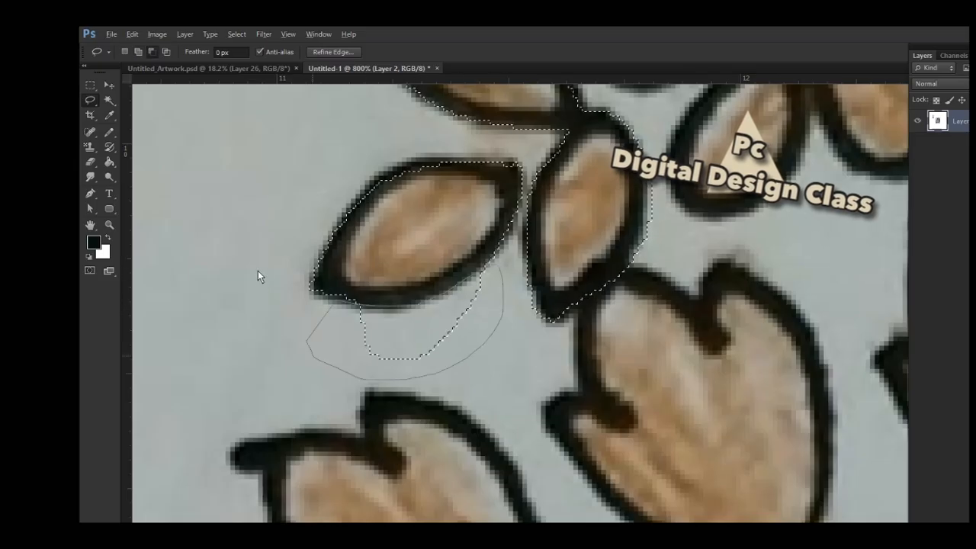
{"action": "left_click_drag", "start_coordinate": [258, 270], "coordinate": [375, 248]}
- Extend the lasso selection along the upper leaf's top outline to include the missed edge
{"action": "scroll", "coordinate": [375, 248], "scroll_direction": "down", "scroll_amount": 3}
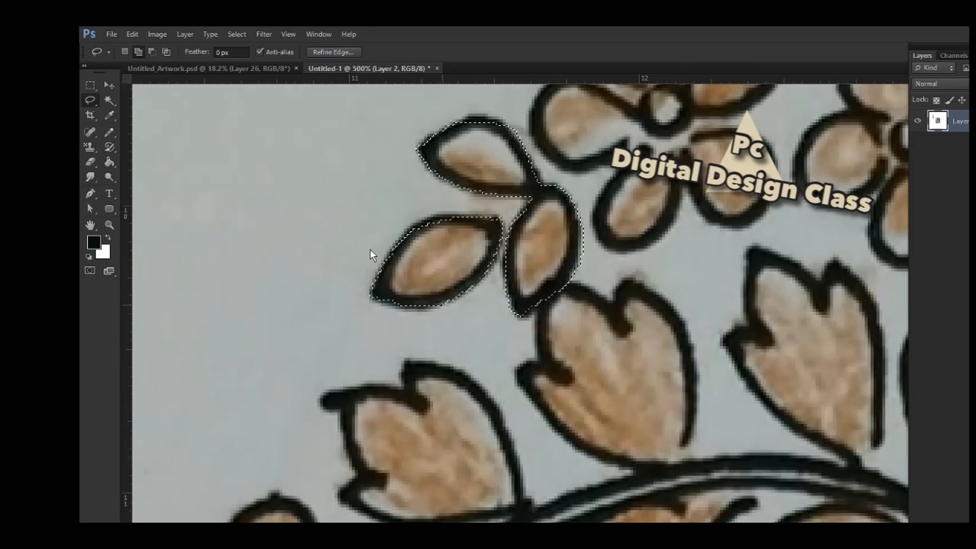
{"action": "scroll", "coordinate": [369, 250], "scroll_direction": "down", "scroll_amount": 3}
{"action": "scroll", "coordinate": [397, 129], "scroll_direction": "up", "scroll_amount": 5}
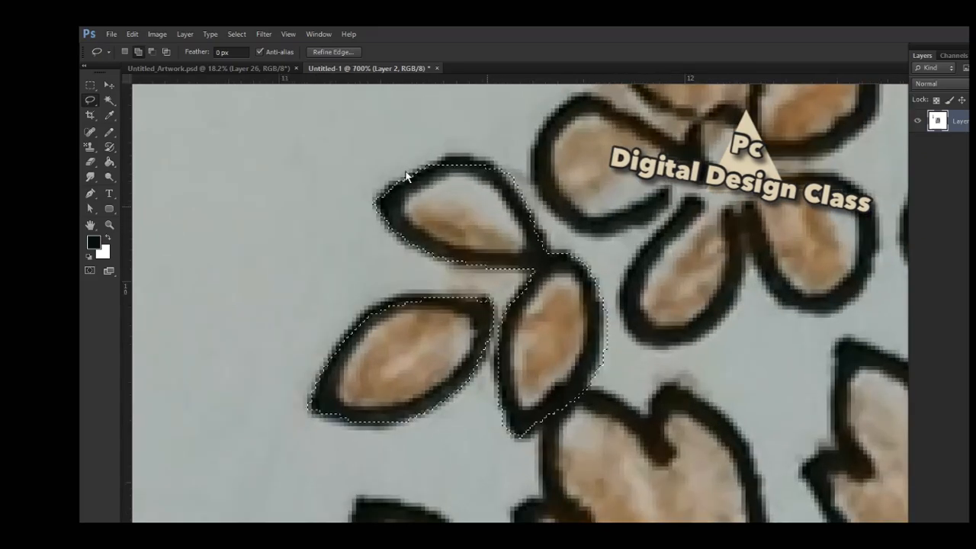
{"action": "key", "text": "ctrl+plus"}
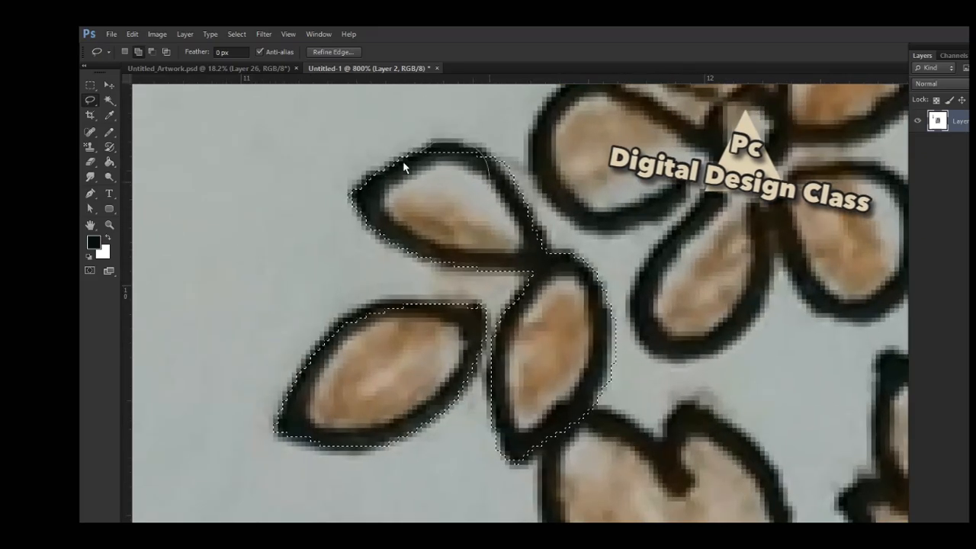
{"action": "scroll", "coordinate": [386, 191], "scroll_direction": "down", "scroll_amount": 5}
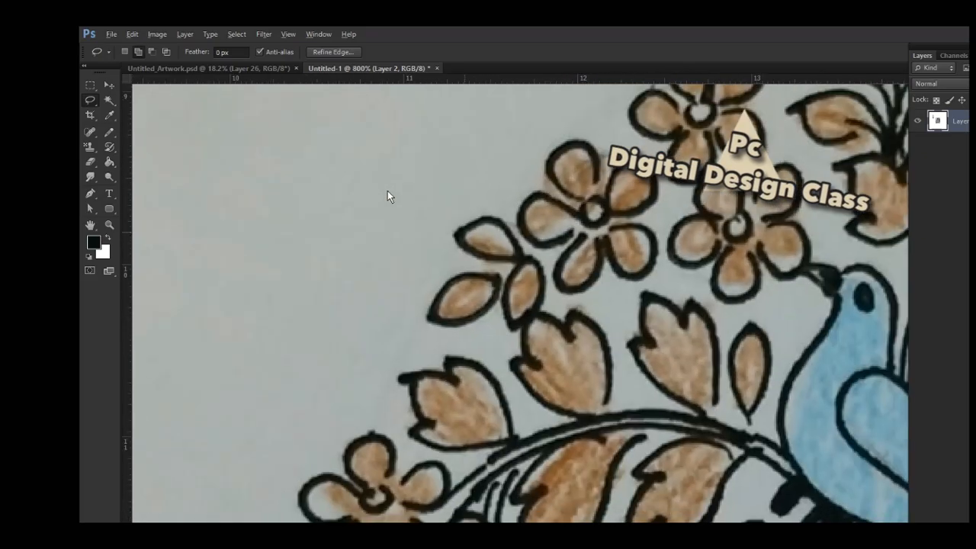
{"action": "key", "text": "ctrl+plus"}
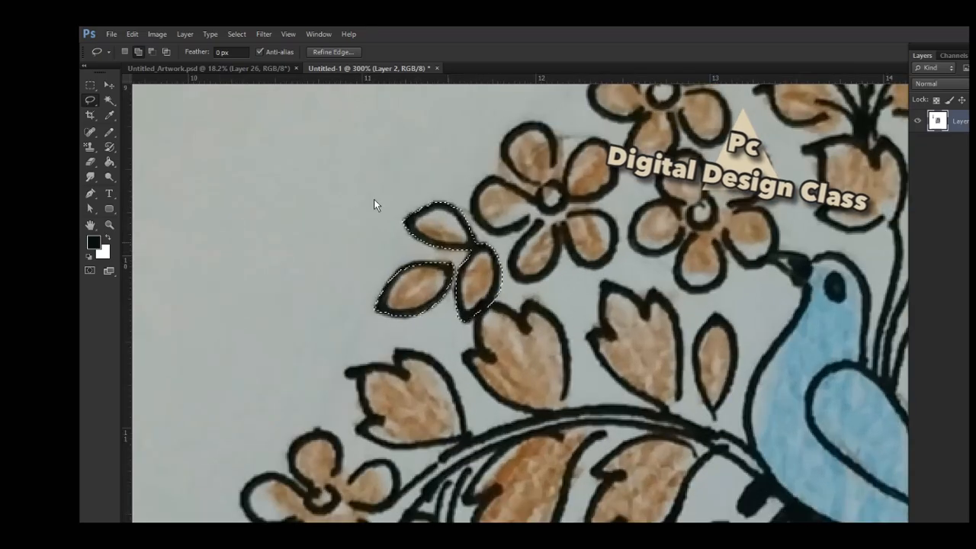
- Shift the three selected leaves from orange to pink with Hue/Saturation, and deselect them
{"action": "key", "text": "ctrl+u"}
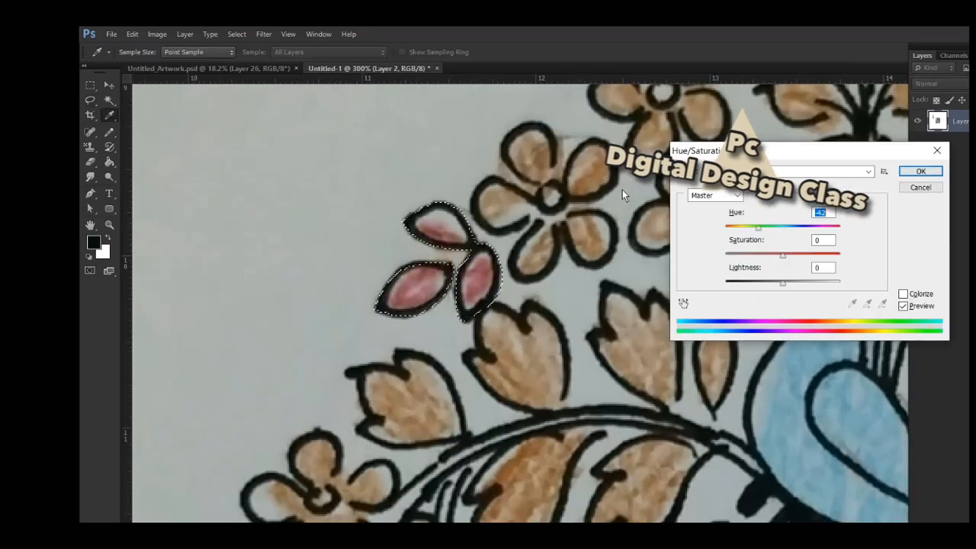
{"action": "key", "text": "Return"}
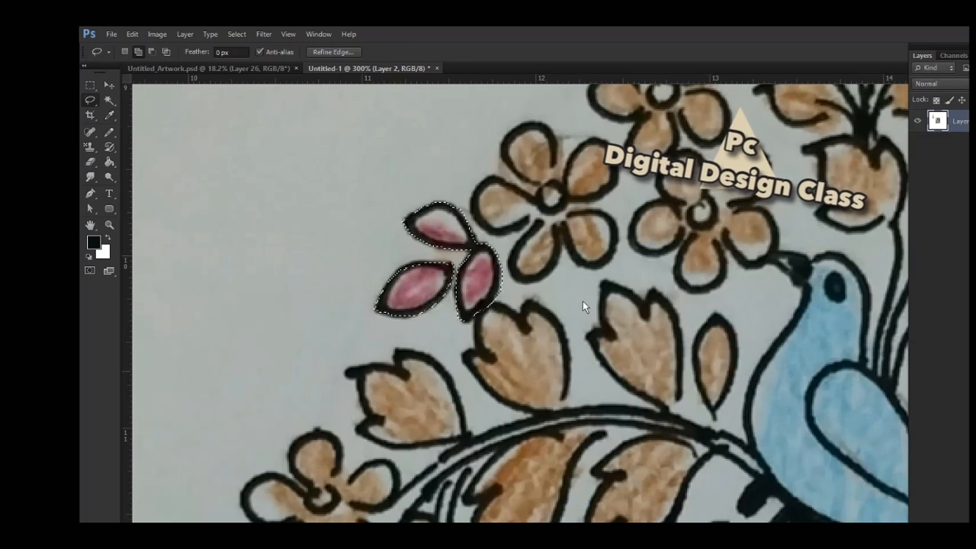
{"action": "key", "text": "ctrl+d"}
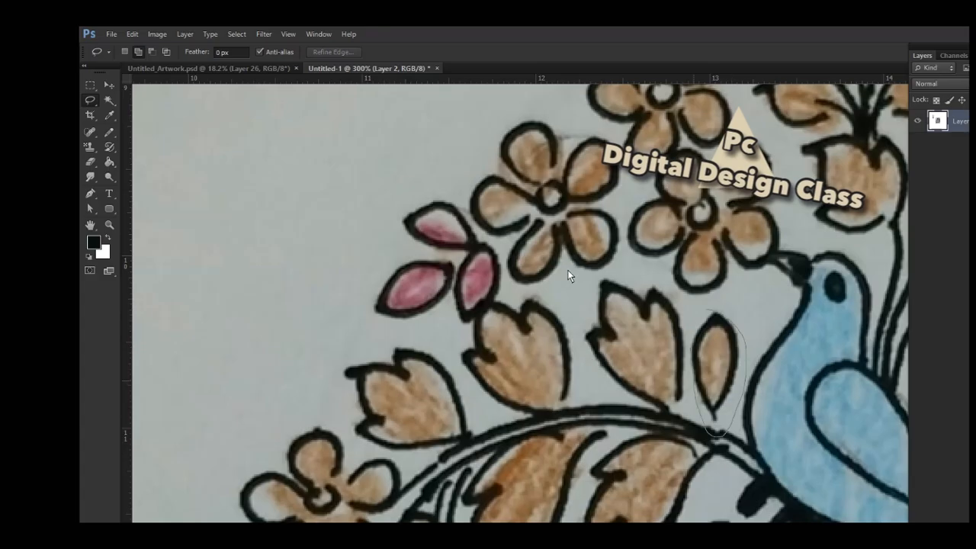
- Lasso the single narrow leaf beside the upper bird, recolour it purple with Hue/Saturation, and deselect it
{"action": "left_click_drag", "start_coordinate": [693, 381], "coordinate": [706, 310]}
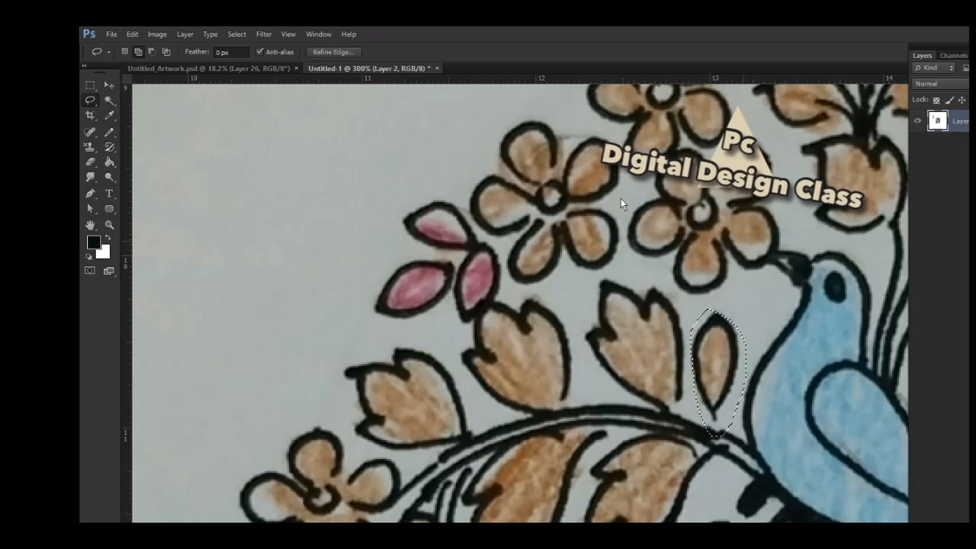
{"action": "key", "text": "ctrl+u"}
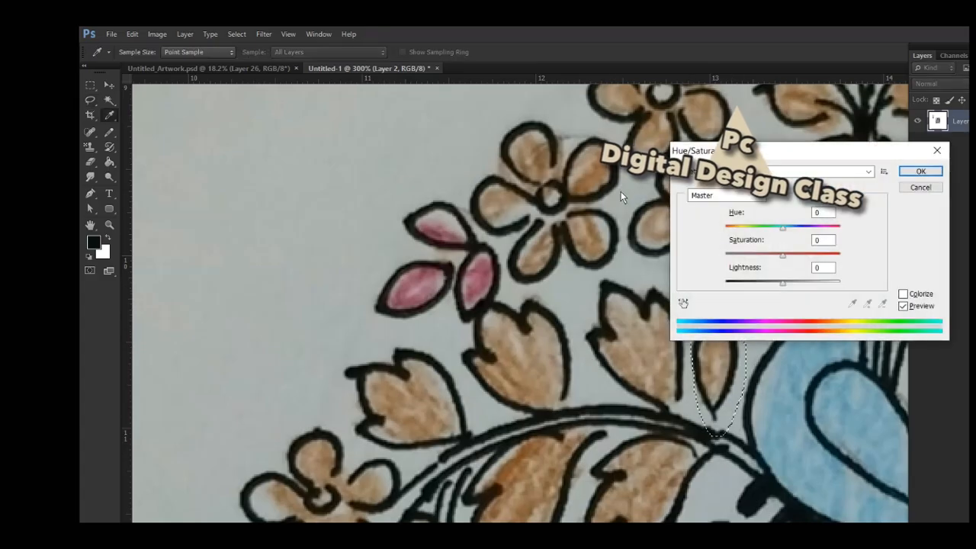
{"action": "key", "text": "Return"}
{"action": "key", "text": "ctrl+d"}
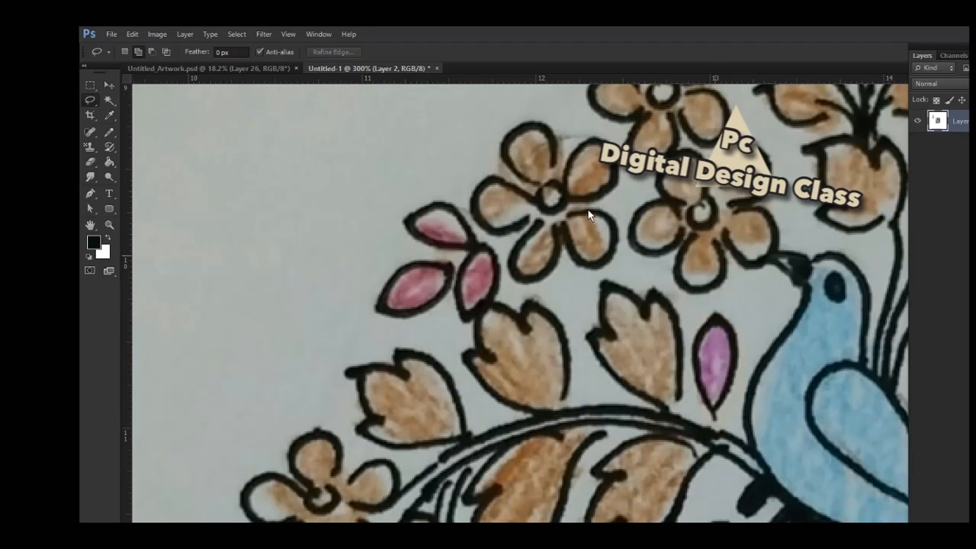
- Preview a Hue/Saturation hue shift of -86 on the whole layer without a selection, and cancel it
{"action": "key", "text": "ctrl+u"}
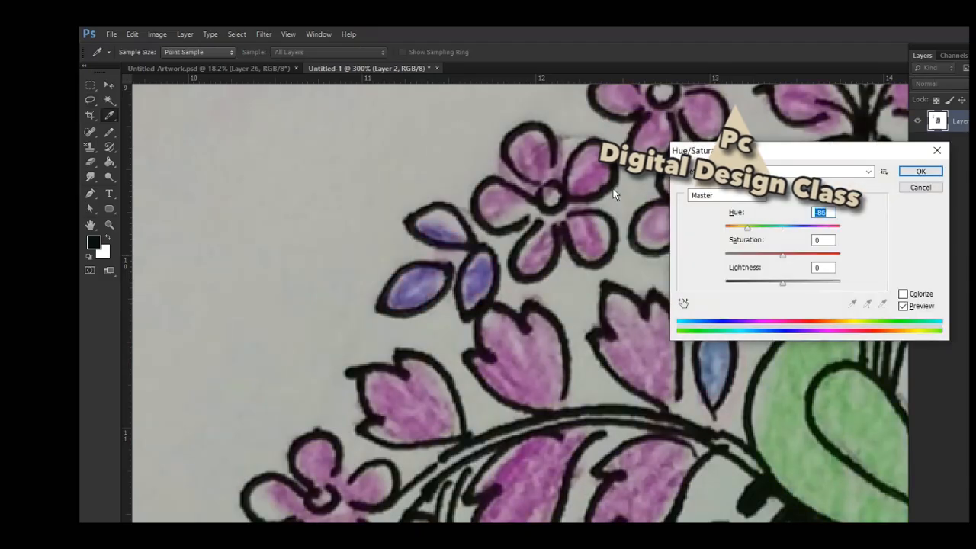
{"action": "key", "text": "Escape"}
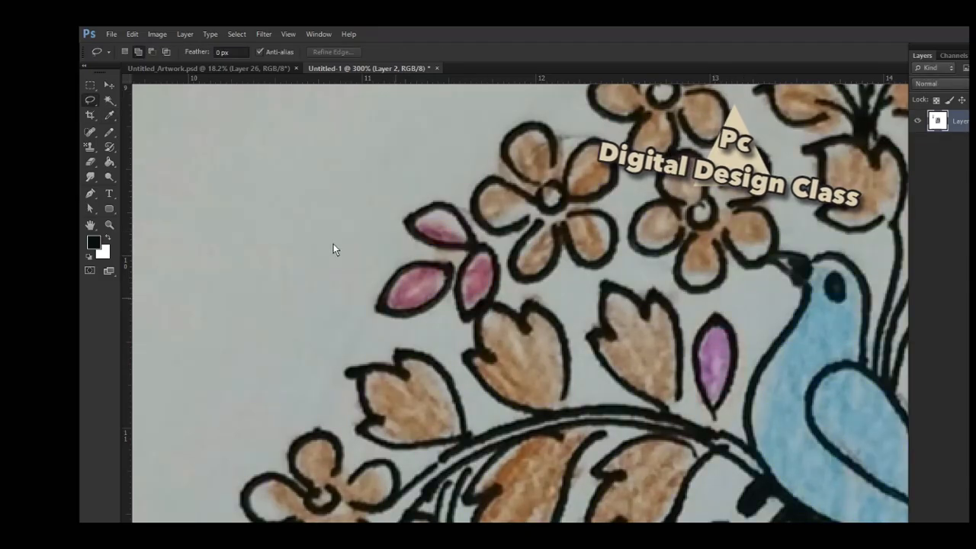
- Lasso around the five-petal flower at the left end of the curved branch, and deselect it
{"action": "scroll", "coordinate": [347, 370], "scroll_direction": "down", "scroll_amount": 3}
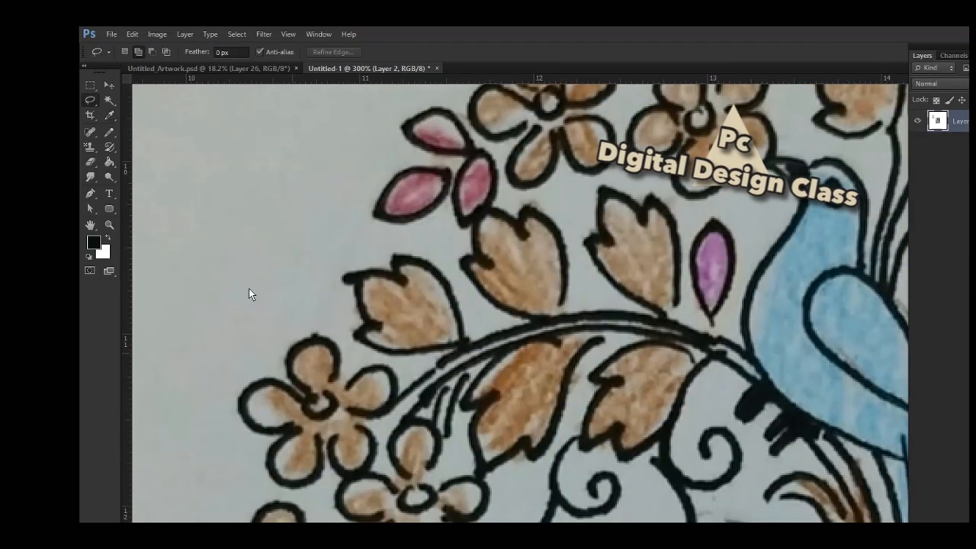
{"action": "left_click_drag", "start_coordinate": [286, 344], "coordinate": [341, 366]}
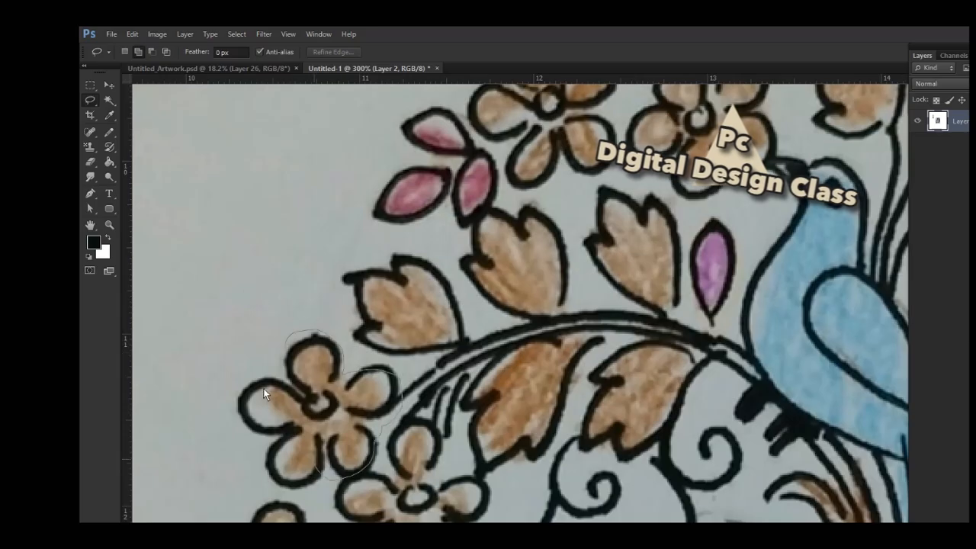
{"action": "left_click_drag", "start_coordinate": [235, 323], "coordinate": [294, 337]}
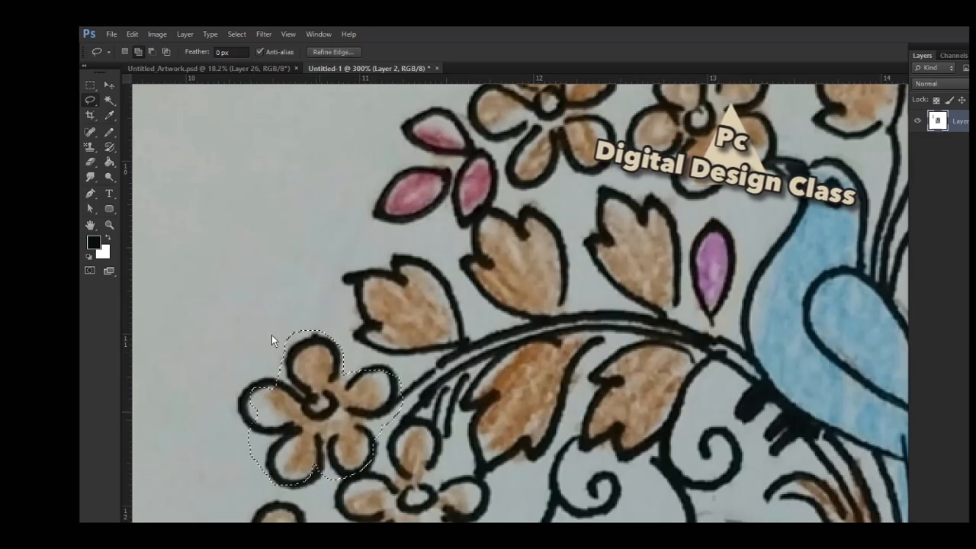
{"action": "key", "text": "ctrl+d"}
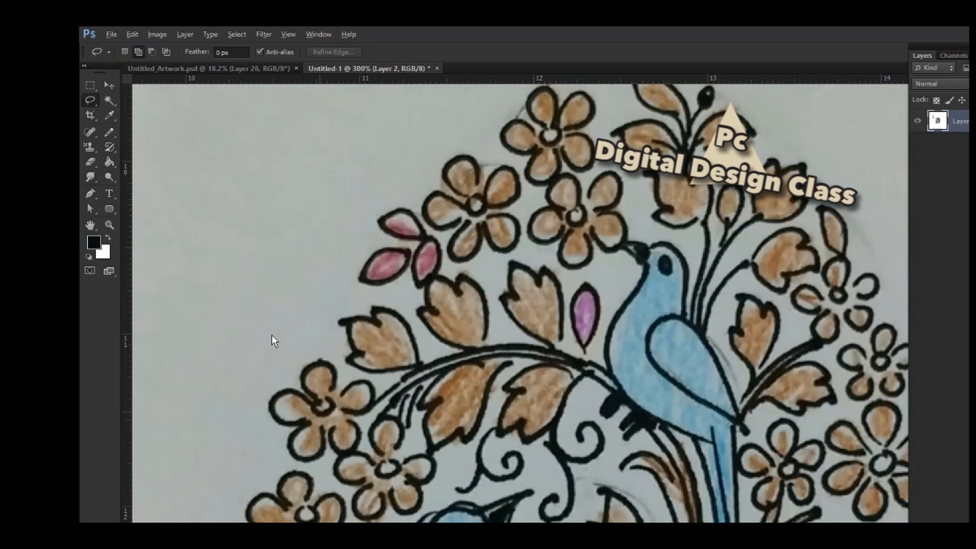
- Lasso around the black swatch below the blue one and place a duplicate of it outside the vertical guide, lower down the page
{"action": "scroll", "coordinate": [271, 334], "scroll_direction": "down", "scroll_amount": 4}
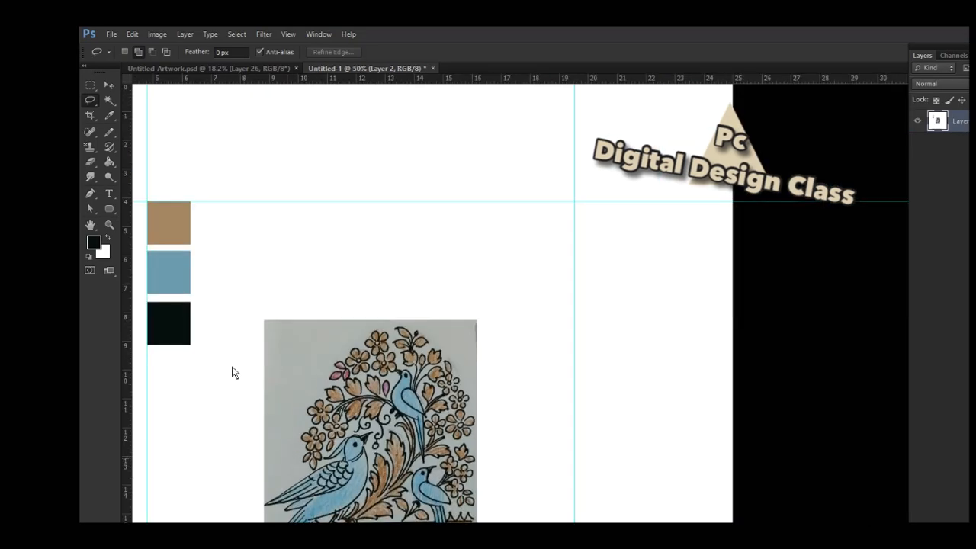
{"action": "left_click_drag", "start_coordinate": [438, 267], "coordinate": [771, 247]}
{"action": "scroll", "coordinate": [455, 229], "scroll_direction": "up", "scroll_amount": 1}
{"action": "key", "text": "m"}
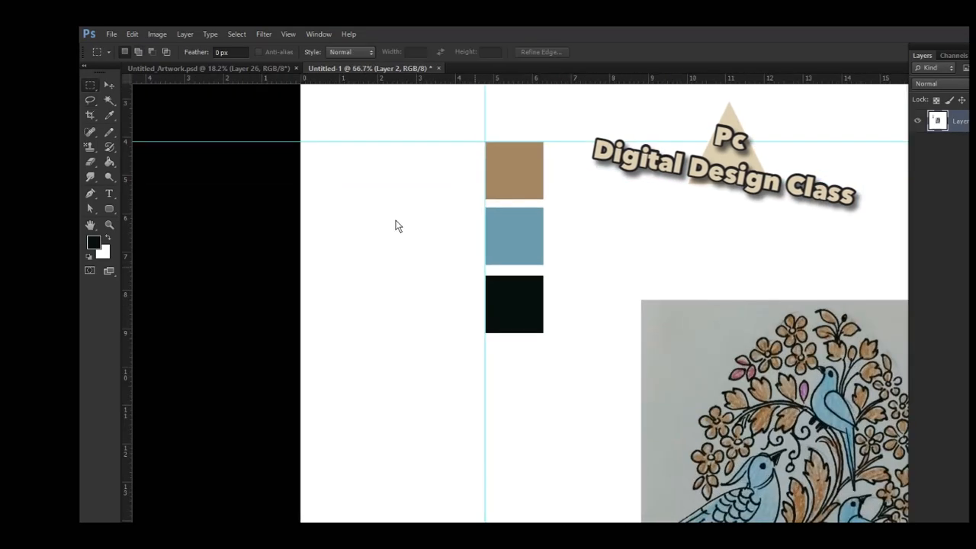
{"action": "left_click", "coordinate": [90, 99]}
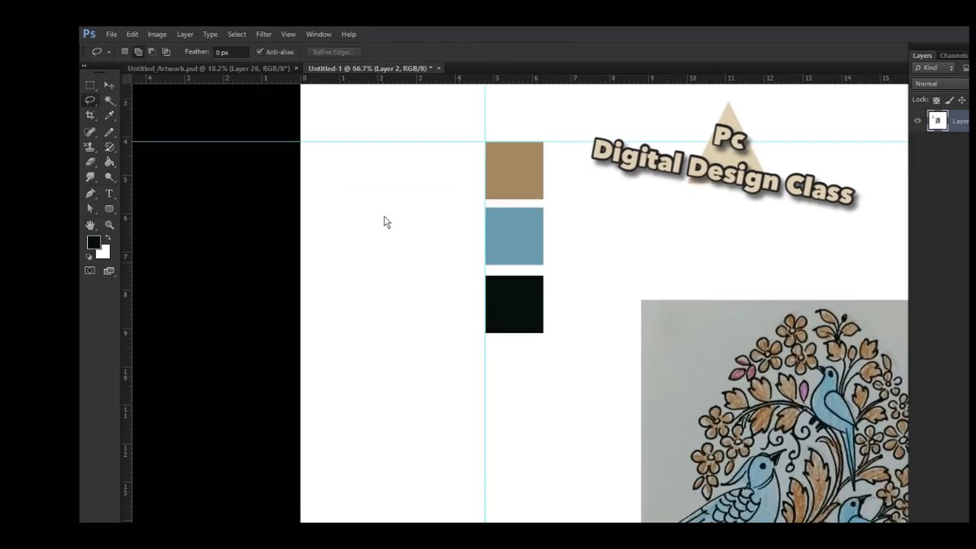
{"action": "mouse_move", "coordinate": [469, 268]}
{"action": "left_mouse_down"}
{"action": "mouse_move", "coordinate": [536, 271]}
{"action": "mouse_move", "coordinate": [432, 338]}
{"action": "mouse_move", "coordinate": [412, 313]}
{"action": "left_mouse_up"}
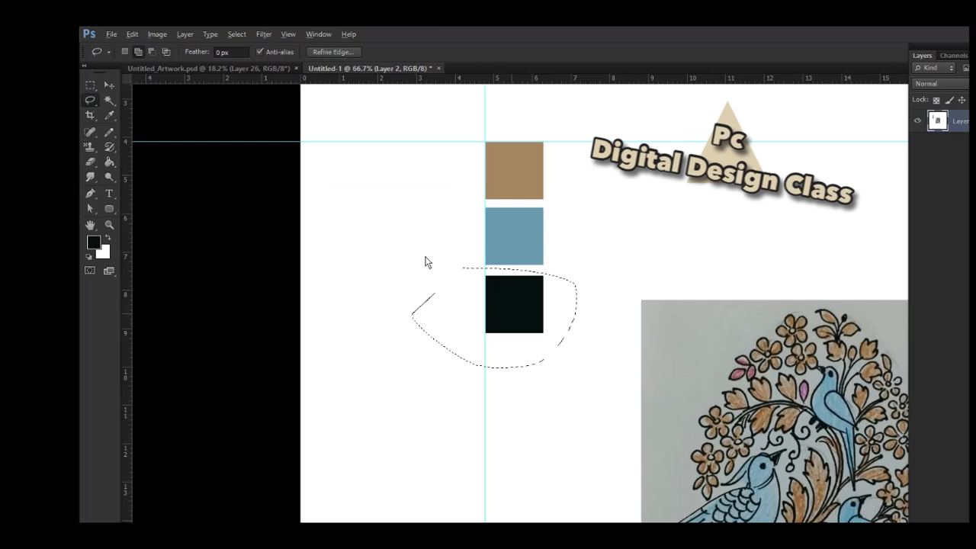
{"action": "left_click_drag", "start_coordinate": [511, 312], "coordinate": [393, 392], "text": "ctrl+alt"}
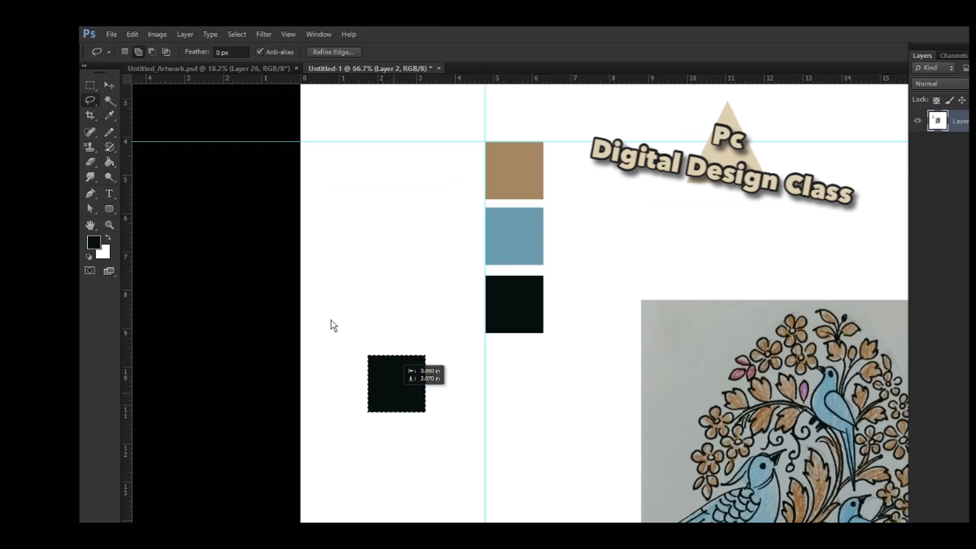
{"action": "left_click", "coordinate": [90, 86]}
{"action": "left_click", "coordinate": [90, 100]}
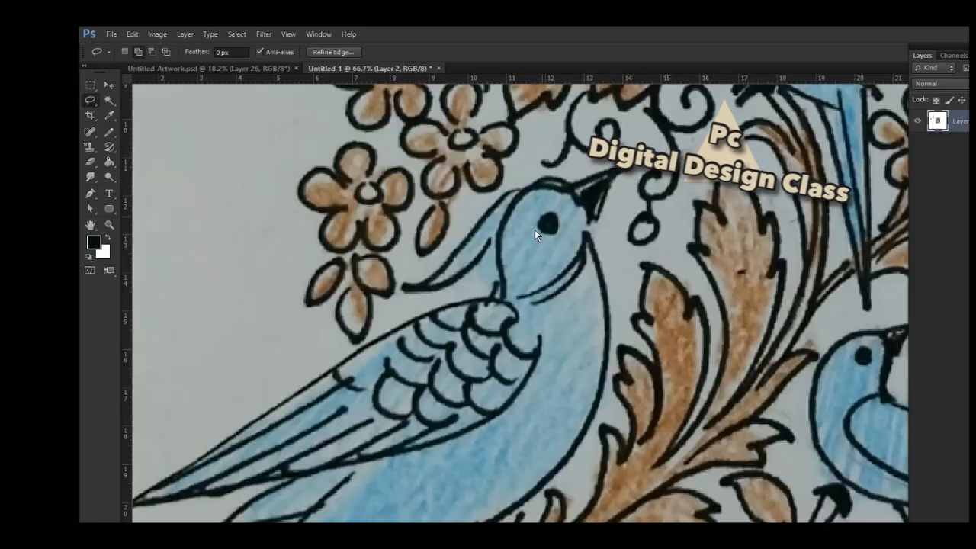
- Add a small lassoed spot inside the large bird's eye to the selection, and set the foreground colour to pale mint d9f2ea
{"action": "left_click_drag", "start_coordinate": [534, 229], "coordinate": [559, 217]}
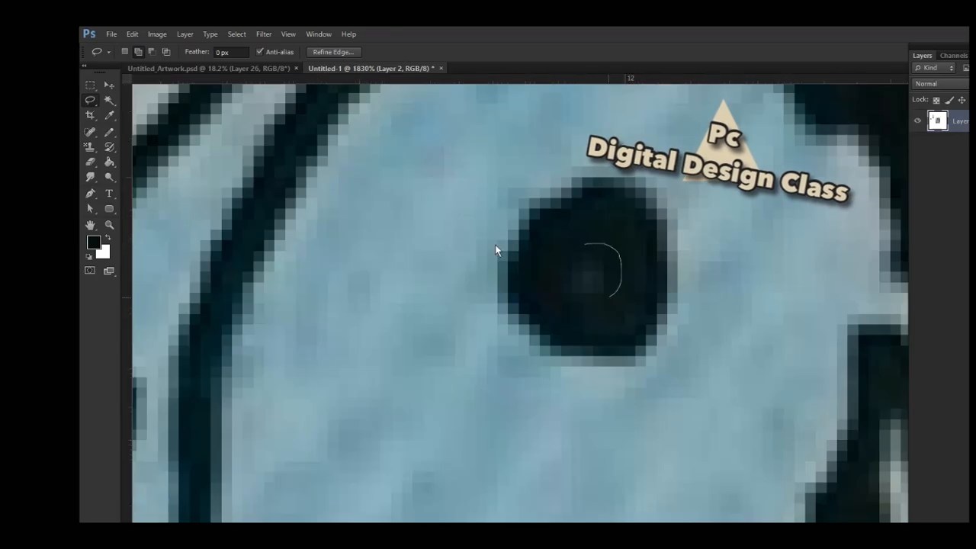
{"action": "scroll", "coordinate": [450, 216], "scroll_direction": "down", "scroll_amount": 3}
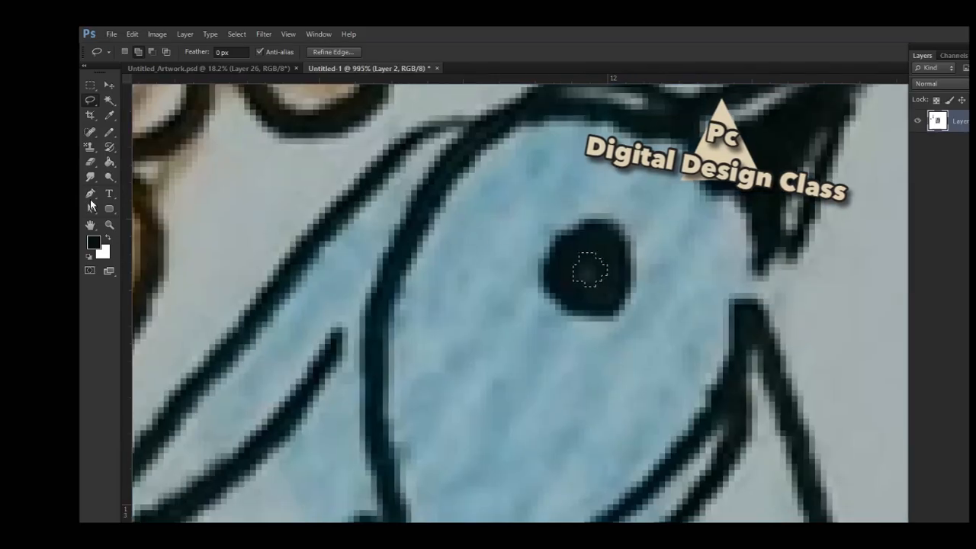
{"action": "left_click", "coordinate": [94, 241]}
{"action": "left_click_drag", "start_coordinate": [540, 235], "coordinate": [523, 202]}
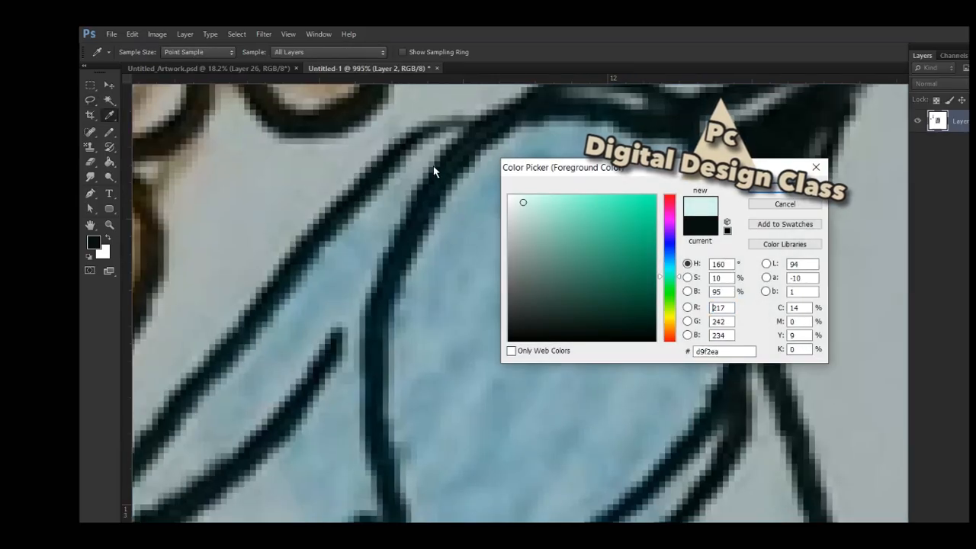
{"action": "key", "text": "l"}
{"action": "key", "text": "Return"}
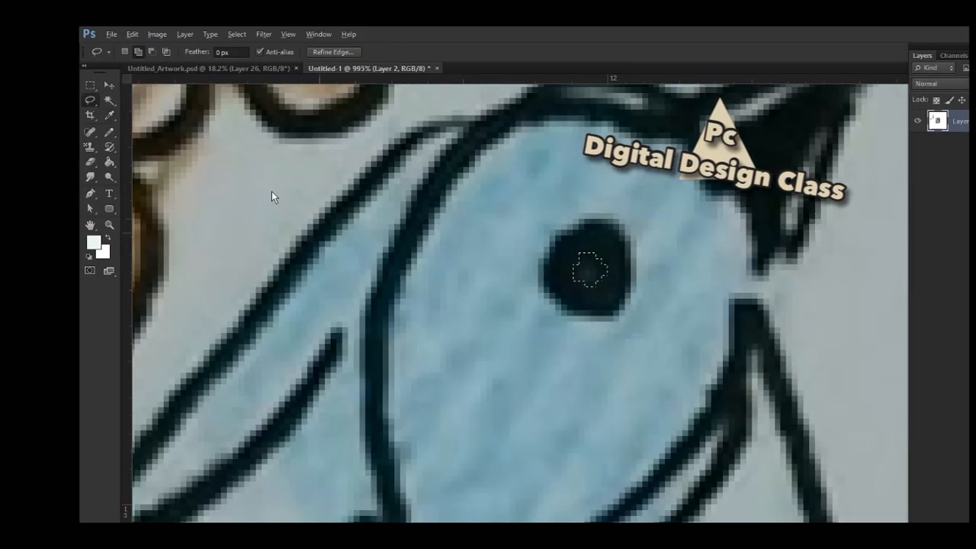
- Fill the selection, including the spot in the bird's eye, with the foreground colour, and deselect it
{"action": "key", "text": "alt+BackSpace"}
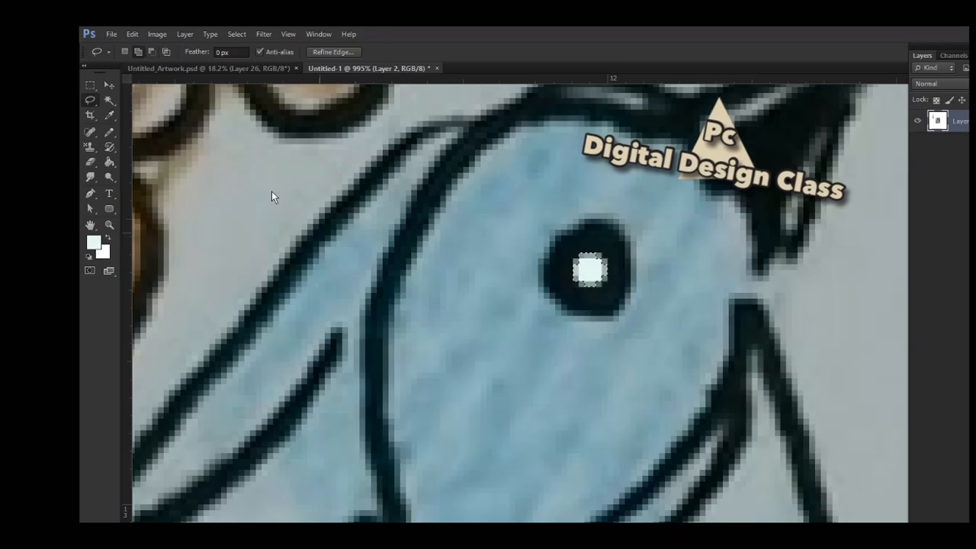
{"action": "key", "text": "ctrl+d"}
{"action": "key", "text": "ctrl+minus"}
{"action": "key", "text": "ctrl+minus"}
{"action": "key", "text": "ctrl+minus"}
{"action": "key", "text": "ctrl+minus"}
{"action": "key", "text": "ctrl+minus"}
{"action": "key", "text": "ctrl+minus"}
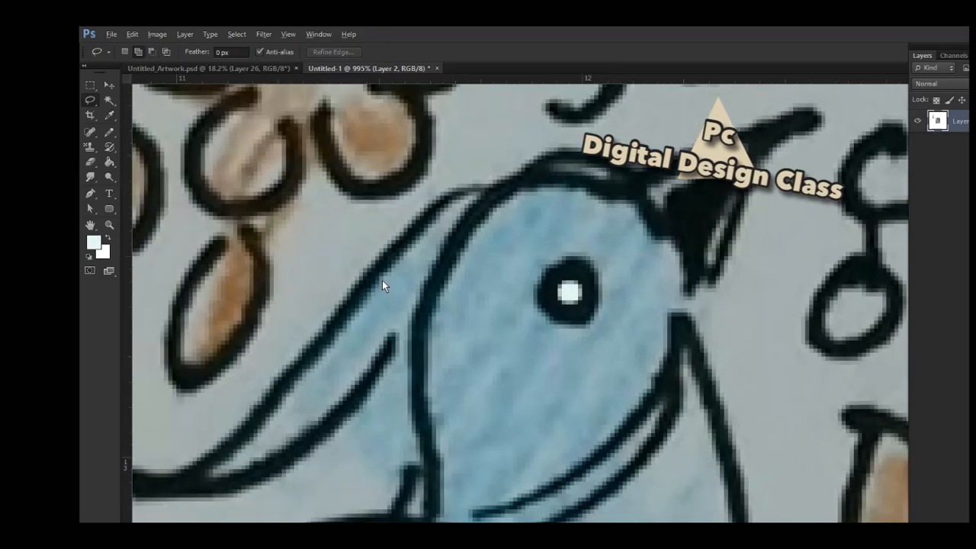
{"action": "scroll", "coordinate": [382, 280], "scroll_direction": "down", "scroll_amount": 6}
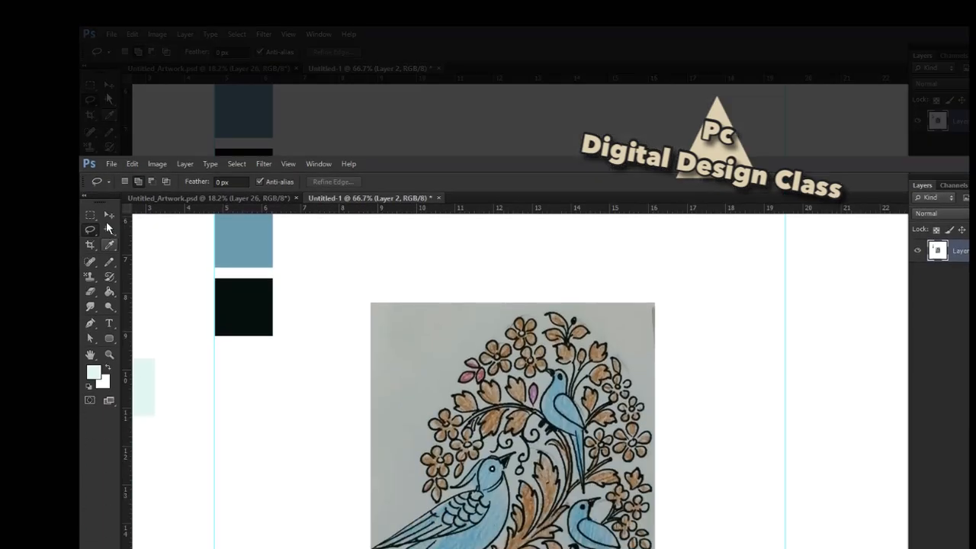
- Select the right-hand leaf beneath the curved branch with the anti-aliased Magic Wand, and recolour it magenta with Hue/Saturation
{"action": "left_click", "coordinate": [108, 99]}
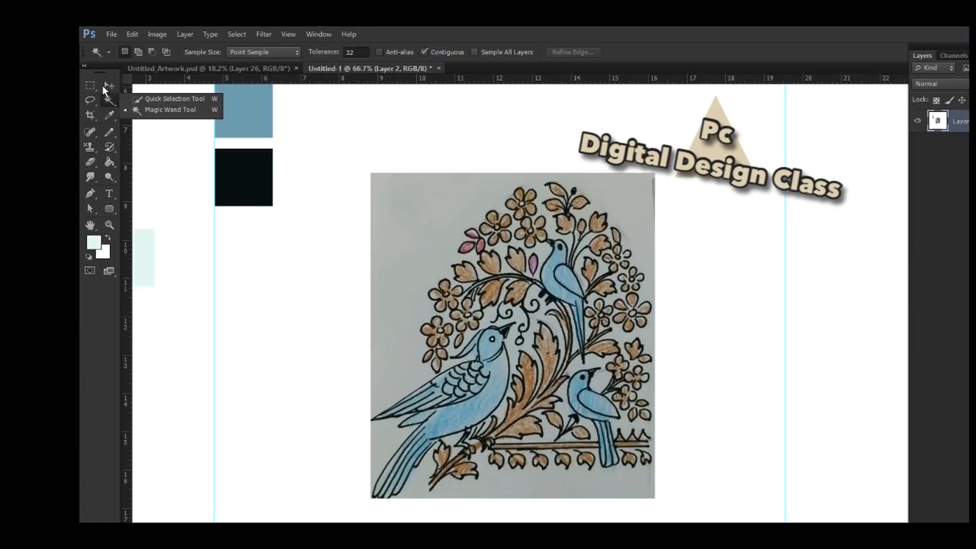
{"action": "left_click", "coordinate": [132, 96]}
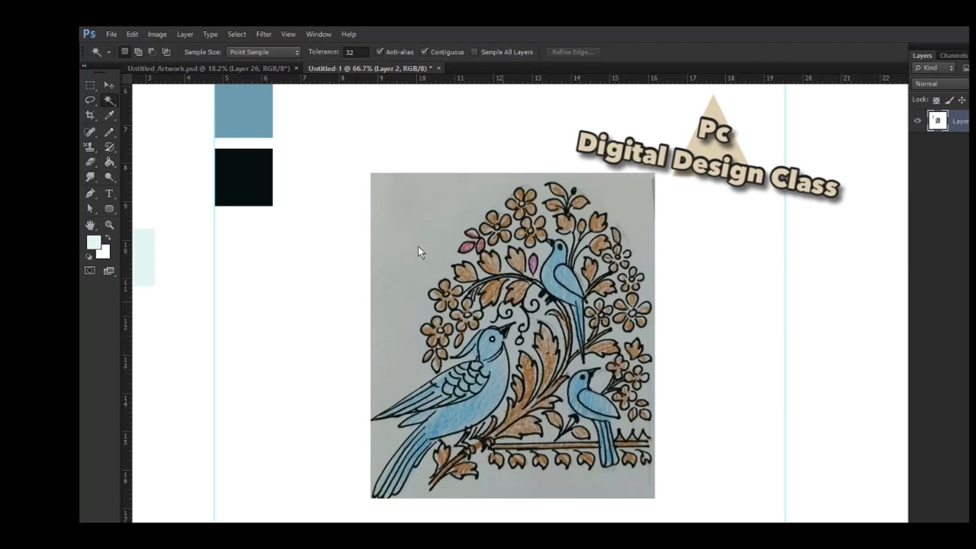
{"action": "key", "text": "ctrl+plus"}
{"action": "key", "text": "ctrl+plus"}
{"action": "key", "text": "ctrl+plus"}
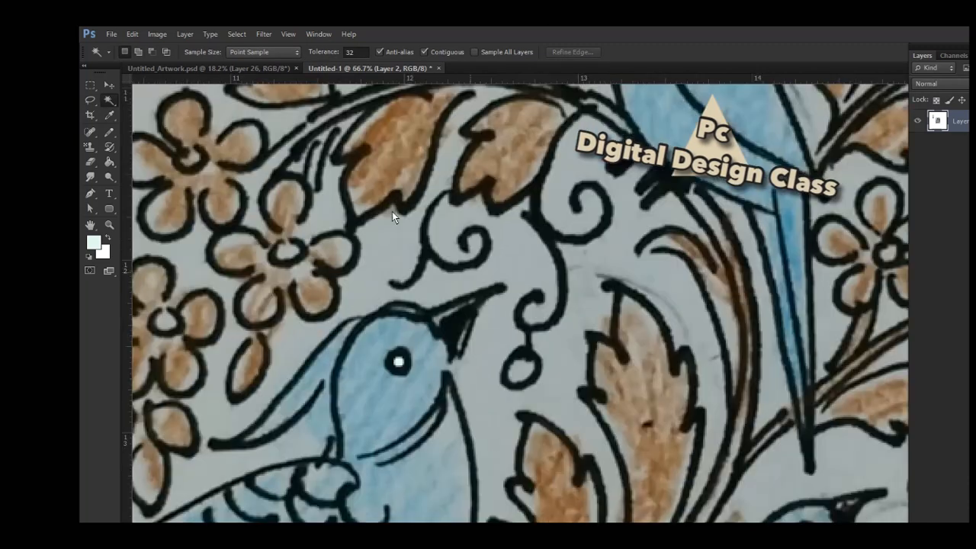
{"action": "left_click_drag", "start_coordinate": [407, 169], "coordinate": [425, 355]}
{"action": "left_click", "coordinate": [461, 281]}
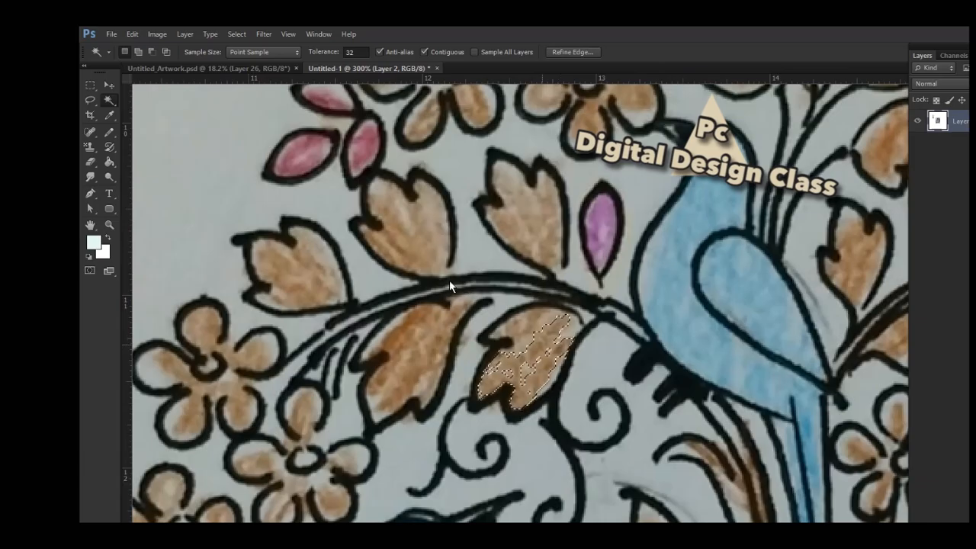
{"action": "left_click", "coordinate": [444, 269], "text": "shift"}
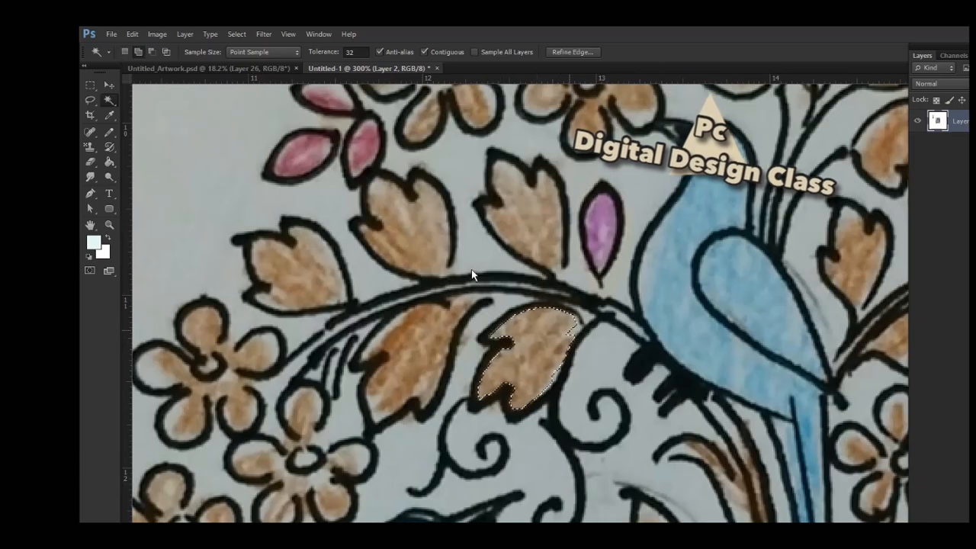
{"action": "key", "text": "ctrl+plus"}
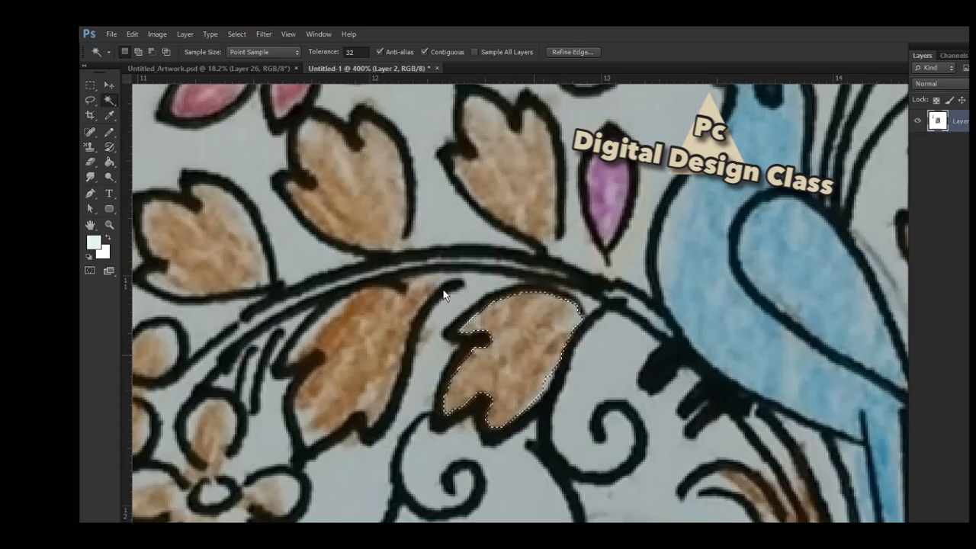
{"action": "key", "text": "ctrl+u"}
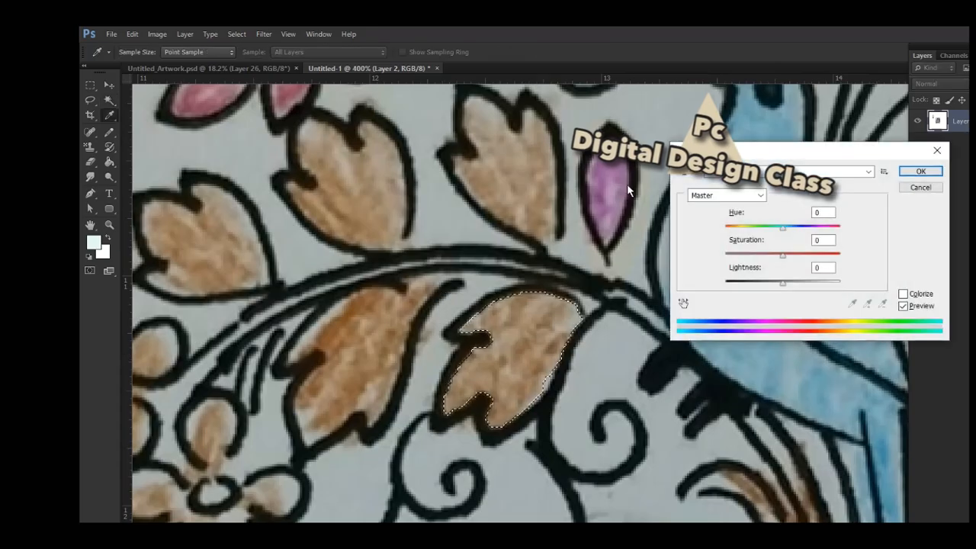
{"action": "key", "text": "Return"}
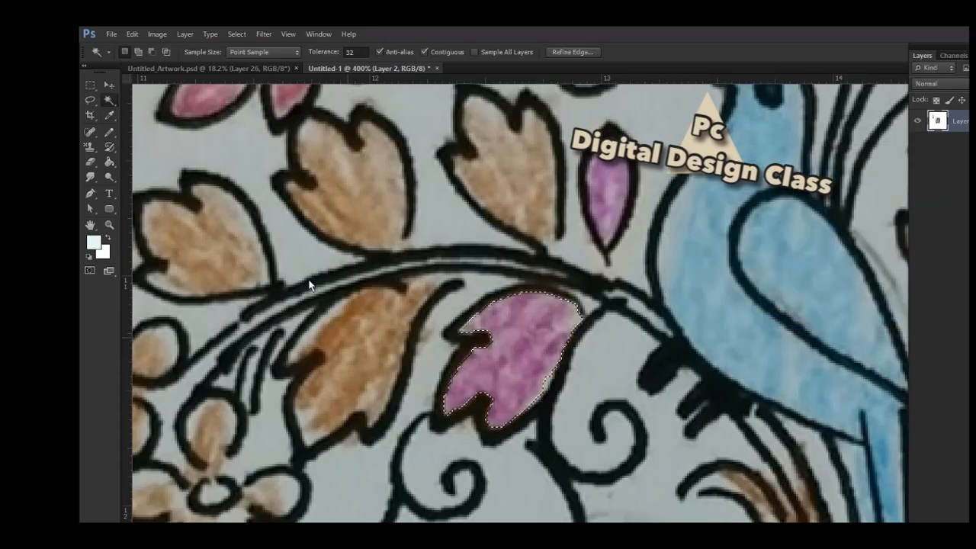
- Select the orange leaf beside the magenta one with the Magic Wand, adding its remaining patches until the whole leaf is covered
{"action": "left_click", "coordinate": [368, 343]}
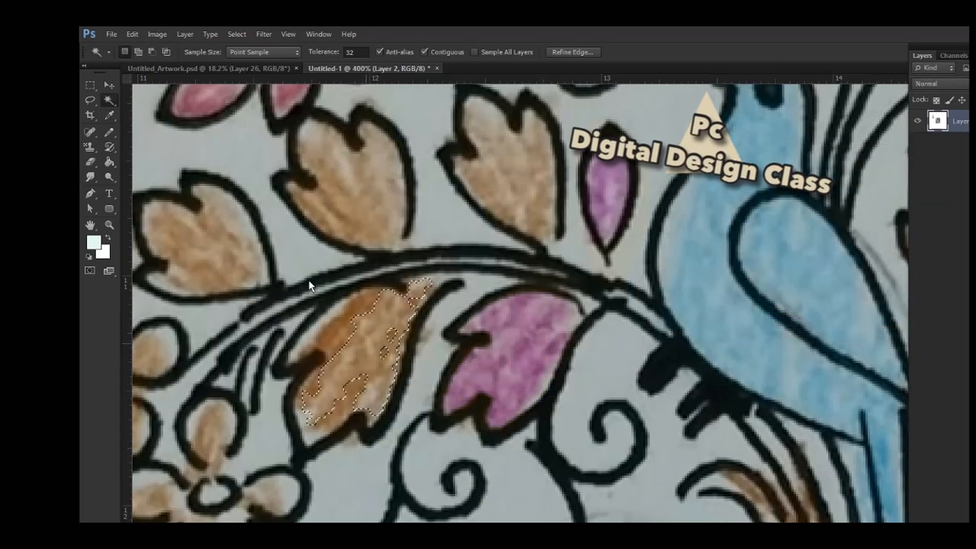
{"action": "left_click", "coordinate": [351, 316], "text": "shift"}
{"action": "left_click", "coordinate": [332, 329], "text": "shift"}
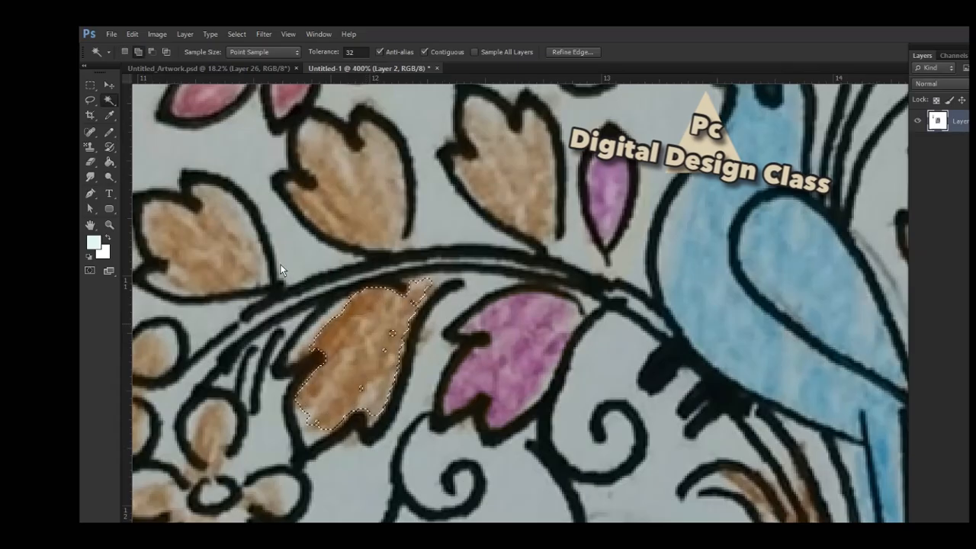
{"action": "left_click", "coordinate": [313, 349], "text": "shift"}
{"action": "left_click", "coordinate": [303, 431], "text": "shift"}
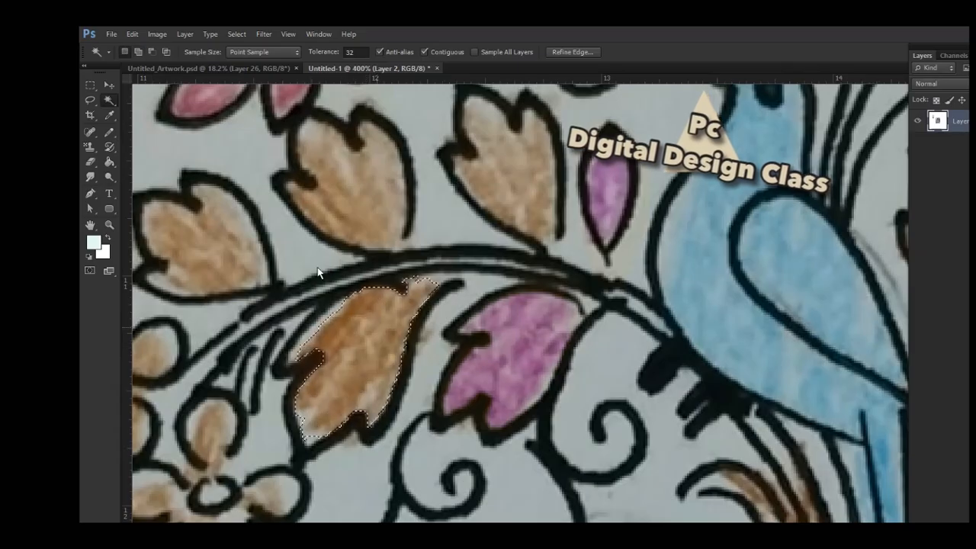
- Recolour the selected leaf green with Hue/Saturation, and deselect it
{"action": "key", "text": "ctrl+u"}
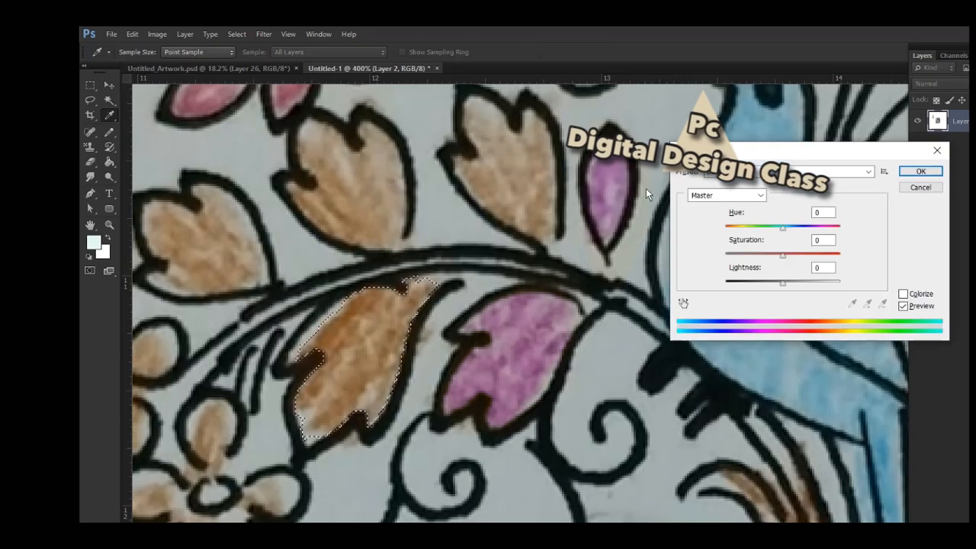
{"action": "key", "text": "Return"}
{"action": "key", "text": "w"}
{"action": "key", "text": "ctrl+1"}
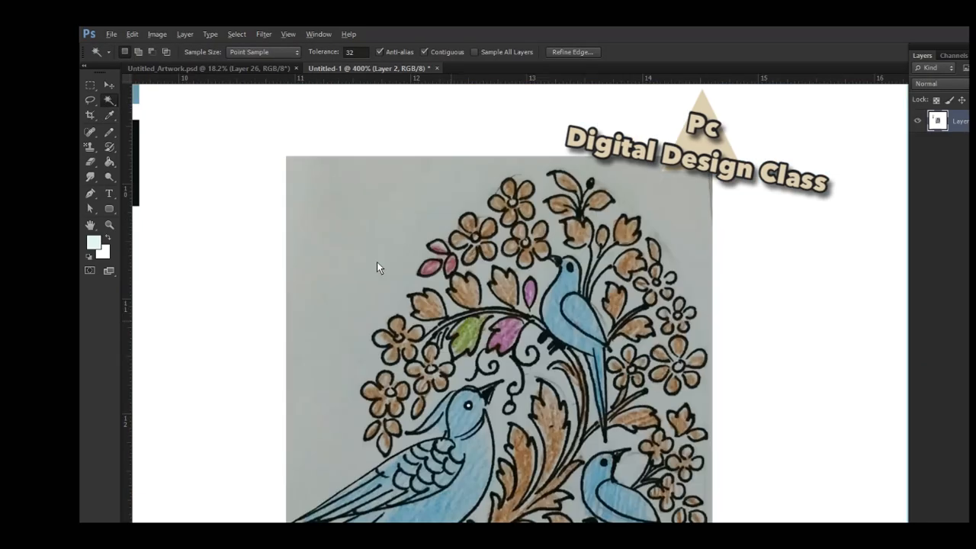
{"action": "key", "text": "ctrl+d"}
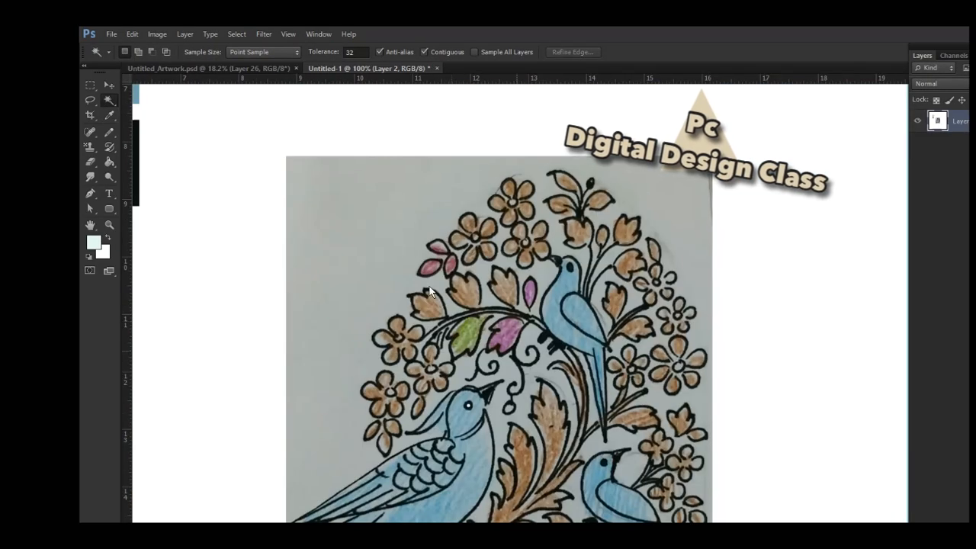
- Select an orange petal of the lower-left flower with the Magic Wand, and extend the selection with Similar
{"action": "key", "text": "l"}
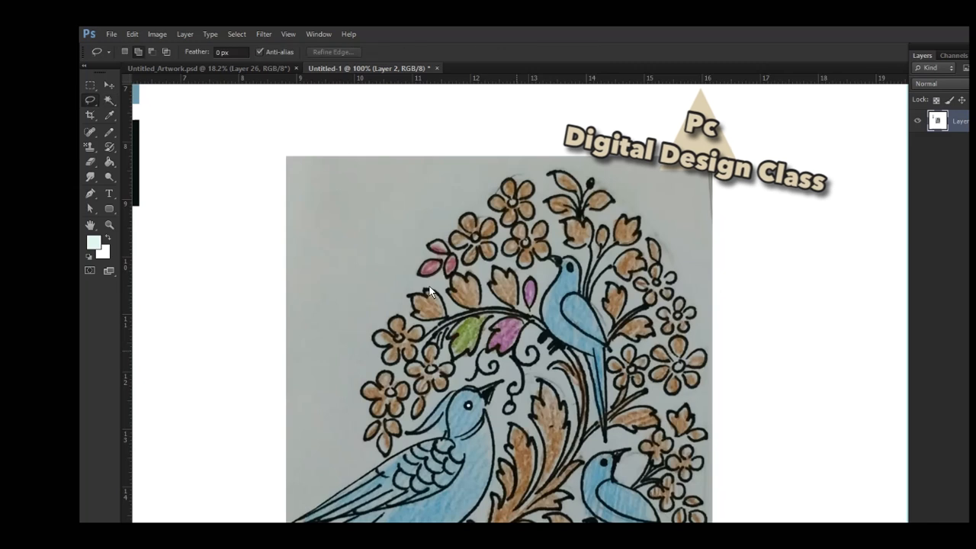
{"action": "left_click", "coordinate": [109, 114]}
{"action": "left_click", "coordinate": [108, 100]}
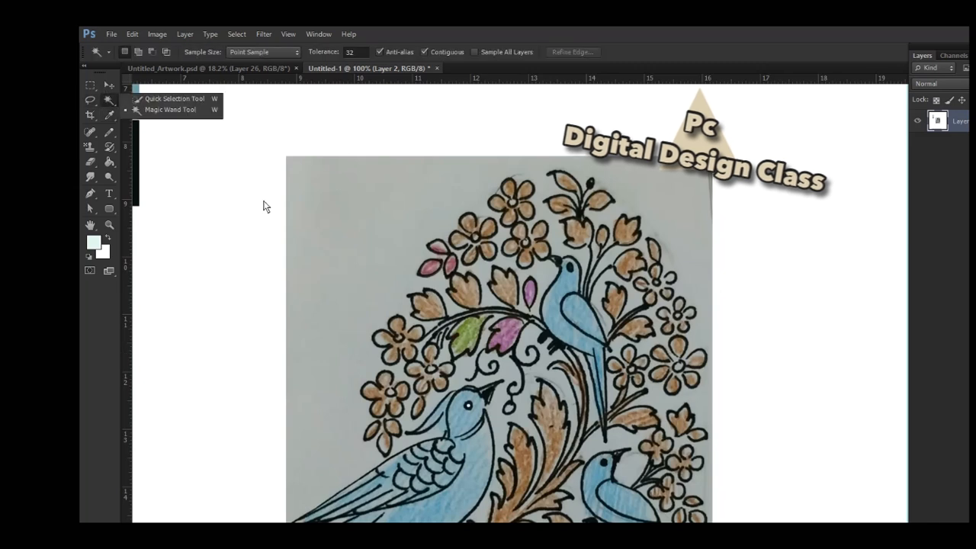
{"action": "left_click", "coordinate": [372, 392]}
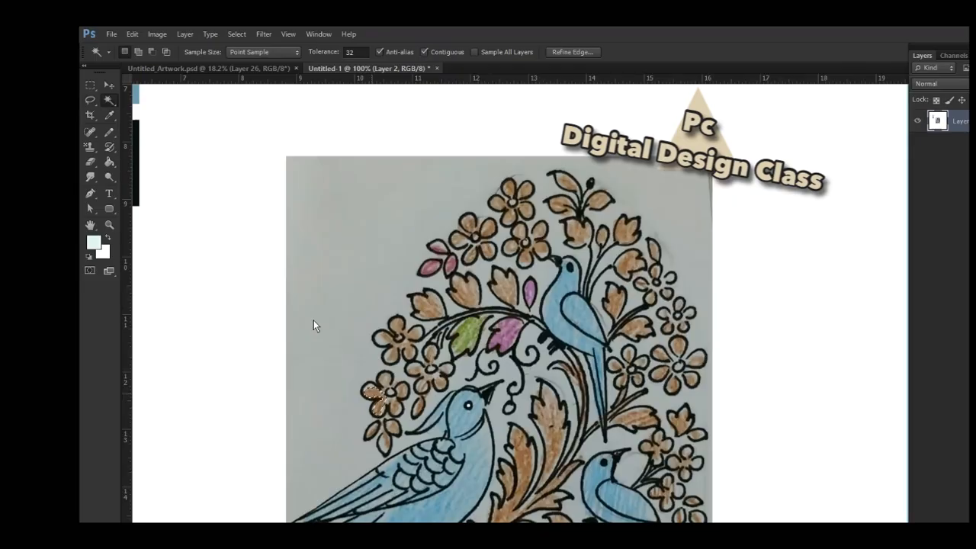
{"action": "right_click", "coordinate": [371, 392]}
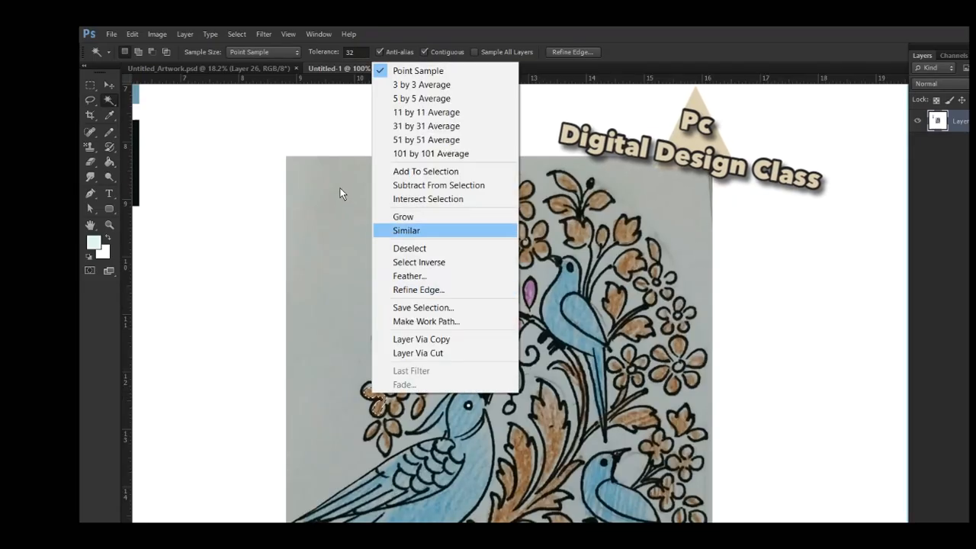
{"action": "left_click", "coordinate": [406, 230]}
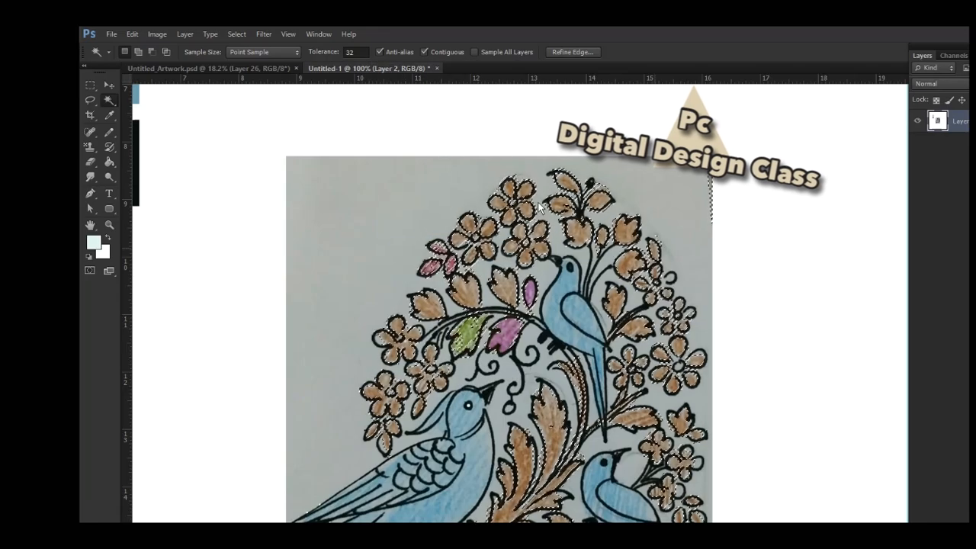
{"action": "scroll", "coordinate": [719, 182], "scroll_direction": "up", "scroll_amount": 3}
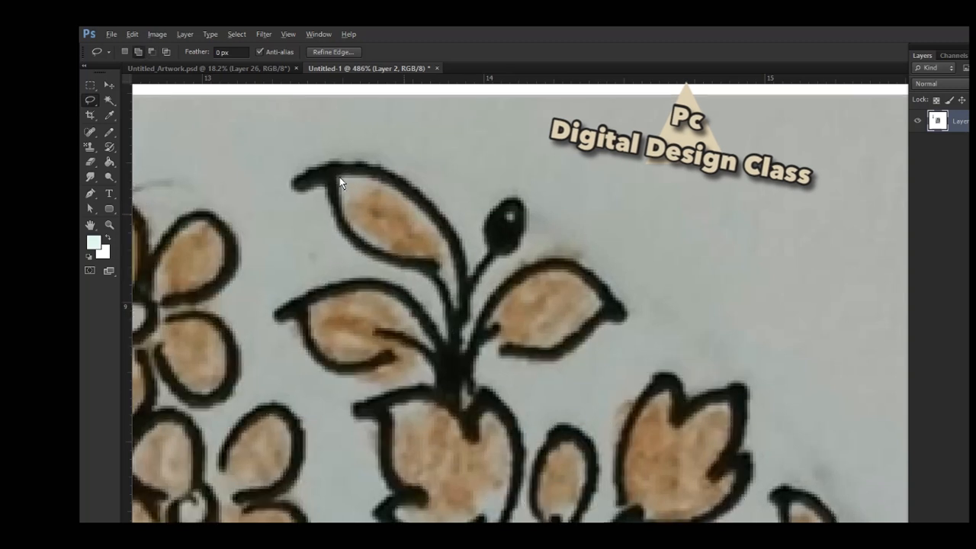
{"action": "key", "text": "ctrl+minus"}
{"action": "key", "text": "ctrl+minus"}
{"action": "key", "text": "ctrl+minus"}
{"action": "key", "text": "ctrl+minus"}
{"action": "scroll", "coordinate": [311, 315], "scroll_direction": "up", "scroll_amount": 3}
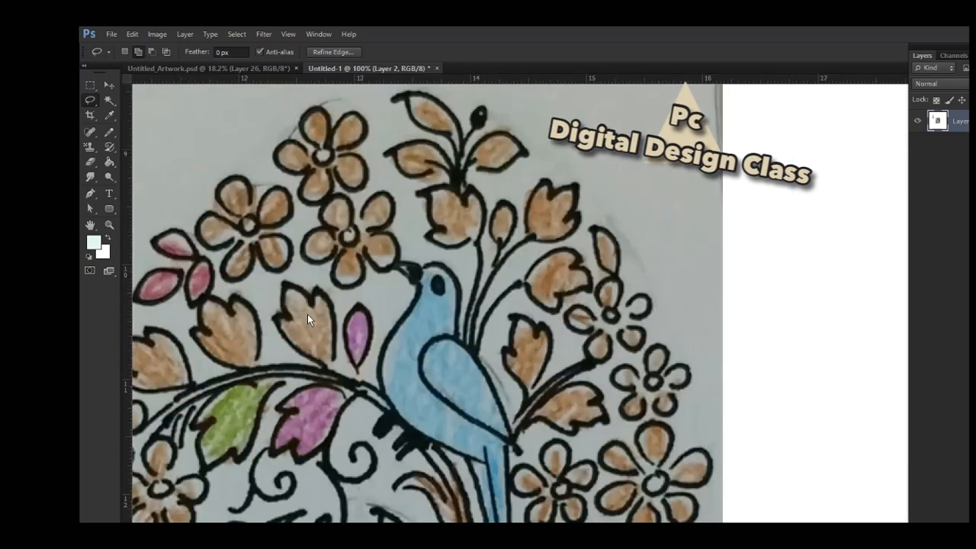
{"action": "scroll", "coordinate": [308, 314], "scroll_direction": "down", "scroll_amount": 5}
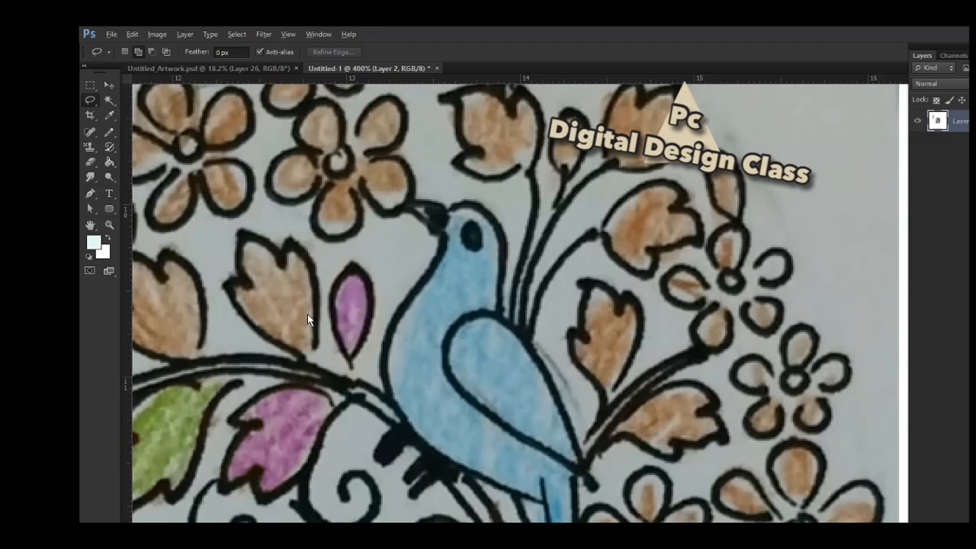
- Select the upper perched bird with the anti-aliased Magic Wand, adding its body and tail areas to the wing
{"action": "key", "text": "m"}
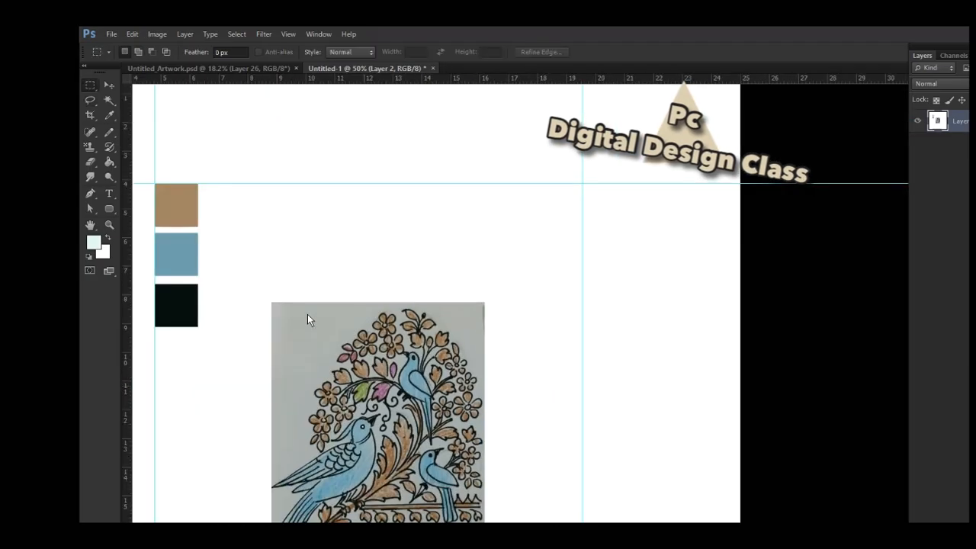
{"action": "key", "text": "w"}
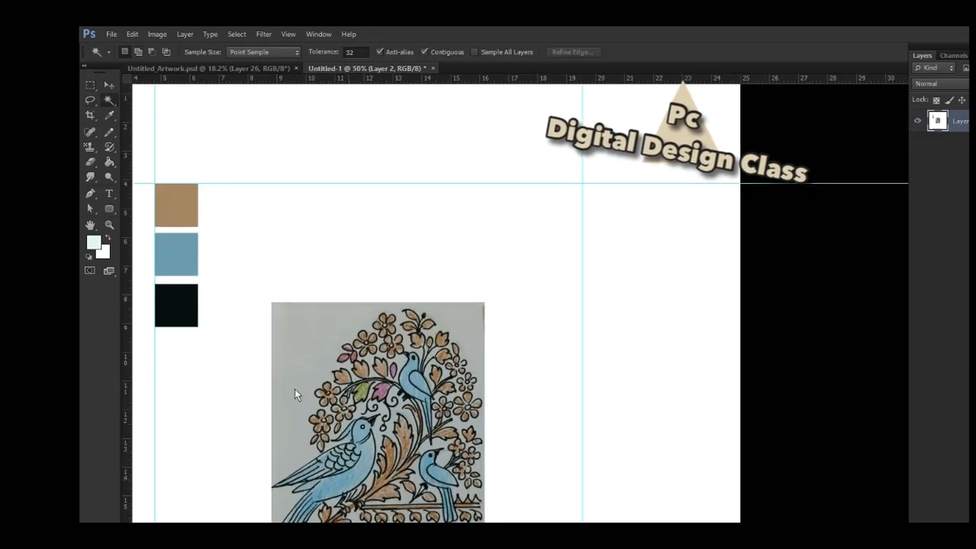
{"action": "scroll", "coordinate": [307, 314], "scroll_direction": "up", "scroll_amount": 4}
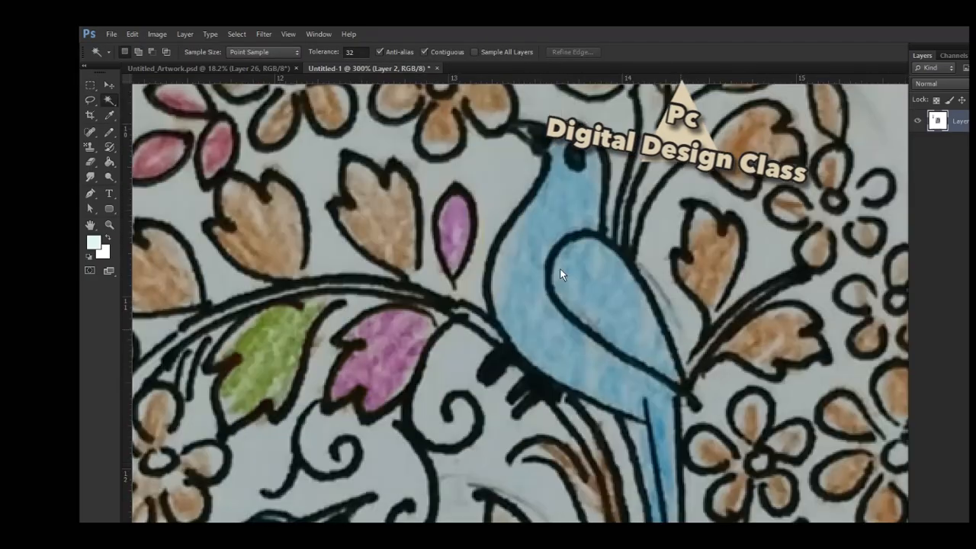
{"action": "left_click", "coordinate": [559, 268]}
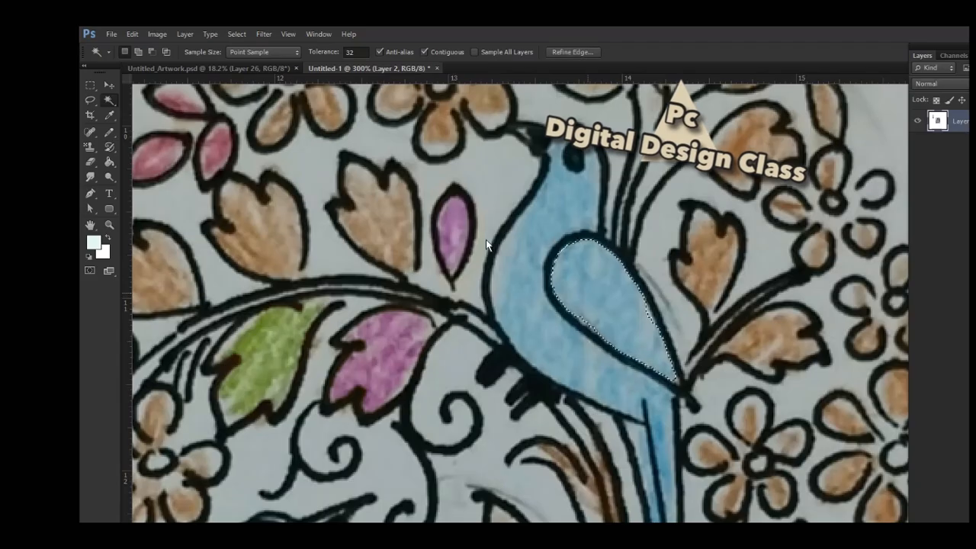
{"action": "left_click", "coordinate": [433, 248], "text": "shift"}
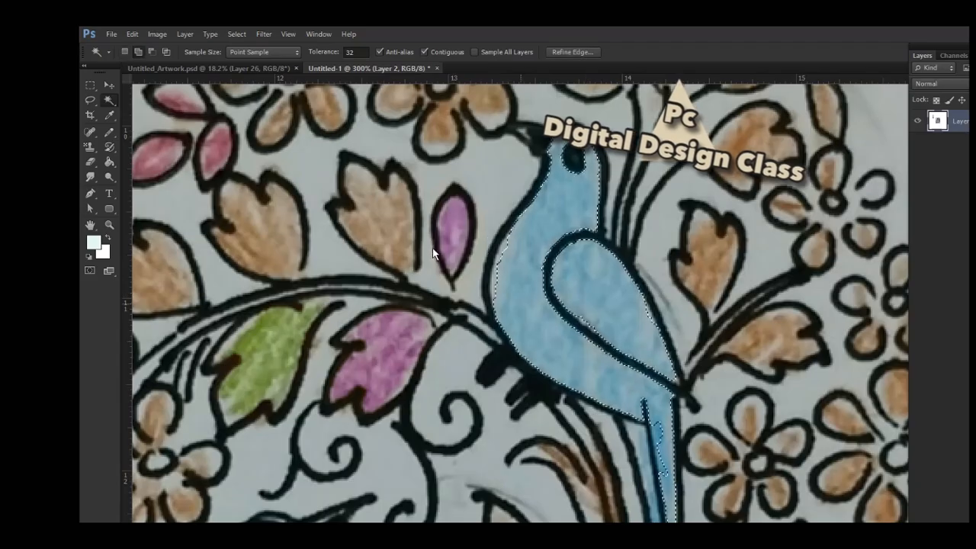
{"action": "left_click", "coordinate": [537, 394], "text": "shift"}
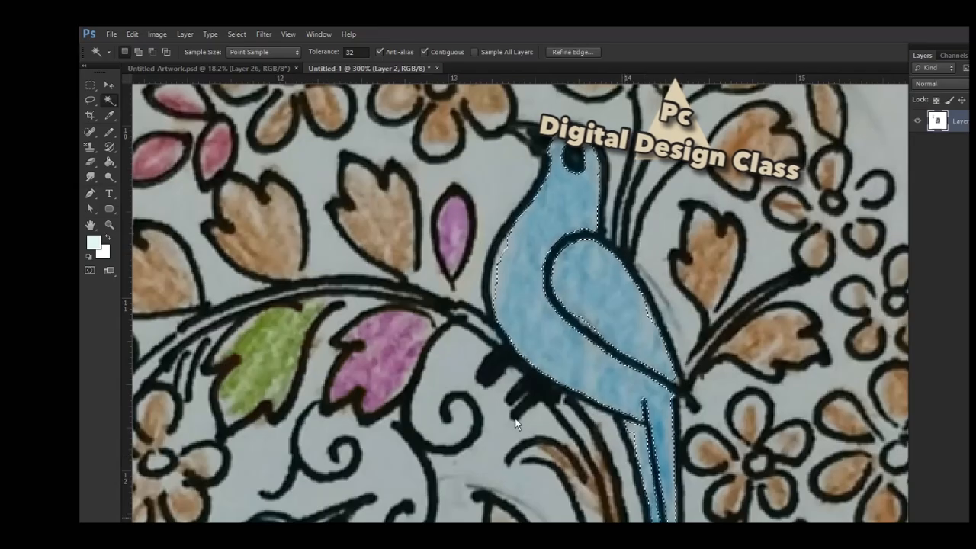
{"action": "left_click_drag", "start_coordinate": [508, 392], "coordinate": [455, 332]}
{"action": "scroll", "coordinate": [452, 312], "scroll_direction": "up", "scroll_amount": 5}
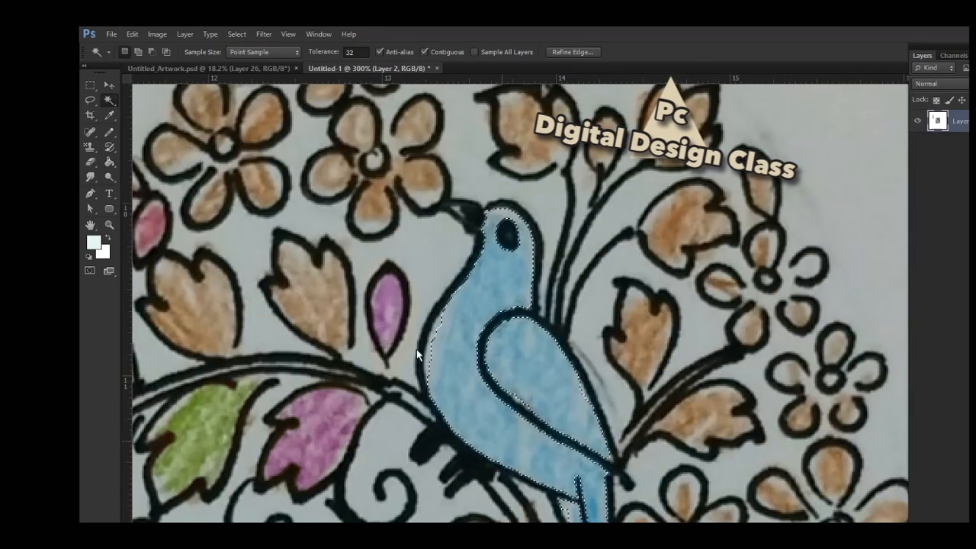
{"action": "left_click_drag", "start_coordinate": [437, 337], "coordinate": [285, 188]}
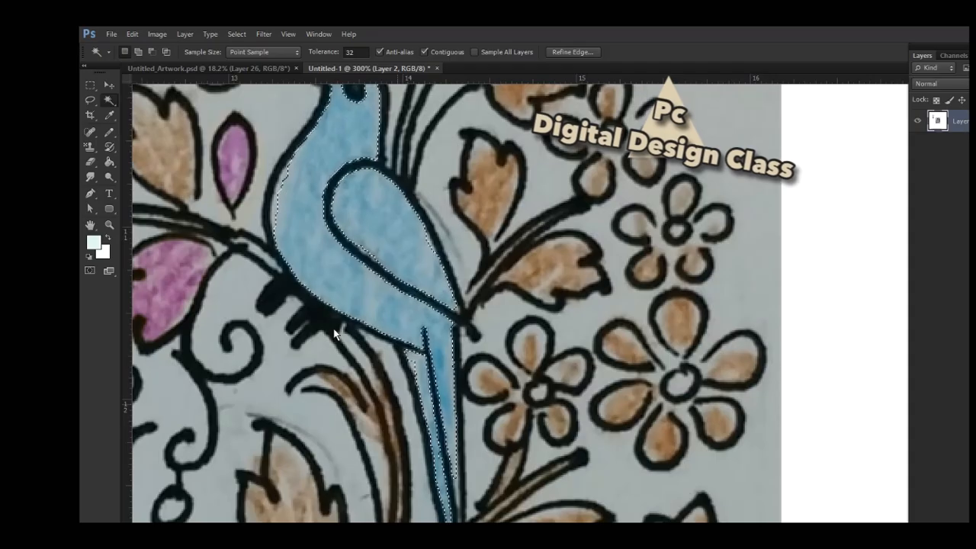
- Recolour the selected bird yellow-green by lowering the hue in Hue/Saturation, and deselect it
{"action": "key", "text": "ctrl+u"}
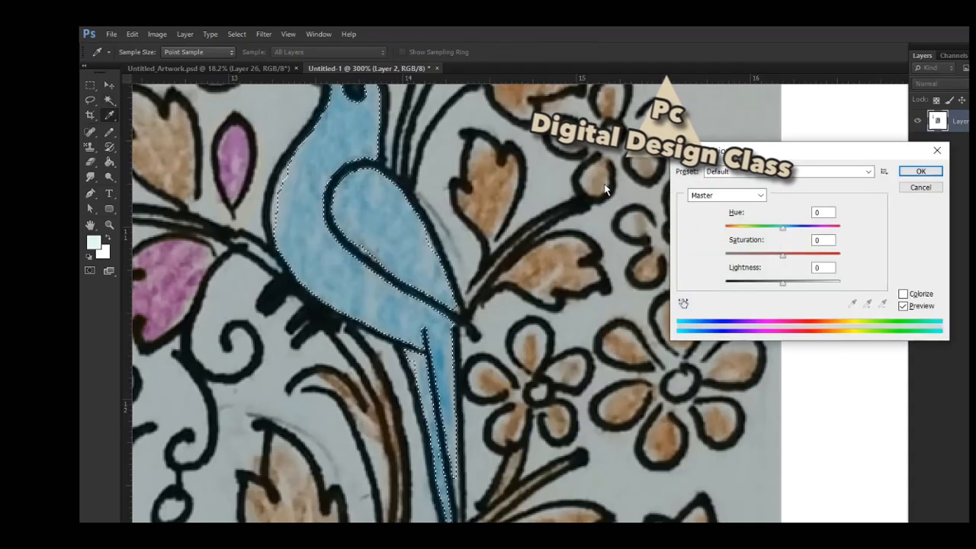
{"action": "key", "text": "shift+Down"}
{"action": "key", "text": "shift+Down"}
{"action": "key", "text": "shift+Down"}
{"action": "key", "text": "shift+Down"}
{"action": "key", "text": "shift+Down"}
{"action": "key", "text": "shift+Down"}
{"action": "key", "text": "shift+Down"}
{"action": "key", "text": "shift+Down"}
{"action": "key", "text": "shift+Down"}
{"action": "key", "text": "shift+Down"}
{"action": "key", "text": "shift+Down"}
{"action": "key", "text": "shift+Down"}
{"action": "key", "text": "Down"}
{"action": "key", "text": "Down"}
{"action": "key", "text": "Down"}
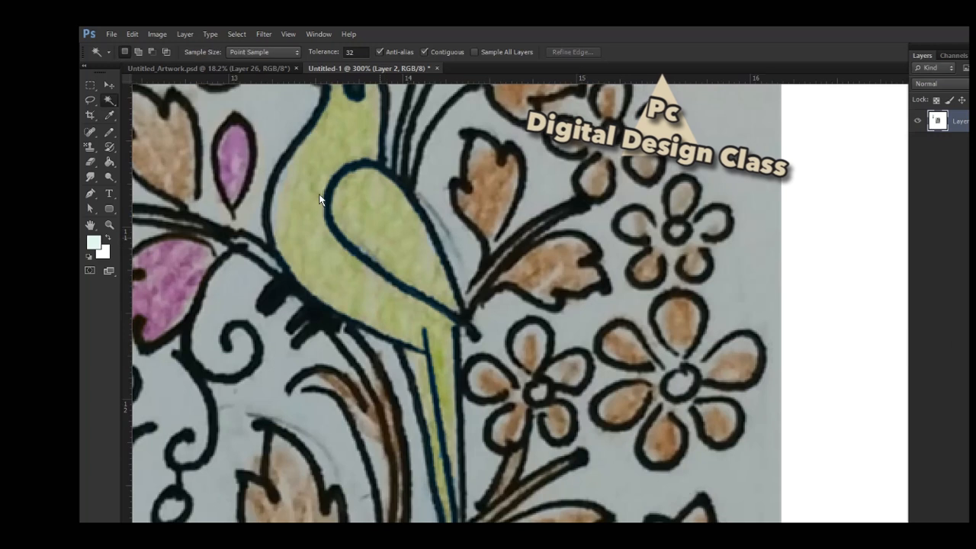
- Select the upper bird's wing with the Magic Wand, and recolour it purple with a Hue/Saturation hue of -175
{"action": "left_click", "coordinate": [321, 198]}
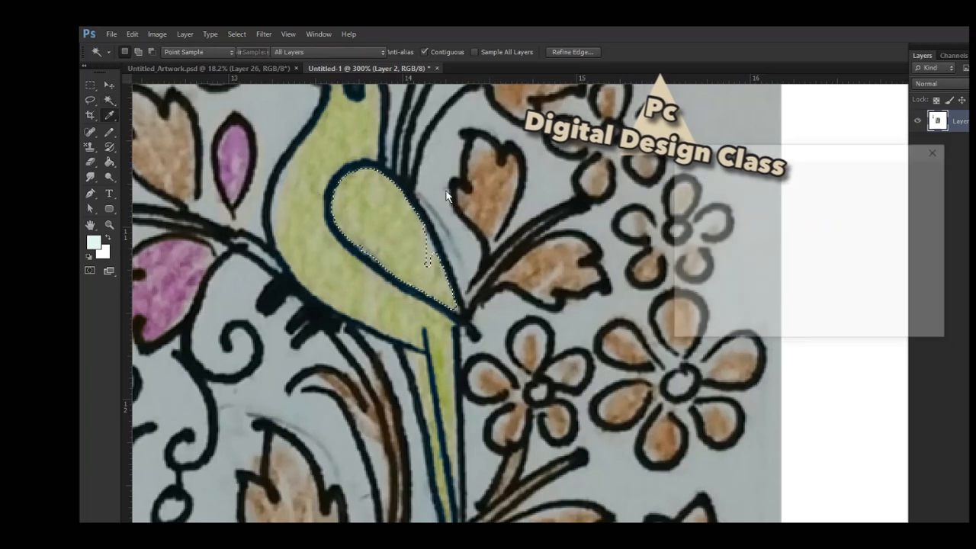
{"action": "key", "text": "ctrl+u"}
{"action": "type", "text": "-175"}
{"action": "key", "text": "Return"}
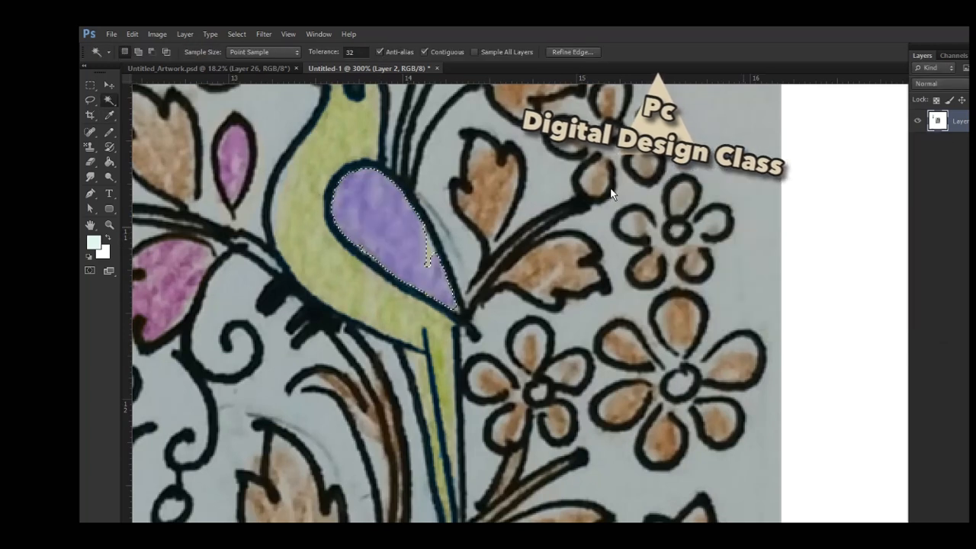
- Undo the bird and leaf recolourings back to the artwork's original blue and orange, and clear the selection
{"action": "key", "text": "ctrl+d"}
{"action": "right_click", "coordinate": [358, 269]}
{"action": "left_click", "coordinate": [368, 276]}
{"action": "scroll", "coordinate": [570, 255], "scroll_direction": "up", "scroll_amount": 5}
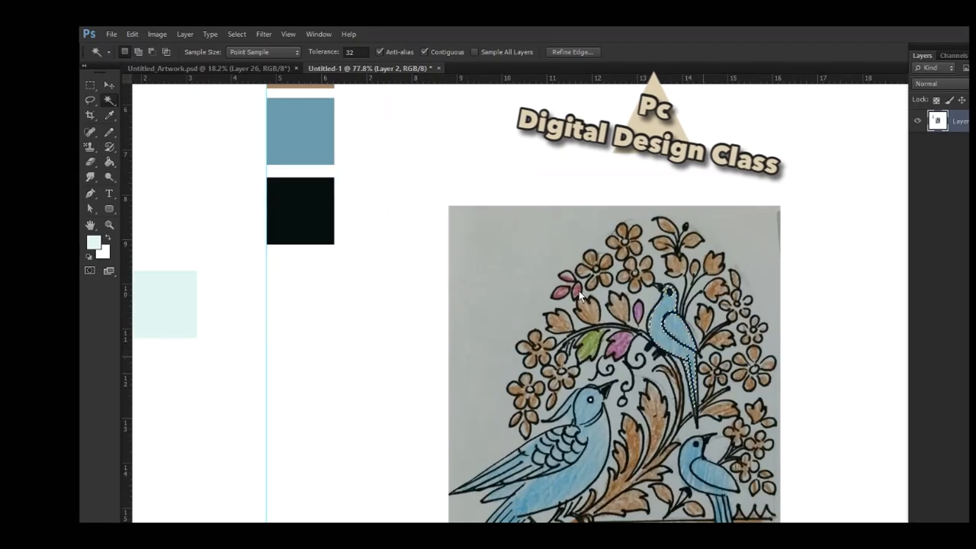
{"action": "left_click", "coordinate": [579, 296]}
{"action": "key", "text": "ctrl+d"}
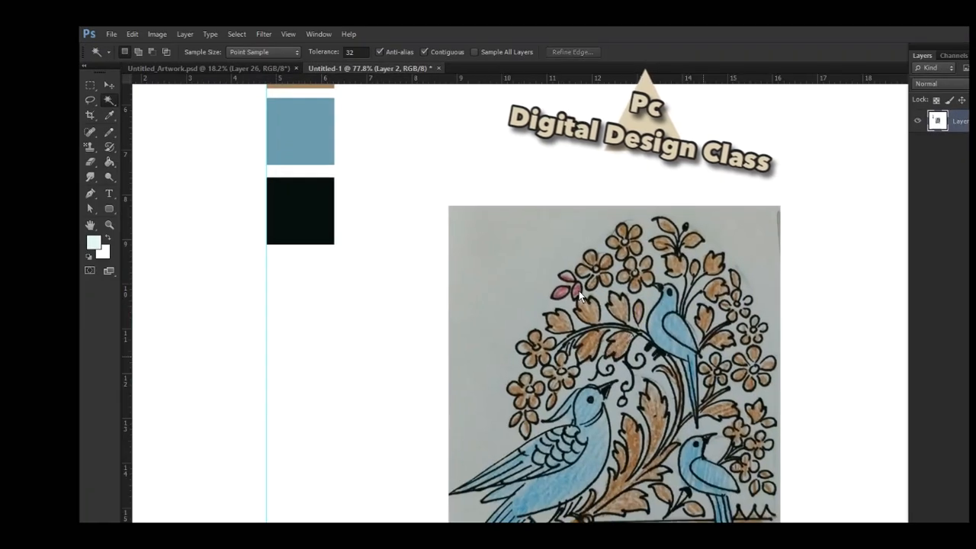
{"action": "left_click", "coordinate": [578, 293]}
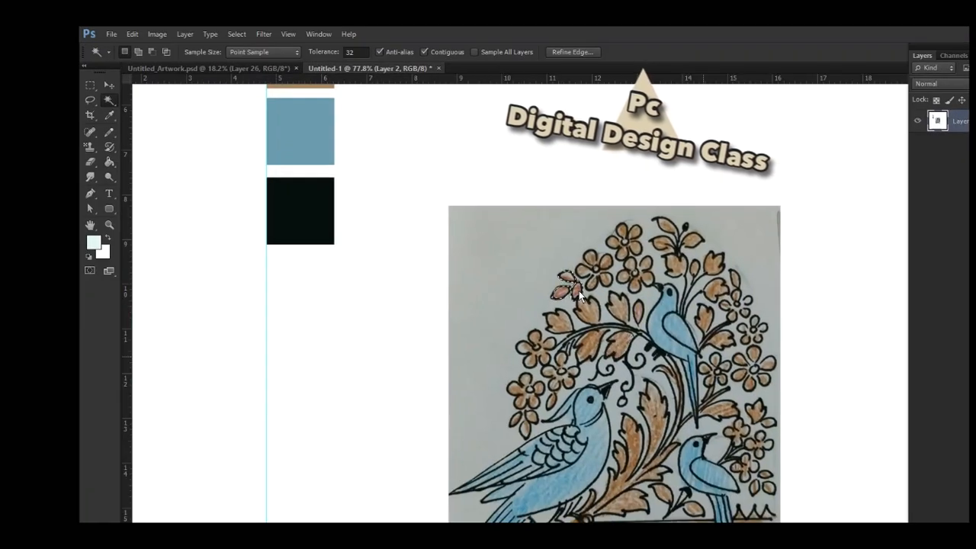
{"action": "key", "text": "ctrl+d"}
- Crop the canvas to the area enclosed by the guides with the Crop tool, and undo the crop
{"action": "left_click", "coordinate": [90, 113]}
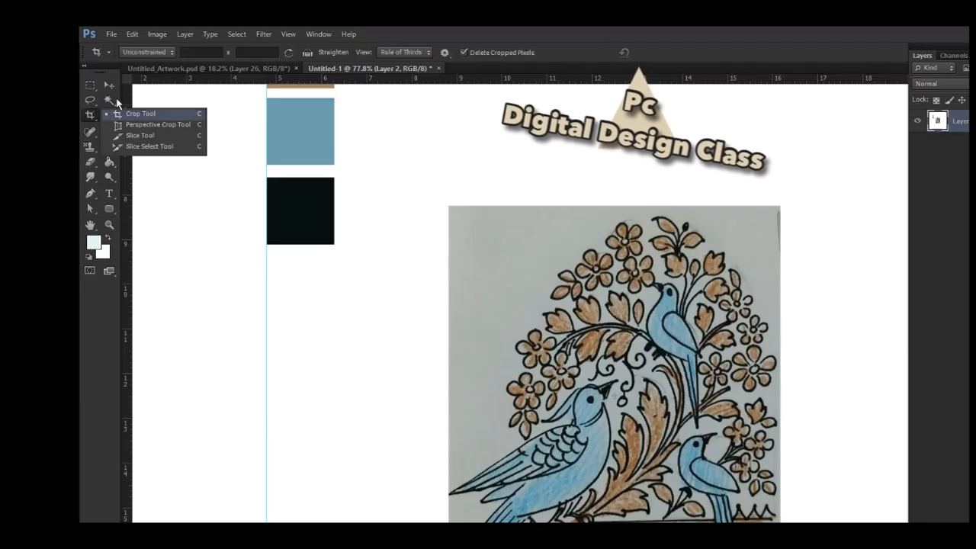
{"action": "left_click", "coordinate": [117, 101]}
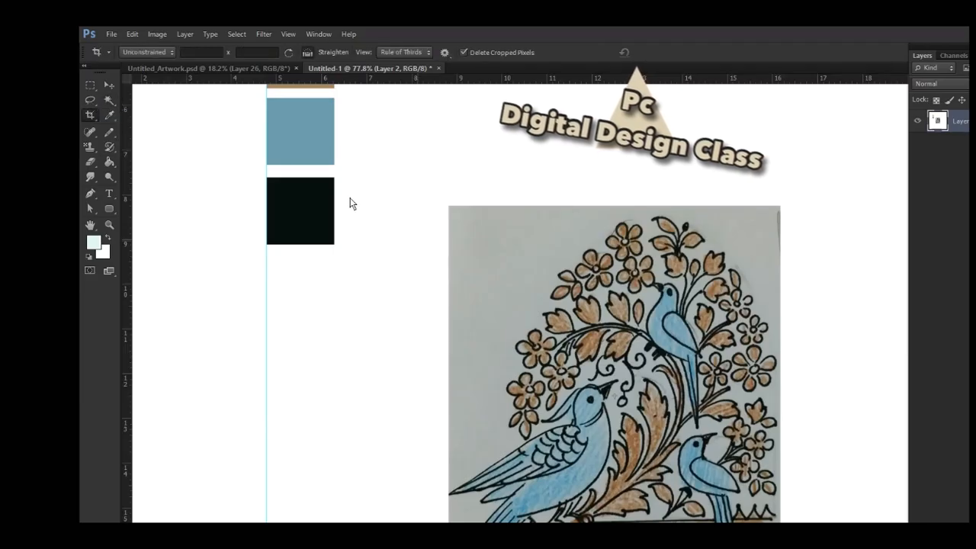
{"action": "key", "text": "ctrl+minus"}
{"action": "key", "text": "ctrl+minus"}
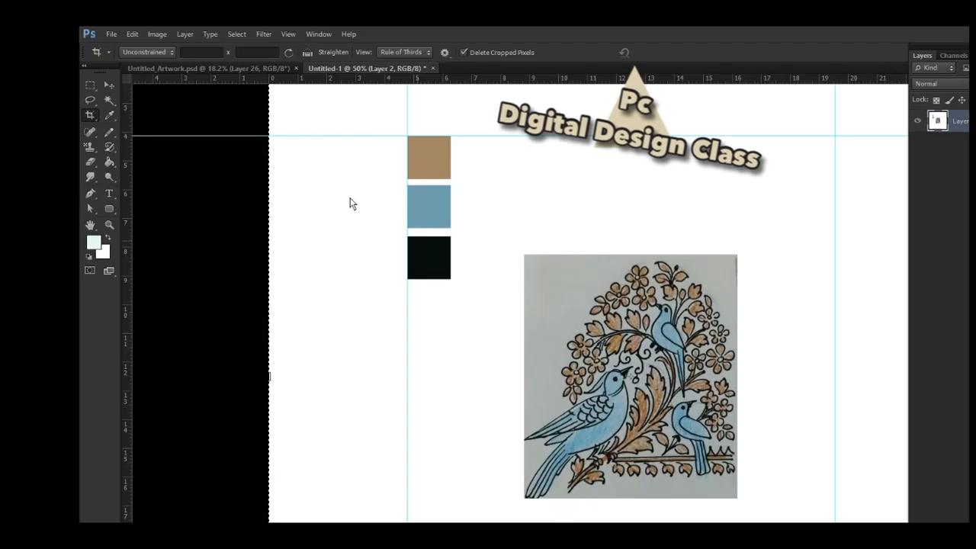
{"action": "left_click_drag", "start_coordinate": [408, 136], "coordinate": [834, 523]}
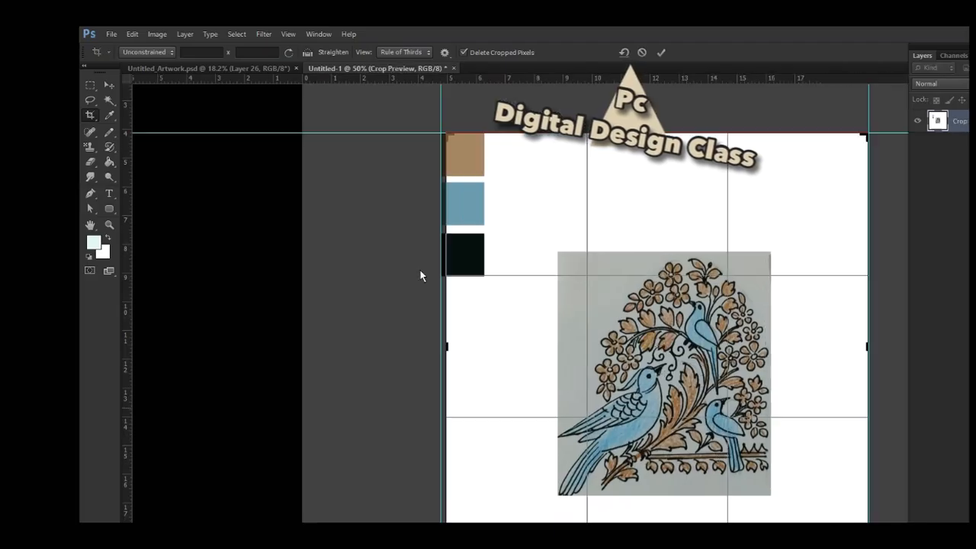
{"action": "key", "text": "Return"}
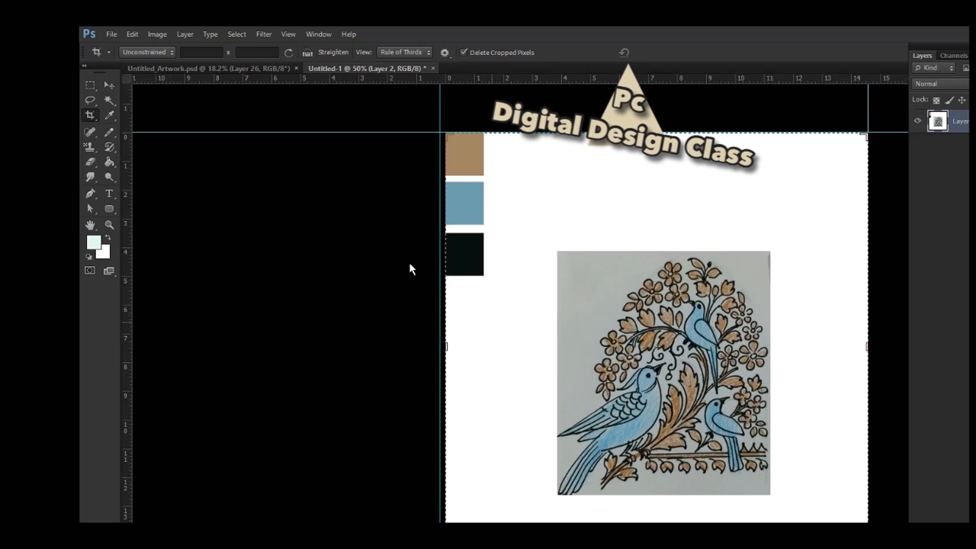
{"action": "key", "text": "m"}
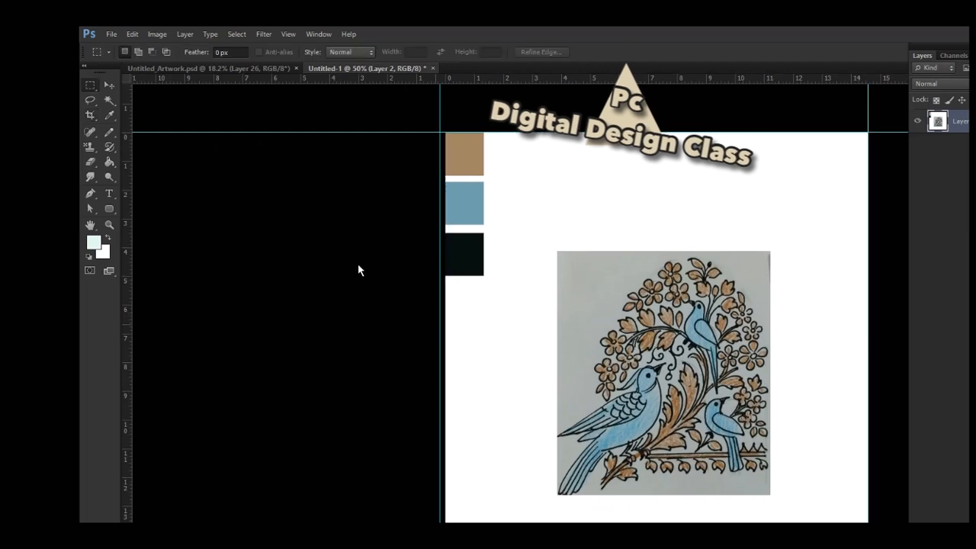
{"action": "key", "text": "ctrl+z"}
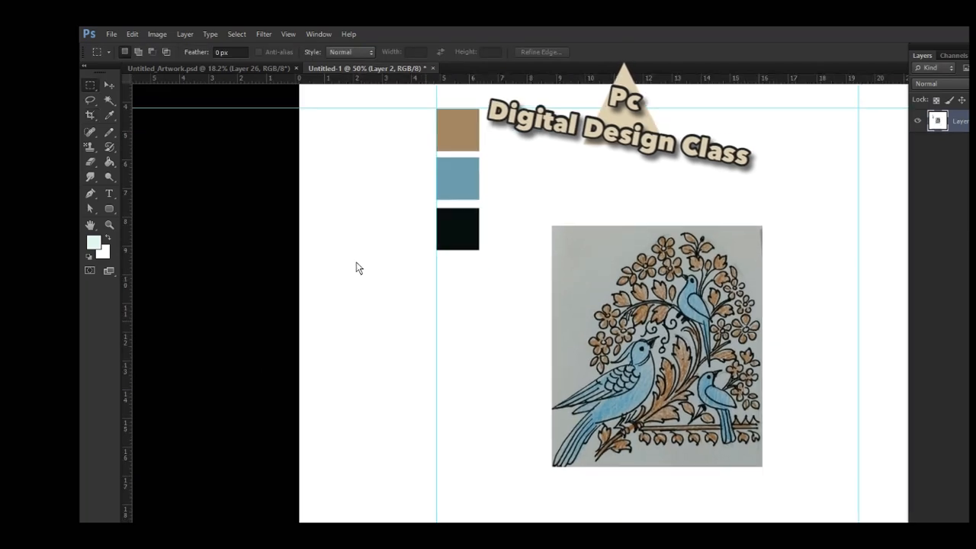
- Extend the canvas outward beyond its left and upper edges with the Crop tool, and undo the extension
{"action": "key", "text": "ctrl+minus"}
{"action": "key", "text": "ctrl+minus"}
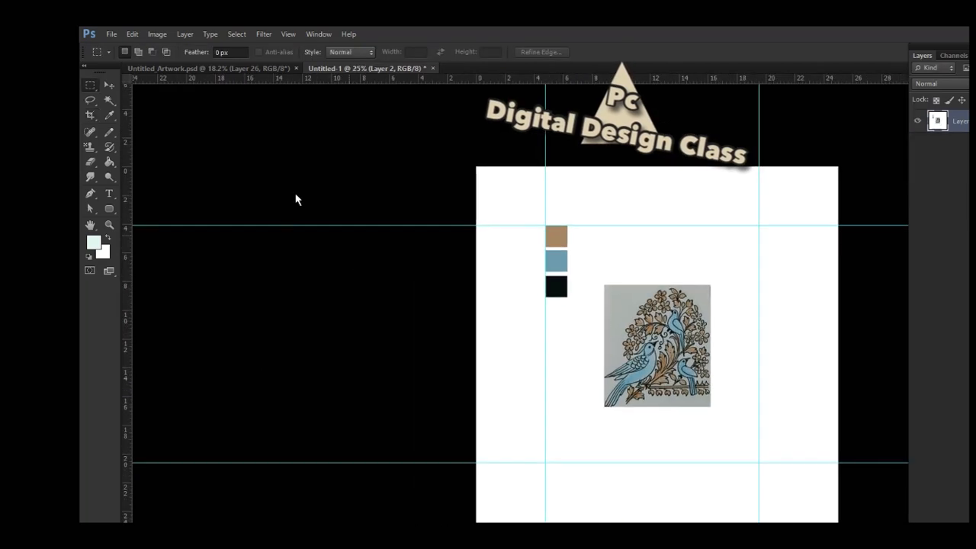
{"action": "left_click", "coordinate": [108, 116]}
{"action": "left_click", "coordinate": [90, 113]}
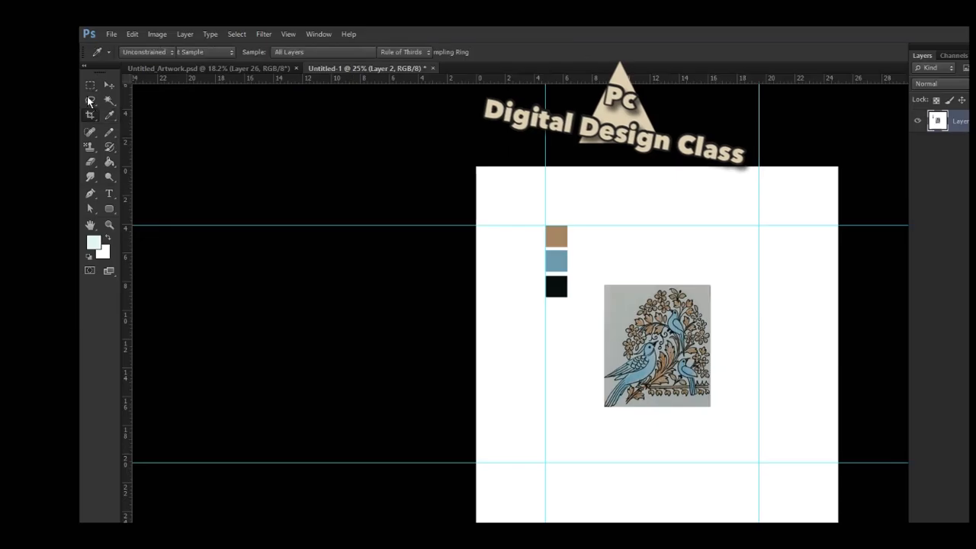
{"action": "left_click", "coordinate": [90, 115]}
{"action": "left_click_drag", "start_coordinate": [393, 283], "coordinate": [271, 279]}
{"action": "left_click_drag", "start_coordinate": [539, 135], "coordinate": [538, 87]}
{"action": "key", "text": "Return"}
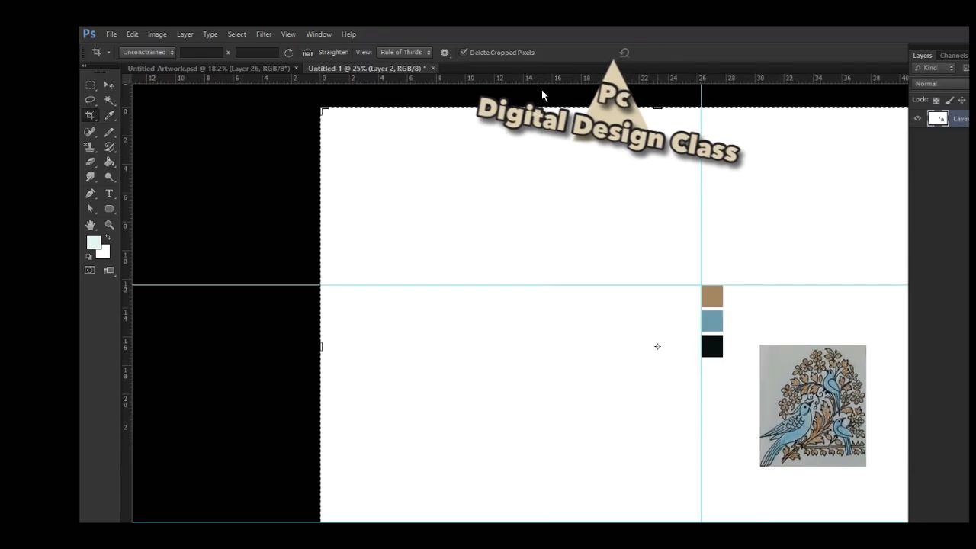
{"action": "key", "text": "ctrl+minus"}
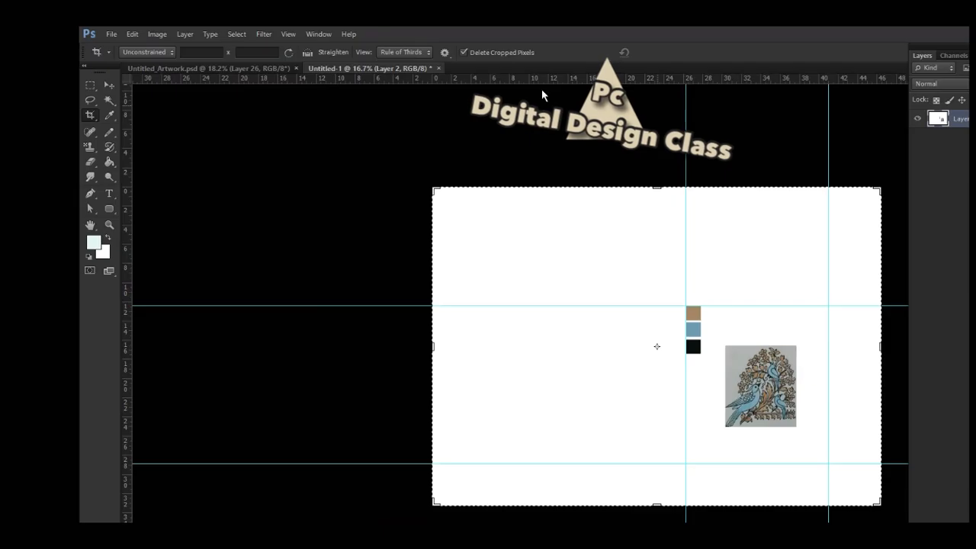
{"action": "key", "text": "m"}
{"action": "key", "text": "ctrl+z"}
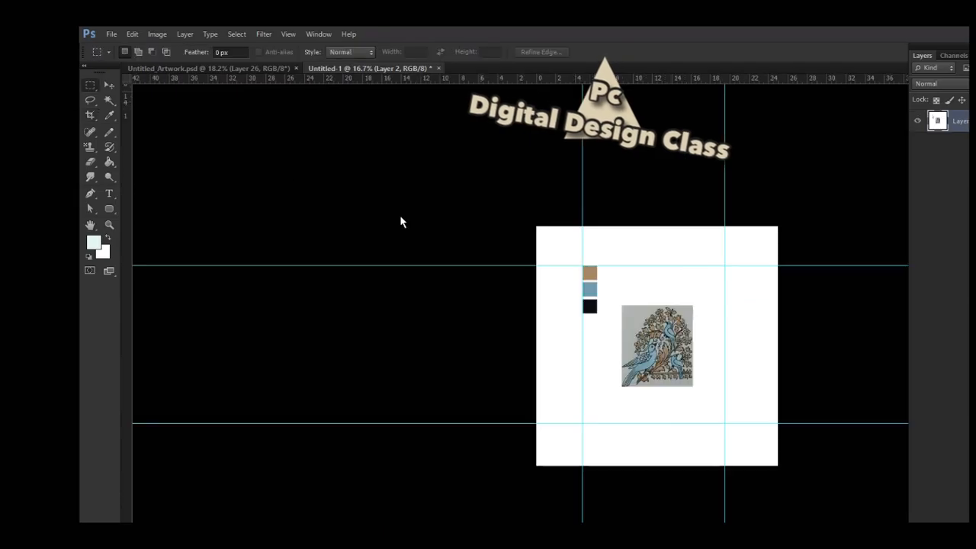
- Show the tools grouped with the Eyedropper, and keep the Eyedropper as the active tool
{"action": "left_click", "coordinate": [108, 109]}
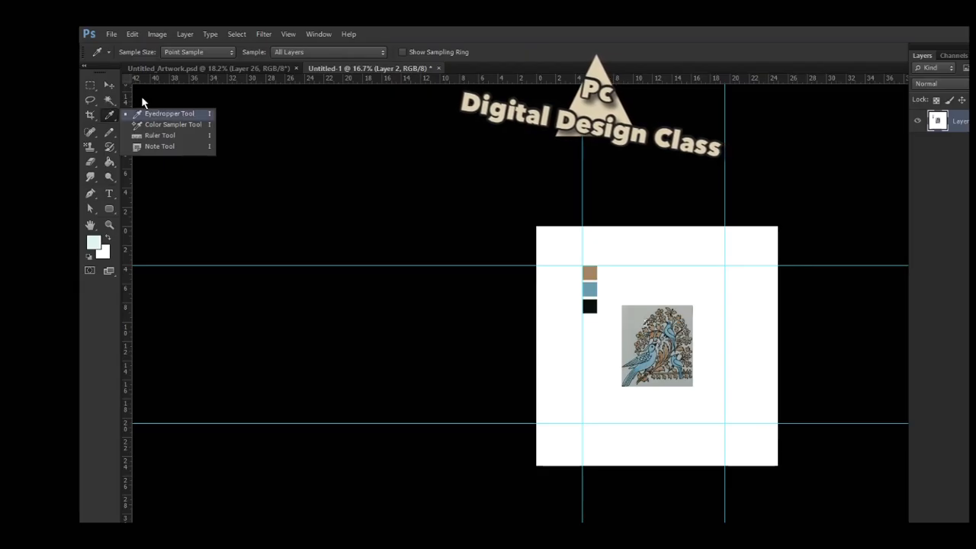
{"action": "left_click", "coordinate": [141, 95]}
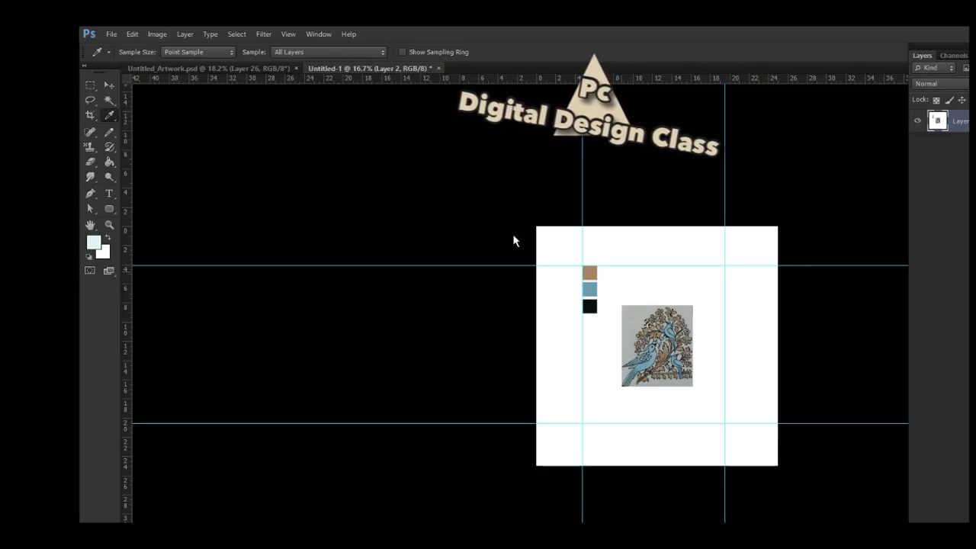
{"action": "key", "text": "ctrl+plus"}
{"action": "key", "text": "ctrl+plus"}
{"action": "key", "text": "ctrl+plus"}
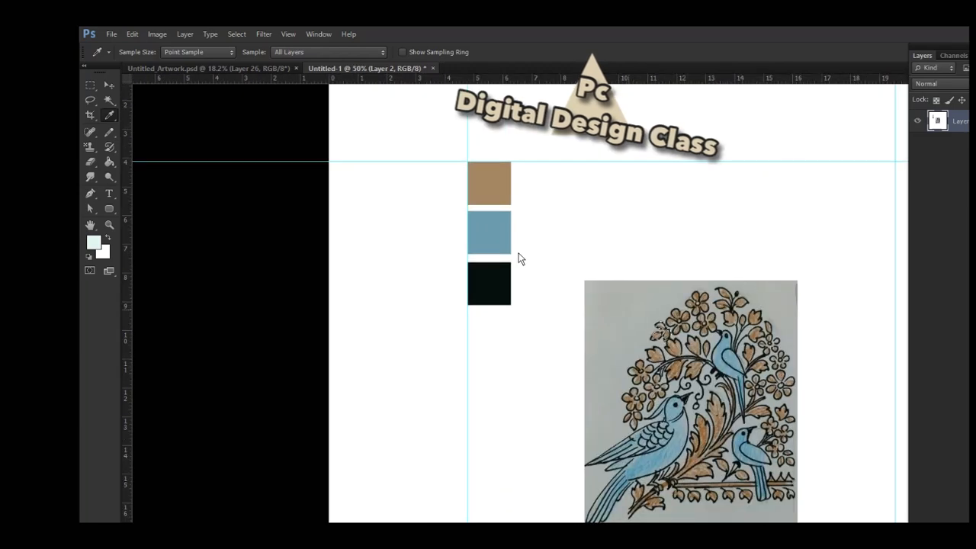
{"action": "key", "text": "ctrl+plus"}
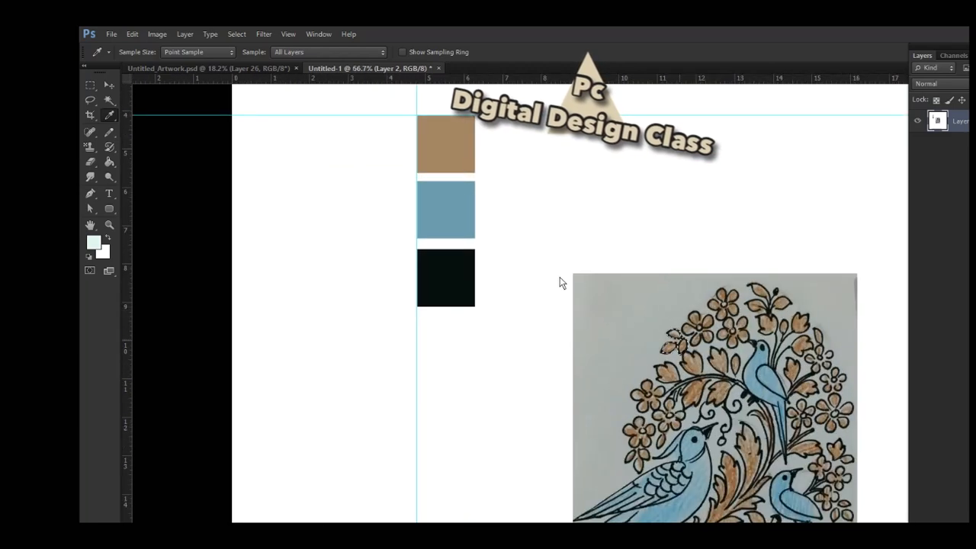
- Switch to the Magic Wand, restore the last selection around the upper blue bird, and deselect it
{"action": "key", "text": "l"}
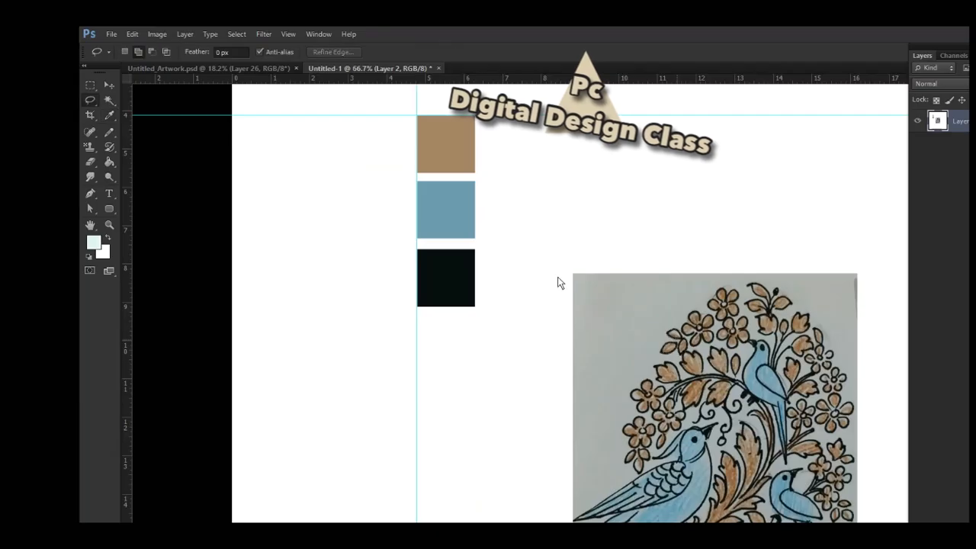
{"action": "key", "text": "w"}
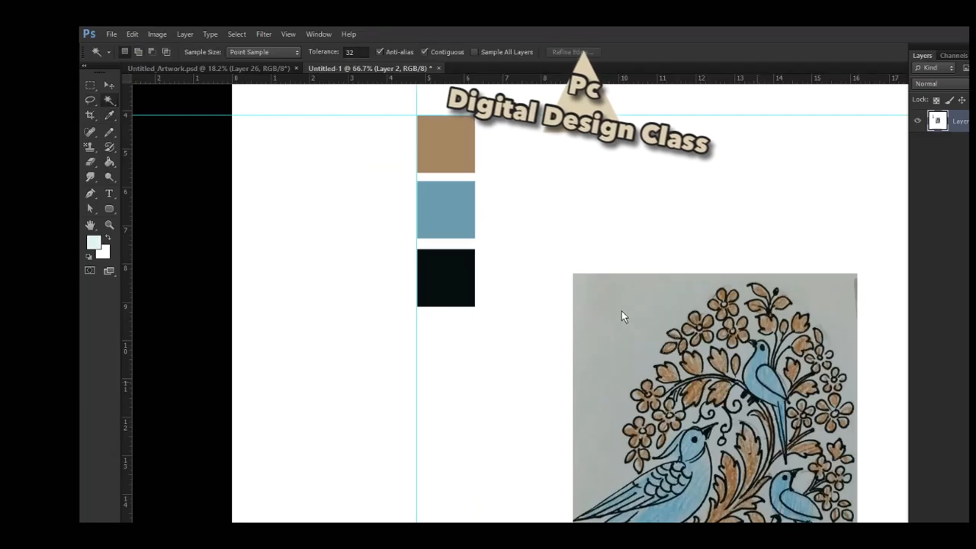
{"action": "key", "text": "ctrl+shift+d"}
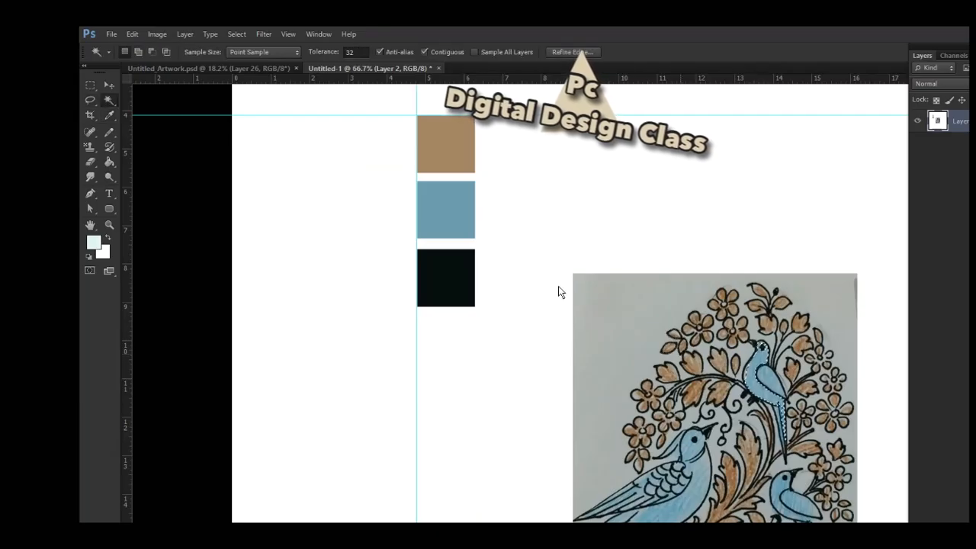
{"action": "scroll", "coordinate": [679, 351], "scroll_direction": "up", "scroll_amount": 8}
{"action": "key", "text": "ctrl+d"}
{"action": "scroll", "coordinate": [664, 417], "scroll_direction": "down", "scroll_amount": 7}
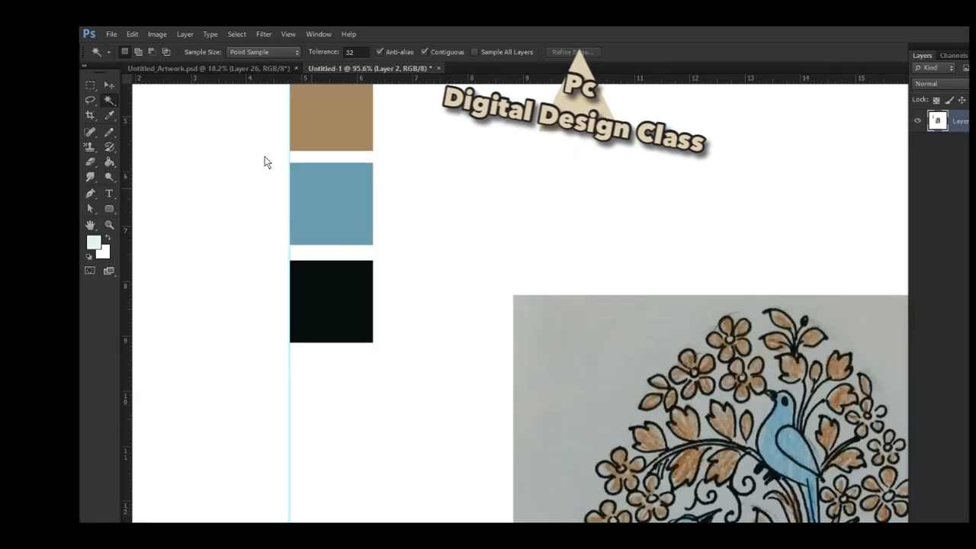
- Select the blue middle swatch with the Magic Wand, fill it with grey sampled from the artwork's background, and deselect
{"action": "scroll", "coordinate": [308, 239], "scroll_direction": "up", "scroll_amount": 4}
{"action": "left_click", "coordinate": [334, 239]}
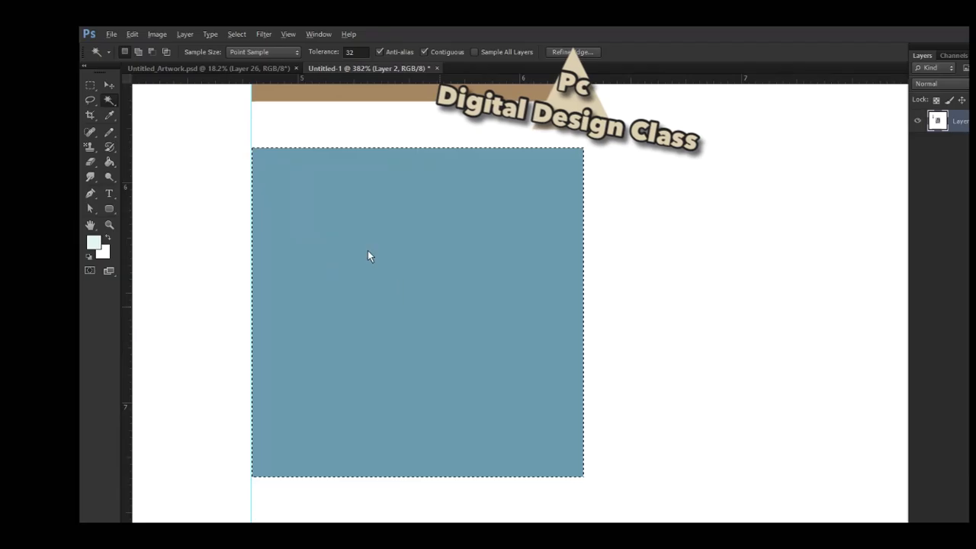
{"action": "scroll", "coordinate": [427, 263], "scroll_direction": "down", "scroll_amount": 3}
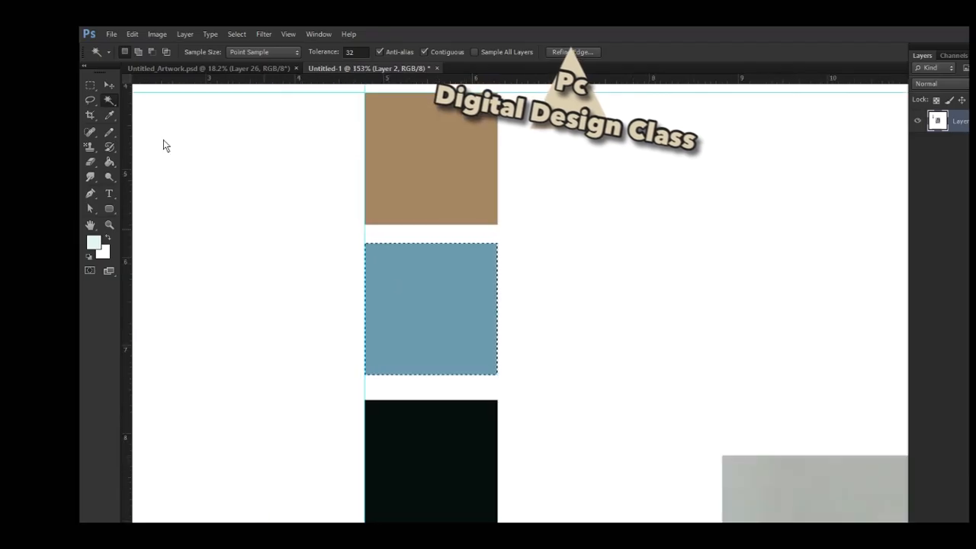
{"action": "left_click", "coordinate": [109, 117]}
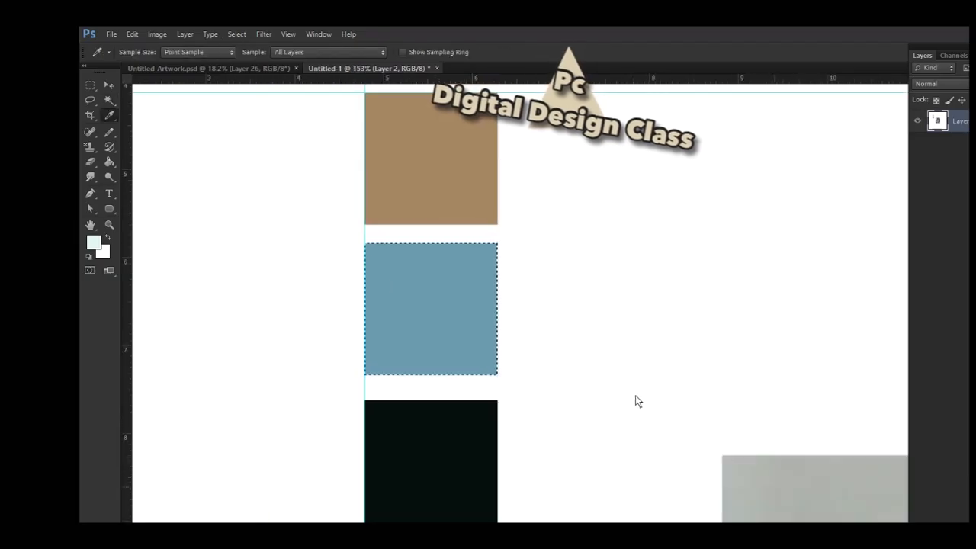
{"action": "key", "text": "alt+BackSpace"}
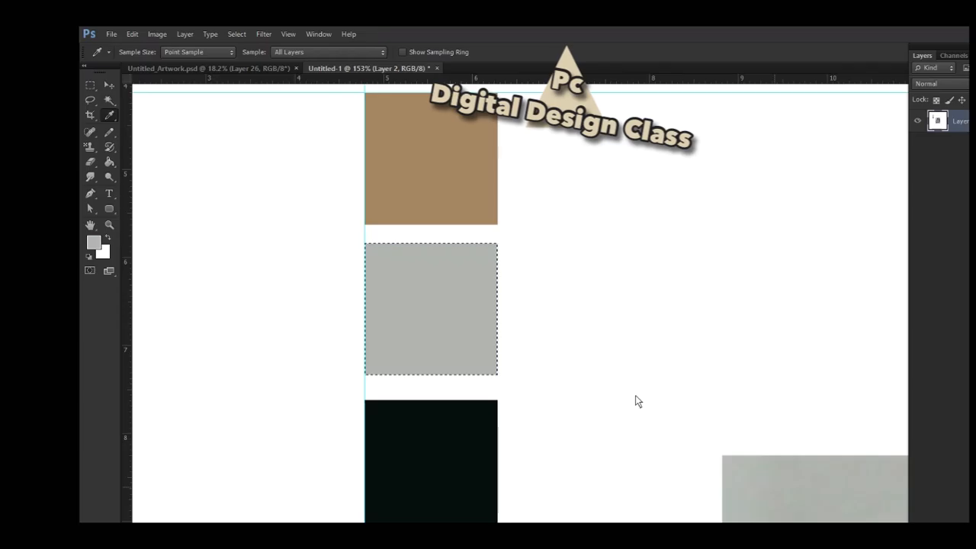
{"action": "key", "text": "ctrl+d"}
{"action": "scroll", "coordinate": [343, 343], "scroll_direction": "down", "scroll_amount": 2}
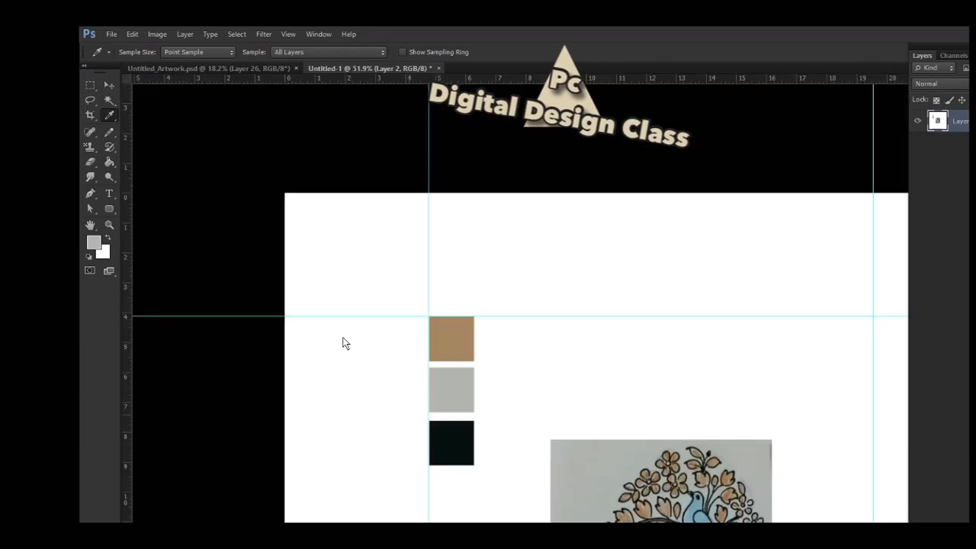
- Switch to the Pinterest page in the browser, open the pin of the light blue peacock fabric, and copy its image
{"action": "key", "text": "alt+Tab"}
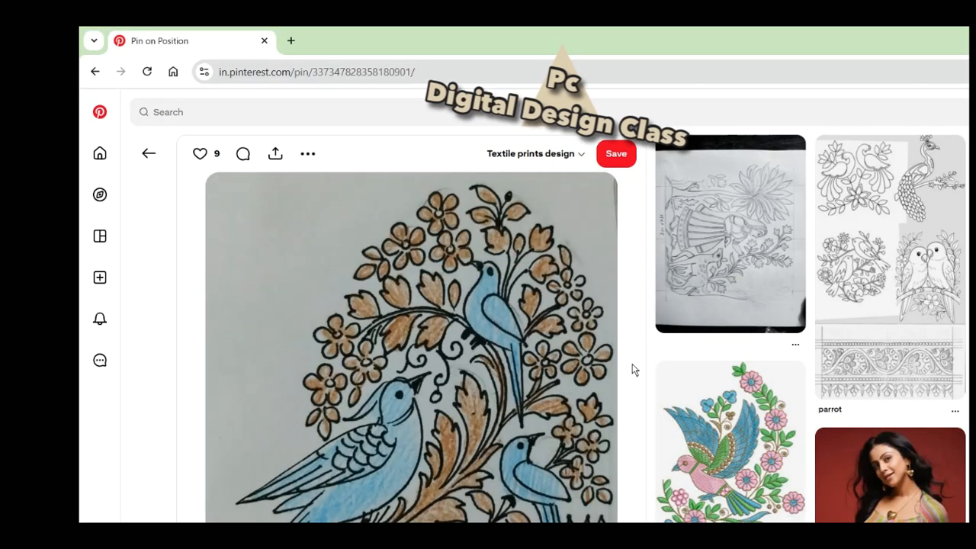
{"action": "scroll", "coordinate": [632, 364], "scroll_direction": "down", "scroll_amount": 10}
{"action": "scroll", "coordinate": [374, 263], "scroll_direction": "up", "scroll_amount": 3}
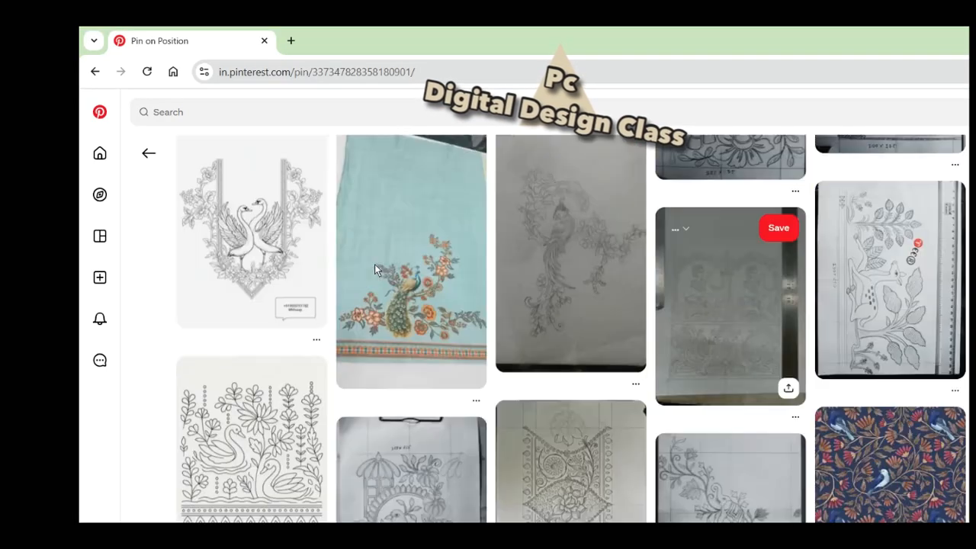
{"action": "scroll", "coordinate": [374, 264], "scroll_direction": "up", "scroll_amount": 1}
{"action": "left_click", "coordinate": [360, 326]}
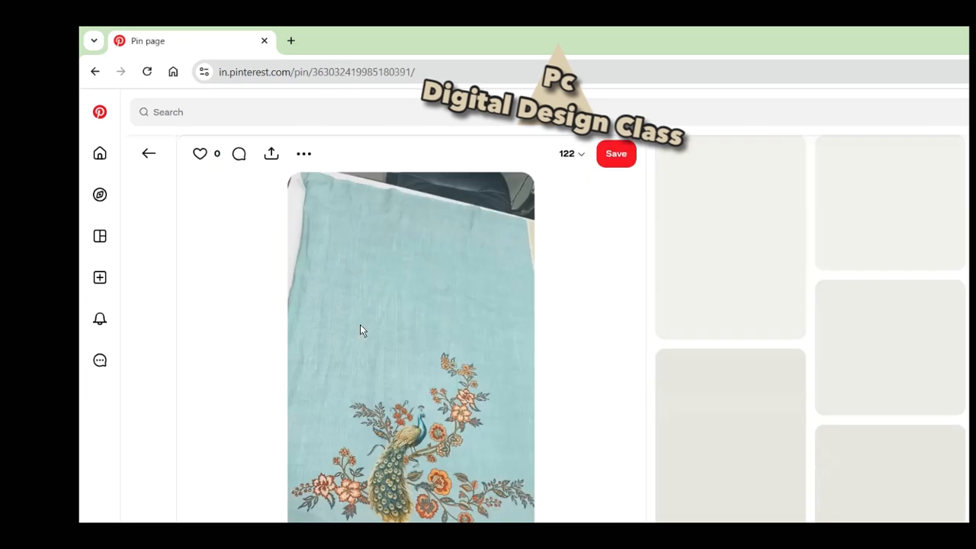
{"action": "right_click", "coordinate": [406, 254]}
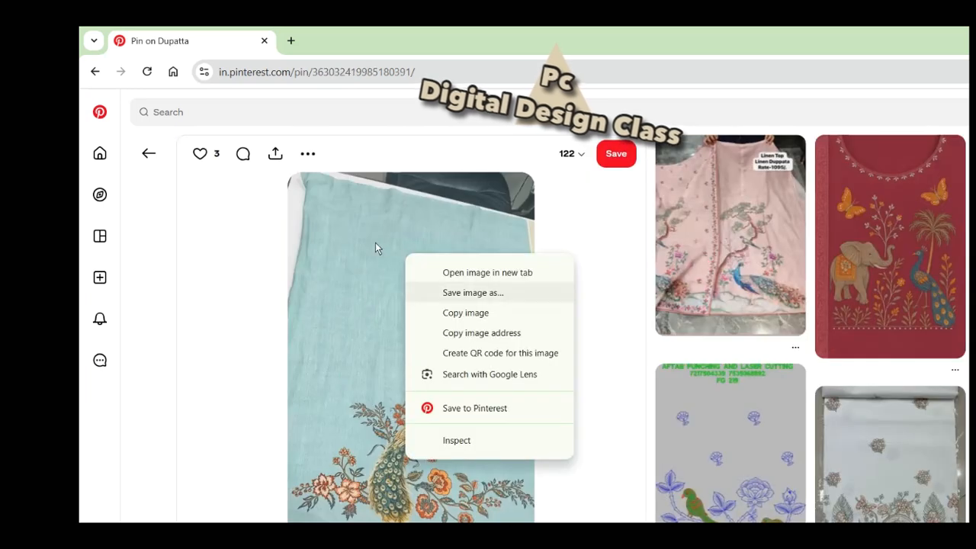
{"action": "left_click", "coordinate": [465, 312]}
- Return to Photoshop and paste the copied peacock fabric image beside the colour swatches
{"action": "key", "text": "alt+Tab"}
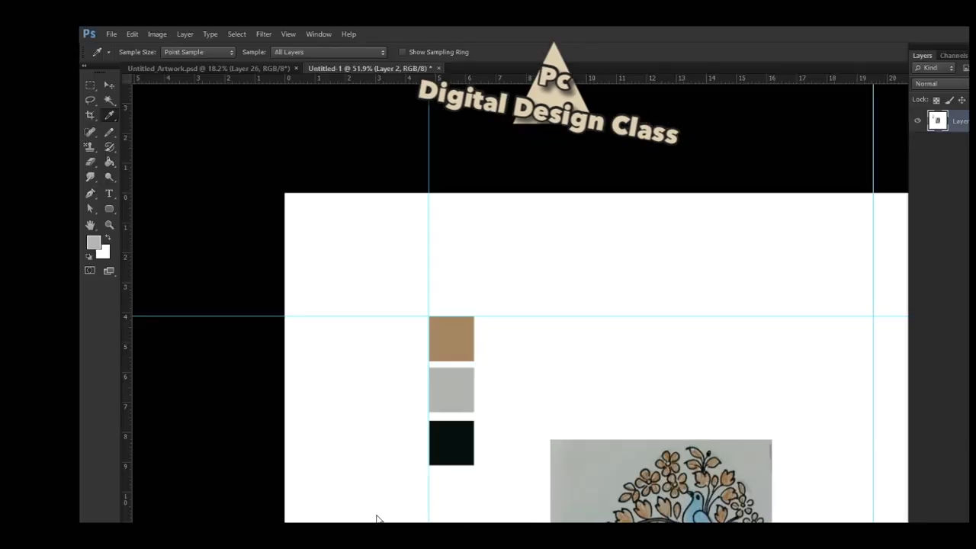
{"action": "key", "text": "m"}
{"action": "key", "text": "ctrl+v"}
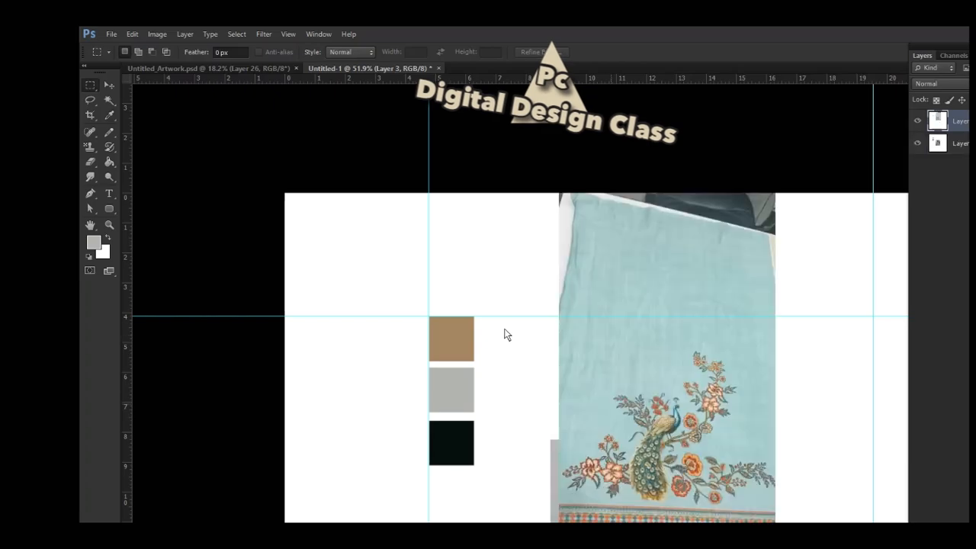
{"action": "left_click_drag", "start_coordinate": [504, 328], "coordinate": [474, 279]}
{"action": "key", "text": "ctrl+plus"}
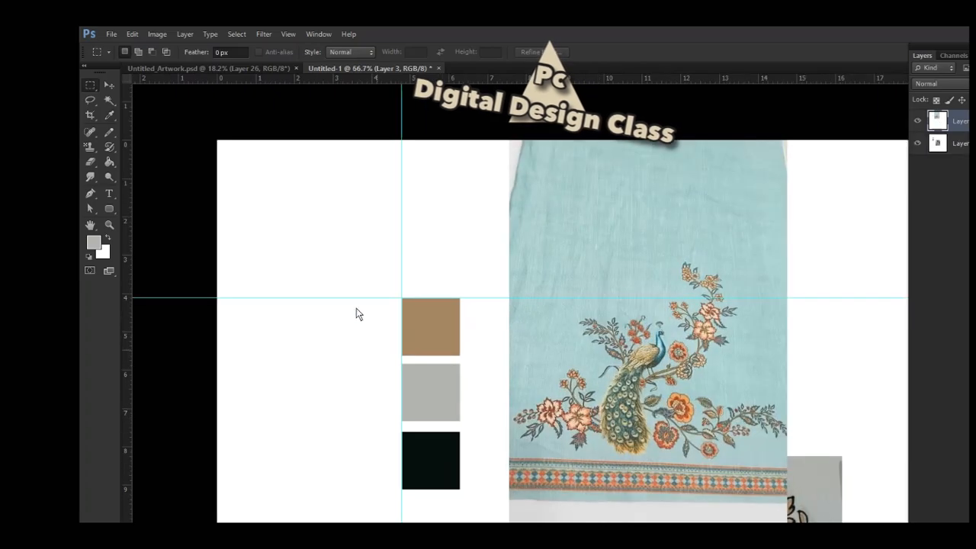
- Marquee-select the three colour swatches on their own layer and place a duplicate set directly below the originals
{"action": "left_click_drag", "start_coordinate": [376, 282], "coordinate": [484, 521]}
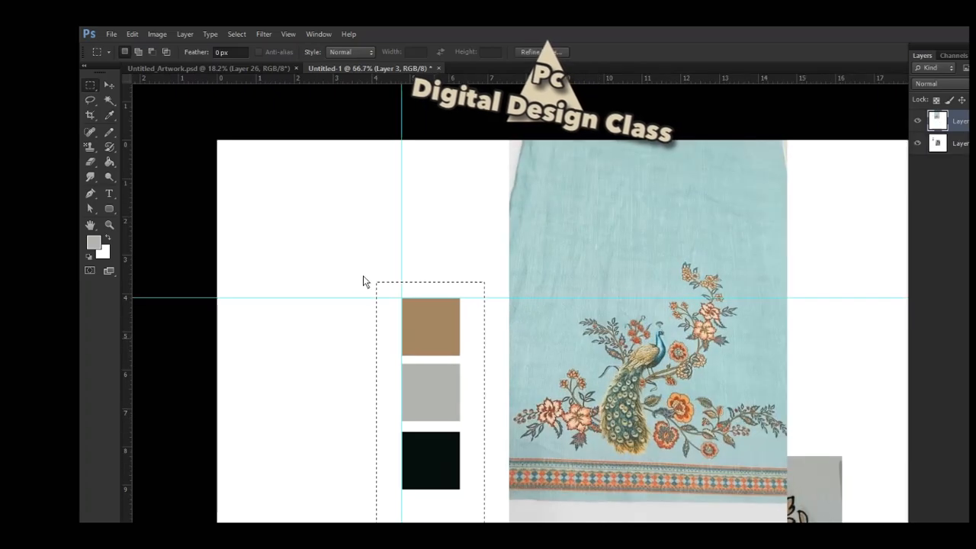
{"action": "key", "text": "ctrl+j"}
{"action": "key", "text": "Return"}
{"action": "left_click", "coordinate": [945, 143]}
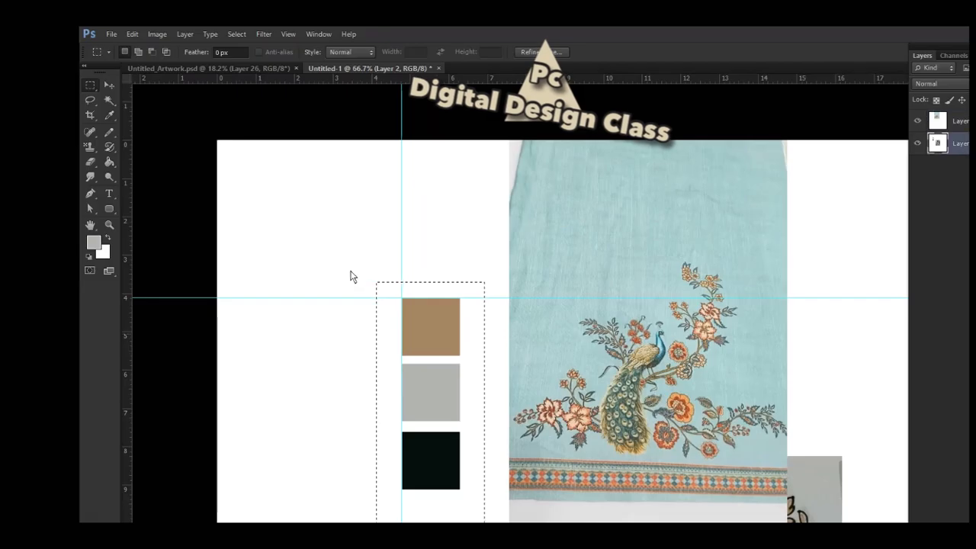
{"action": "left_click_drag", "start_coordinate": [351, 274], "coordinate": [346, 427]}
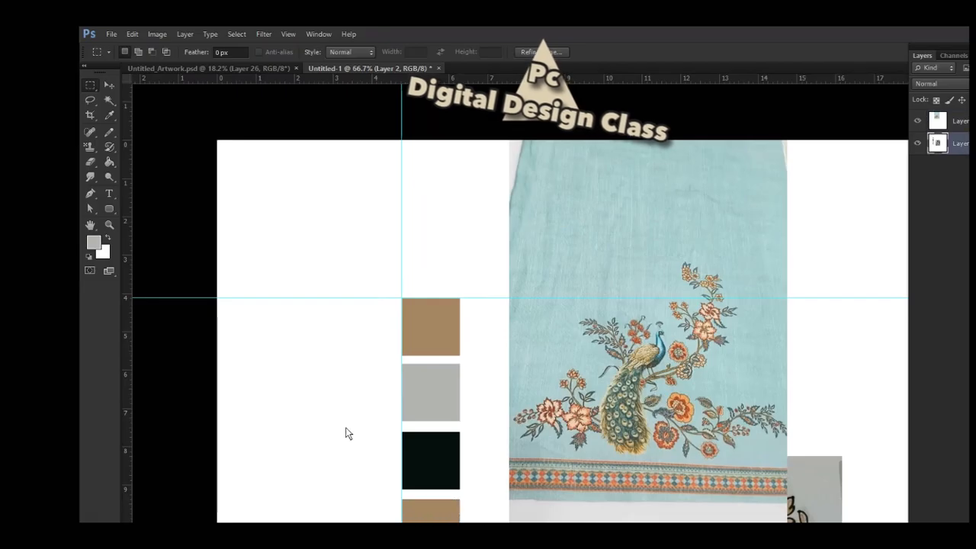
- Select the brown swatch at the guide intersection and fill it with dark green sampled from the peacock fabric image
{"action": "key", "text": "w"}
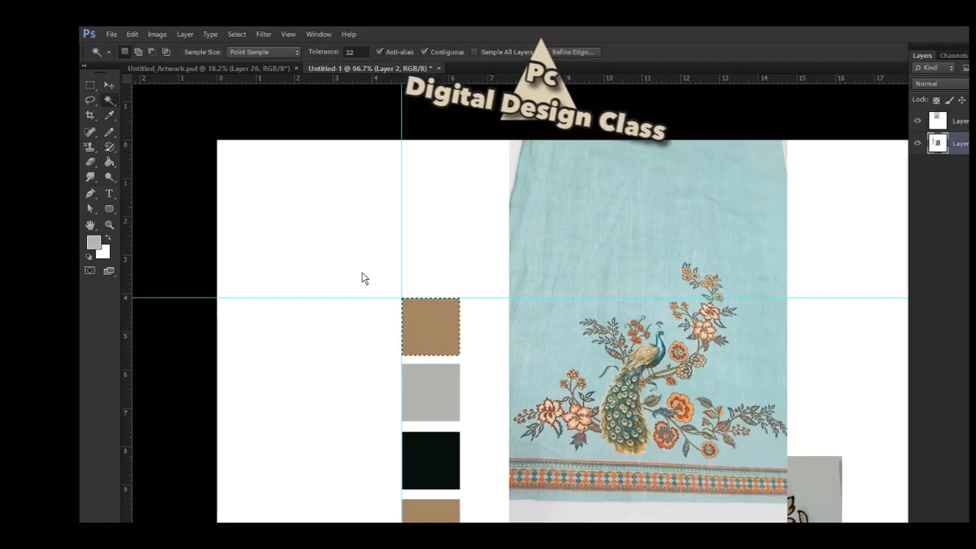
{"action": "key", "text": "i"}
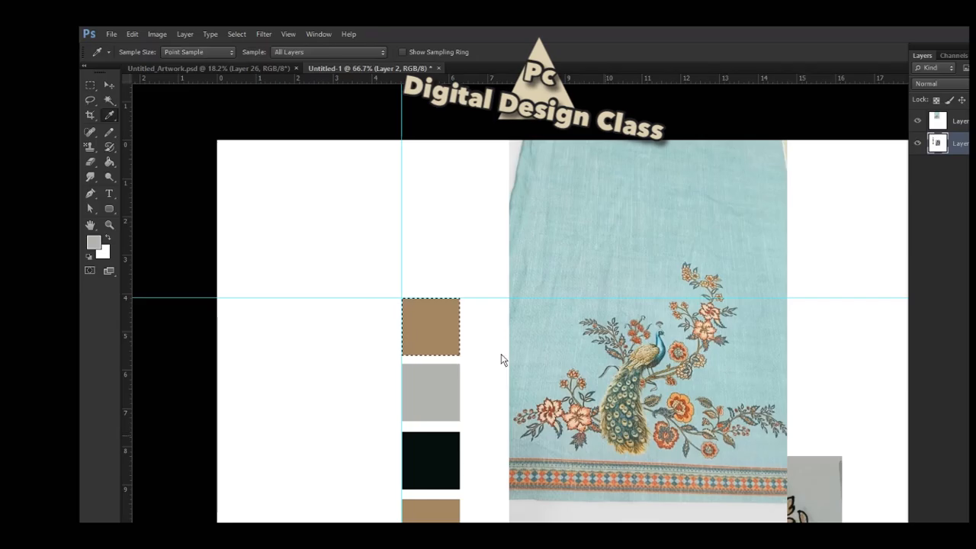
{"action": "left_click", "coordinate": [511, 329]}
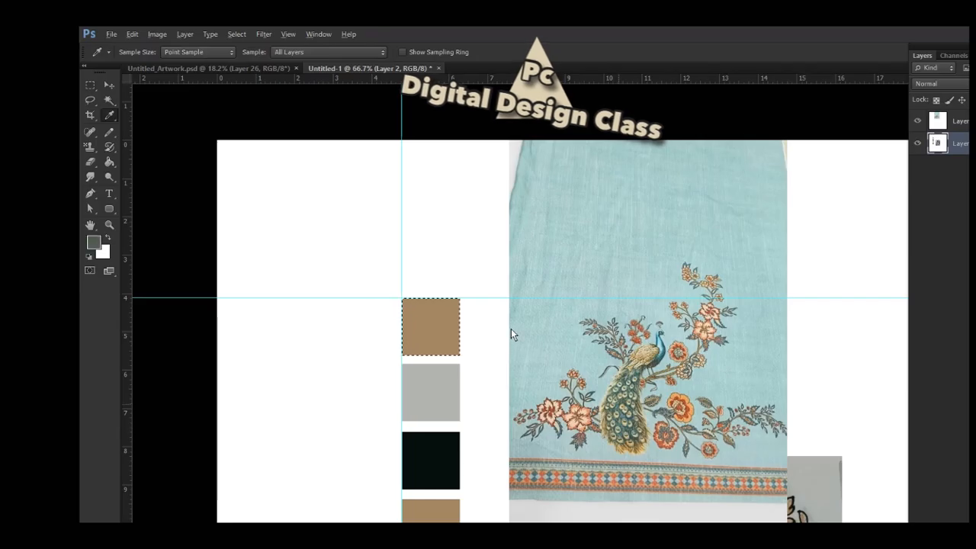
{"action": "key", "text": "alt+BackSpace"}
- Select the grey swatch and fill it with orange sampled from the peacock fabric image
{"action": "key", "text": "w"}
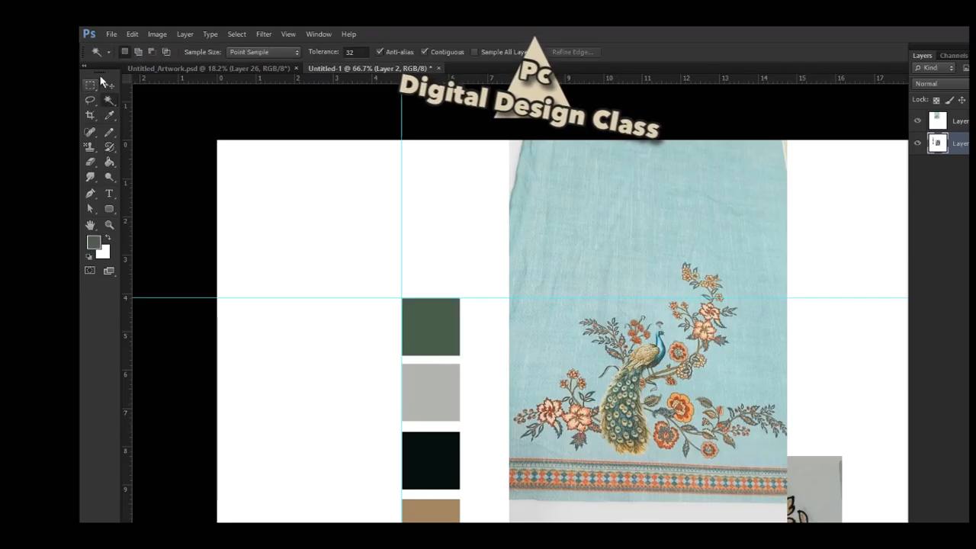
{"action": "key", "text": "i"}
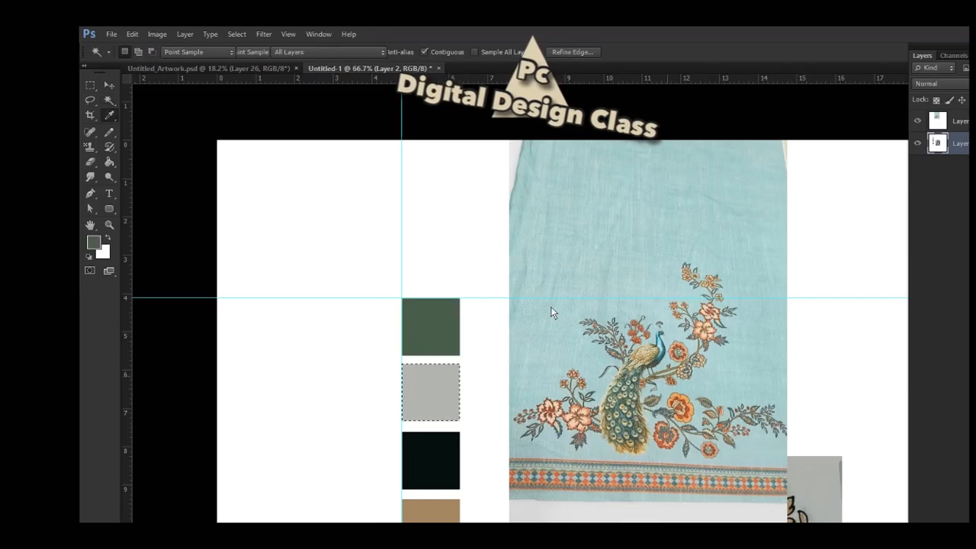
{"action": "left_click", "coordinate": [556, 323]}
{"action": "key", "text": "alt+BackSpace"}
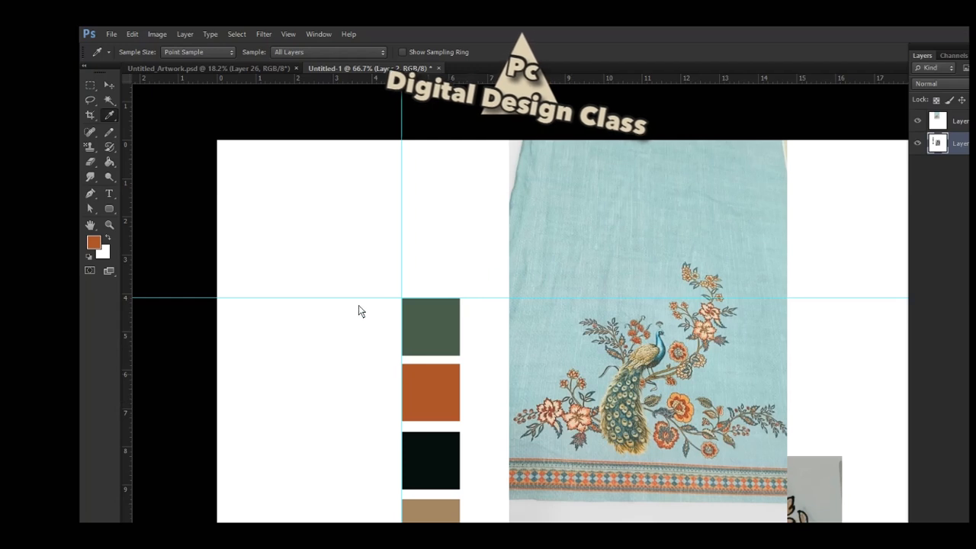
- Select the black swatch, fill it with light blue sampled from the fabric background, and deselect
{"action": "key", "text": "w"}
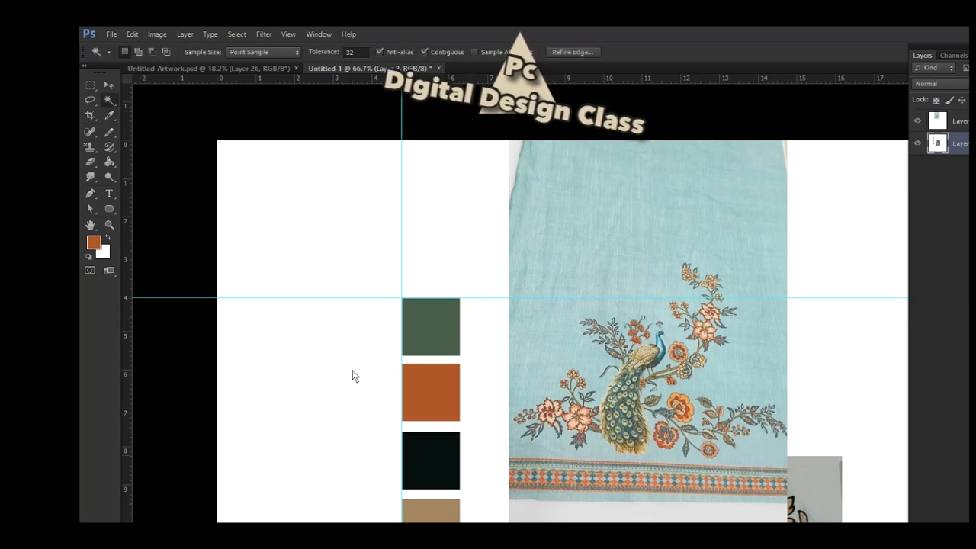
{"action": "key", "text": "i"}
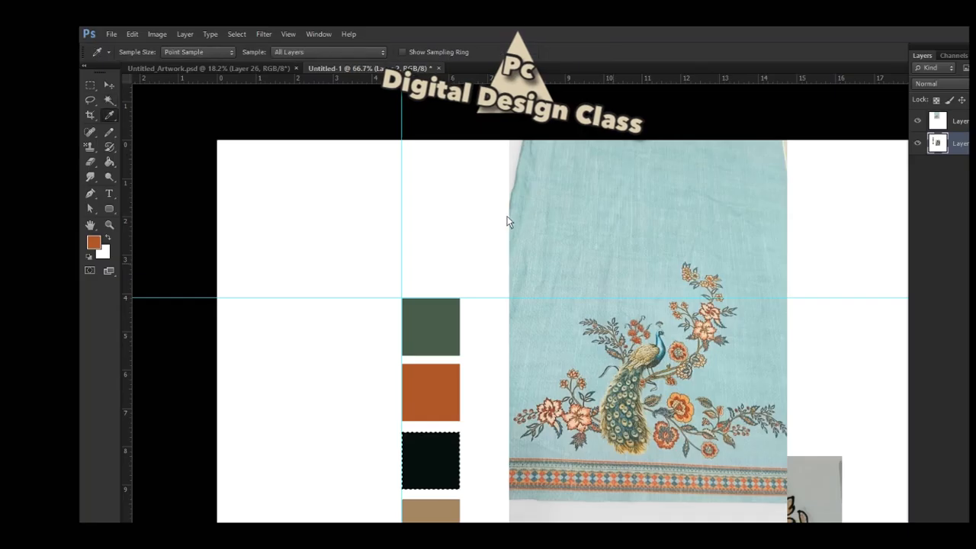
{"action": "key", "text": "alt+BackSpace"}
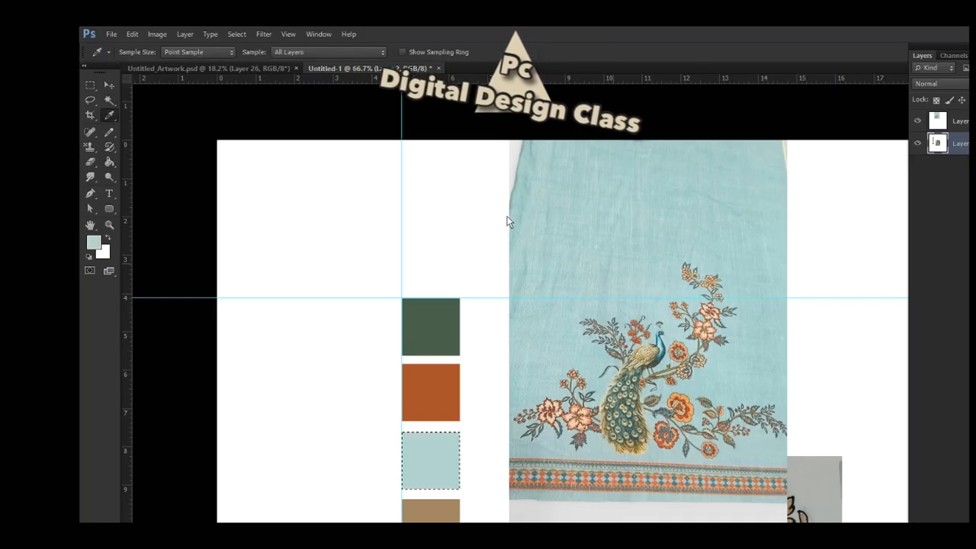
{"action": "key", "text": "ctrl+d"}
- Open the light blue foreground colour in the Color Picker and raise its black (K) component slightly
{"action": "key", "text": "ctrl+plus"}
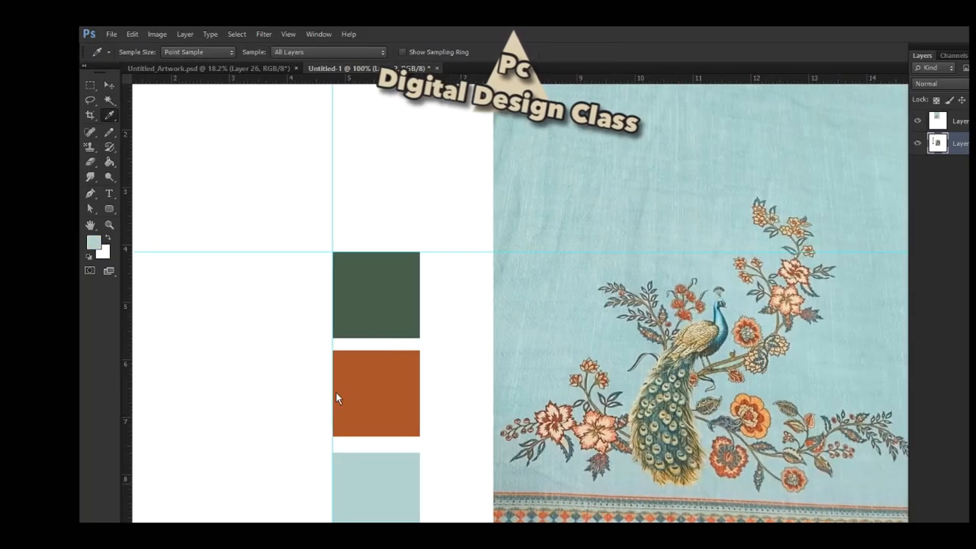
{"action": "left_click_drag", "start_coordinate": [317, 394], "coordinate": [280, 349]}
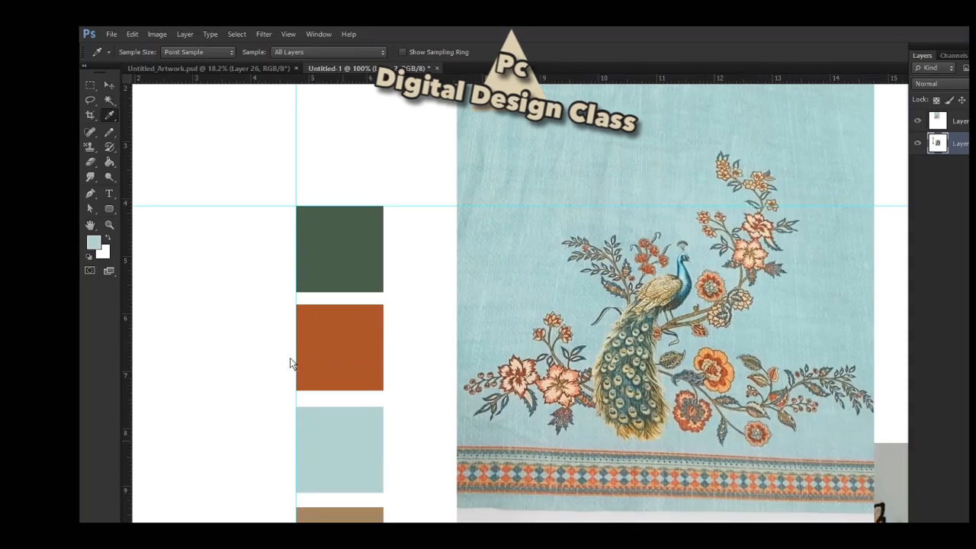
{"action": "key", "text": "m"}
{"action": "left_click_drag", "start_coordinate": [297, 404], "coordinate": [381, 485]}
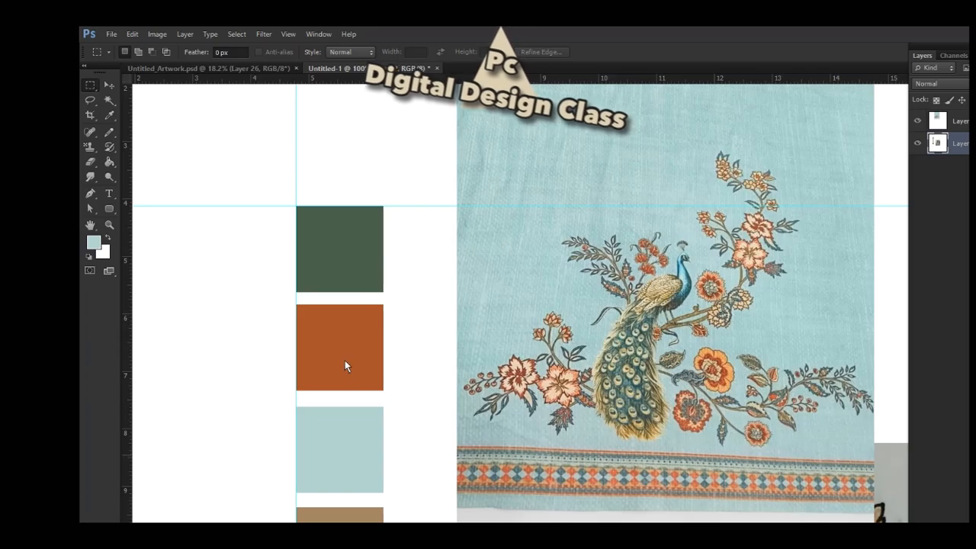
{"action": "key", "text": "i"}
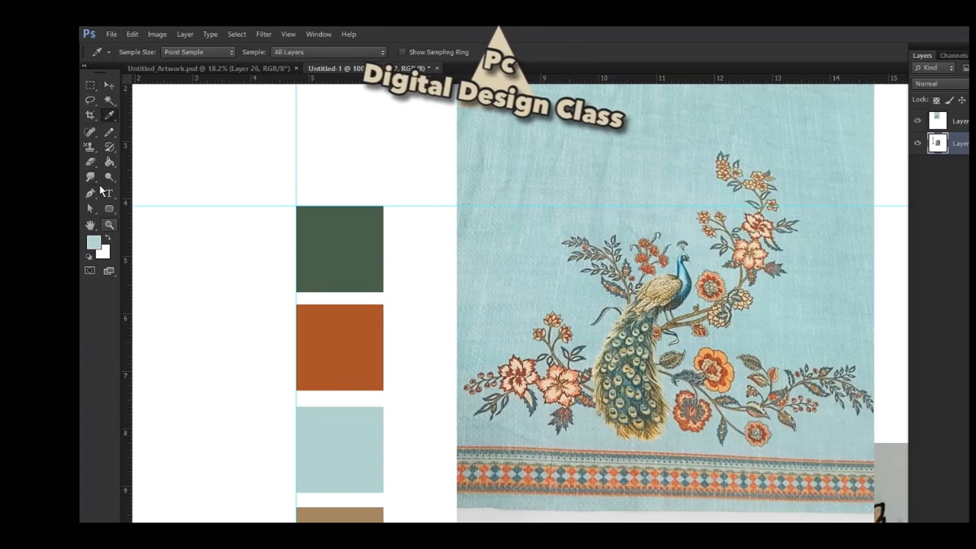
{"action": "left_click", "coordinate": [93, 242]}
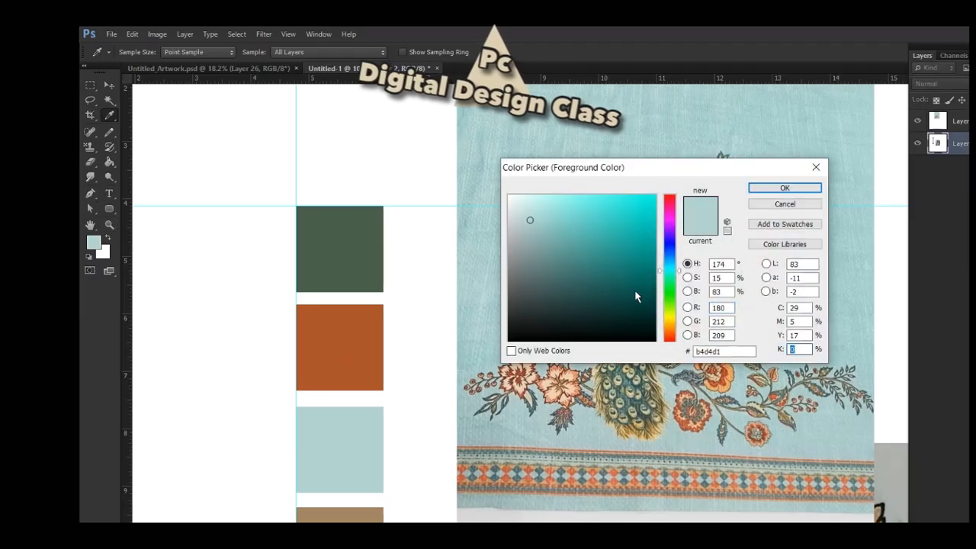
{"action": "key", "text": "Up"}
{"action": "key", "text": "Up"}
{"action": "key", "text": "Up"}
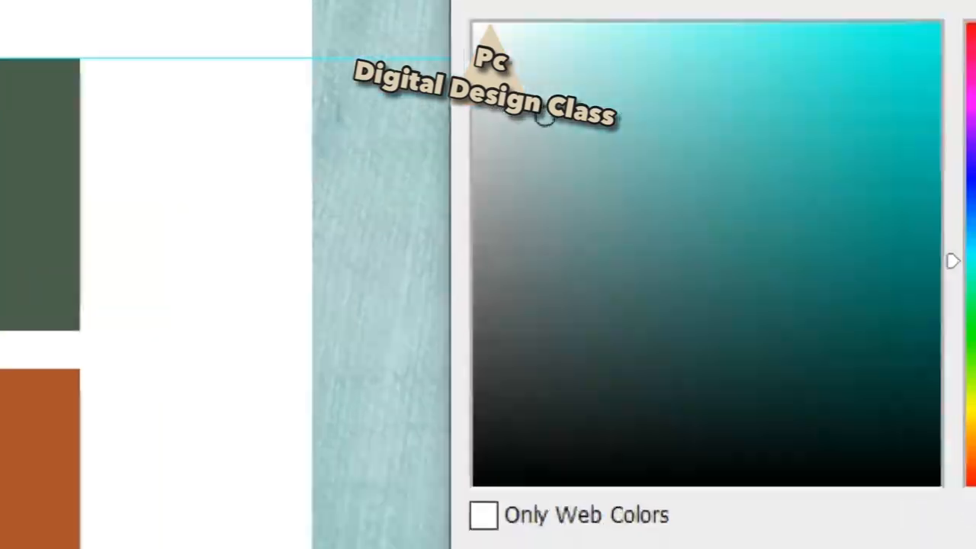
{"action": "key", "text": "Return"}
- Select the light blue swatch with the Magic Wand, fill it with the darkened foreground colour, and deselect
{"action": "key", "text": "q"}
{"action": "key", "text": "d"}
{"action": "key", "text": "w"}
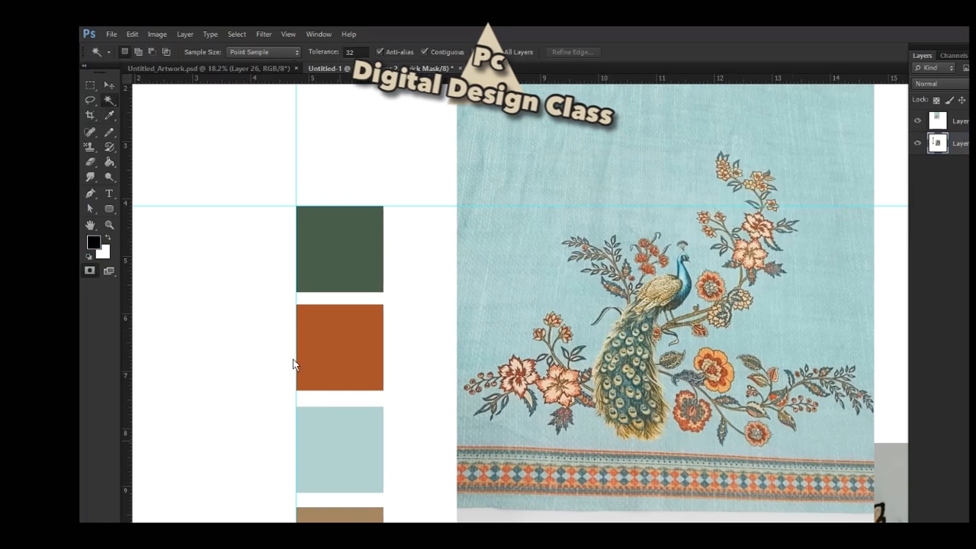
{"action": "key", "text": "q"}
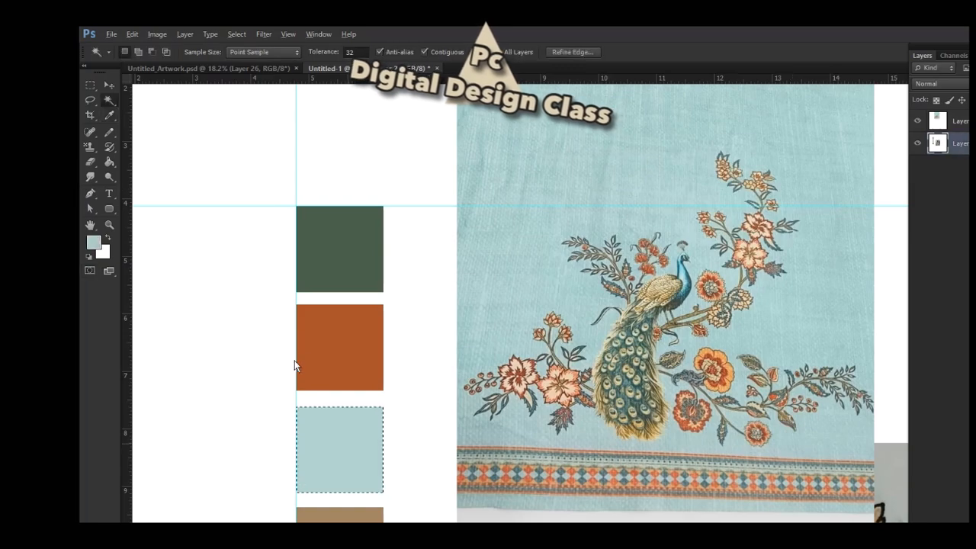
{"action": "key", "text": "alt+BackSpace"}
{"action": "key", "text": "ctrl+d"}
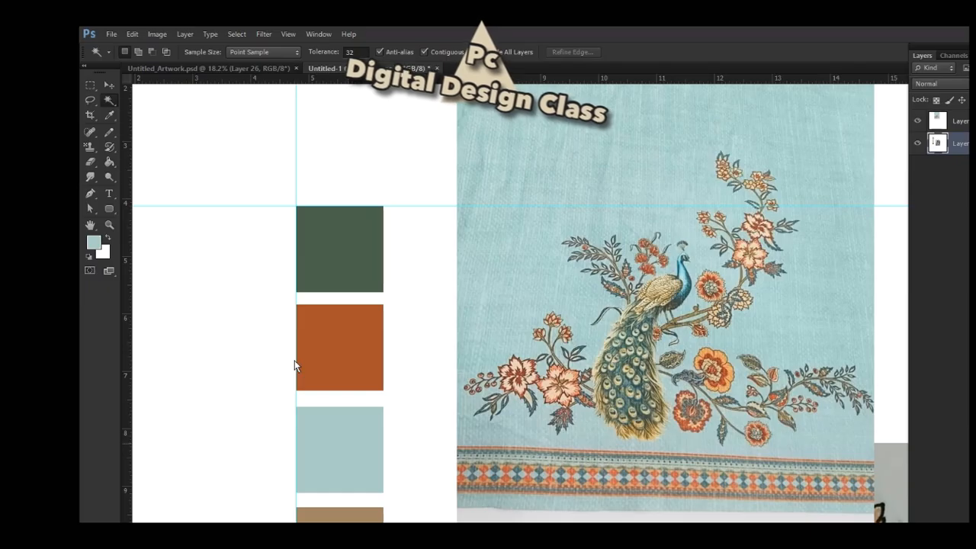
- Sample the orange swatch as the foreground colour and raise its cyan (C) component to 30% in the Color Picker
{"action": "key", "text": "i"}
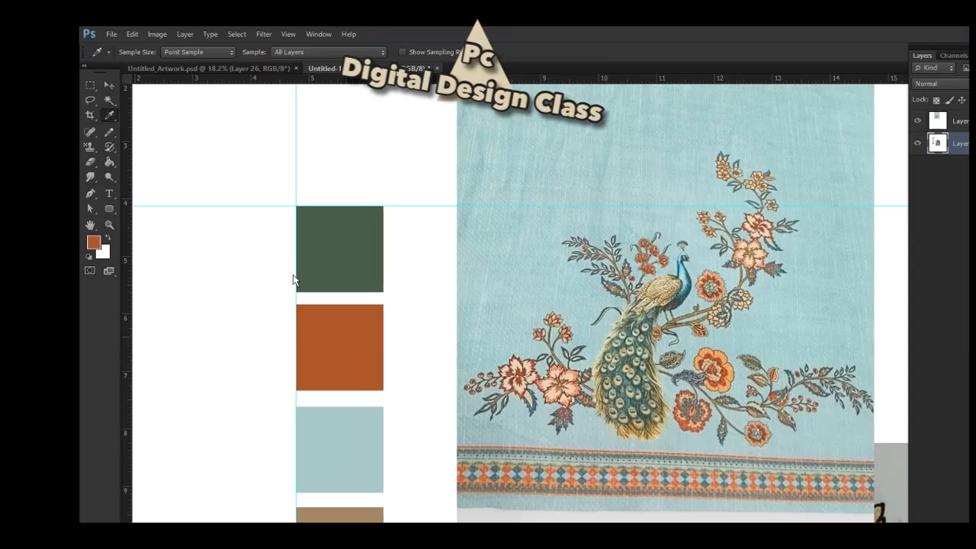
{"action": "left_click", "coordinate": [93, 242]}
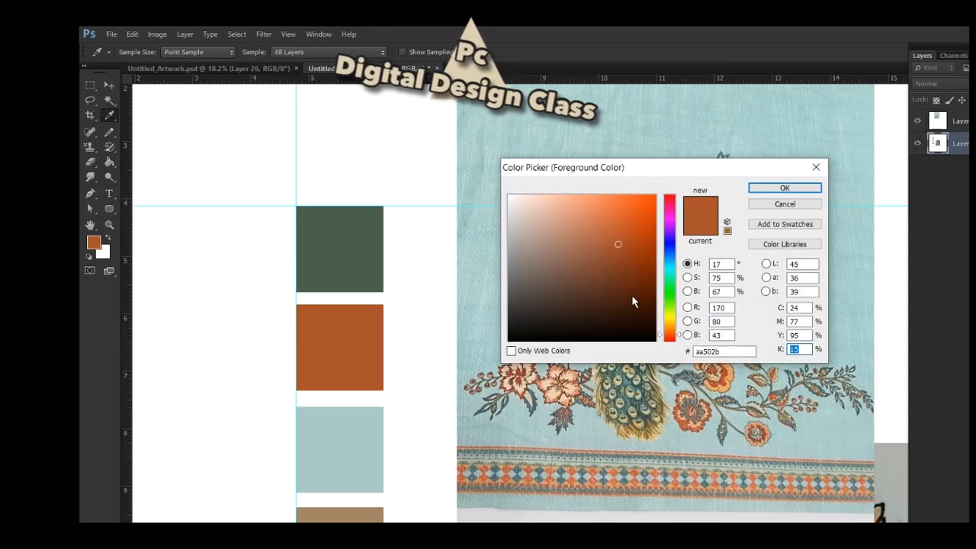
{"action": "key", "text": "Tab"}
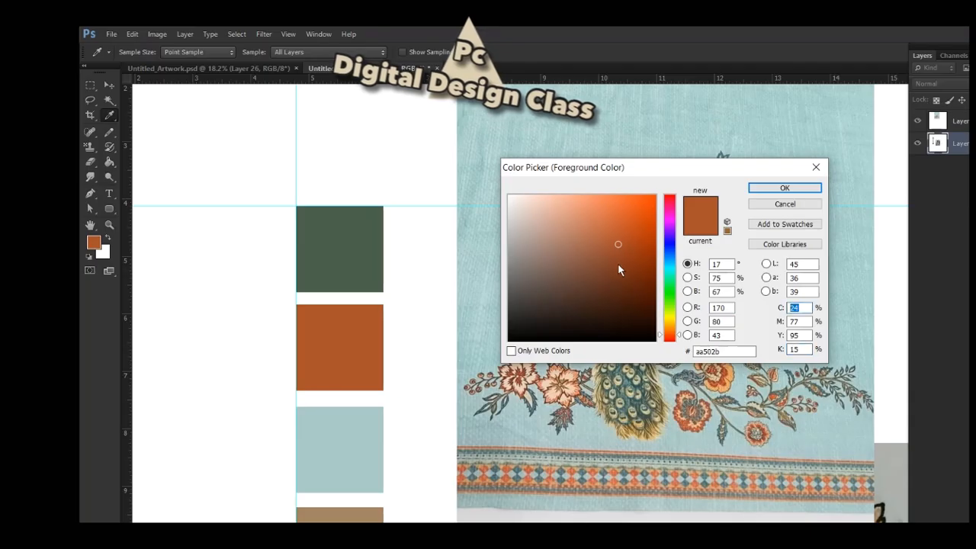
{"action": "key", "text": "Up"}
{"action": "key", "text": "Up"}
{"action": "key", "text": "Up"}
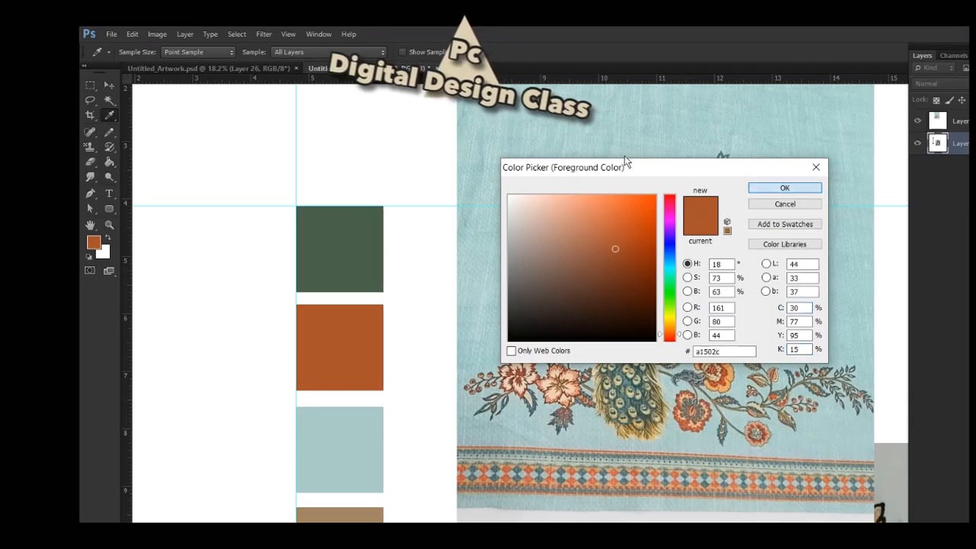
{"action": "key", "text": "Return"}
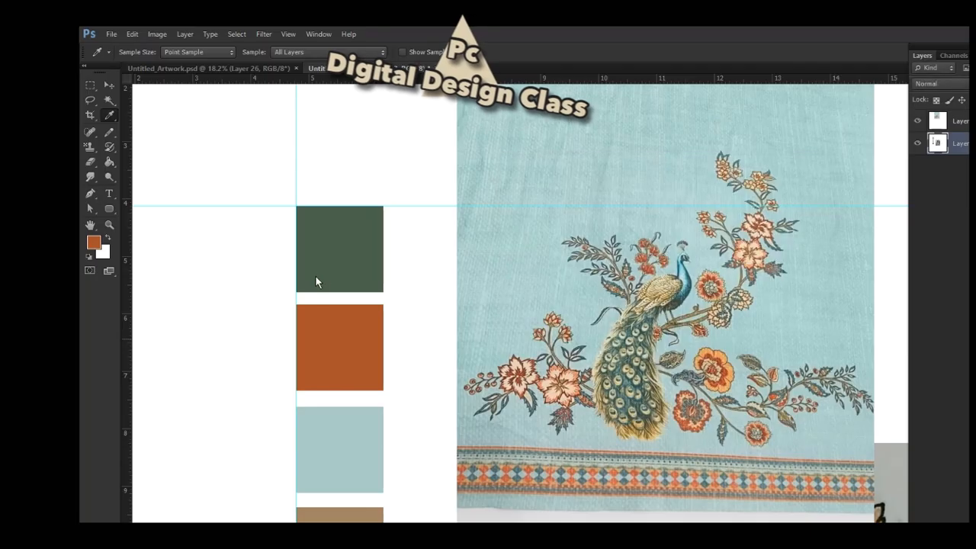
- Marquee-select a rectangle over the upper half of the orange swatch, fill it with the adjusted orange, and deselect
{"action": "key", "text": "w"}
{"action": "key", "text": "m"}
{"action": "left_click_drag", "start_coordinate": [292, 303], "coordinate": [398, 345]}
{"action": "key", "text": "alt+BackSpace"}
{"action": "key", "text": "ctrl+d"}
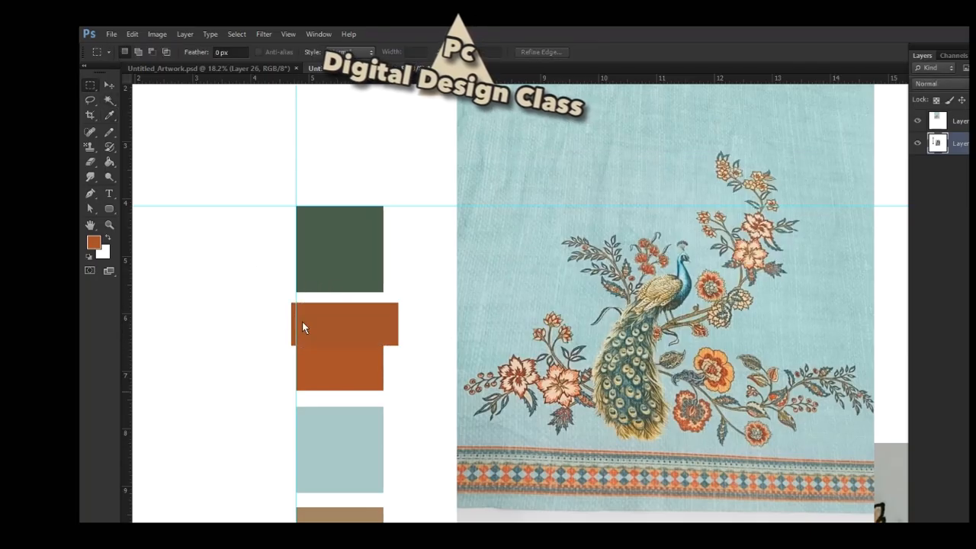
{"action": "key", "text": "ctrl+plus"}
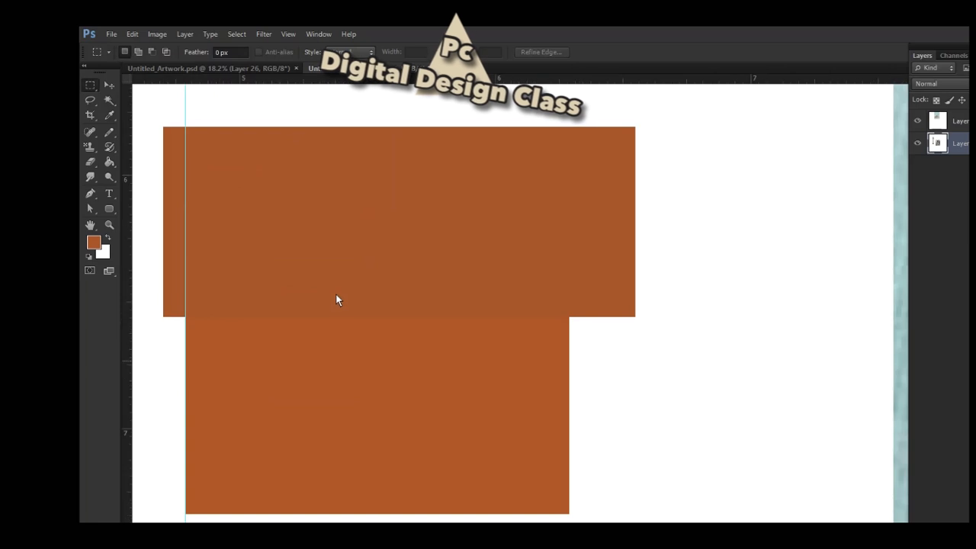
{"action": "scroll", "coordinate": [336, 294], "scroll_direction": "down", "scroll_amount": 1}
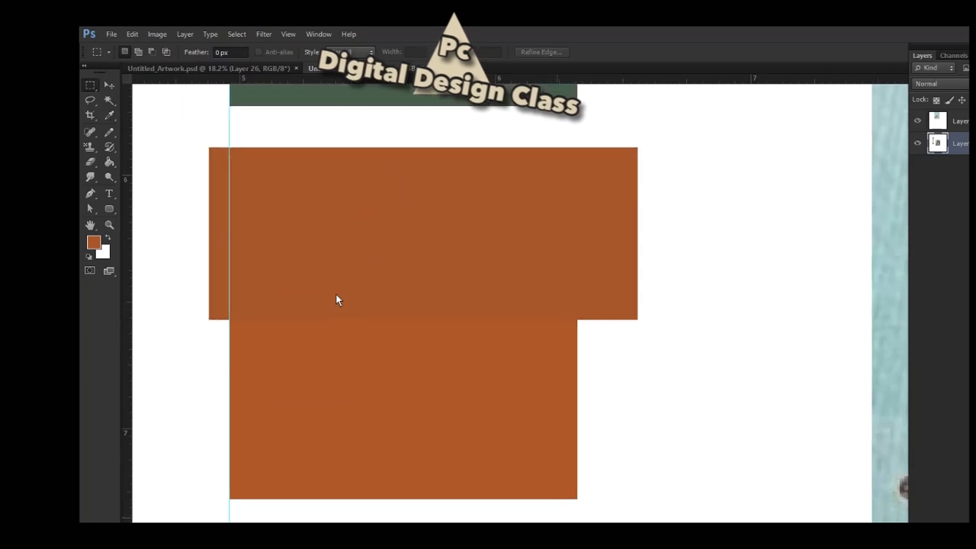
{"action": "left_click", "coordinate": [90, 114]}
{"action": "left_click", "coordinate": [108, 115]}
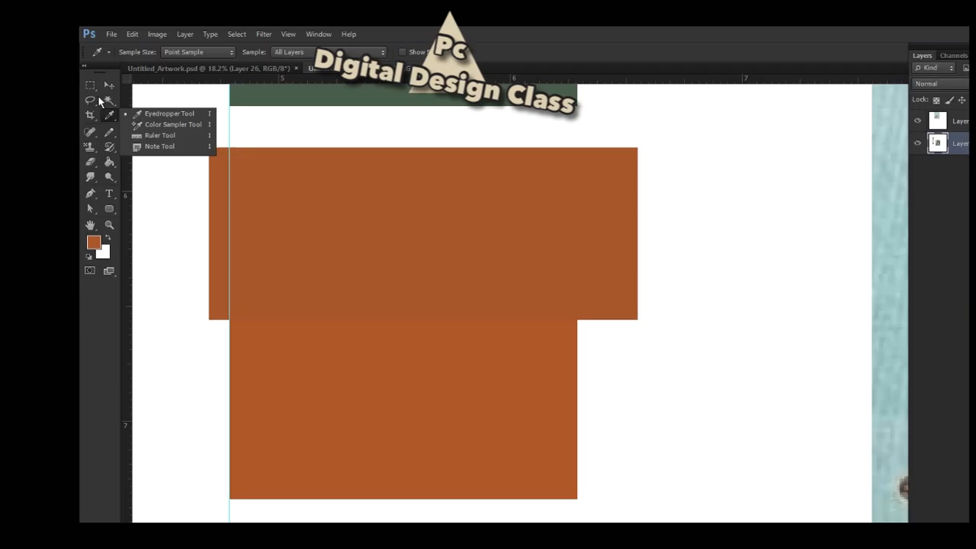
{"action": "left_click", "coordinate": [99, 97]}
{"action": "left_click", "coordinate": [106, 110]}
{"action": "left_click", "coordinate": [150, 103]}
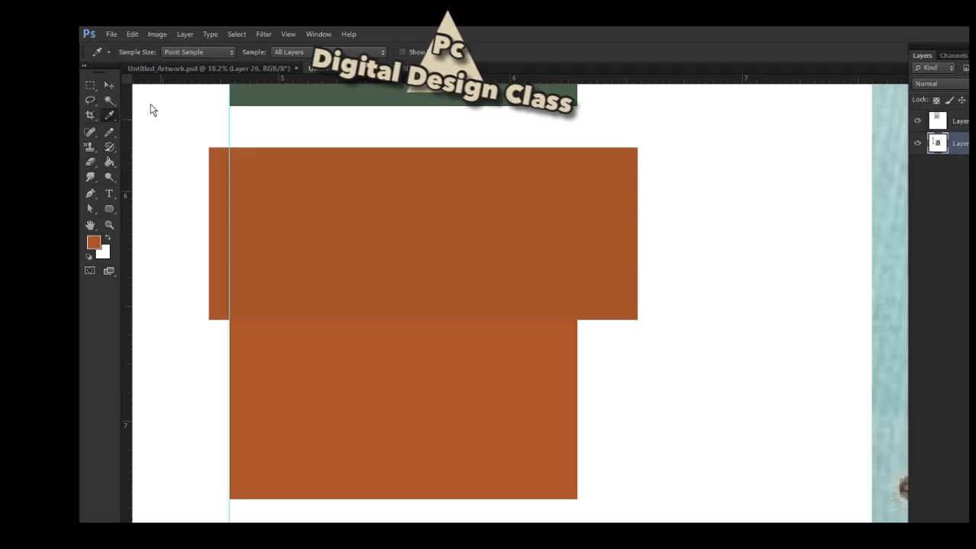
{"action": "key", "text": "ctrl+minus"}
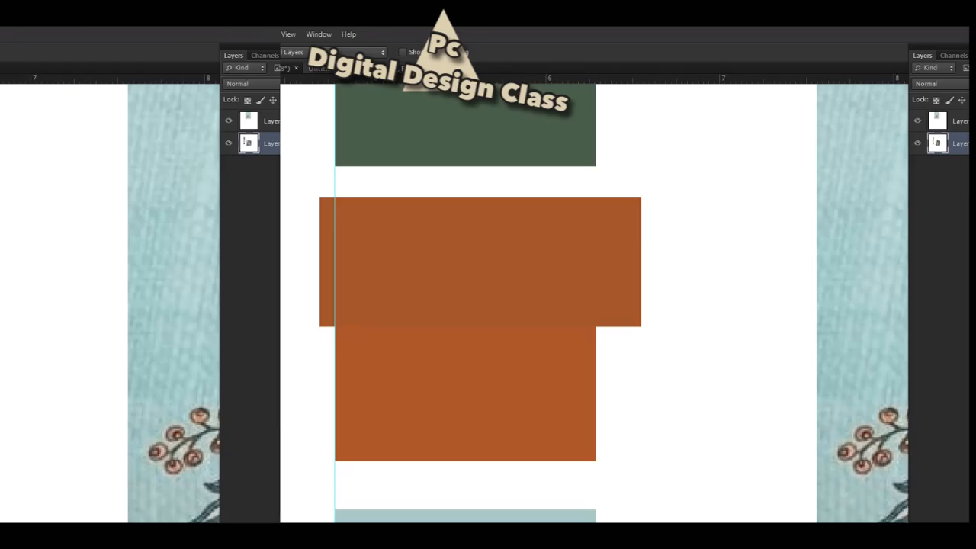
{"action": "key", "text": "ctrl+0"}
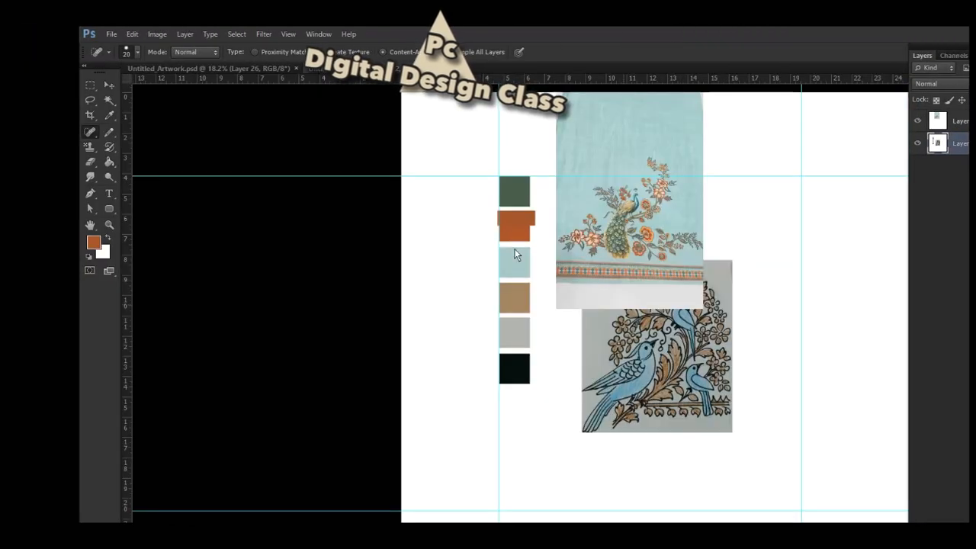
{"action": "key", "text": "m"}
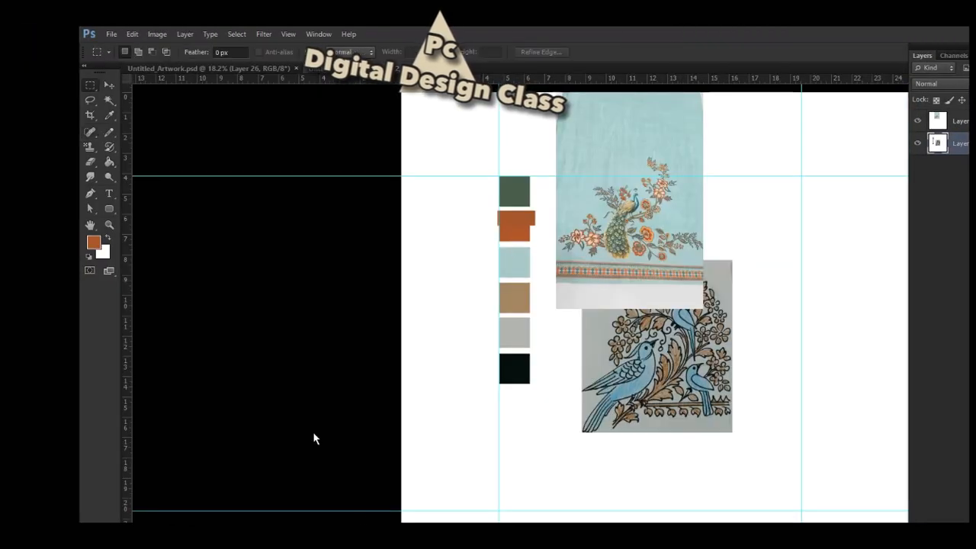
- Switch to Pinterest in the browser and open the Allover board from the saved boards
{"action": "left_click", "coordinate": [408, 521]}
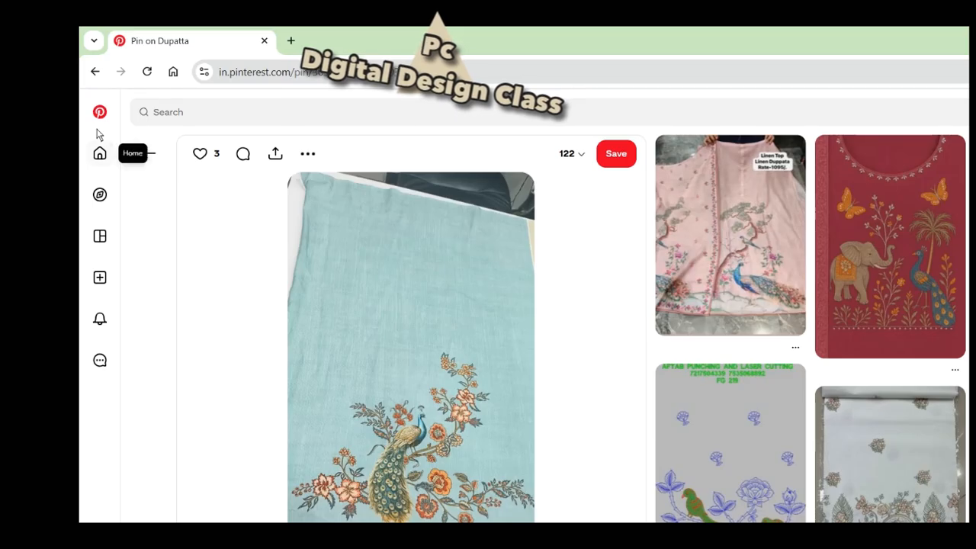
{"action": "left_click", "coordinate": [100, 152]}
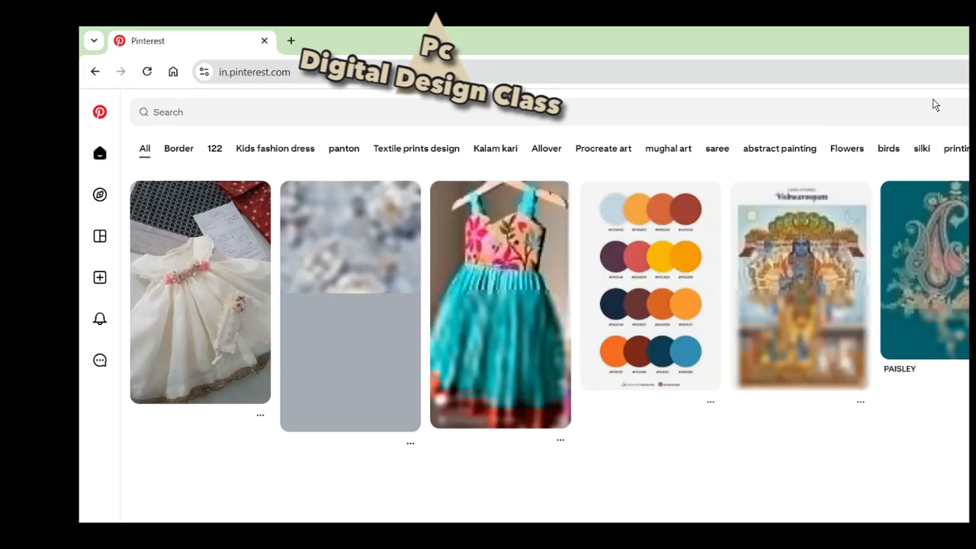
{"action": "left_click", "coordinate": [99, 235]}
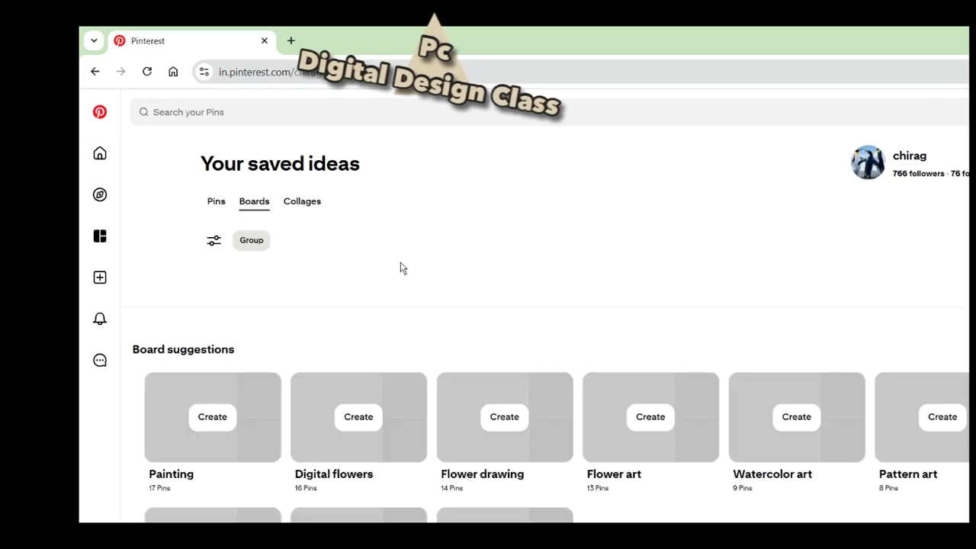
{"action": "scroll", "coordinate": [536, 308], "scroll_direction": "down", "scroll_amount": 1}
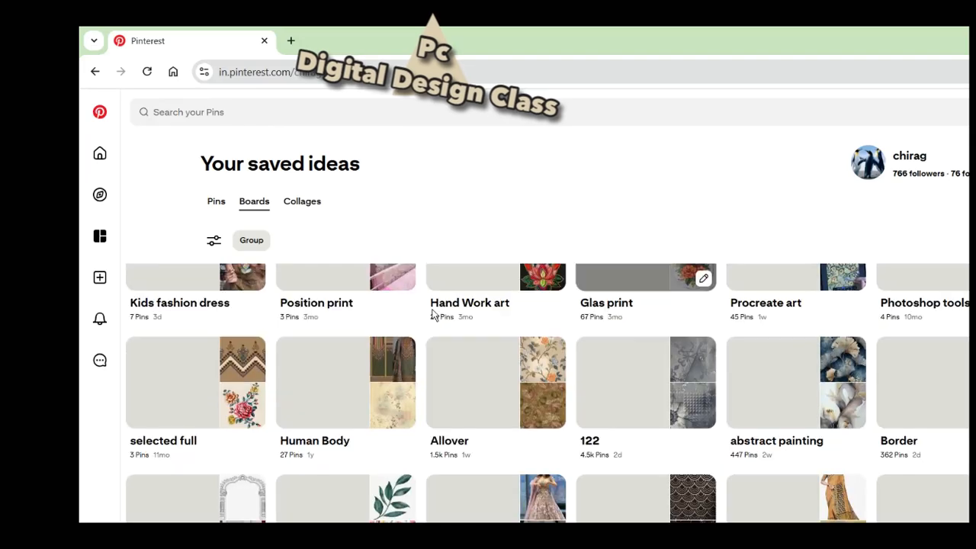
{"action": "left_click", "coordinate": [473, 373]}
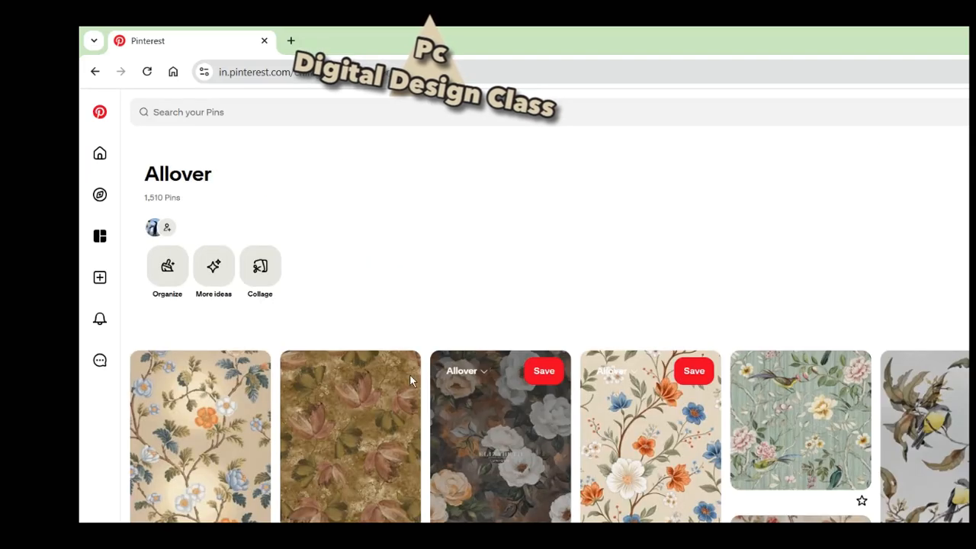
- Open the dark floral pin with white and peach roses, go to its related version without the centre watermark, and copy that image
{"action": "left_click", "coordinate": [488, 381]}
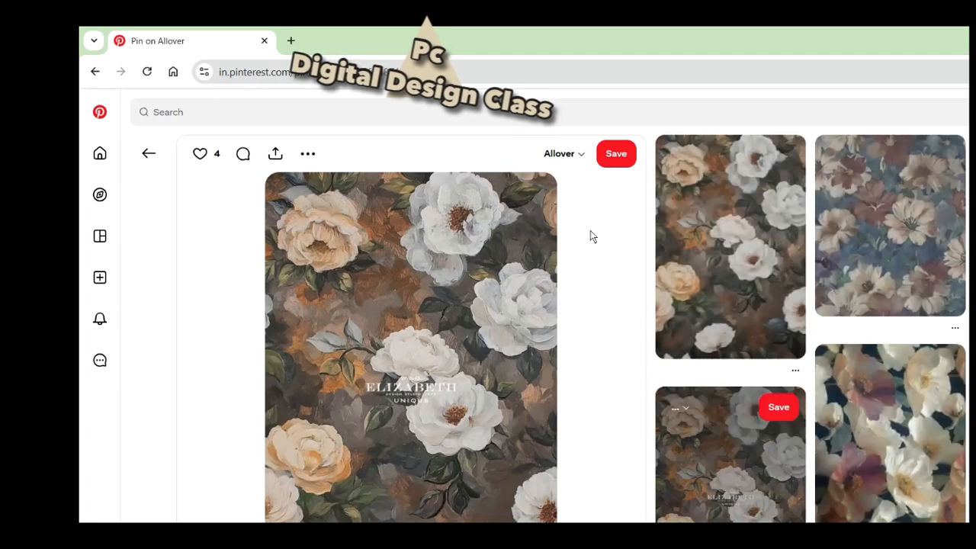
{"action": "left_click", "coordinate": [662, 297]}
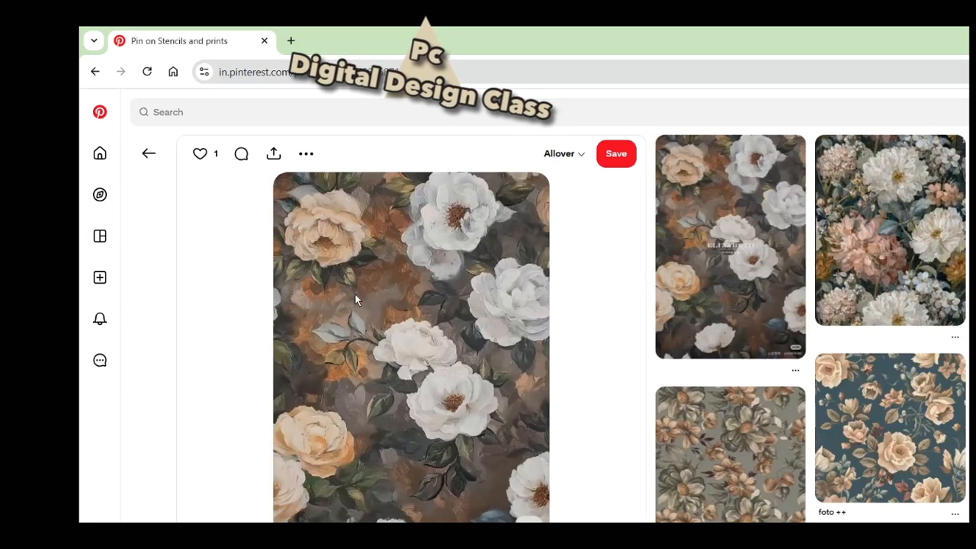
{"action": "right_click", "coordinate": [356, 300]}
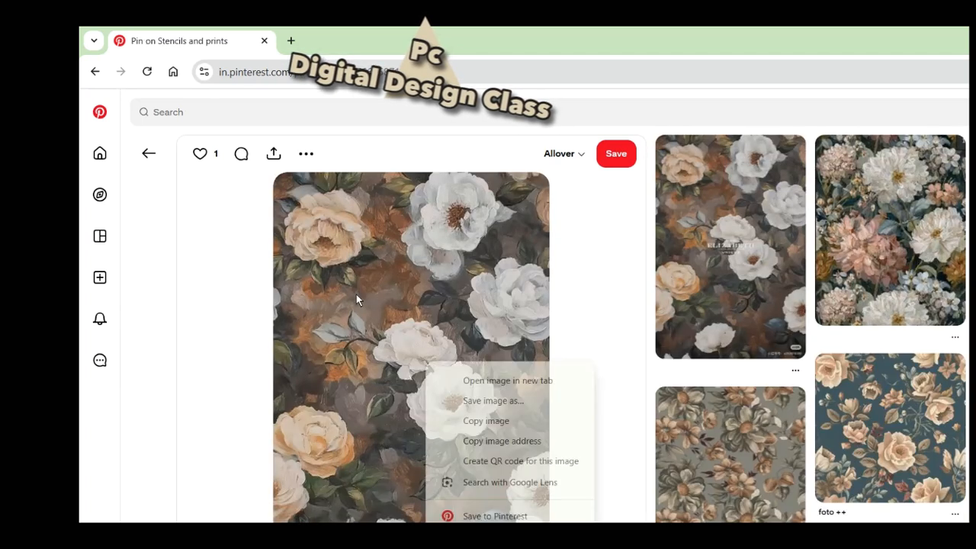
{"action": "left_click", "coordinate": [485, 420]}
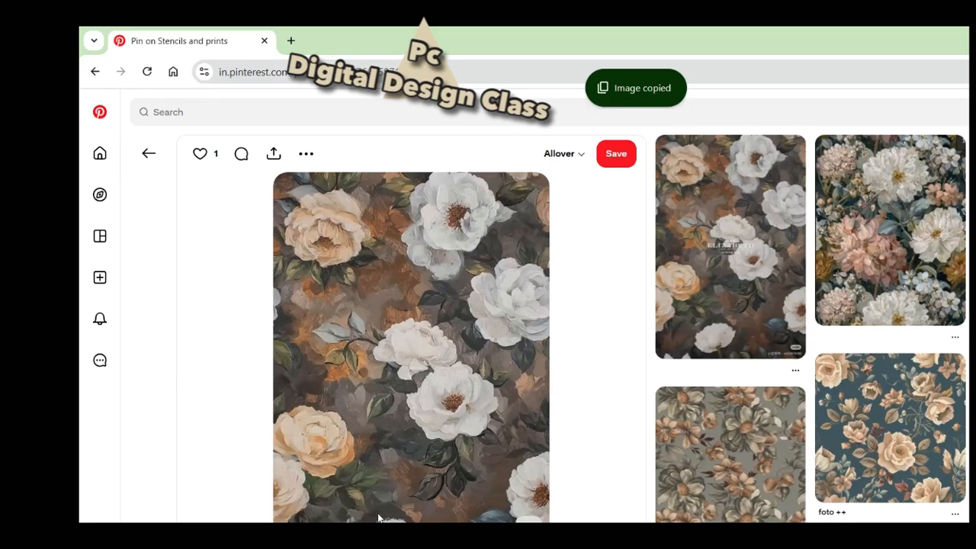
- Return to Photoshop, create a 736 × 1108 pixel document at 100 pixels/inch, and paste the copied floral image
{"action": "key", "text": "alt+Tab"}
{"action": "key", "text": "ctrl+n"}
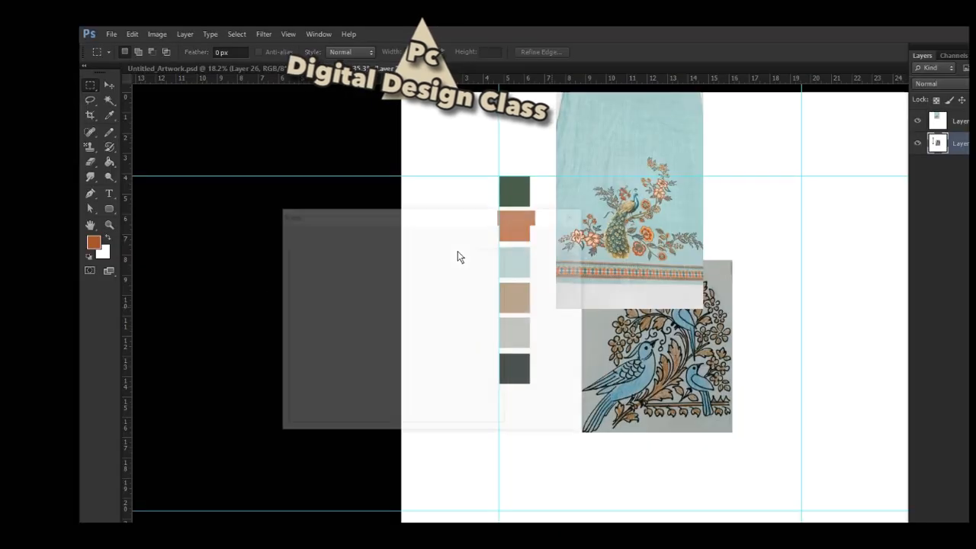
{"action": "key", "text": "alt+r"}
{"action": "type", "text": "1"}
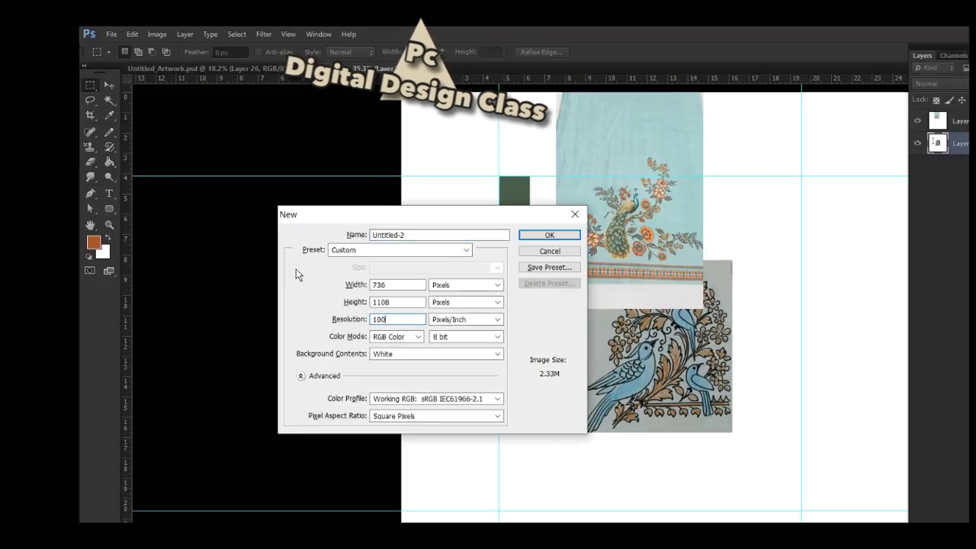
{"action": "type", "text": "00"}
{"action": "key", "text": "Return"}
{"action": "key", "text": "ctrl+v"}
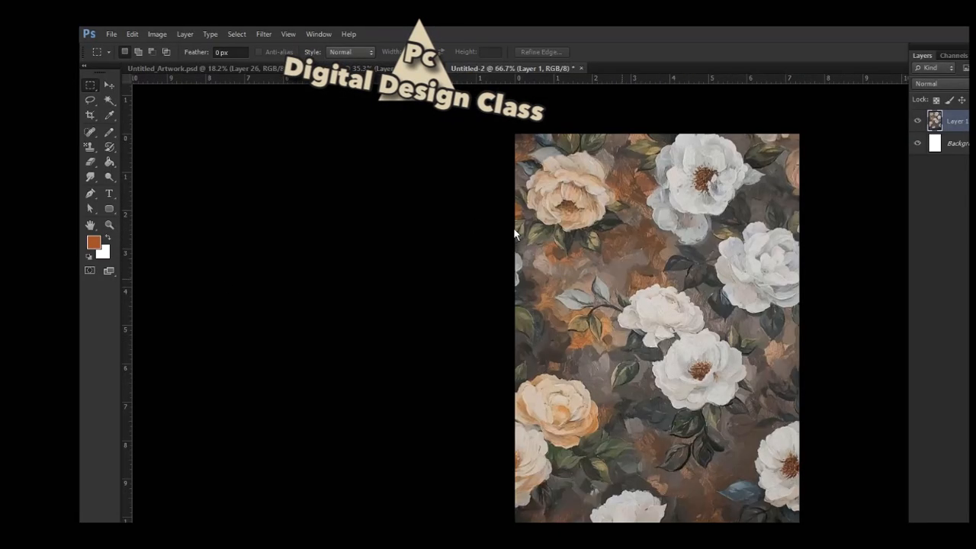
- Apply the Offset filter to the floral layer with +368 pixels right, +615 pixels down and Wrap Around
{"action": "scroll", "coordinate": [533, 230], "scroll_direction": "up", "scroll_amount": 1}
{"action": "key", "text": "alt+t"}
{"action": "key", "text": "Escape"}
{"action": "scroll", "coordinate": [517, 222], "scroll_direction": "down", "scroll_amount": 2}
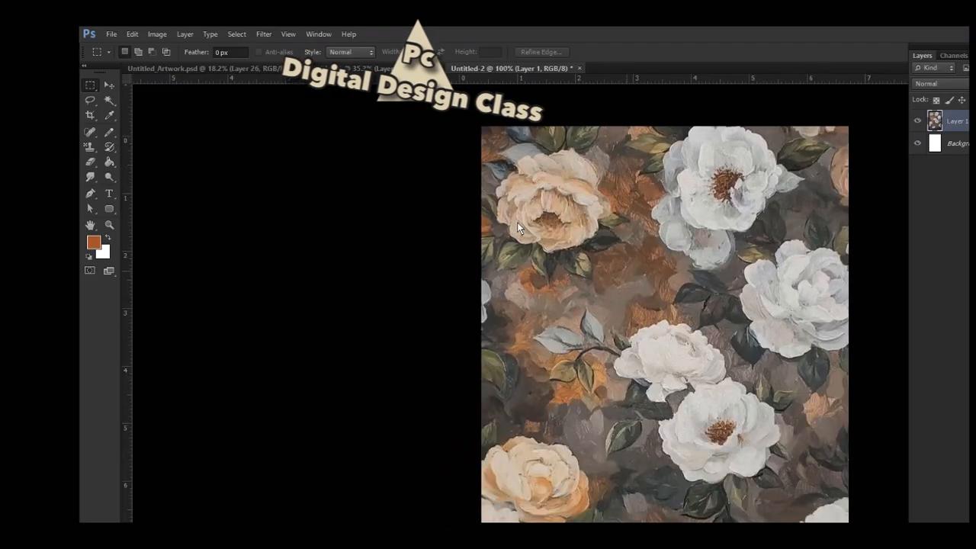
{"action": "key", "text": "alt+t"}
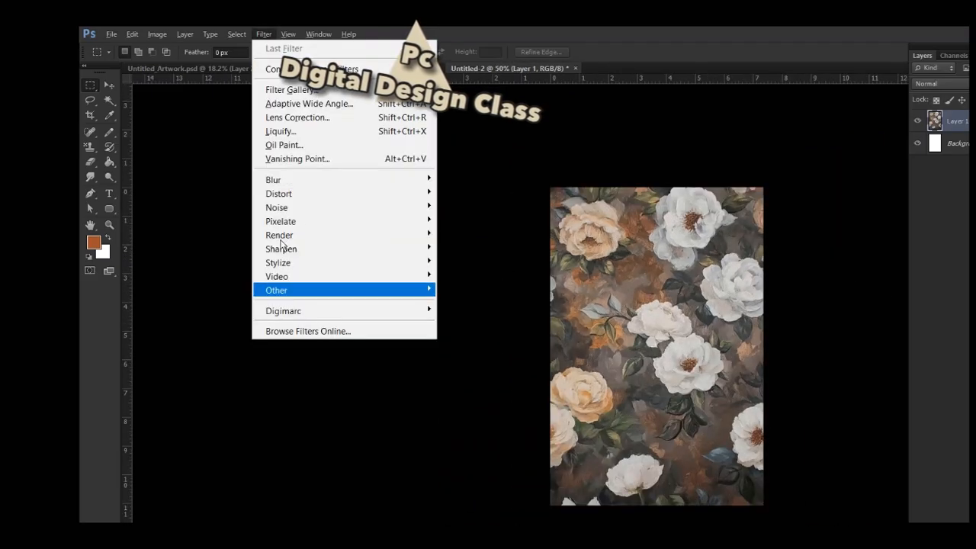
{"action": "mouse_move", "coordinate": [334, 289]}
{"action": "key", "text": "Down"}
{"action": "key", "text": "Down"}
{"action": "key", "text": "Down"}
{"action": "key", "text": "Down"}
{"action": "key", "text": "Return"}
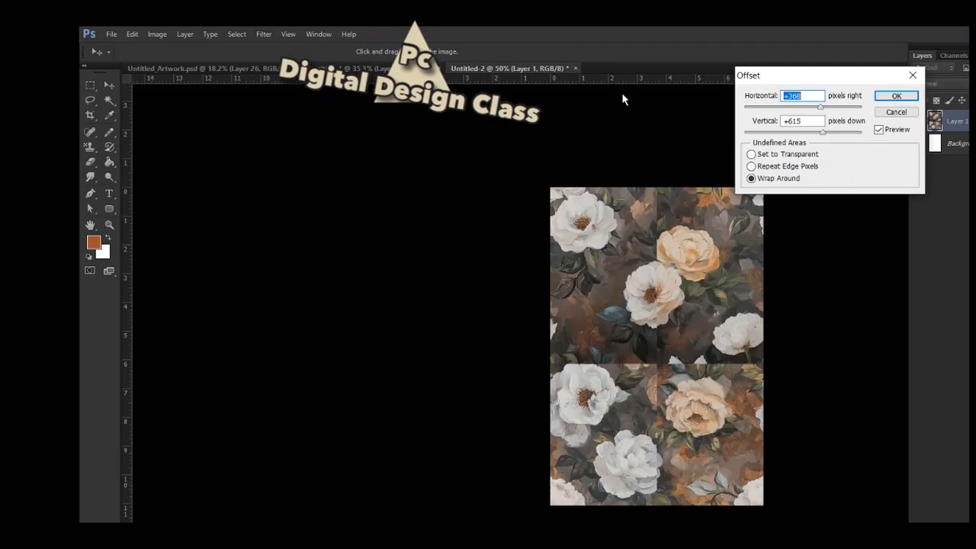
{"action": "key", "text": "Return"}
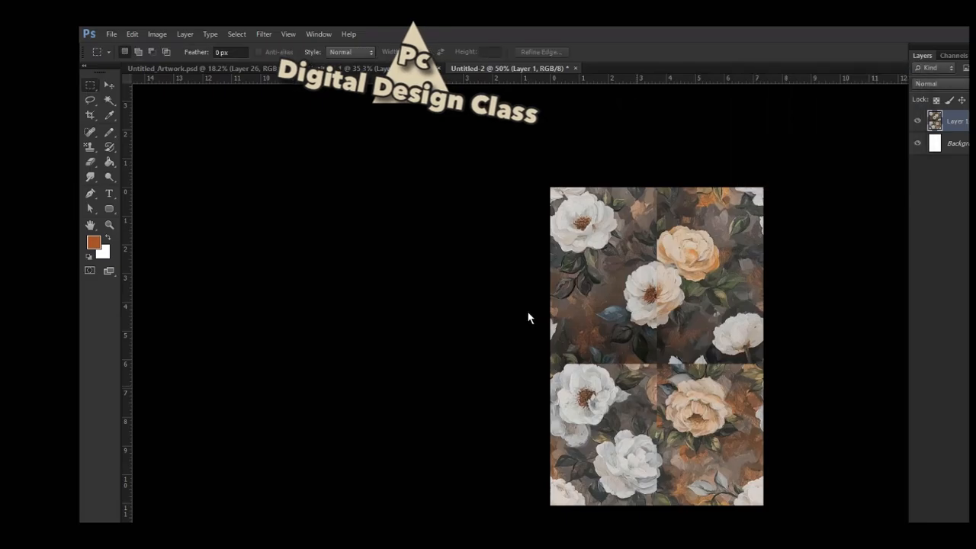
- Examine the seams of the offset floral pattern up close and activate the Spot Healing Brush tool
{"action": "scroll", "coordinate": [527, 312], "scroll_direction": "up", "scroll_amount": 5}
{"action": "scroll", "coordinate": [528, 311], "scroll_direction": "up", "scroll_amount": 1}
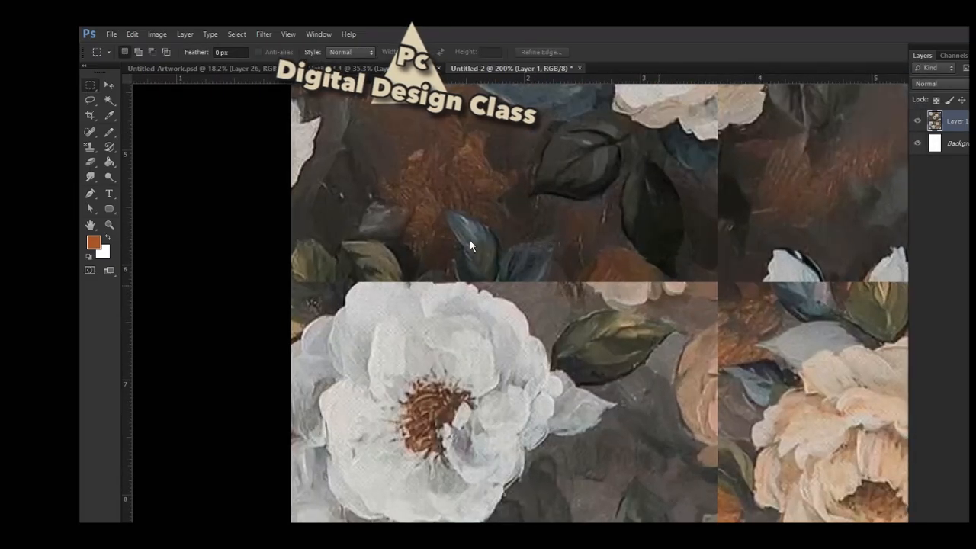
{"action": "scroll", "coordinate": [469, 240], "scroll_direction": "up", "scroll_amount": 1}
{"action": "left_click", "coordinate": [90, 147]}
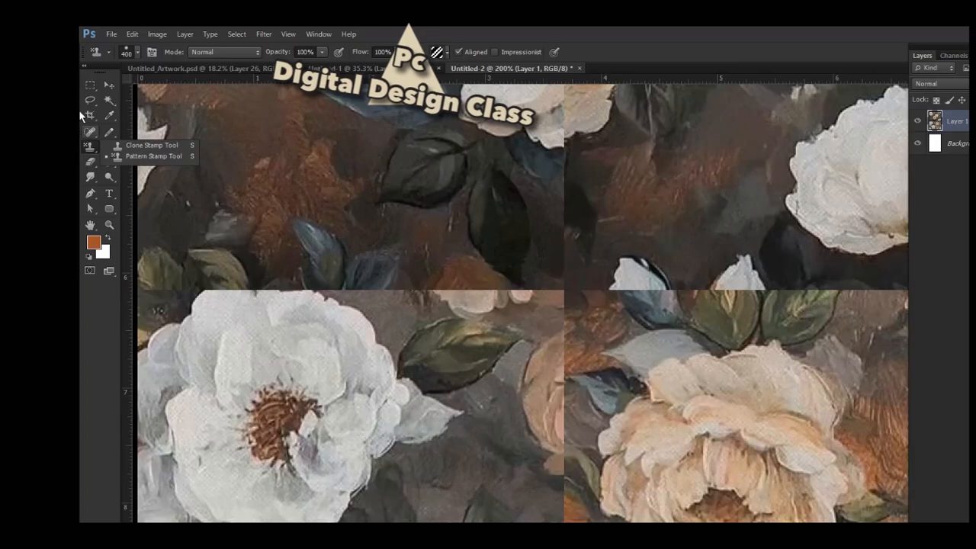
{"action": "key", "text": "j"}
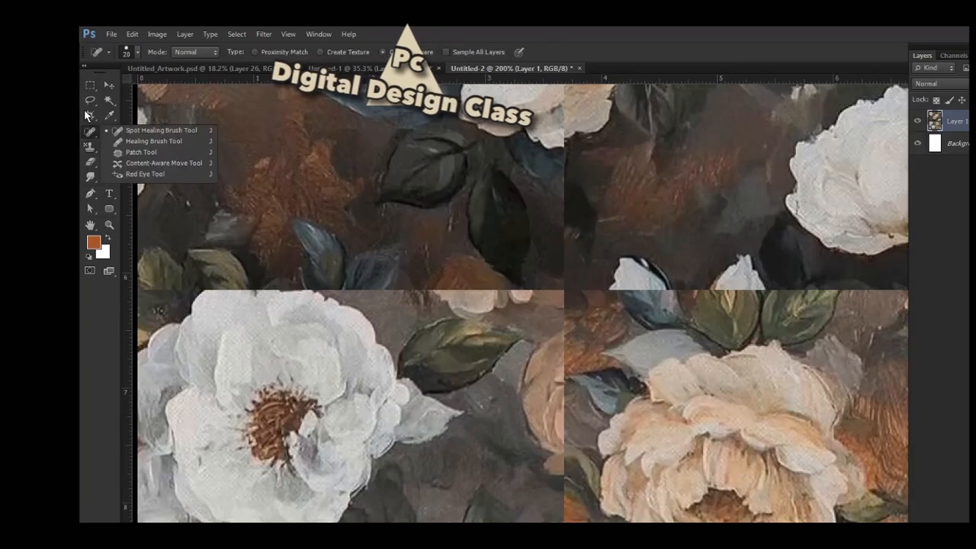
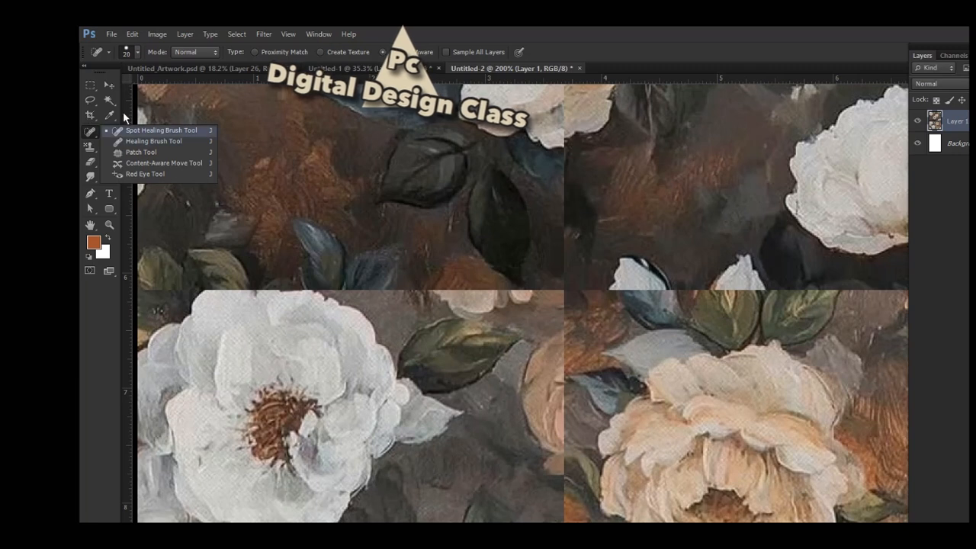
- Heal the horizontal seam between the dark background and the cut-off peach petals above the green leaf with the Spot Healing Brush
{"action": "left_click", "coordinate": [273, 186]}
{"action": "mouse_move", "coordinate": [301, 232]}
{"action": "left_mouse_down"}
{"action": "mouse_move", "coordinate": [459, 240]}
{"action": "mouse_move", "coordinate": [278, 240]}
{"action": "left_mouse_up"}
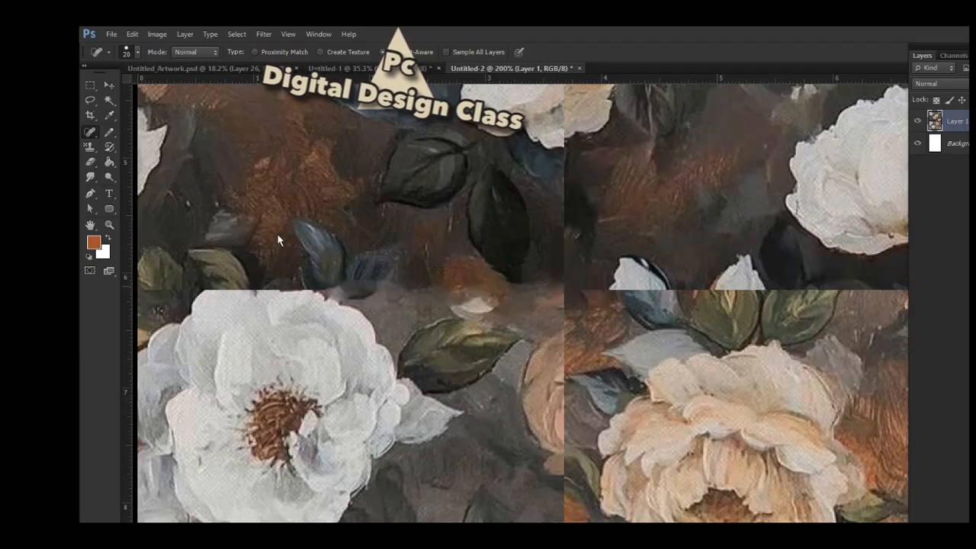
{"action": "key", "text": "F5"}
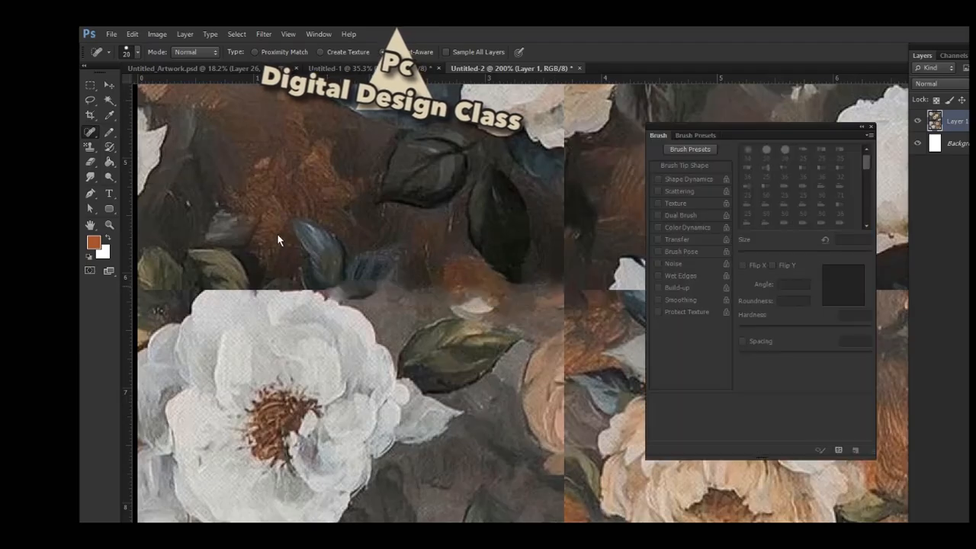
{"action": "key", "text": "b"}
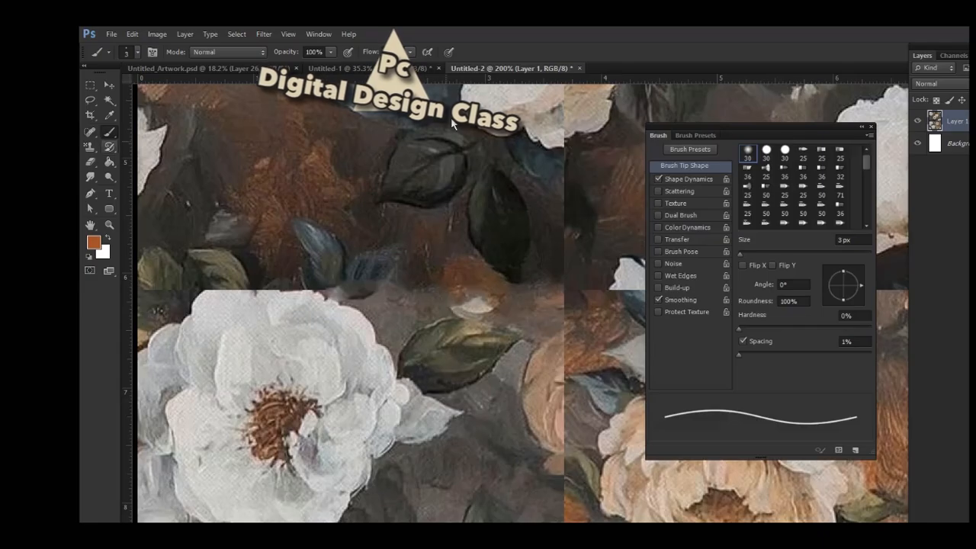
{"action": "key", "text": "F5"}
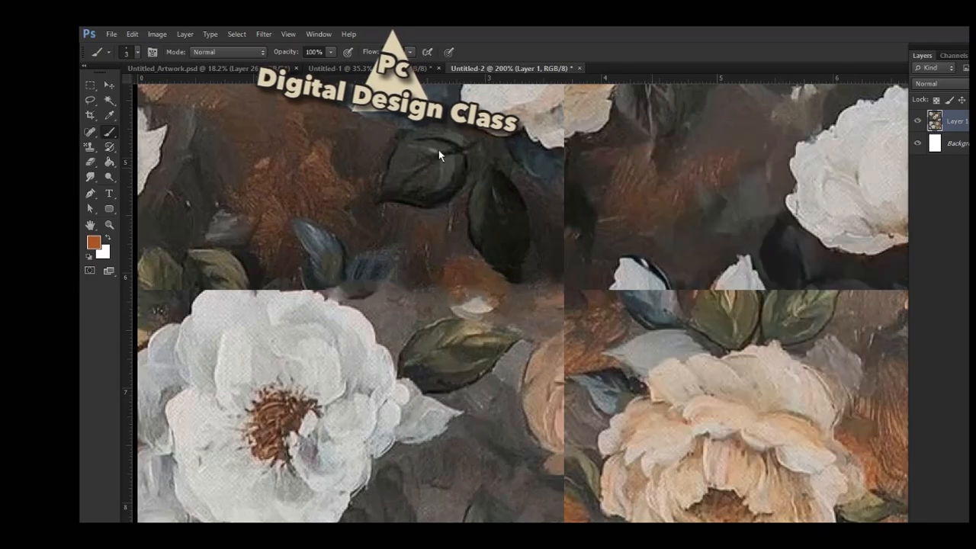
{"action": "left_click", "coordinate": [90, 144]}
{"action": "left_click", "coordinate": [90, 131]}
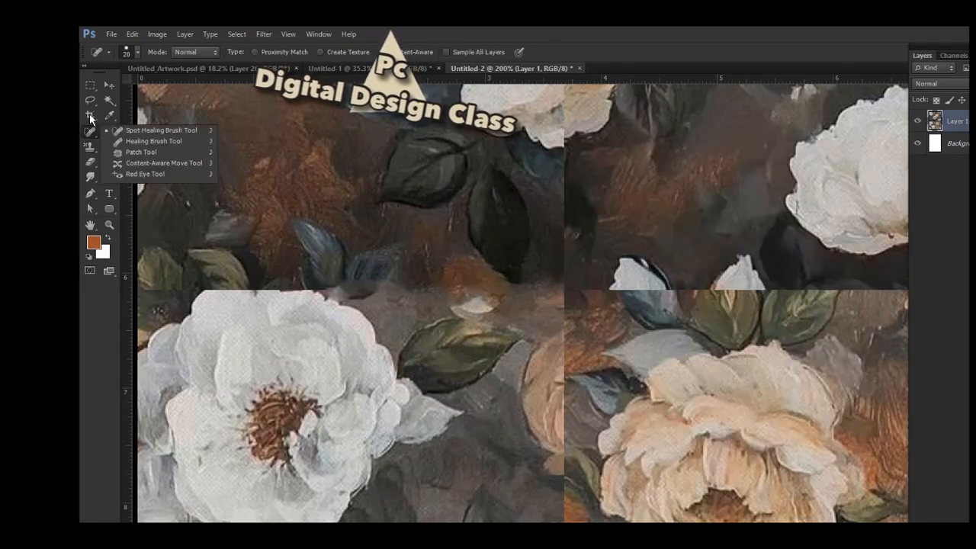
{"action": "left_click", "coordinate": [161, 130]}
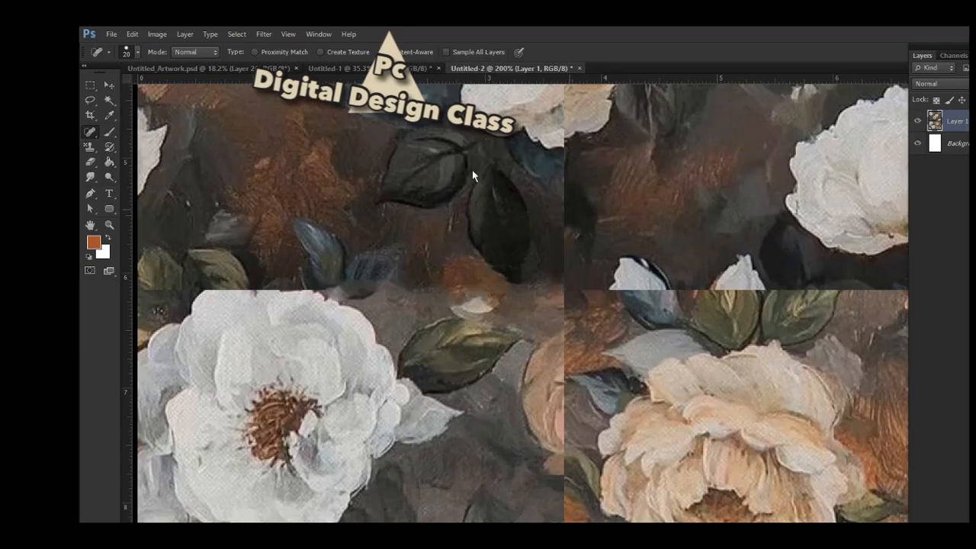
- Heal the vertical seam through the dark background and peach petals below the white flower with the Spot Healing Brush
{"action": "mouse_move", "coordinate": [472, 132]}
{"action": "left_mouse_down"}
{"action": "mouse_move", "coordinate": [464, 244]}
{"action": "mouse_move", "coordinate": [482, 345]}
{"action": "mouse_move", "coordinate": [464, 343]}
{"action": "mouse_move", "coordinate": [460, 404]}
{"action": "mouse_move", "coordinate": [475, 458]}
{"action": "mouse_move", "coordinate": [462, 375]}
{"action": "left_mouse_up"}
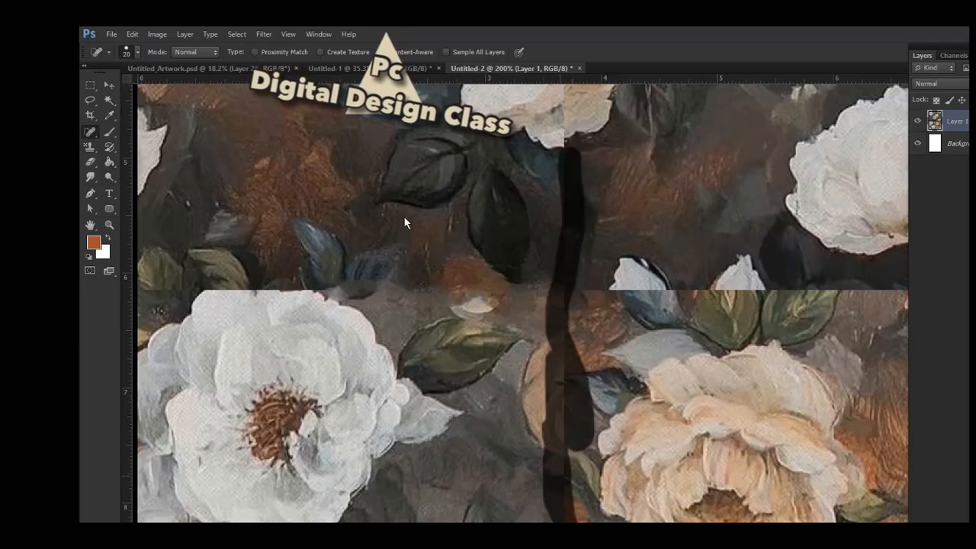
{"action": "left_click_drag", "start_coordinate": [569, 224], "coordinate": [356, 244]}
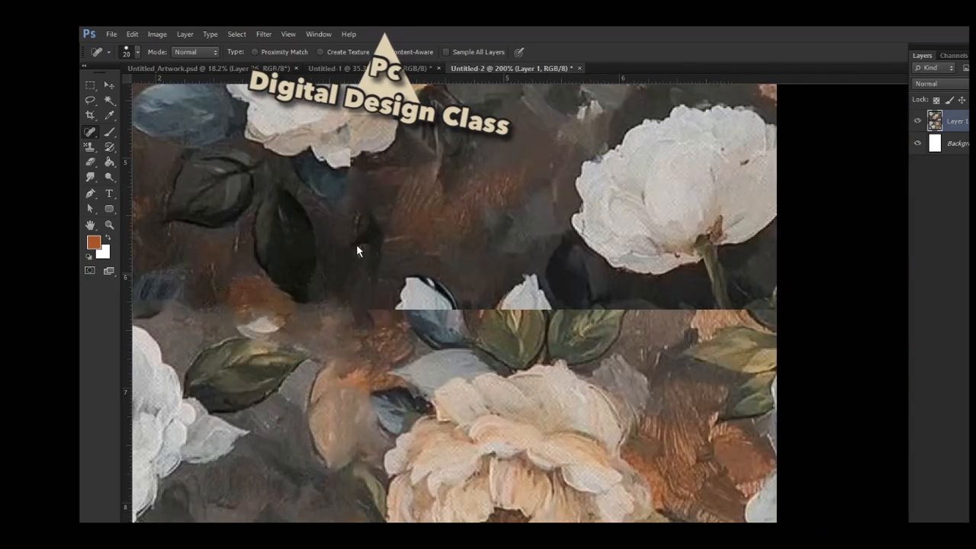
{"action": "mouse_move", "coordinate": [532, 255]}
{"action": "left_mouse_down"}
{"action": "mouse_move", "coordinate": [509, 266]}
{"action": "mouse_move", "coordinate": [500, 251]}
{"action": "mouse_move", "coordinate": [512, 254]}
{"action": "mouse_move", "coordinate": [501, 274]}
{"action": "mouse_move", "coordinate": [501, 261]}
{"action": "mouse_move", "coordinate": [526, 275]}
{"action": "mouse_move", "coordinate": [505, 262]}
{"action": "mouse_move", "coordinate": [507, 242]}
{"action": "mouse_move", "coordinate": [492, 297]}
{"action": "left_mouse_up"}
- Heal the vertical seam through the centre of the white flower, then undo and redo the stroke to compare before and after
{"action": "left_click_drag", "start_coordinate": [242, 226], "coordinate": [433, 255]}
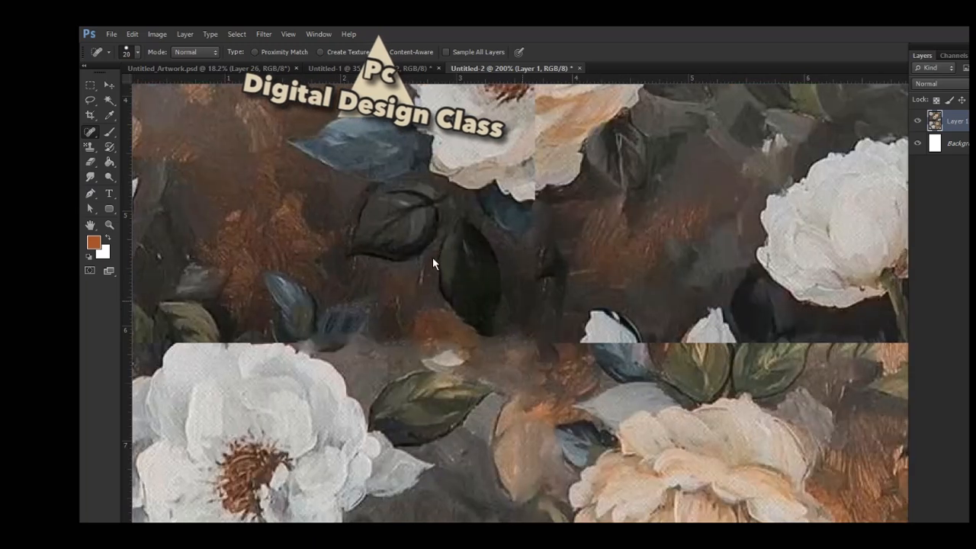
{"action": "left_click_drag", "start_coordinate": [414, 207], "coordinate": [392, 386]}
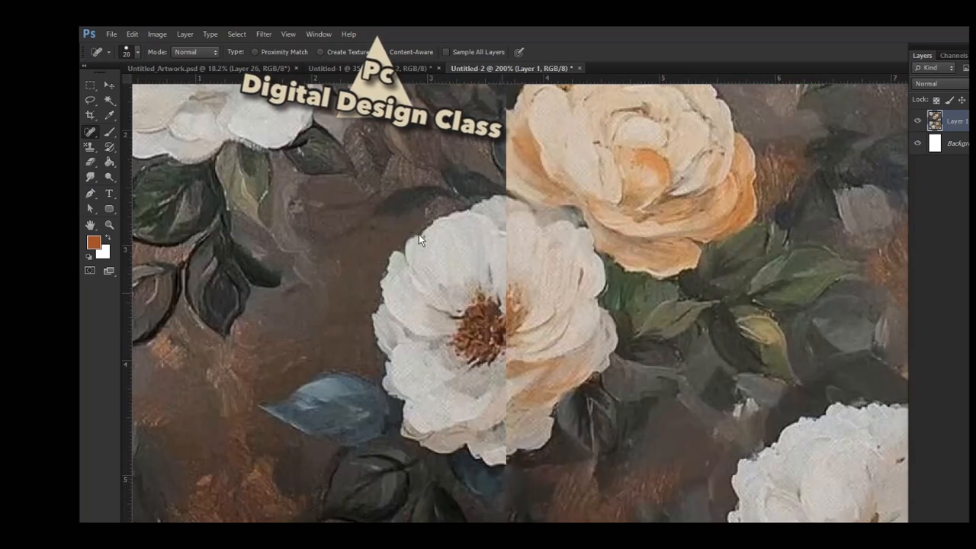
{"action": "mouse_move", "coordinate": [421, 186]}
{"action": "left_mouse_down"}
{"action": "mouse_move", "coordinate": [431, 308]}
{"action": "mouse_move", "coordinate": [427, 316]}
{"action": "mouse_move", "coordinate": [423, 291]}
{"action": "mouse_move", "coordinate": [420, 373]}
{"action": "mouse_move", "coordinate": [428, 306]}
{"action": "left_mouse_up"}
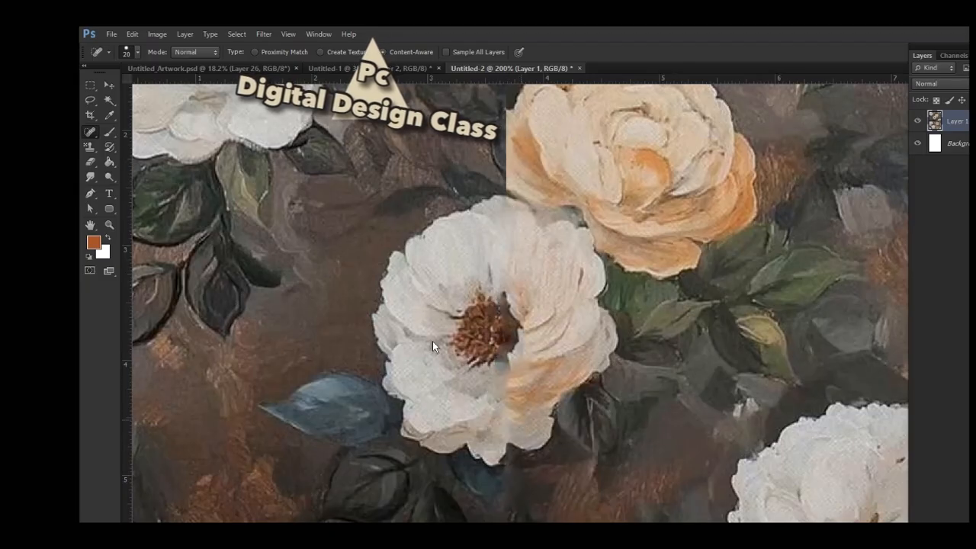
{"action": "scroll", "coordinate": [443, 232], "scroll_direction": "up", "scroll_amount": 5}
{"action": "key", "text": "ctrl+z"}
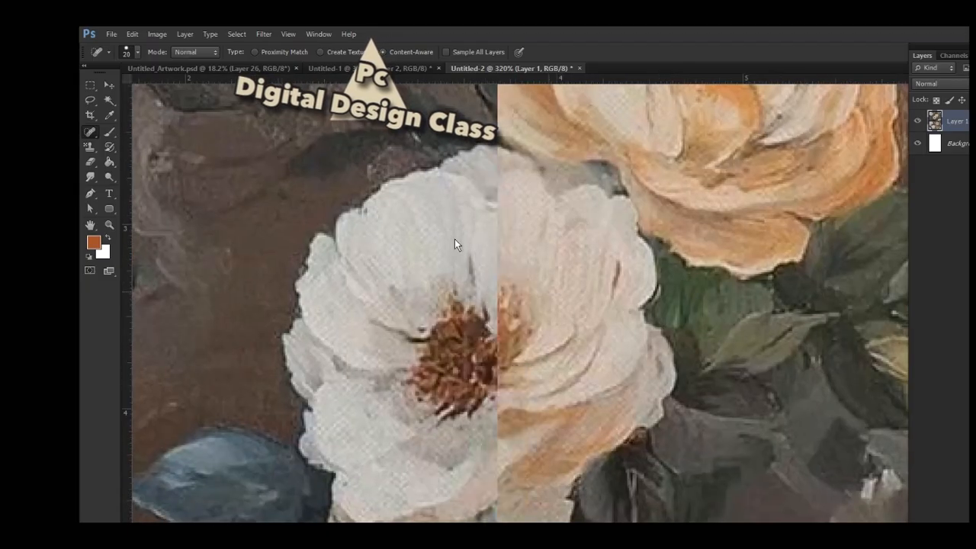
{"action": "key", "text": "ctrl+z"}
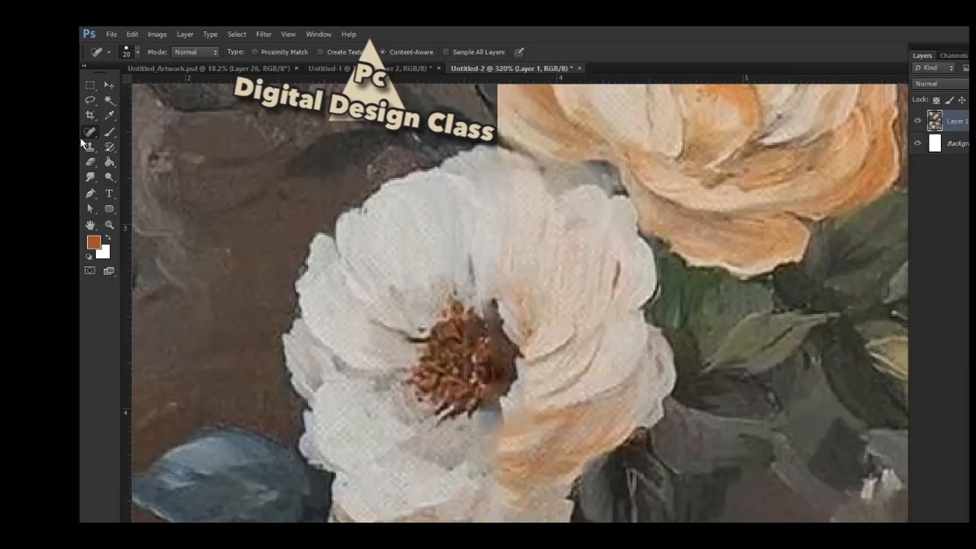
- Activate the Brush tool and go to a close view of the large blue bird drawing in the Untitled-1 document
{"action": "left_click", "coordinate": [109, 130]}
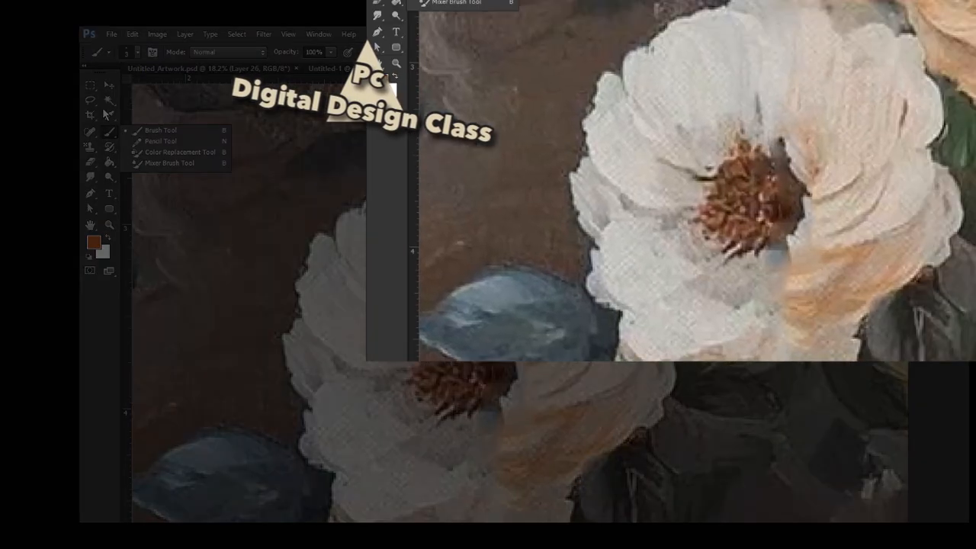
{"action": "right_click", "coordinate": [109, 131]}
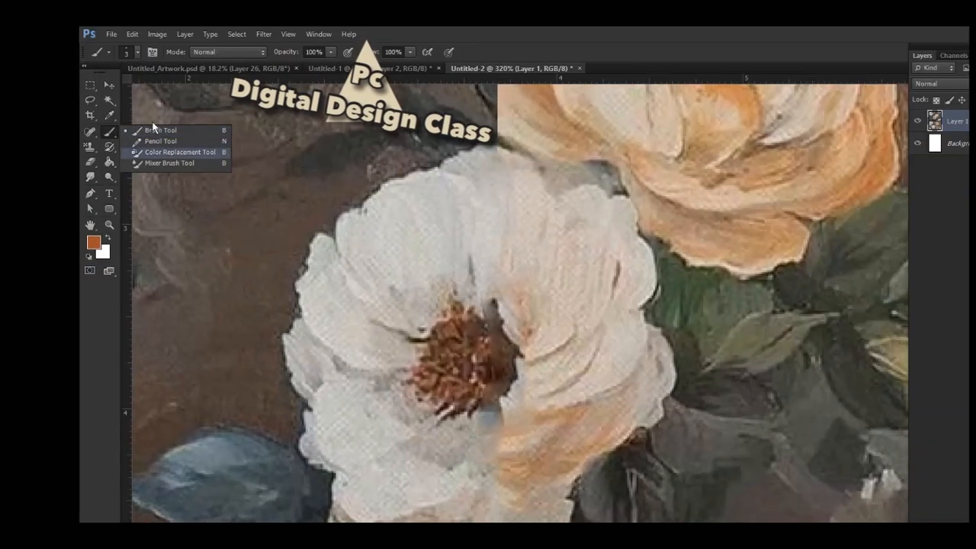
{"action": "left_click", "coordinate": [151, 130]}
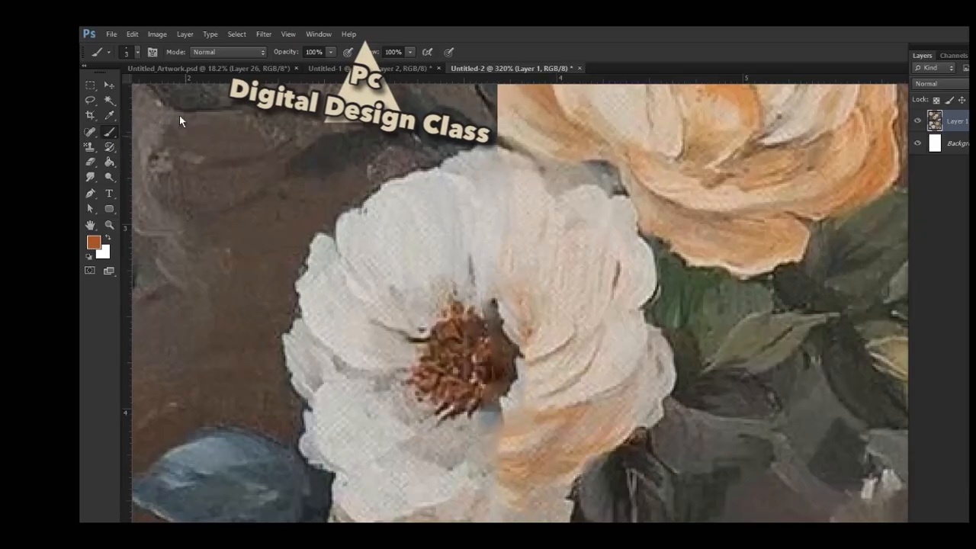
{"action": "left_click", "coordinate": [196, 67]}
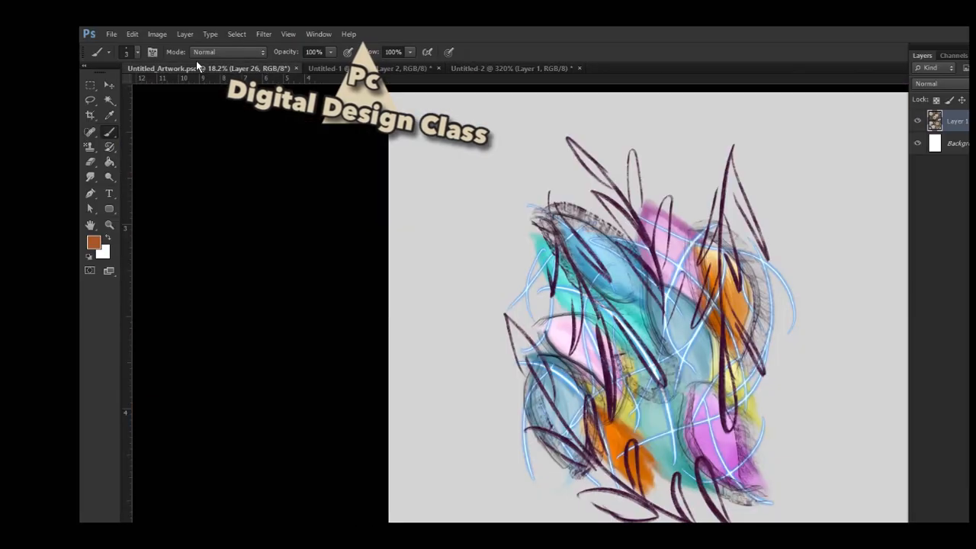
{"action": "left_click", "coordinate": [321, 68]}
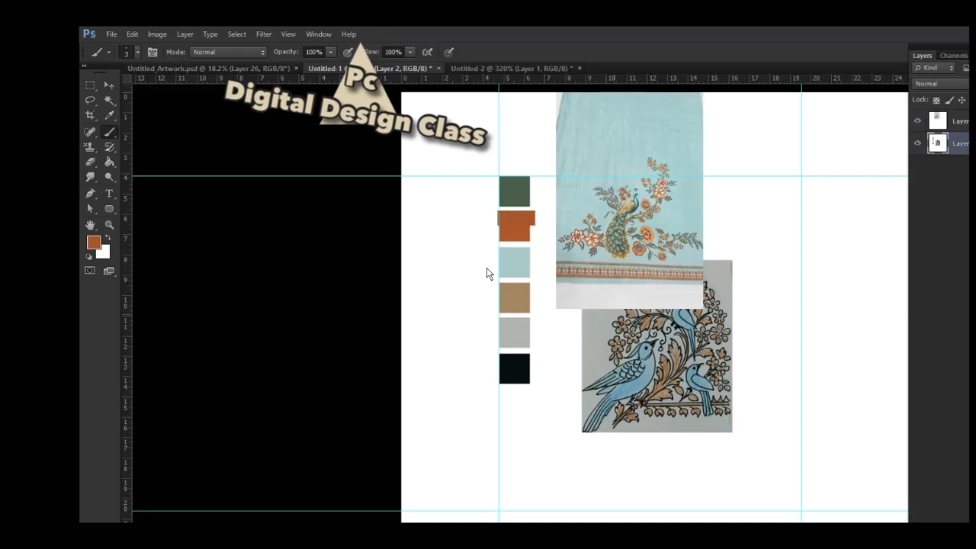
{"action": "scroll", "coordinate": [555, 197], "scroll_direction": "up", "scroll_amount": 10}
{"action": "scroll", "coordinate": [602, 237], "scroll_direction": "down", "scroll_amount": 11}
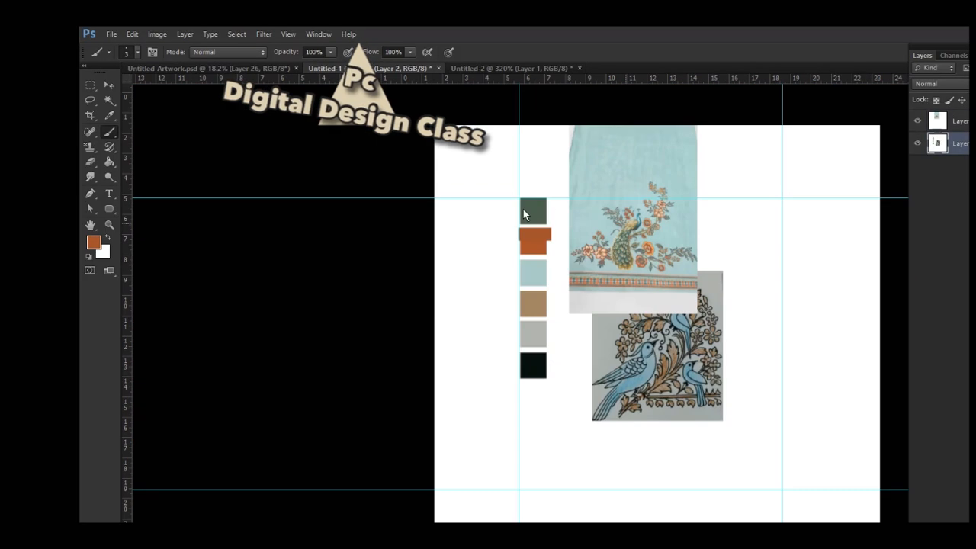
{"action": "scroll", "coordinate": [663, 379], "scroll_direction": "up", "scroll_amount": 10}
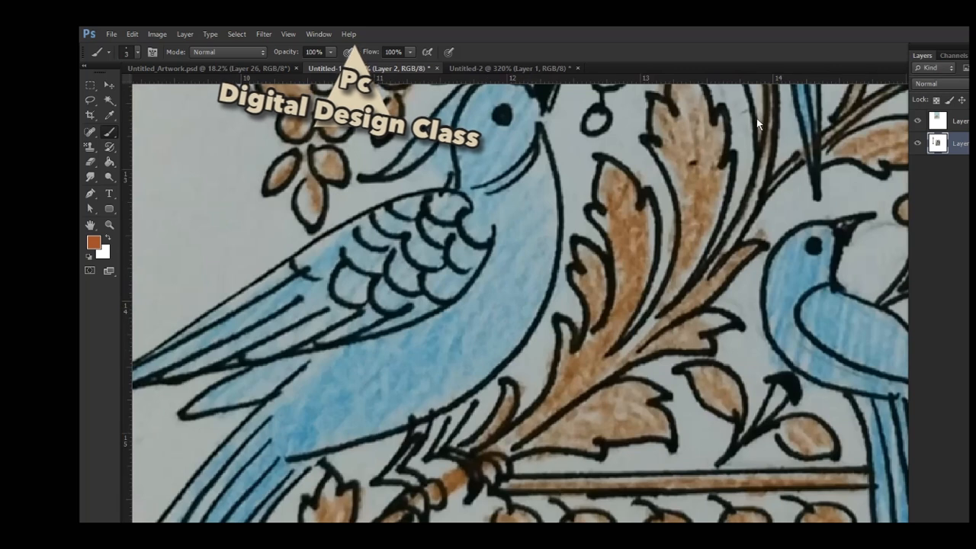
{"action": "left_click", "coordinate": [917, 143]}
{"action": "left_click", "coordinate": [918, 143]}
- Trace the large blue bird's body below the wing with a closed Pen tool path and convert it to a selection
{"action": "key", "text": "p"}
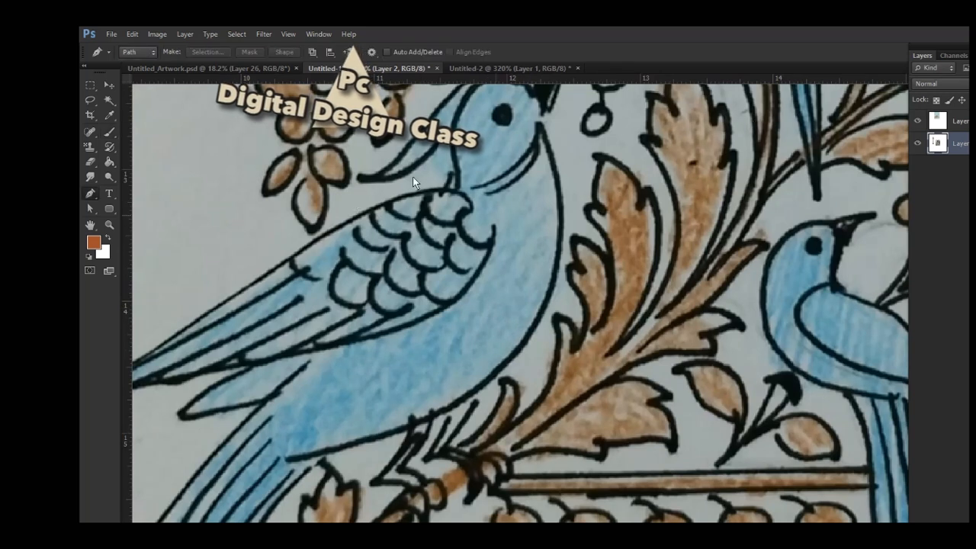
{"action": "left_click", "coordinate": [497, 198]}
{"action": "left_click_drag", "start_coordinate": [447, 305], "coordinate": [388, 340]}
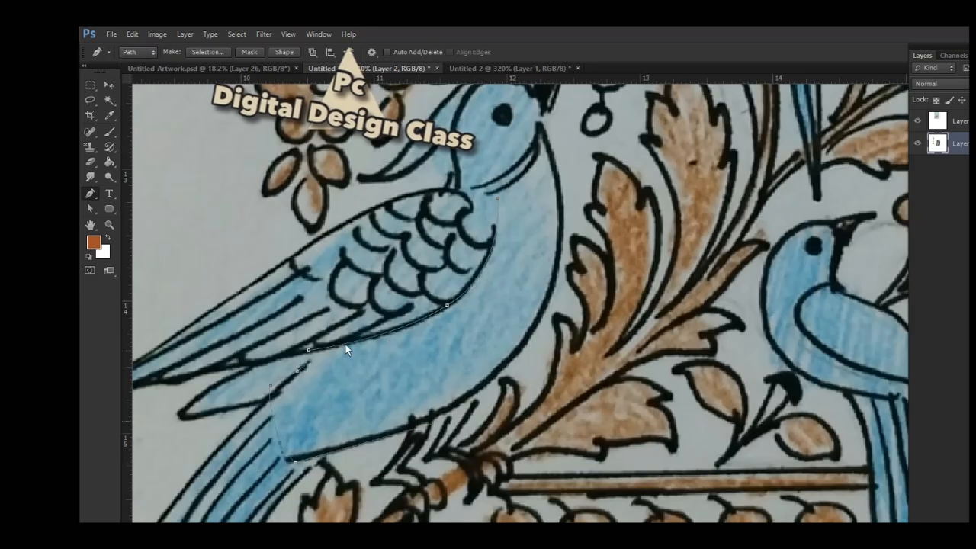
{"action": "left_click_drag", "start_coordinate": [444, 231], "coordinate": [467, 158]}
{"action": "left_click_drag", "start_coordinate": [449, 118], "coordinate": [448, 110]}
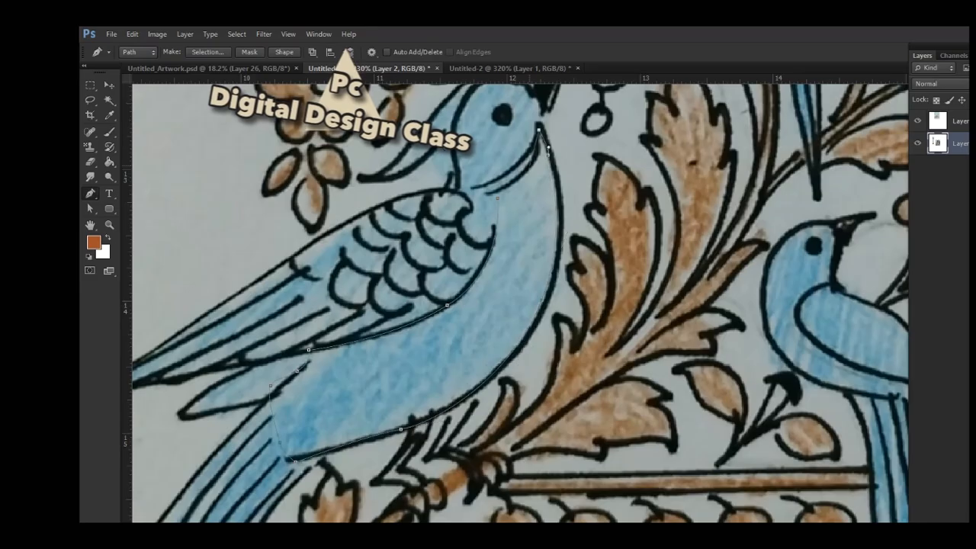
{"action": "left_click", "coordinate": [531, 165]}
{"action": "key", "text": "ctrl+Return"}
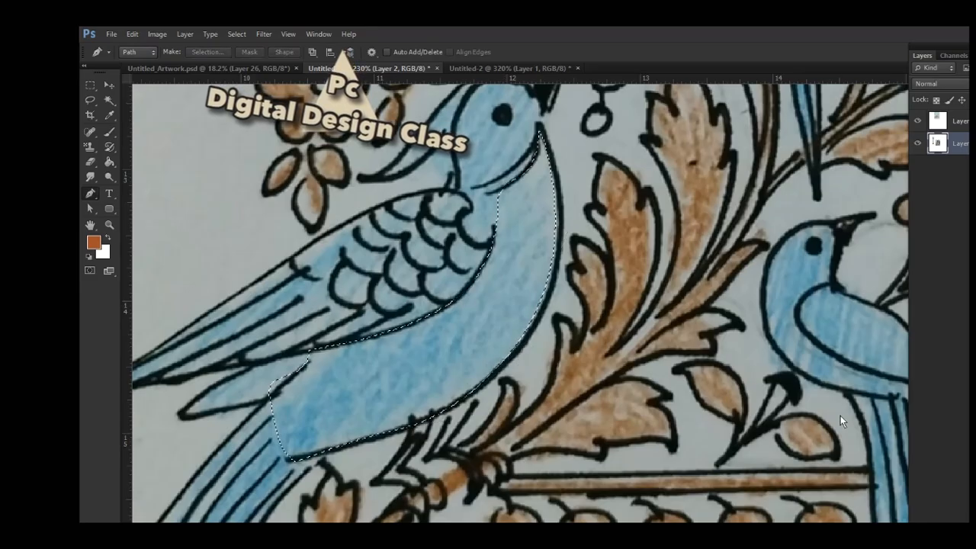
- Add a new layer, sample the bird's blue with the Eyedropper, and darken the foreground colour to #3c7485
{"action": "key", "text": "ctrl+shift+alt+n"}
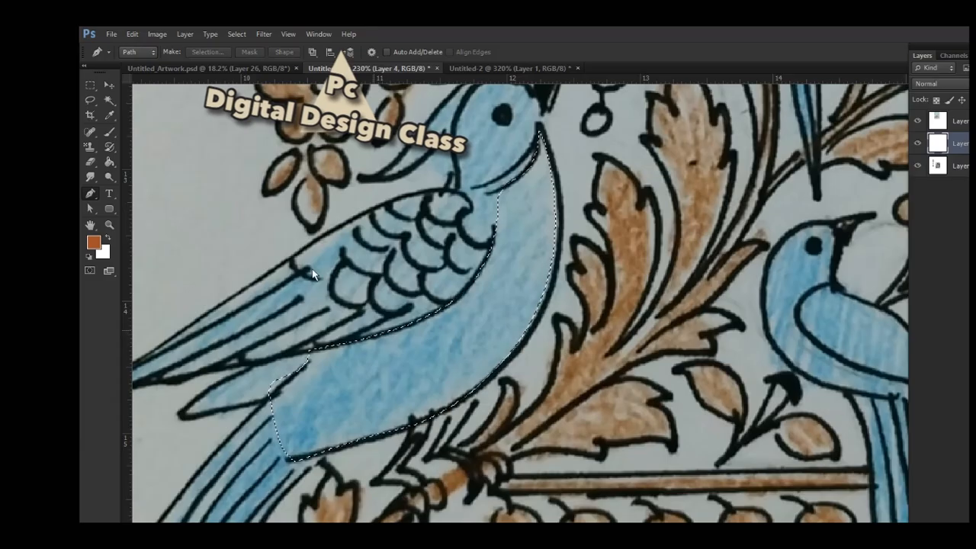
{"action": "key", "text": "i"}
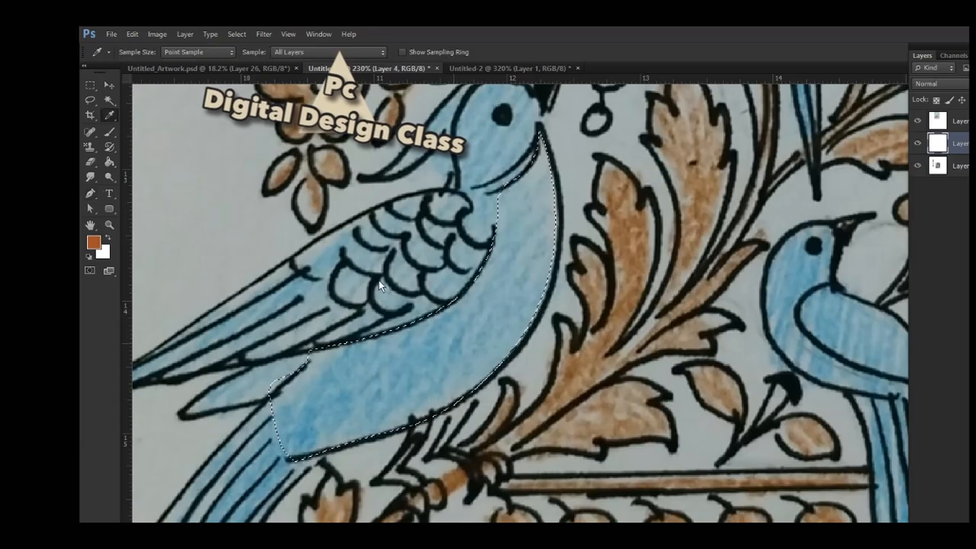
{"action": "left_click", "coordinate": [378, 279]}
{"action": "left_click", "coordinate": [93, 242]}
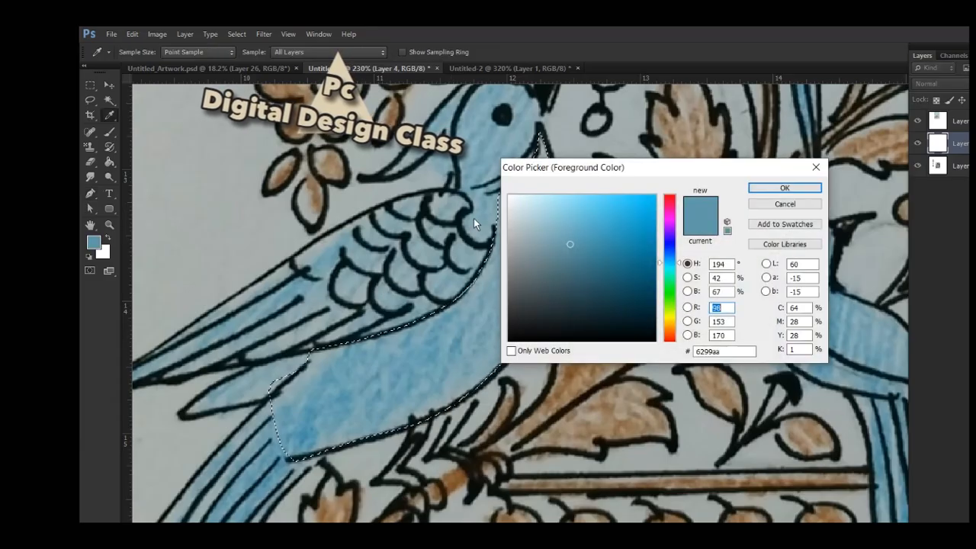
{"action": "left_click", "coordinate": [483, 215]}
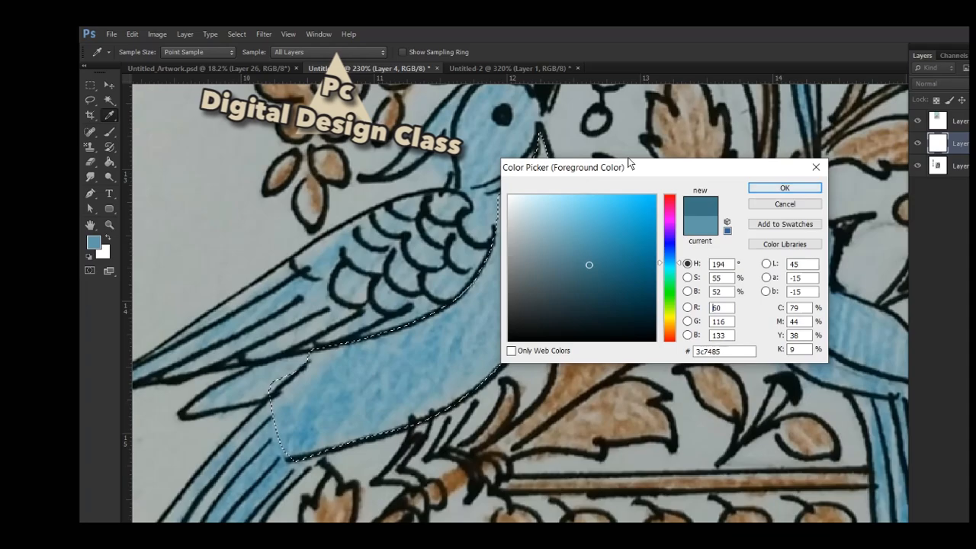
{"action": "left_click", "coordinate": [785, 188]}
- Enlarge the soft brush to 70 pixels and paint the teal blue inside the body selection, along the edge beneath the wing
{"action": "key", "text": "b"}
{"action": "key", "text": "bracketright"}
{"action": "key", "text": "bracketright"}
{"action": "key", "text": "bracketright"}
{"action": "key", "text": "bracketright"}
{"action": "key", "text": "bracketright"}
{"action": "key", "text": "bracketright"}
{"action": "key", "text": "bracketright"}
{"action": "key", "text": "bracketright"}
{"action": "key", "text": "bracketright"}
{"action": "key", "text": "bracketright"}
{"action": "key", "text": "bracketright"}
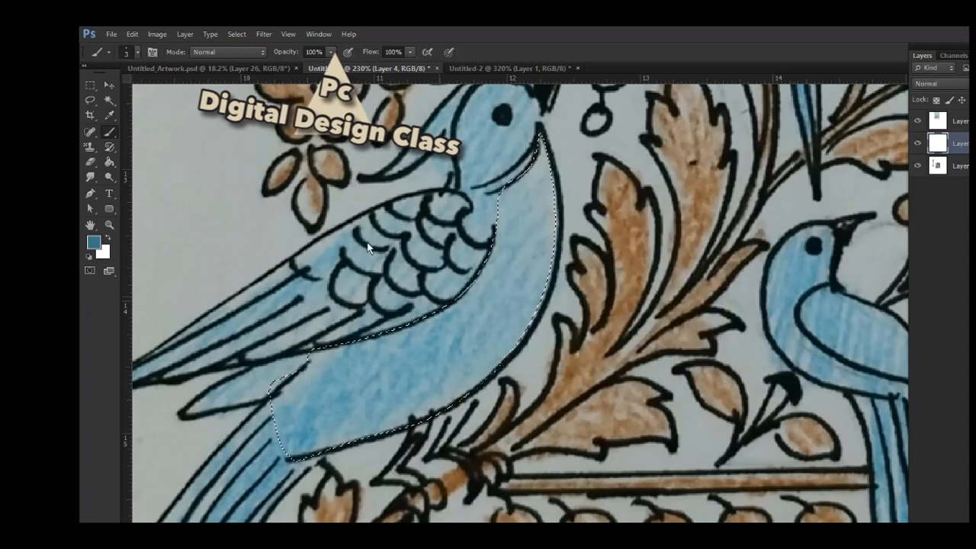
{"action": "key", "text": "bracketright"}
{"action": "key", "text": "bracketright"}
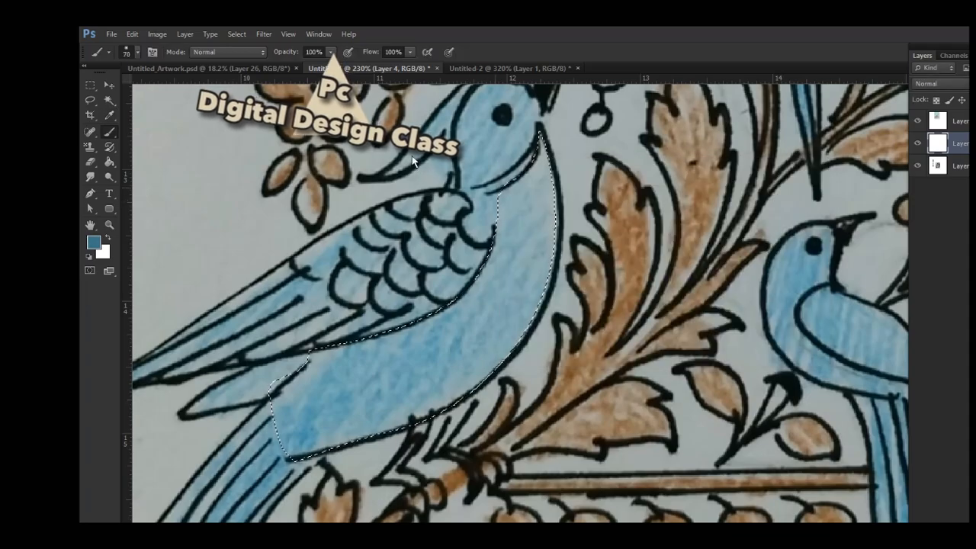
{"action": "mouse_move", "coordinate": [540, 149]}
{"action": "left_mouse_down"}
{"action": "mouse_move", "coordinate": [522, 229]}
{"action": "mouse_move", "coordinate": [457, 313]}
{"action": "mouse_move", "coordinate": [327, 365]}
{"action": "left_mouse_up"}
{"action": "left_click_drag", "start_coordinate": [269, 292], "coordinate": [214, 311]}
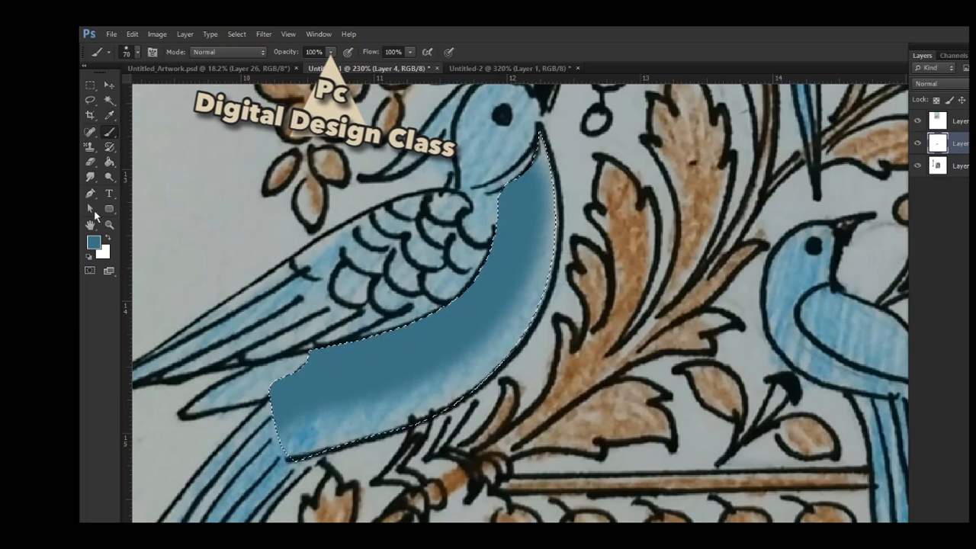
- Set the foreground colour to the darker blue #245463 and shade the body along the wing edge
{"action": "left_click", "coordinate": [93, 241]}
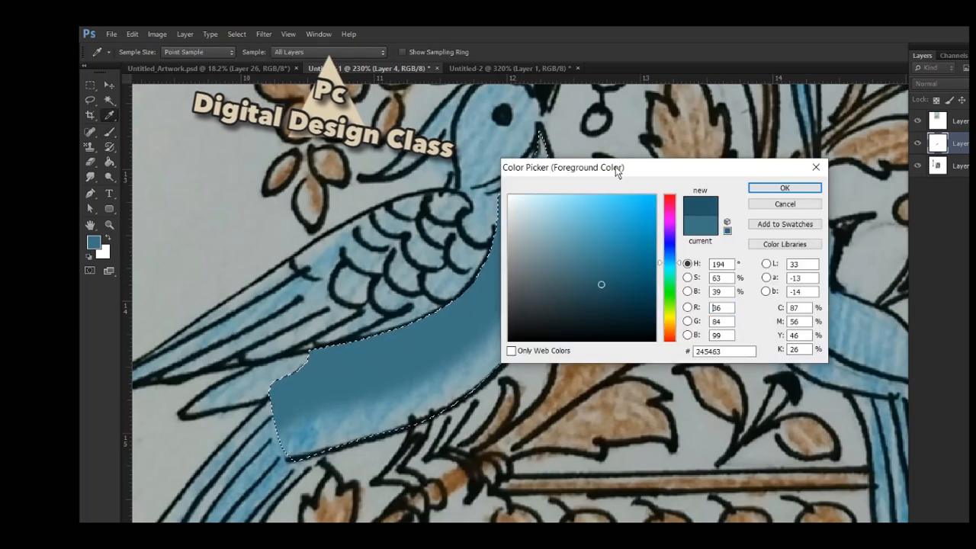
{"action": "left_click", "coordinate": [784, 187]}
{"action": "left_click_drag", "start_coordinate": [534, 168], "coordinate": [468, 297]}
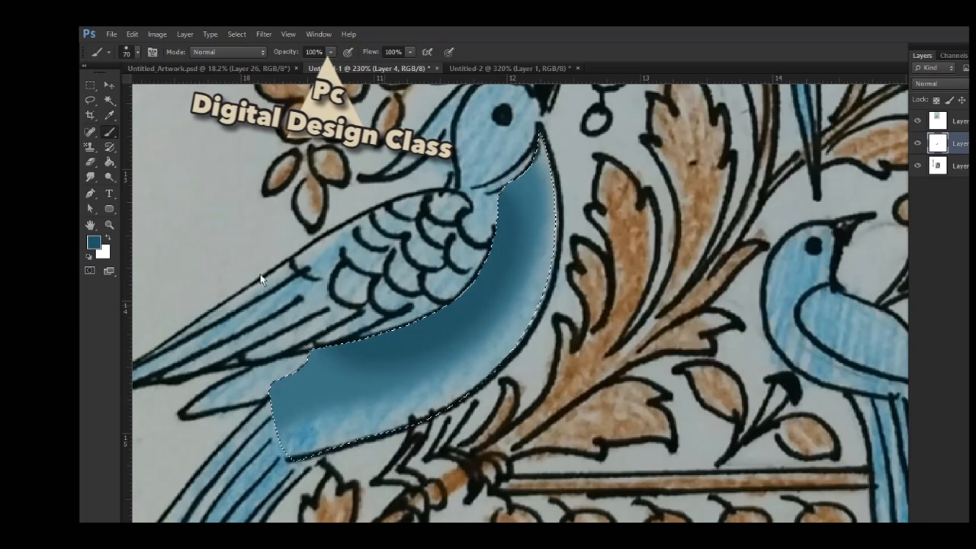
- Darken the foreground colour to deep navy, deepen the shadow beside the wing, and undo and redo the stroke to compare
{"action": "left_click", "coordinate": [93, 241]}
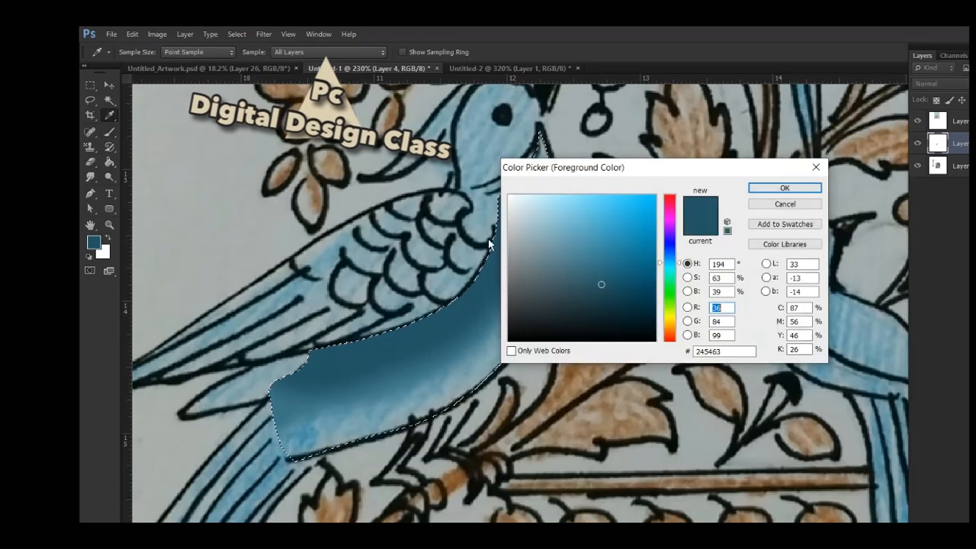
{"action": "left_click", "coordinate": [616, 308]}
{"action": "left_click", "coordinate": [785, 188]}
{"action": "mouse_move", "coordinate": [527, 171]}
{"action": "left_mouse_down"}
{"action": "mouse_move", "coordinate": [499, 255]}
{"action": "mouse_move", "coordinate": [297, 358]}
{"action": "left_mouse_up"}
{"action": "key", "text": "ctrl+z"}
{"action": "key", "text": "ctrl+z"}
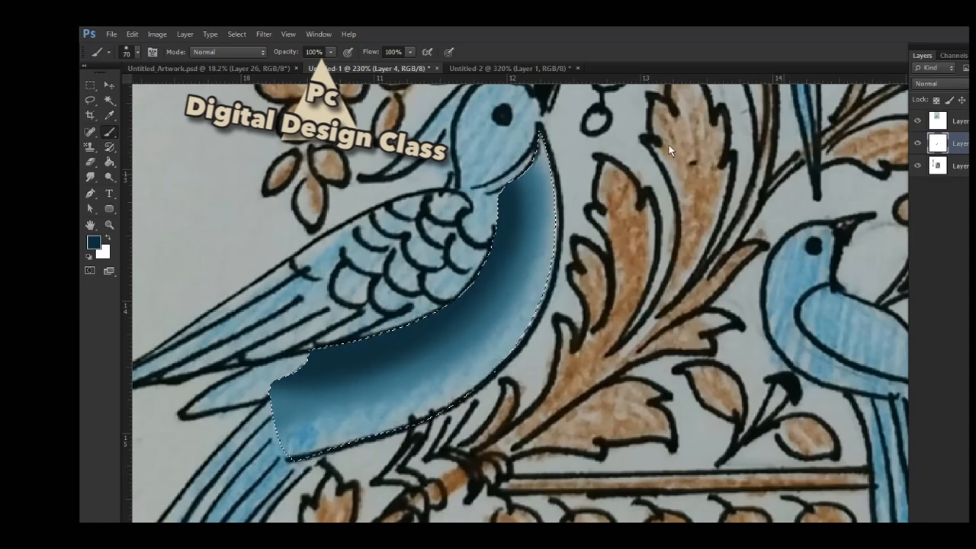
- Undo and redo the last shading stroke for comparison, and clear the bird body selection
{"action": "key", "text": "ctrl+z"}
{"action": "key", "text": "ctrl+z"}
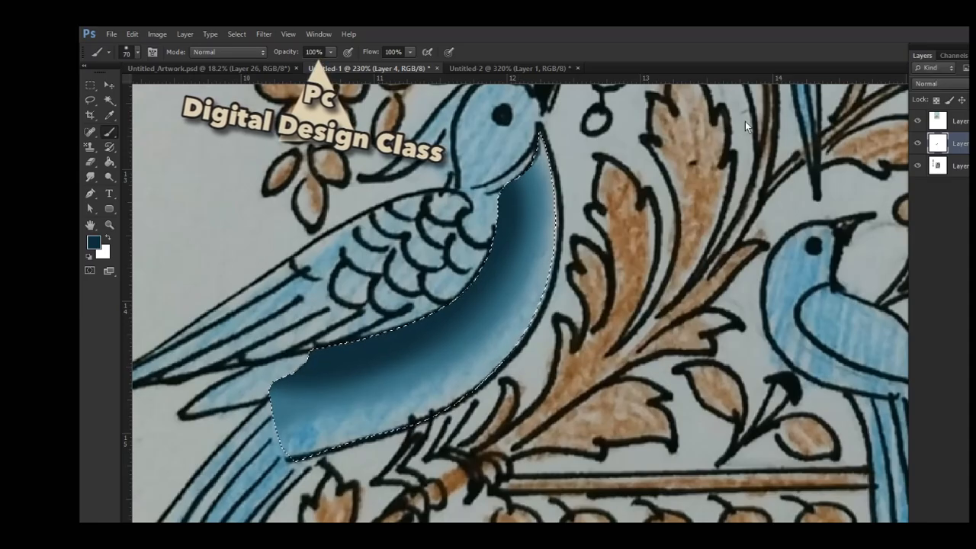
{"action": "key", "text": "ctrl+d"}
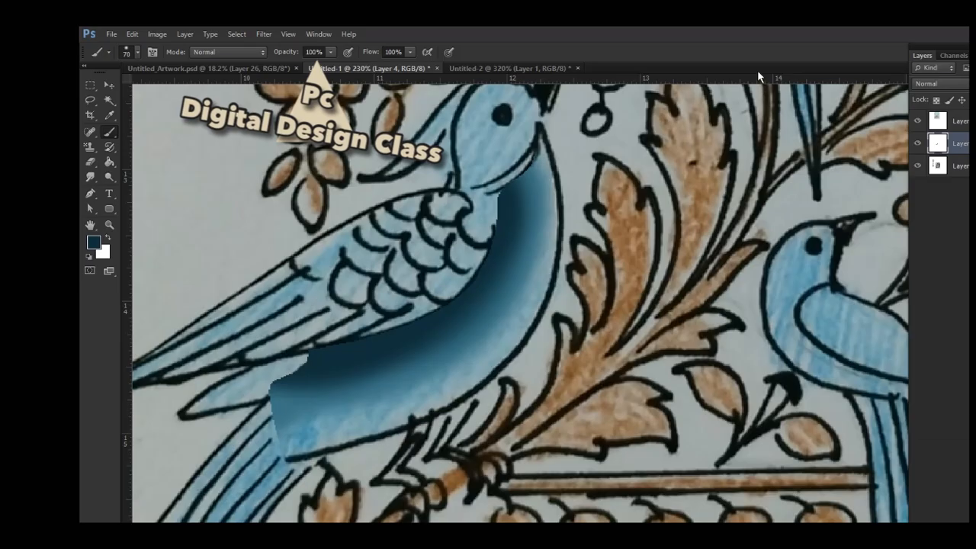
- Try the Color and Multiply blend modes on the bird's shading layer
{"action": "left_click", "coordinate": [934, 84]}
{"action": "left_click", "coordinate": [934, 441]}
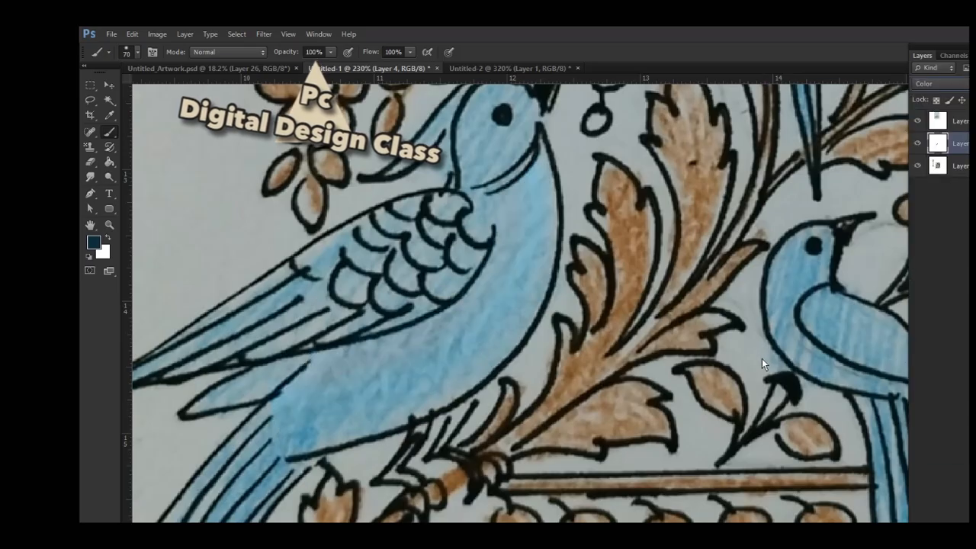
{"action": "left_click", "coordinate": [934, 83]}
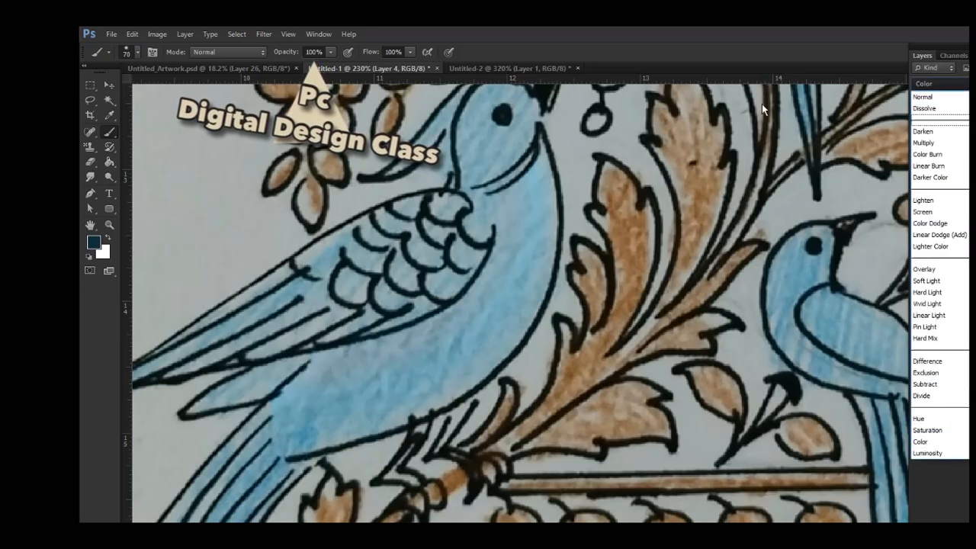
{"action": "left_click", "coordinate": [934, 143]}
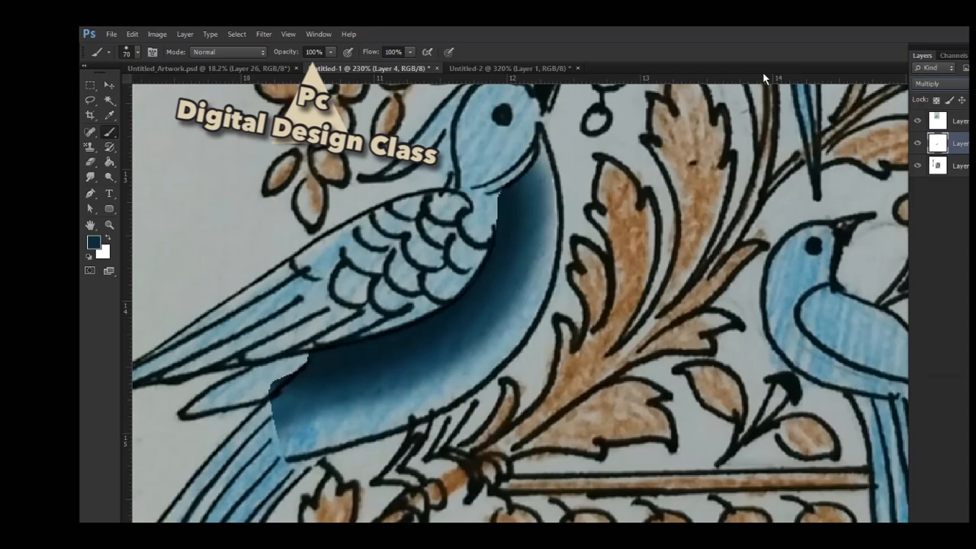
- Cycle the shading layer through further blend modes, including Dissolve, Color Burn, Screen, Soft Light and Color, to compare their effects
{"action": "key", "text": "alt+Down"}
{"action": "key", "text": "n"}
{"action": "key", "text": "Return"}
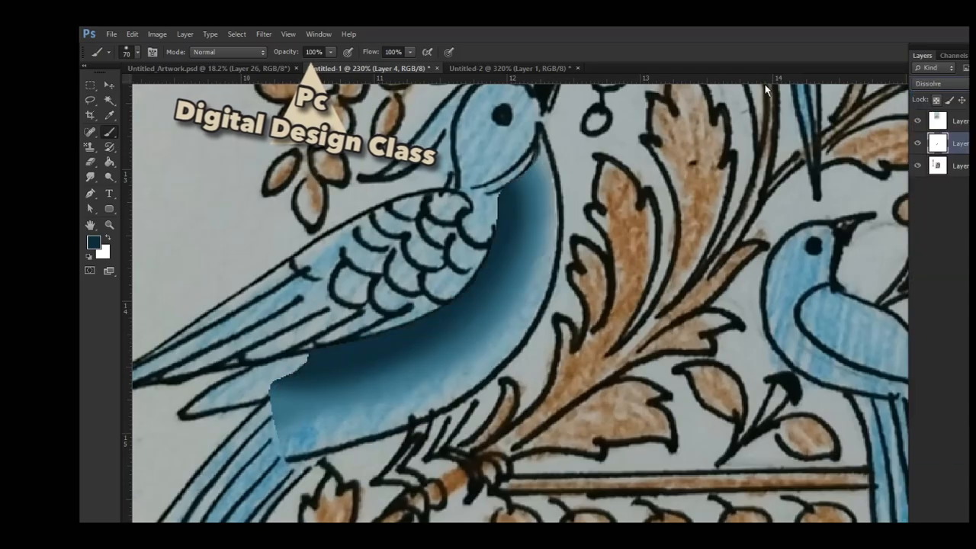
{"action": "key", "text": "Down"}
{"action": "key", "text": "Down"}
{"action": "key", "text": "Down"}
{"action": "key", "text": "Down"}
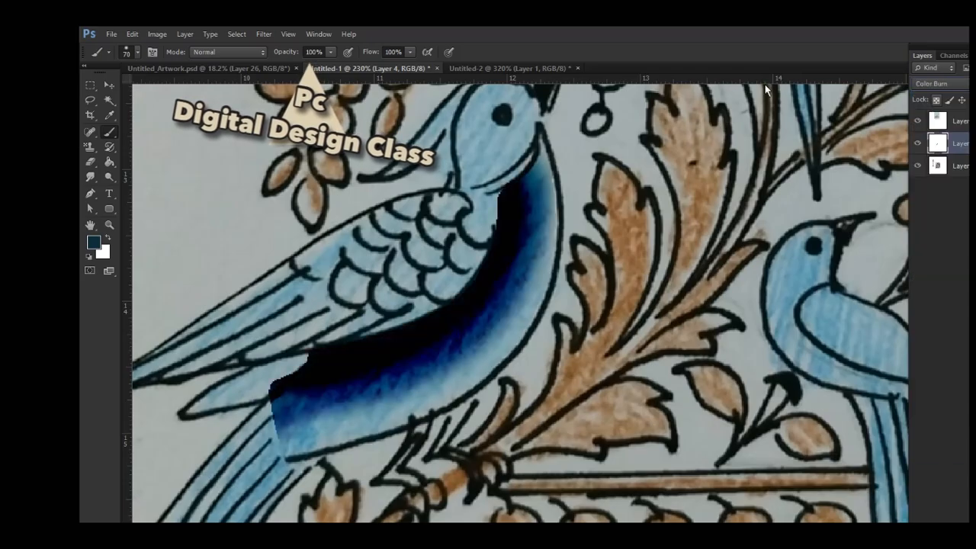
{"action": "key", "text": "Down"}
{"action": "key", "text": "Down"}
{"action": "key", "text": "Down"}
{"action": "key", "text": "Down"}
{"action": "key", "text": "Down"}
{"action": "key", "text": "Down"}
{"action": "key", "text": "Down"}
{"action": "key", "text": "Down"}
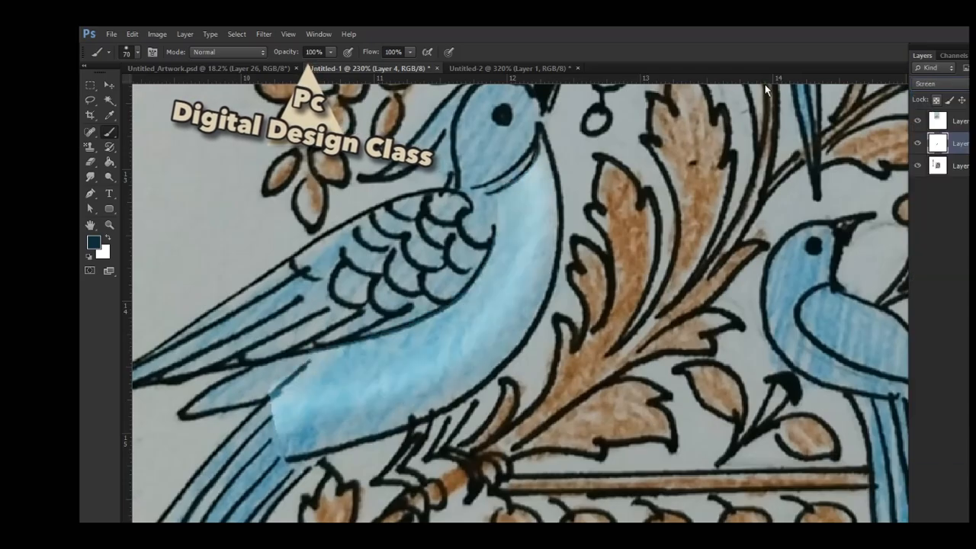
{"action": "key", "text": "Down"}
{"action": "key", "text": "Down"}
{"action": "key", "text": "Down"}
{"action": "key", "text": "Down"}
{"action": "key", "text": "Down"}
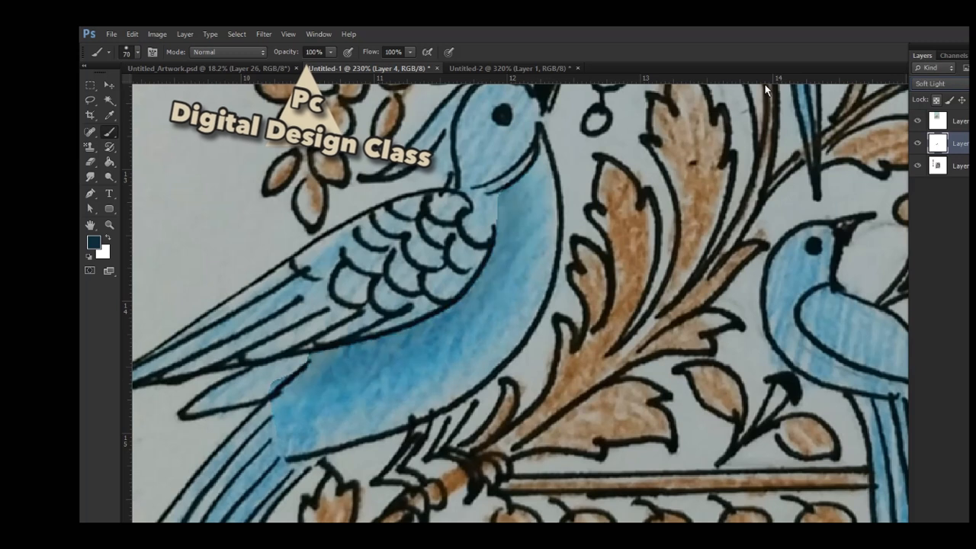
{"action": "key", "text": "Down"}
{"action": "key", "text": "Down"}
{"action": "key", "text": "Down"}
{"action": "key", "text": "Down"}
{"action": "key", "text": "Down"}
{"action": "key", "text": "Down"}
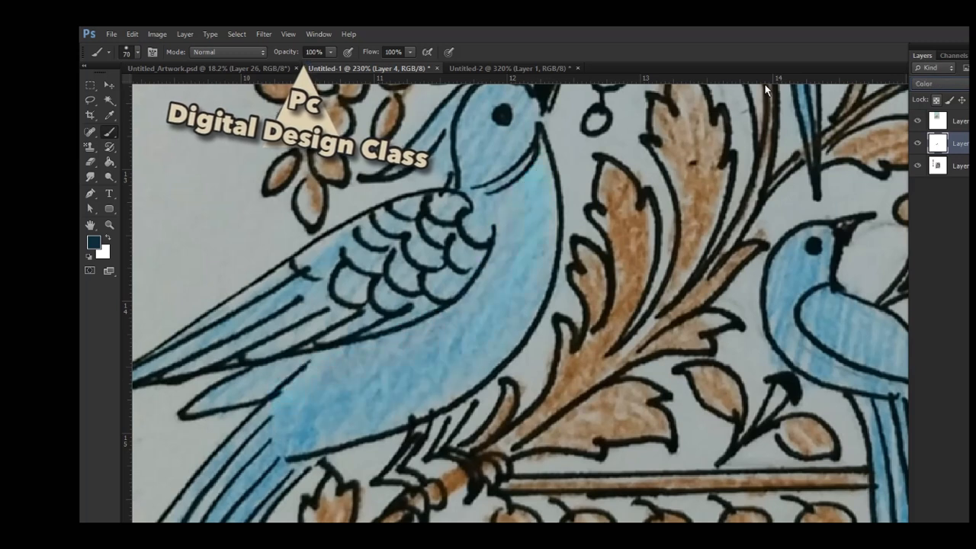
{"action": "key", "text": "Down"}
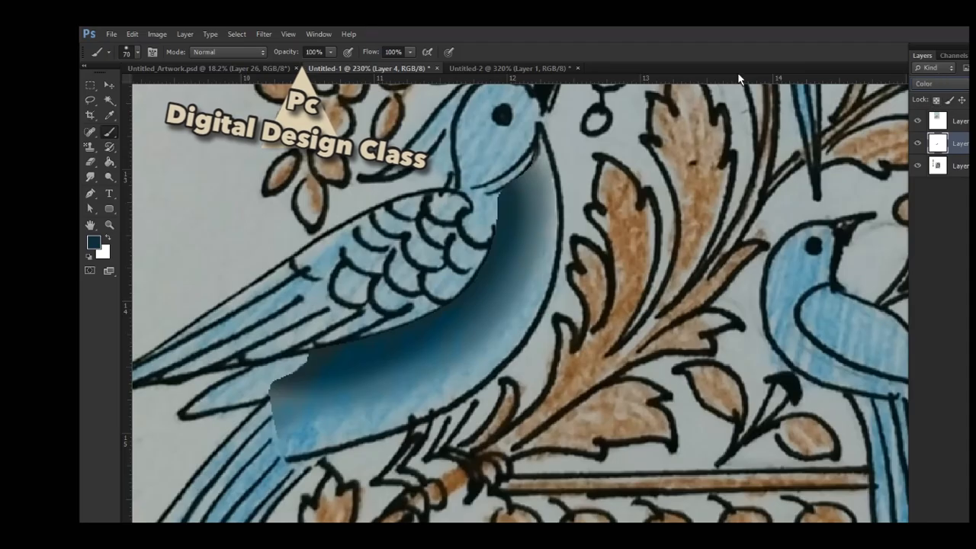
- Return the shading layer's blend mode to Normal and try a lower layer opacity
{"action": "left_click", "coordinate": [936, 83]}
{"action": "left_click", "coordinate": [935, 97]}
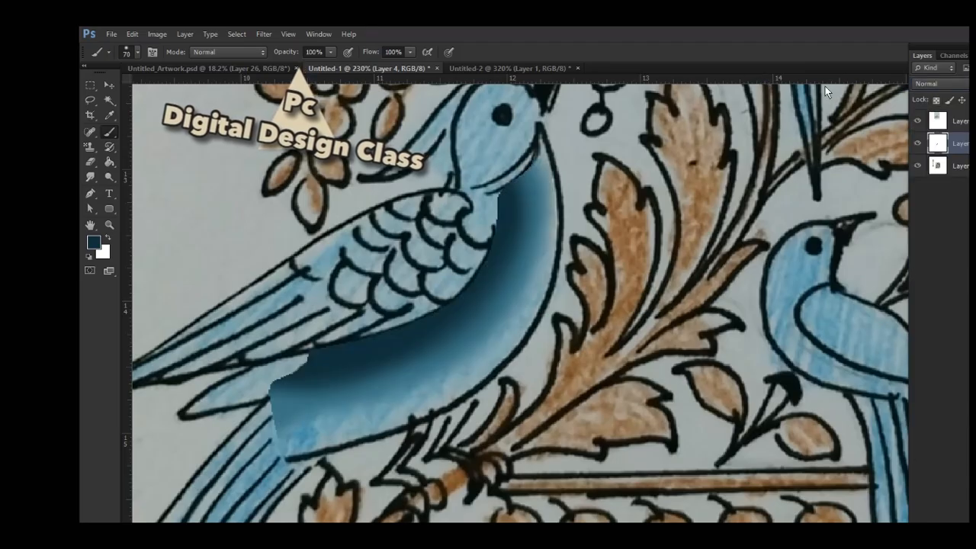
{"action": "key", "text": "5"}
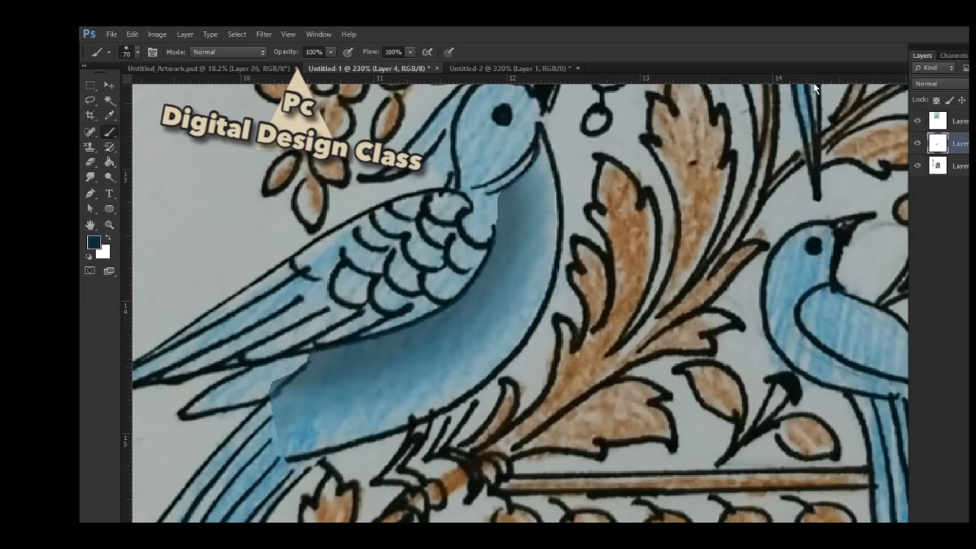
{"action": "key", "text": "ctrl+z"}
- Set the shading layer's blend mode to Multiply and compare full with reduced layer opacity, keeping the reduced opacity
{"action": "left_click", "coordinate": [936, 83]}
{"action": "key", "text": "Down"}
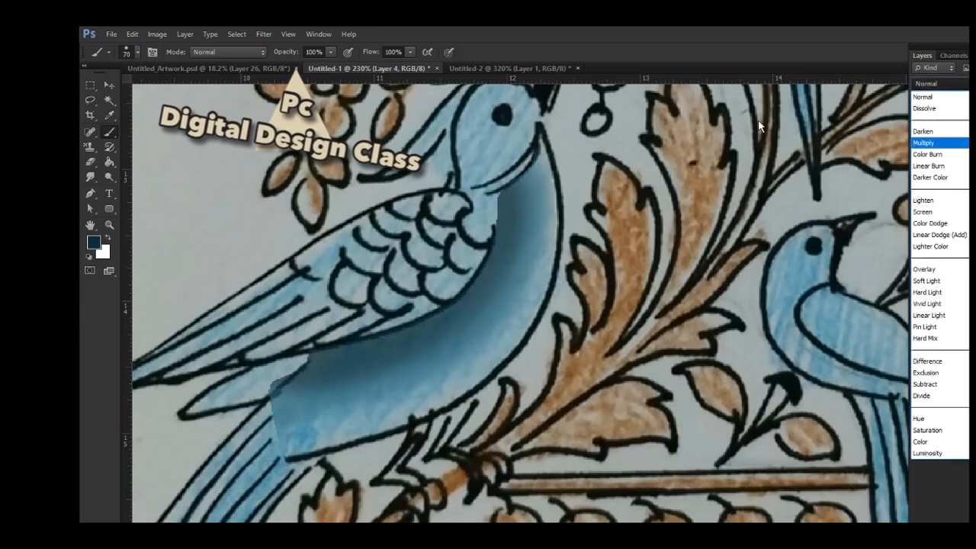
{"action": "key", "text": "Return"}
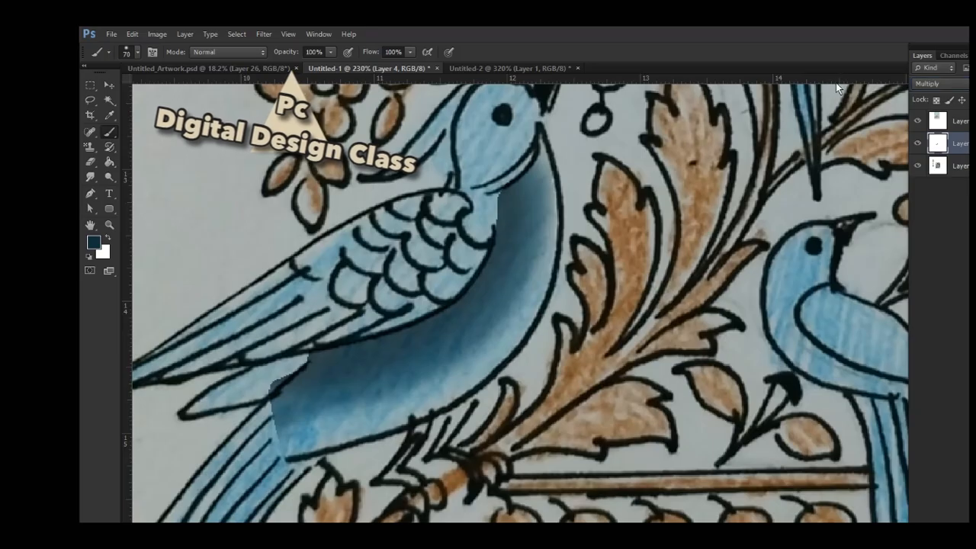
{"action": "key", "text": "ctrl+z"}
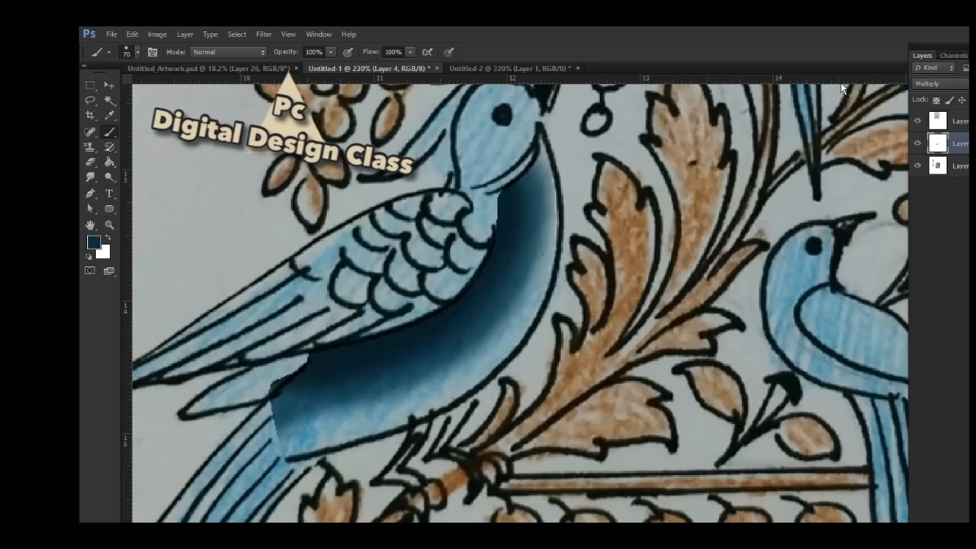
{"action": "key", "text": "ctrl+z"}
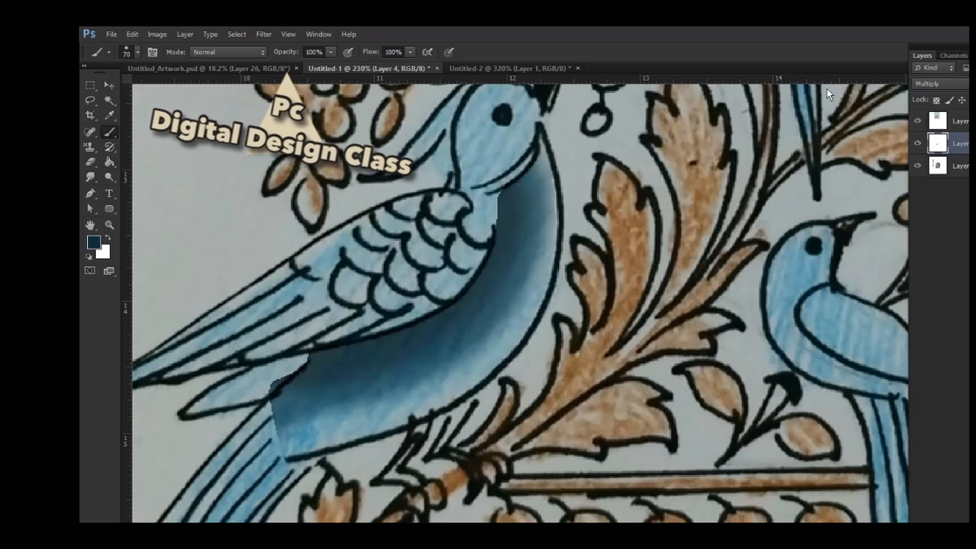
- Trace the two left petals of the brown flower beside the bird with a Pen path and convert it to a selection
{"action": "key", "text": "ctrl+minus"}
{"action": "key", "text": "ctrl+minus"}
{"action": "key", "text": "ctrl+minus"}
{"action": "key", "text": "ctrl+minus"}
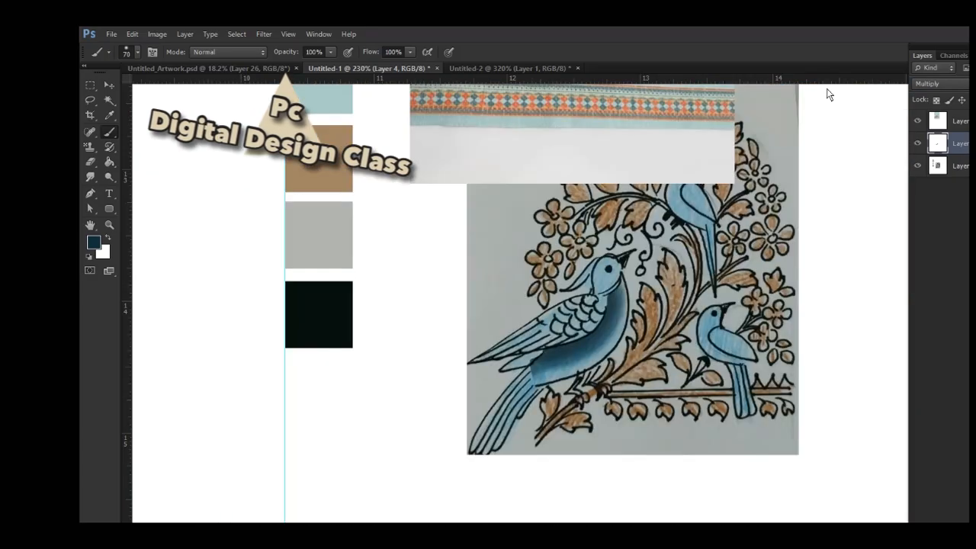
{"action": "left_click_drag", "start_coordinate": [460, 213], "coordinate": [523, 257]}
{"action": "scroll", "coordinate": [526, 263], "scroll_direction": "up", "scroll_amount": 3}
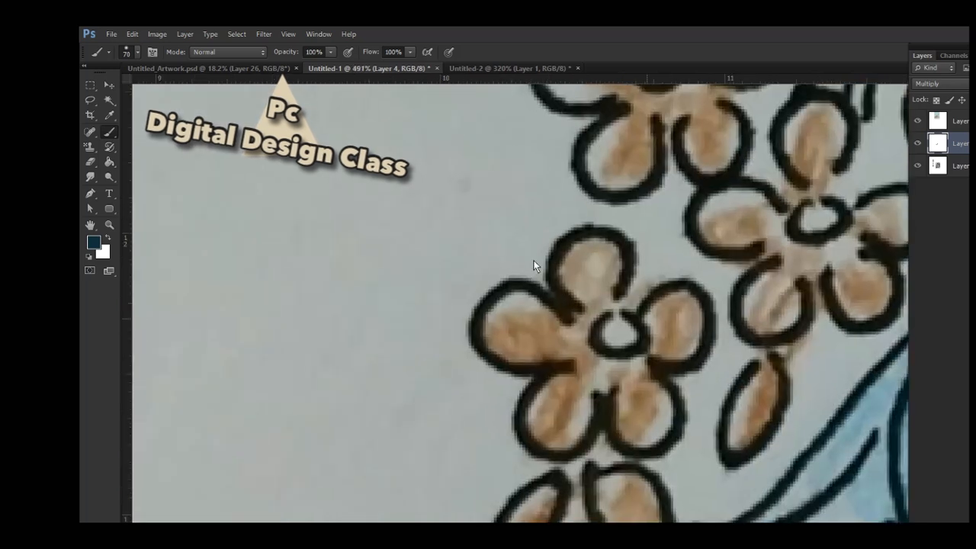
{"action": "key", "text": "p"}
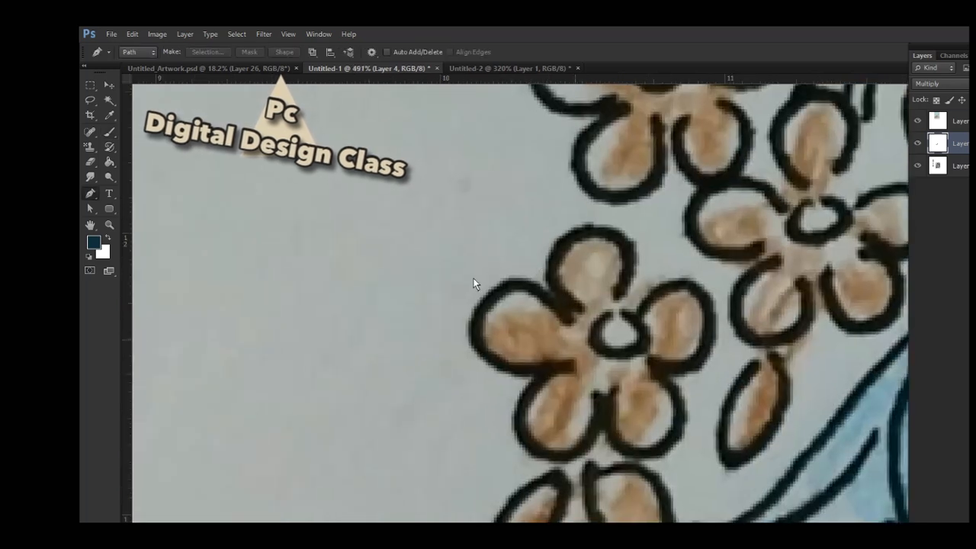
{"action": "scroll", "coordinate": [457, 279], "scroll_direction": "up", "scroll_amount": 2}
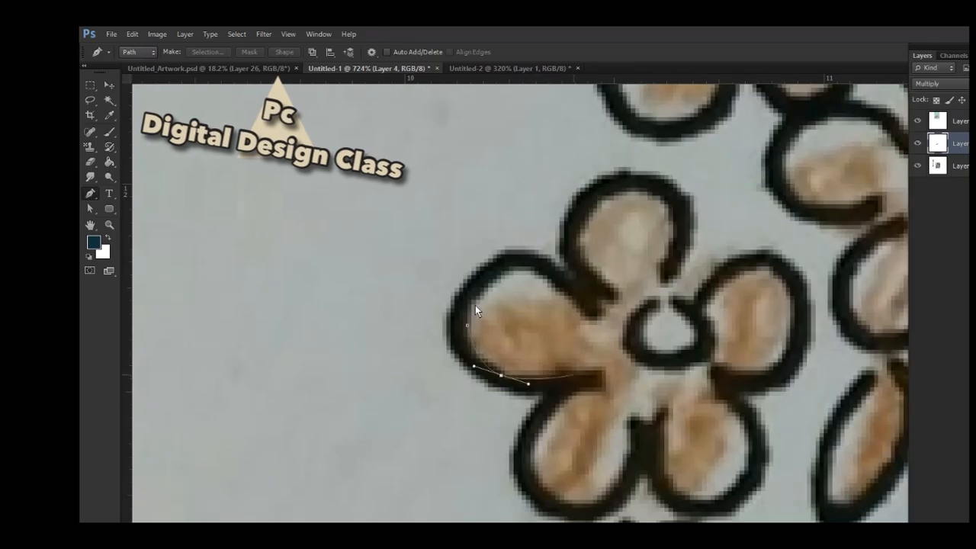
{"action": "left_click_drag", "start_coordinate": [547, 421], "coordinate": [531, 459]}
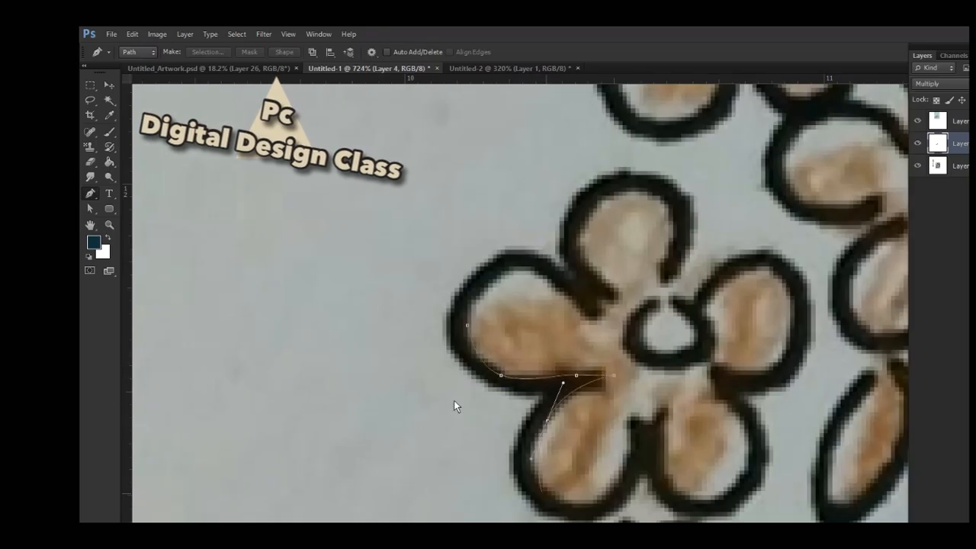
{"action": "left_click_drag", "start_coordinate": [632, 420], "coordinate": [628, 358]}
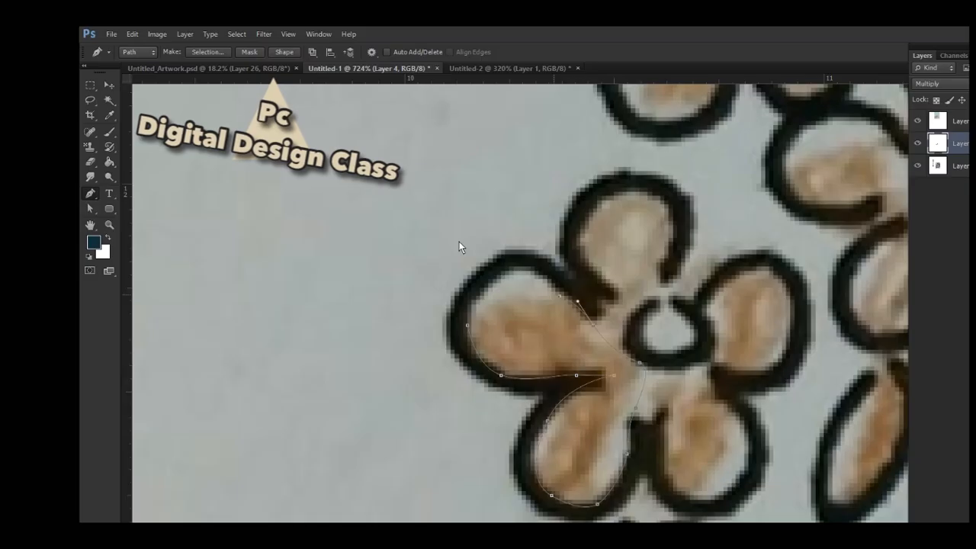
{"action": "key", "text": "ctrl+Return"}
- Set the foreground colour to a dark brown using the Eyedropper, and leave the layer style settings unchanged
{"action": "key", "text": "i"}
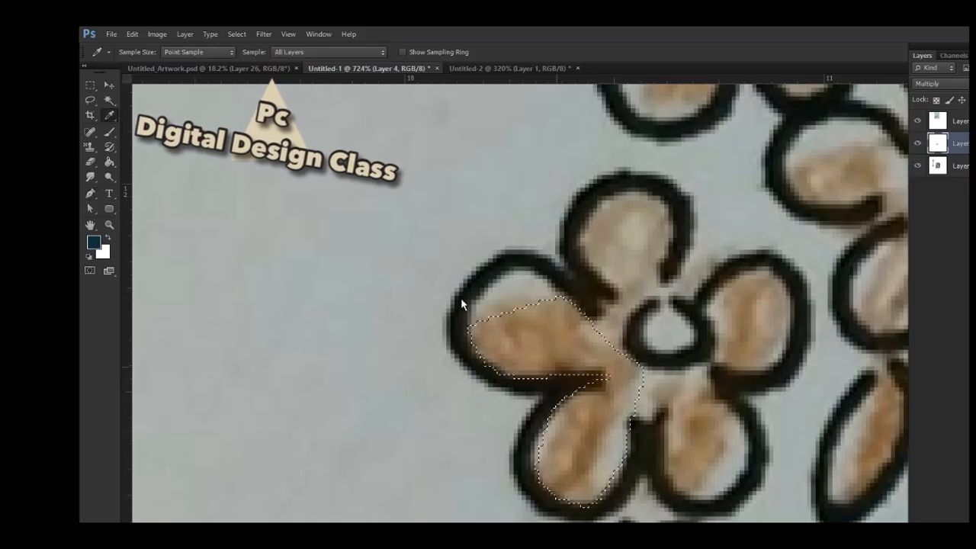
{"action": "left_click", "coordinate": [461, 297]}
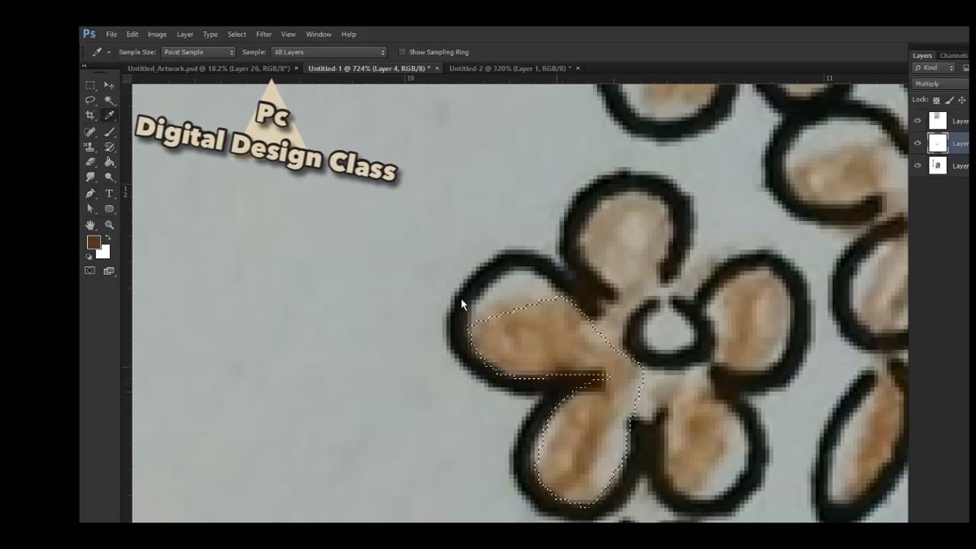
{"action": "double_click", "coordinate": [747, 119]}
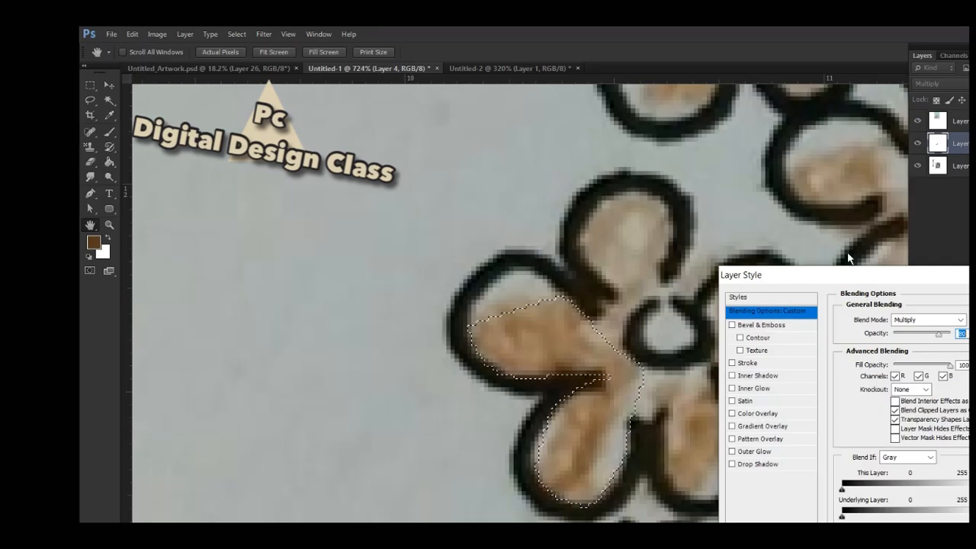
{"action": "key", "text": "Return"}
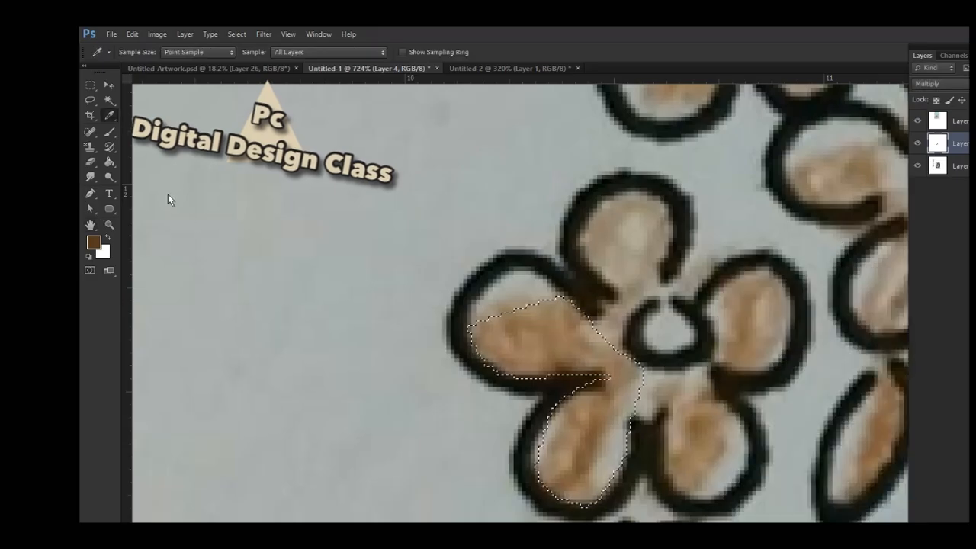
- Reduce the soft brush to 20 pixels and paint brown shading inside the selected petals
{"action": "left_click", "coordinate": [109, 131]}
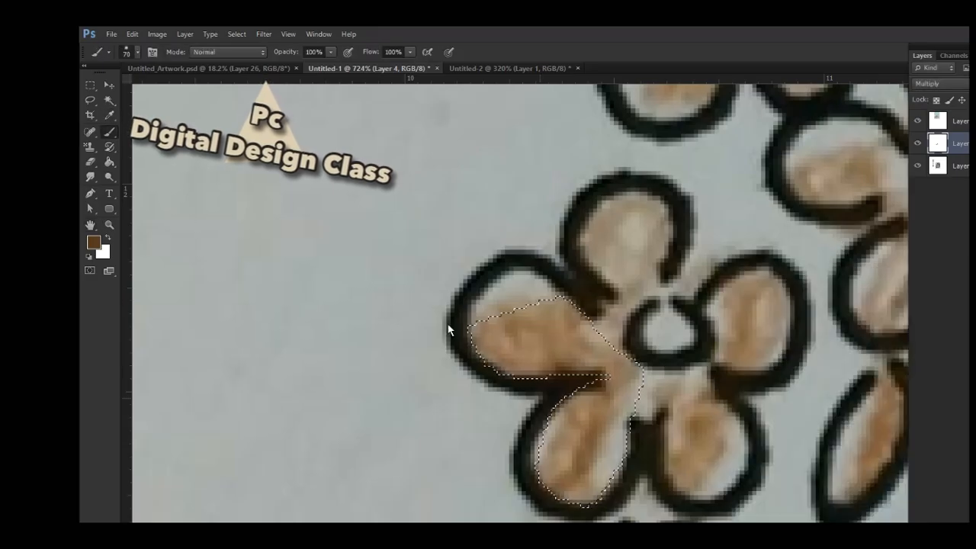
{"action": "key", "text": "bracketleft"}
{"action": "key", "text": "bracketleft"}
{"action": "key", "text": "bracketleft"}
{"action": "key", "text": "bracketleft"}
{"action": "key", "text": "bracketleft"}
{"action": "key", "text": "bracketleft"}
{"action": "key", "text": "bracketleft"}
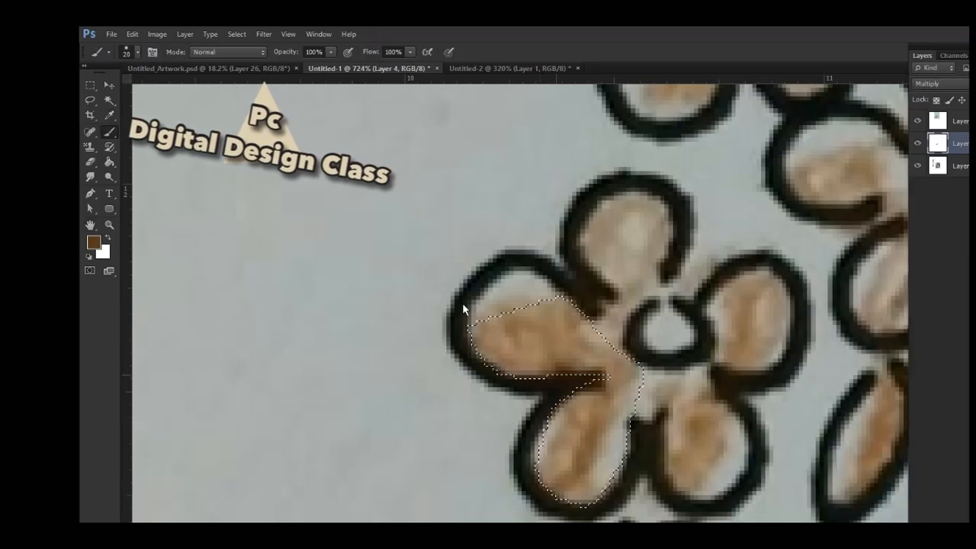
{"action": "left_click", "coordinate": [558, 360]}
{"action": "mouse_move", "coordinate": [419, 307]}
{"action": "left_mouse_down"}
{"action": "mouse_move", "coordinate": [447, 324]}
{"action": "mouse_move", "coordinate": [435, 392]}
{"action": "mouse_move", "coordinate": [450, 335]}
{"action": "mouse_move", "coordinate": [410, 329]}
{"action": "left_mouse_up"}
- Reduce the brush to 10 pixels, deepen the petal shading with the darker brown #412b14, and clear the selection
{"action": "key", "text": "bracketleft"}
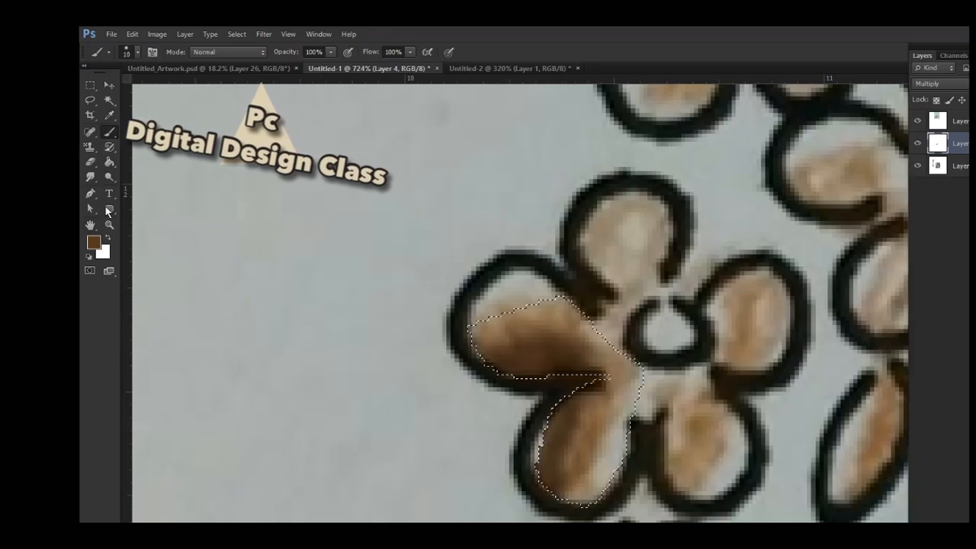
{"action": "left_click", "coordinate": [93, 241]}
{"action": "left_click", "coordinate": [611, 304]}
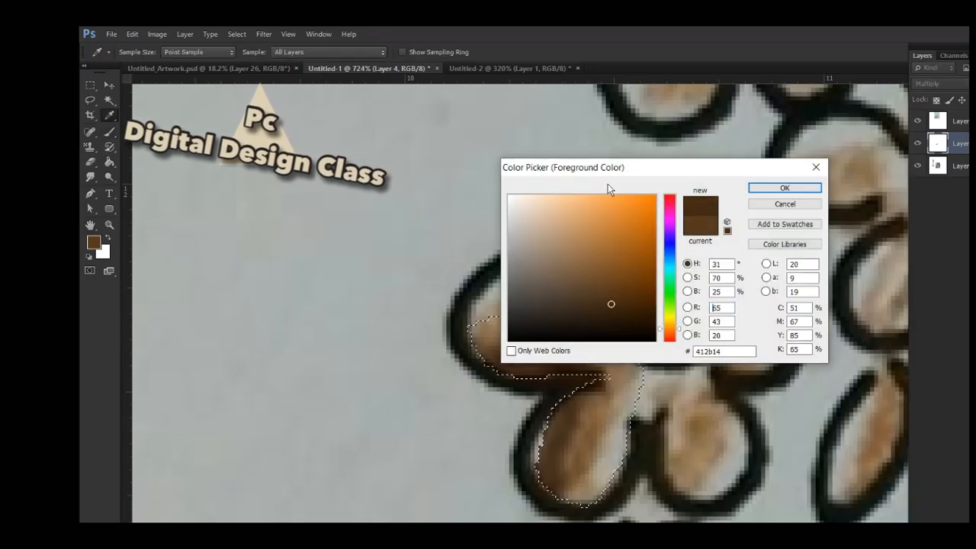
{"action": "key", "text": "Return"}
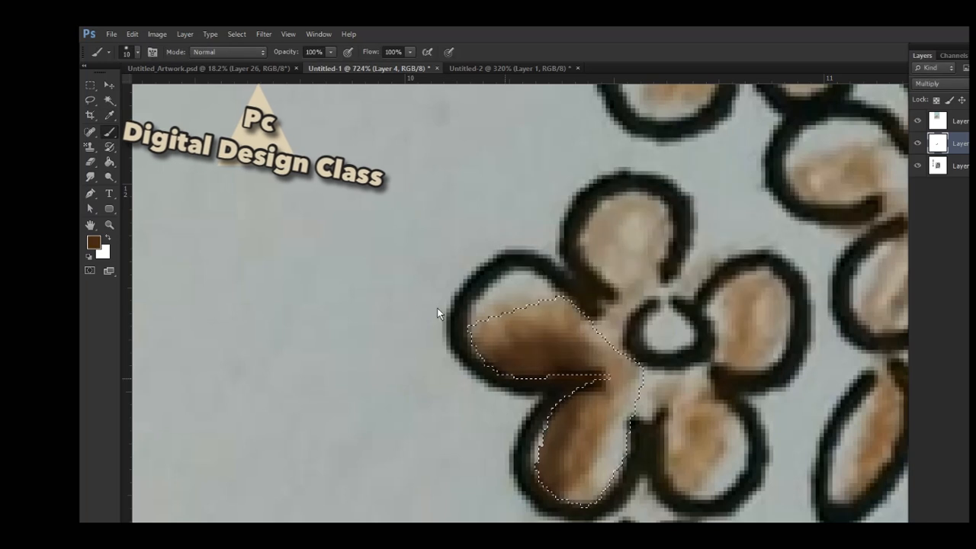
{"action": "key", "text": "ctrl+d"}
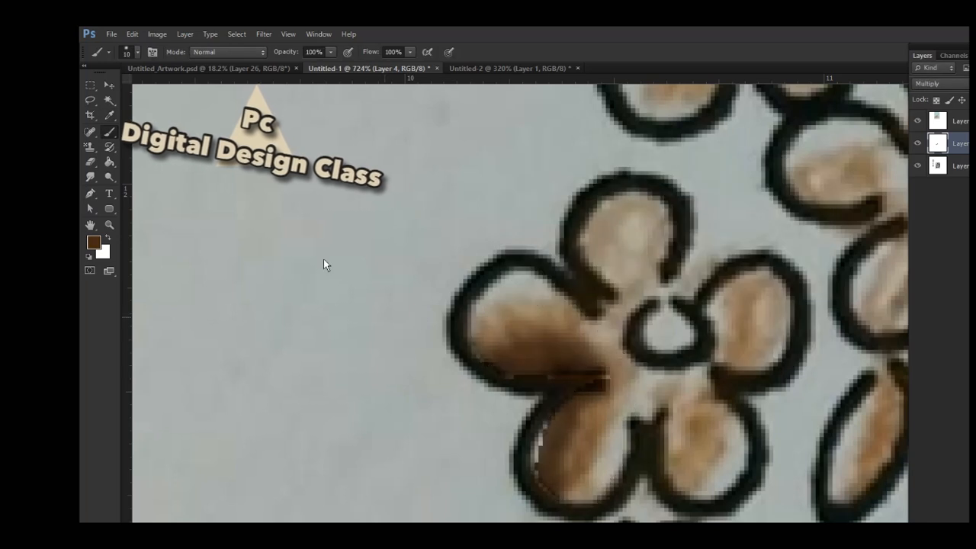
- Zoom out and toggle the shading layer's visibility to compare the artwork with and without shading
{"action": "key", "text": "ctrl+minus"}
{"action": "key", "text": "ctrl+minus"}
{"action": "key", "text": "ctrl+minus"}
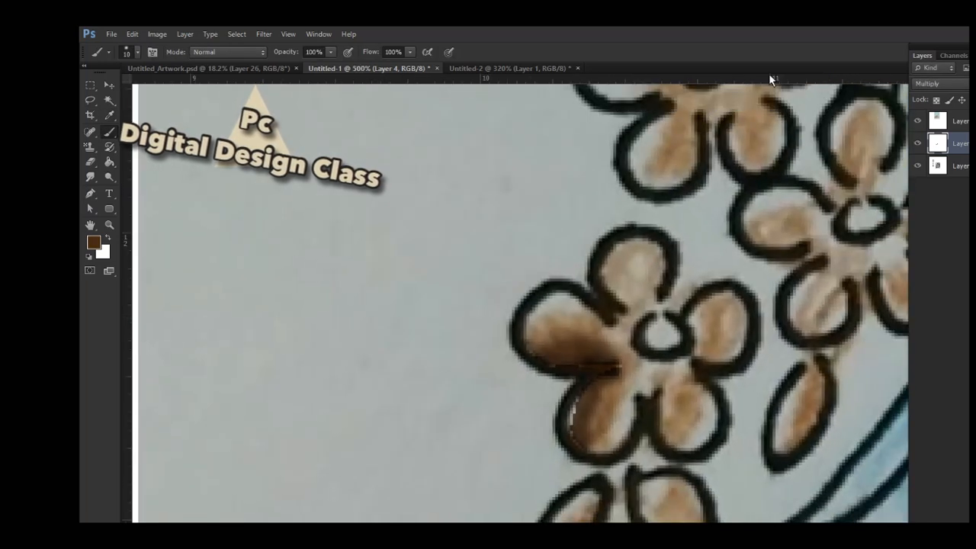
{"action": "left_click", "coordinate": [917, 143]}
{"action": "left_click", "coordinate": [917, 143]}
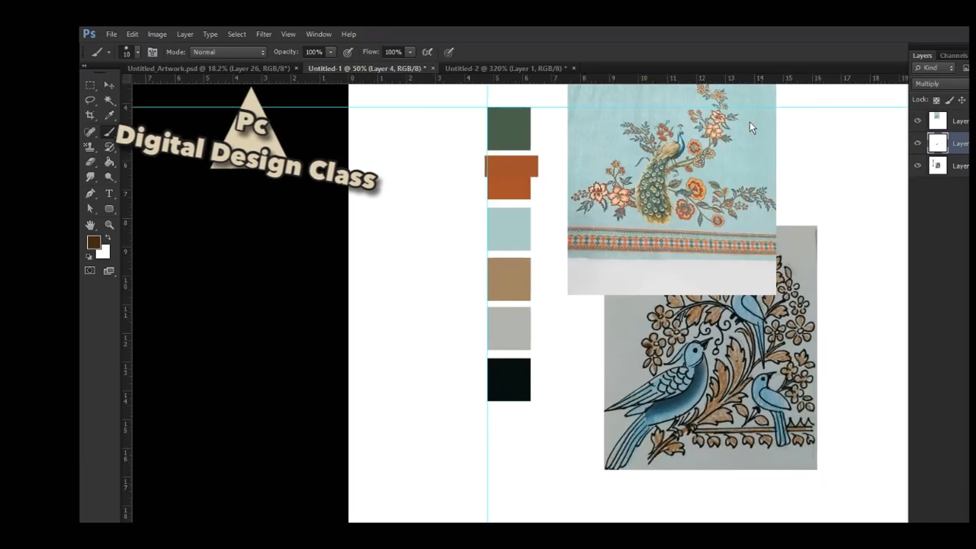
- Trace a closed Pen path along the large bird's upper wing edge and around the empty area beside it, and convert it to a selection
{"action": "key", "text": "m"}
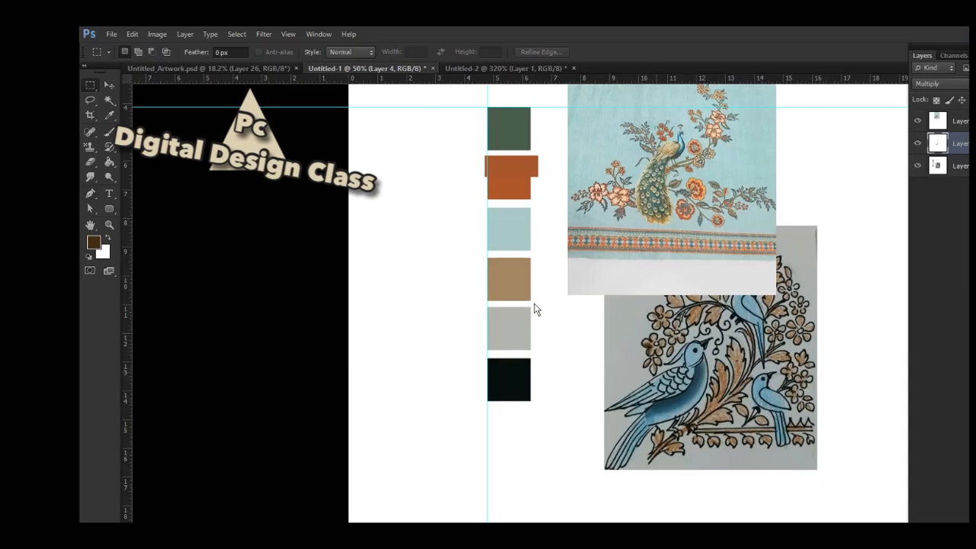
{"action": "scroll", "coordinate": [564, 318], "scroll_direction": "up", "scroll_amount": 5}
{"action": "key", "text": "p"}
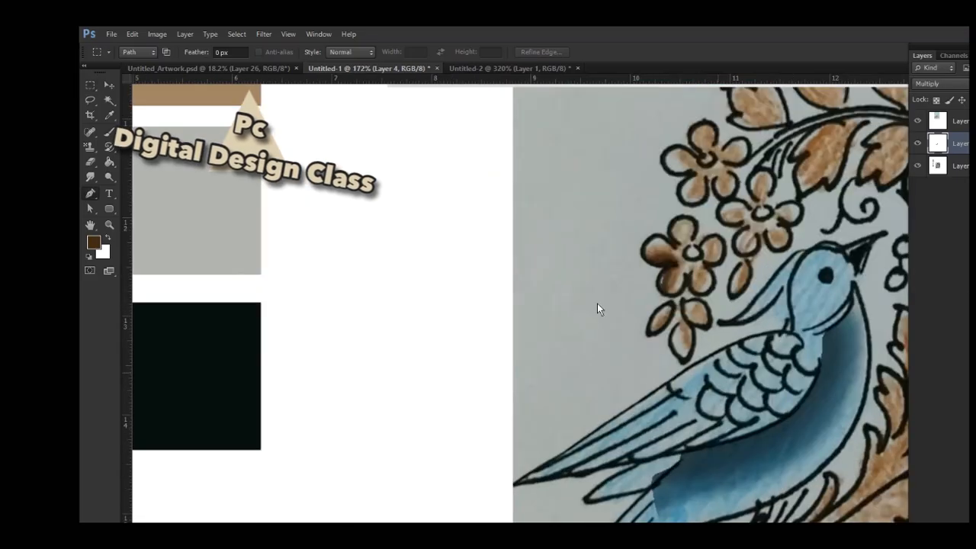
{"action": "left_click", "coordinate": [540, 314]}
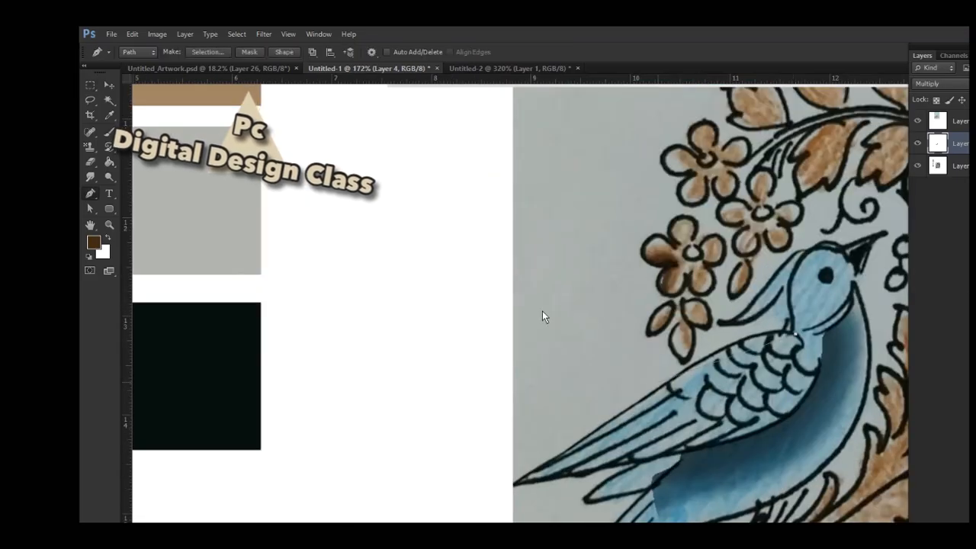
{"action": "left_click", "coordinate": [525, 477]}
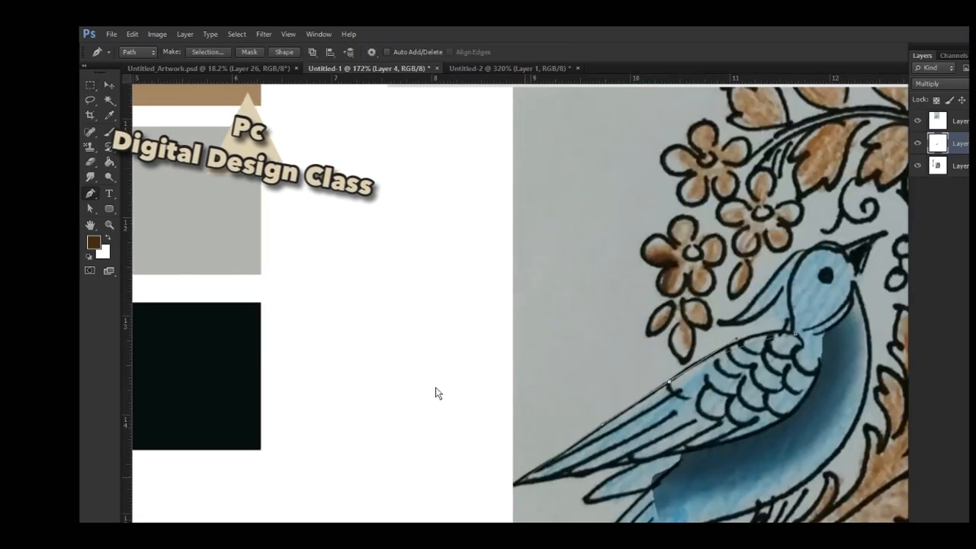
{"action": "left_click_drag", "start_coordinate": [399, 477], "coordinate": [372, 407]}
{"action": "left_click_drag", "start_coordinate": [387, 350], "coordinate": [422, 296]}
{"action": "left_click", "coordinate": [554, 203]}
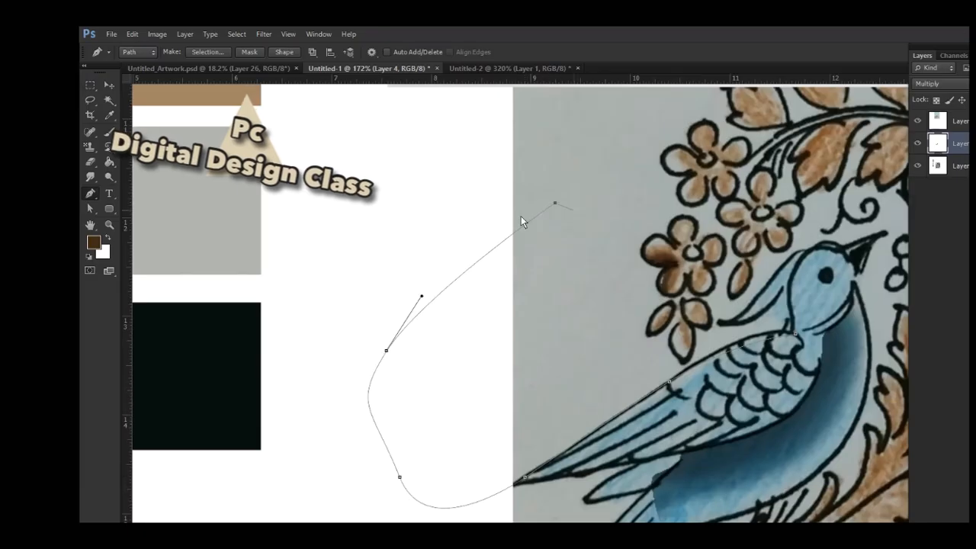
{"action": "left_click", "coordinate": [608, 280], "text": "ctrl"}
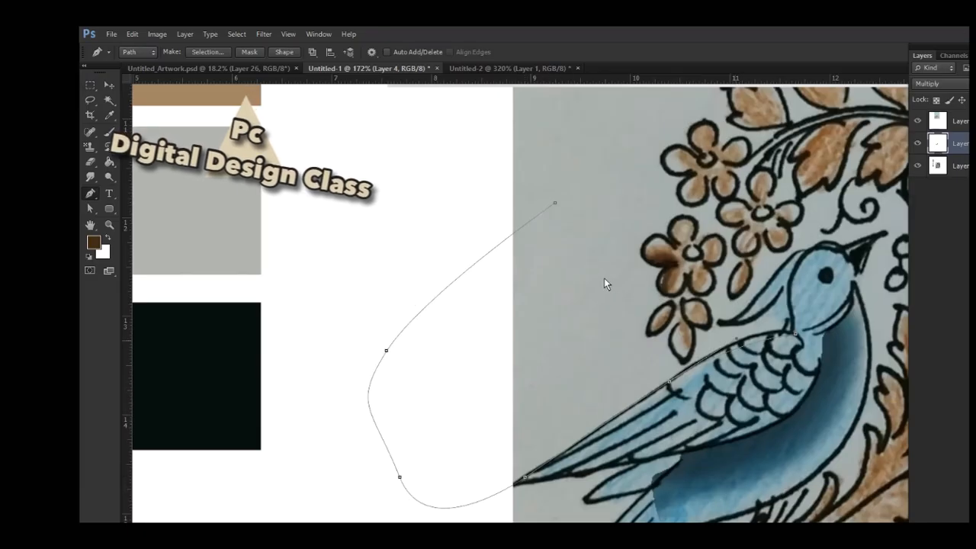
{"action": "left_click_drag", "start_coordinate": [604, 277], "coordinate": [616, 261]}
{"action": "key", "text": "ctrl+Return"}
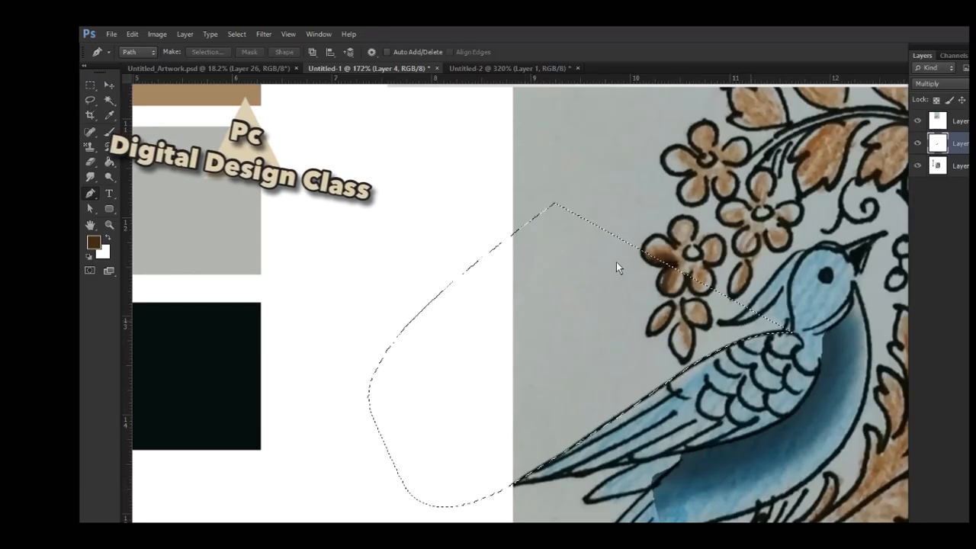
- Set the foreground colour to a lighter, muted brown
{"action": "key", "text": "i"}
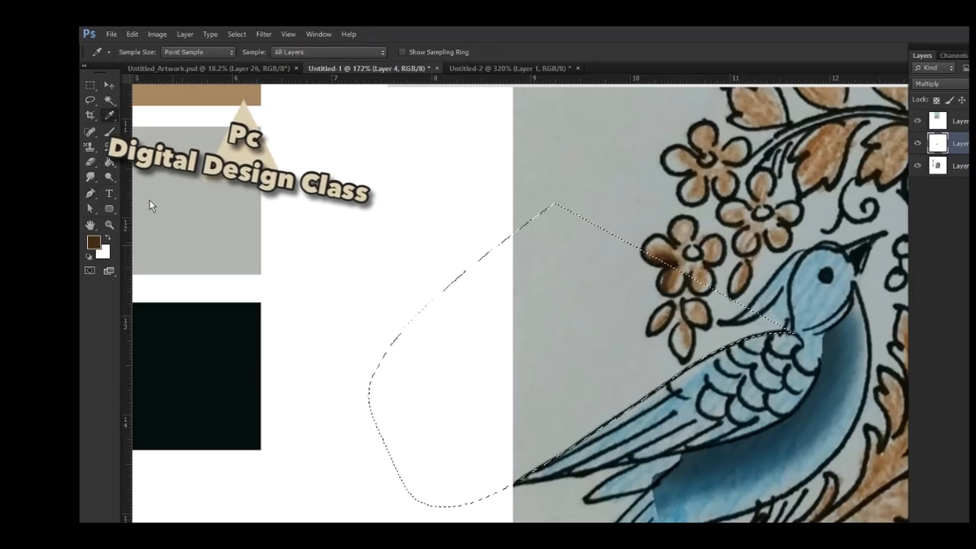
{"action": "left_click", "coordinate": [94, 242]}
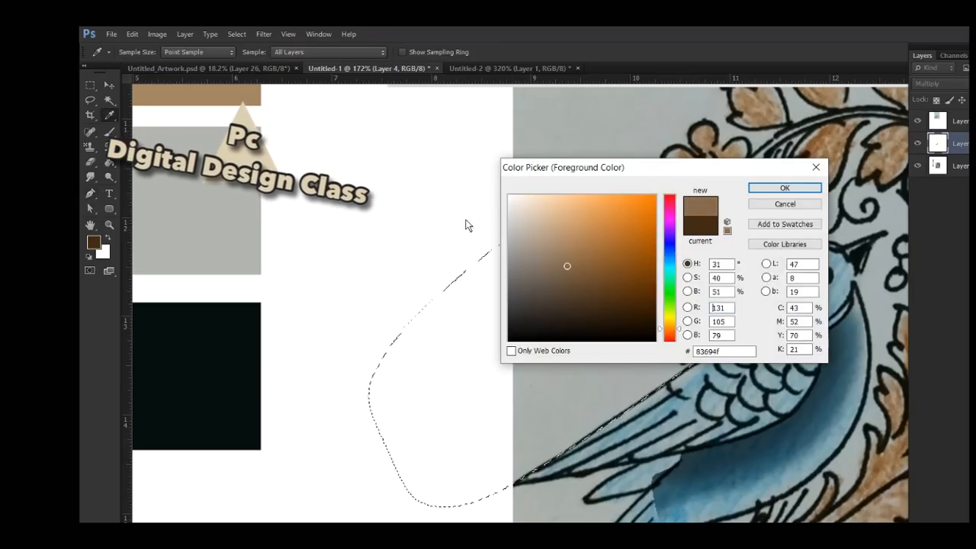
{"action": "key", "text": "Return"}
- Enlarge the soft brush to 175 pixels, paint brown shading along the wing edge inside the selection, and deselect
{"action": "key", "text": "b"}
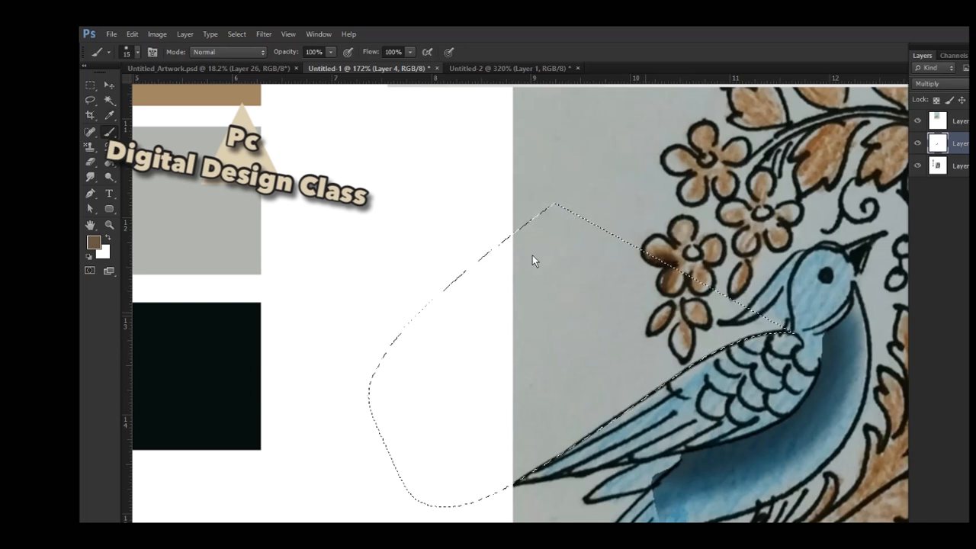
{"action": "key", "text": "F5"}
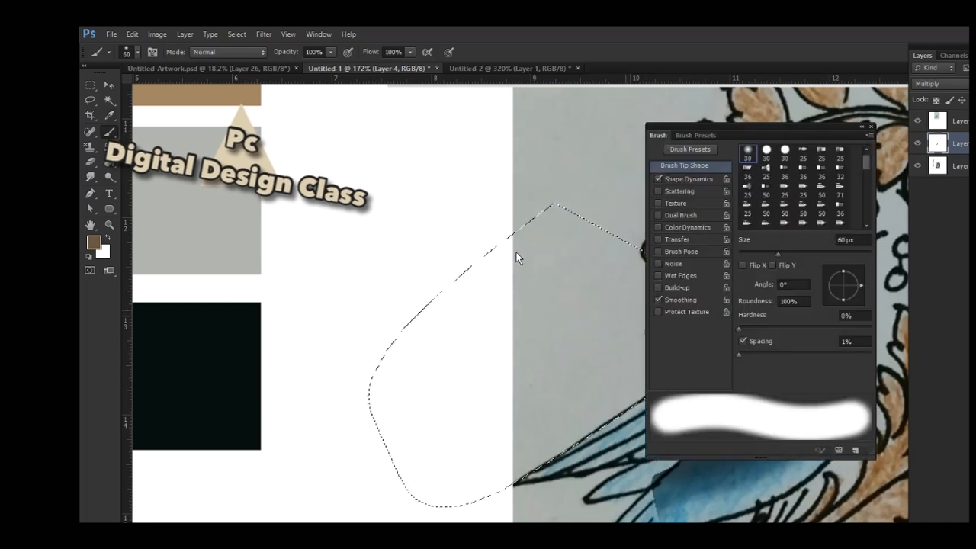
{"action": "key", "text": "F5"}
{"action": "key", "text": "]"}
{"action": "key", "text": "]"}
{"action": "key", "text": "]"}
{"action": "key", "text": "]"}
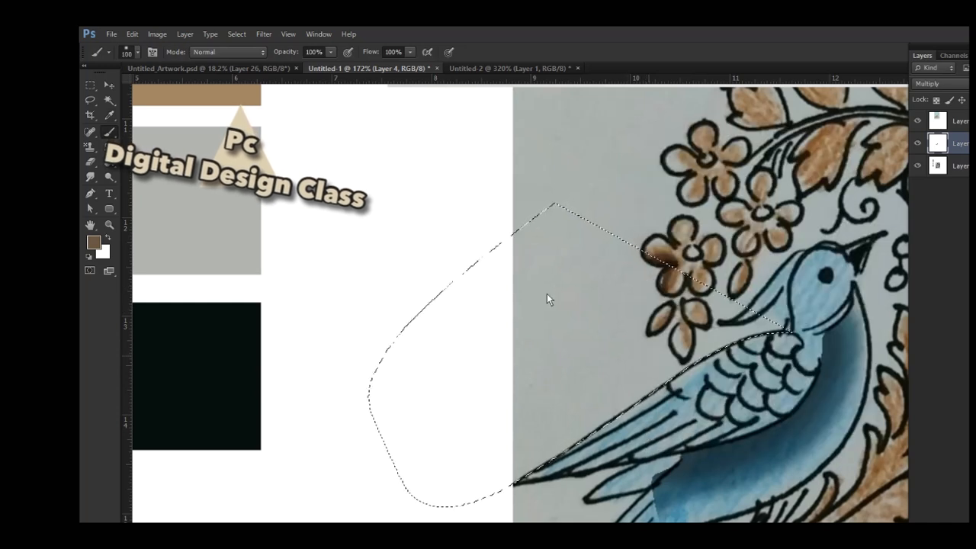
{"action": "key", "text": "bracketright"}
{"action": "key", "text": "bracketright"}
{"action": "key", "text": "bracketright"}
{"action": "mouse_move", "coordinate": [556, 300]}
{"action": "left_mouse_down"}
{"action": "mouse_move", "coordinate": [422, 397]}
{"action": "mouse_move", "coordinate": [538, 396]}
{"action": "left_mouse_up"}
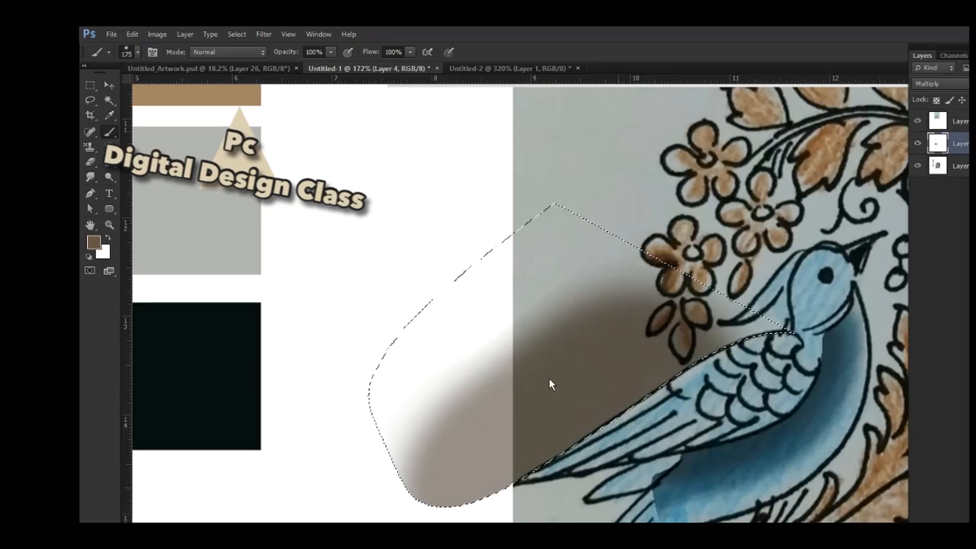
{"action": "key", "text": "ctrl+d"}
{"action": "key", "text": "ctrl+minus"}
{"action": "key", "text": "ctrl+minus"}
{"action": "key", "text": "ctrl+minus"}
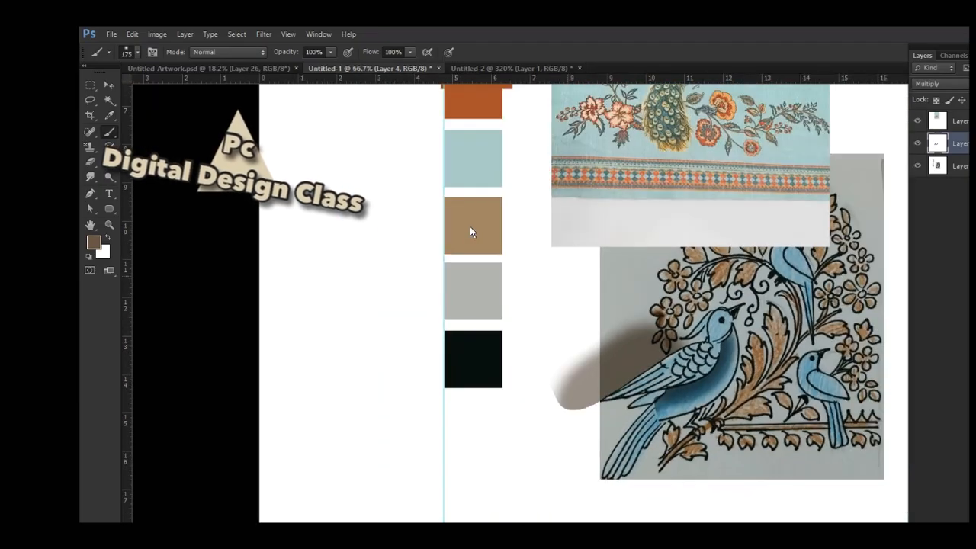
- Delete the shading layer and the layer with the peacock reference image, keeping only the bird artwork layer
{"action": "key", "text": "ctrl+e"}
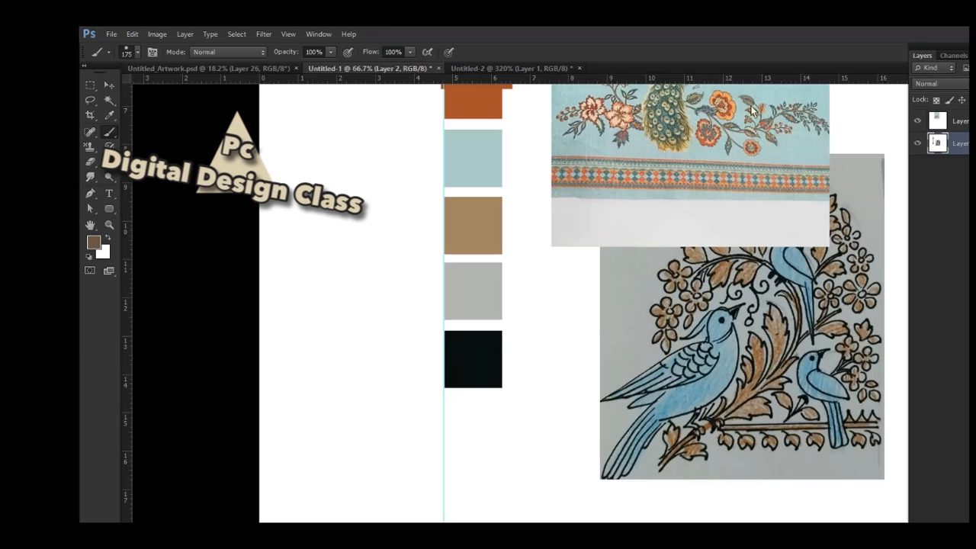
{"action": "left_click", "coordinate": [957, 121]}
{"action": "left_click", "coordinate": [917, 122]}
{"action": "key", "text": "ctrl+alt+z"}
{"action": "key", "text": "ctrl+alt+z"}
{"action": "key", "text": "m"}
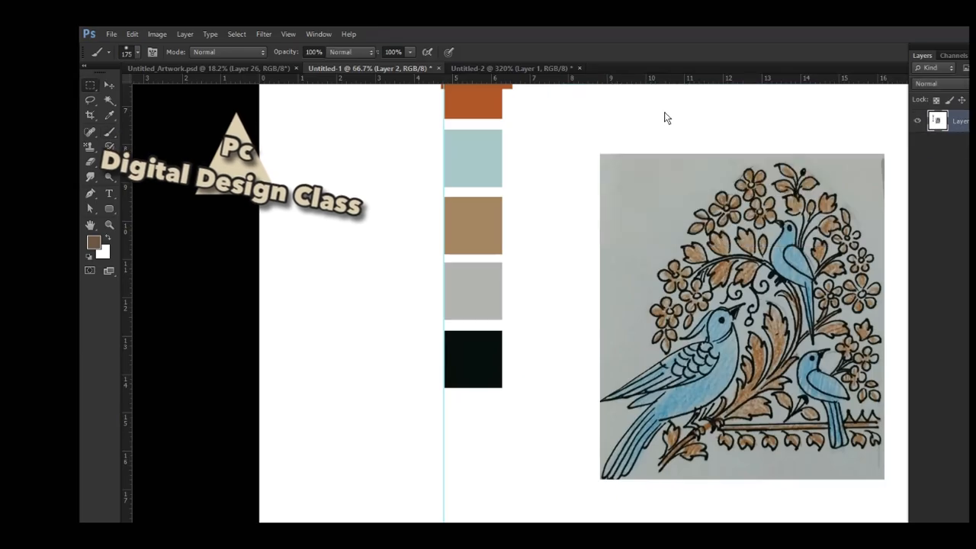
- Switch to the Pencil tool and set its size to 5 px for outlining the leaf
{"action": "left_click", "coordinate": [109, 131]}
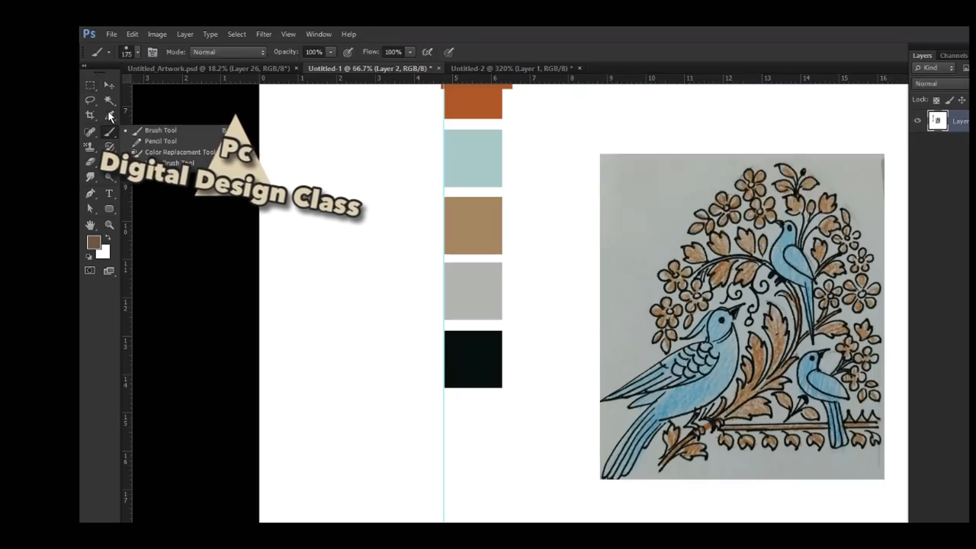
{"action": "left_click", "coordinate": [160, 141]}
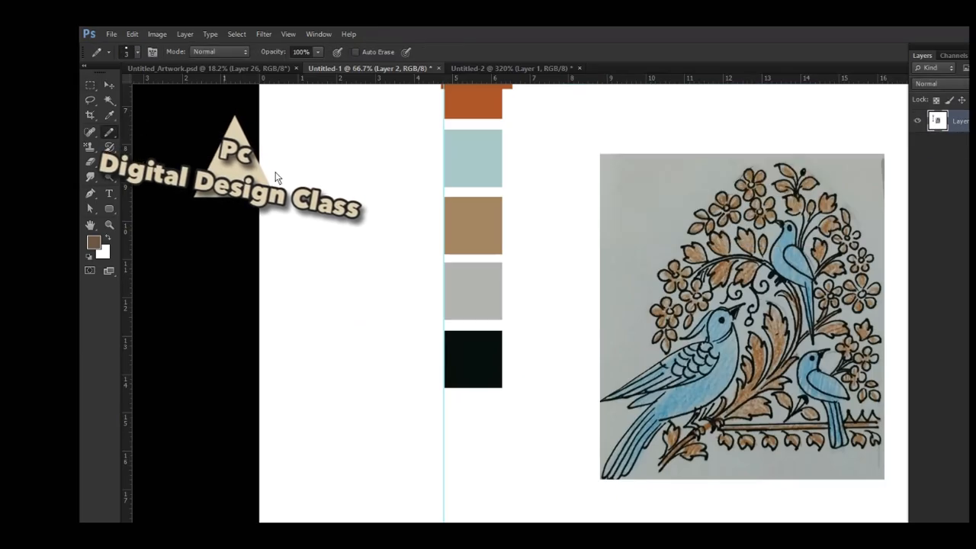
{"action": "scroll", "coordinate": [623, 218], "scroll_direction": "up", "scroll_amount": 10}
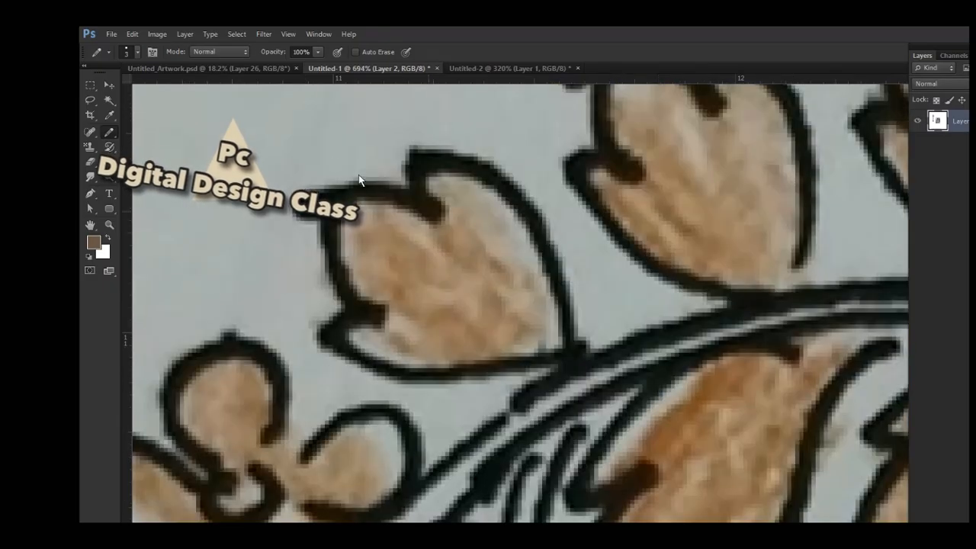
{"action": "left_click_drag", "start_coordinate": [310, 156], "coordinate": [338, 184]}
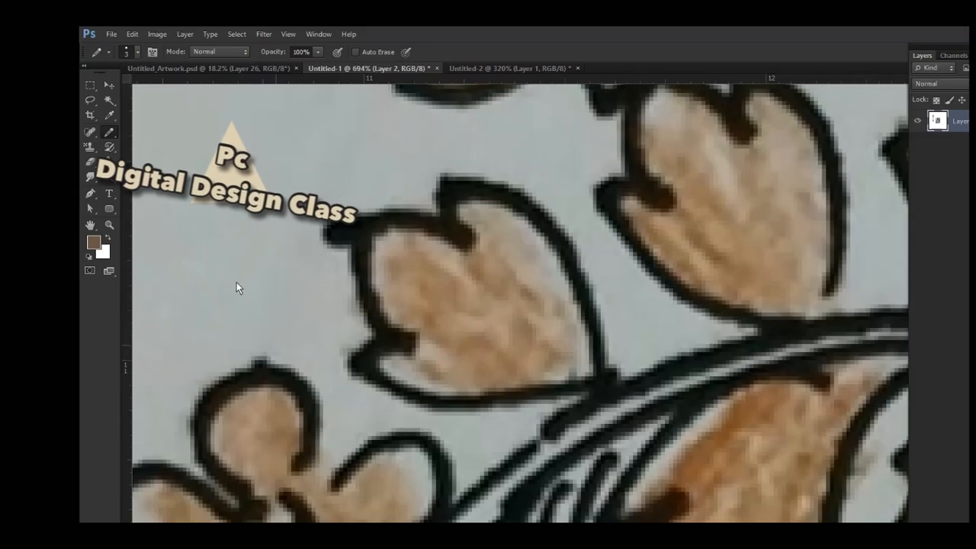
{"action": "left_click", "coordinate": [136, 52]}
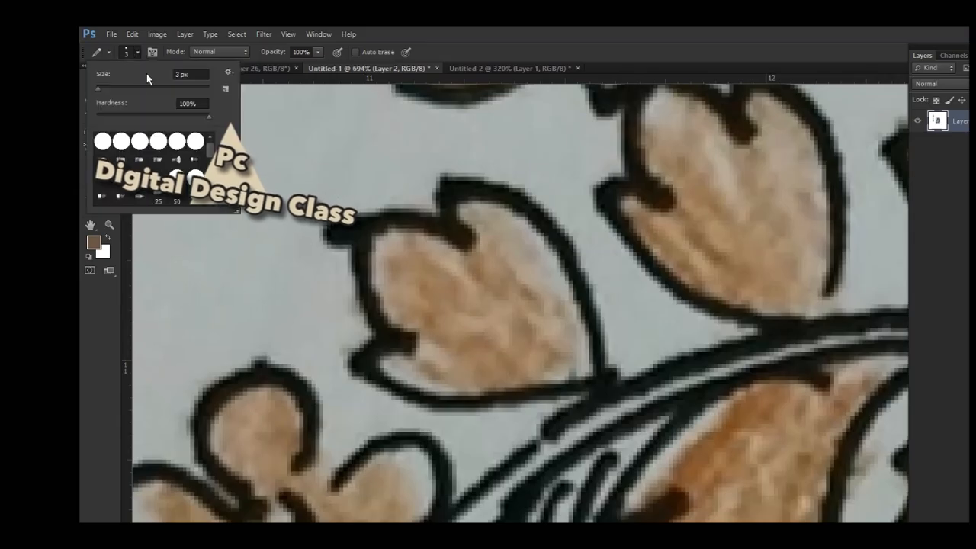
{"action": "key", "text": "bracketright"}
{"action": "key", "text": "bracketright"}
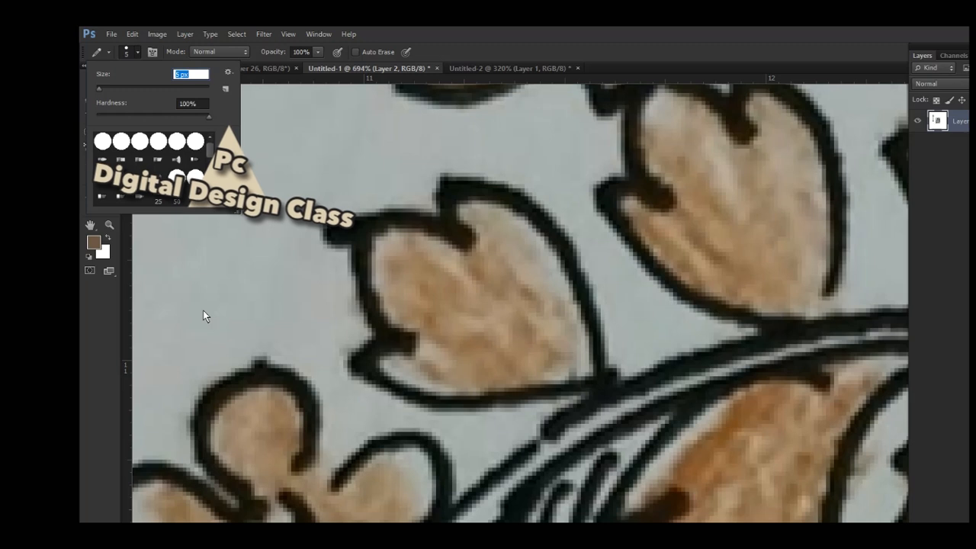
{"action": "key", "text": "Down"}
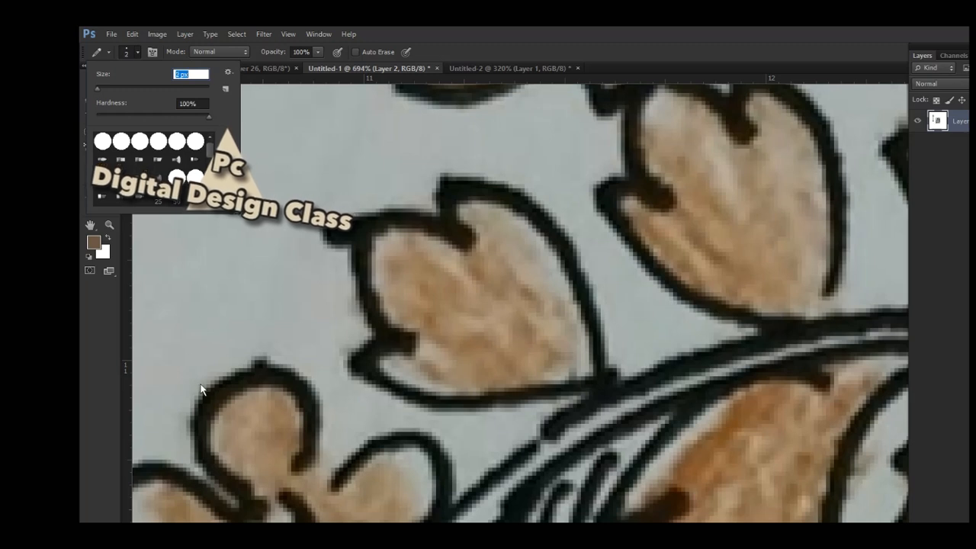
{"action": "key", "text": "Up"}
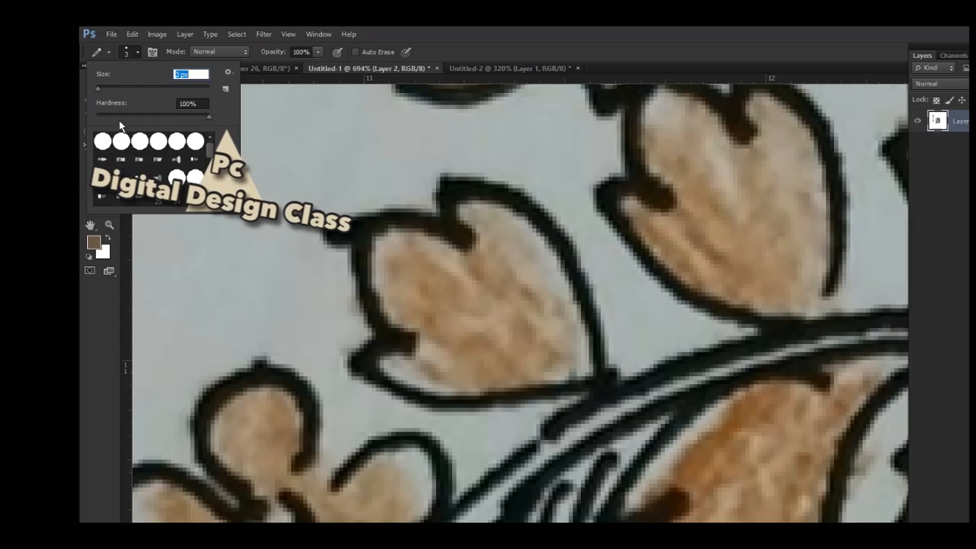
{"action": "key", "text": "Up"}
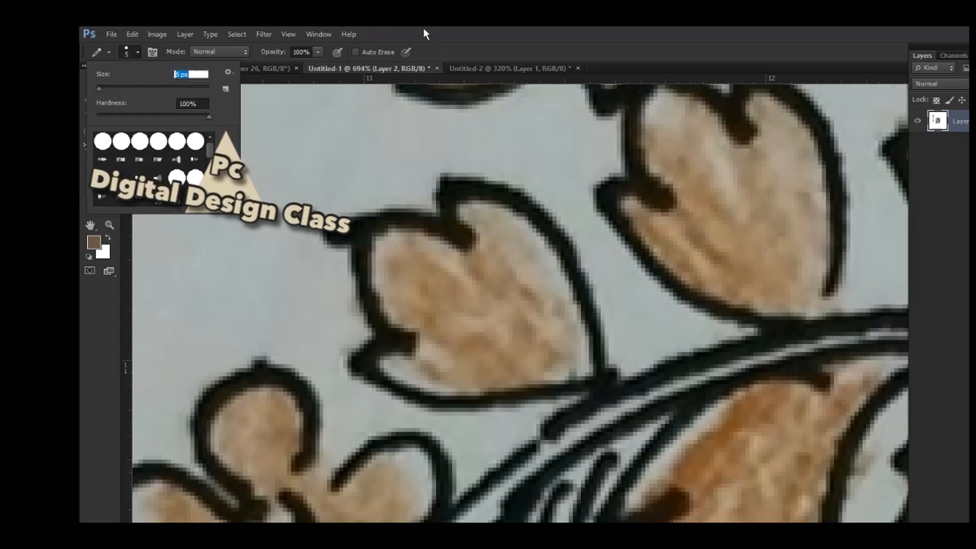
{"action": "key", "text": "Return"}
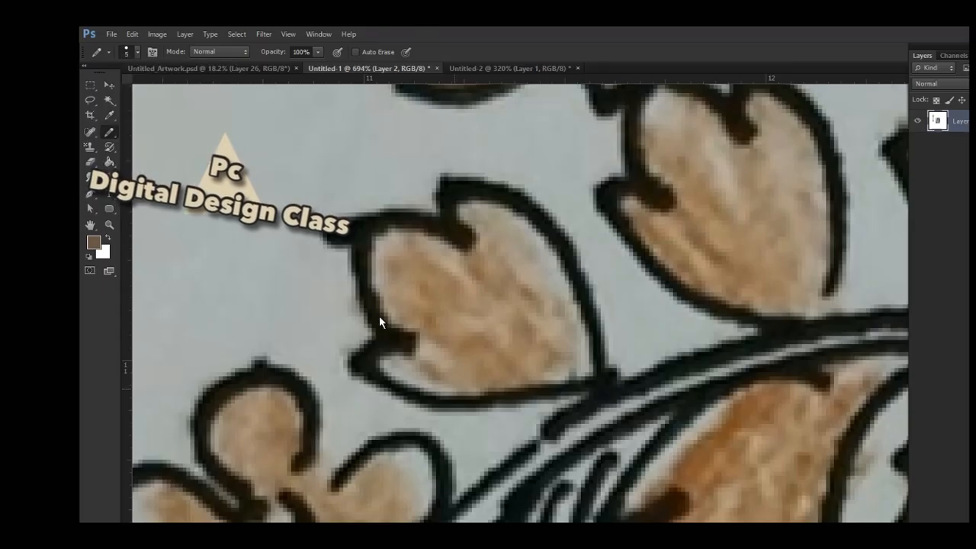
- Create a new layer and trace a closed Pen path along the outline of the three-pointed brown leaf
{"action": "key", "text": "ctrl+shift+alt+n"}
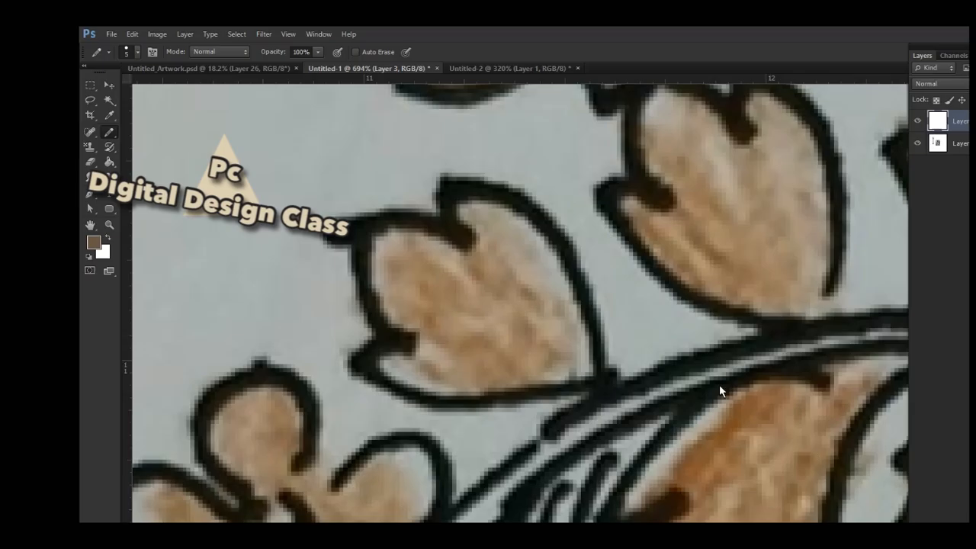
{"action": "key", "text": "p"}
{"action": "left_click", "coordinate": [497, 303]}
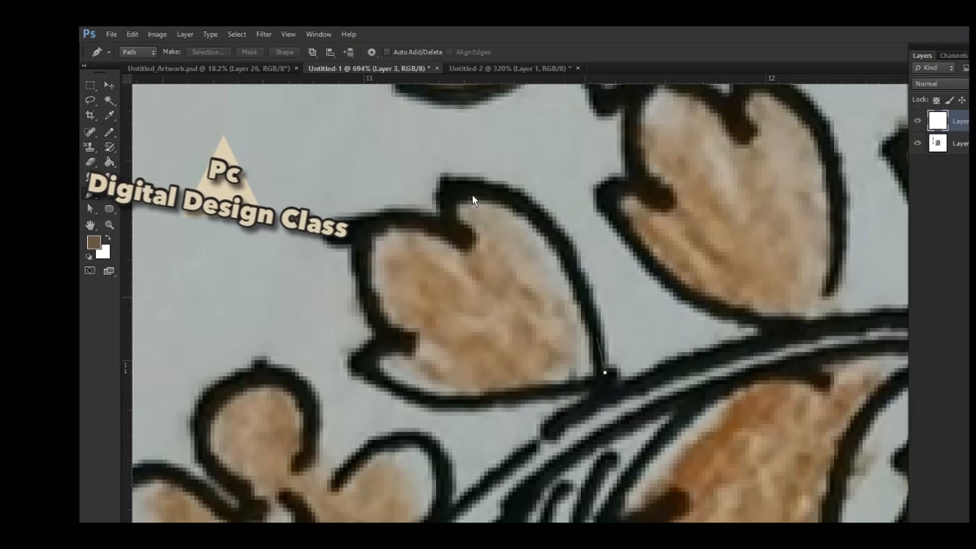
{"action": "left_click_drag", "start_coordinate": [440, 175], "coordinate": [401, 149]}
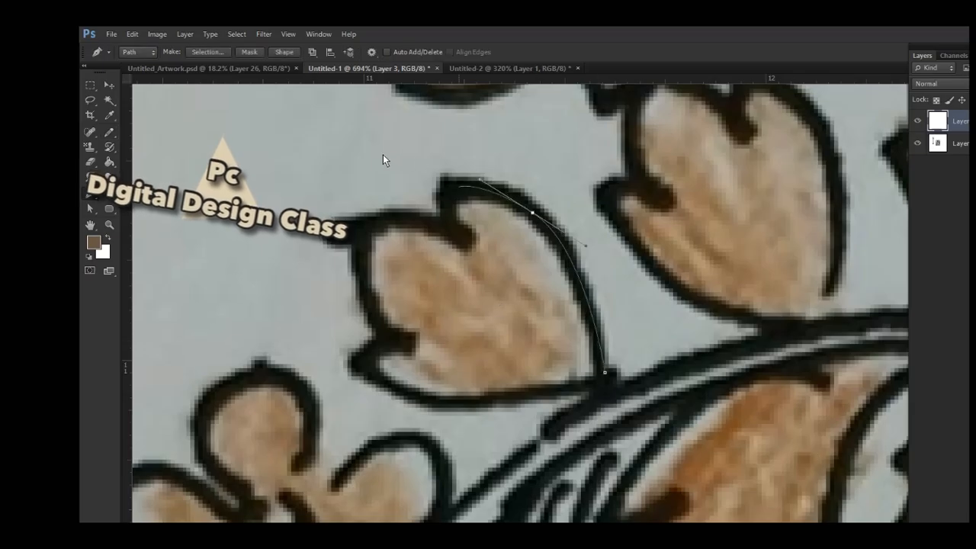
{"action": "left_click", "coordinate": [373, 154]}
{"action": "left_click_drag", "start_coordinate": [382, 190], "coordinate": [383, 202]}
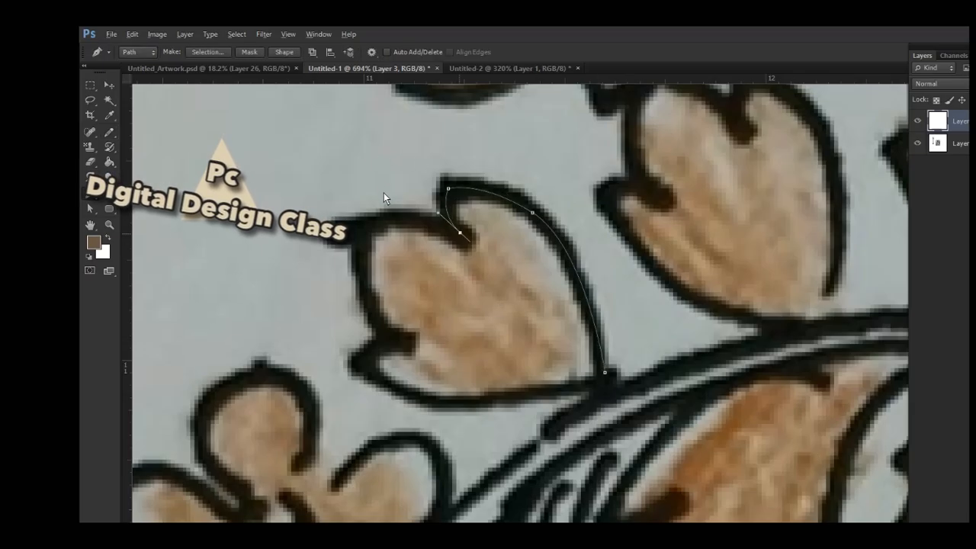
{"action": "left_click", "coordinate": [384, 192], "text": "alt"}
{"action": "left_click_drag", "start_coordinate": [296, 198], "coordinate": [318, 277]}
{"action": "left_click", "coordinate": [295, 197], "text": "alt"}
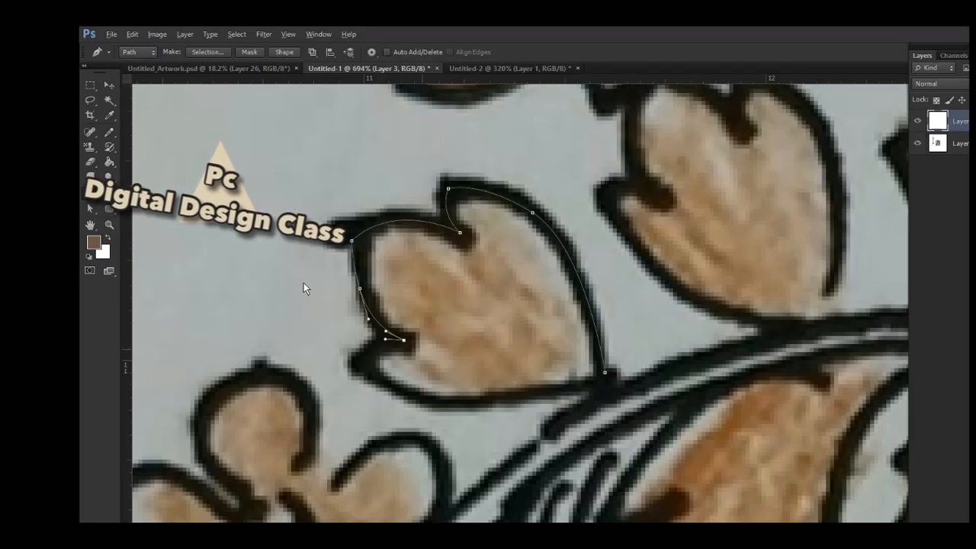
{"action": "left_click", "coordinate": [301, 296]}
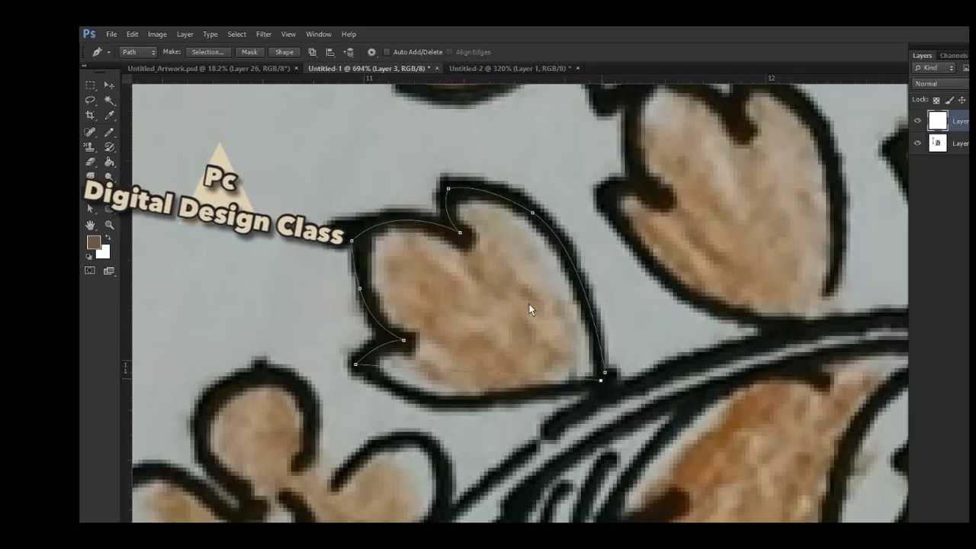
{"action": "left_click_drag", "start_coordinate": [601, 379], "coordinate": [771, 321]}
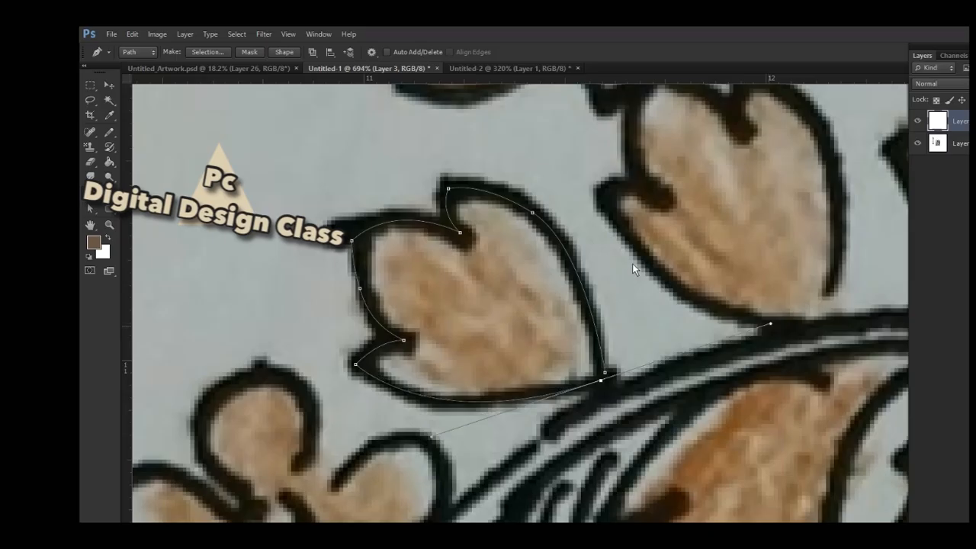
{"action": "key", "text": "Return"}
{"action": "right_click", "coordinate": [428, 270]}
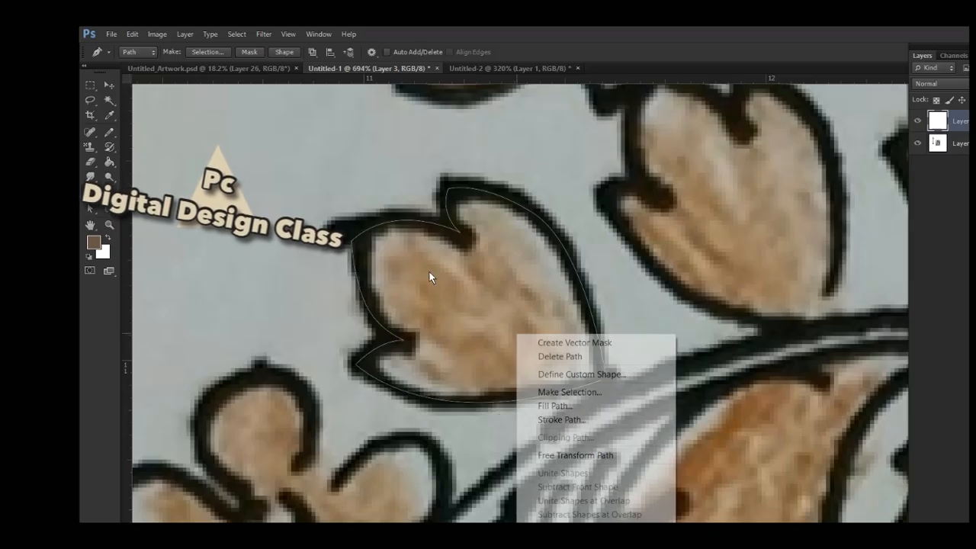
{"action": "key", "text": "Escape"}
{"action": "right_click", "coordinate": [421, 238]}
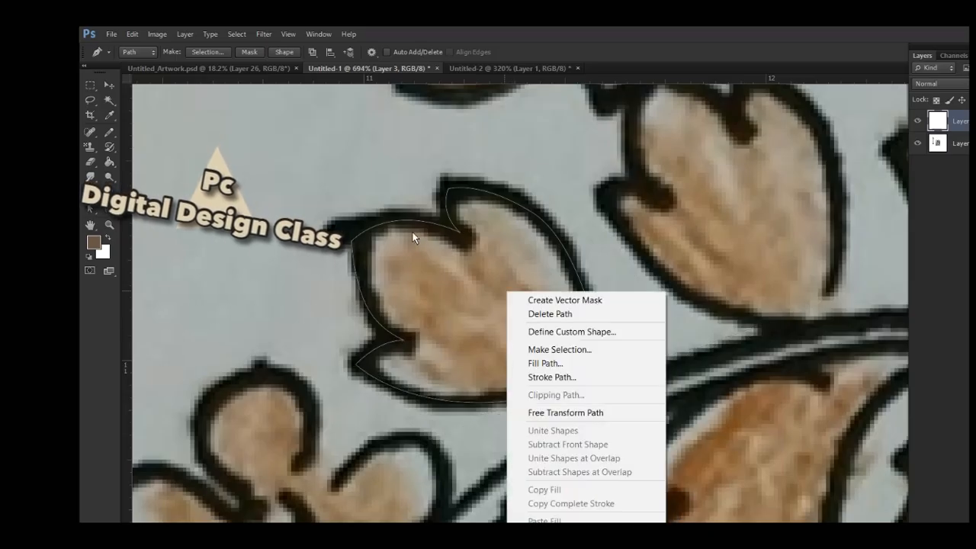
{"action": "key", "text": "Escape"}
- Switch to the Pencil tool, turn its Shape Dynamics size control off, and set it back to Pen Pressure
{"action": "key", "text": "F5"}
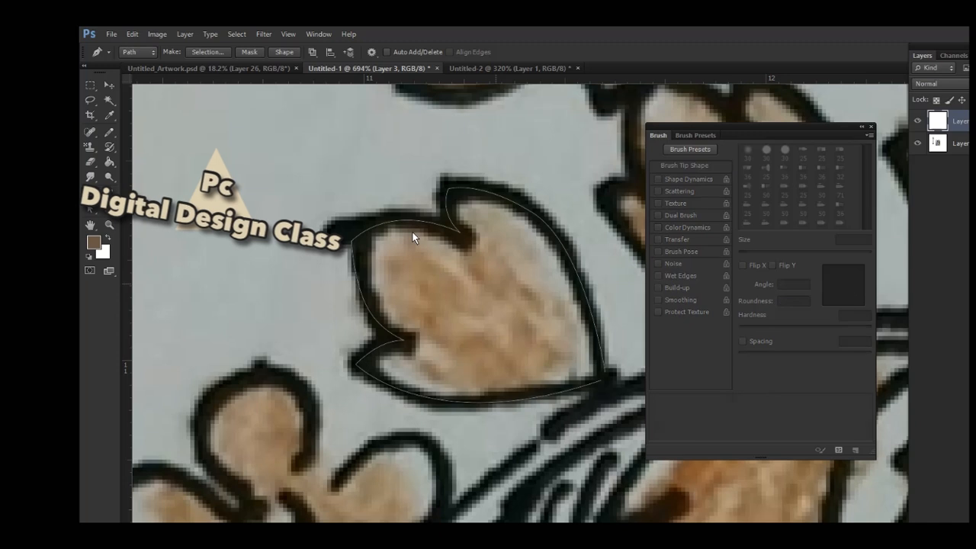
{"action": "key", "text": "b"}
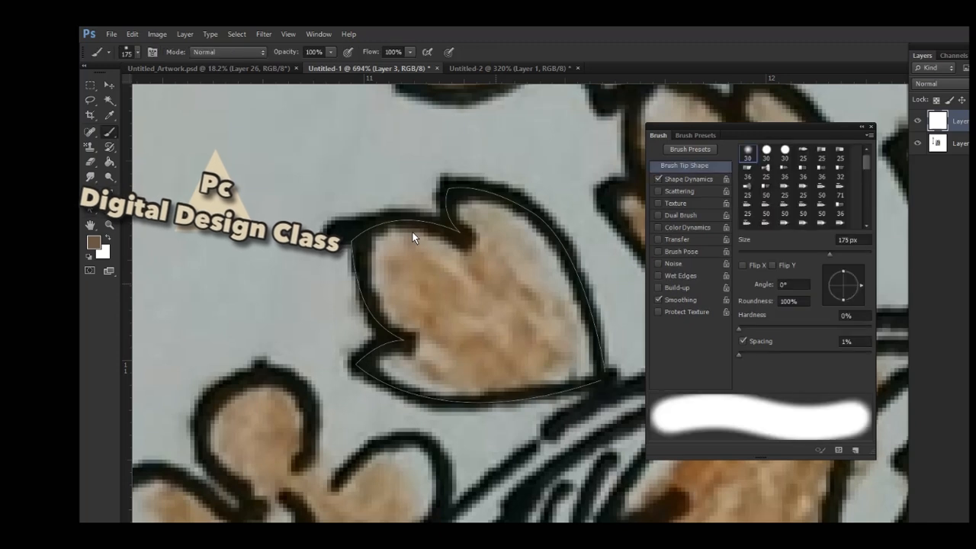
{"action": "key", "text": "shift+b"}
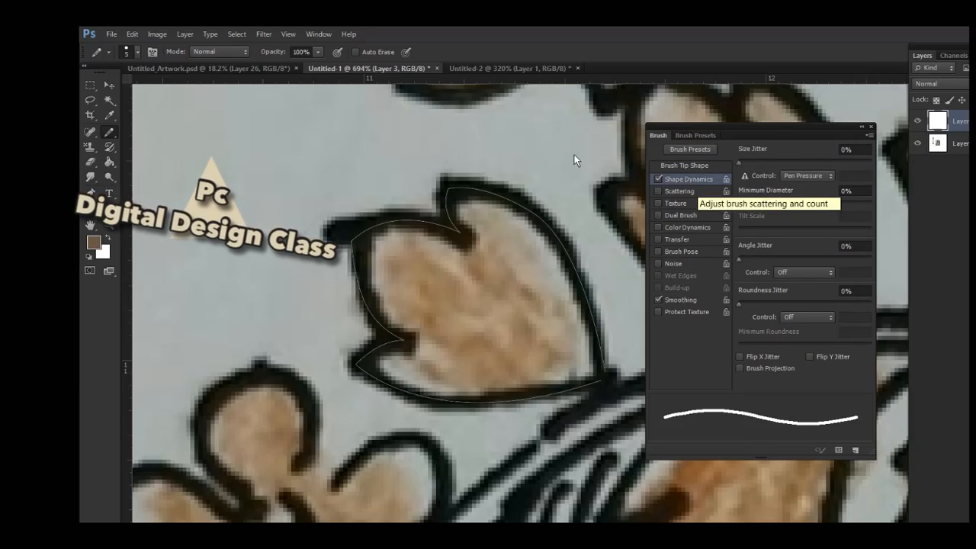
{"action": "left_click", "coordinate": [805, 175]}
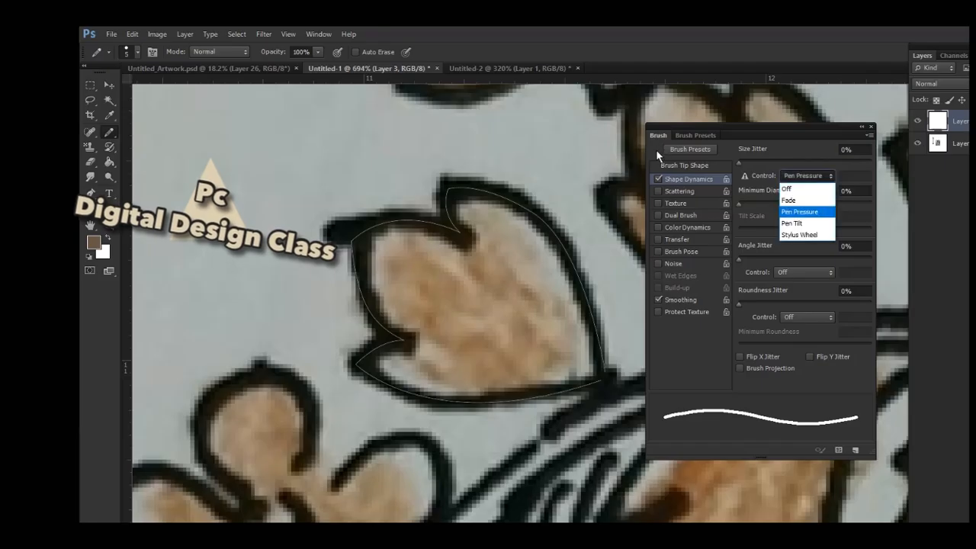
{"action": "left_click", "coordinate": [798, 191]}
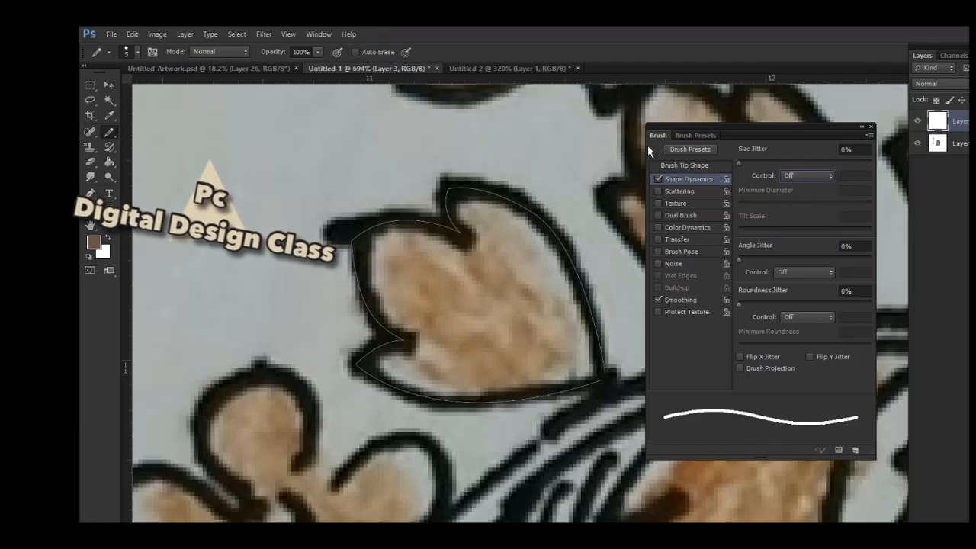
{"action": "left_click", "coordinate": [807, 176]}
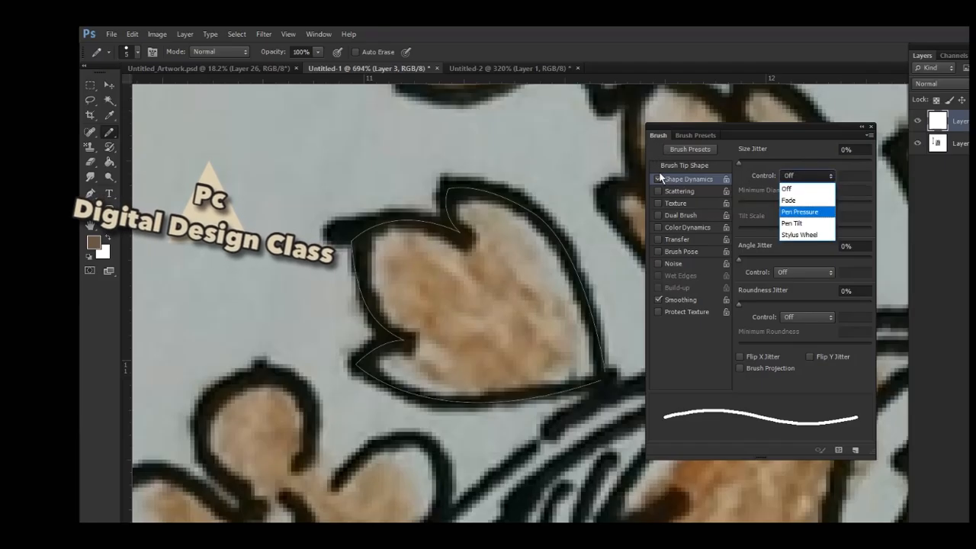
{"action": "left_click", "coordinate": [799, 211]}
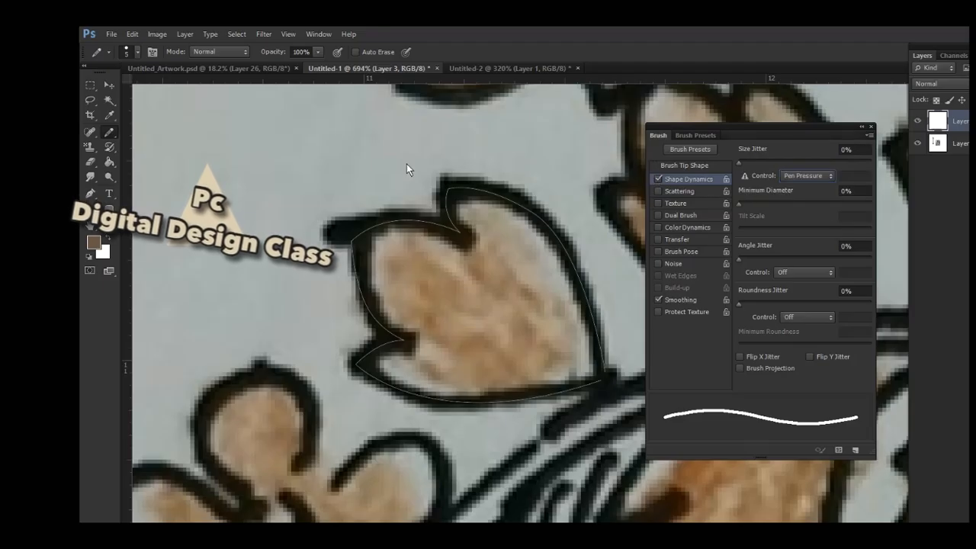
{"action": "key", "text": "F5"}
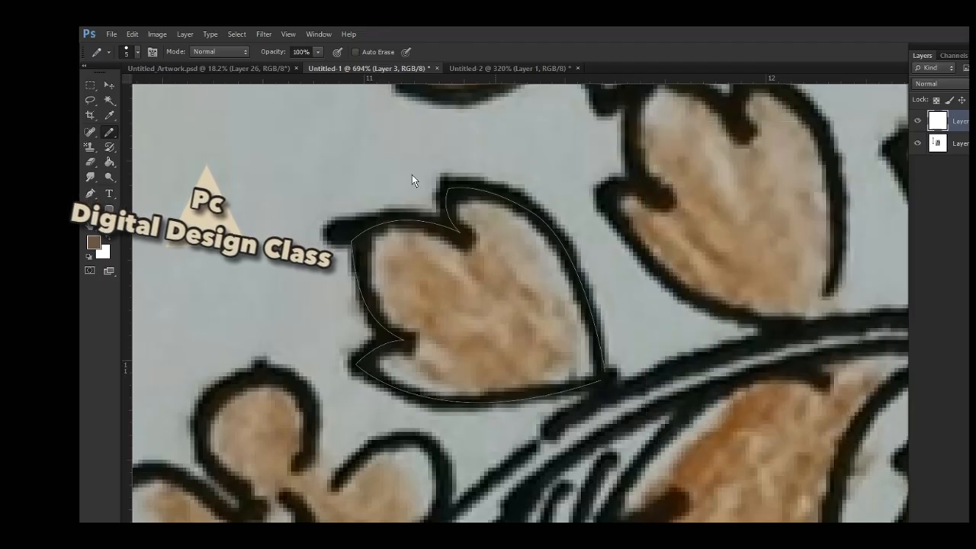
- Stroke the leaf path in brown with the Pencil and Simulate Pressure turned on, and undo that stroke
{"action": "left_click", "coordinate": [91, 193]}
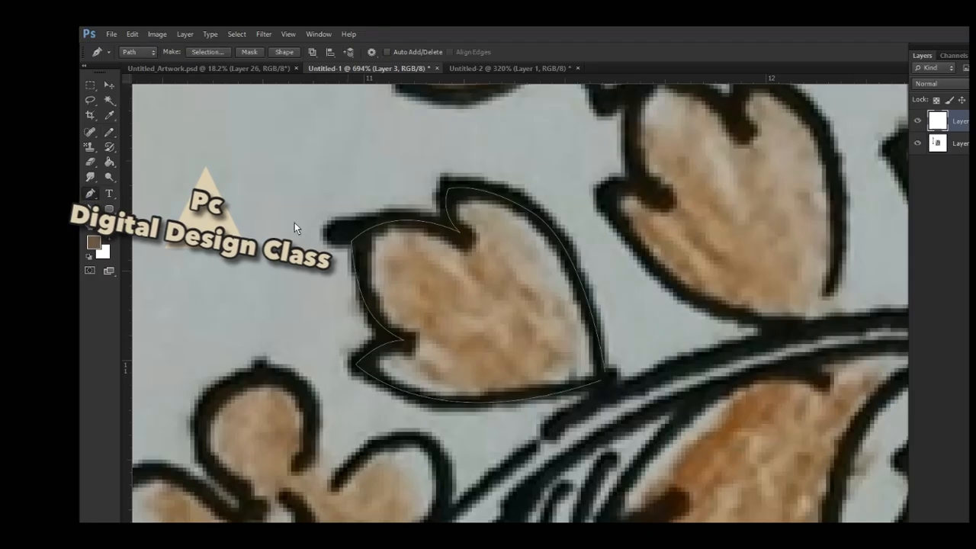
{"action": "right_click", "coordinate": [298, 180]}
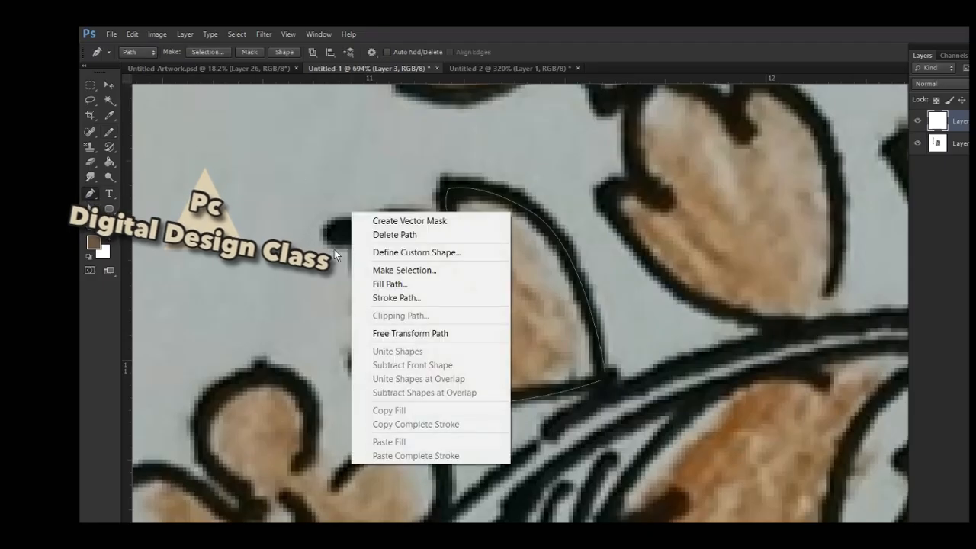
{"action": "left_click", "coordinate": [396, 297]}
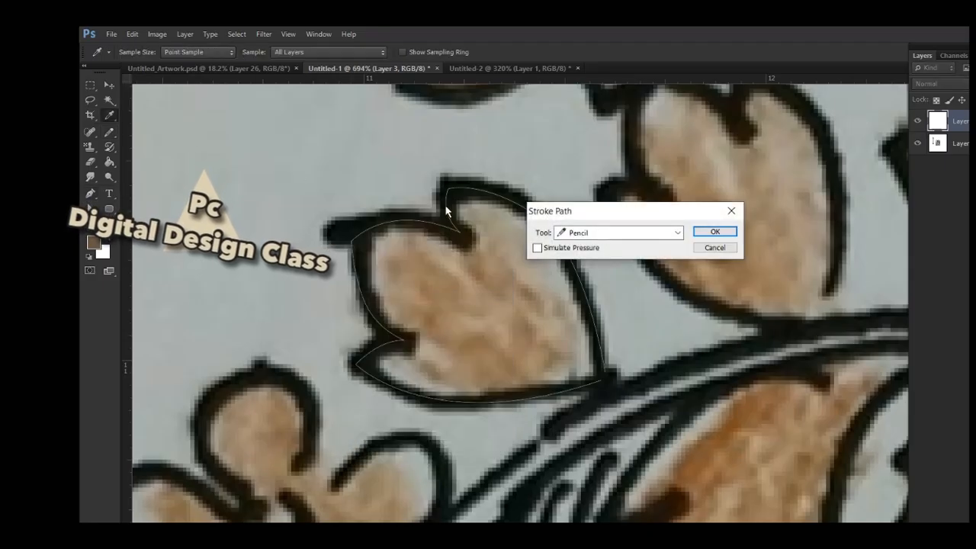
{"action": "left_click", "coordinate": [537, 247]}
{"action": "key", "text": "Return"}
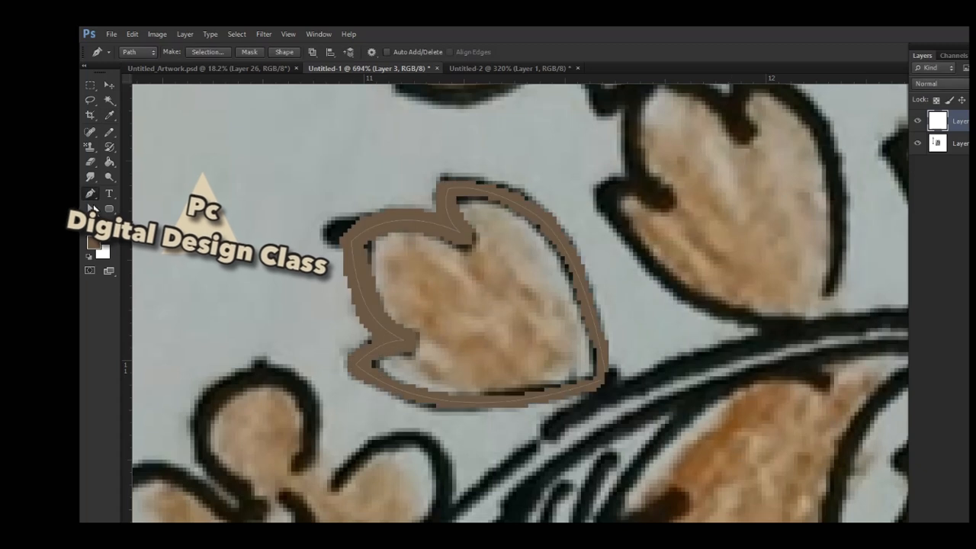
{"action": "key", "text": "ctrl+z"}
- Set the foreground color to orange ff8200 and stroke the leaf path using the Pencil with Simulate Pressure
{"action": "left_click", "coordinate": [93, 242]}
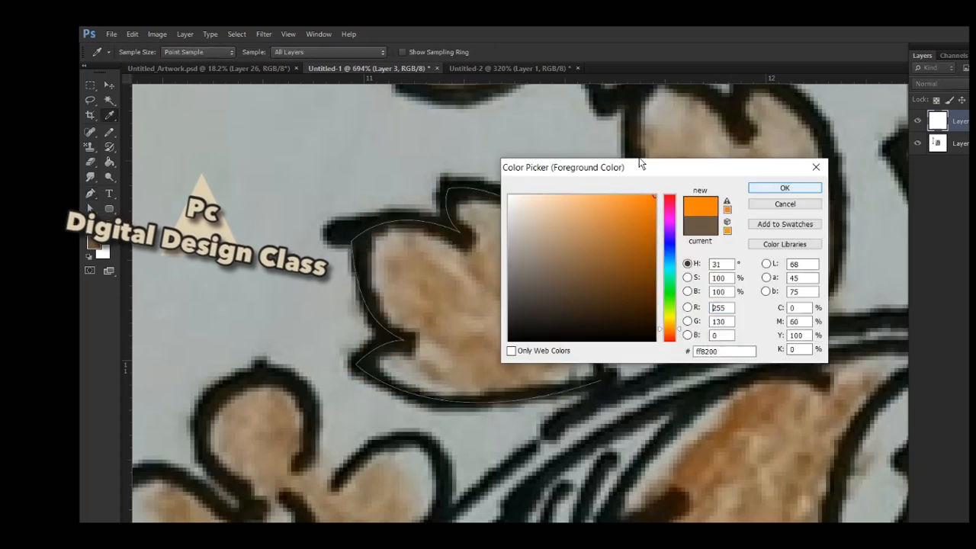
{"action": "key", "text": "Return"}
{"action": "key", "text": "p"}
{"action": "right_click", "coordinate": [451, 291]}
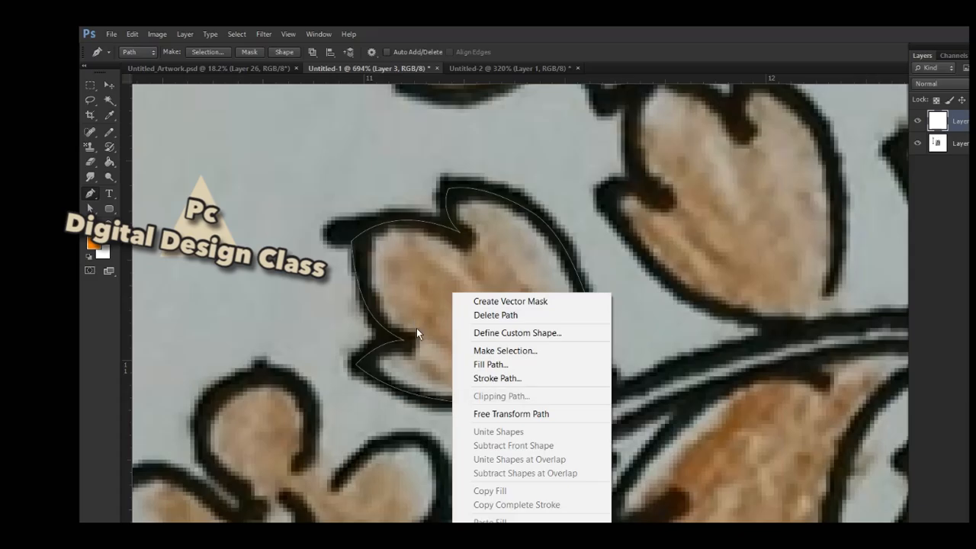
{"action": "left_click", "coordinate": [488, 376]}
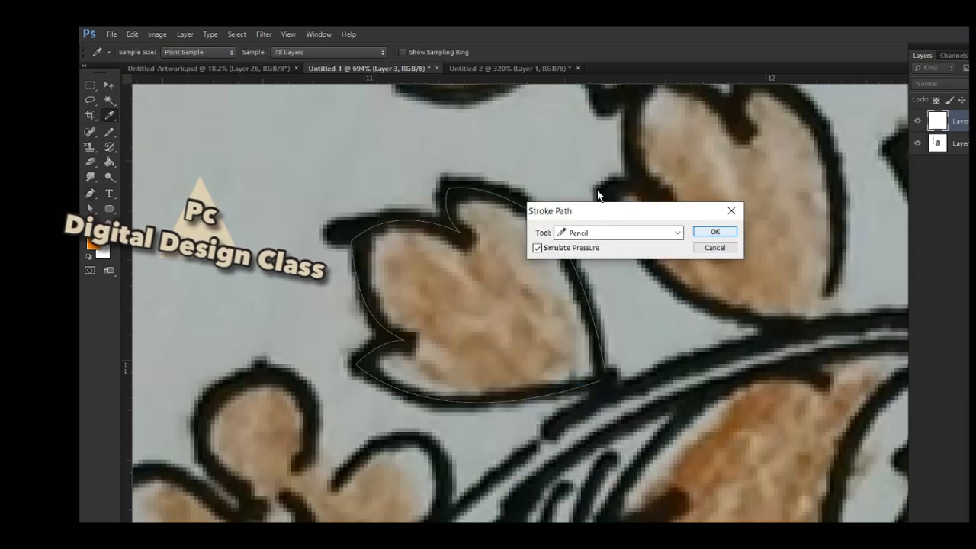
{"action": "key", "text": "Return"}
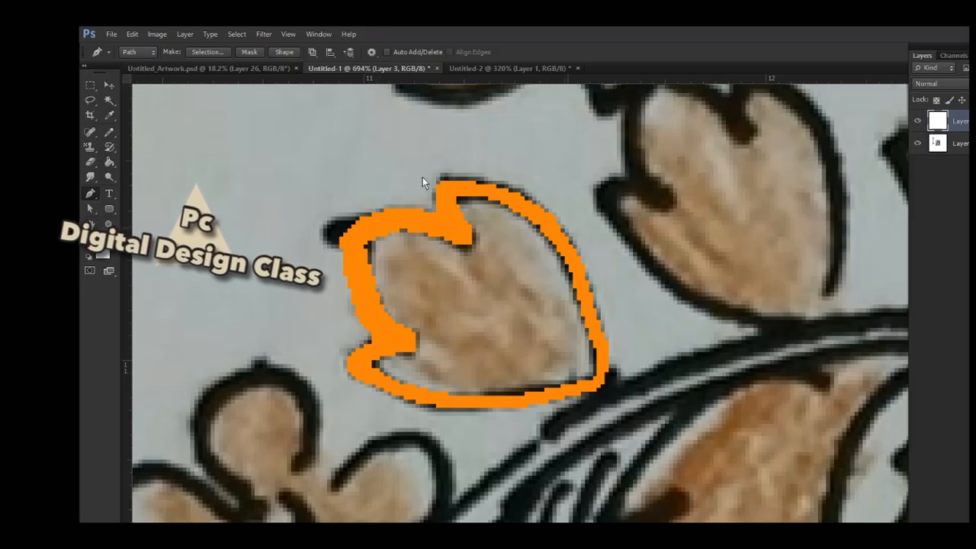
- Extend the orange outline at the leaf's stray tip and inner notches with the Pencil, reducing its size to 1 px
{"action": "key", "text": "b"}
{"action": "left_click_drag", "start_coordinate": [296, 189], "coordinate": [282, 193]}
{"action": "key", "text": "bracketleft"}
{"action": "key", "text": "bracketleft"}
{"action": "key", "text": "bracketleft"}
{"action": "key", "text": "bracketleft"}
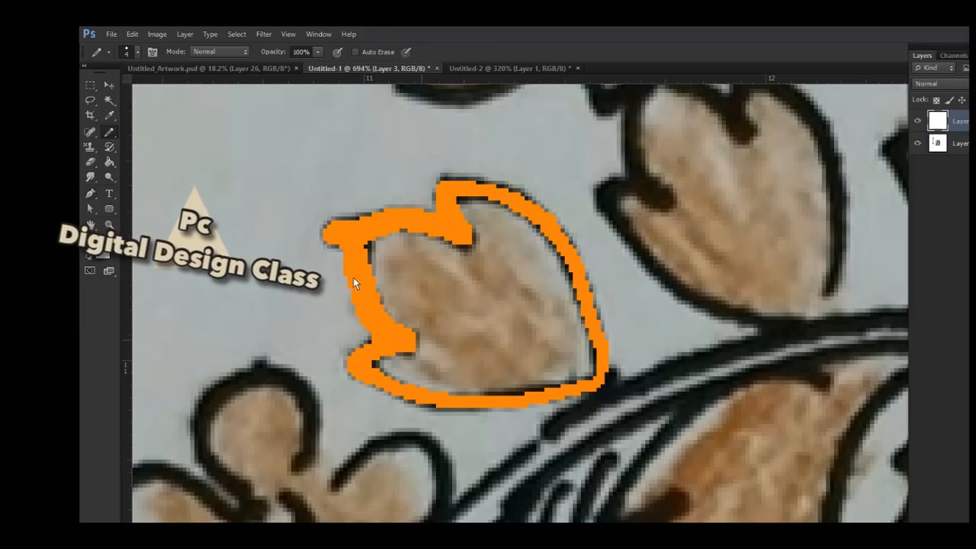
{"action": "left_click_drag", "start_coordinate": [344, 273], "coordinate": [362, 284]}
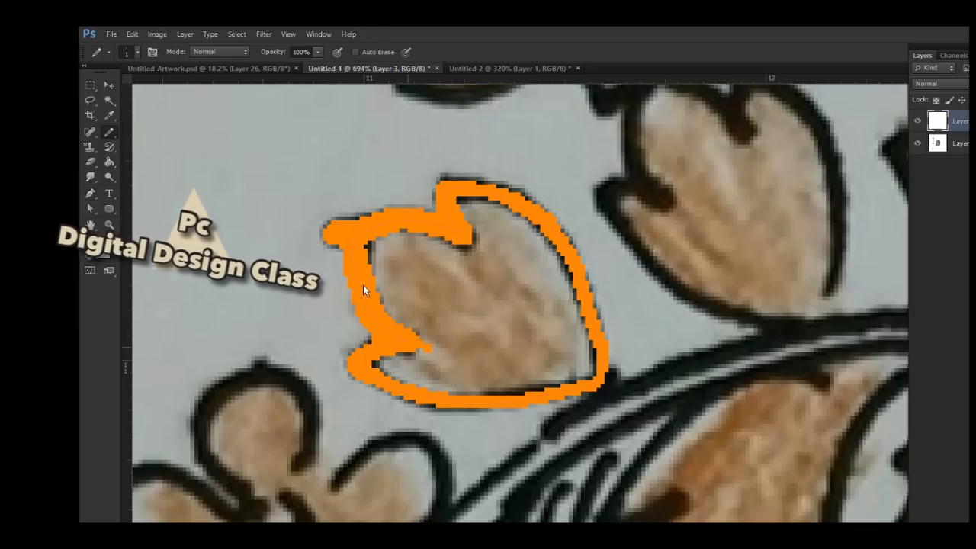
{"action": "left_click_drag", "start_coordinate": [387, 199], "coordinate": [392, 193]}
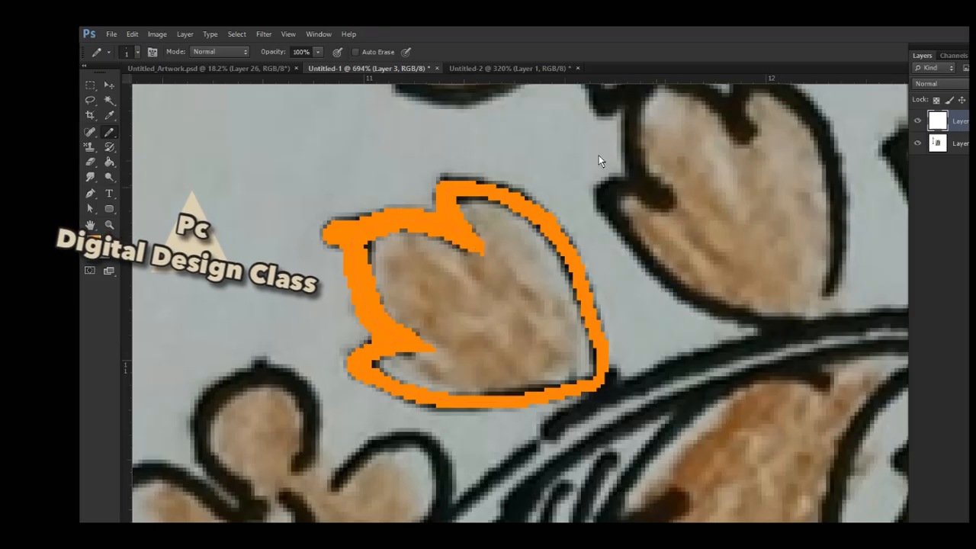
- Undo the Pencil touch-ups and the orange stroke, going back to the closed, unstroked leaf path
{"action": "key", "text": "ctrl+alt+z"}
{"action": "key", "text": "ctrl+z"}
{"action": "key", "text": "ctrl+z"}
{"action": "key", "text": "ctrl+z"}
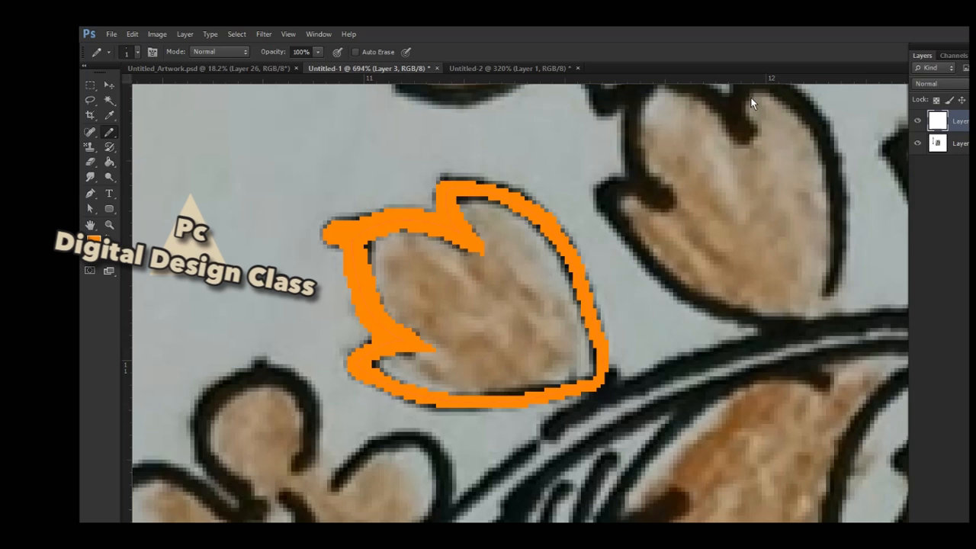
{"action": "key", "text": "ctrl+z"}
{"action": "key", "text": "ctrl+alt+z"}
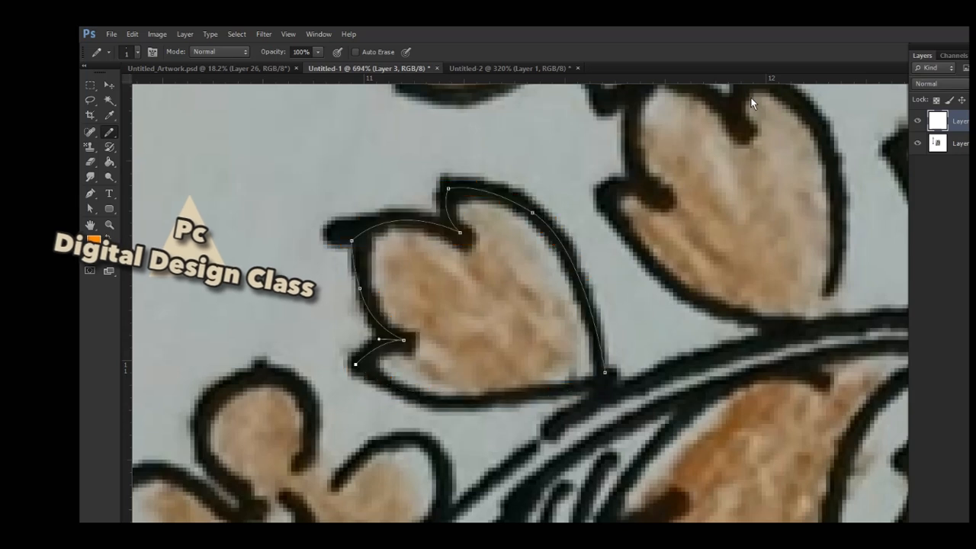
{"action": "key", "text": "p"}
{"action": "key", "text": "ctrl+z"}
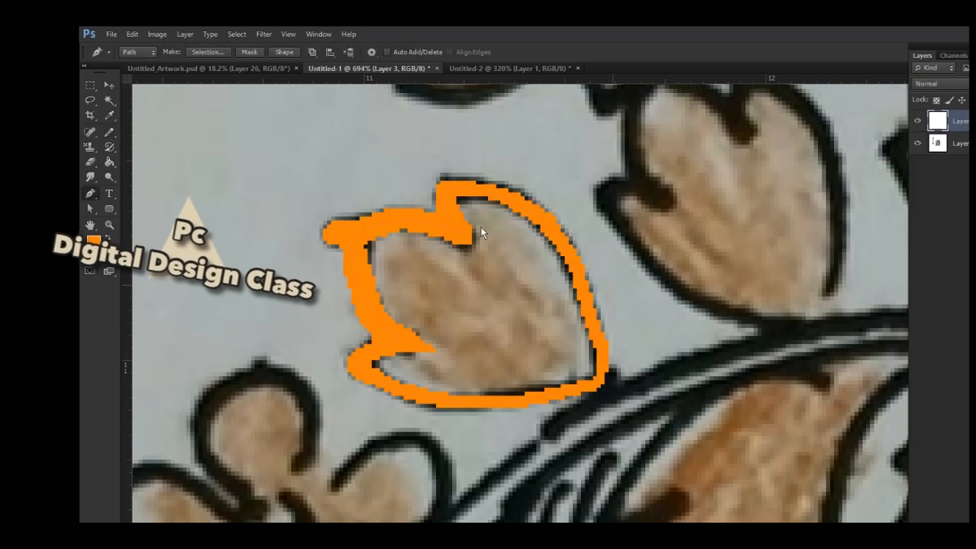
{"action": "key", "text": "ctrl+alt+z"}
{"action": "key", "text": "ctrl+alt+z"}
{"action": "key", "text": "ctrl+alt+z"}
{"action": "key", "text": "ctrl+alt+z"}
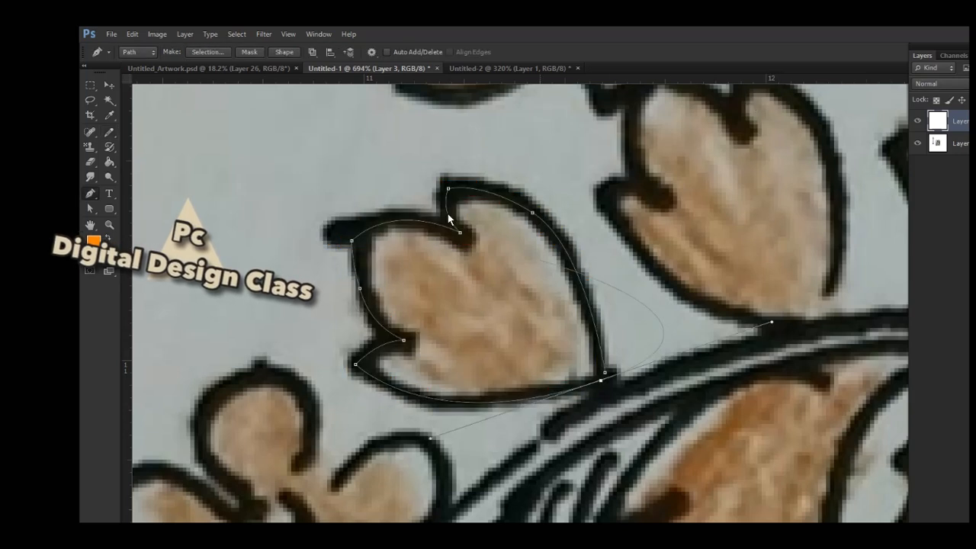
{"action": "left_click", "coordinate": [413, 245], "text": "ctrl"}
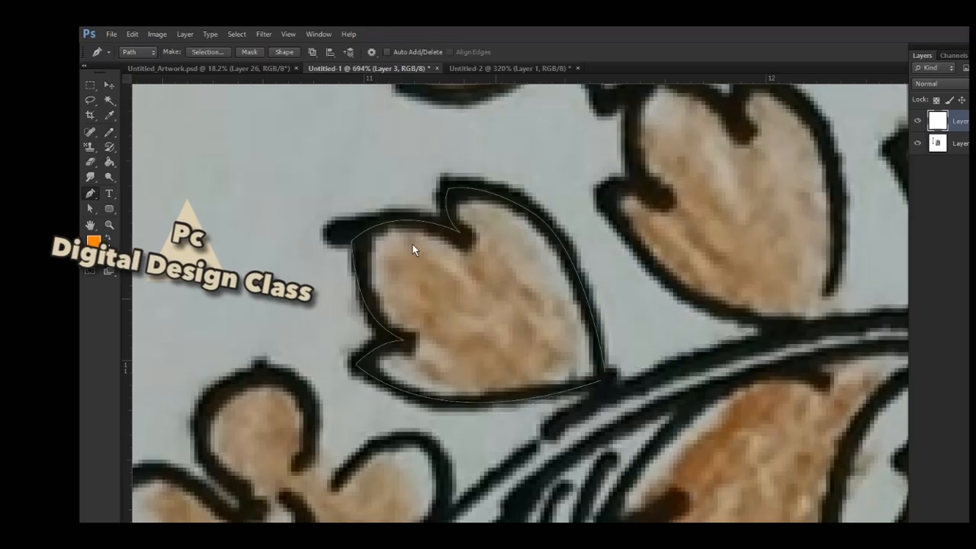
- Set the Pencil's brush tip to 412% spacing and a size of 4 px for a dotted line
{"action": "key", "text": "F5"}
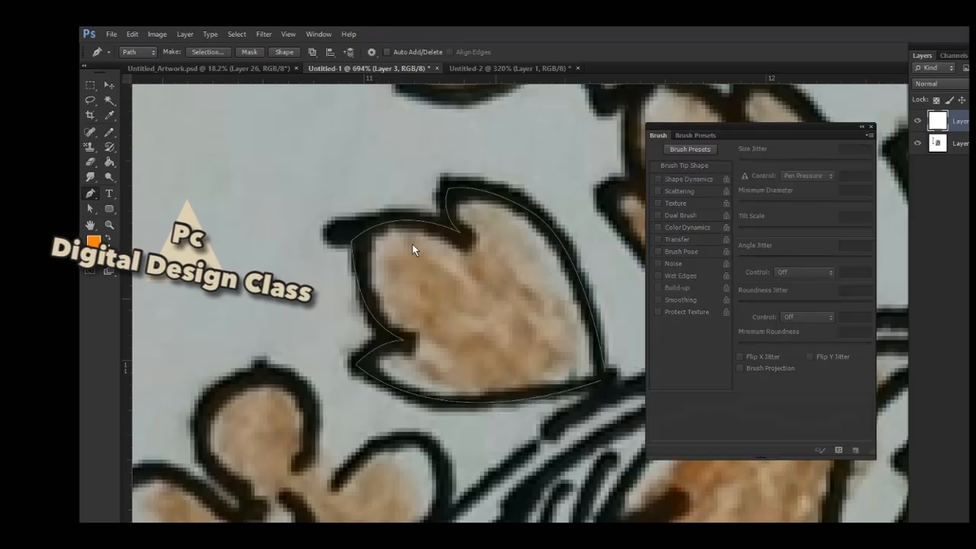
{"action": "left_click", "coordinate": [109, 131]}
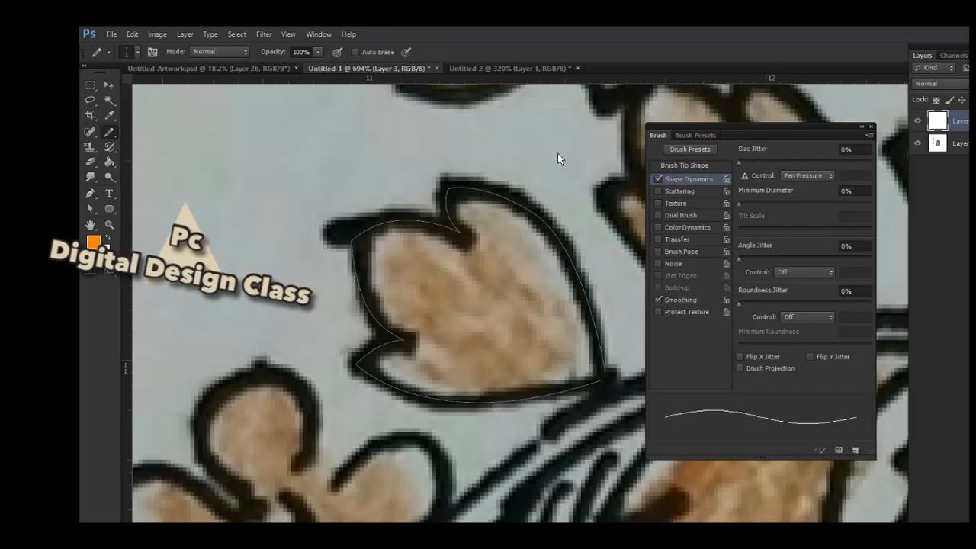
{"action": "left_click", "coordinate": [684, 164]}
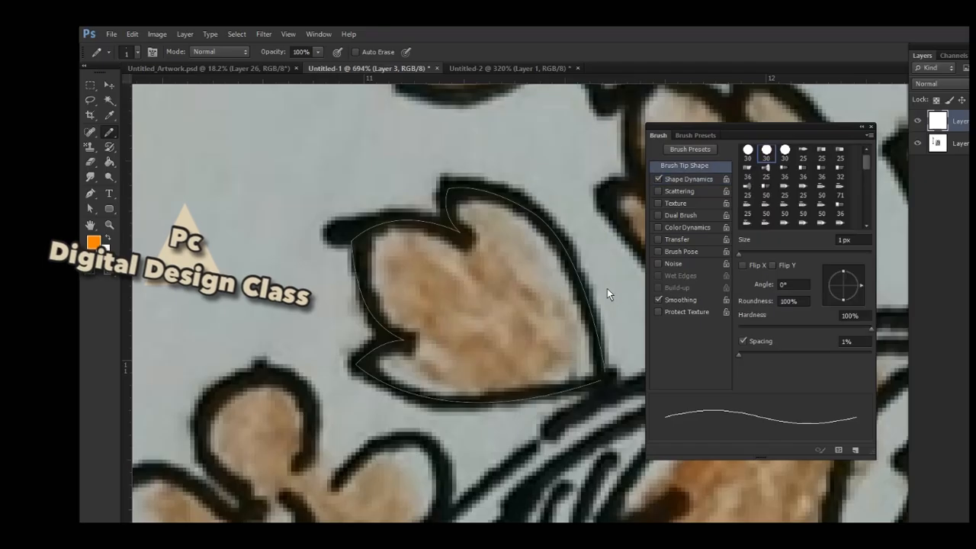
{"action": "left_click_drag", "start_coordinate": [738, 353], "coordinate": [852, 354]}
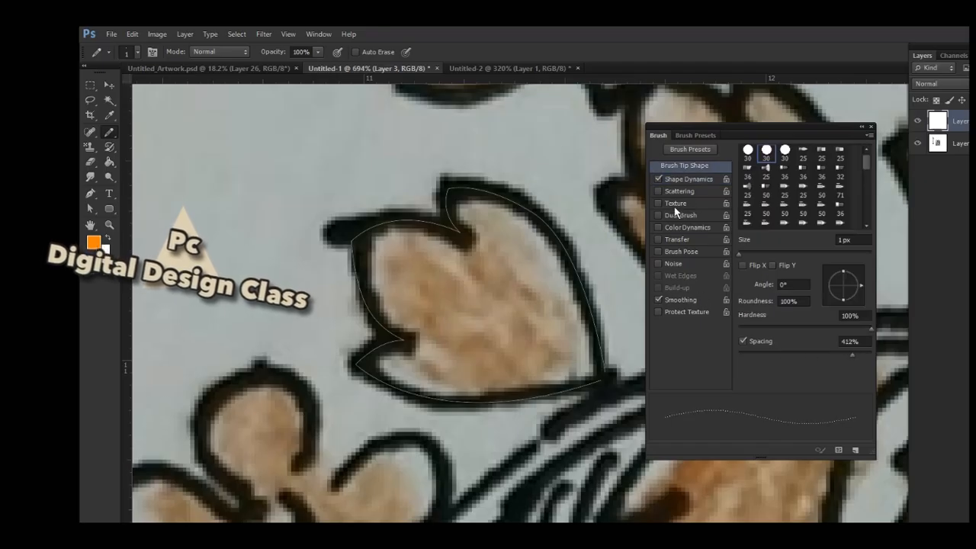
{"action": "left_click_drag", "start_coordinate": [738, 253], "coordinate": [739, 253]}
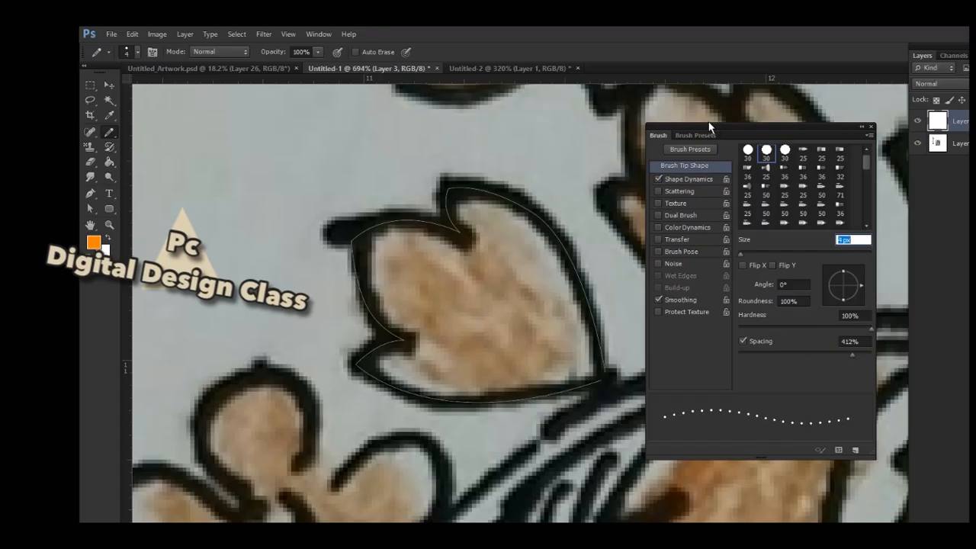
{"action": "key", "text": "F5"}
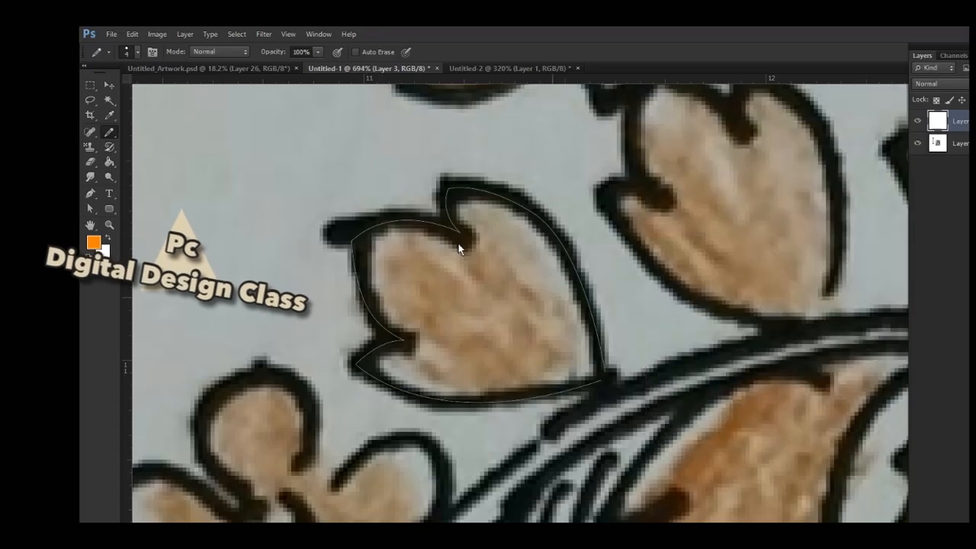
- Stroke the leaf path with the spaced Pencil tip to create a dotted orange outline, and return to the Pencil tool
{"action": "key", "text": "p"}
{"action": "right_click", "coordinate": [530, 278]}
{"action": "left_click", "coordinate": [573, 365]}
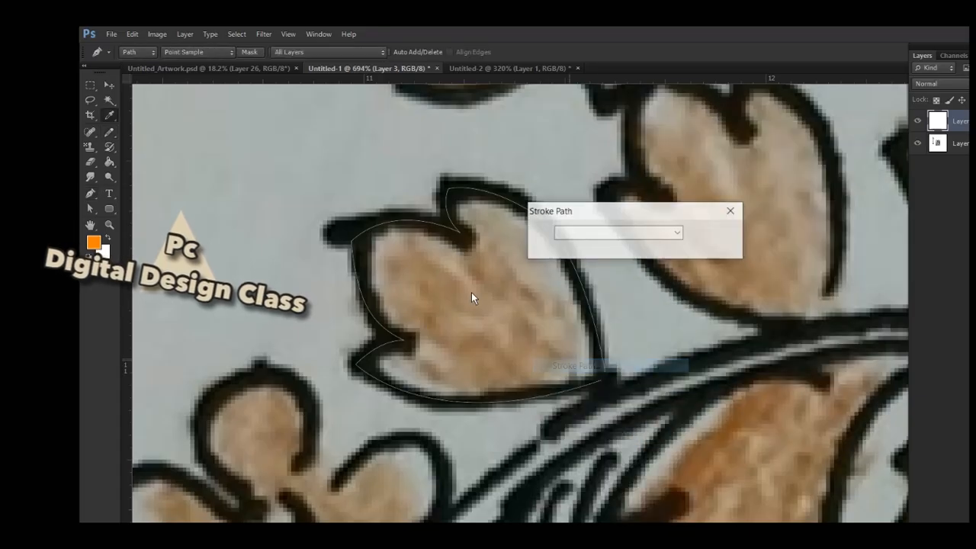
{"action": "key", "text": "Return"}
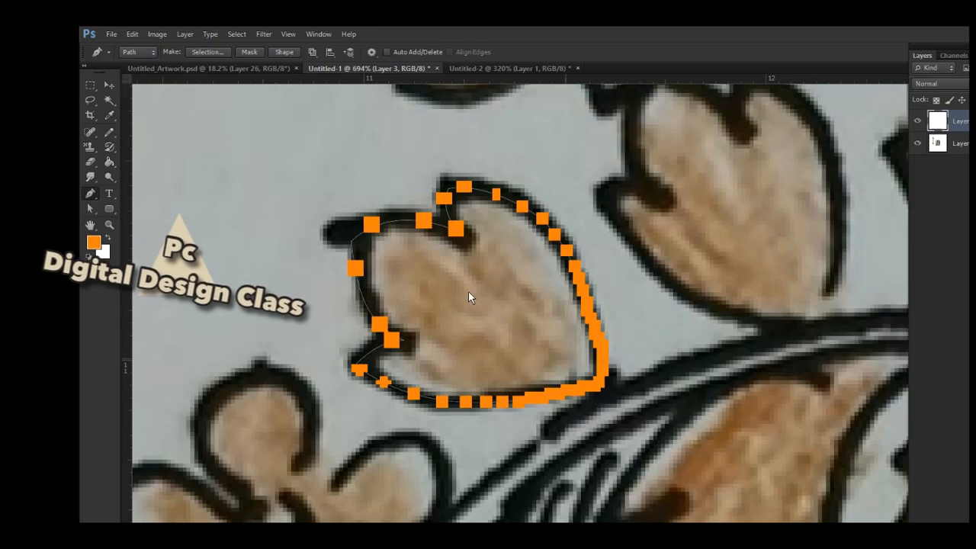
{"action": "key", "text": "b"}
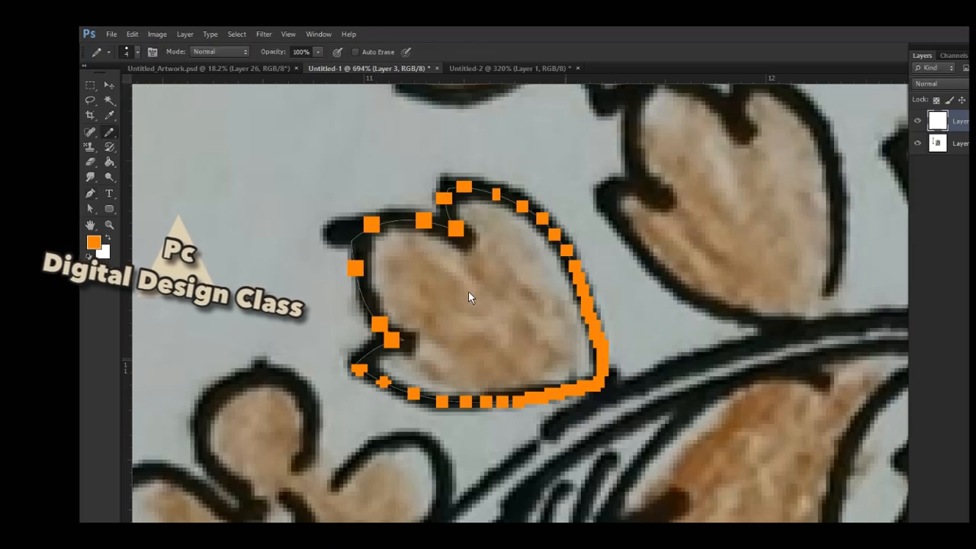
- Set the Pencil tip's spacing to 1% for a continuous line and undo the dotted orange stroke on the leaf
{"action": "key", "text": "F5"}
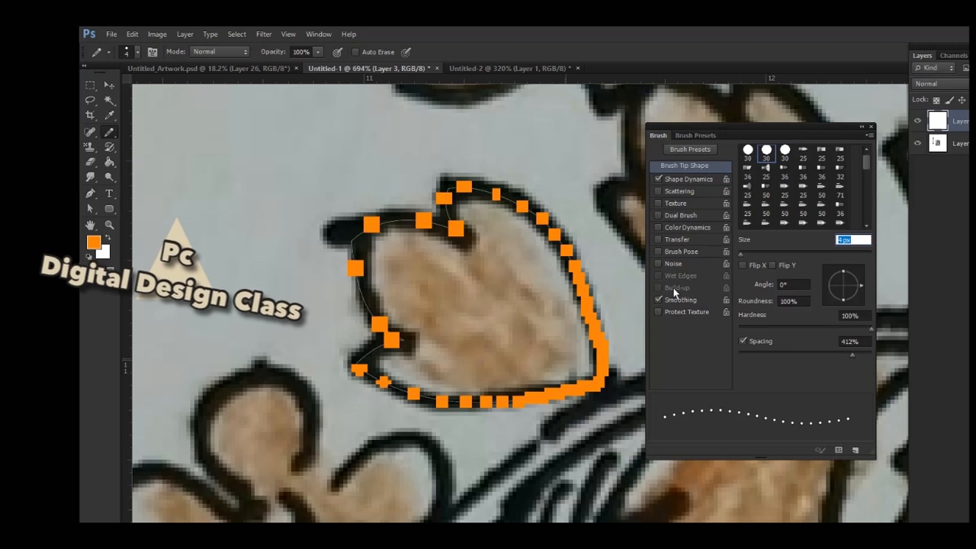
{"action": "left_click_drag", "start_coordinate": [852, 354], "coordinate": [774, 355]}
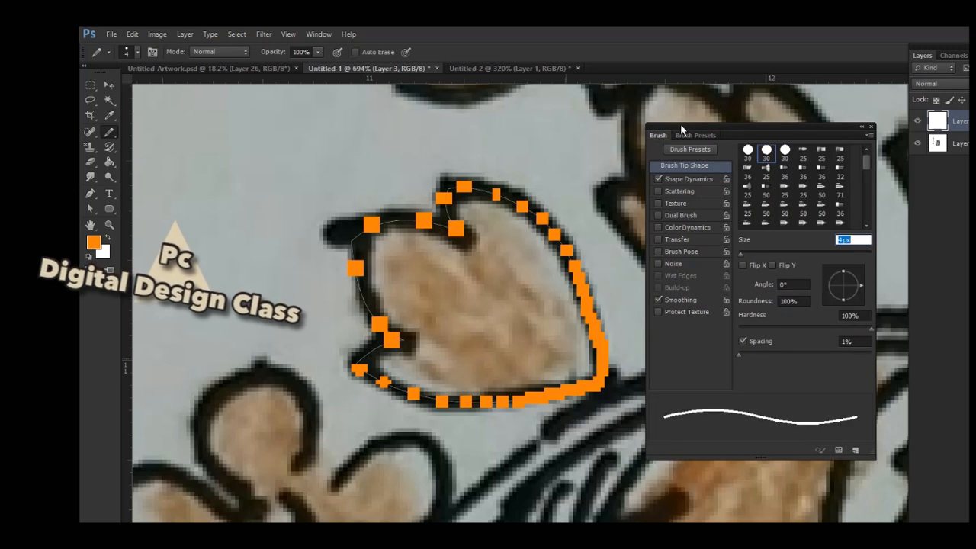
{"action": "key", "text": "F5"}
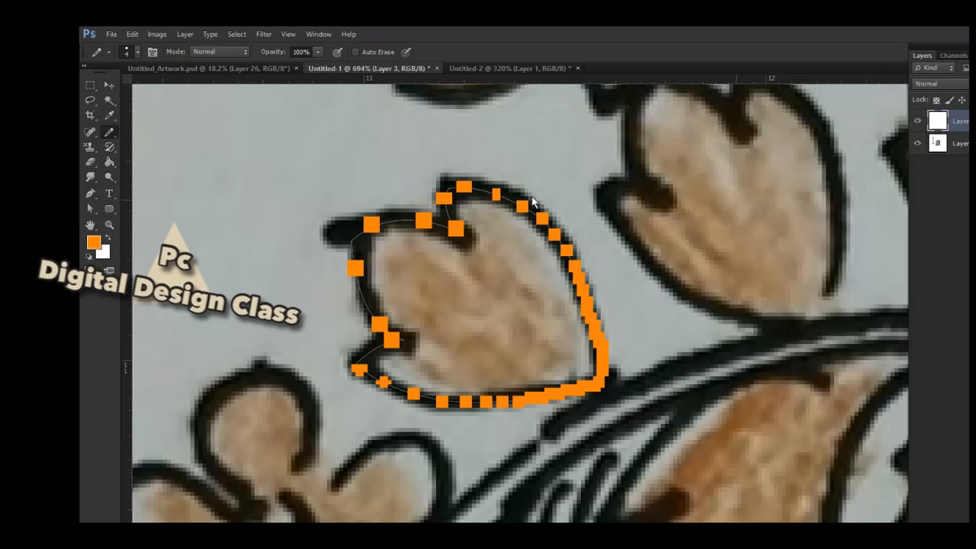
{"action": "key", "text": "ctrl+z"}
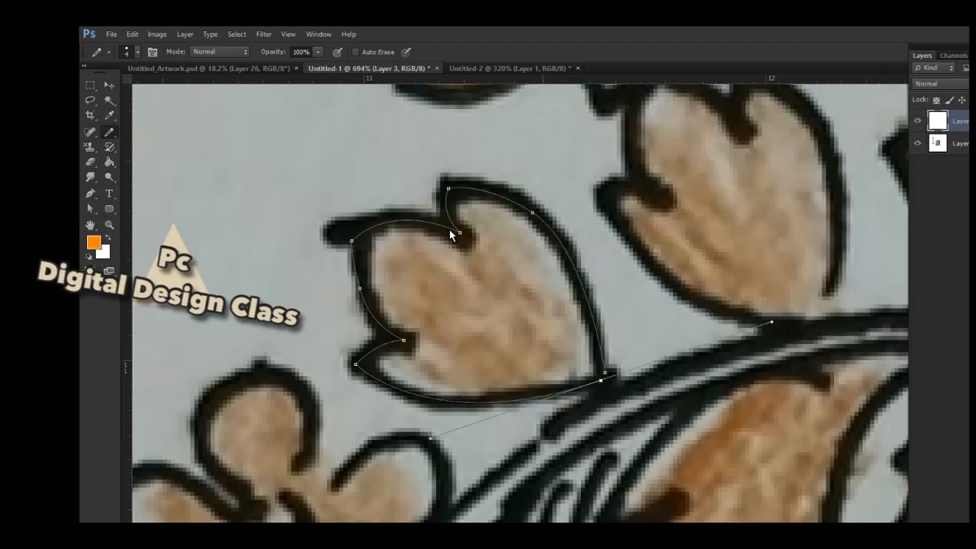
- Try stroking the leaf path with the continuous Pencil tip and simulated pressure, and undo the solid orange outline
{"action": "key", "text": "p"}
{"action": "right_click", "coordinate": [523, 279]}
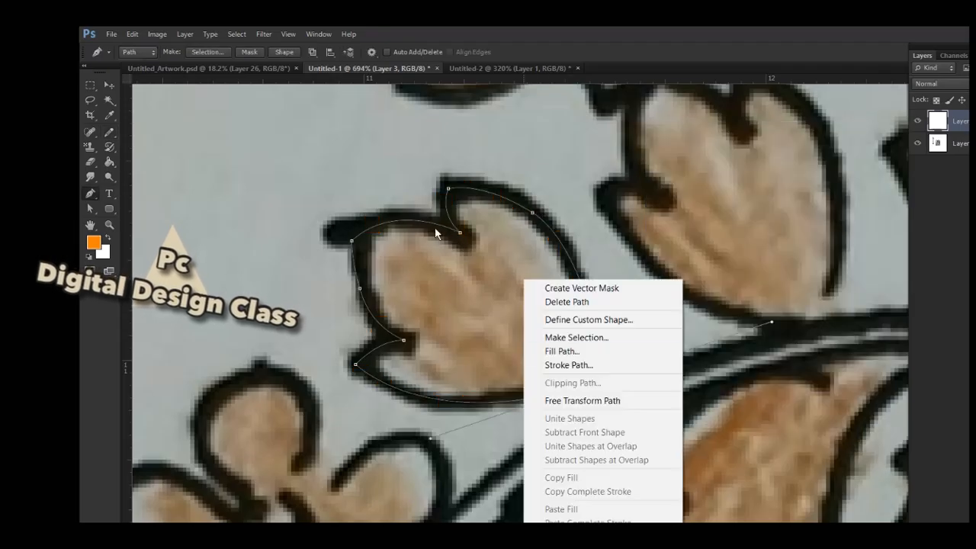
{"action": "left_click", "coordinate": [546, 364]}
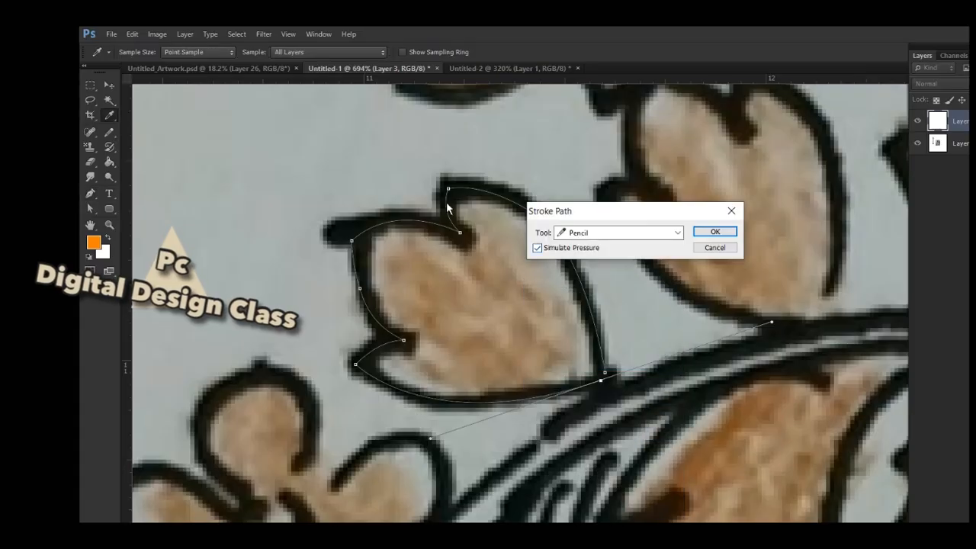
{"action": "key", "text": "Return"}
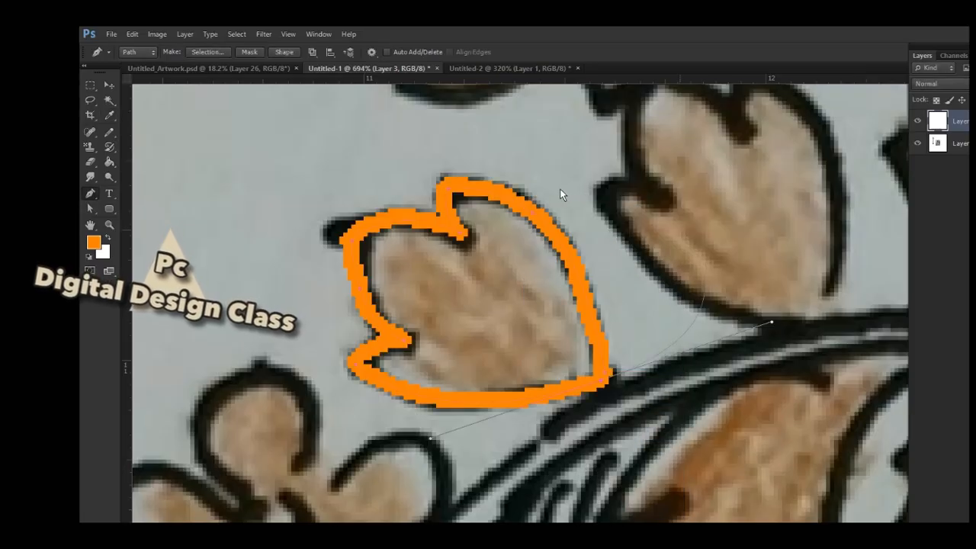
{"action": "key", "text": "ctrl+z"}
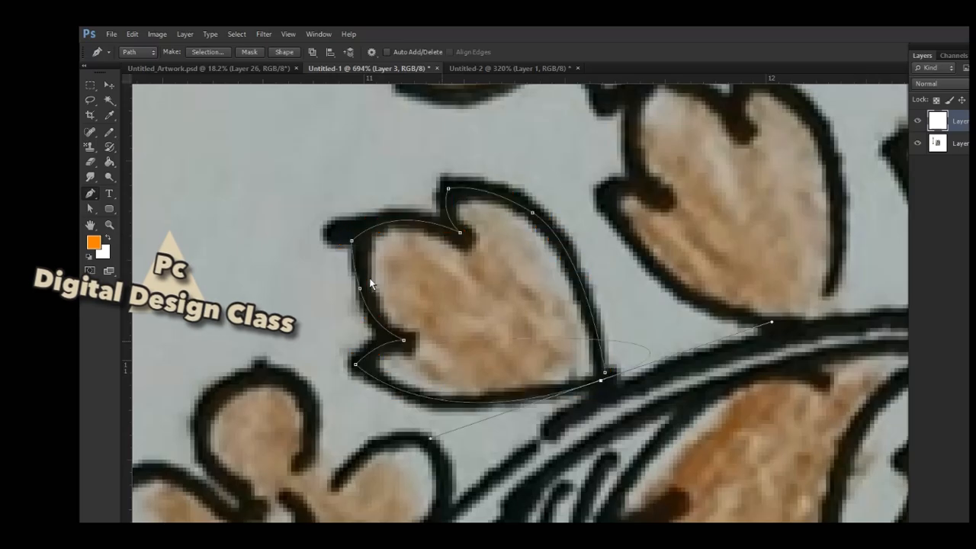
- Switch to the Brush and set its Shape Dynamics size control to Pen Pressure
{"action": "key", "text": "F5"}
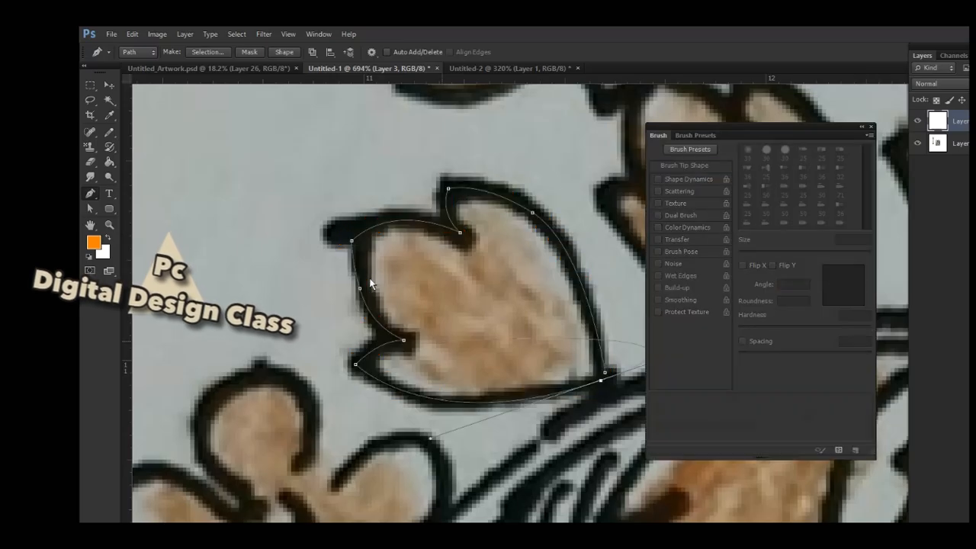
{"action": "key", "text": "b"}
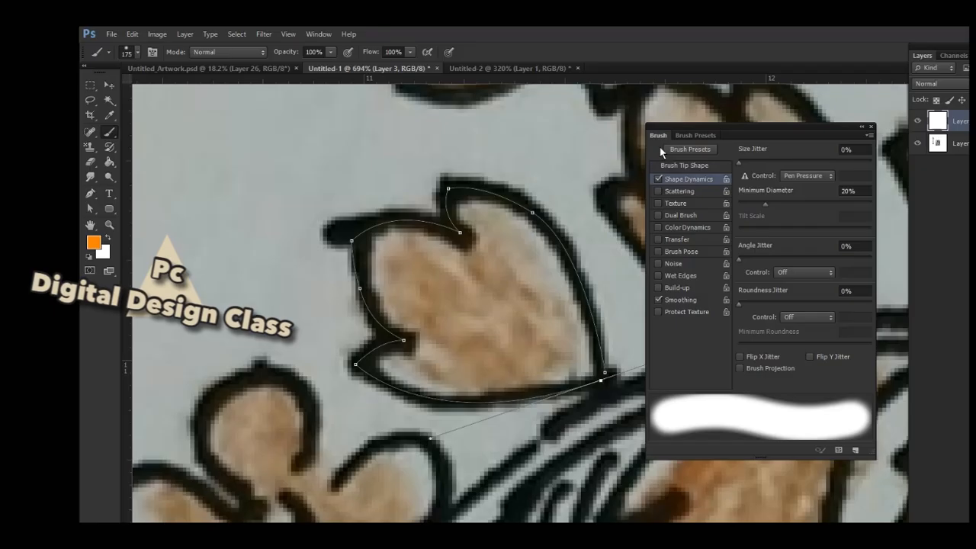
{"action": "left_click", "coordinate": [807, 175]}
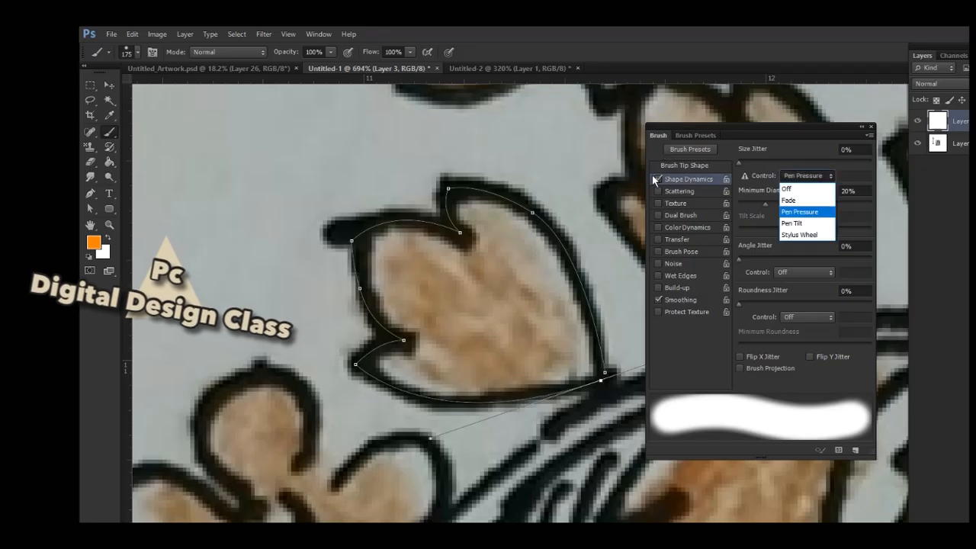
{"action": "left_click", "coordinate": [800, 212]}
{"action": "key", "text": "F5"}
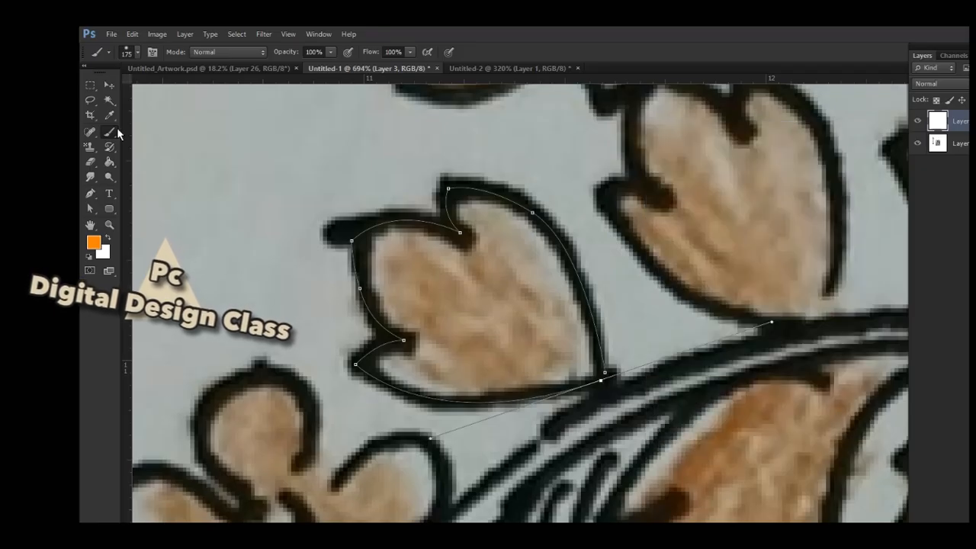
- Stroke the leaf path once more using the Pencil with Simulate Pressure on, and undo that stroke
{"action": "key", "text": "p"}
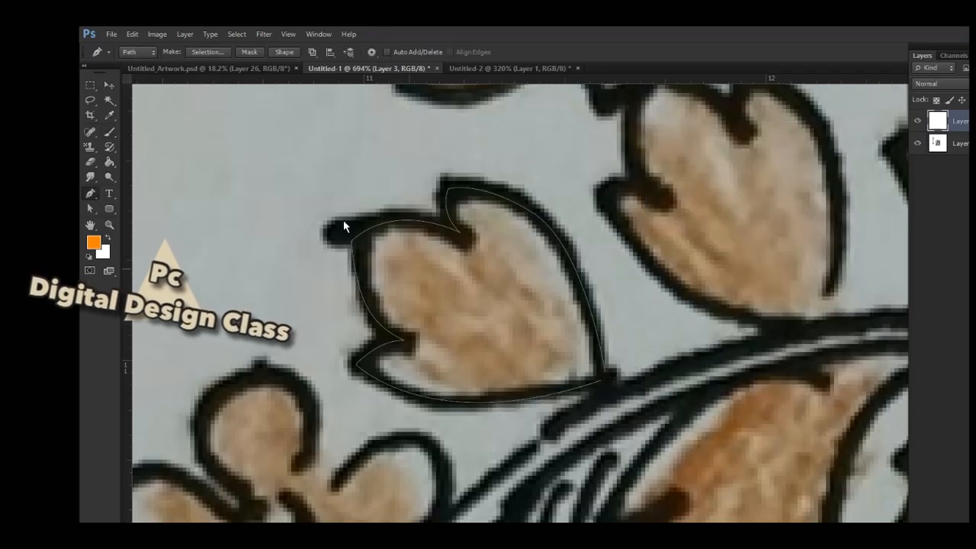
{"action": "right_click", "coordinate": [411, 270]}
{"action": "left_click", "coordinate": [457, 355]}
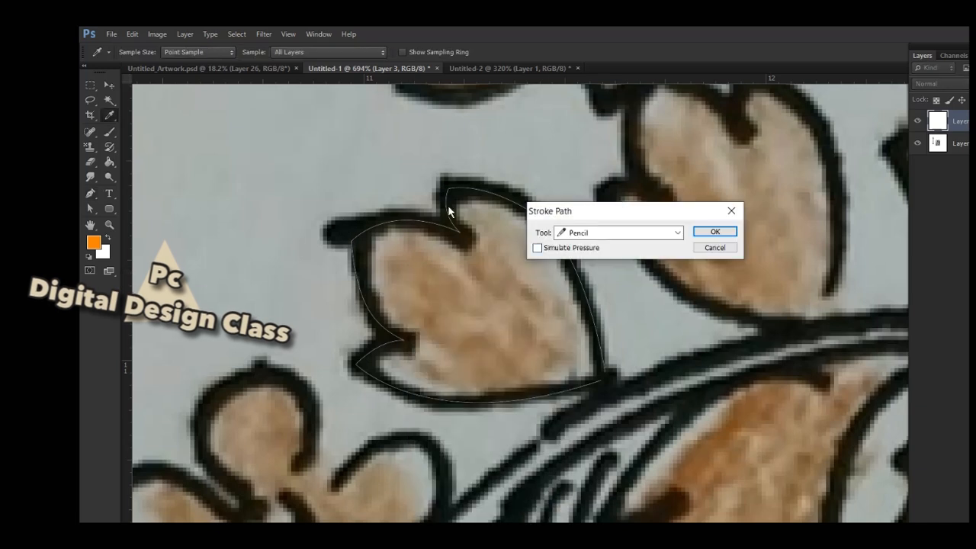
{"action": "key", "text": "Return"}
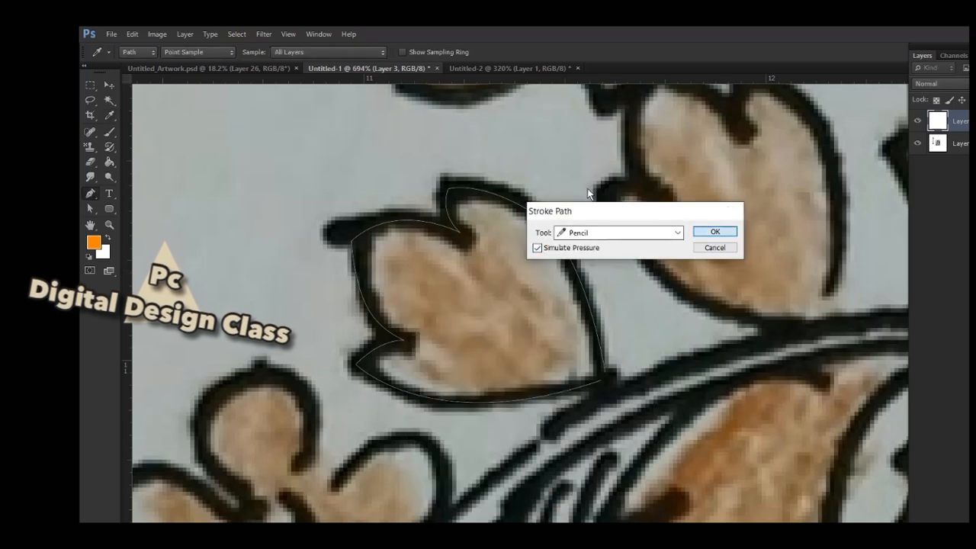
{"action": "key", "text": "Return"}
{"action": "key", "text": "ctrl+z"}
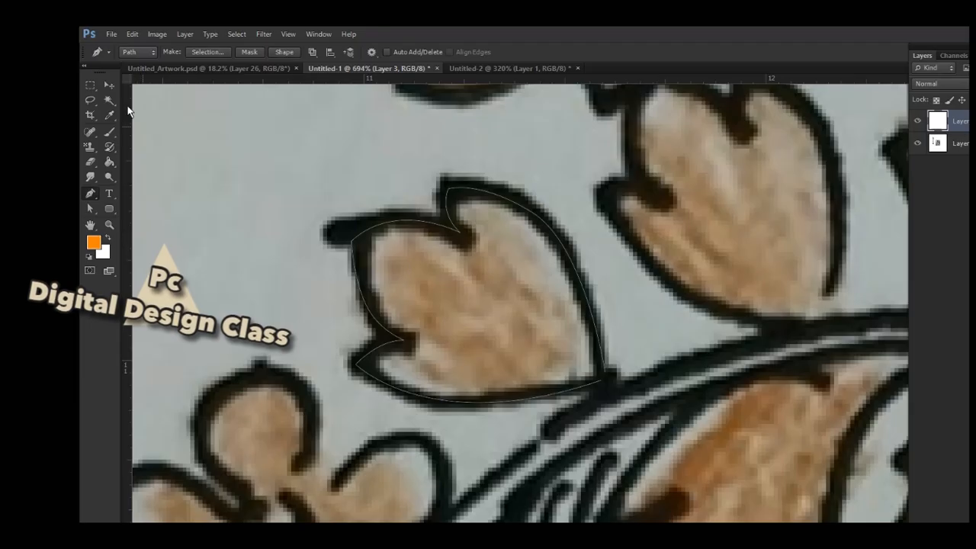
- Select the Brush tool and reduce its size to 5 px
{"action": "left_click", "coordinate": [109, 131]}
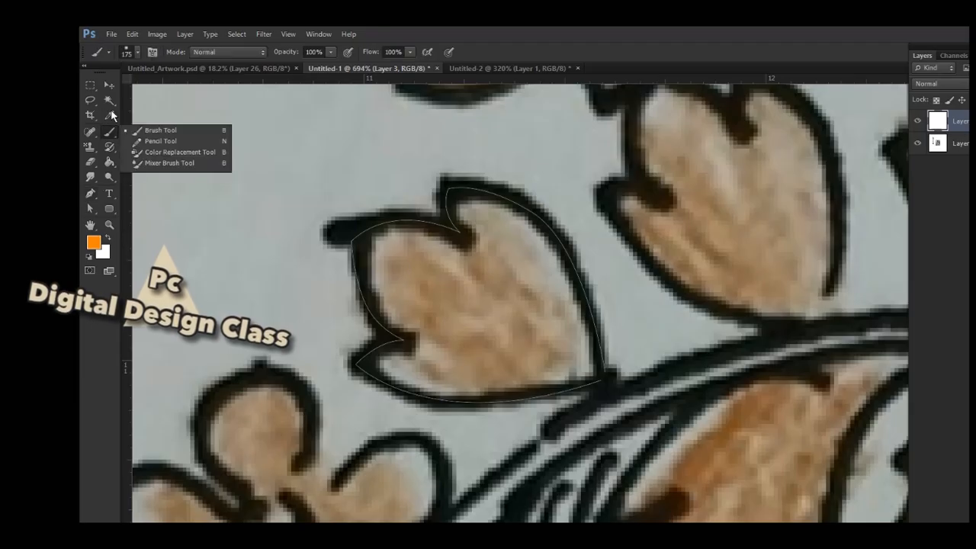
{"action": "left_click", "coordinate": [129, 111]}
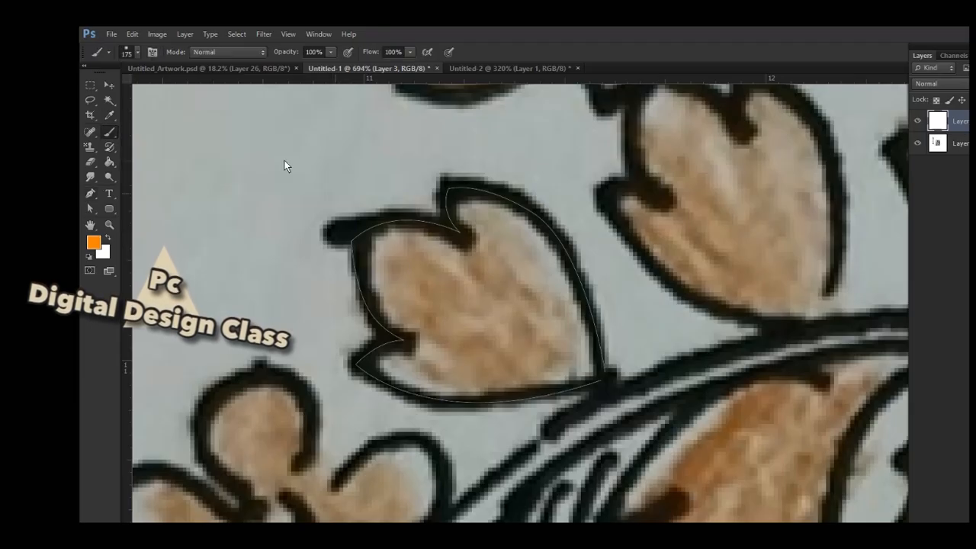
{"action": "key", "text": "["}
{"action": "key", "text": "["}
{"action": "key", "text": "["}
{"action": "key", "text": "["}
{"action": "key", "text": "["}
{"action": "key", "text": "["}
{"action": "key", "text": "["}
{"action": "key", "text": "["}
{"action": "key", "text": "["}
{"action": "key", "text": "["}
{"action": "key", "text": "["}
{"action": "key", "text": "["}
{"action": "key", "text": "["}
{"action": "key", "text": "["}
{"action": "key", "text": "["}
{"action": "key", "text": "["}
{"action": "key", "text": "["}
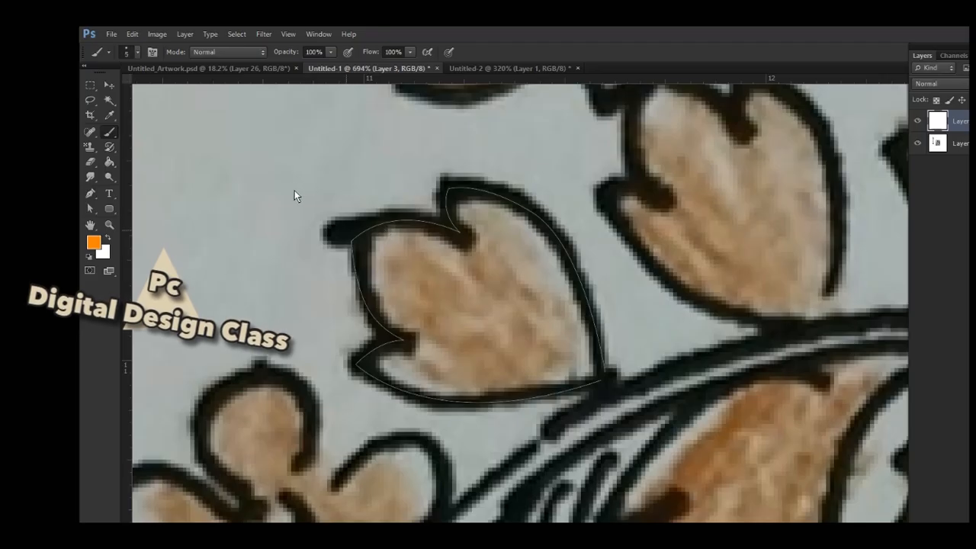
- Stroke the leaf path with the Brush and Simulate Pressure on to create a tapered orange outline
{"action": "key", "text": "p"}
{"action": "right_click", "coordinate": [425, 221]}
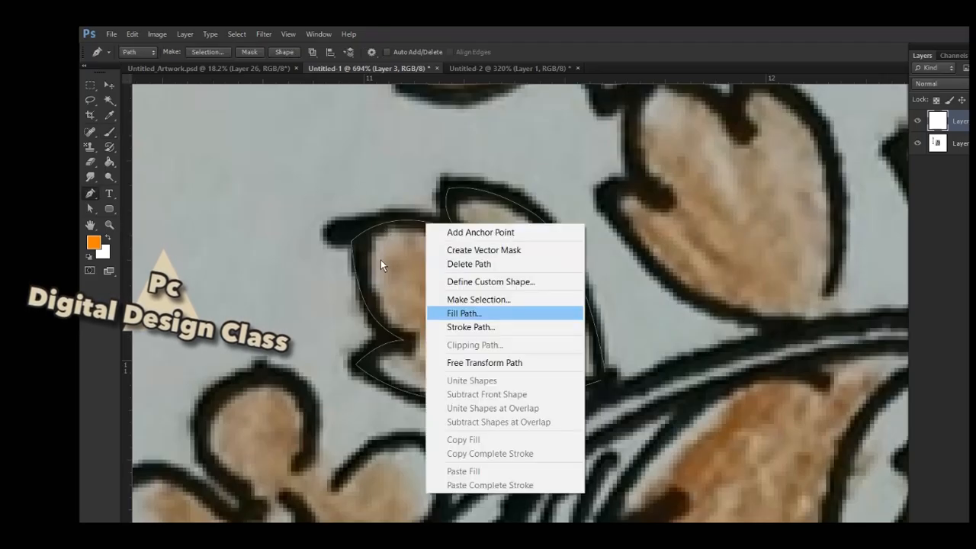
{"action": "left_click", "coordinate": [471, 327]}
{"action": "left_click", "coordinate": [581, 232]}
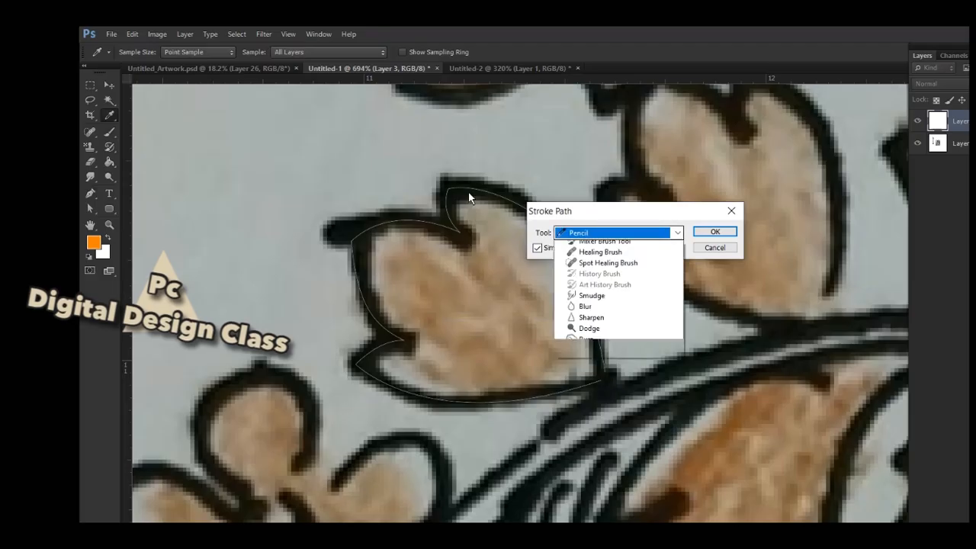
{"action": "key", "text": "Down"}
{"action": "key", "text": "Return"}
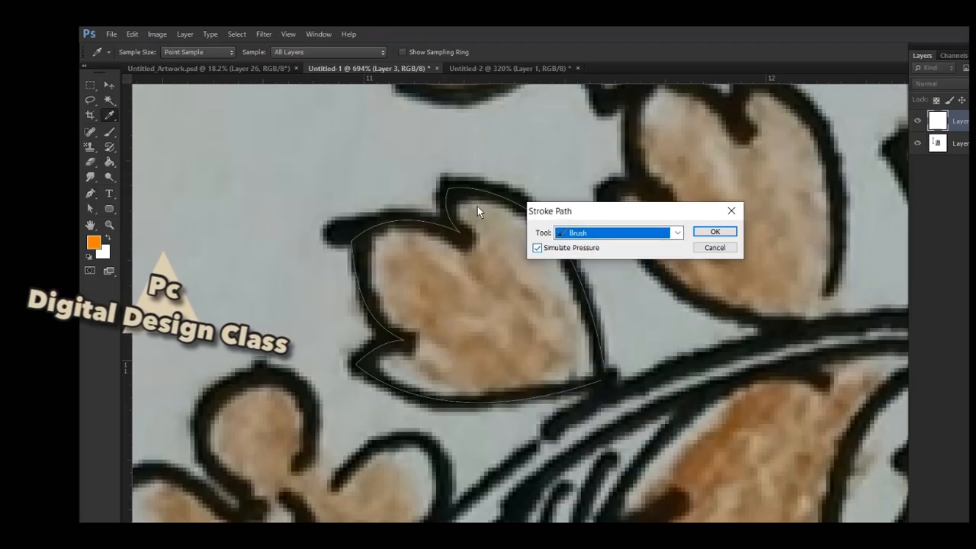
{"action": "key", "text": "Return"}
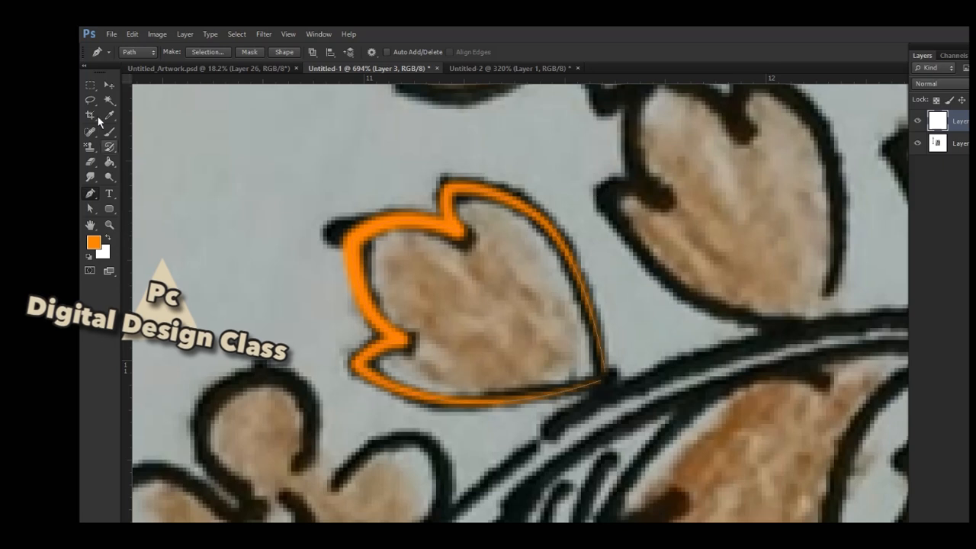
- Switch from the Brush to the Pencil tool and undo the tapered orange brush outline on the leaf path
{"action": "key", "text": "ctrl+minus"}
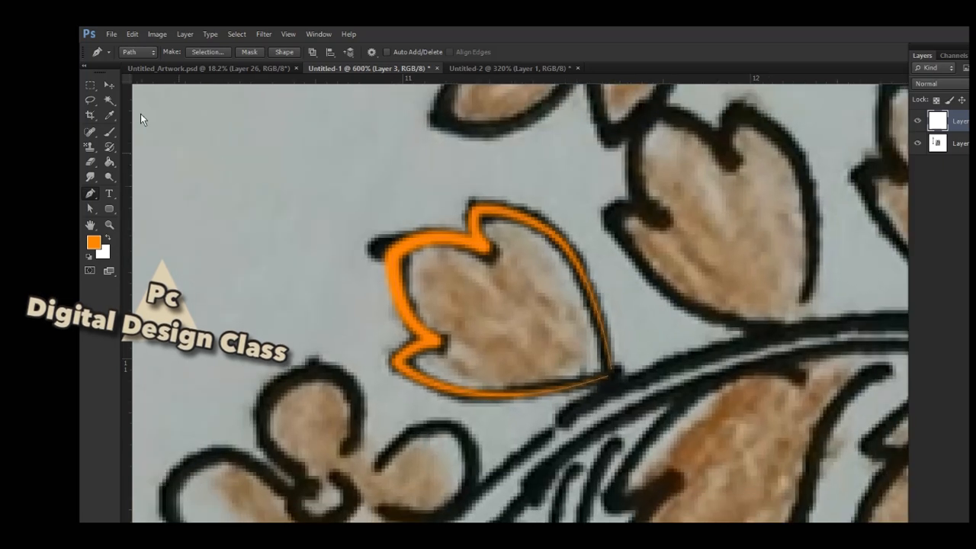
{"action": "left_click", "coordinate": [109, 132]}
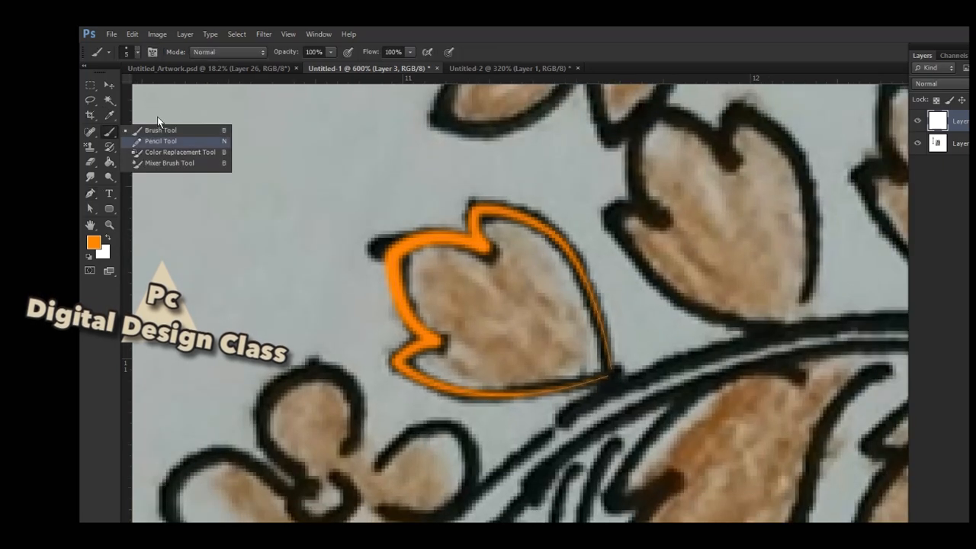
{"action": "left_click", "coordinate": [160, 141]}
{"action": "key", "text": "ctrl+minus"}
{"action": "key", "text": "ctrl+minus"}
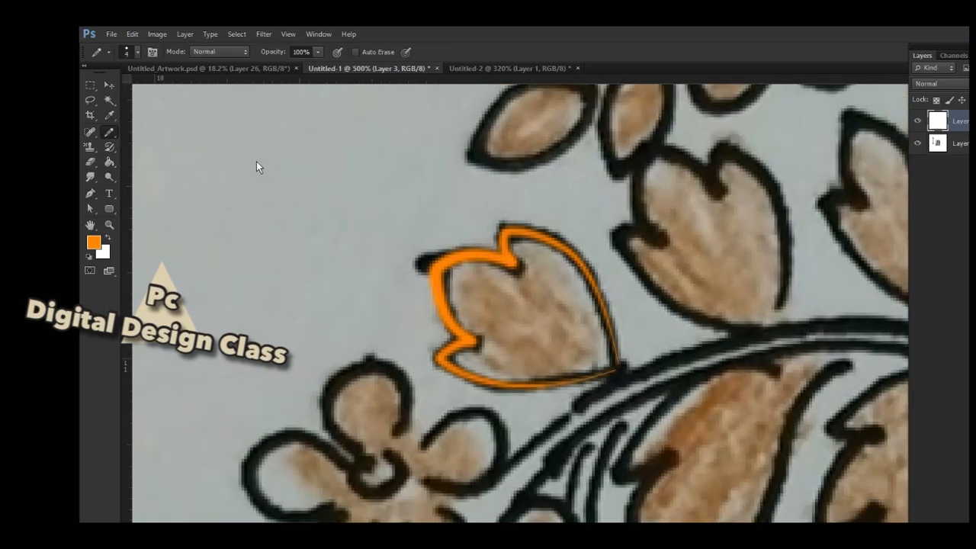
{"action": "key", "text": "p"}
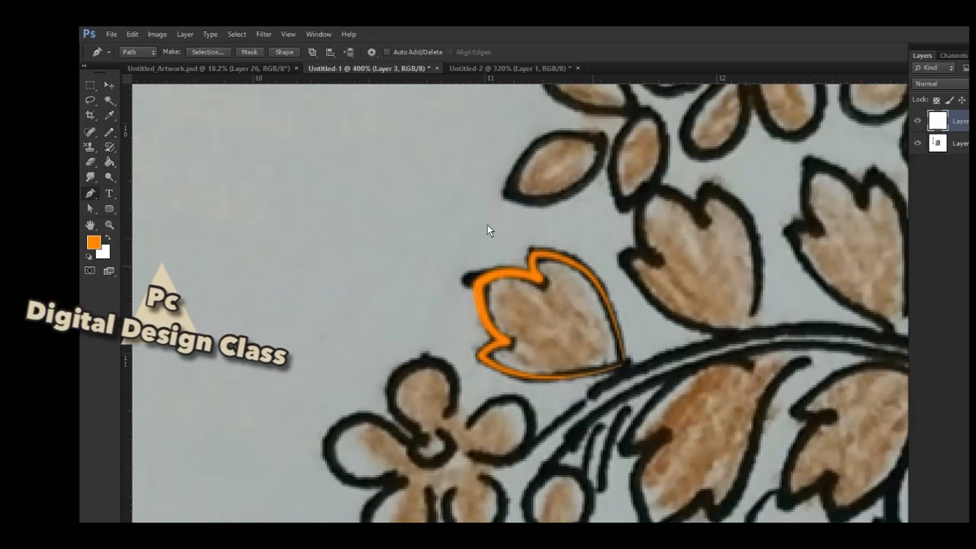
{"action": "key", "text": "ctrl+plus"}
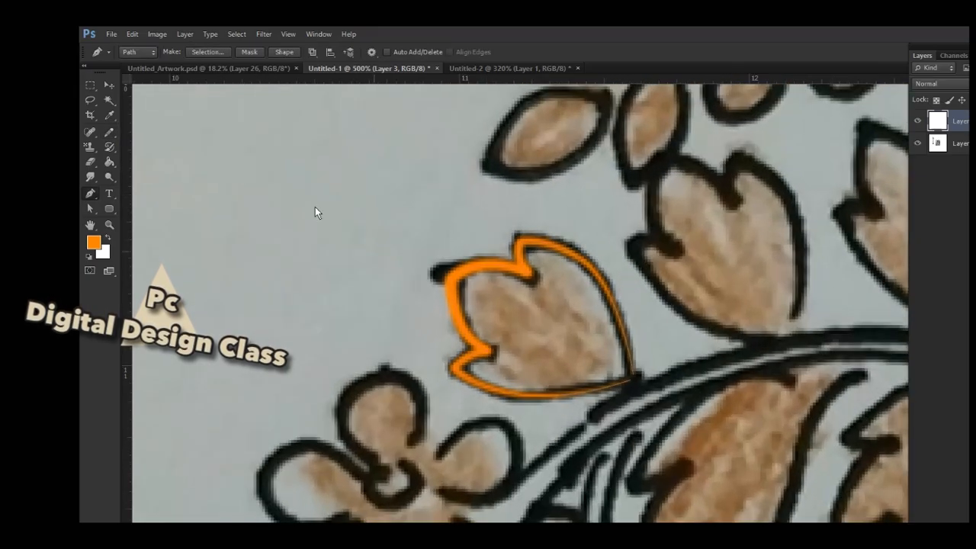
{"action": "key", "text": "b"}
{"action": "key", "text": "ctrl+z"}
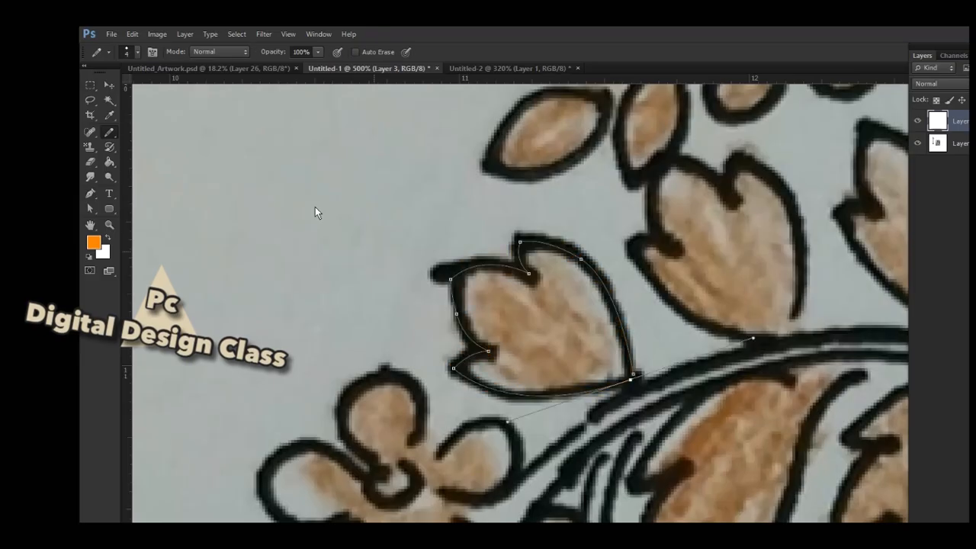
- Stroke the leaf path with the tool changed from Brush to Pencil, keeping Simulate Pressure on
{"action": "key", "text": "p"}
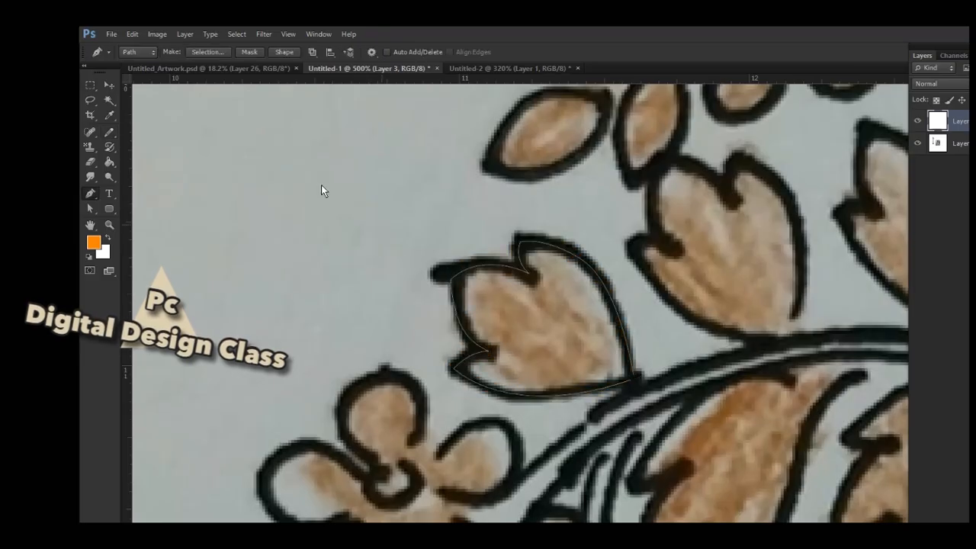
{"action": "right_click", "coordinate": [352, 261]}
{"action": "key", "text": "Return"}
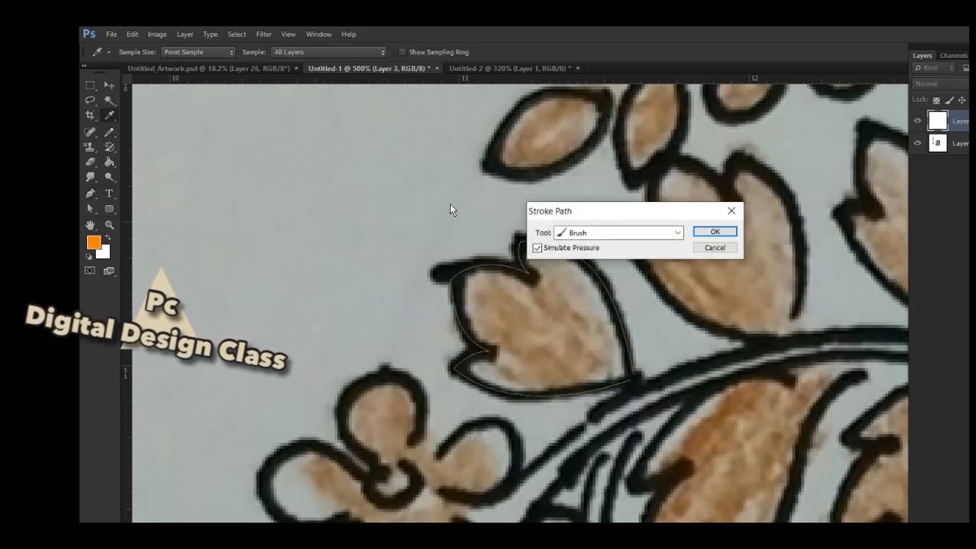
{"action": "key", "text": "alt+Down"}
{"action": "key", "text": "Up"}
{"action": "key", "text": "Return"}
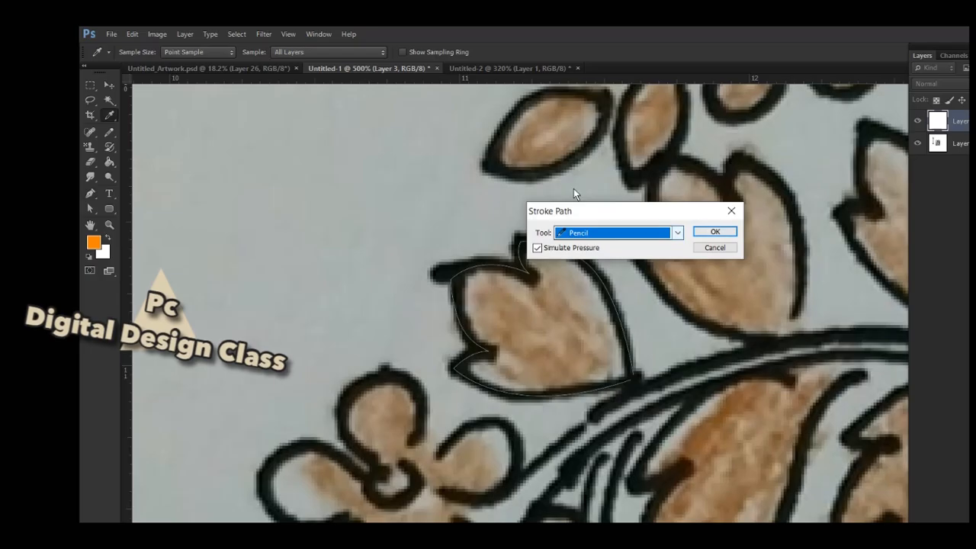
{"action": "key", "text": "Return"}
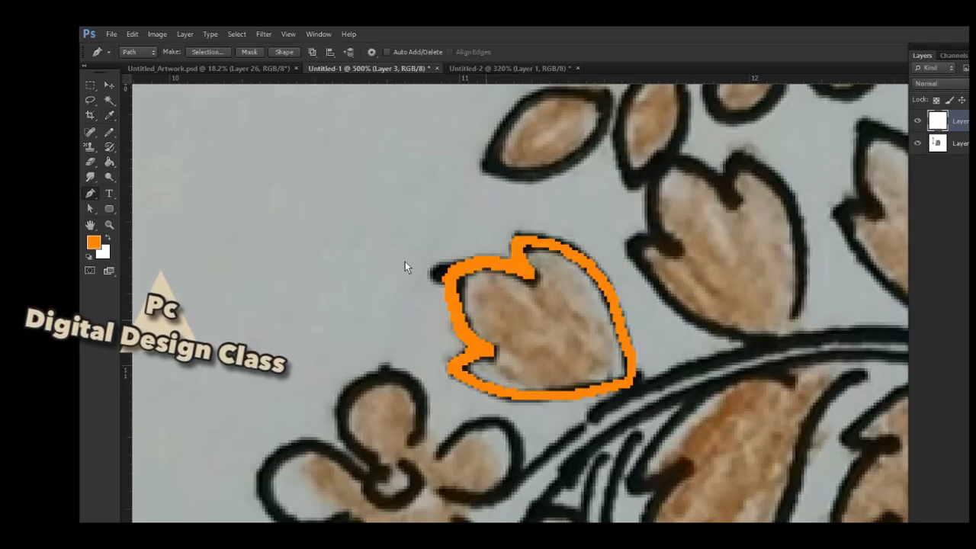
- Undo the Pencil outline on the leaf and set the Pencil's opacity to 60%
{"action": "key", "text": "ctrl+z"}
{"action": "key", "text": "b"}
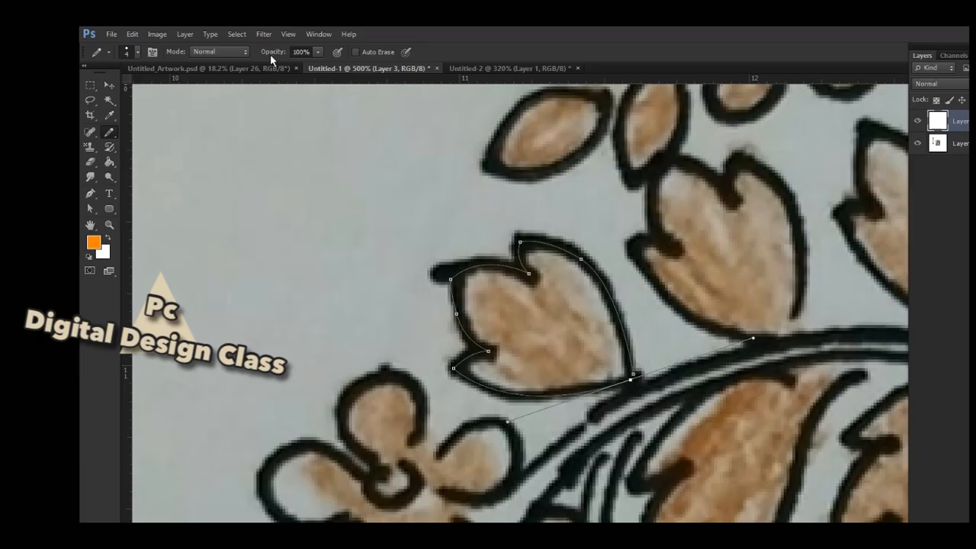
{"action": "key", "text": "6"}
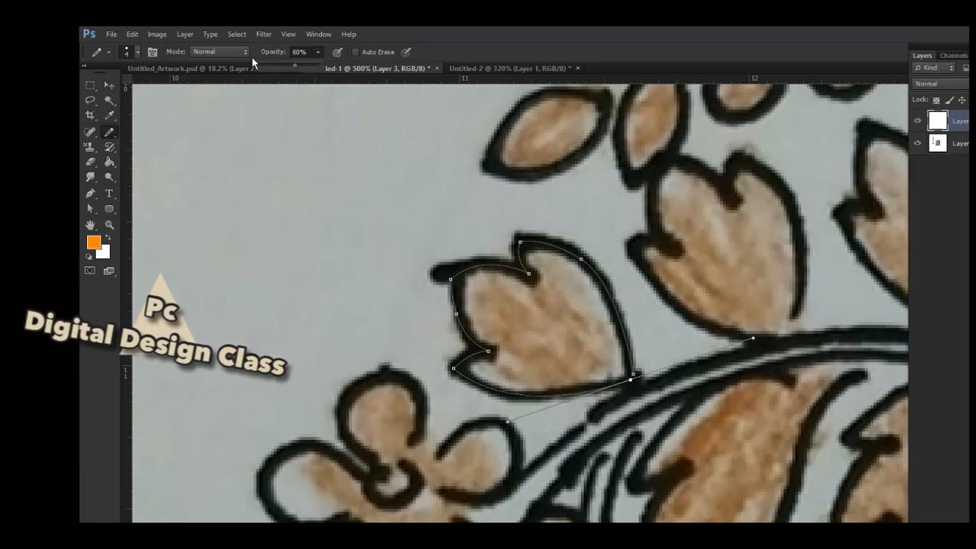
- Set the Pencil's opacity to 66% and stroke the leaf path with the Pencil, keeping Simulate Pressure on
{"action": "left_click_drag", "start_coordinate": [296, 65], "coordinate": [298, 65]}
{"action": "left_click", "coordinate": [360, 27]}
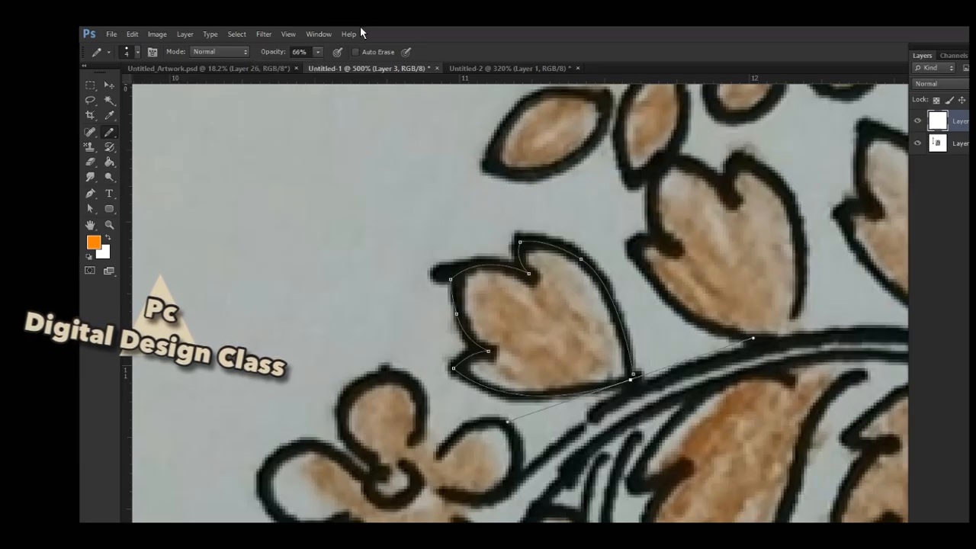
{"action": "key", "text": "p"}
{"action": "right_click", "coordinate": [392, 200]}
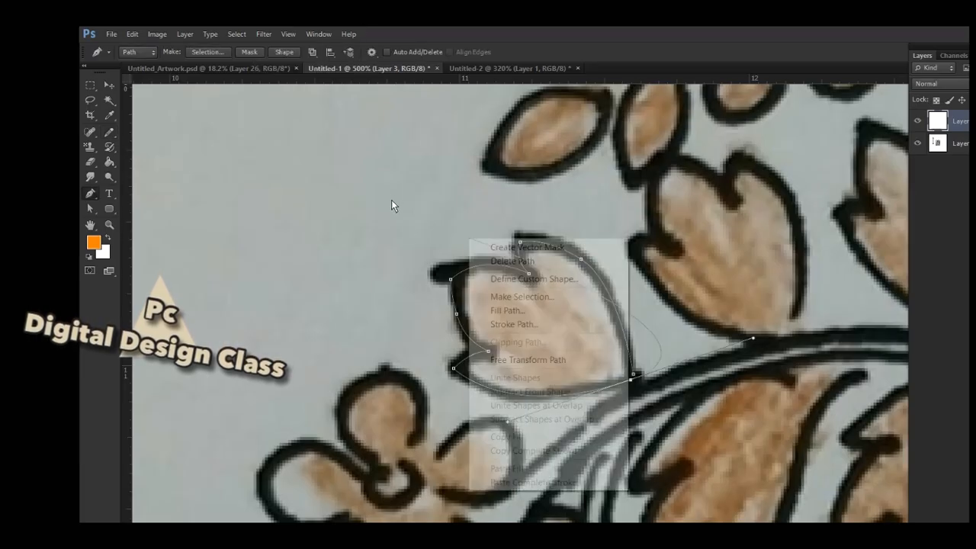
{"action": "key", "text": "Return"}
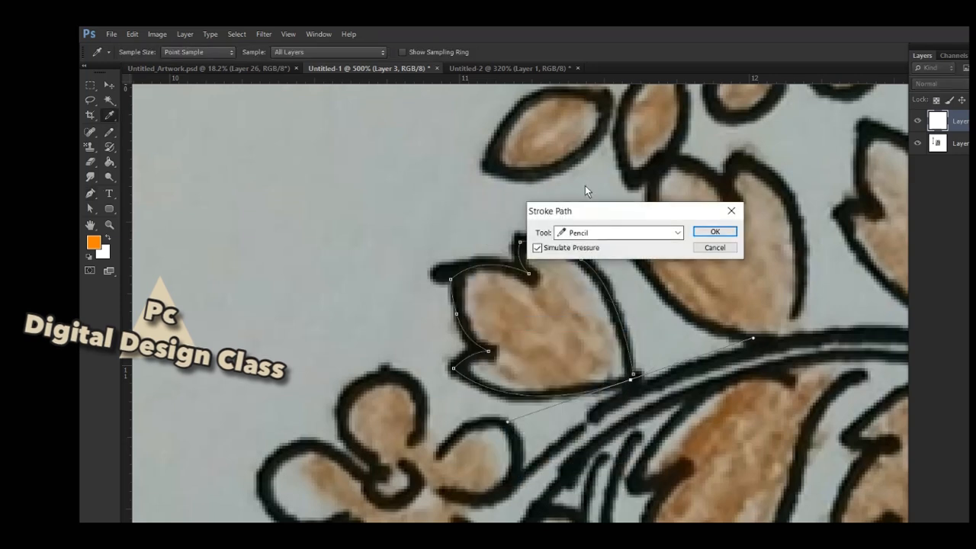
{"action": "key", "text": "Return"}
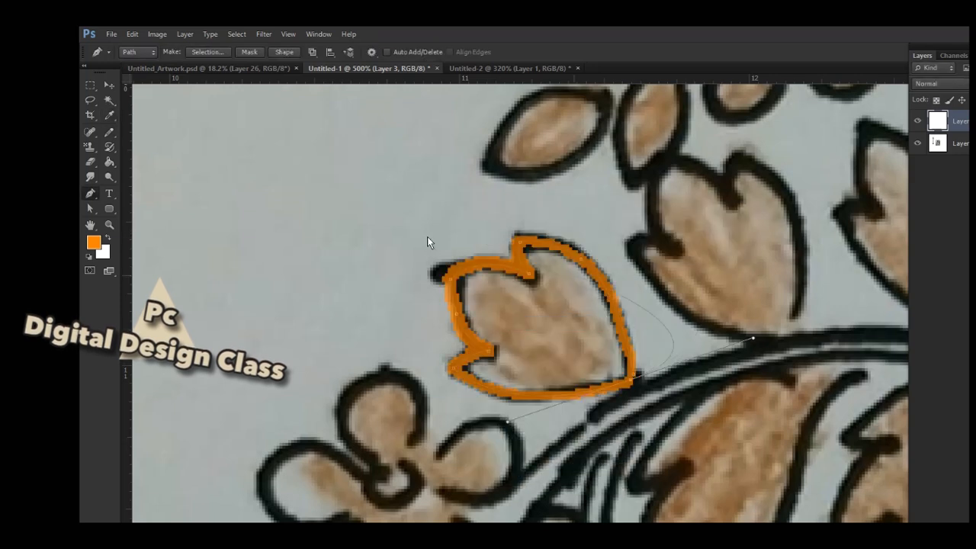
{"action": "scroll", "coordinate": [444, 229], "scroll_direction": "up", "scroll_amount": 3}
{"action": "scroll", "coordinate": [444, 229], "scroll_direction": "down", "scroll_amount": 2}
{"action": "scroll", "coordinate": [390, 235], "scroll_direction": "up", "scroll_amount": 1}
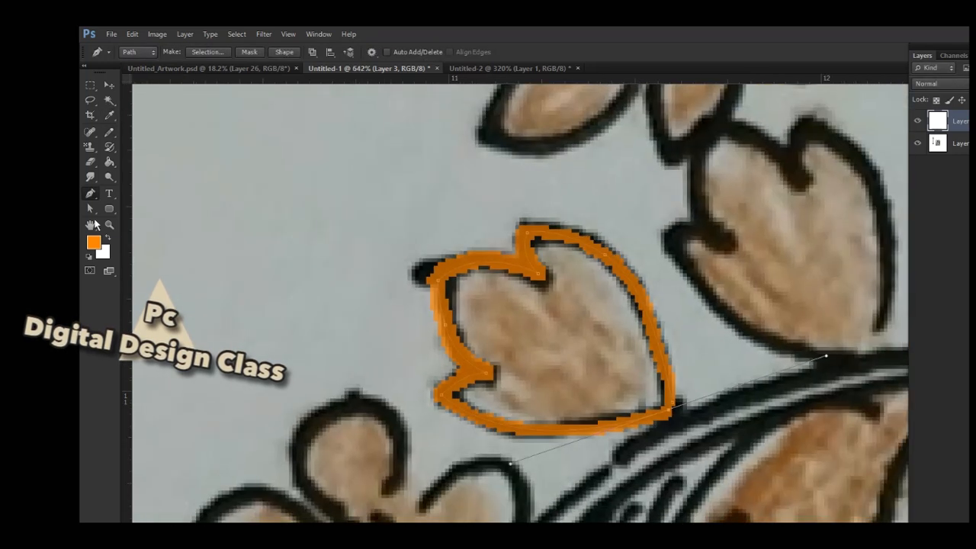
{"action": "left_click", "coordinate": [93, 242]}
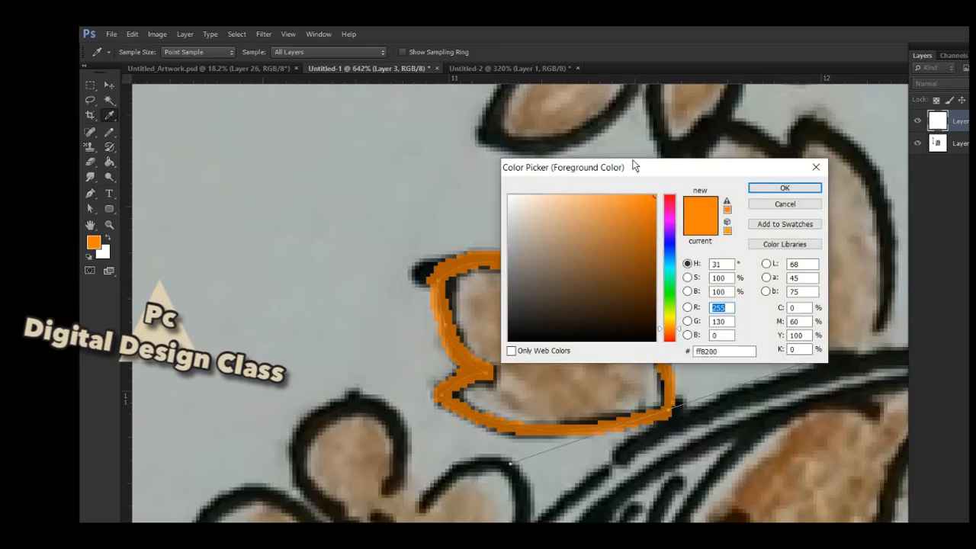
{"action": "key", "text": "Return"}
{"action": "key", "text": "p"}
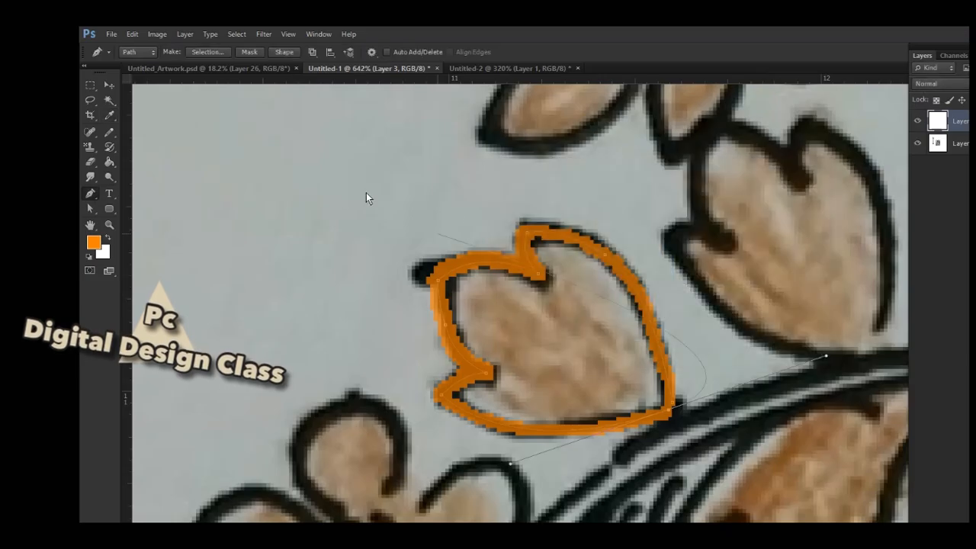
- Set the Pencil tool's opacity to 100%
{"action": "key", "text": "b"}
{"action": "left_click", "coordinate": [318, 51]}
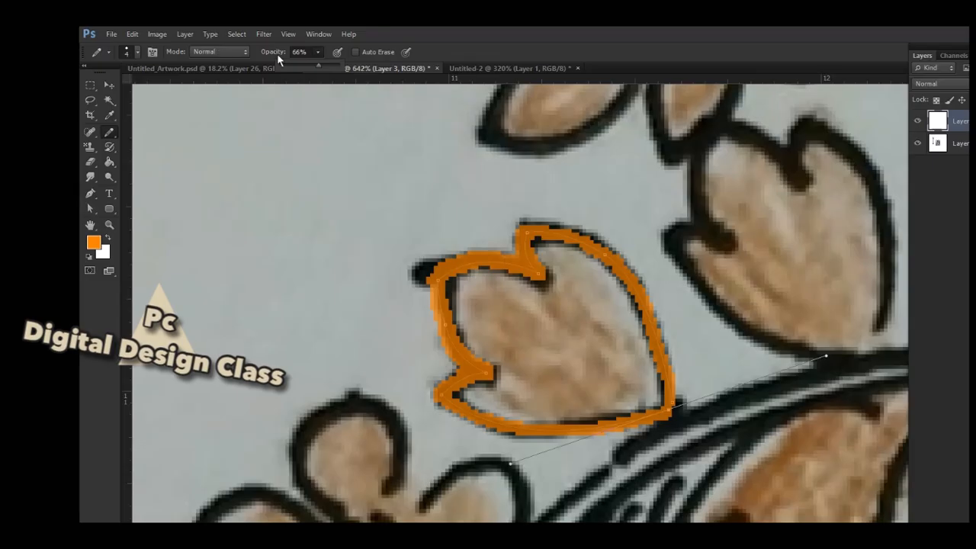
{"action": "left_click_drag", "start_coordinate": [271, 57], "coordinate": [314, 60]}
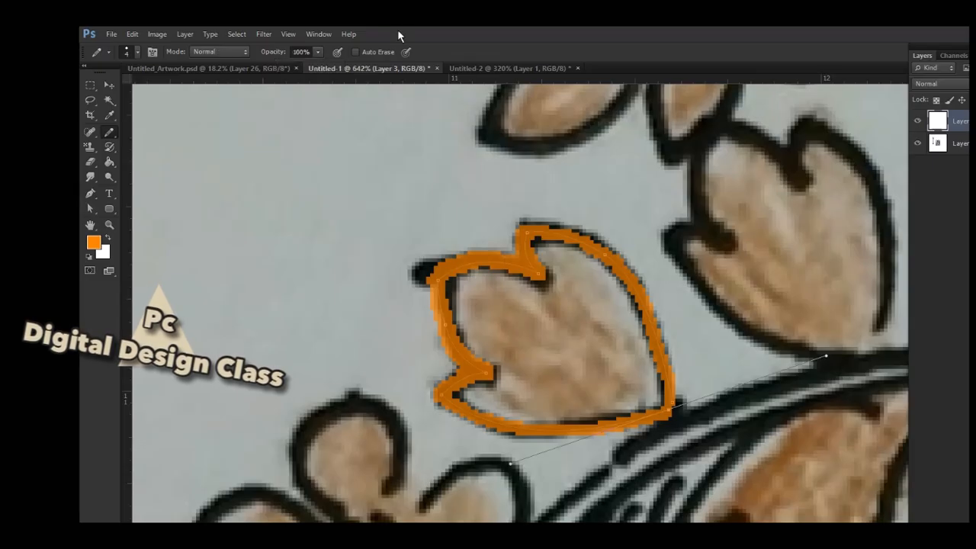
- Move the leaf path down and to the left of the outlined leaf and stroke it with the full-opacity Pencil
{"action": "key", "text": "p"}
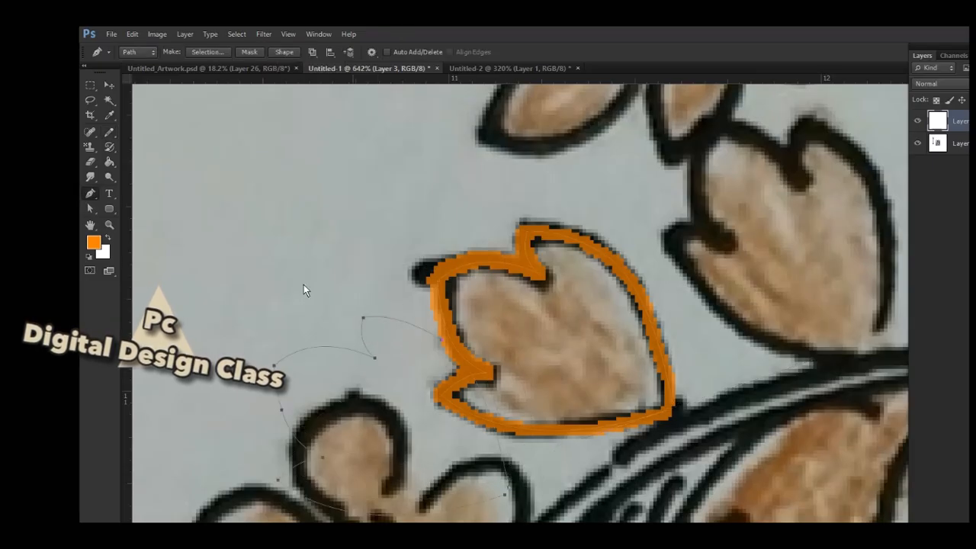
{"action": "right_click", "coordinate": [391, 305]}
{"action": "key", "text": "Down"}
{"action": "key", "text": "Down"}
{"action": "key", "text": "Return"}
{"action": "key", "text": "Return"}
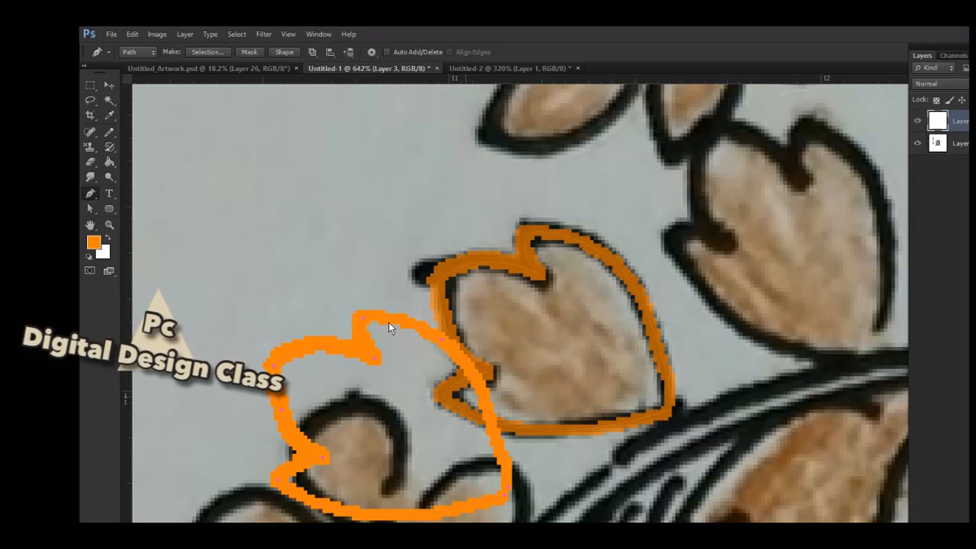
- Change the active stamp tool from Pattern Stamp to Clone Stamp
{"action": "key", "text": "b"}
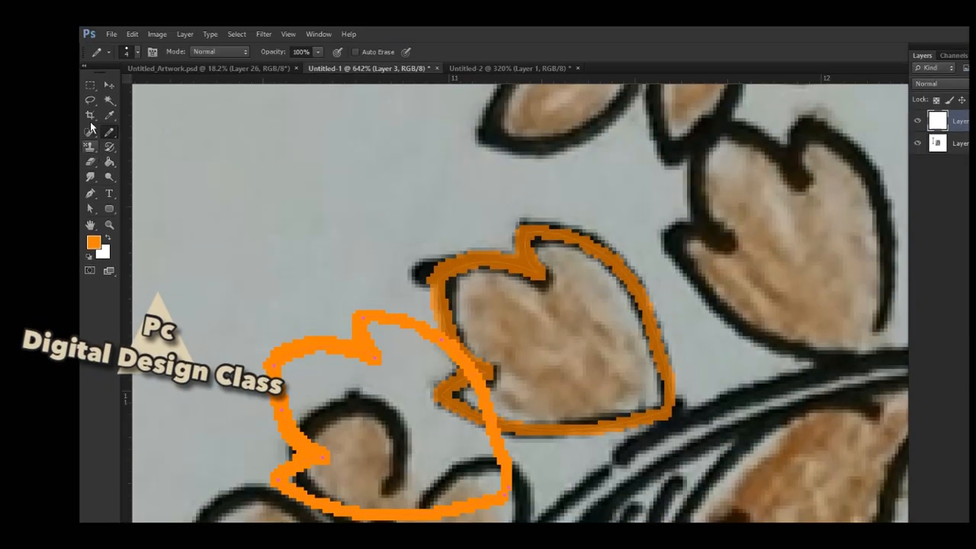
{"action": "left_click", "coordinate": [90, 145]}
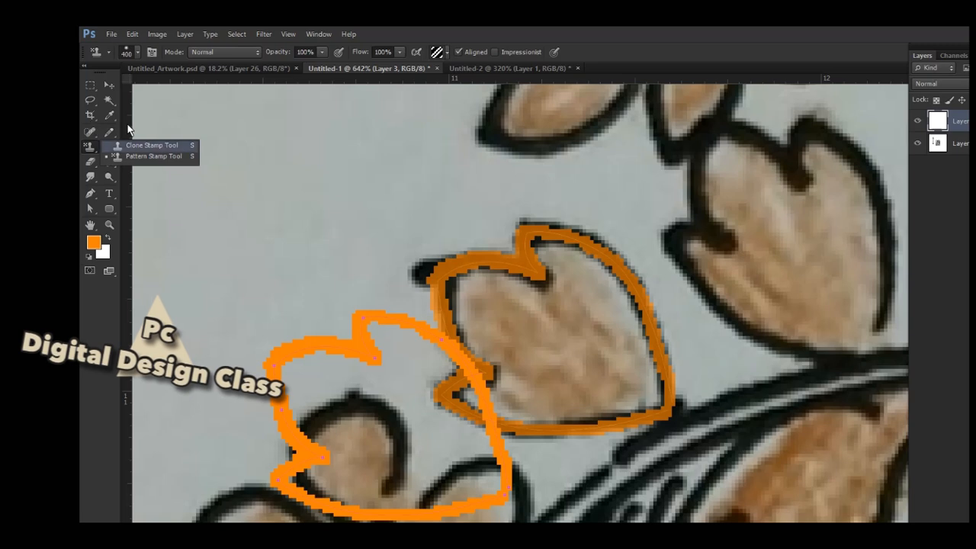
{"action": "left_click", "coordinate": [150, 145]}
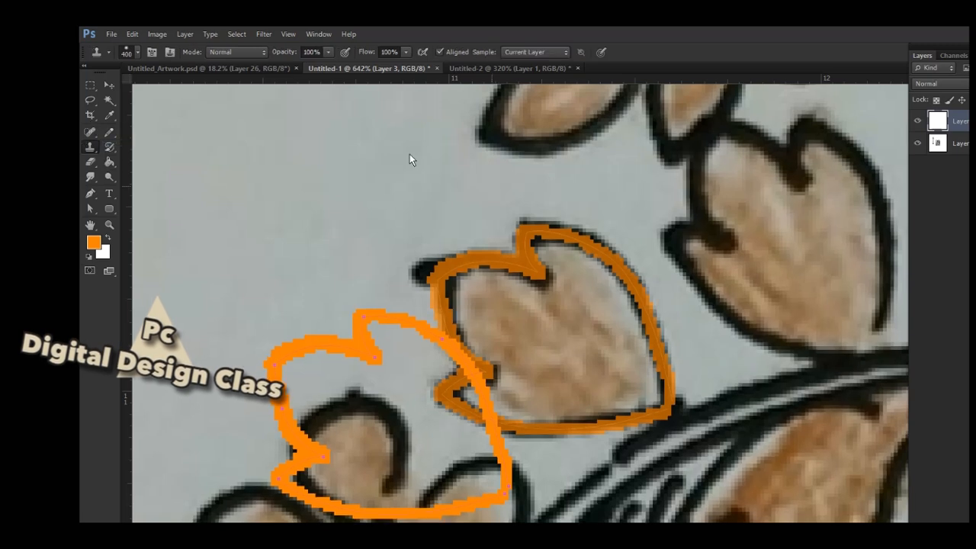
- Delete the leaf path and the orange test outlines over the bird drawing
{"action": "key", "text": "ctrl+minus"}
{"action": "key", "text": "ctrl+minus"}
{"action": "key", "text": "ctrl+minus"}
{"action": "key", "text": "ctrl+minus"}
{"action": "key", "text": "ctrl+minus"}
{"action": "key", "text": "ctrl+minus"}
{"action": "key", "text": "ctrl+minus"}
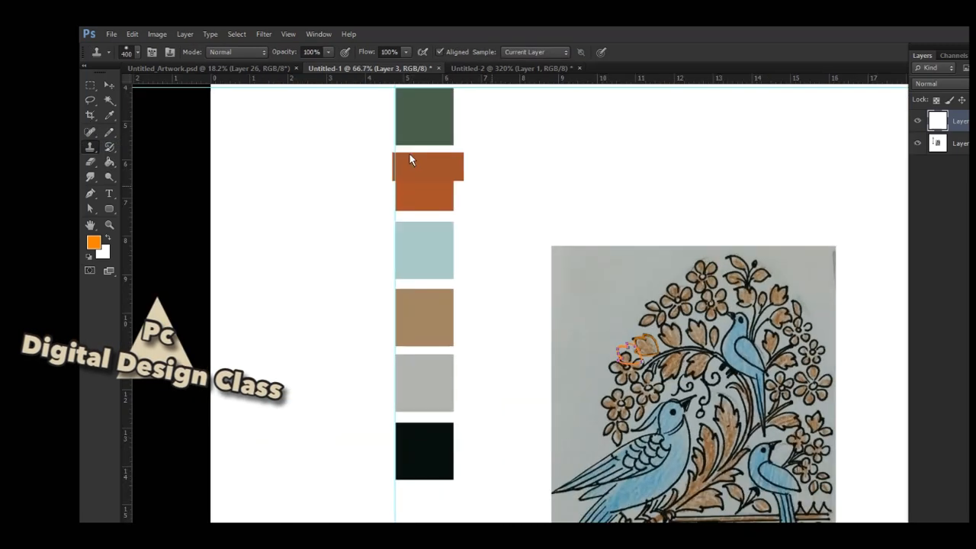
{"action": "key", "text": "Delete"}
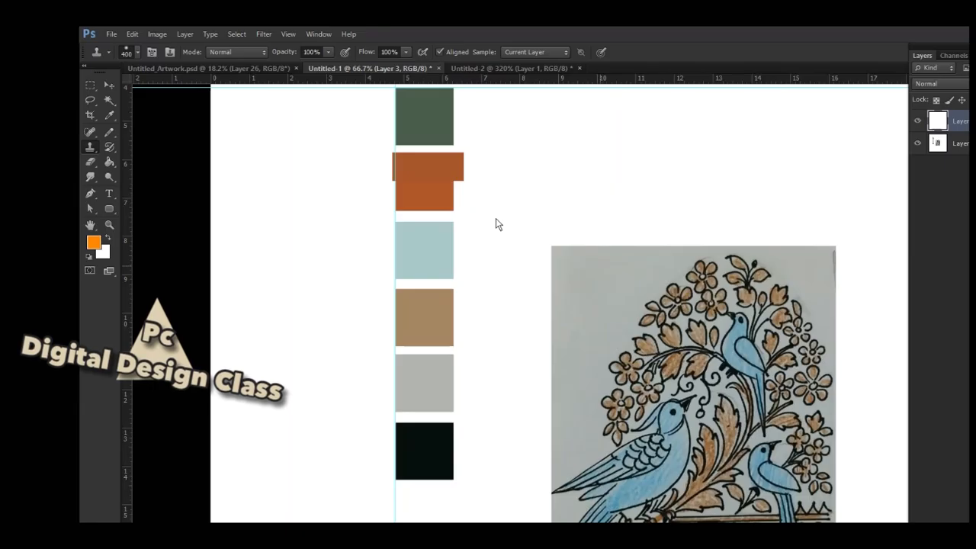
- Remove Layer 3 and delete the grey paper background around the bird drawing using the Magic Wand, leaving nothing selected
{"action": "key", "text": "w"}
{"action": "key", "text": "ctrl+shift+z"}
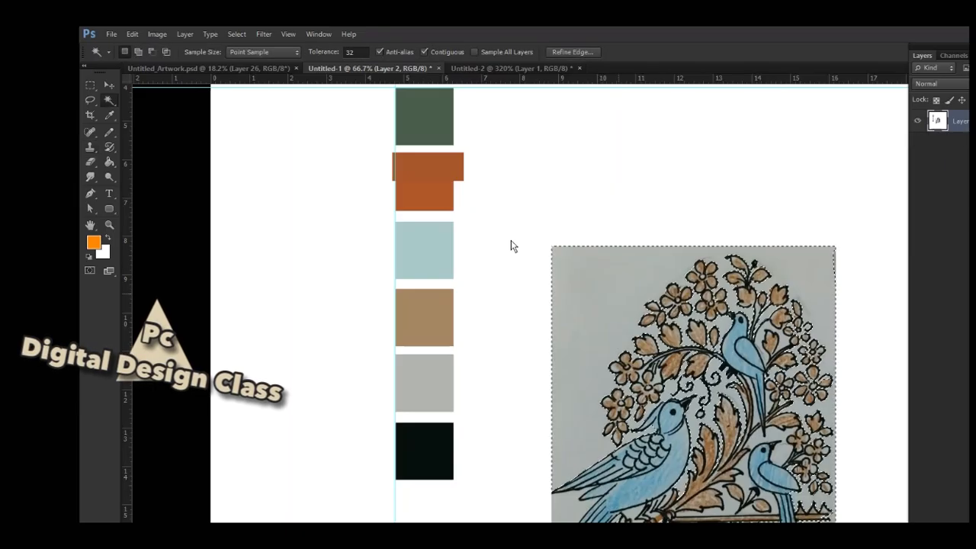
{"action": "key", "text": "Delete"}
{"action": "key", "text": "ctrl+d"}
{"action": "key", "text": "ctrl+shift+z"}
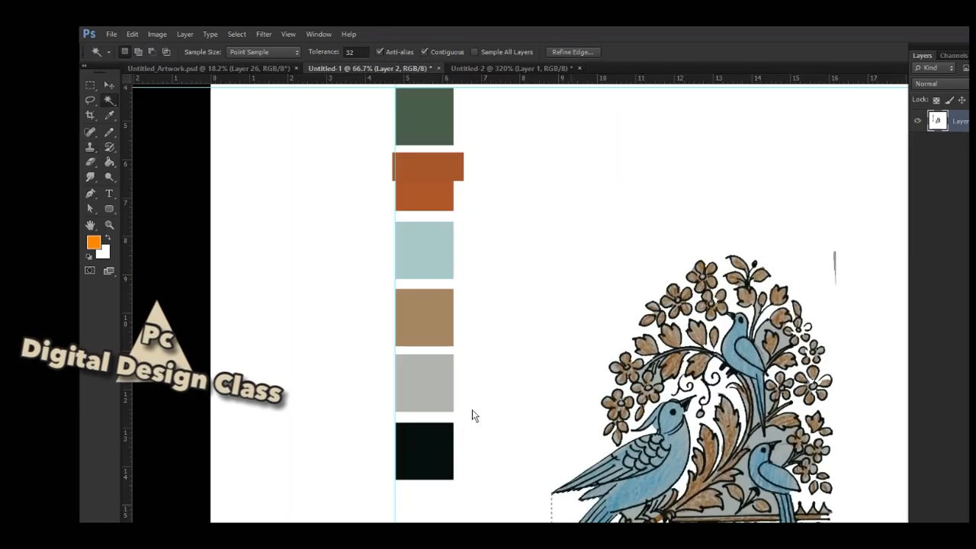
{"action": "key", "text": "ctrl+d"}
- Lasso and delete the leftover marks near the drawing's upper right edge, and clear the selection
{"action": "key", "text": "l"}
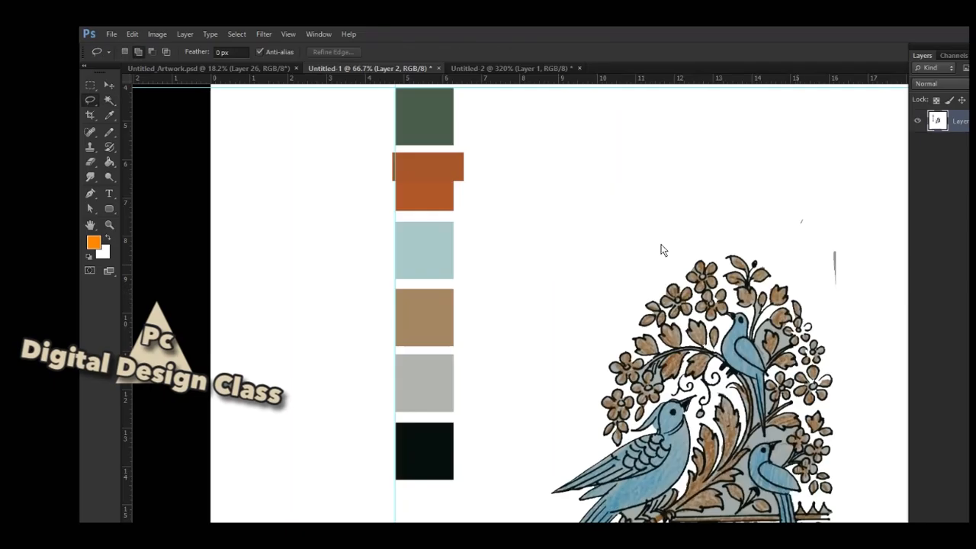
{"action": "left_click_drag", "start_coordinate": [801, 221], "coordinate": [816, 309]}
{"action": "key", "text": "Delete"}
{"action": "key", "text": "ctrl+minus"}
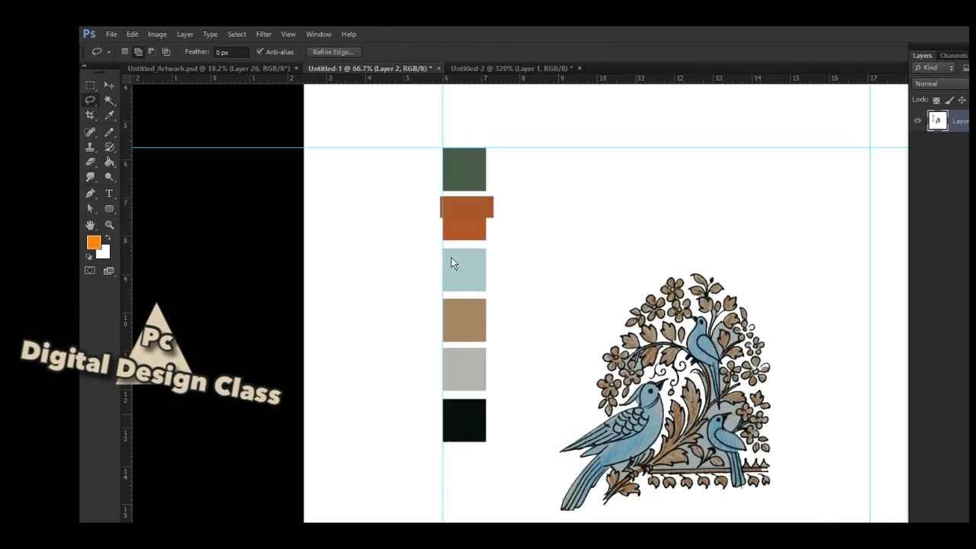
{"action": "left_click_drag", "start_coordinate": [558, 299], "coordinate": [325, 325]}
{"action": "key", "text": "ctrl+d"}
- Move the bird artwork and its colour swatches down and to the left on the canvas
{"action": "key", "text": "m"}
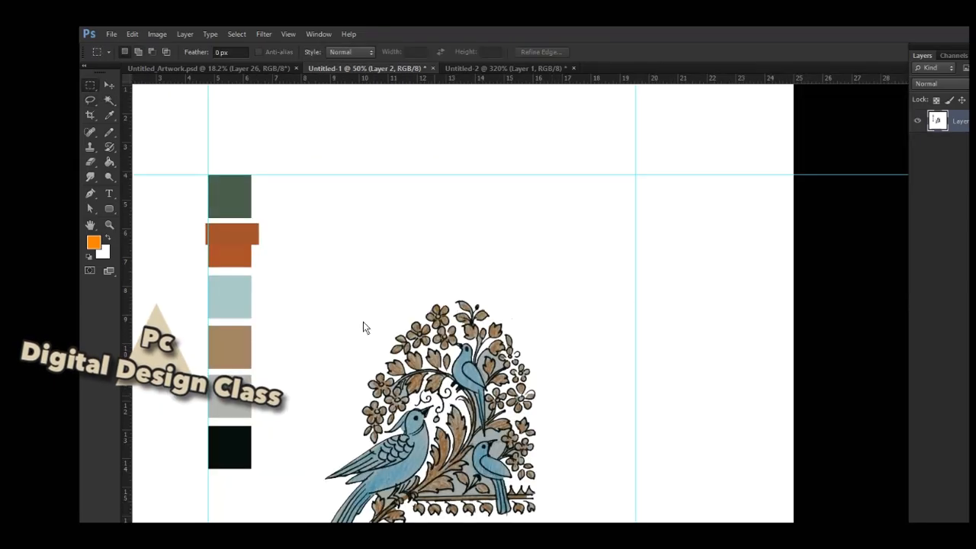
{"action": "left_click", "coordinate": [109, 85]}
{"action": "mouse_move", "coordinate": [402, 294]}
{"action": "left_mouse_down"}
{"action": "mouse_move", "coordinate": [342, 338]}
{"action": "mouse_move", "coordinate": [349, 347]}
{"action": "left_mouse_up"}
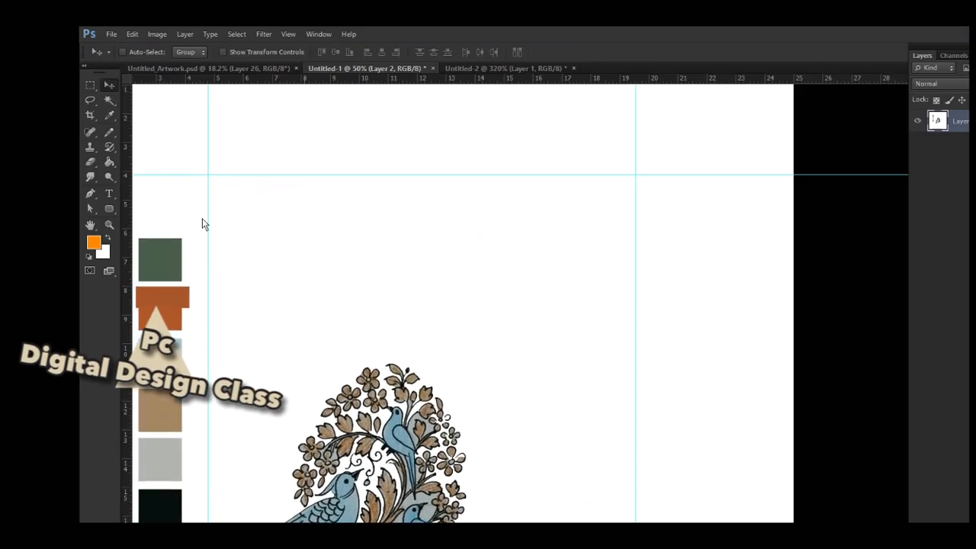
- Activate the Clone Stamp tool and review its Shape Dynamics and Brush Tip Shape settings
{"action": "left_click", "coordinate": [90, 146]}
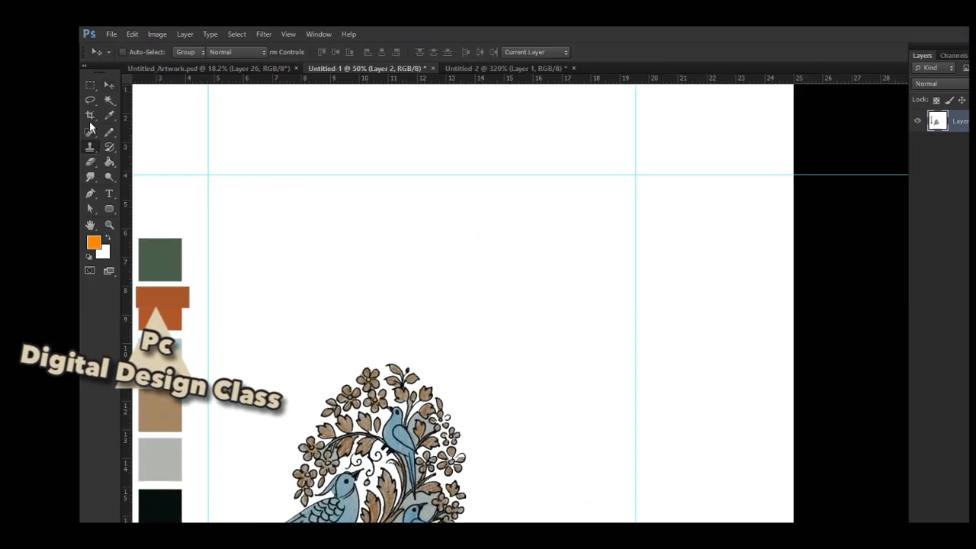
{"action": "left_click", "coordinate": [132, 129]}
{"action": "key", "text": "alt"}
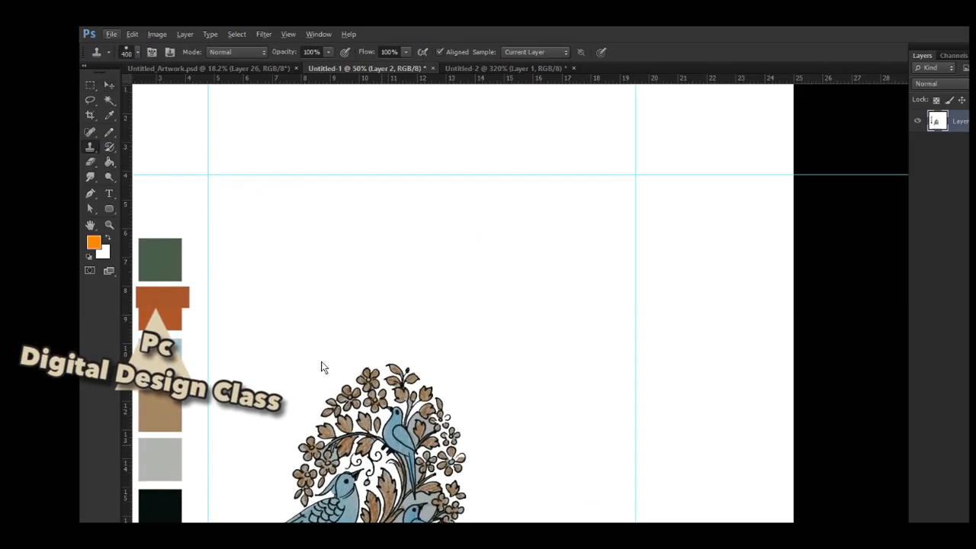
{"action": "key", "text": "F5"}
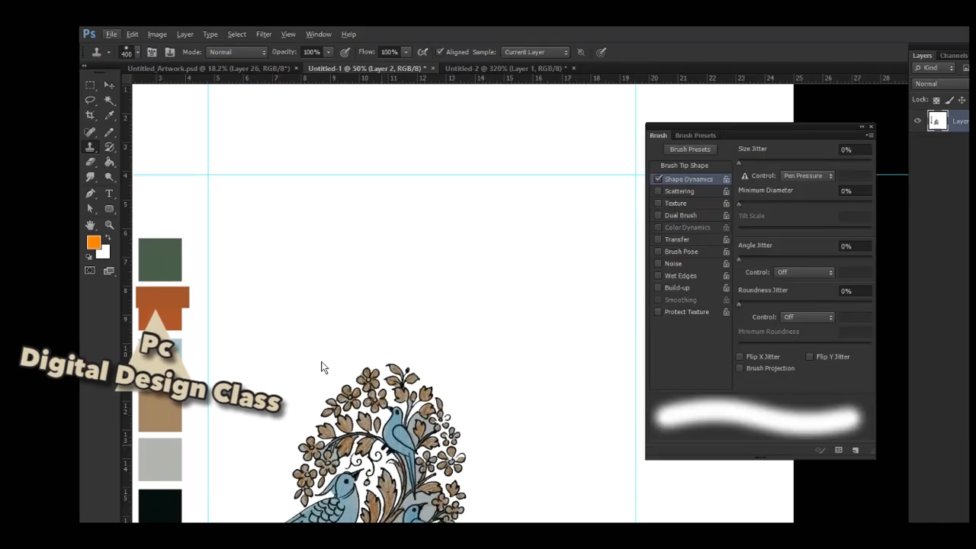
{"action": "key", "text": "alt"}
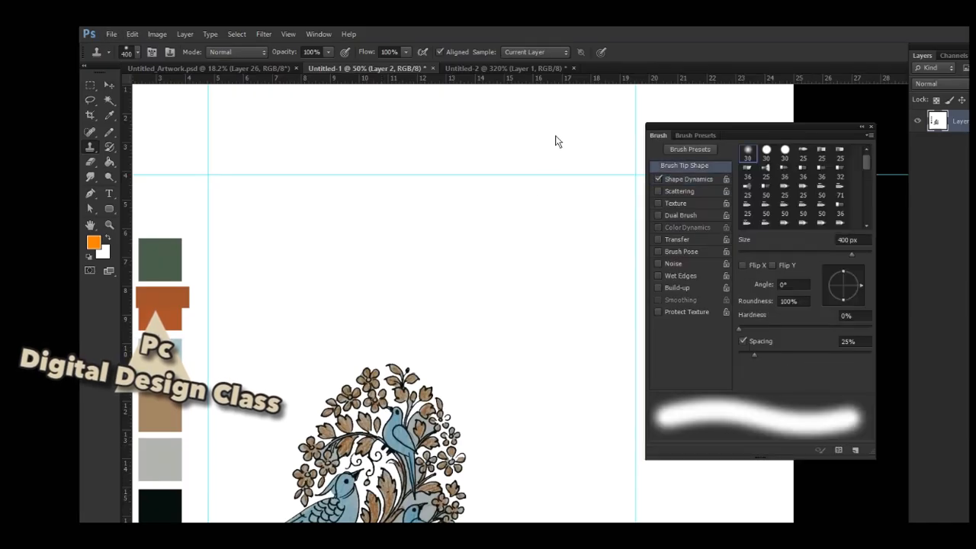
{"action": "key", "text": "F5"}
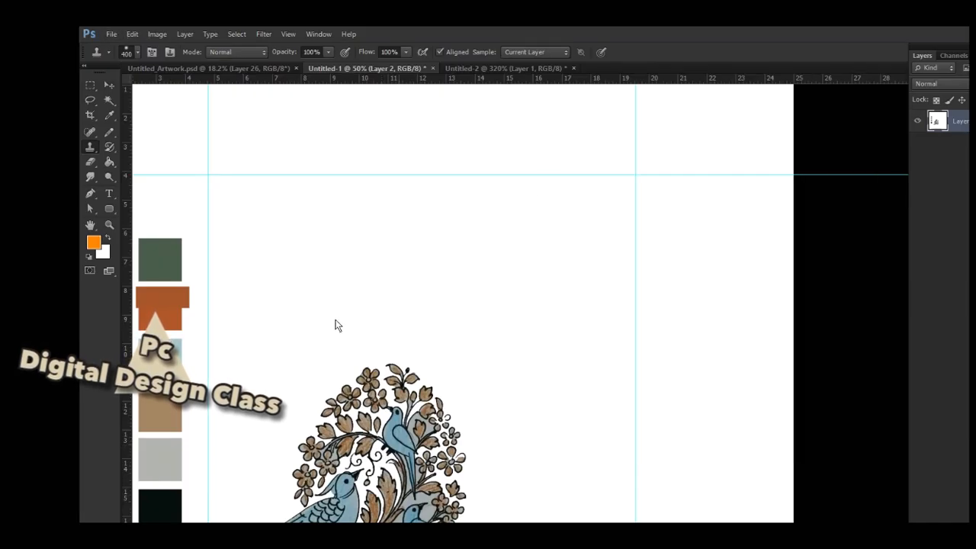
- Reduce the Clone Stamp brush to 300 px and clone the small upper bird onto the blank area at the canvas's upper right
{"action": "key", "text": "bracketleft"}
{"action": "key", "text": "bracketleft"}
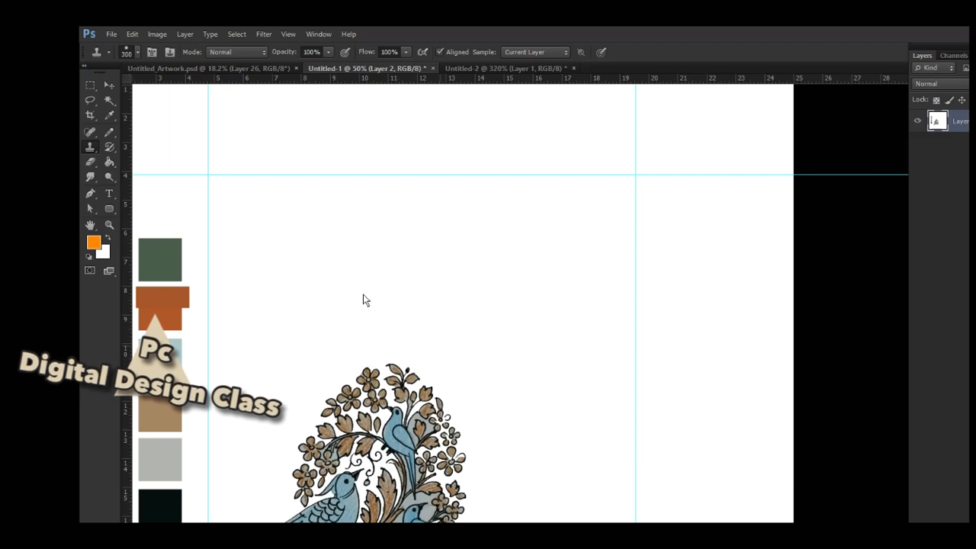
{"action": "key", "text": "bracketleft"}
{"action": "key", "text": "bracketleft"}
{"action": "key", "text": "bracketright"}
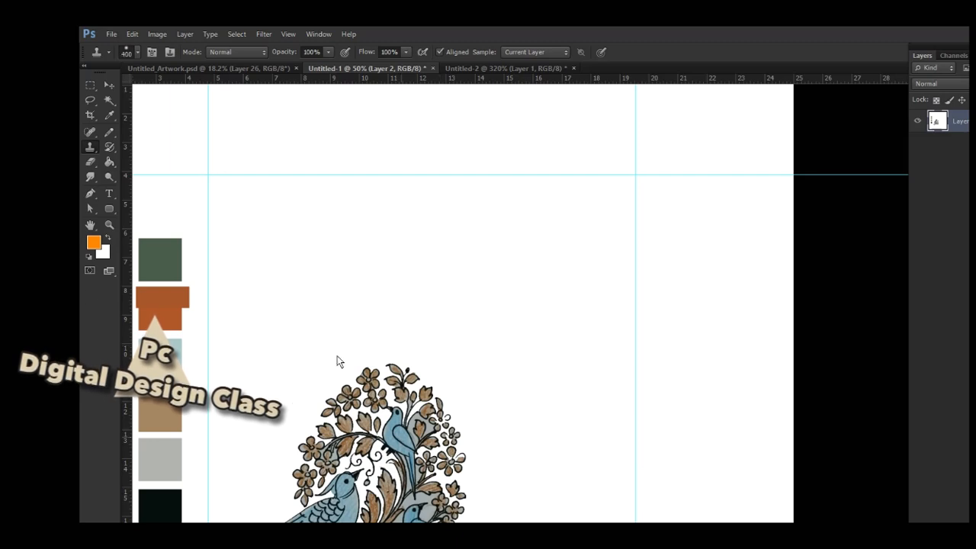
{"action": "key", "text": "bracketleft"}
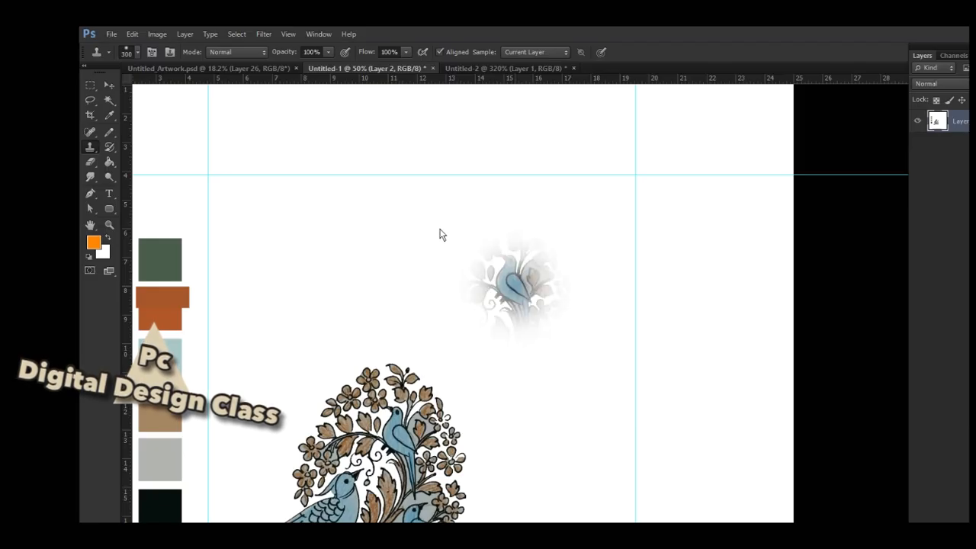
{"action": "left_click_drag", "start_coordinate": [587, 259], "coordinate": [586, 276]}
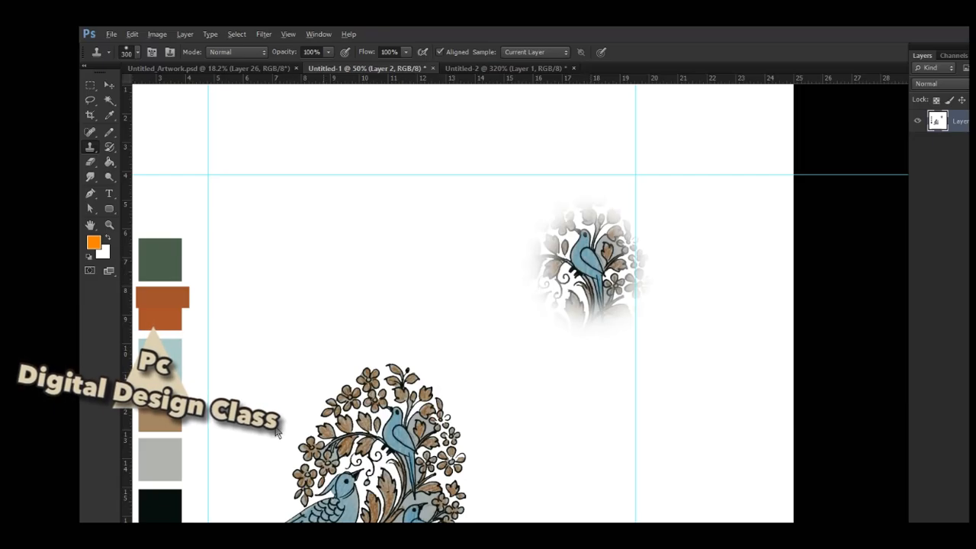
- Try cloning the large bird above the drawing and the lower small bird to its right, and undo both clones
{"action": "mouse_move", "coordinate": [324, 260]}
{"action": "left_mouse_down"}
{"action": "mouse_move", "coordinate": [338, 222]}
{"action": "mouse_move", "coordinate": [353, 218]}
{"action": "mouse_move", "coordinate": [364, 174]}
{"action": "mouse_move", "coordinate": [281, 263]}
{"action": "left_mouse_up"}
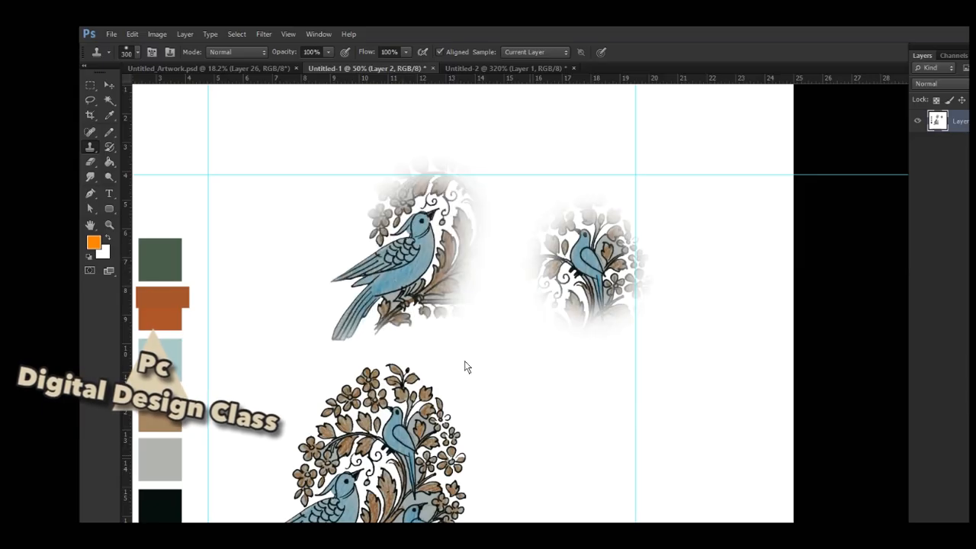
{"action": "mouse_move", "coordinate": [464, 361]}
{"action": "left_mouse_down"}
{"action": "mouse_move", "coordinate": [506, 348]}
{"action": "mouse_move", "coordinate": [482, 380]}
{"action": "mouse_move", "coordinate": [514, 352]}
{"action": "mouse_move", "coordinate": [493, 363]}
{"action": "left_mouse_up"}
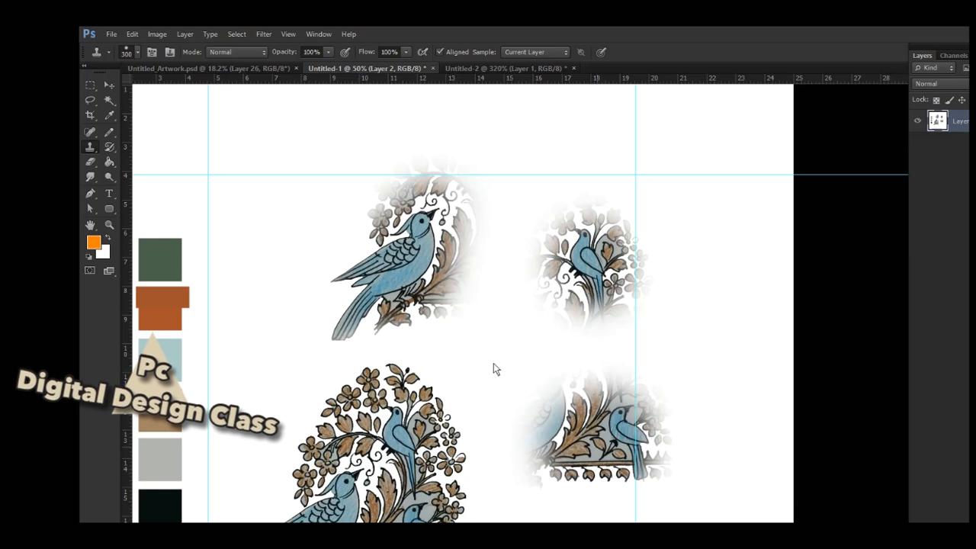
{"action": "key", "text": "ctrl+alt+z"}
{"action": "key", "text": "ctrl+alt+z"}
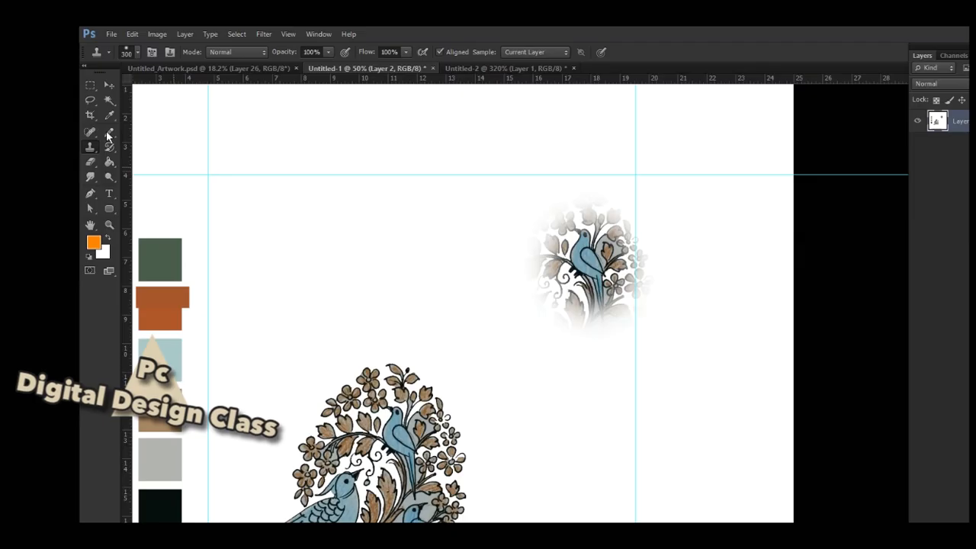
- Switch to the Pattern Stamp tool, undo the remaining small bird clone, and review the available pattern presets
{"action": "right_click", "coordinate": [90, 147]}
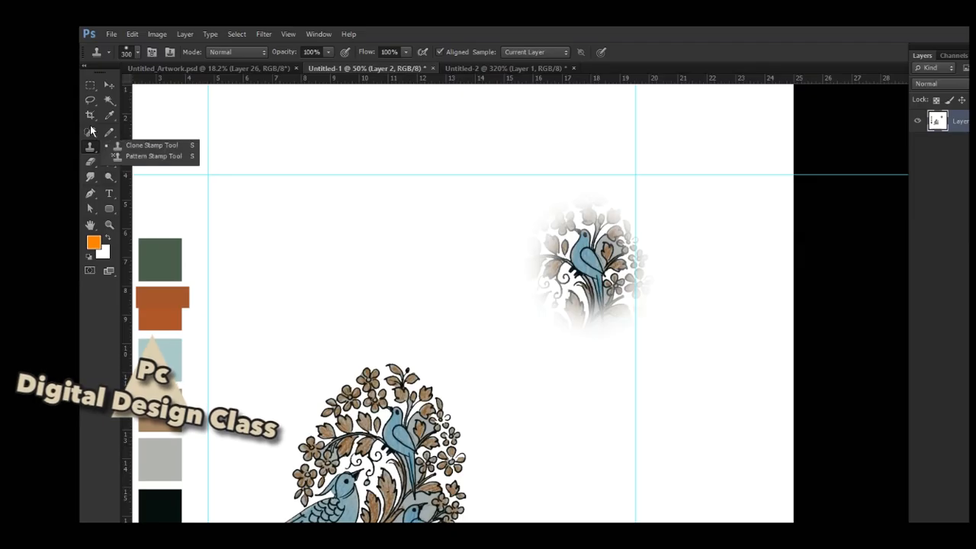
{"action": "left_click", "coordinate": [153, 155]}
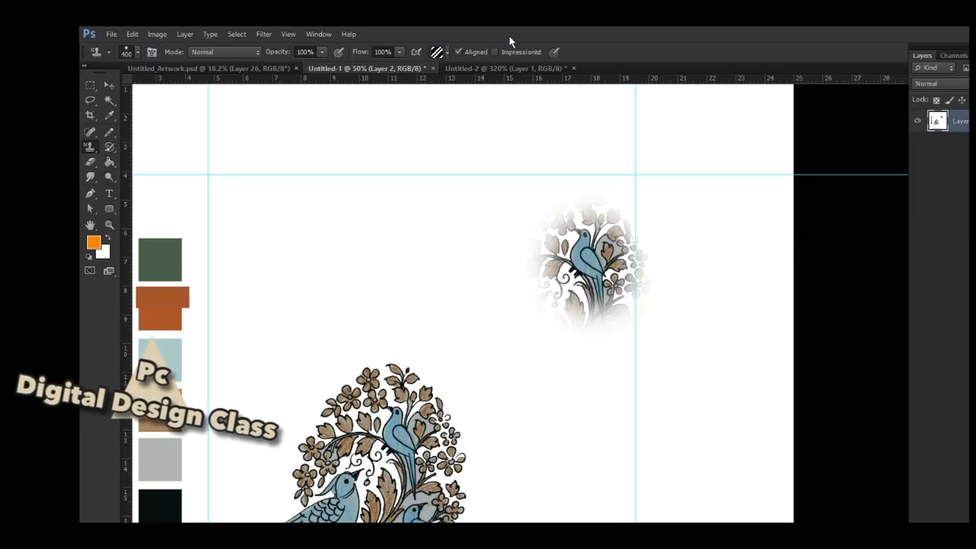
{"action": "key", "text": "ctrl+alt+z"}
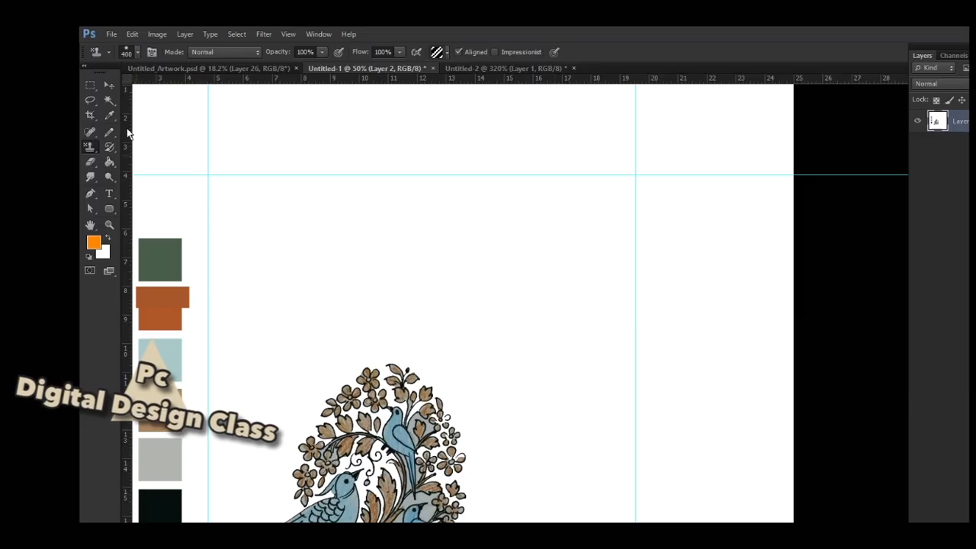
{"action": "left_click", "coordinate": [446, 52]}
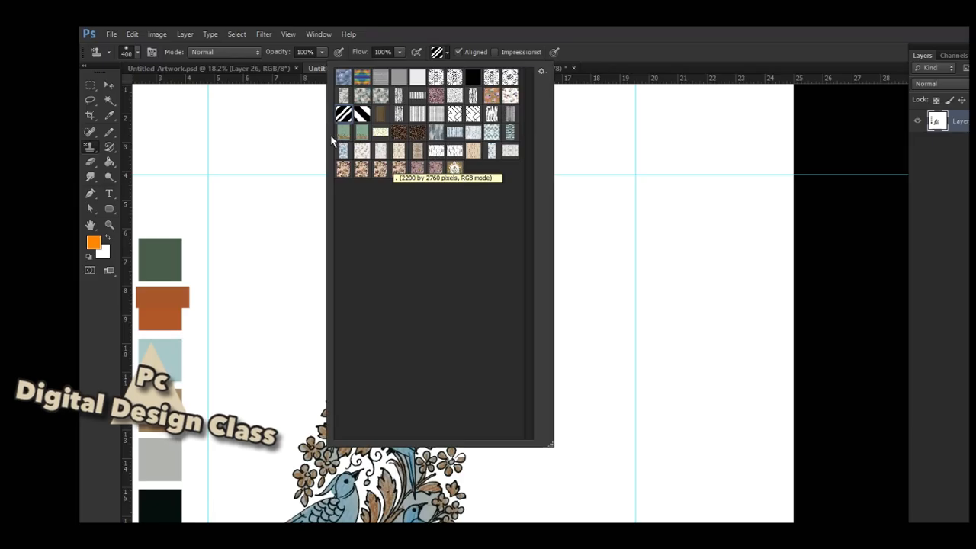
{"action": "left_click", "coordinate": [532, 35]}
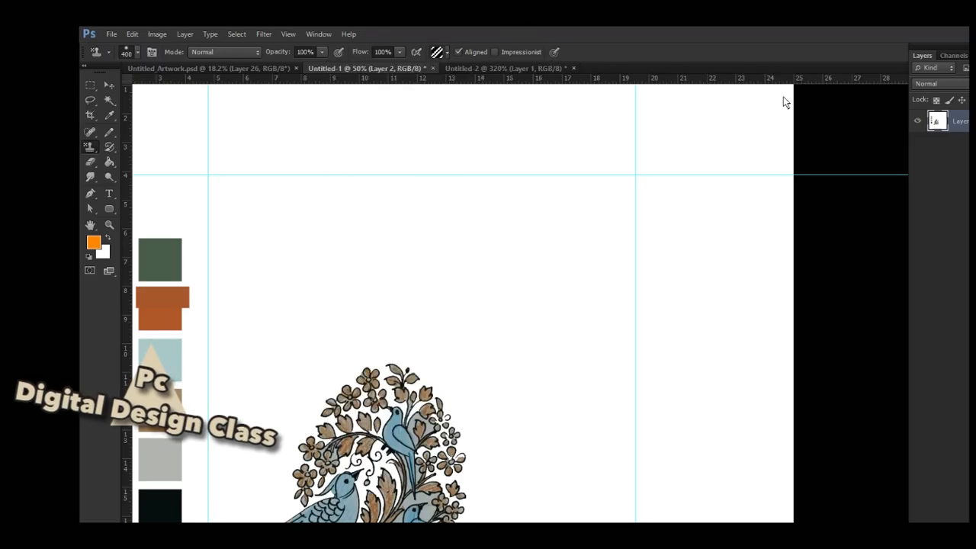
- Select the bird artwork with a rectangular marquee and define it as a new pattern
{"action": "key", "text": "m"}
{"action": "left_click_drag", "start_coordinate": [256, 362], "coordinate": [479, 533]}
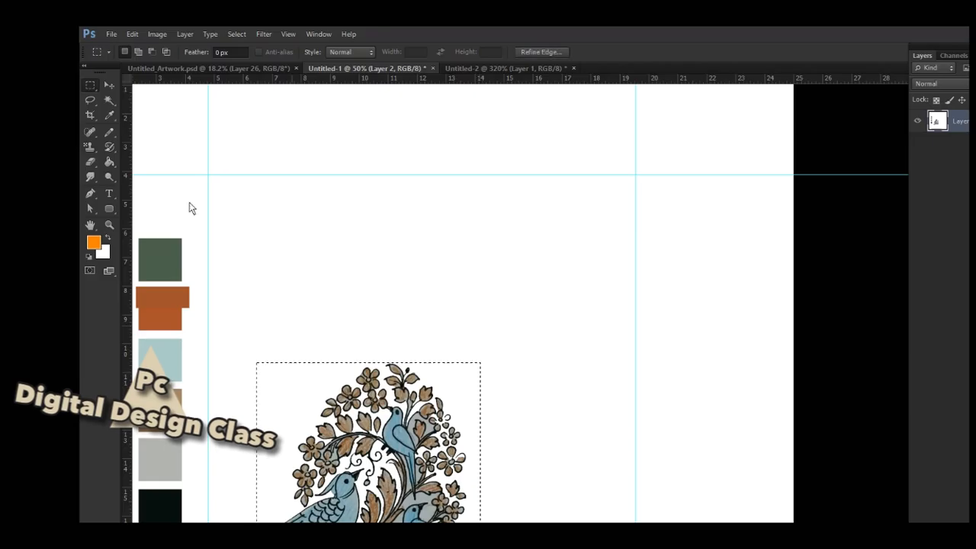
{"action": "left_click", "coordinate": [131, 34]}
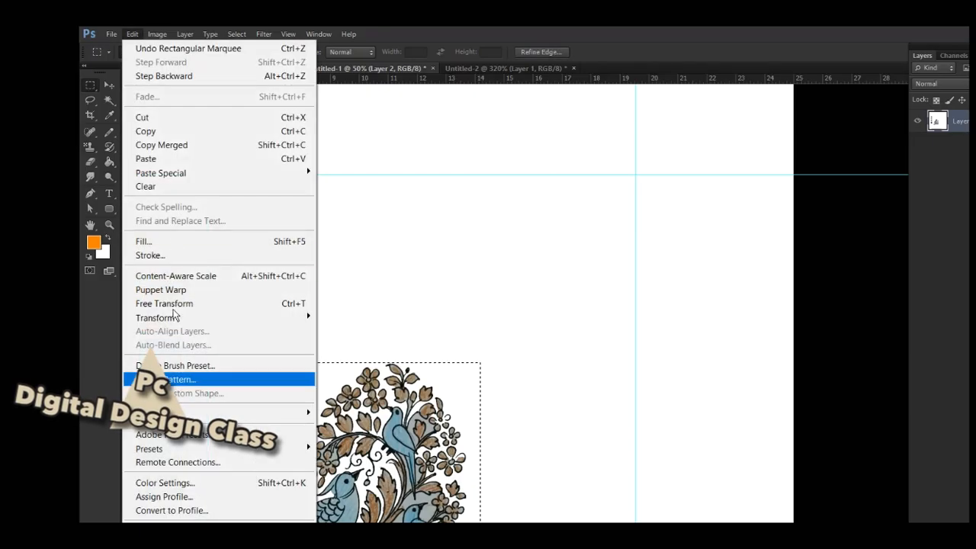
{"action": "left_click", "coordinate": [175, 378]}
{"action": "key", "text": "Return"}
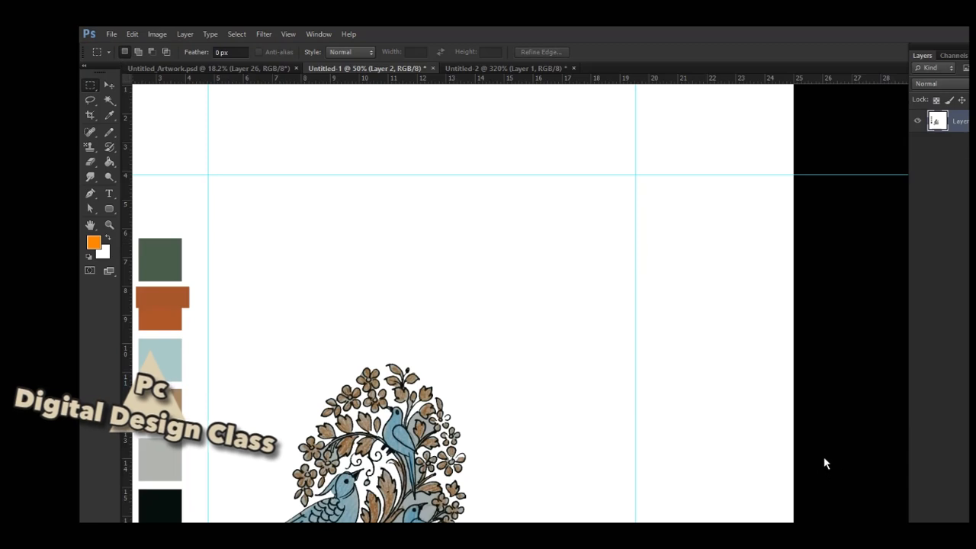
- Add a new layer with the artwork layer hidden, and choose the bird pattern for the Pattern Stamp tool
{"action": "key", "text": "ctrl+alt+shift+n"}
{"action": "key", "text": "ctrl+"}
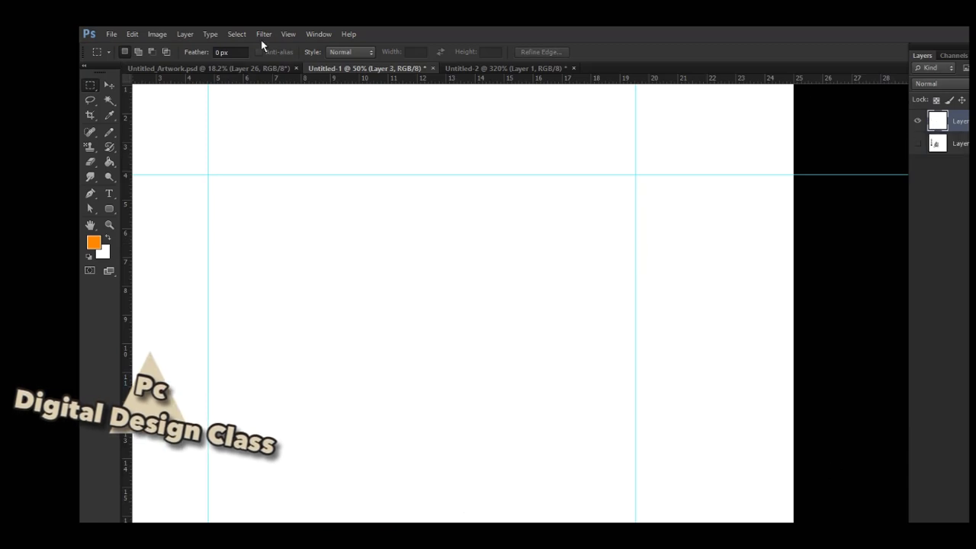
{"action": "left_click", "coordinate": [89, 147]}
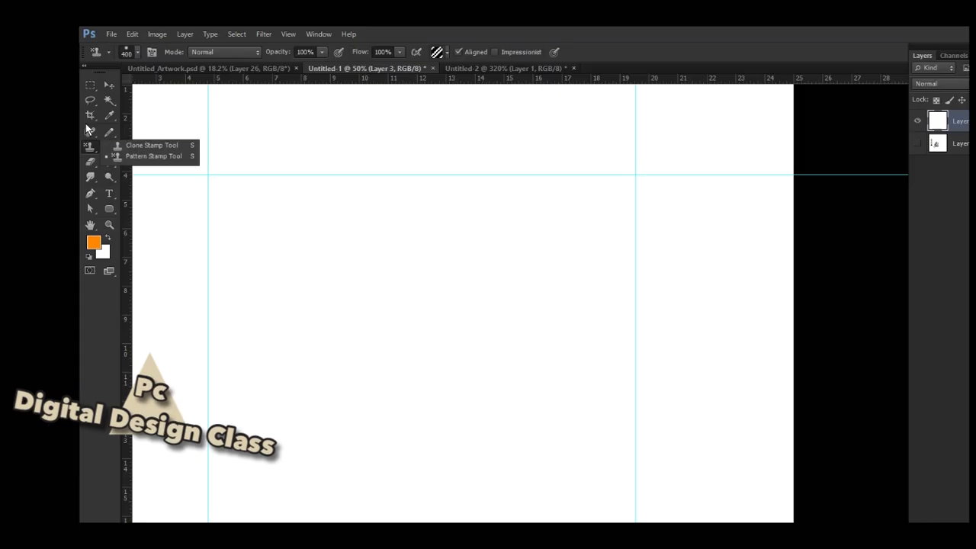
{"action": "right_click", "coordinate": [89, 146]}
{"action": "left_click", "coordinate": [148, 144]}
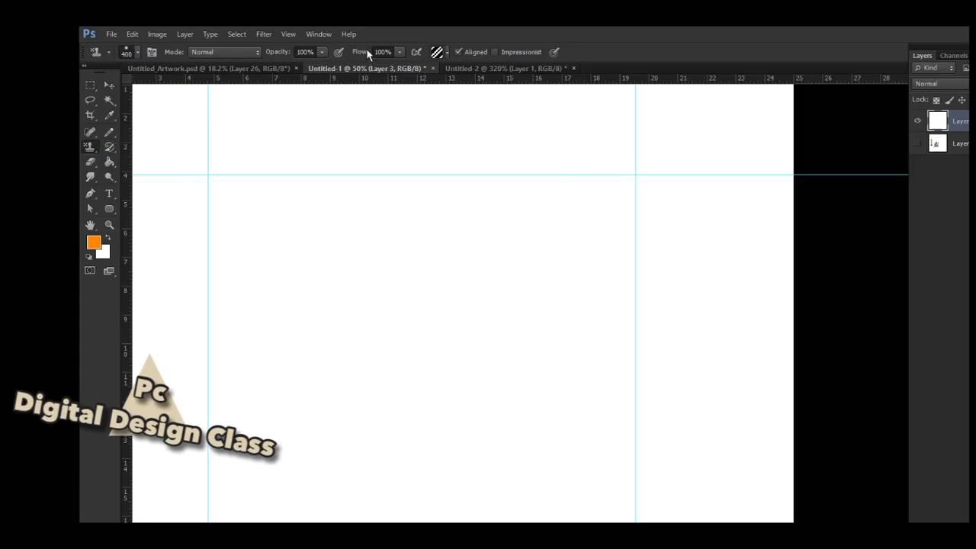
{"action": "left_click", "coordinate": [446, 52]}
{"action": "left_click", "coordinate": [488, 29]}
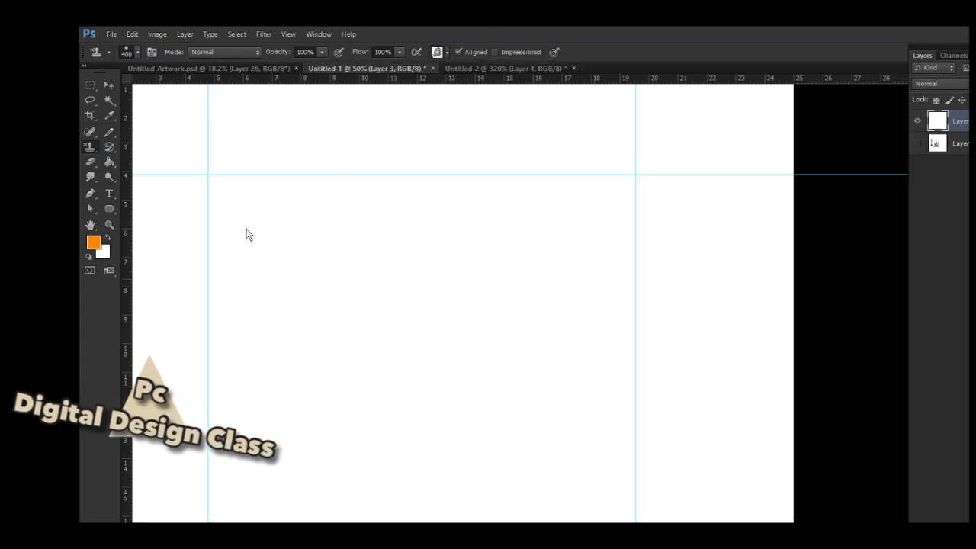
- Paint the repeating bird pattern across the canvas on the new layer, and delete that layer
{"action": "mouse_move", "coordinate": [229, 203]}
{"action": "left_mouse_down"}
{"action": "mouse_move", "coordinate": [228, 237]}
{"action": "mouse_move", "coordinate": [294, 224]}
{"action": "mouse_move", "coordinate": [357, 284]}
{"action": "mouse_move", "coordinate": [460, 309]}
{"action": "mouse_move", "coordinate": [618, 322]}
{"action": "mouse_move", "coordinate": [415, 369]}
{"action": "mouse_move", "coordinate": [175, 257]}
{"action": "mouse_move", "coordinate": [223, 333]}
{"action": "mouse_move", "coordinate": [562, 415]}
{"action": "mouse_move", "coordinate": [122, 442]}
{"action": "mouse_move", "coordinate": [602, 420]}
{"action": "mouse_move", "coordinate": [498, 122]}
{"action": "mouse_move", "coordinate": [149, 144]}
{"action": "mouse_move", "coordinate": [295, 110]}
{"action": "mouse_move", "coordinate": [323, 117]}
{"action": "left_mouse_up"}
{"action": "key", "text": "ctrl+minus"}
{"action": "key", "text": "ctrl+minus"}
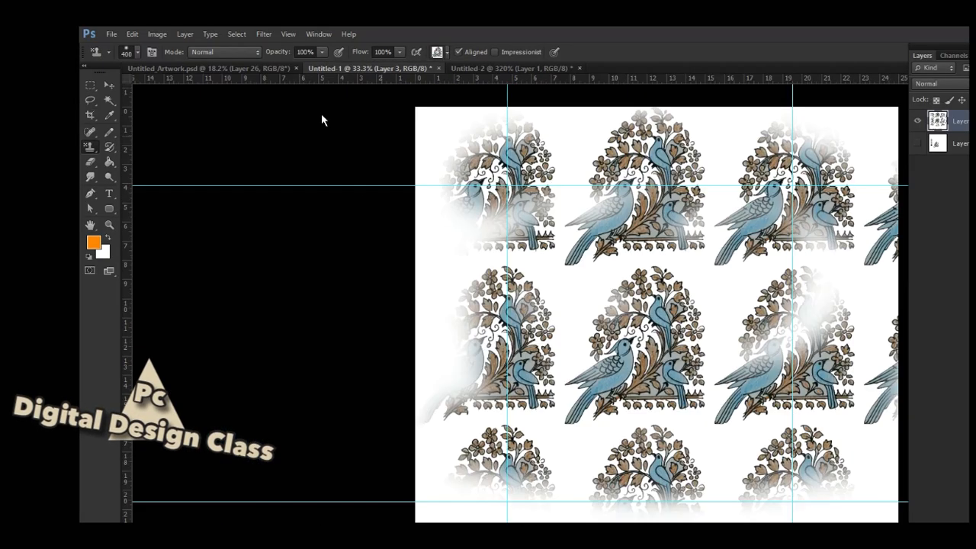
{"action": "mouse_move", "coordinate": [377, 173]}
{"action": "left_mouse_down"}
{"action": "mouse_move", "coordinate": [373, 327]}
{"action": "mouse_move", "coordinate": [351, 141]}
{"action": "mouse_move", "coordinate": [503, 206]}
{"action": "mouse_move", "coordinate": [808, 138]}
{"action": "mouse_move", "coordinate": [846, 168]}
{"action": "mouse_move", "coordinate": [612, 373]}
{"action": "mouse_move", "coordinate": [884, 495]}
{"action": "mouse_move", "coordinate": [487, 510]}
{"action": "mouse_move", "coordinate": [763, 503]}
{"action": "mouse_move", "coordinate": [593, 187]}
{"action": "mouse_move", "coordinate": [603, 221]}
{"action": "mouse_move", "coordinate": [512, 273]}
{"action": "left_mouse_up"}
{"action": "key", "text": "a"}
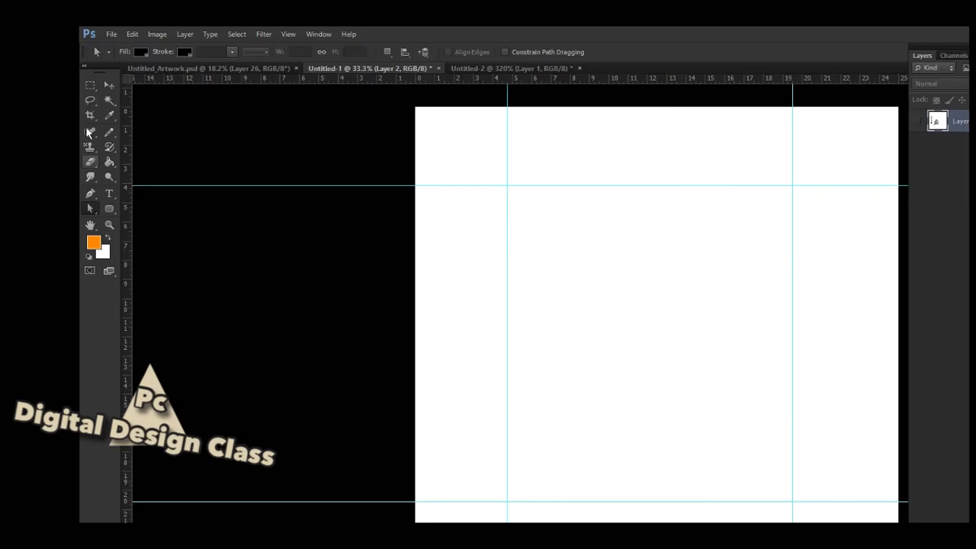
- Activate the Eraser tool and show the hidden bird artwork layer
{"action": "left_click", "coordinate": [90, 147]}
{"action": "left_click", "coordinate": [109, 146]}
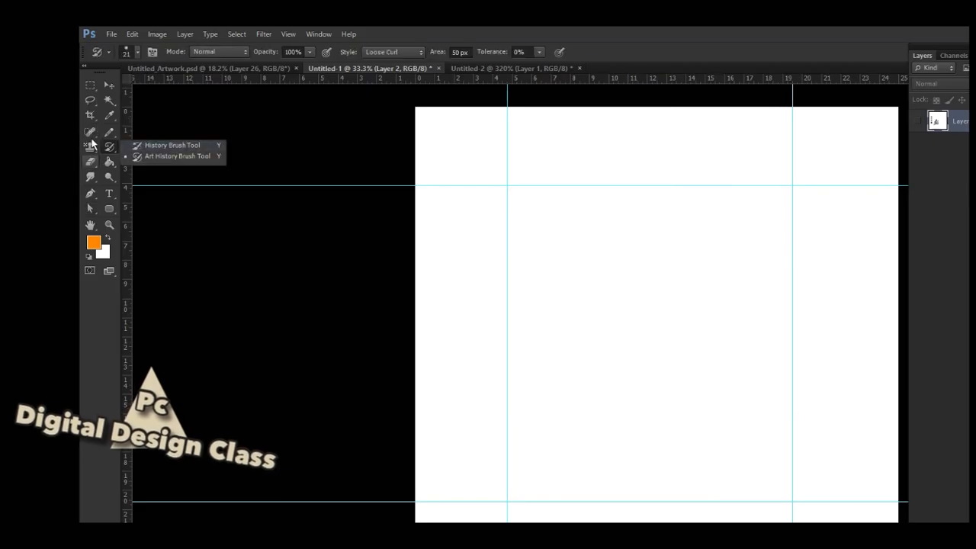
{"action": "left_click", "coordinate": [90, 162]}
{"action": "left_click", "coordinate": [563, 32]}
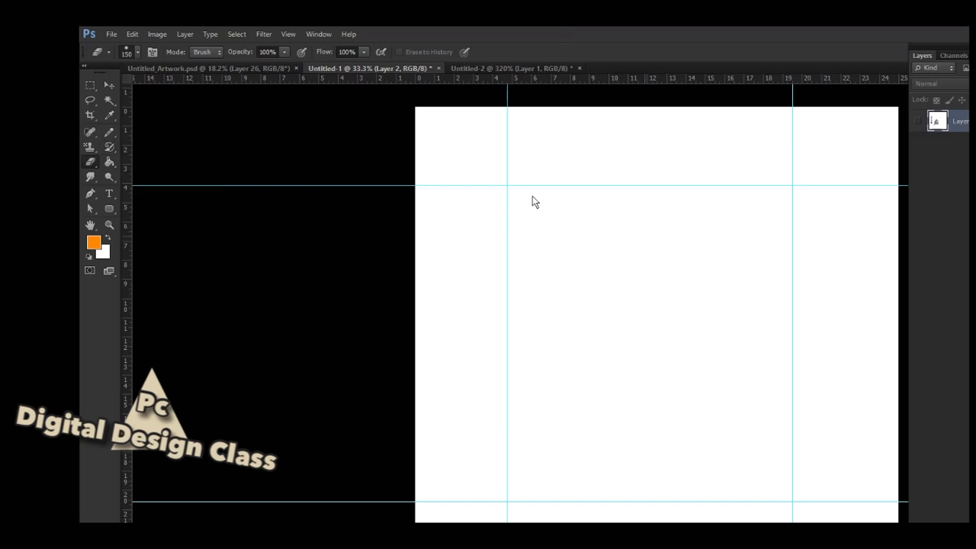
{"action": "key", "text": "ctrl+plus"}
{"action": "left_click", "coordinate": [917, 121]}
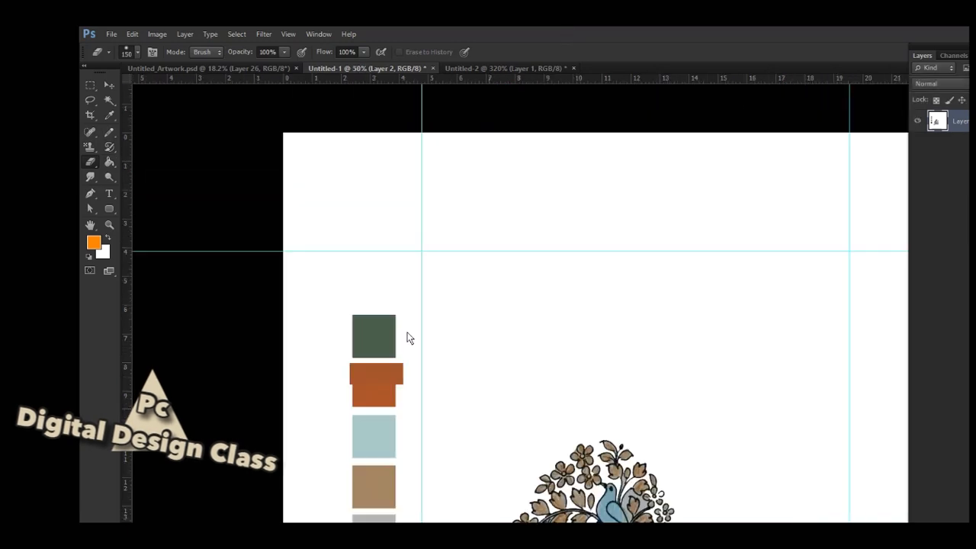
- Add a new layer filled with the orange foreground colour, move it beneath the bird artwork, and reselect the artwork layer
{"action": "key", "text": "ctrl+plus"}
{"action": "left_click_drag", "start_coordinate": [503, 488], "coordinate": [429, 165]}
{"action": "left_click_drag", "start_coordinate": [398, 200], "coordinate": [477, 241]}
{"action": "key", "text": "ctrl+shift+alt+n"}
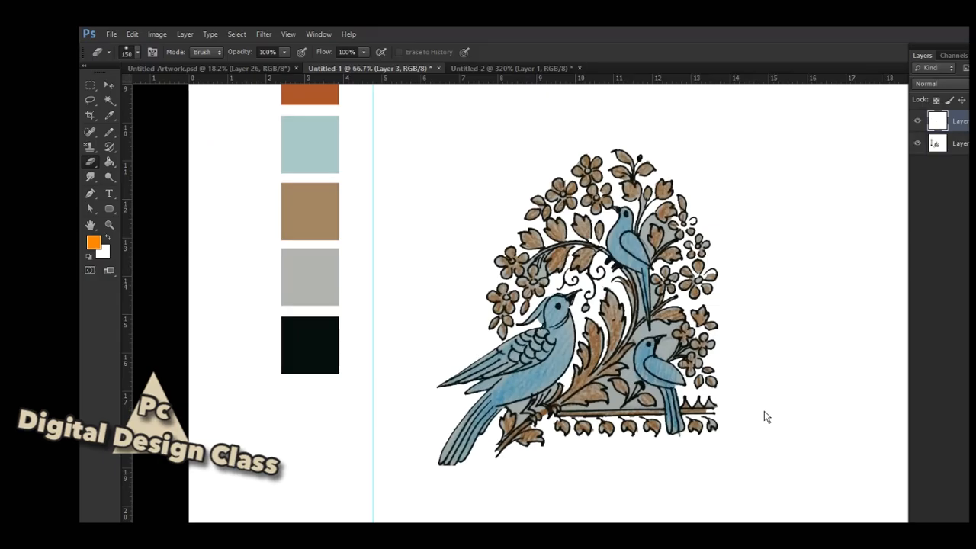
{"action": "key", "text": "alt+BackSpace"}
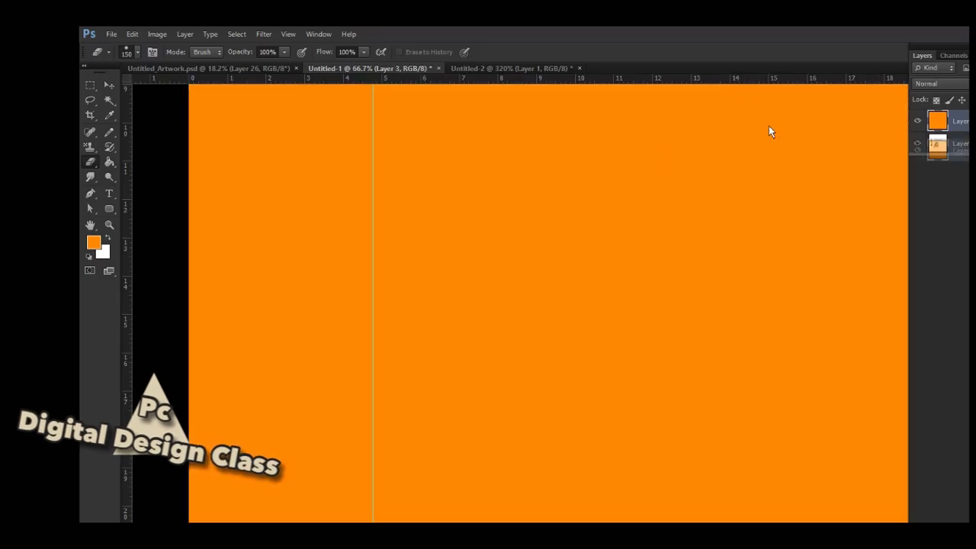
{"action": "key", "text": "ctrl+["}
{"action": "key", "text": "alt+]"}
- Set the Eraser mode to Block and erase the grey fringe beside the dark outline between the central leaves
{"action": "scroll", "coordinate": [557, 295], "scroll_direction": "up", "scroll_amount": 1}
{"action": "scroll", "coordinate": [561, 300], "scroll_direction": "up", "scroll_amount": 3}
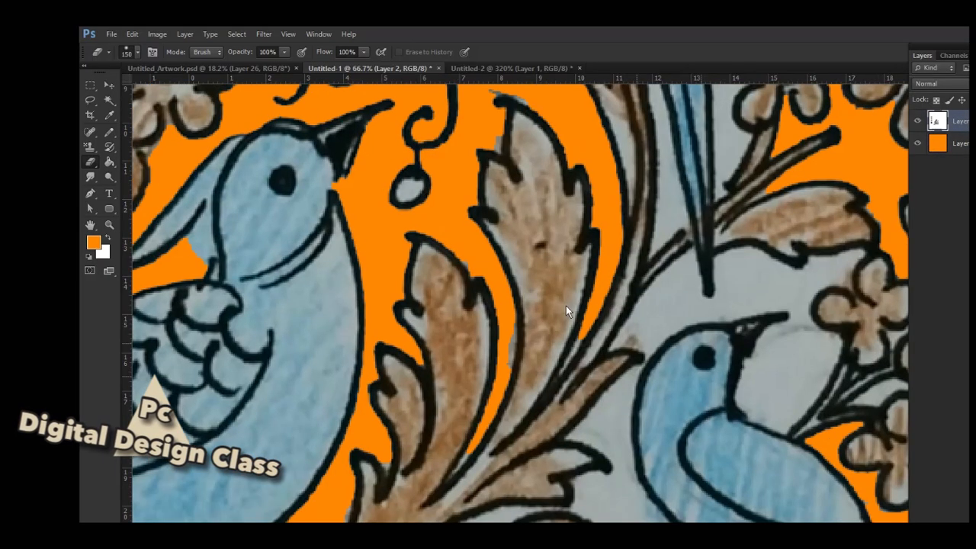
{"action": "scroll", "coordinate": [421, 309], "scroll_direction": "up", "scroll_amount": 3}
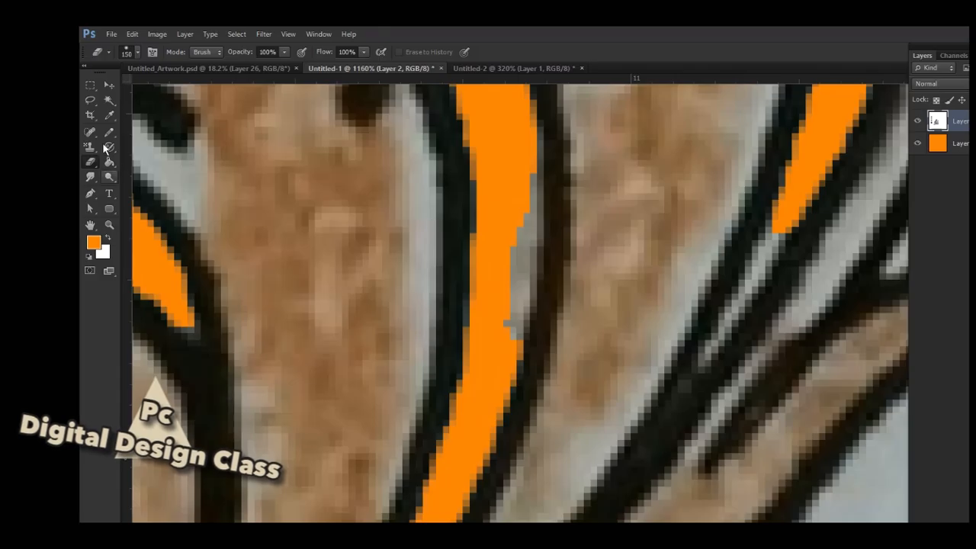
{"action": "left_click", "coordinate": [206, 52]}
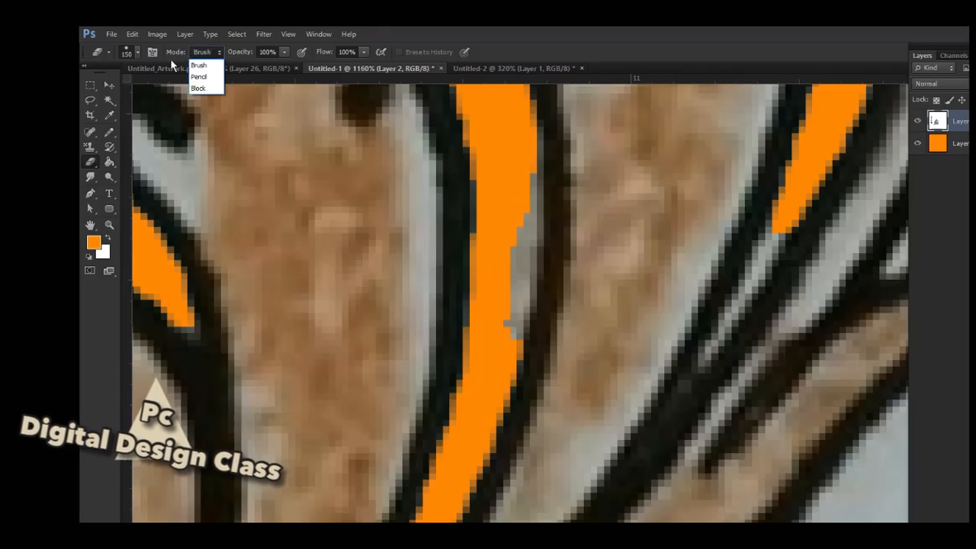
{"action": "left_click", "coordinate": [199, 89]}
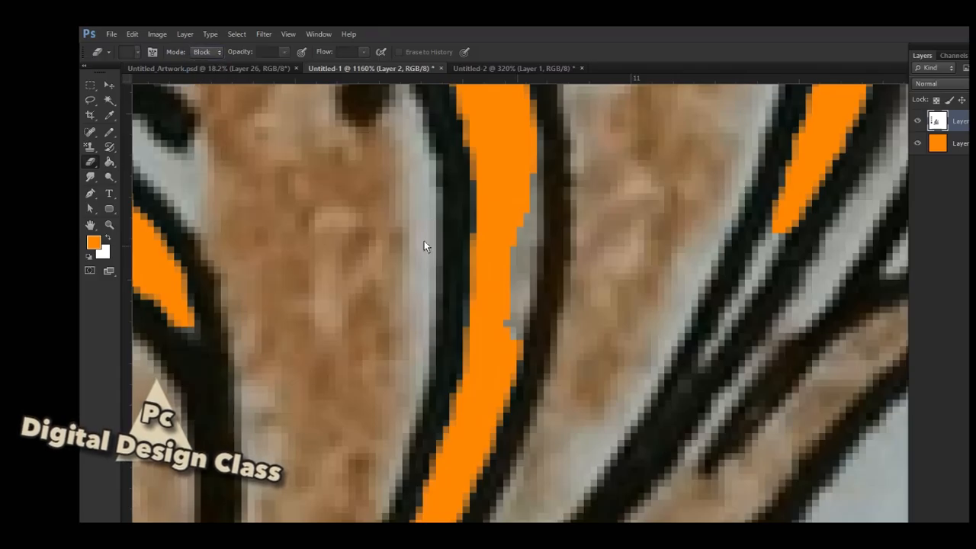
{"action": "left_click_drag", "start_coordinate": [424, 241], "coordinate": [421, 252]}
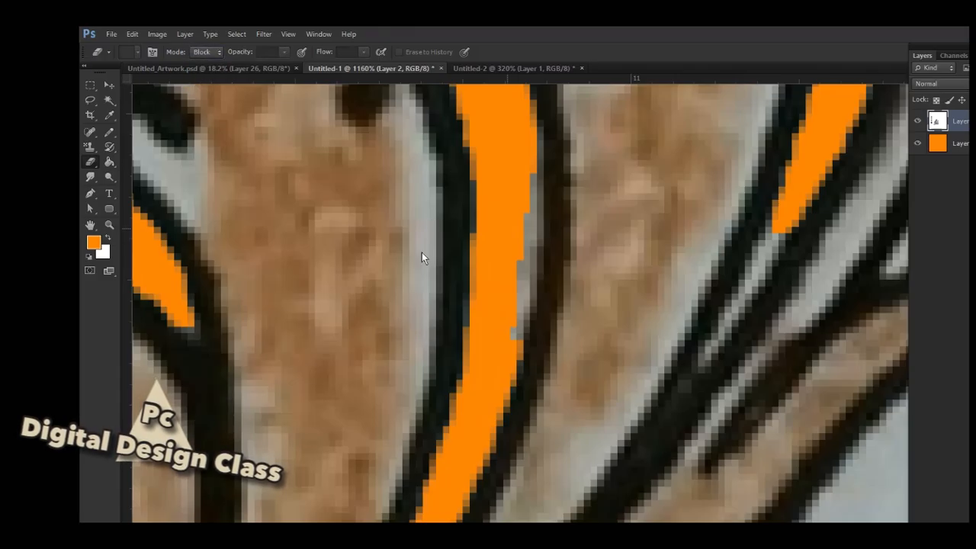
- Switch the Eraser mode to Pencil
{"action": "left_click", "coordinate": [200, 51]}
{"action": "left_click", "coordinate": [200, 76]}
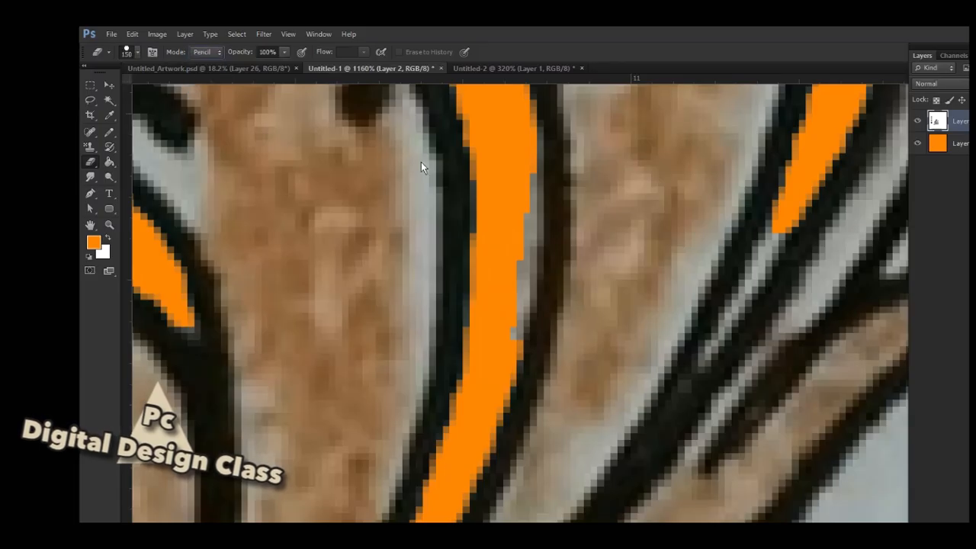
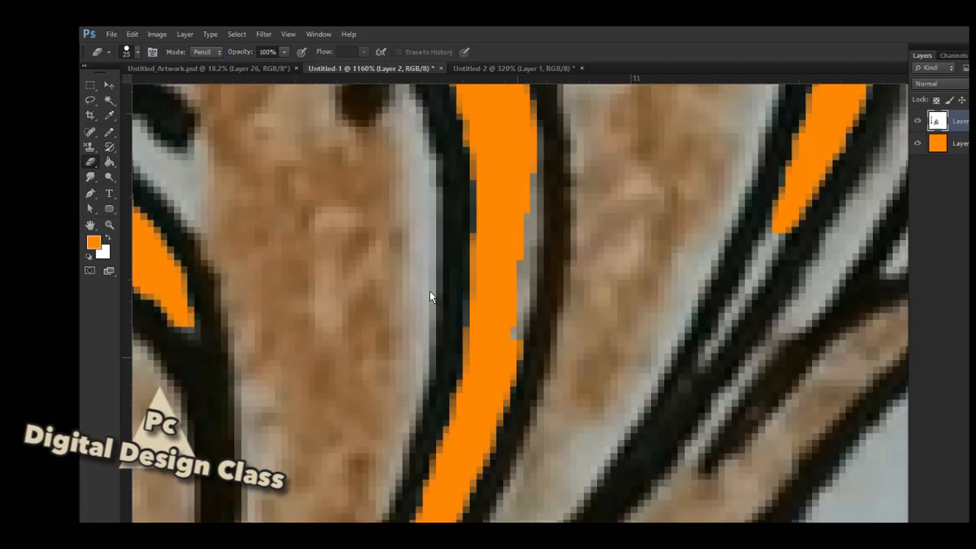
{"action": "key", "text": "F5"}
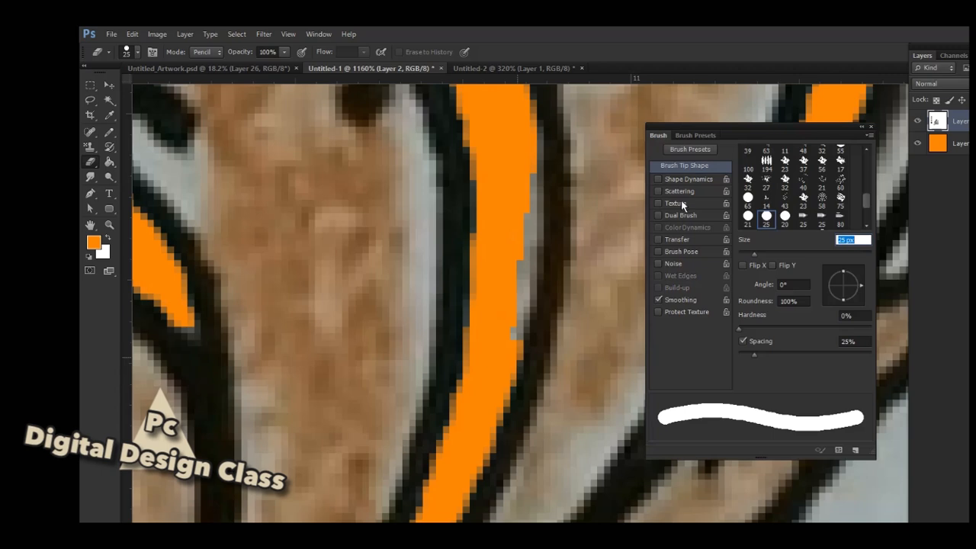
{"action": "type", "text": "[[[[[[[["}
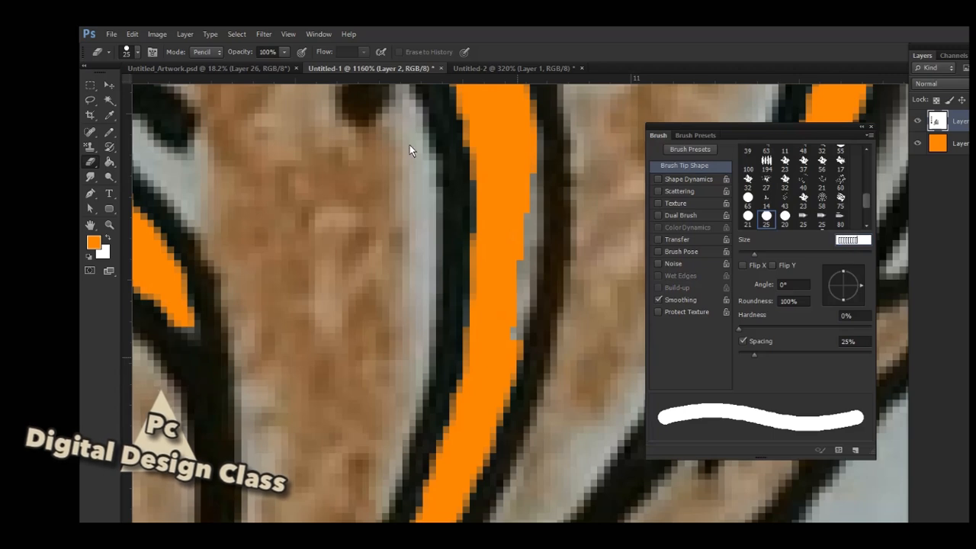
{"action": "key", "text": "Return"}
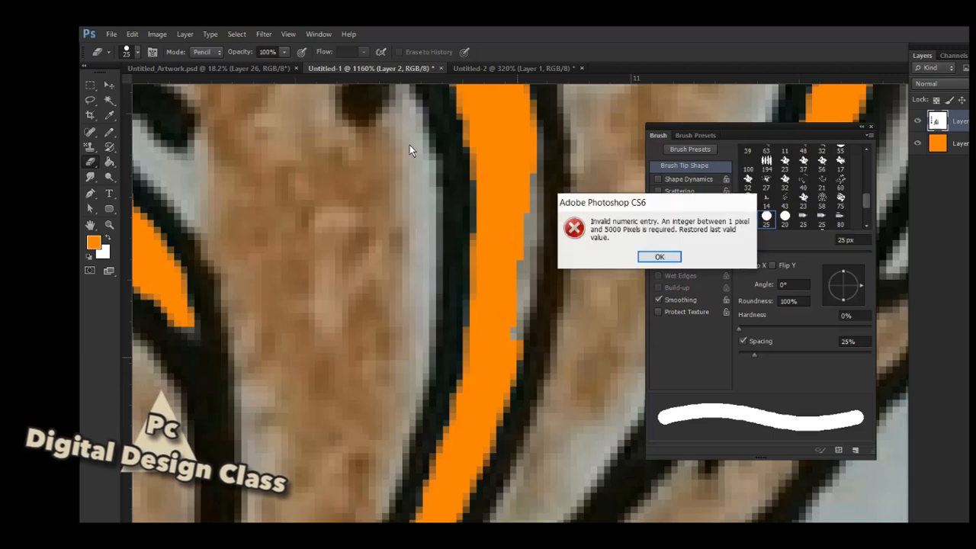
{"action": "left_click", "coordinate": [493, 179]}
{"action": "key", "text": "Return"}
- Undo the oversized eraser dab between the central leaves and reduce the eraser tip to 7 px
{"action": "key", "text": "bracketleft"}
{"action": "key", "text": "bracketleft"}
{"action": "key", "text": "bracketleft"}
{"action": "key", "text": "bracketleft"}
{"action": "key", "text": "bracketleft"}
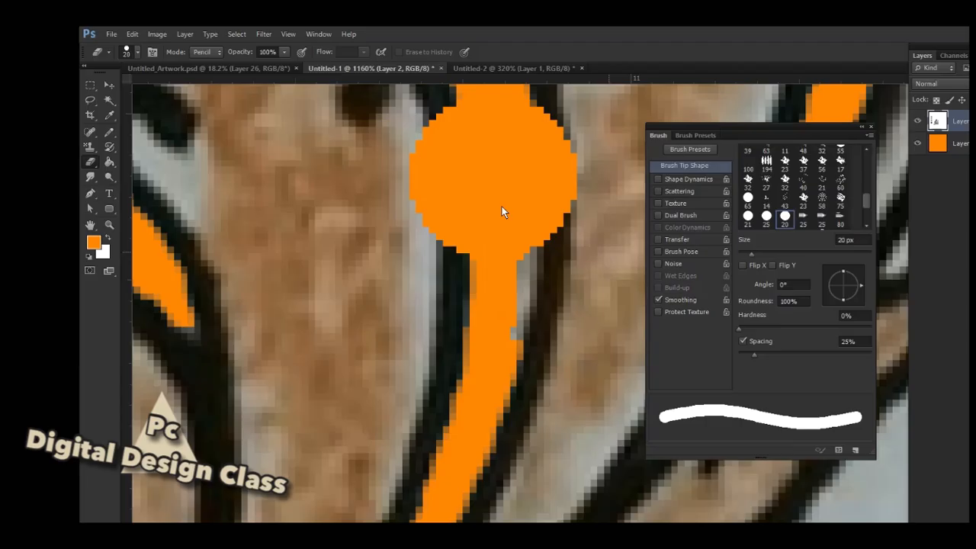
{"action": "key", "text": "ctrl+alt+z"}
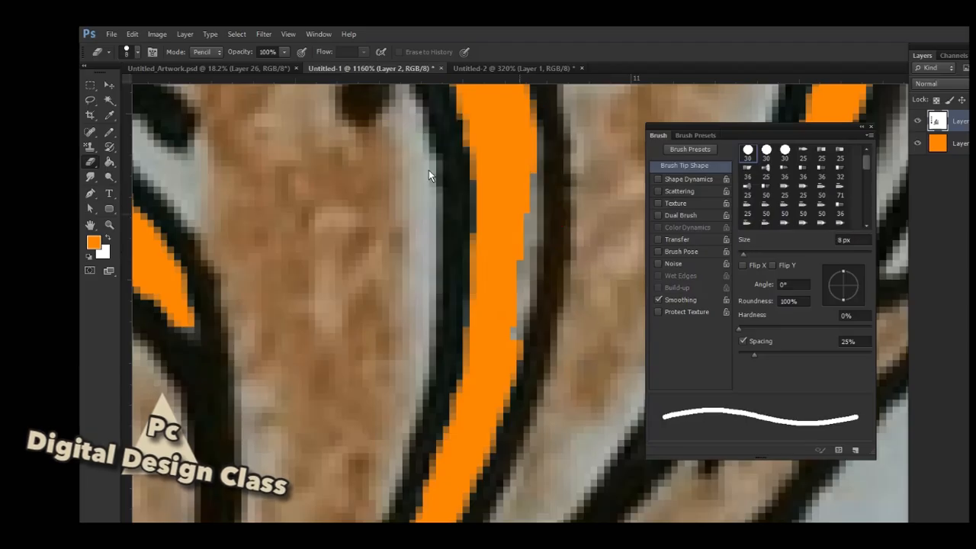
{"action": "key", "text": "ctrl+alt+z"}
{"action": "key", "text": "bracketleft"}
{"action": "key", "text": "bracketleft"}
{"action": "key", "text": "bracketleft"}
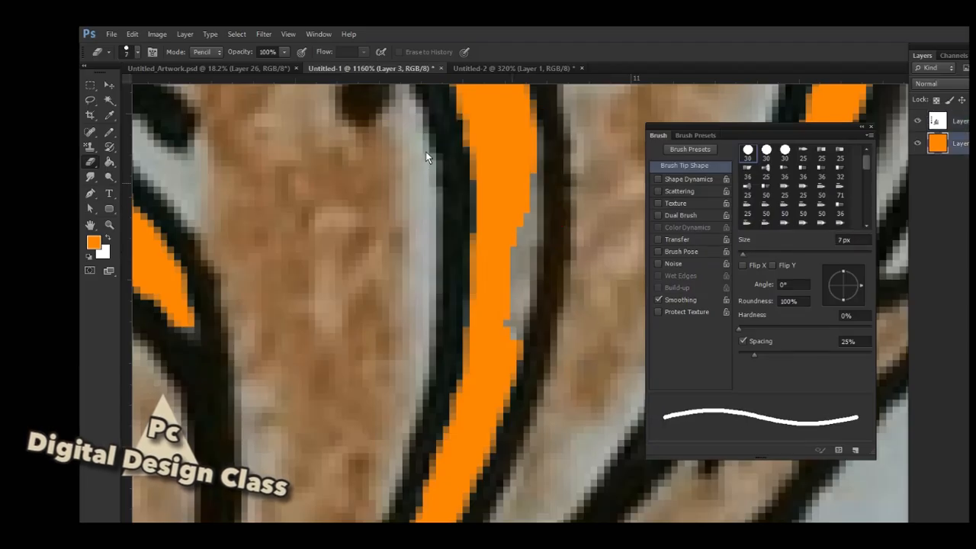
- Reselect the bird artwork layer and erase the grey fringe between the central leaves with a 5 px tip
{"action": "left_click_drag", "start_coordinate": [426, 151], "coordinate": [420, 276]}
{"action": "key", "text": "ctrl+z"}
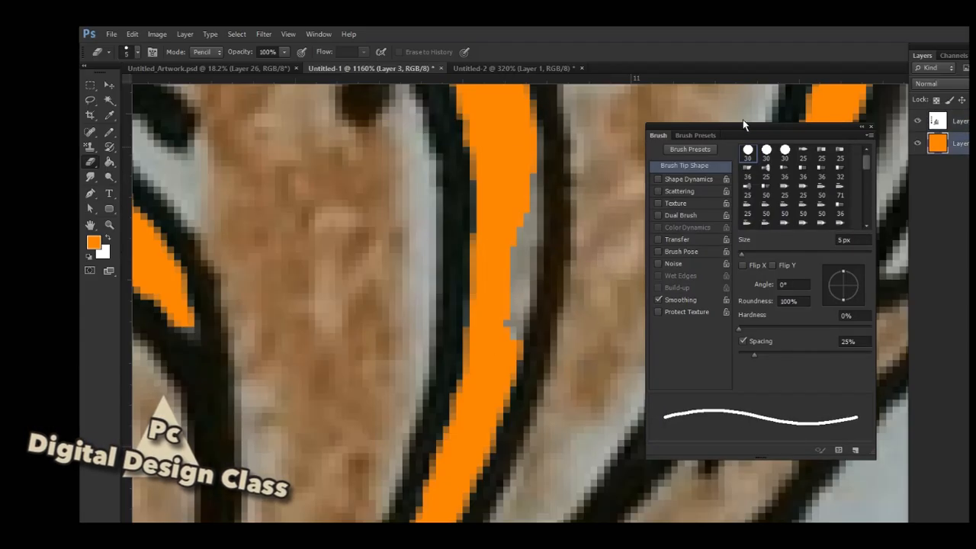
{"action": "key", "text": "alt+bracketright"}
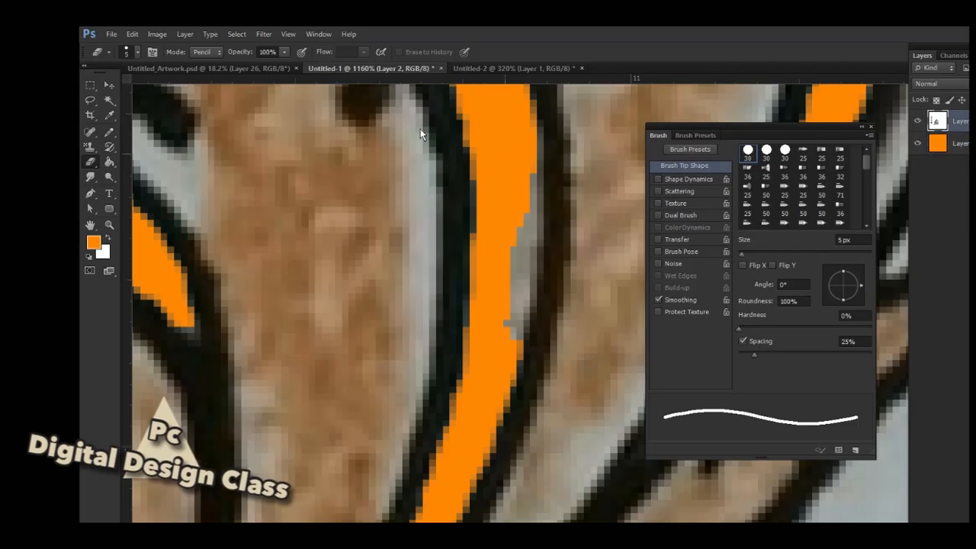
{"action": "mouse_move", "coordinate": [420, 129]}
{"action": "left_mouse_down"}
{"action": "mouse_move", "coordinate": [419, 263]}
{"action": "mouse_move", "coordinate": [431, 151]}
{"action": "left_mouse_up"}
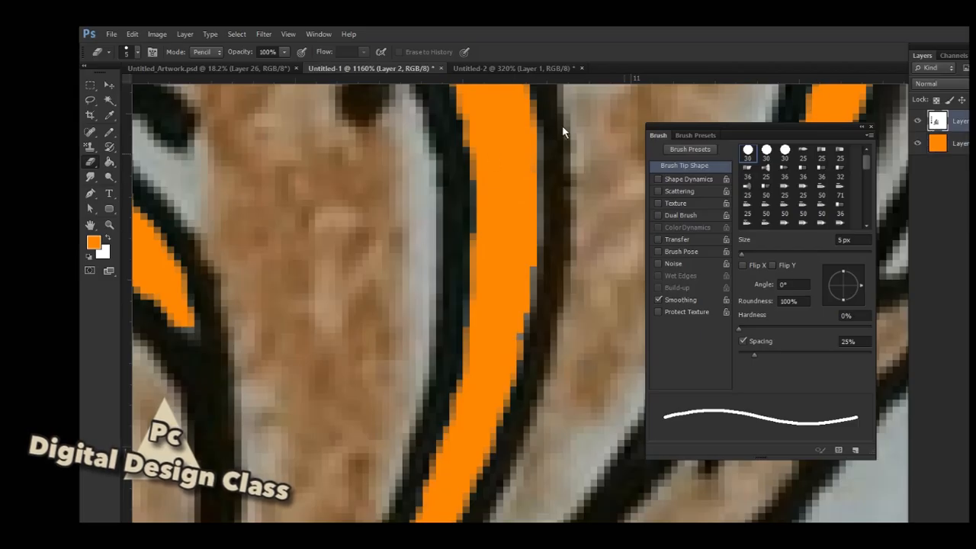
- Close the brush settings and switch the Eraser mode to Brush
{"action": "key", "text": "F5"}
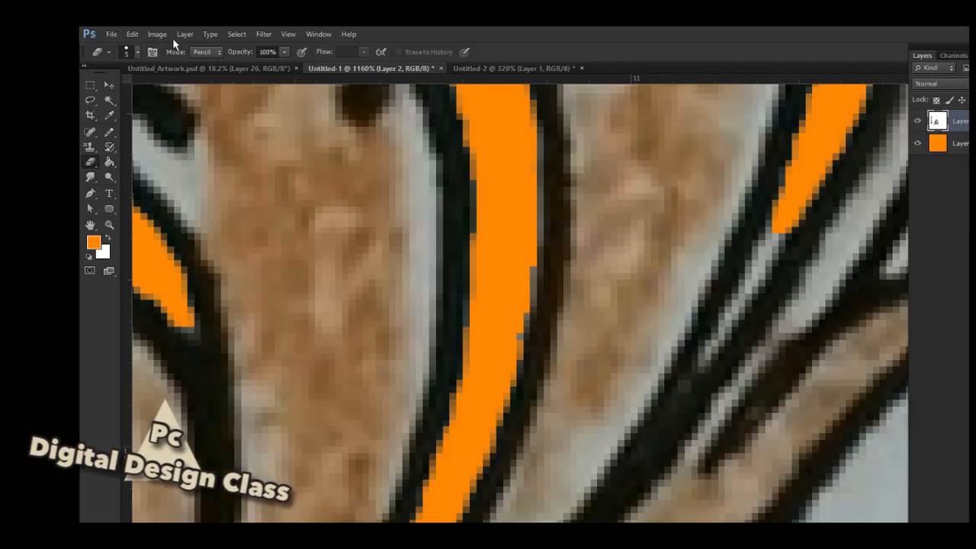
{"action": "left_click", "coordinate": [205, 51]}
{"action": "left_click", "coordinate": [195, 71]}
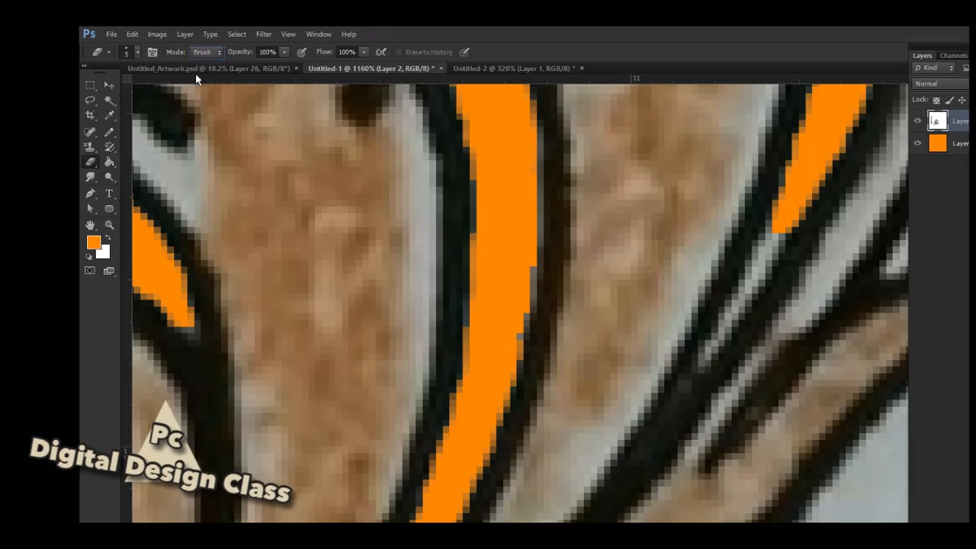
{"action": "scroll", "coordinate": [405, 268], "scroll_direction": "down", "scroll_amount": 5}
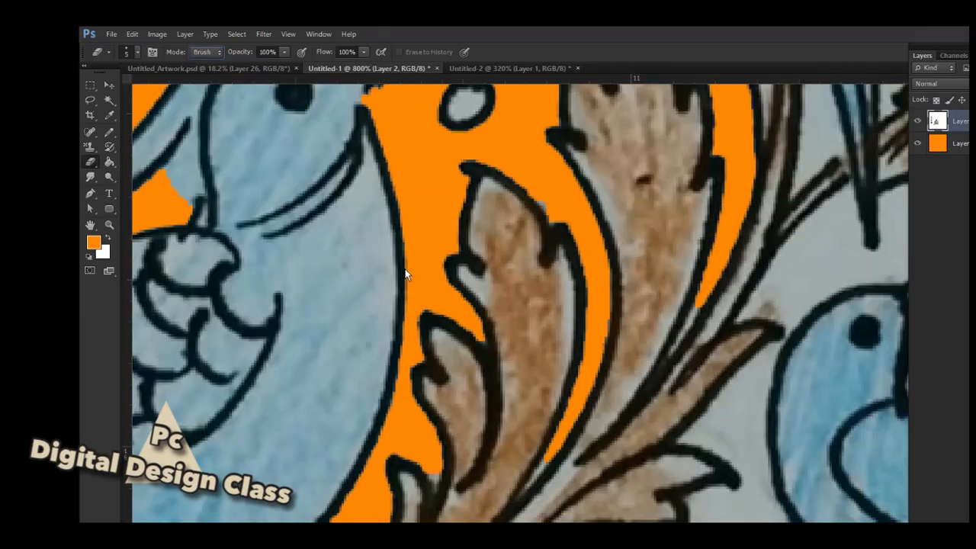
{"action": "scroll", "coordinate": [490, 207], "scroll_direction": "up", "scroll_amount": 5}
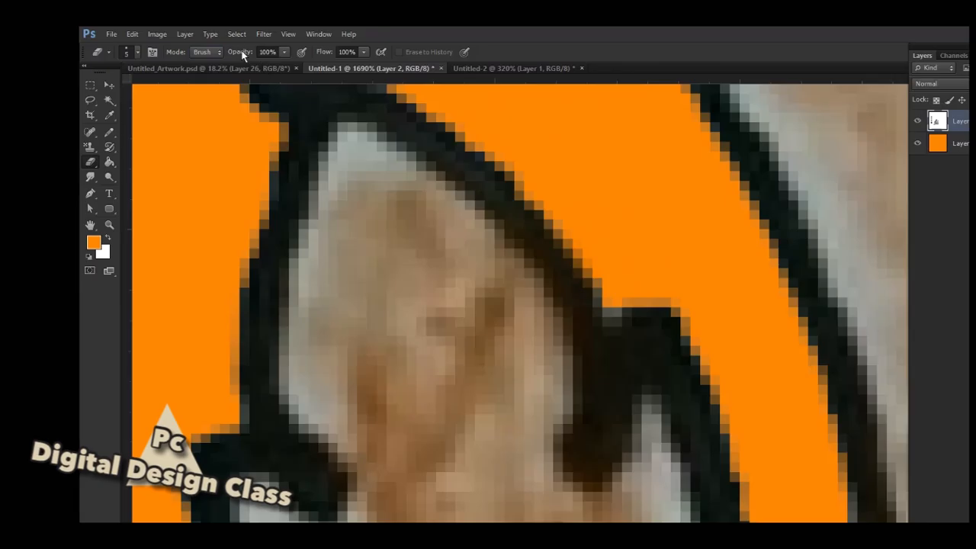
{"action": "left_click_drag", "start_coordinate": [416, 228], "coordinate": [315, 179]}
{"action": "scroll", "coordinate": [502, 210], "scroll_direction": "down", "scroll_amount": 10}
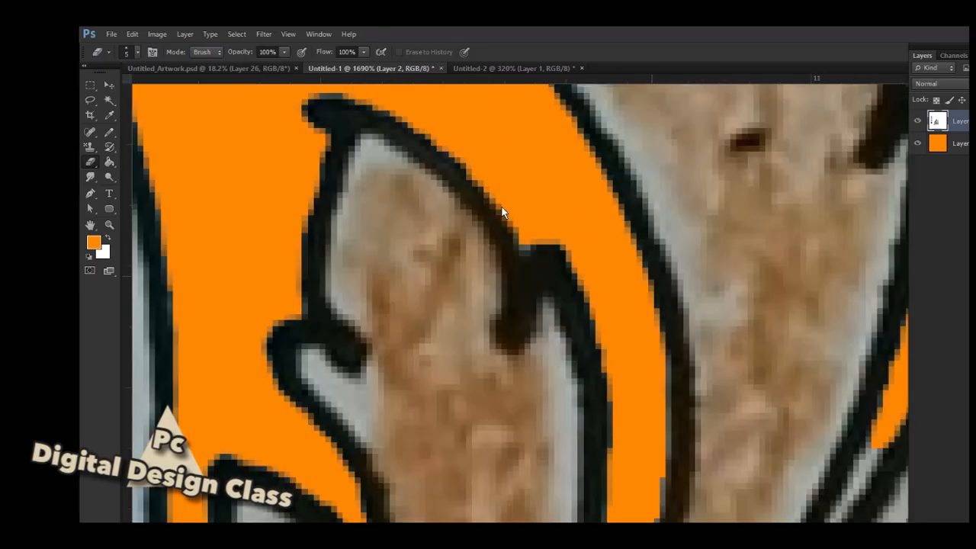
{"action": "scroll", "coordinate": [526, 225], "scroll_direction": "up", "scroll_amount": 5}
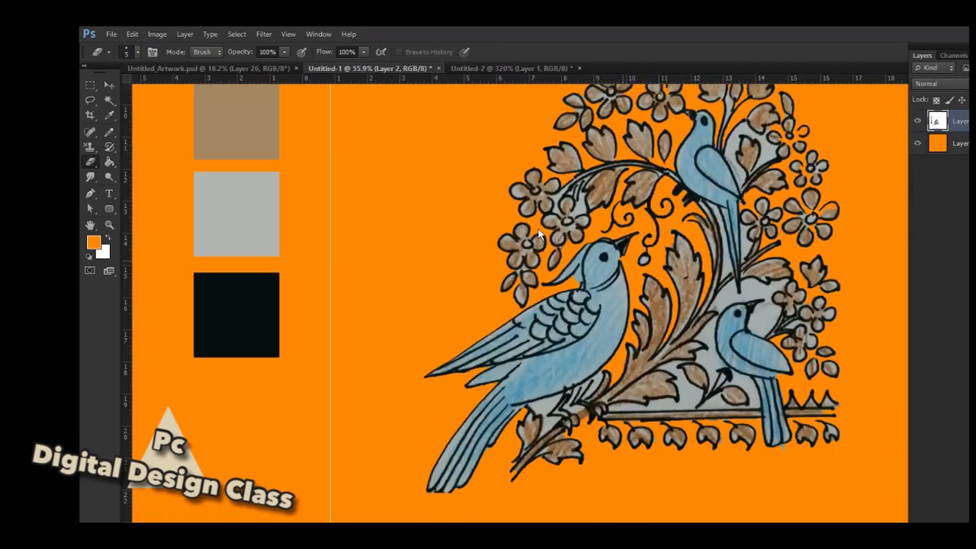
{"action": "scroll", "coordinate": [328, 328], "scroll_direction": "down", "scroll_amount": 3}
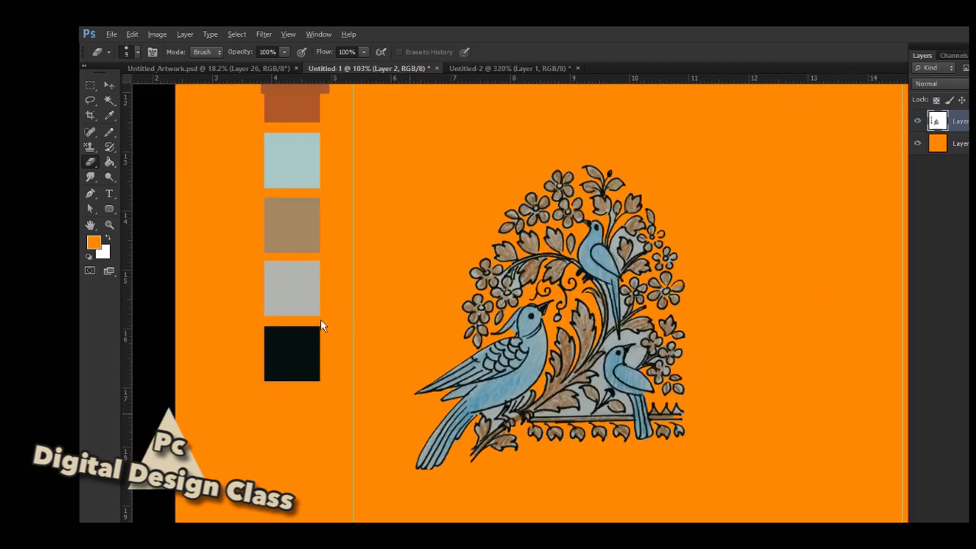
- Try to duplicate the whole artwork layer beside the original, and undo the copy
{"action": "key", "text": "m"}
{"action": "left_click_drag", "start_coordinate": [551, 243], "coordinate": [350, 329]}
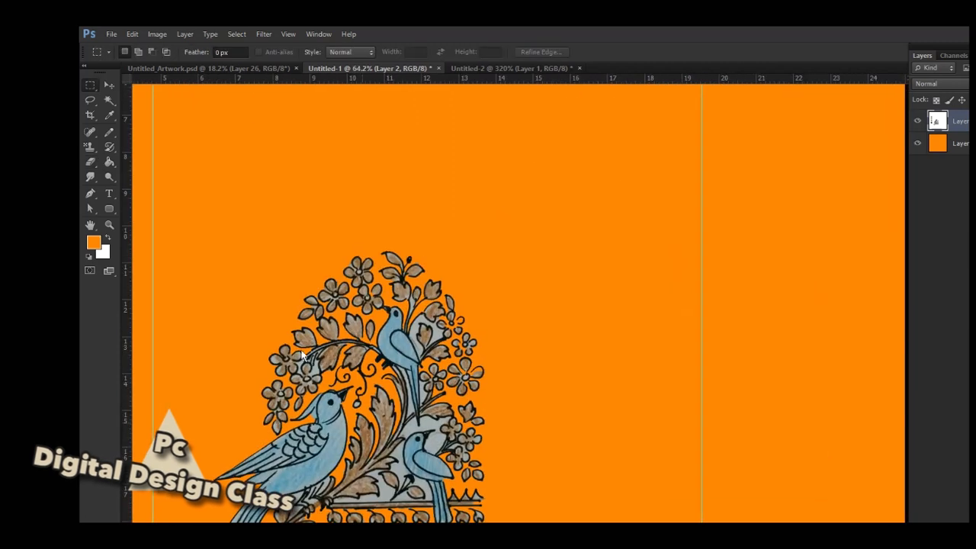
{"action": "left_click_drag", "start_coordinate": [270, 381], "coordinate": [747, 266]}
{"action": "scroll", "coordinate": [526, 309], "scroll_direction": "down", "scroll_amount": 5}
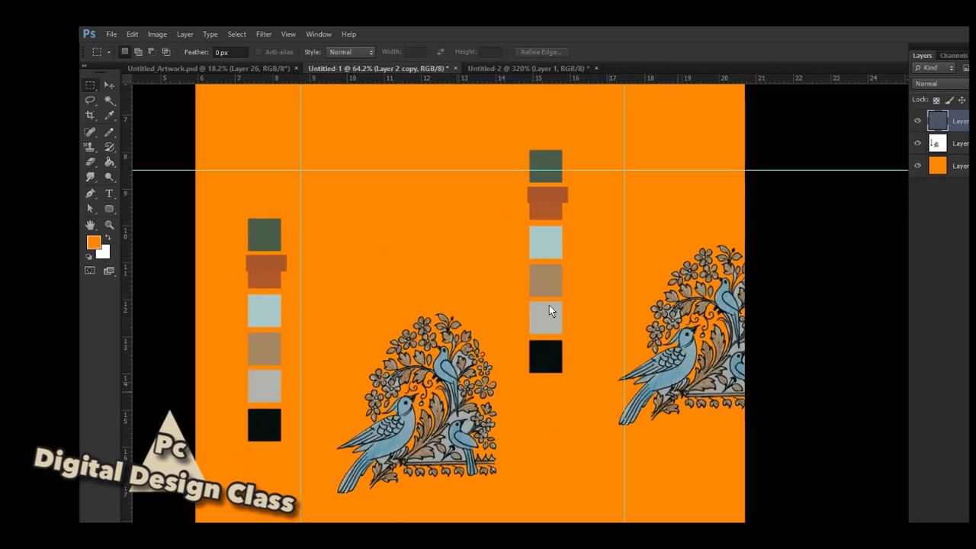
{"action": "key", "text": "ctrl+z"}
- Select the bird motif, place two copies of it elsewhere on the orange canvas, and deselect
{"action": "left_click_drag", "start_coordinate": [301, 287], "coordinate": [542, 521]}
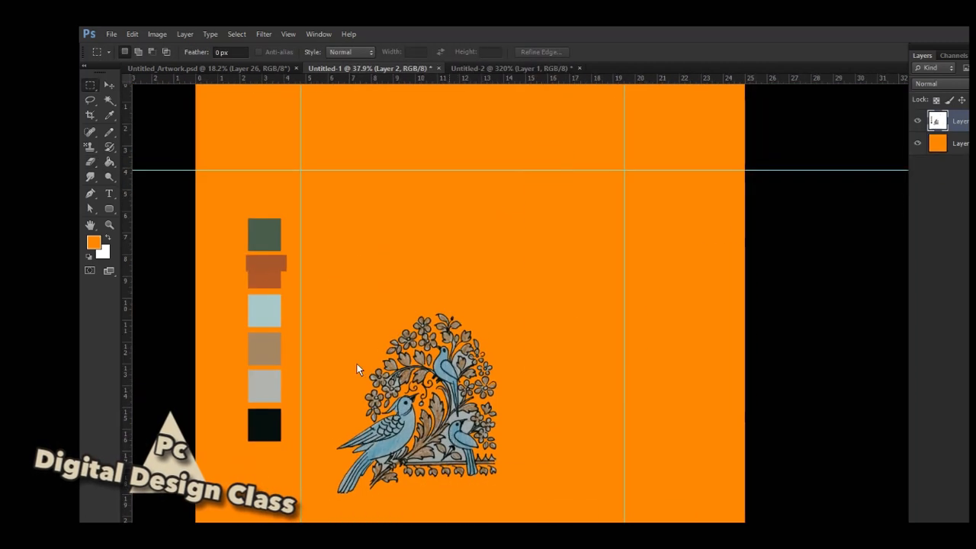
{"action": "left_click_drag", "start_coordinate": [358, 320], "coordinate": [546, 306]}
{"action": "key", "text": "ctrl+d"}
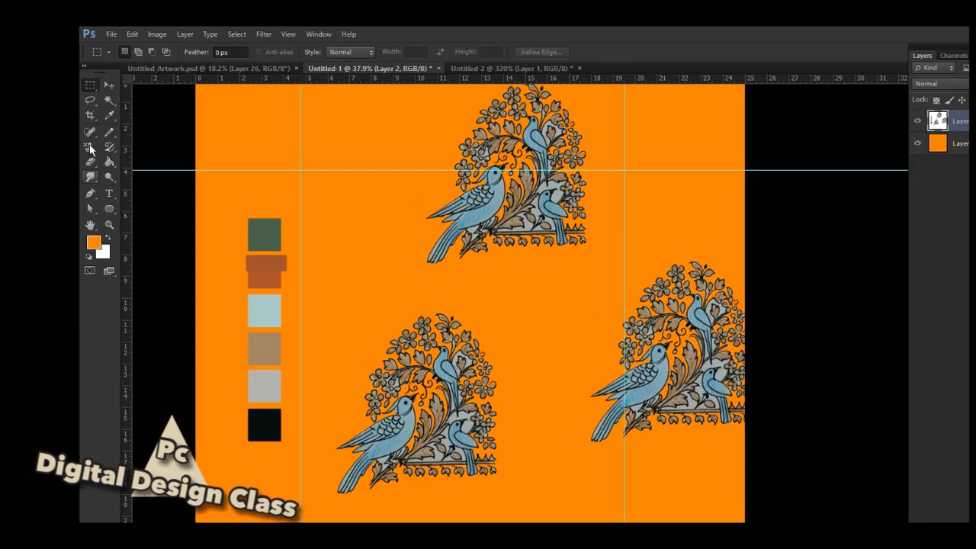
- Activate the Eraser in Brush mode and enlarge its tip to 600 px
{"action": "key", "text": "e"}
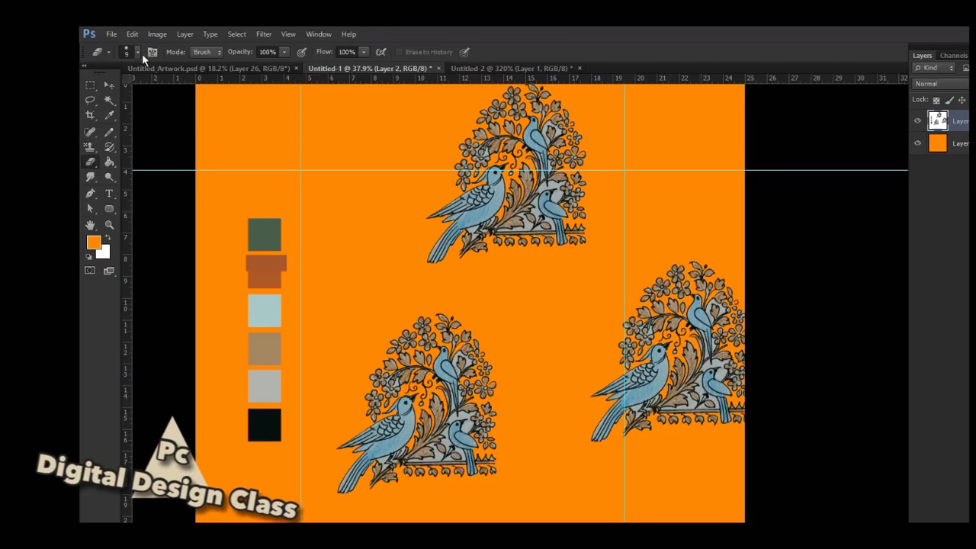
{"action": "left_click", "coordinate": [182, 47]}
{"action": "left_click", "coordinate": [177, 56]}
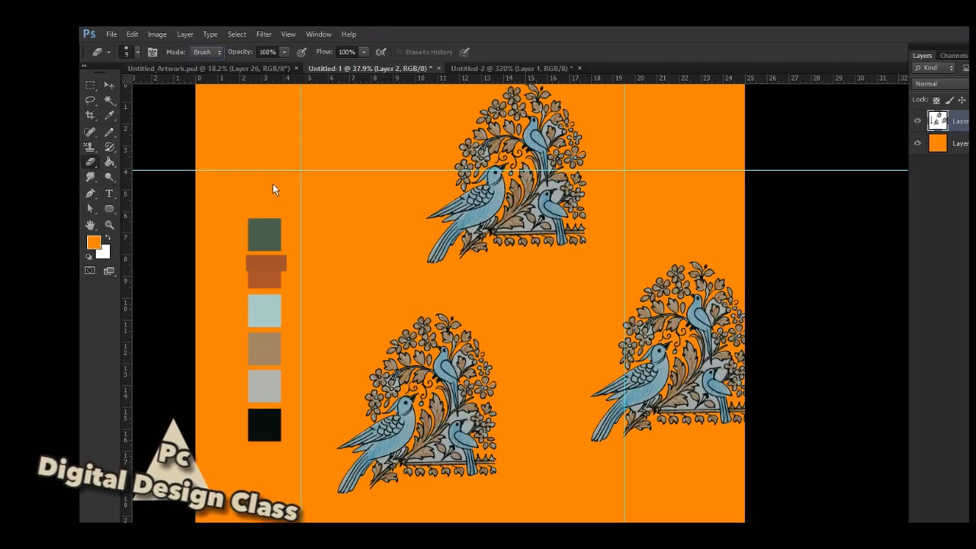
{"action": "key", "text": "]"}
{"action": "key", "text": "]"}
{"action": "key", "text": "]"}
{"action": "key", "text": "]"}
{"action": "key", "text": "]"}
{"action": "key", "text": "]"}
{"action": "key", "text": "]"}
{"action": "key", "text": "]"}
{"action": "key", "text": "]"}
{"action": "key", "text": "]"}
{"action": "key", "text": "]"}
{"action": "key", "text": "]"}
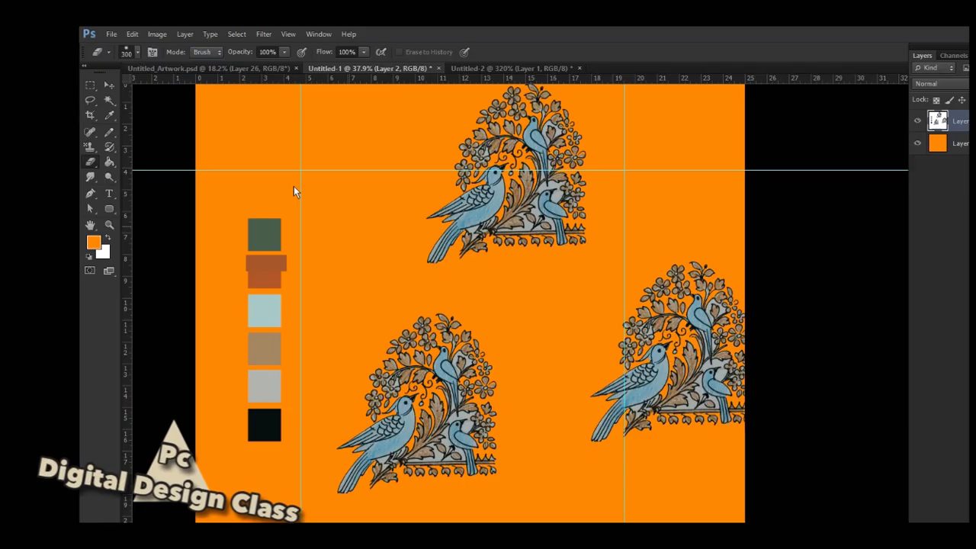
{"action": "key", "text": "bracketright"}
{"action": "key", "text": "bracketright"}
- Set the Eraser's opacity to 61% and its flow to 60%
{"action": "left_click", "coordinate": [284, 52]}
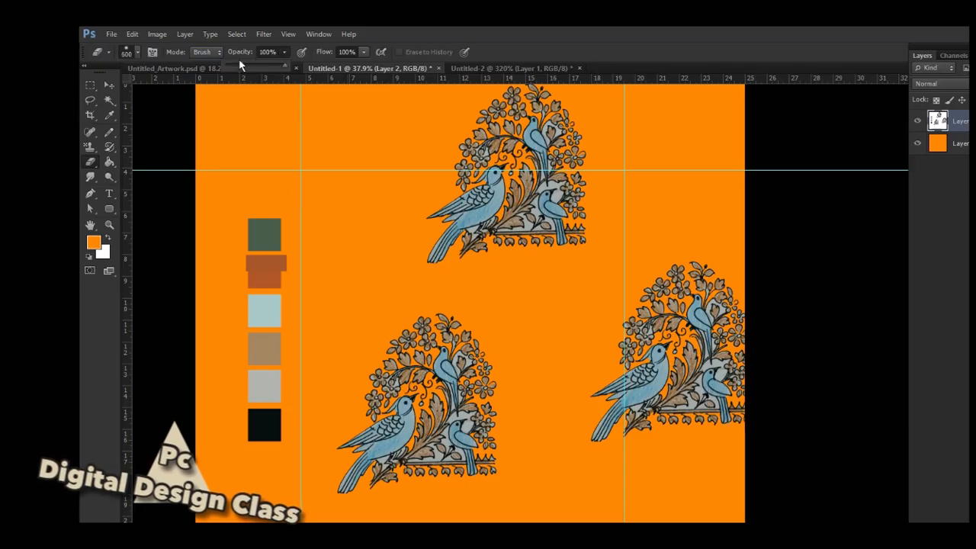
{"action": "left_click_drag", "start_coordinate": [240, 65], "coordinate": [261, 61]}
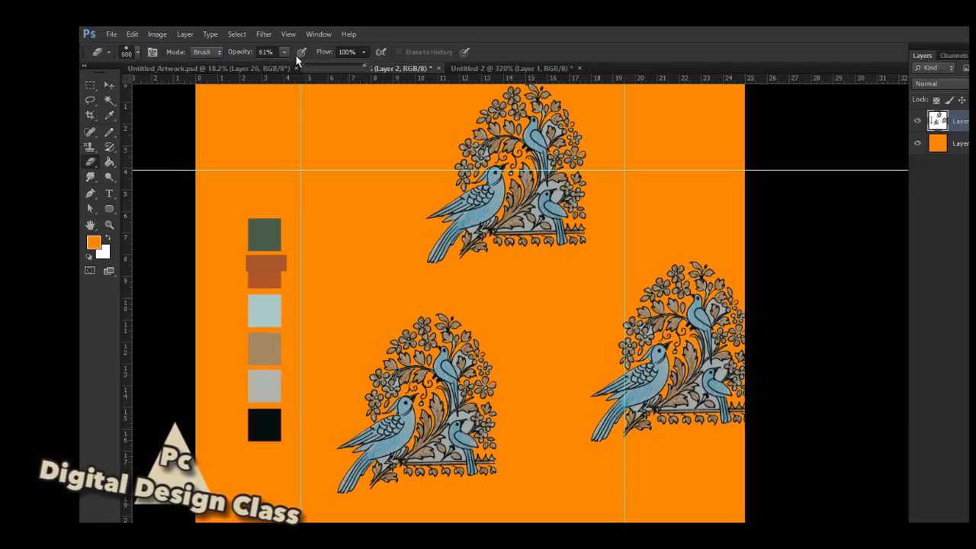
{"action": "key", "text": "shift+6"}
- Partially erase the three bird motifs with broad soft strokes, reducing the eraser tip to 500 px
{"action": "mouse_move", "coordinate": [352, 184]}
{"action": "left_mouse_down"}
{"action": "mouse_move", "coordinate": [380, 138]}
{"action": "mouse_move", "coordinate": [426, 91]}
{"action": "mouse_move", "coordinate": [455, 83]}
{"action": "mouse_move", "coordinate": [466, 93]}
{"action": "mouse_move", "coordinate": [459, 80]}
{"action": "mouse_move", "coordinate": [513, 154]}
{"action": "mouse_move", "coordinate": [453, 224]}
{"action": "mouse_move", "coordinate": [586, 218]}
{"action": "mouse_move", "coordinate": [563, 203]}
{"action": "mouse_move", "coordinate": [535, 215]}
{"action": "mouse_move", "coordinate": [498, 281]}
{"action": "mouse_move", "coordinate": [505, 267]}
{"action": "mouse_move", "coordinate": [493, 354]}
{"action": "mouse_move", "coordinate": [488, 345]}
{"action": "mouse_move", "coordinate": [502, 355]}
{"action": "mouse_move", "coordinate": [597, 360]}
{"action": "mouse_move", "coordinate": [619, 220]}
{"action": "mouse_move", "coordinate": [619, 324]}
{"action": "mouse_move", "coordinate": [365, 365]}
{"action": "mouse_move", "coordinate": [364, 265]}
{"action": "mouse_move", "coordinate": [382, 247]}
{"action": "mouse_move", "coordinate": [435, 296]}
{"action": "mouse_move", "coordinate": [427, 381]}
{"action": "mouse_move", "coordinate": [372, 414]}
{"action": "mouse_move", "coordinate": [247, 395]}
{"action": "mouse_move", "coordinate": [296, 386]}
{"action": "mouse_move", "coordinate": [337, 398]}
{"action": "mouse_move", "coordinate": [296, 390]}
{"action": "mouse_move", "coordinate": [306, 305]}
{"action": "mouse_move", "coordinate": [455, 296]}
{"action": "left_mouse_up"}
{"action": "key", "text": "bracketleft"}
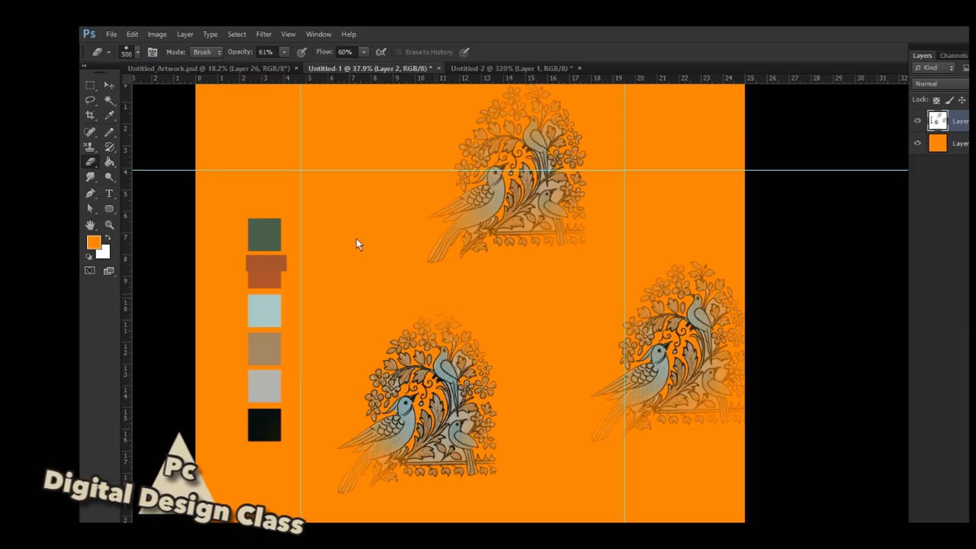
{"action": "mouse_move", "coordinate": [418, 301]}
{"action": "left_mouse_down"}
{"action": "mouse_move", "coordinate": [395, 285]}
{"action": "mouse_move", "coordinate": [389, 328]}
{"action": "left_mouse_up"}
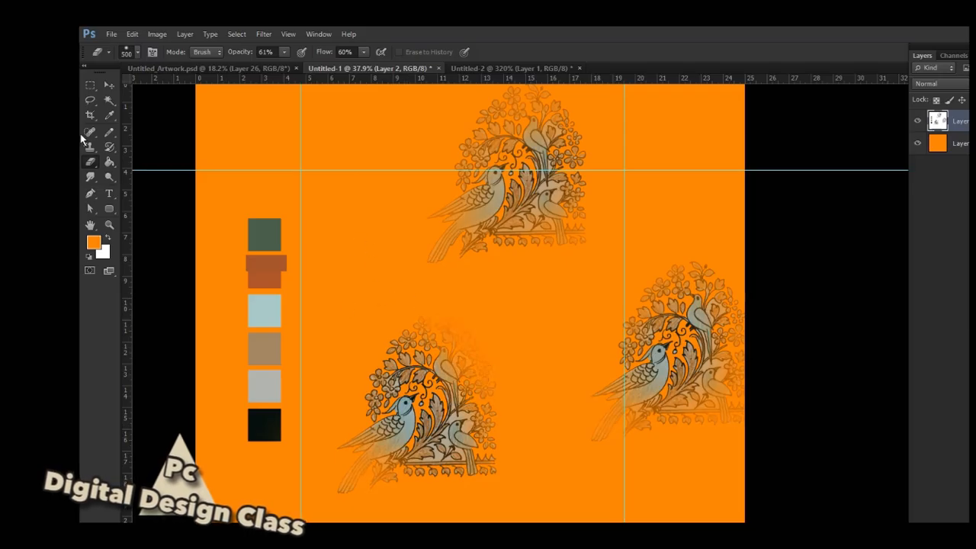
- Undo the eraser strokes on the original bird motif
{"action": "key", "text": "ctrl+alt+z"}
{"action": "key", "text": "ctrl+alt+z"}
{"action": "key", "text": "ctrl+alt+z"}
{"action": "key", "text": "ctrl+alt+z"}
{"action": "key", "text": "ctrl+alt+z"}
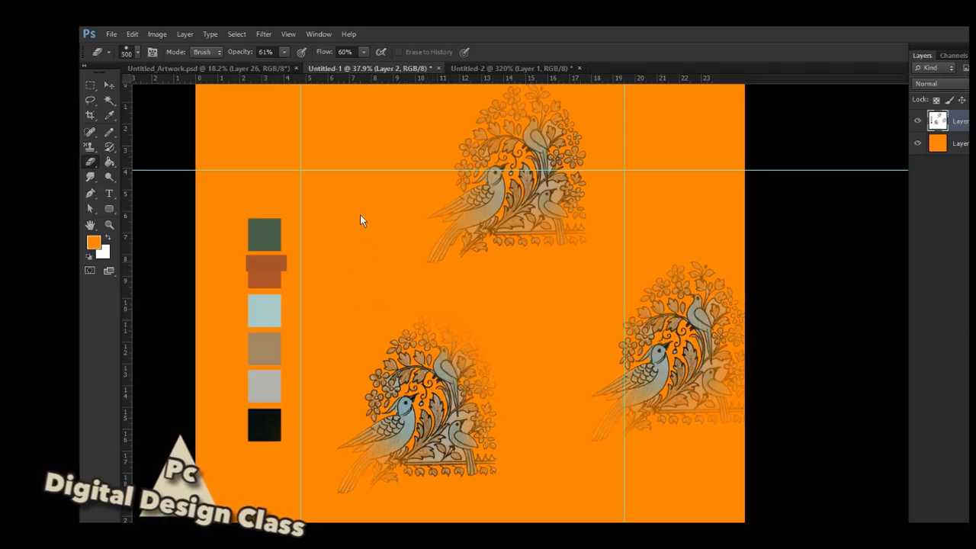
{"action": "key", "text": "ctrl+alt+z"}
{"action": "key", "text": "ctrl+alt+z"}
{"action": "key", "text": "ctrl+alt+z"}
{"action": "key", "text": "ctrl+alt+z"}
{"action": "key", "text": "ctrl+alt+z"}
{"action": "key", "text": "ctrl+alt+z"}
{"action": "key", "text": "ctrl+alt+z"}
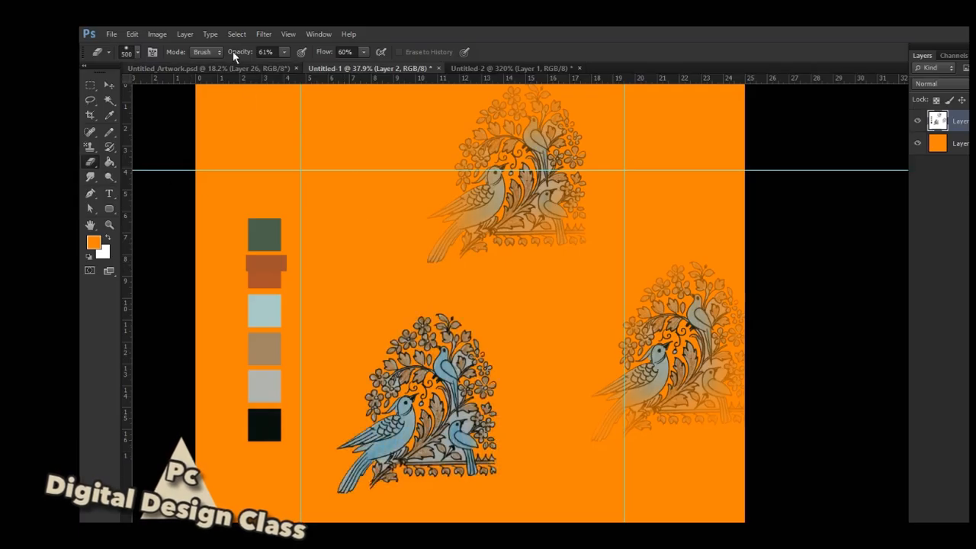
- Set the Eraser's opacity and flow to 100%
{"action": "left_click_drag", "start_coordinate": [237, 55], "coordinate": [405, 73]}
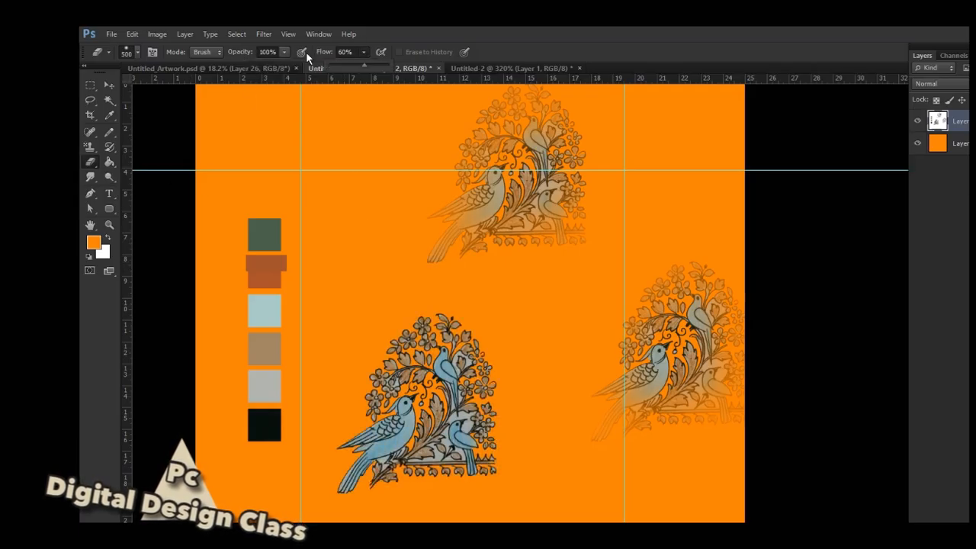
{"action": "left_click_drag", "start_coordinate": [320, 52], "coordinate": [358, 53]}
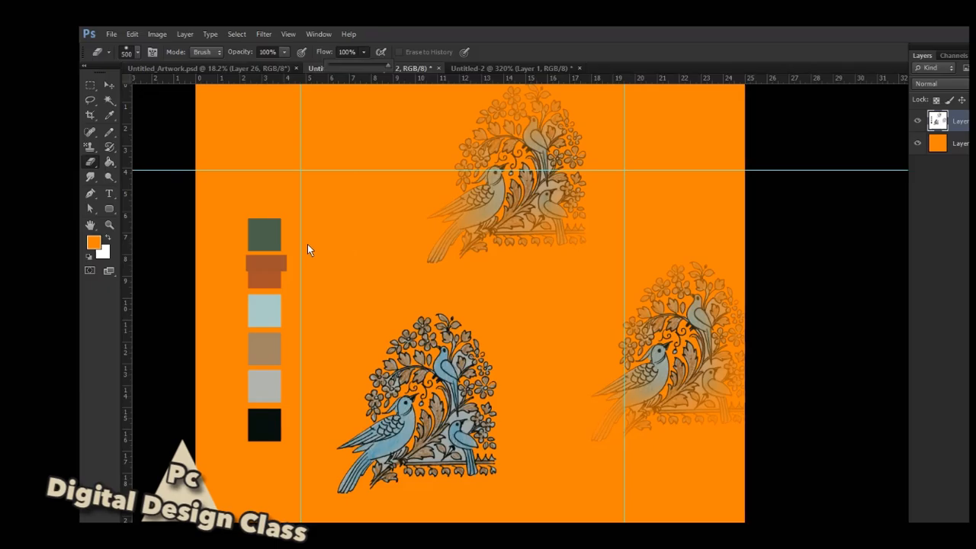
{"action": "left_click", "coordinate": [346, 280]}
{"action": "left_click", "coordinate": [303, 322]}
- Undo the remaining eraser strokes and both motif copies, back to the single original bird motif
{"action": "key", "text": "ctrl+alt+z"}
{"action": "key", "text": "ctrl+alt+z"}
{"action": "key", "text": "ctrl+alt+z"}
{"action": "key", "text": "ctrl+alt+z"}
{"action": "key", "text": "ctrl+alt+z"}
{"action": "key", "text": "ctrl+alt+z"}
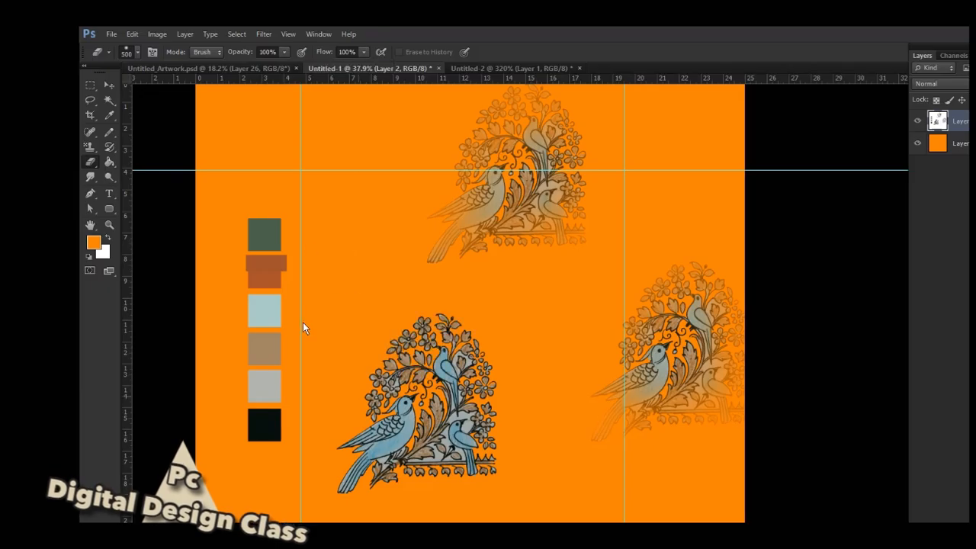
{"action": "key", "text": "ctrl+alt+z"}
{"action": "key", "text": "ctrl+alt+z"}
{"action": "key", "text": "ctrl+alt+z"}
{"action": "key", "text": "ctrl+alt+z"}
{"action": "key", "text": "ctrl+alt+z"}
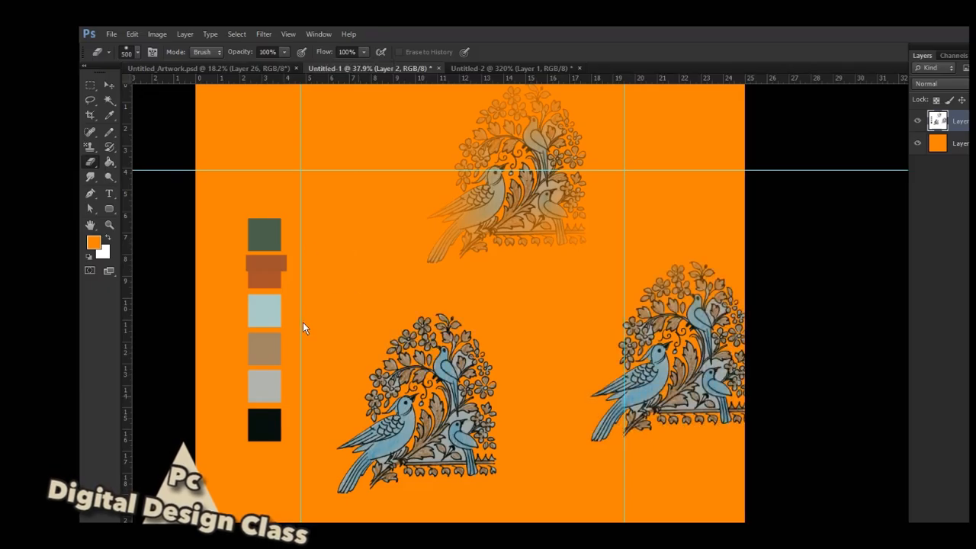
{"action": "key", "text": "ctrl+alt+z"}
{"action": "key", "text": "ctrl+alt+z"}
{"action": "key", "text": "ctrl+alt+z"}
{"action": "key", "text": "ctrl+alt+z"}
{"action": "key", "text": "ctrl+alt+z"}
{"action": "key", "text": "ctrl+alt+z"}
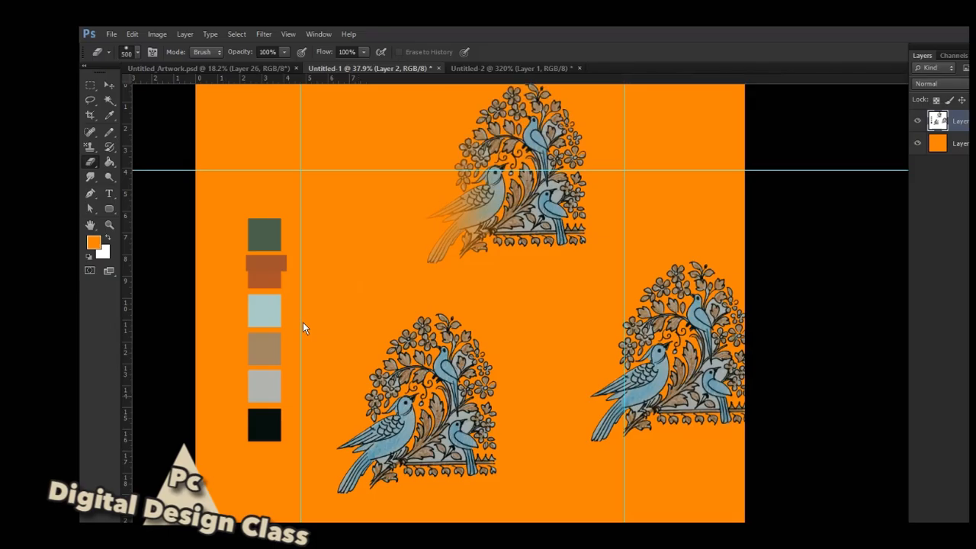
{"action": "key", "text": "ctrl+alt+z"}
{"action": "key", "text": "ctrl+alt+z"}
{"action": "key", "text": "ctrl+alt+z"}
{"action": "key", "text": "ctrl+alt+z"}
{"action": "key", "text": "ctrl+alt+z"}
{"action": "key", "text": "ctrl+alt+z"}
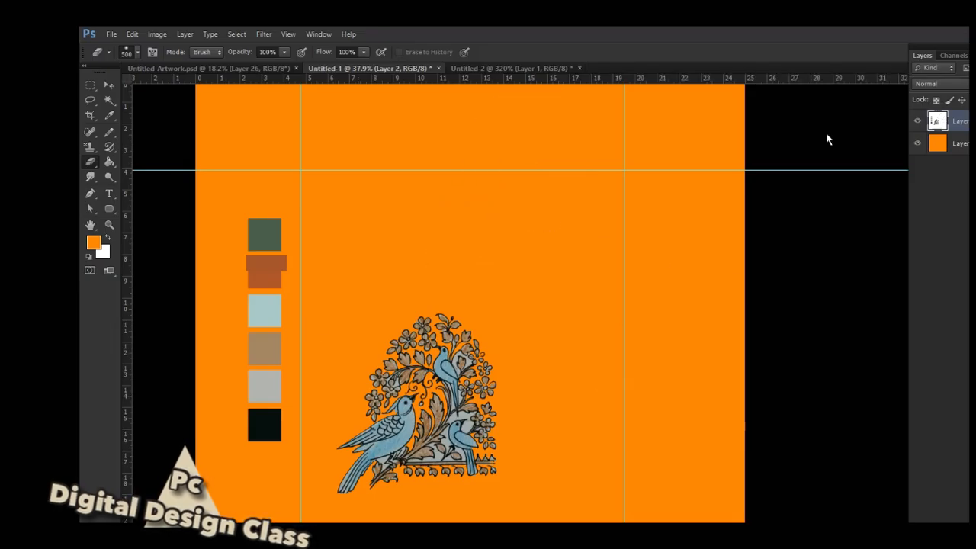
- Select the orange background layer and lower its saturation with Hue/Saturation to a muted tan-orange
{"action": "key", "text": "alt+bracketleft"}
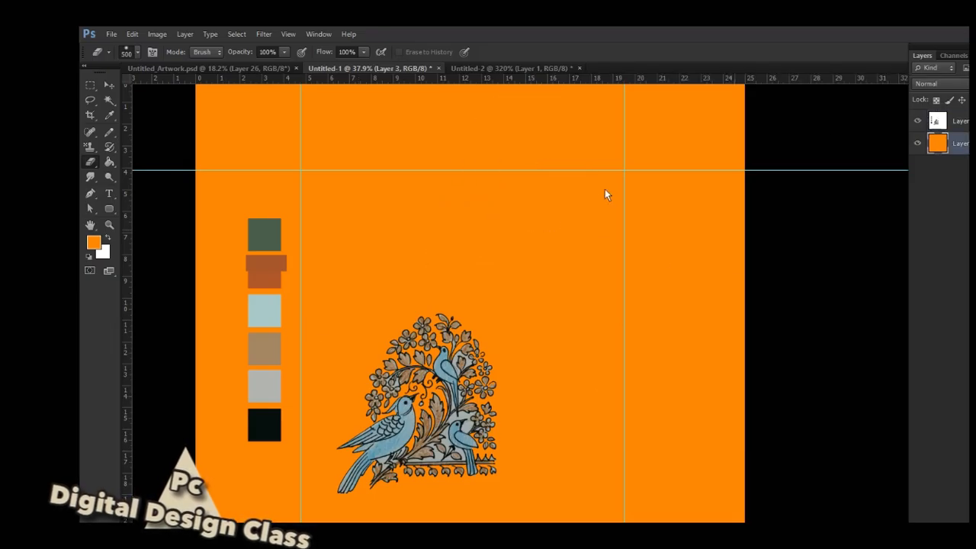
{"action": "key", "text": "Return"}
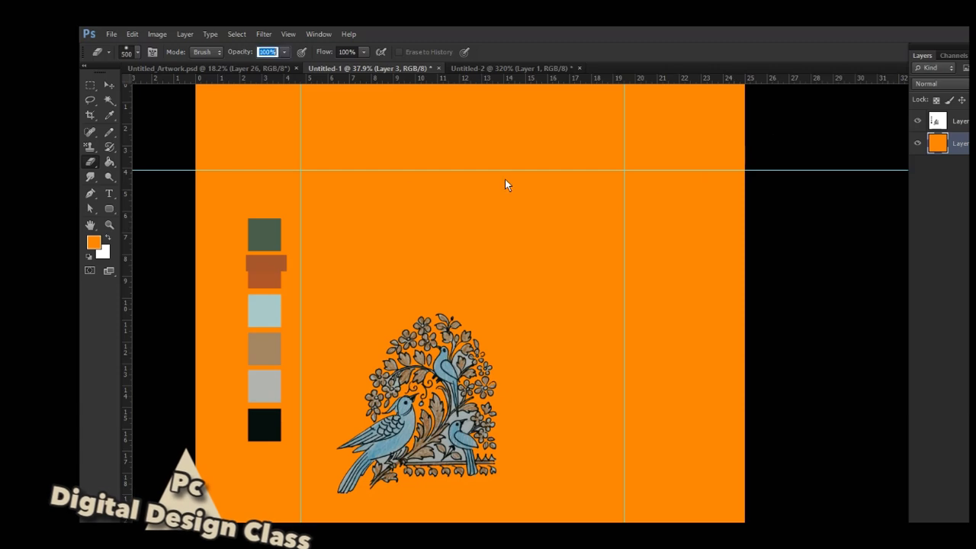
{"action": "key", "text": "BackSpace"}
{"action": "key", "text": "ctrl+semicolon"}
{"action": "key", "text": "Return"}
{"action": "key", "text": "Return"}
{"action": "key", "text": "ctrl+semicolon"}
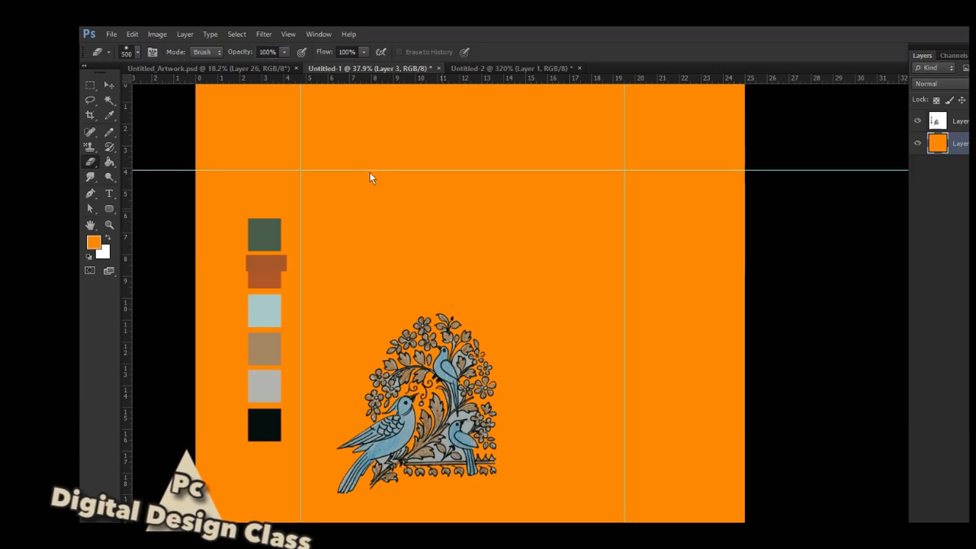
{"action": "key", "text": "ctrl+u"}
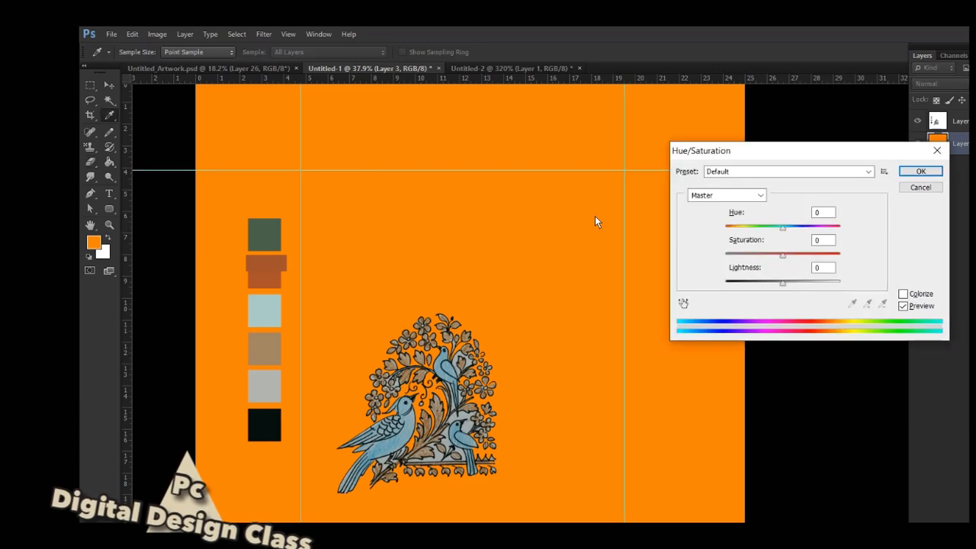
{"action": "left_click_drag", "start_coordinate": [782, 255], "coordinate": [750, 255]}
{"action": "key", "text": "Return"}
{"action": "key", "text": "e"}
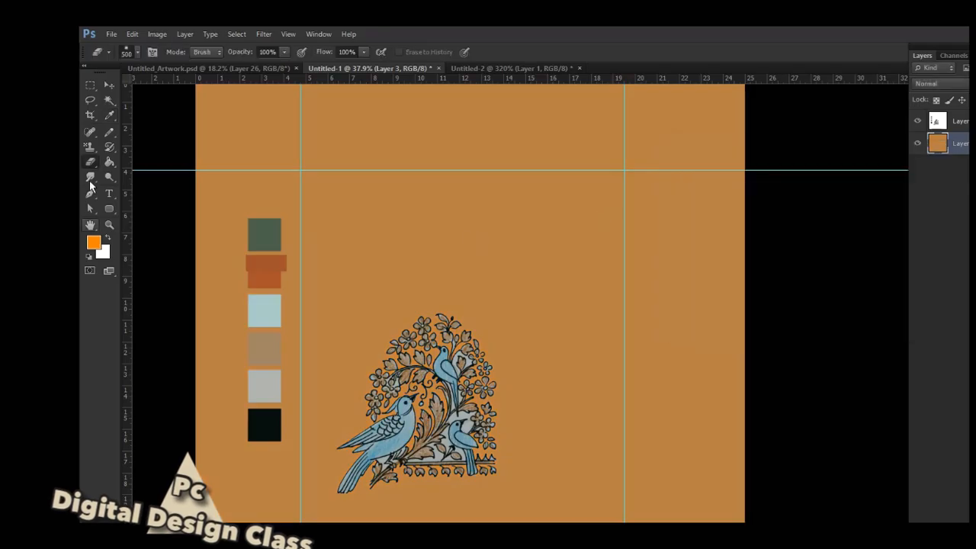
- Replace the background layer with a new layer filled with the sampled tan swatch colour, placed beneath the bird motif layer
{"action": "left_click", "coordinate": [109, 162]}
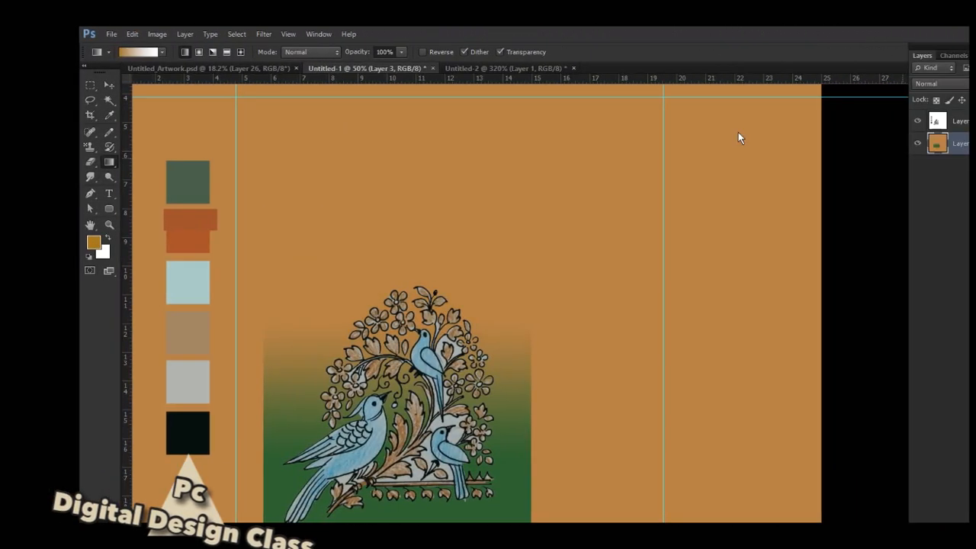
{"action": "key", "text": "Delete"}
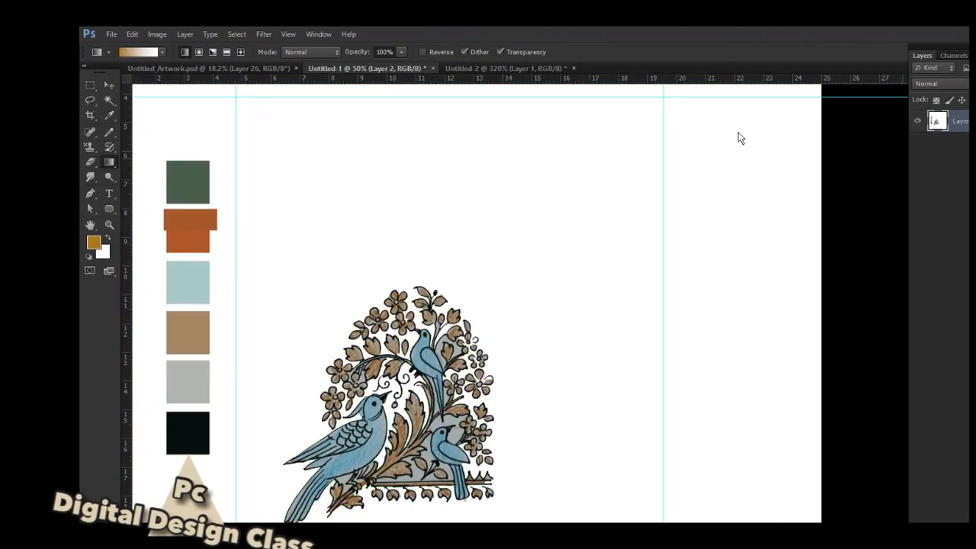
{"action": "key", "text": "i"}
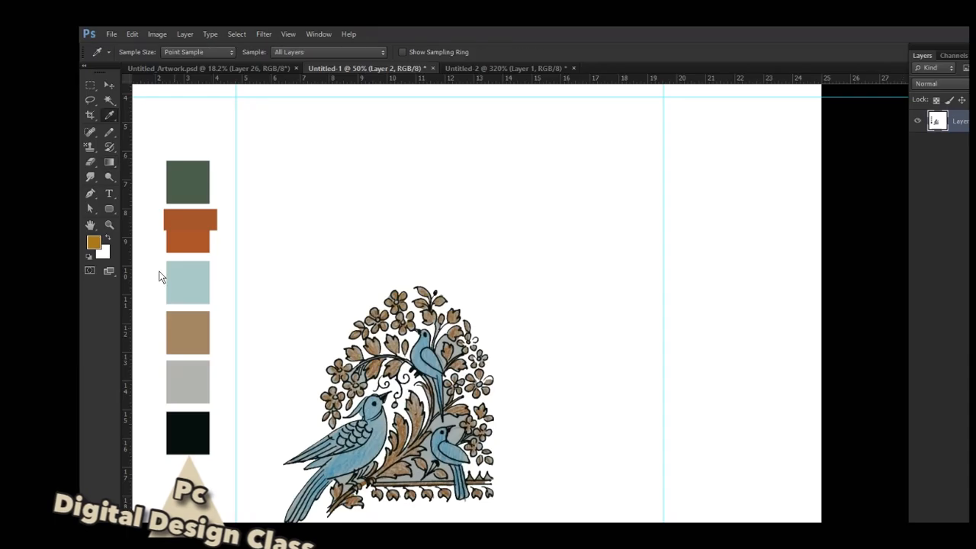
{"action": "left_click", "coordinate": [187, 332]}
{"action": "key", "text": "ctrl+shift+alt+n"}
{"action": "key", "text": "alt+BackSpace"}
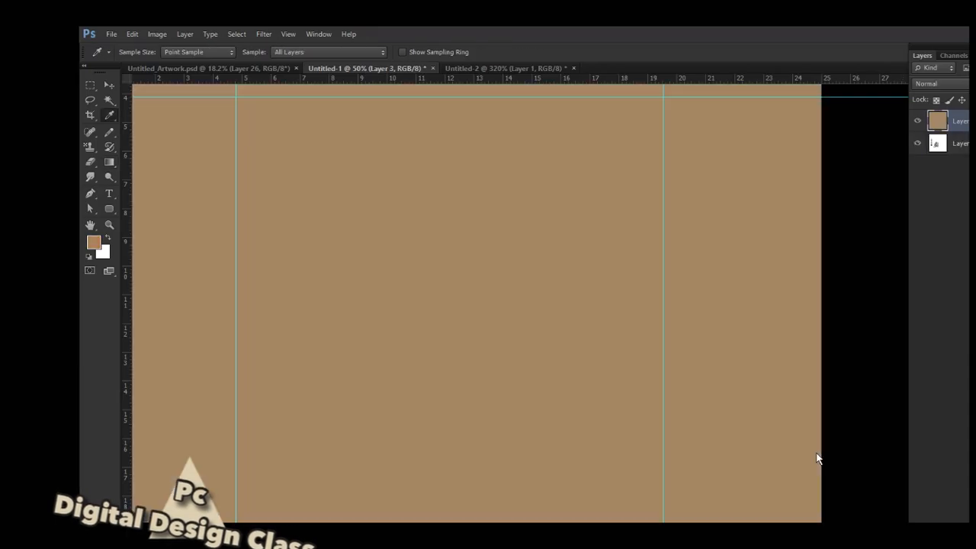
{"action": "left_click_drag", "start_coordinate": [947, 120], "coordinate": [960, 156]}
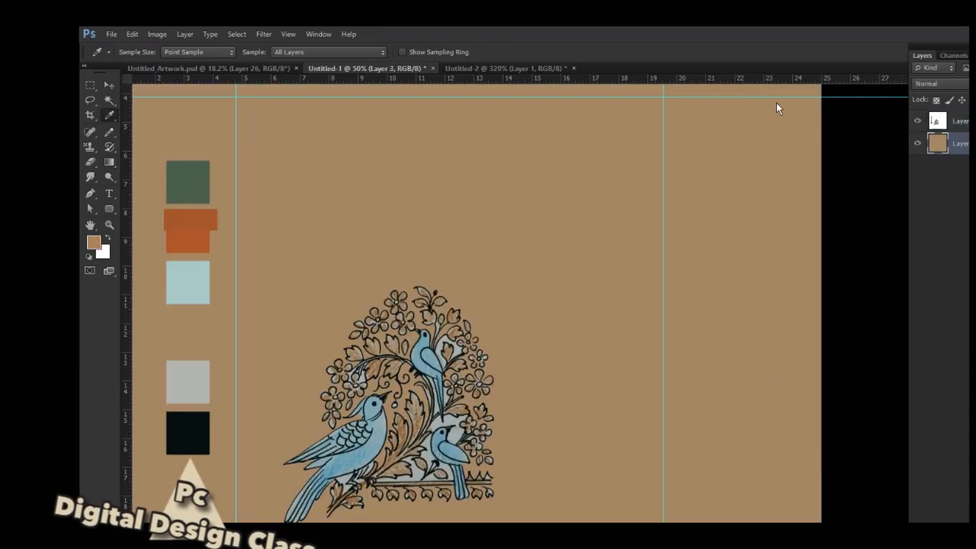
- Make the bird motif layer active and set up the Paint Bucket with tolerance 32 and anti-alias enabled
{"action": "left_click", "coordinate": [959, 123]}
{"action": "left_click", "coordinate": [108, 160]}
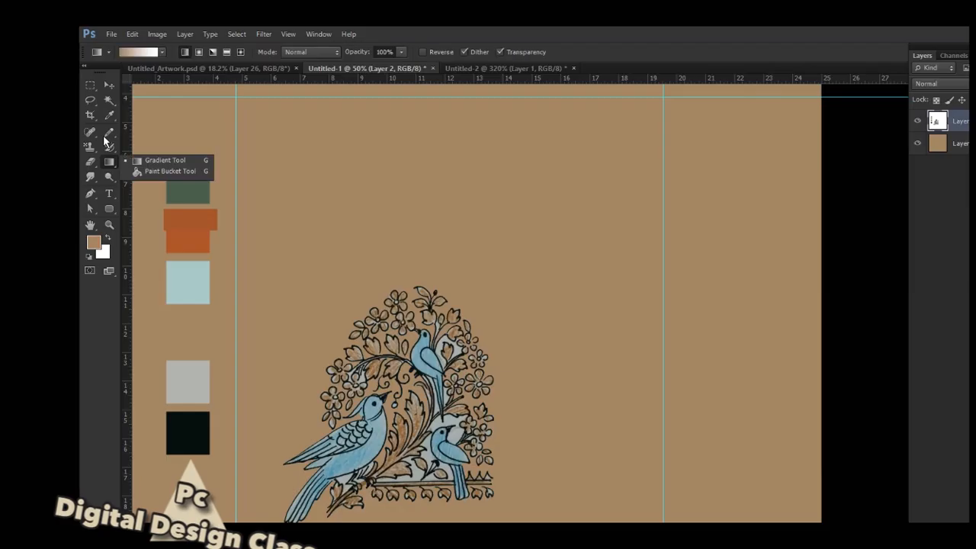
{"action": "left_click", "coordinate": [164, 171]}
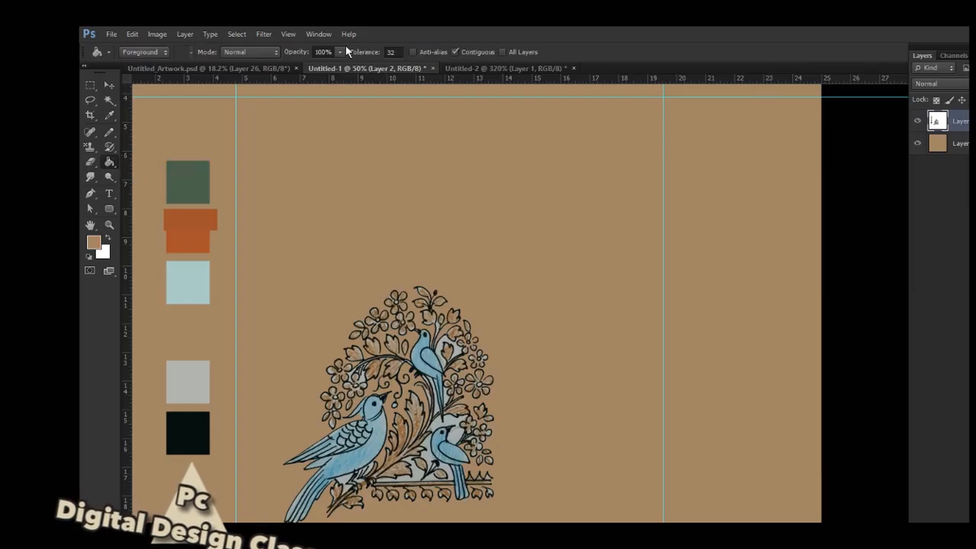
{"action": "left_click", "coordinate": [412, 52]}
{"action": "left_click_drag", "start_coordinate": [400, 52], "coordinate": [385, 52]}
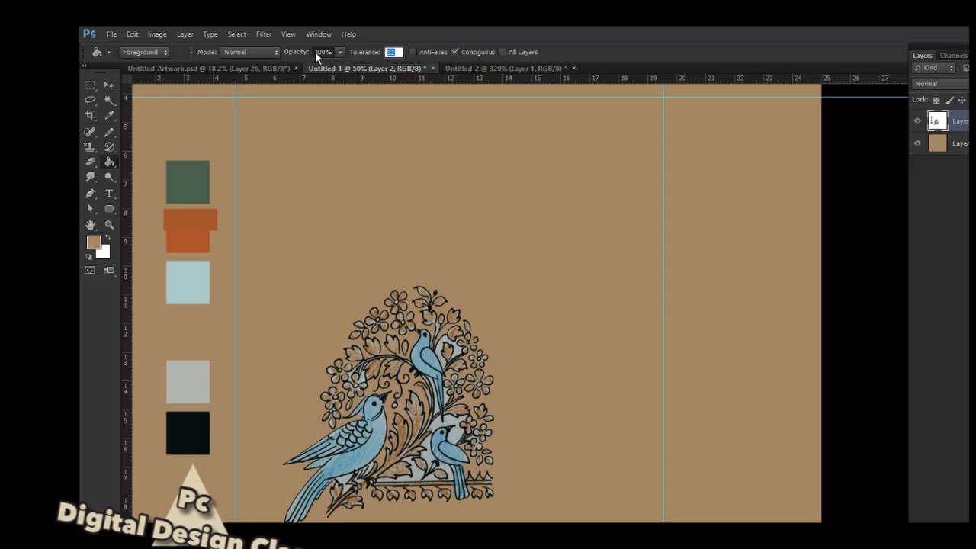
{"action": "type", "text": "0"}
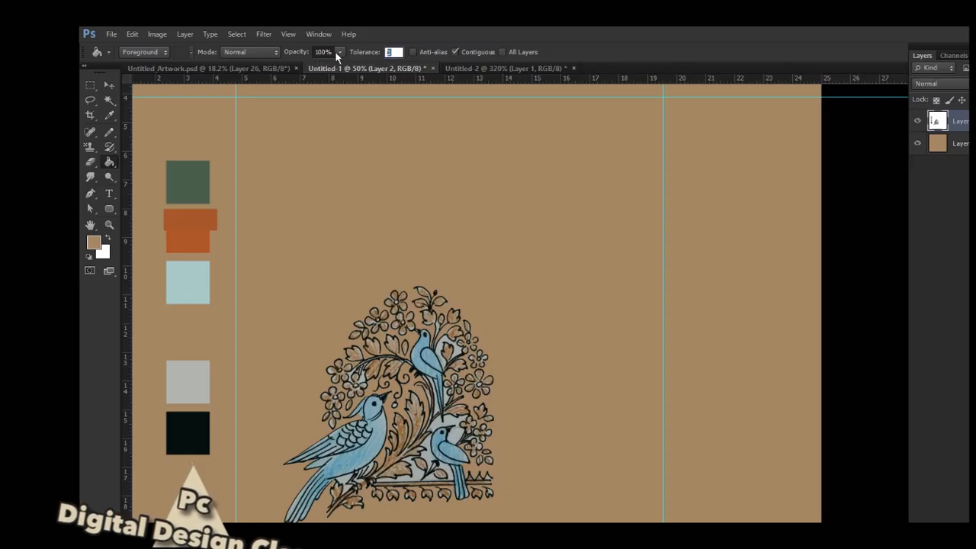
{"action": "type", "text": "32"}
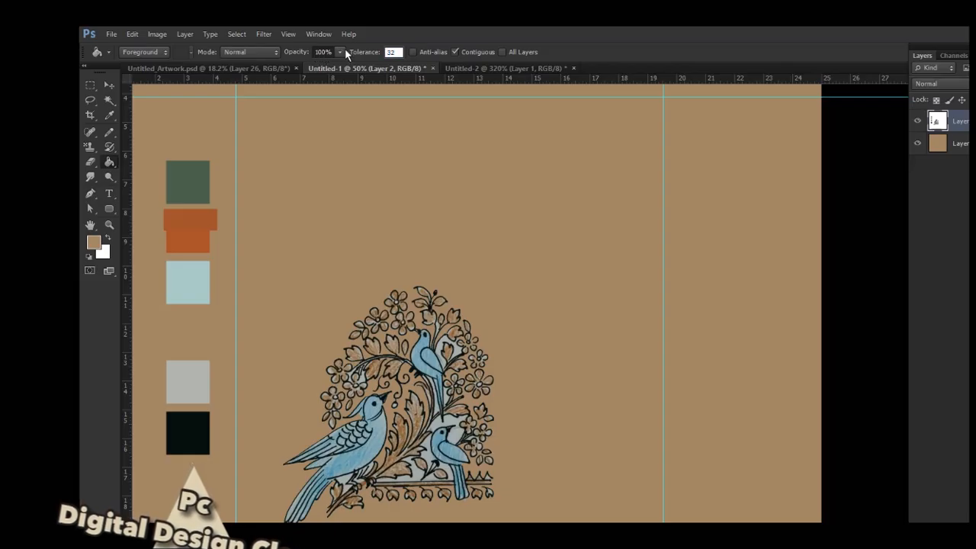
{"action": "left_click", "coordinate": [413, 52]}
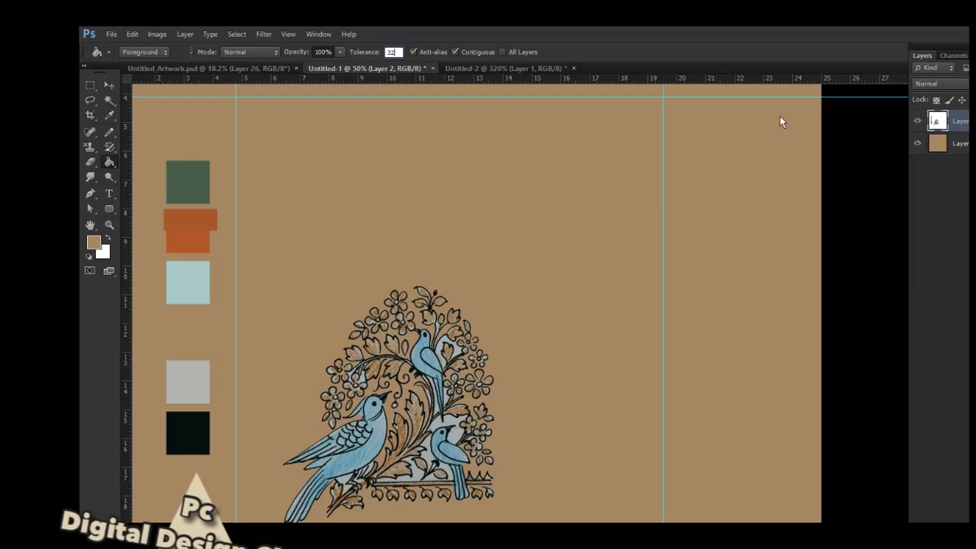
- Choose a dark blue foreground colour and fill the tan background layer with it using the Paint Bucket
{"action": "left_click", "coordinate": [945, 143]}
{"action": "left_click", "coordinate": [93, 241]}
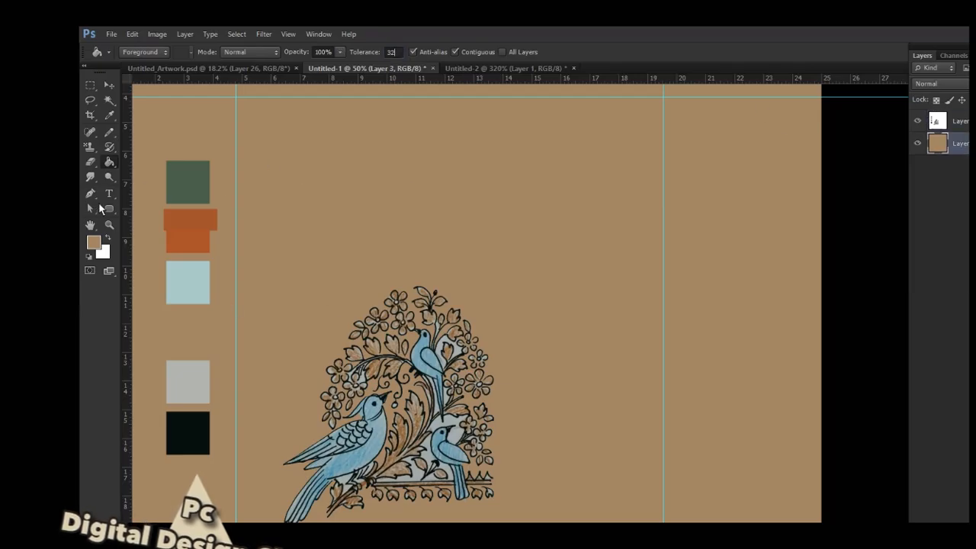
{"action": "left_click", "coordinate": [669, 286]}
{"action": "left_click", "coordinate": [646, 264]}
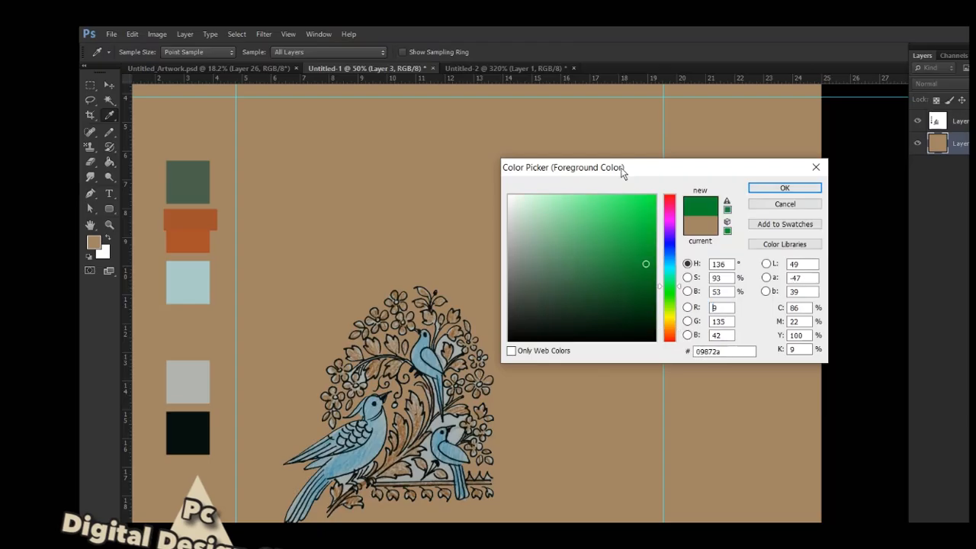
{"action": "key", "text": "ctrl+v"}
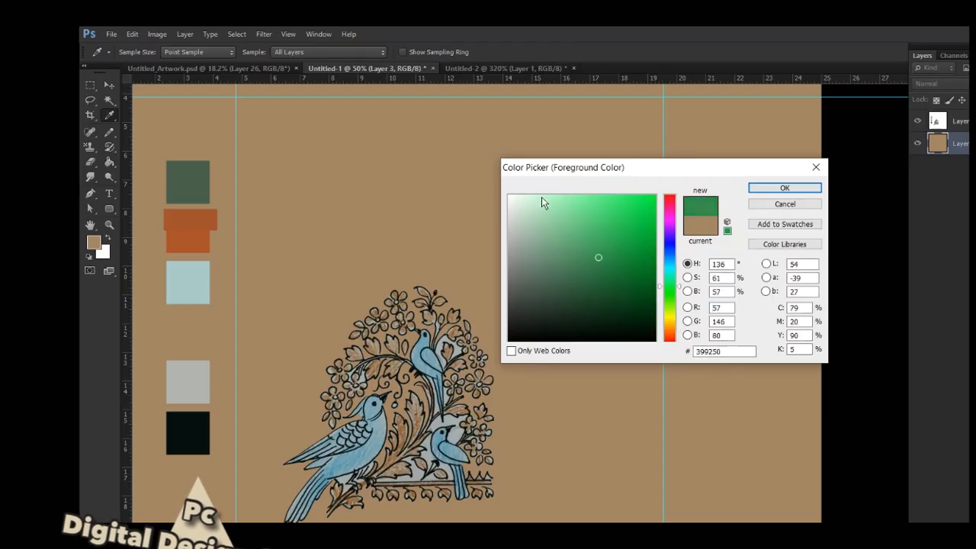
{"action": "left_click", "coordinate": [669, 248]}
{"action": "left_click", "coordinate": [622, 253]}
{"action": "left_click", "coordinate": [784, 187]}
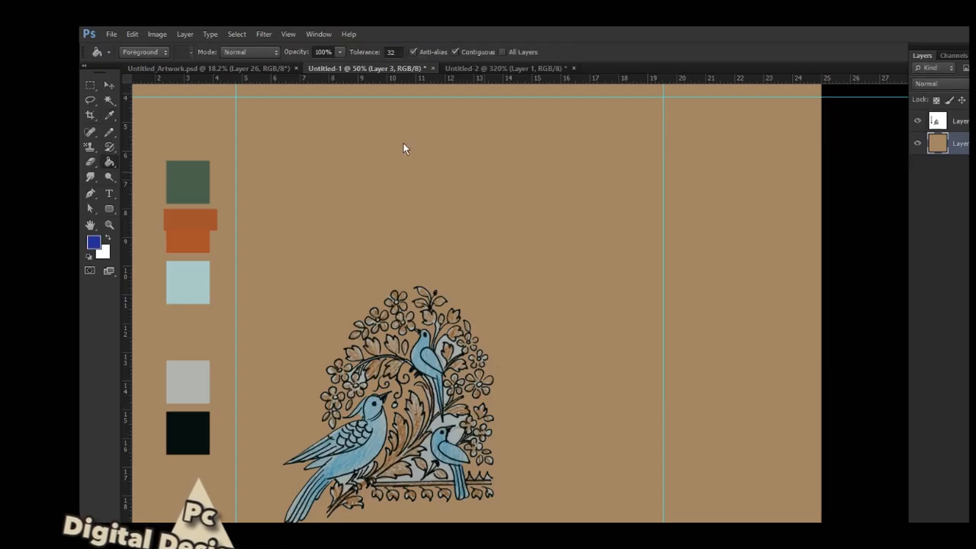
{"action": "left_click", "coordinate": [403, 143]}
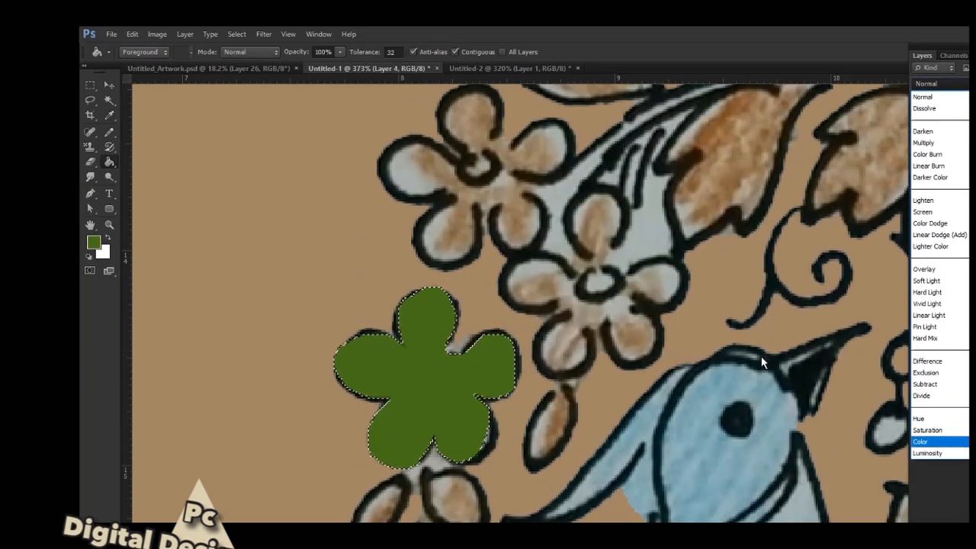
{"action": "key", "text": "Return"}
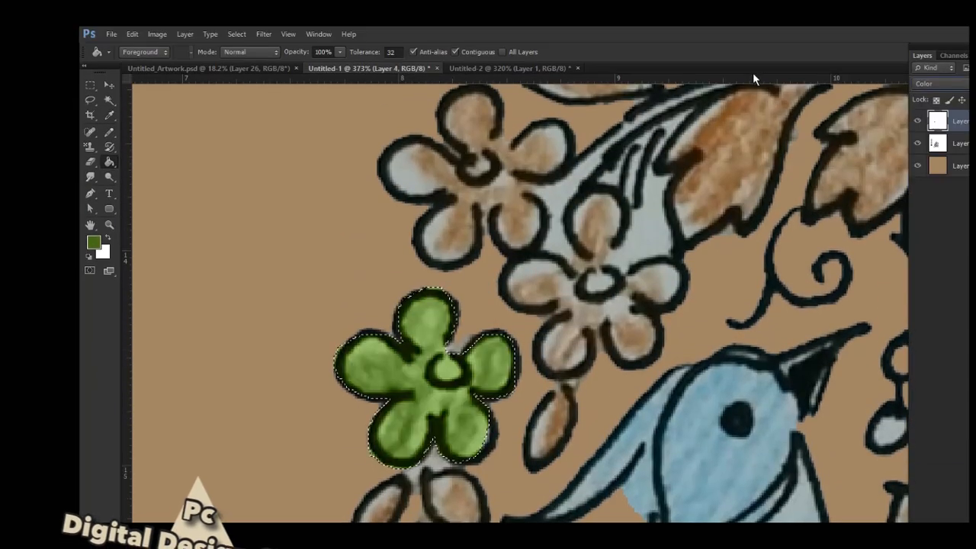
- Try different blend modes on the green flower layer, including Multiply, Linear Dodge and Hard Light
{"action": "left_click", "coordinate": [938, 84]}
{"action": "left_click", "coordinate": [934, 107]}
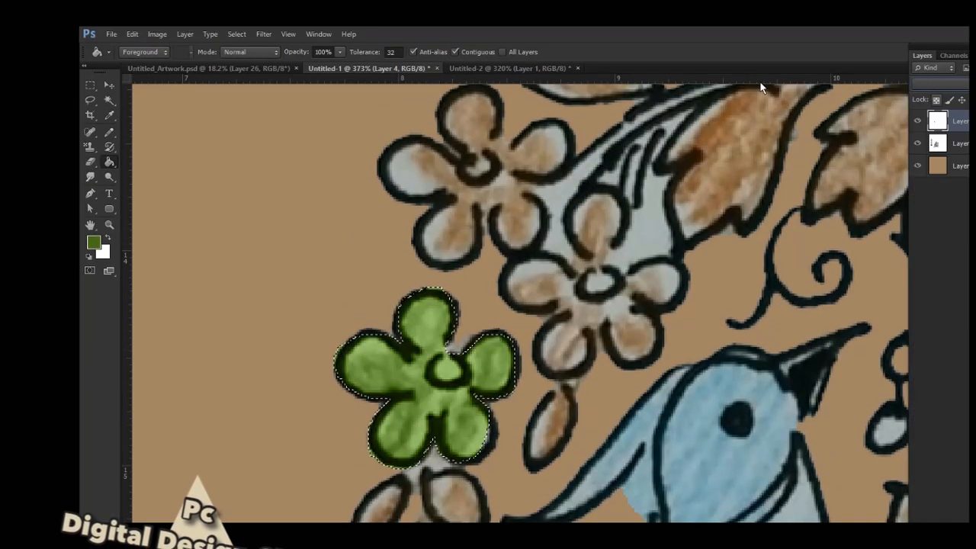
{"action": "key", "text": "Down"}
{"action": "key", "text": "Down"}
{"action": "key", "text": "Down"}
{"action": "key", "text": "Down"}
{"action": "key", "text": "Down"}
{"action": "key", "text": "Down"}
{"action": "key", "text": "Down"}
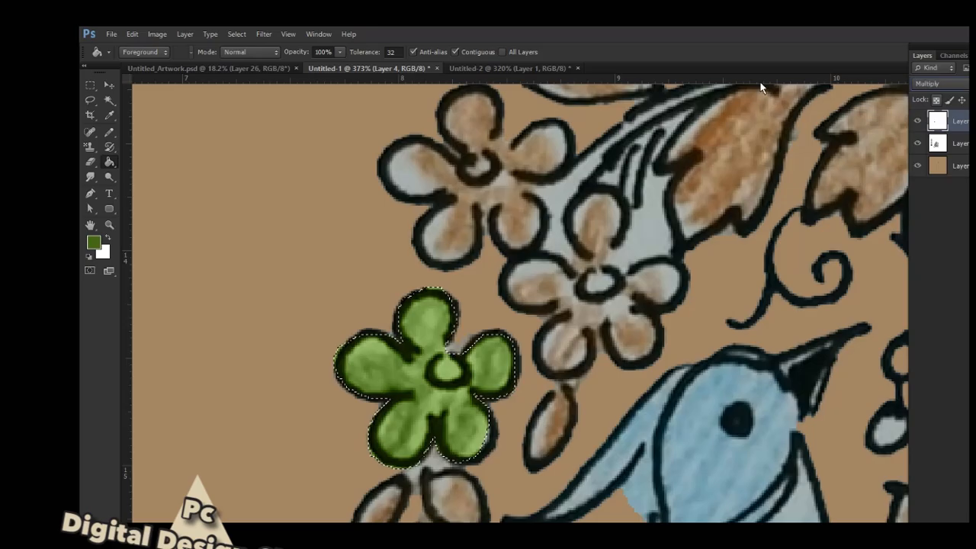
{"action": "key", "text": "Down"}
{"action": "key", "text": "Down"}
{"action": "key", "text": "Down"}
{"action": "key", "text": "Down"}
{"action": "key", "text": "Down"}
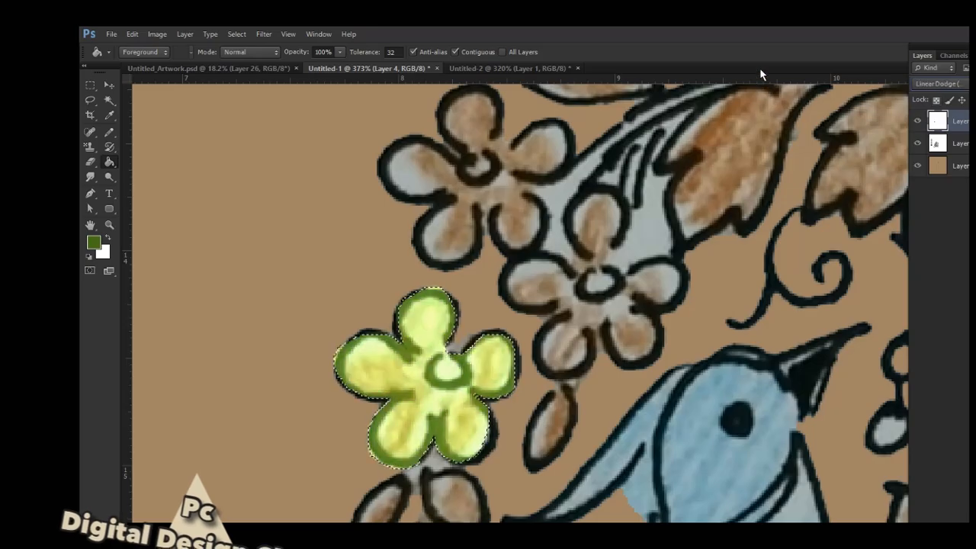
{"action": "key", "text": "ctrl+minus"}
{"action": "key", "text": "ctrl+minus"}
{"action": "key", "text": "ctrl+minus"}
{"action": "key", "text": "ctrl+minus"}
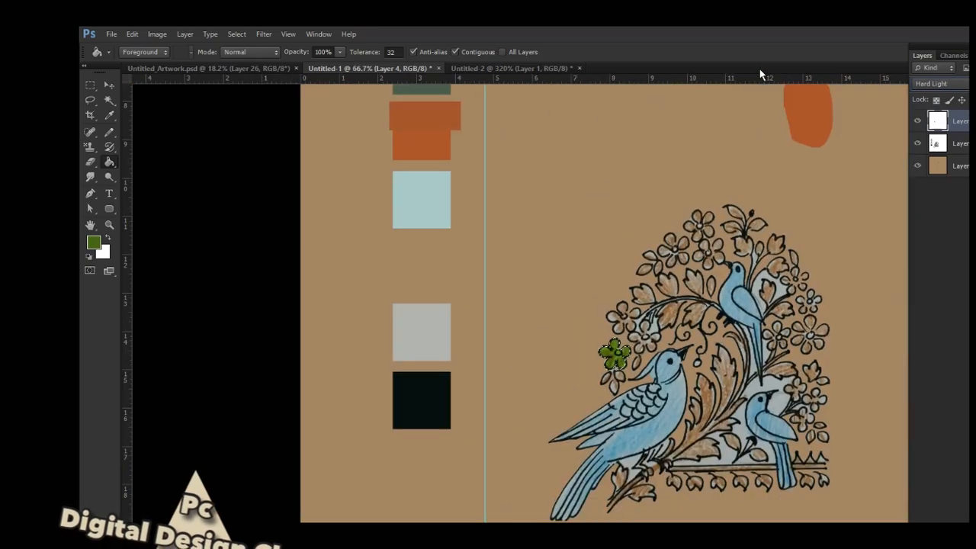
- Delete the green fill from the selected flower and clear the selection
{"action": "key", "text": "Delete"}
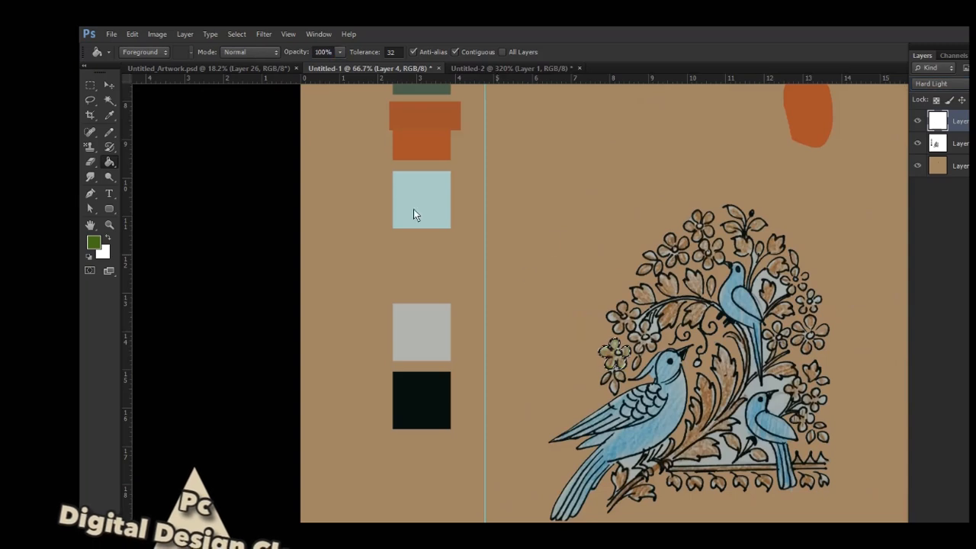
{"action": "key", "text": "ctrl+d"}
- Smudge the blue shading on the large bird's lower body using a 38 px tip at 79% strength
{"action": "key", "text": "p"}
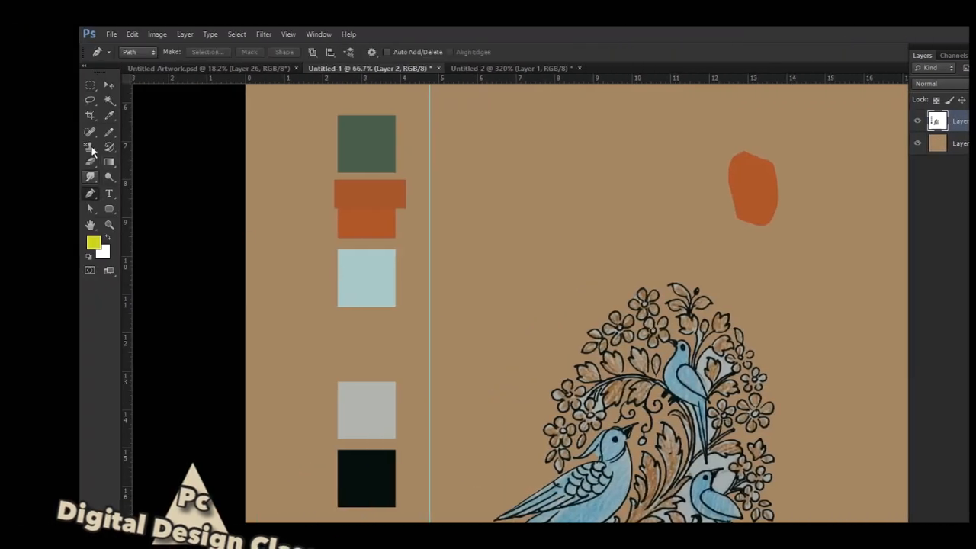
{"action": "left_click", "coordinate": [90, 176]}
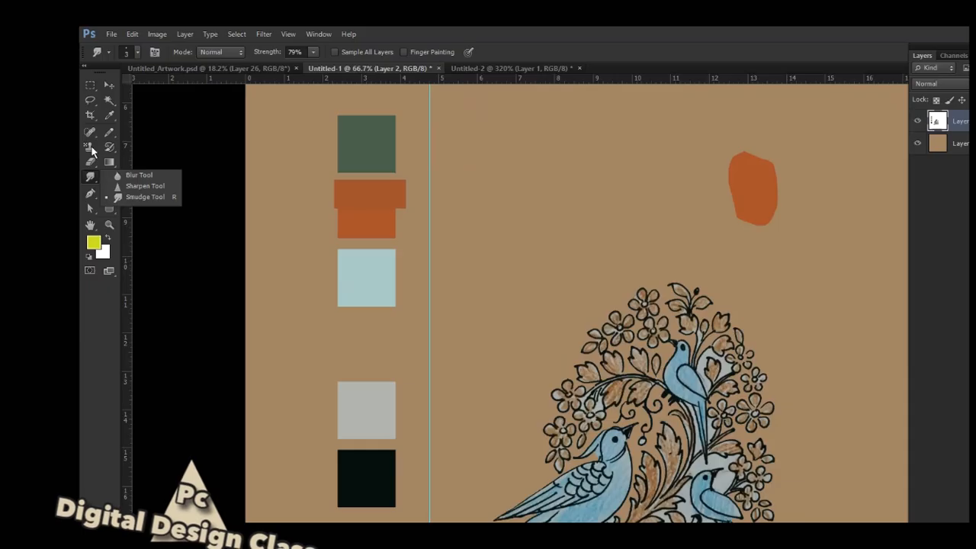
{"action": "left_click", "coordinate": [673, 57]}
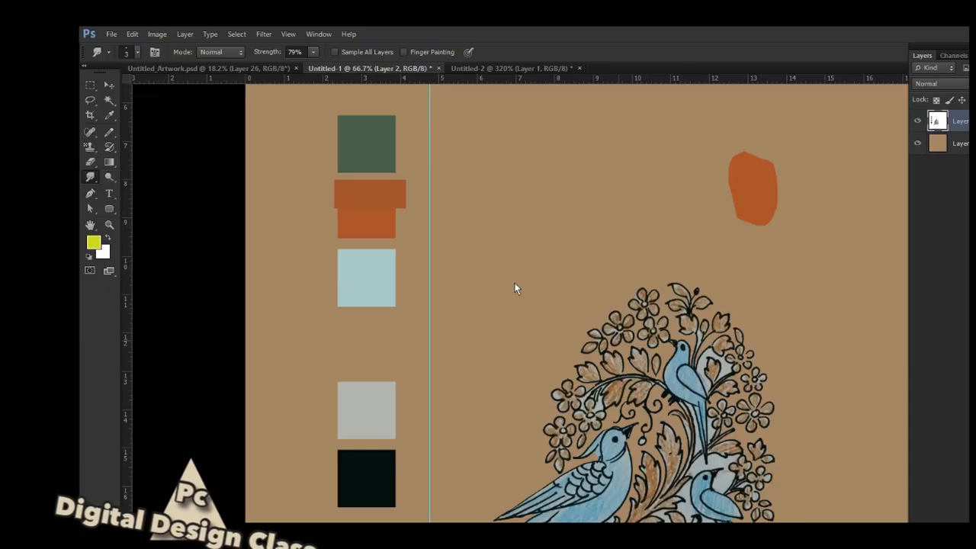
{"action": "left_click_drag", "start_coordinate": [502, 410], "coordinate": [589, 404]}
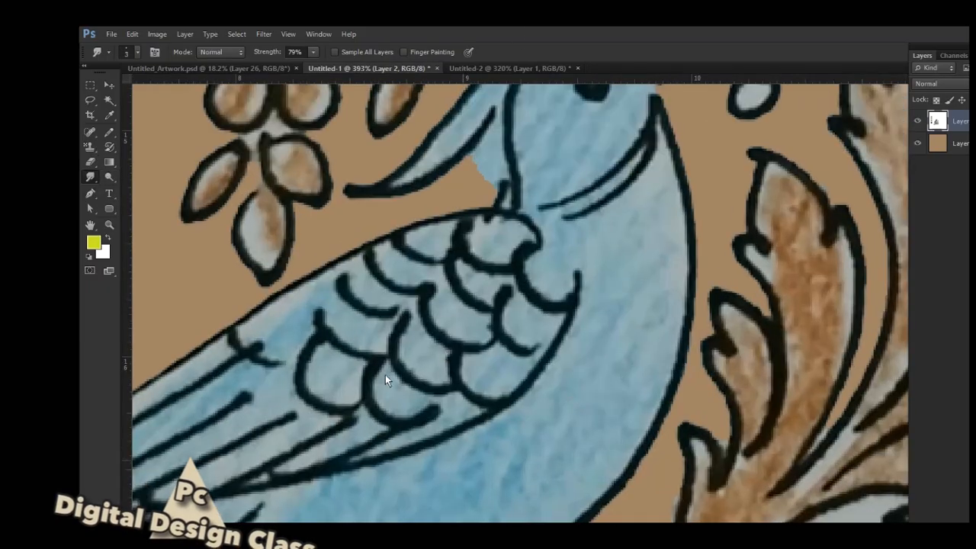
{"action": "left_click_drag", "start_coordinate": [385, 375], "coordinate": [564, 137]}
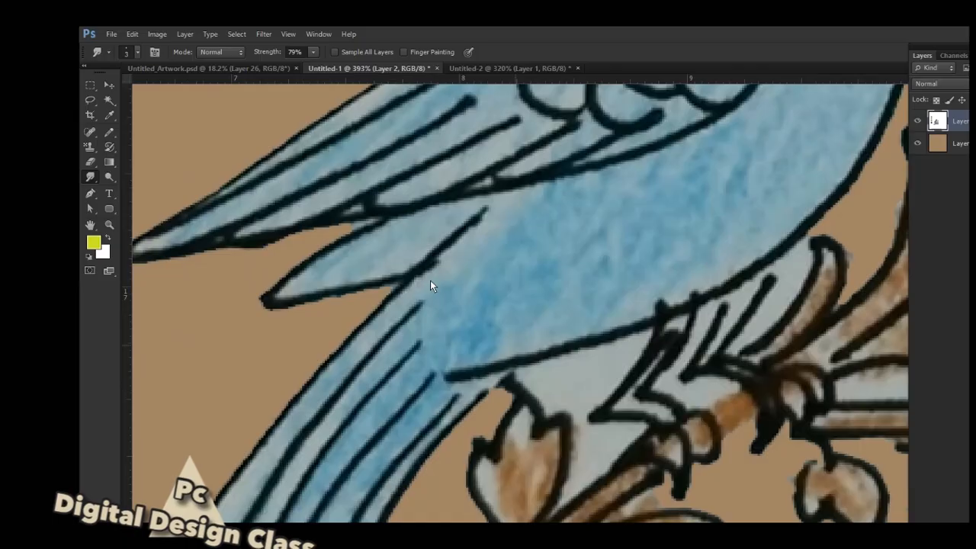
{"action": "scroll", "coordinate": [472, 202], "scroll_direction": "up", "scroll_amount": 1}
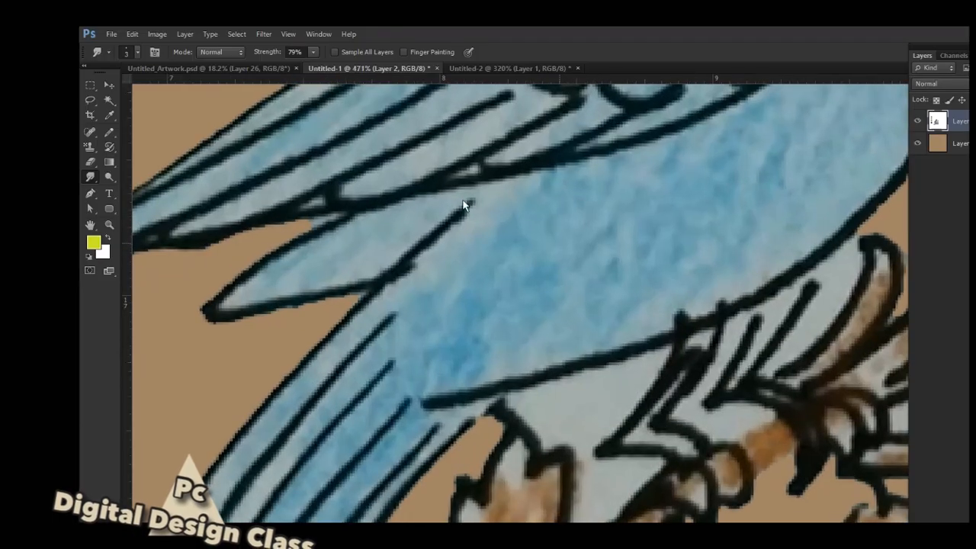
{"action": "key", "text": "F5"}
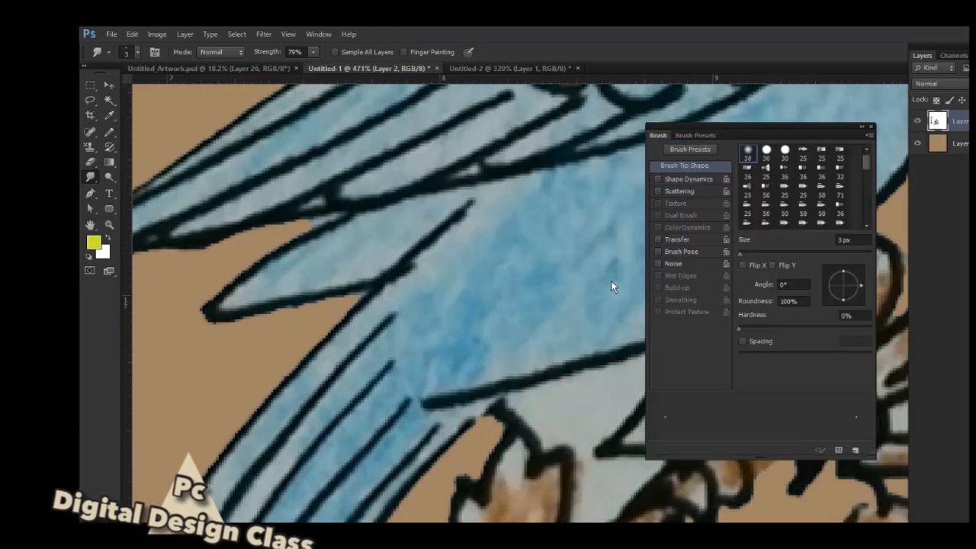
{"action": "key", "text": "F5"}
{"action": "key", "text": "bracketright"}
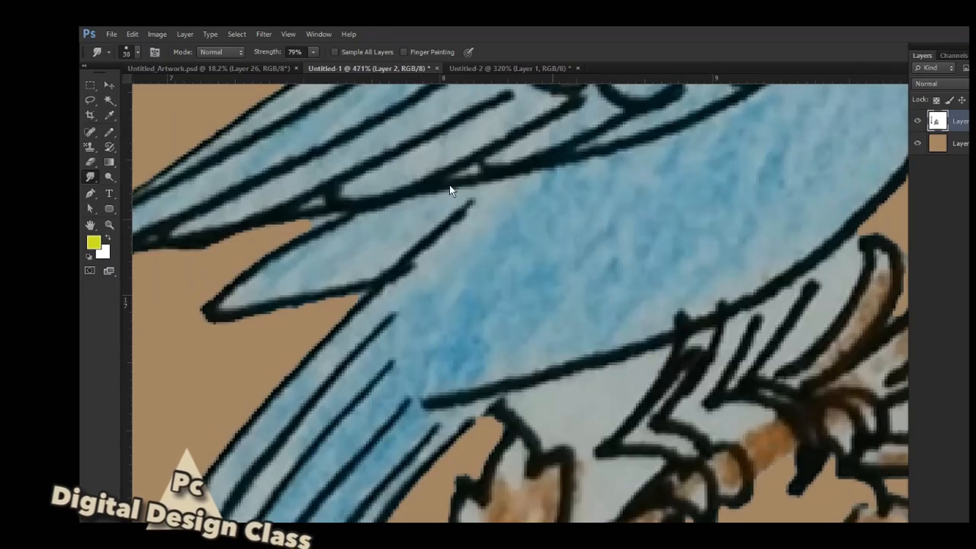
{"action": "mouse_move", "coordinate": [449, 185]}
{"action": "left_mouse_down"}
{"action": "mouse_move", "coordinate": [410, 222]}
{"action": "mouse_move", "coordinate": [501, 175]}
{"action": "mouse_move", "coordinate": [406, 250]}
{"action": "mouse_move", "coordinate": [442, 229]}
{"action": "mouse_move", "coordinate": [390, 283]}
{"action": "mouse_move", "coordinate": [368, 266]}
{"action": "left_mouse_up"}
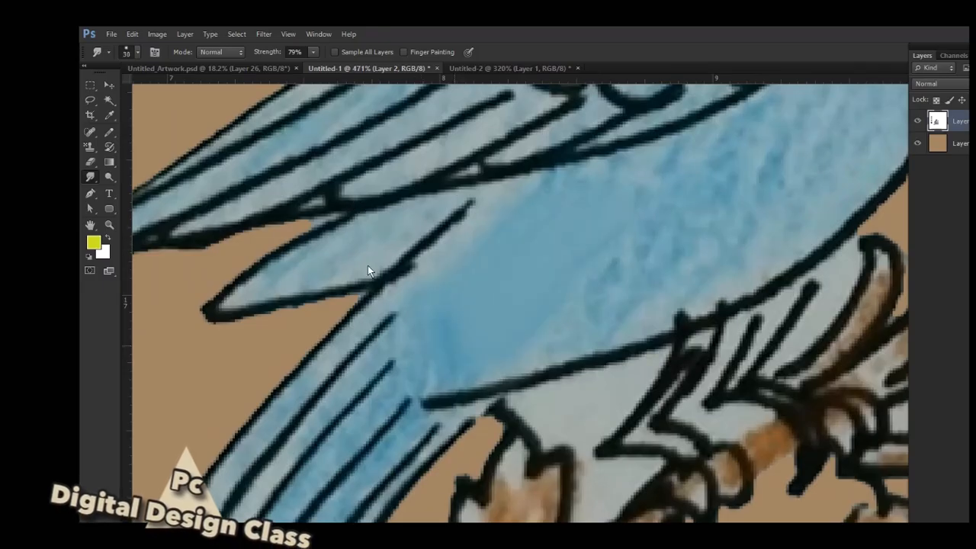
- Smudge more of the blue shading across the large bird's body using a 25 px tip
{"action": "key", "text": "bracketleft"}
{"action": "left_click_drag", "start_coordinate": [397, 191], "coordinate": [541, 169]}
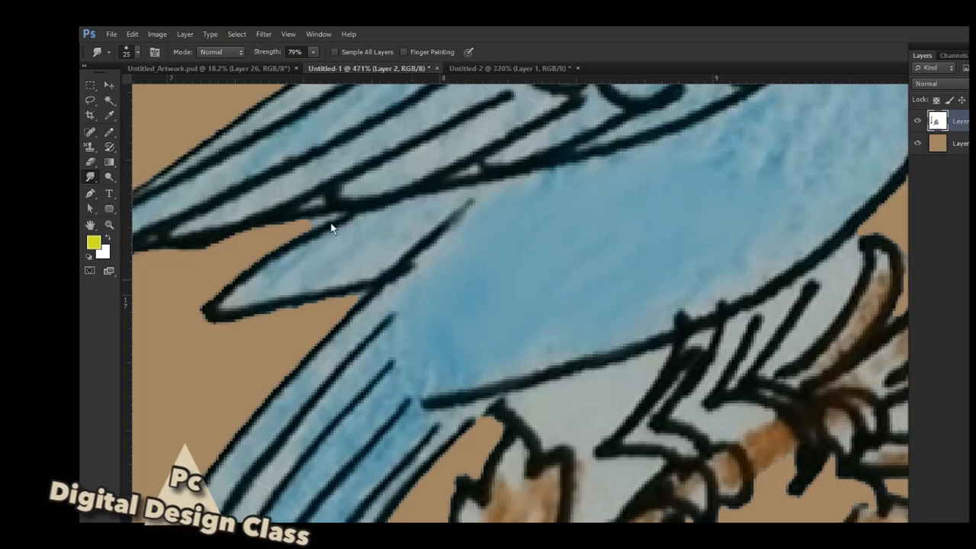
- Smudge the large bird's wing feather tips outward into tapered points using an 8 px tip at 79% strength
{"action": "key", "text": "bracketleft"}
{"action": "key", "text": "bracketleft"}
{"action": "key", "text": "bracketleft"}
{"action": "key", "text": "bracketleft"}
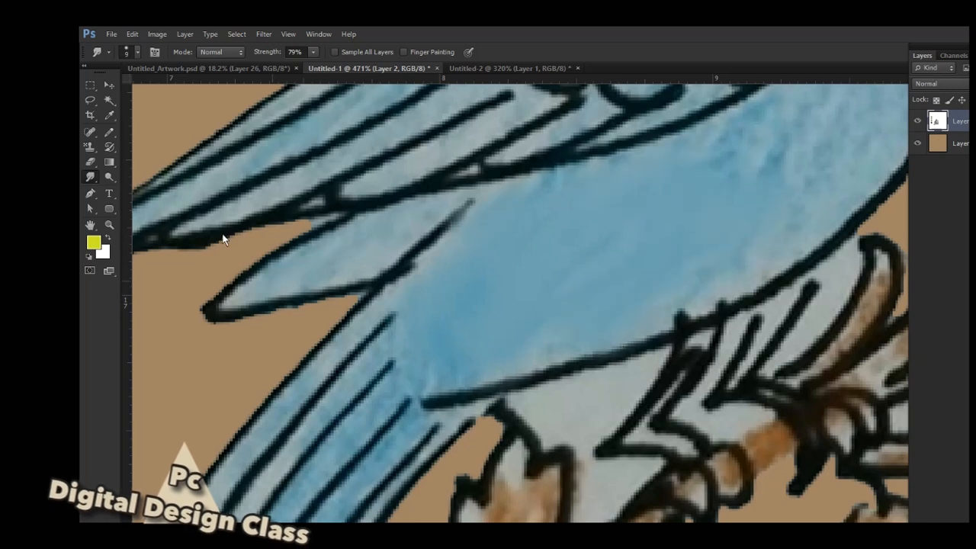
{"action": "key", "text": "bracketright"}
{"action": "left_click_drag", "start_coordinate": [221, 245], "coordinate": [383, 239]}
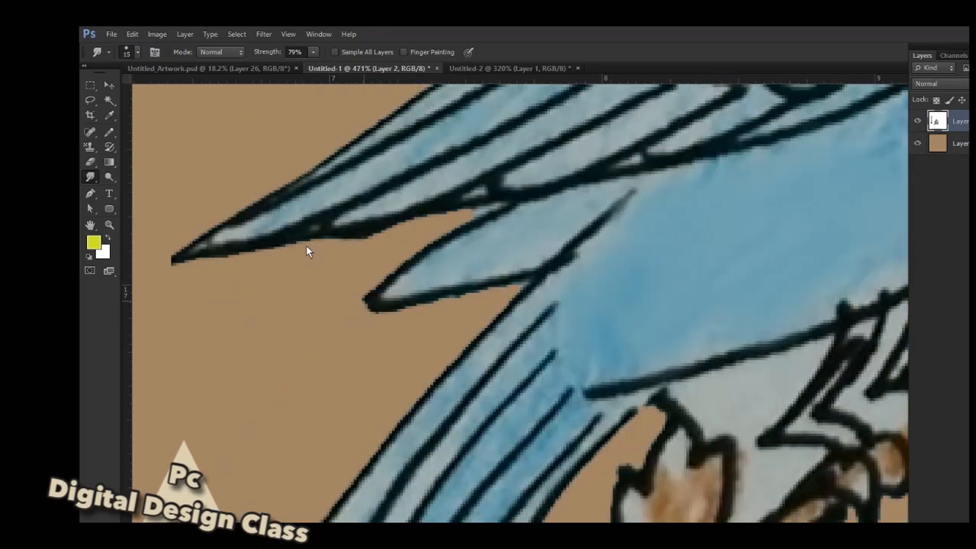
{"action": "scroll", "coordinate": [340, 246], "scroll_direction": "up", "scroll_amount": 5}
{"action": "left_click_drag", "start_coordinate": [317, 249], "coordinate": [240, 298]}
{"action": "left_click_drag", "start_coordinate": [292, 207], "coordinate": [721, 275]}
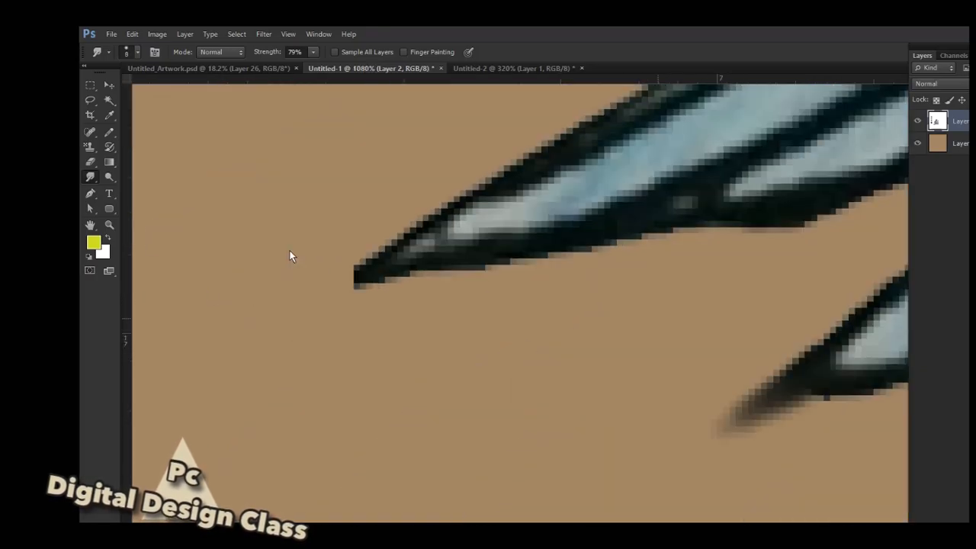
{"action": "left_click_drag", "start_coordinate": [303, 228], "coordinate": [224, 255]}
{"action": "scroll", "coordinate": [378, 254], "scroll_direction": "down", "scroll_amount": 8}
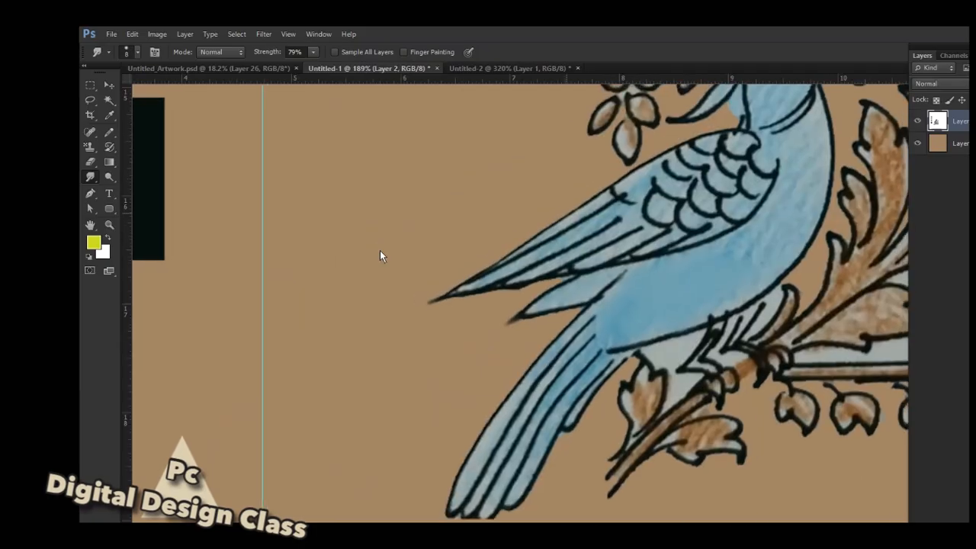
- Smudge the dark ends of the flower petals above the large bird outward into small points using the 8 px tip
{"action": "scroll", "coordinate": [340, 342], "scroll_direction": "up", "scroll_amount": 6}
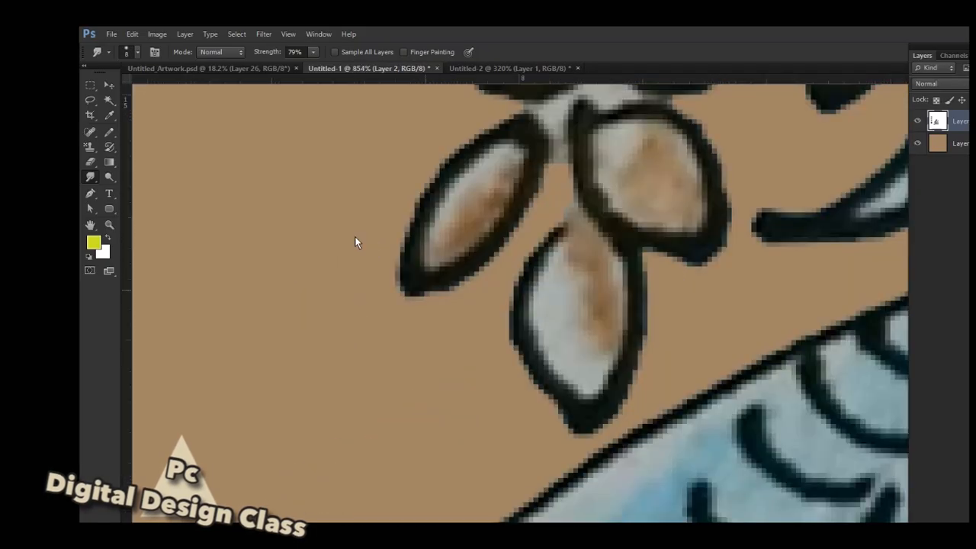
{"action": "left_click_drag", "start_coordinate": [413, 283], "coordinate": [390, 310]}
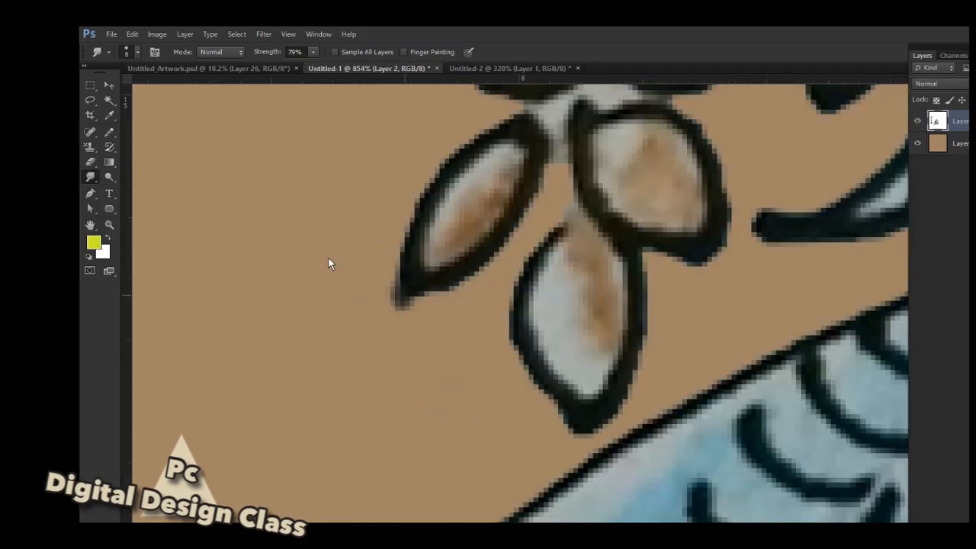
{"action": "left_click_drag", "start_coordinate": [669, 165], "coordinate": [430, 303]}
{"action": "left_click_drag", "start_coordinate": [523, 366], "coordinate": [494, 354]}
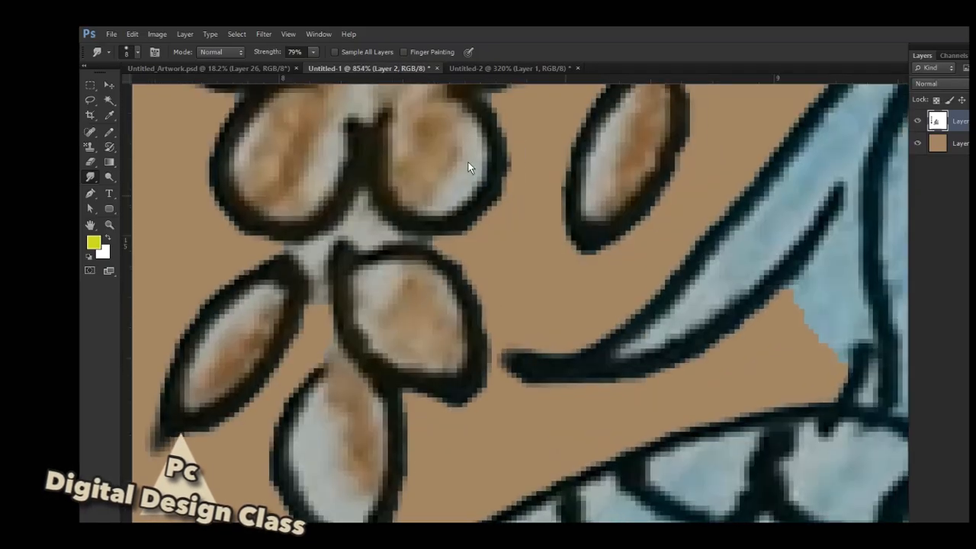
{"action": "left_click_drag", "start_coordinate": [468, 161], "coordinate": [430, 316]}
{"action": "left_click_drag", "start_coordinate": [538, 412], "coordinate": [529, 444]}
{"action": "left_click_drag", "start_coordinate": [299, 368], "coordinate": [379, 319]}
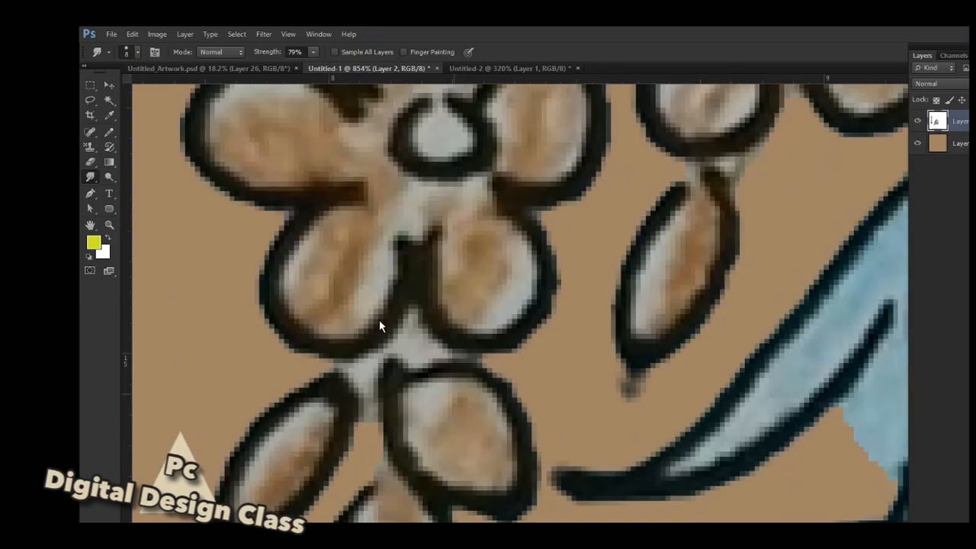
{"action": "mouse_move", "coordinate": [533, 263]}
{"action": "left_mouse_down"}
{"action": "mouse_move", "coordinate": [557, 213]}
{"action": "mouse_move", "coordinate": [560, 235]}
{"action": "mouse_move", "coordinate": [586, 186]}
{"action": "left_mouse_up"}
{"action": "left_click_drag", "start_coordinate": [438, 274], "coordinate": [391, 275]}
{"action": "scroll", "coordinate": [393, 277], "scroll_direction": "down", "scroll_amount": 10}
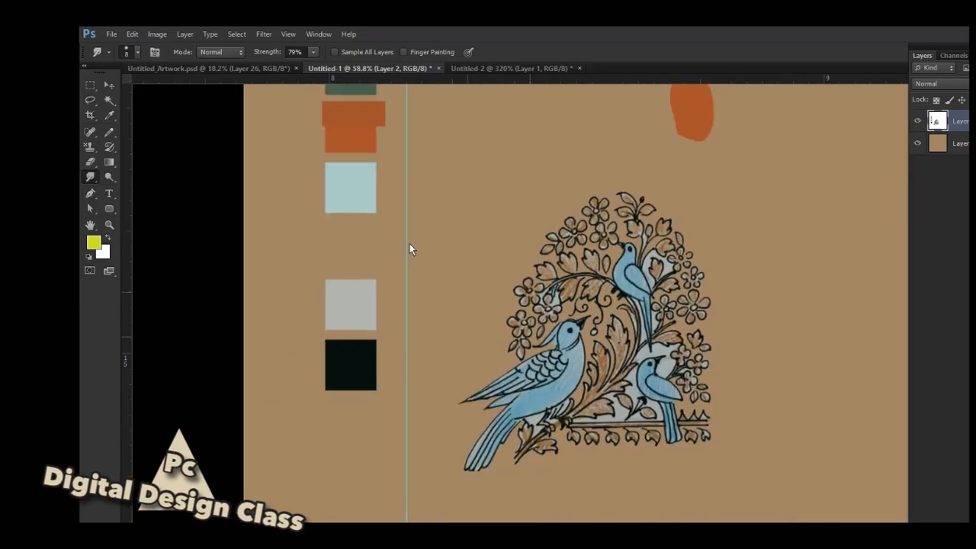
- Smudge the dark notches of the brown leaf beside the upper small bird inward as veins, using a 4 px tip and 76% strength
{"action": "scroll", "coordinate": [610, 247], "scroll_direction": "up", "scroll_amount": 8}
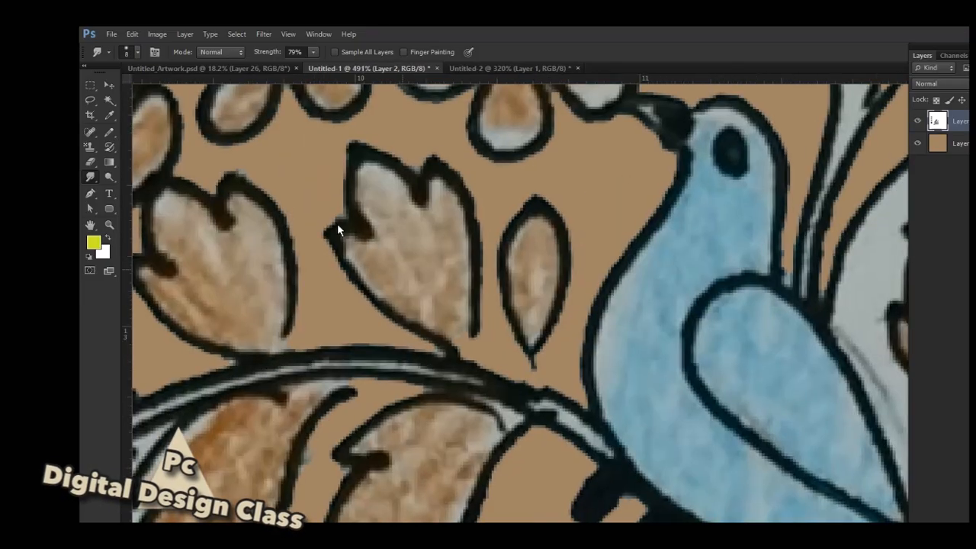
{"action": "scroll", "coordinate": [336, 221], "scroll_direction": "up", "scroll_amount": 4}
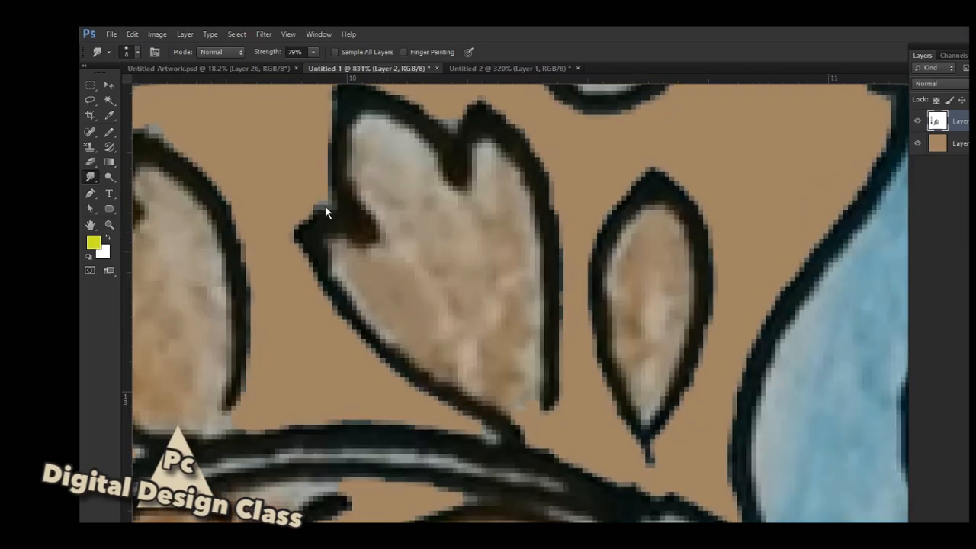
{"action": "left_click_drag", "start_coordinate": [309, 191], "coordinate": [426, 293]}
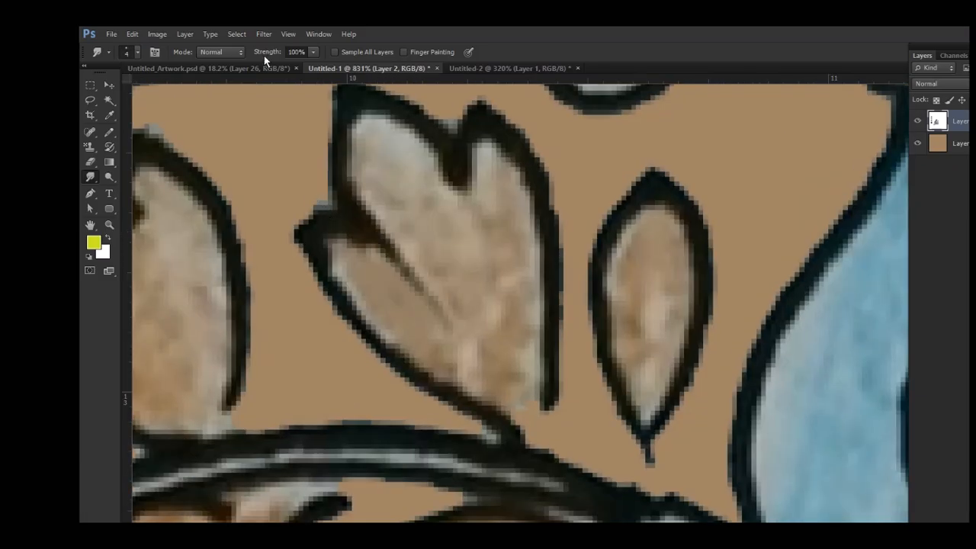
{"action": "mouse_move", "coordinate": [313, 52]}
{"action": "left_mouse_down"}
{"action": "mouse_move", "coordinate": [249, 57]}
{"action": "mouse_move", "coordinate": [258, 61]}
{"action": "left_mouse_up"}
{"action": "left_click_drag", "start_coordinate": [384, 146], "coordinate": [415, 248]}
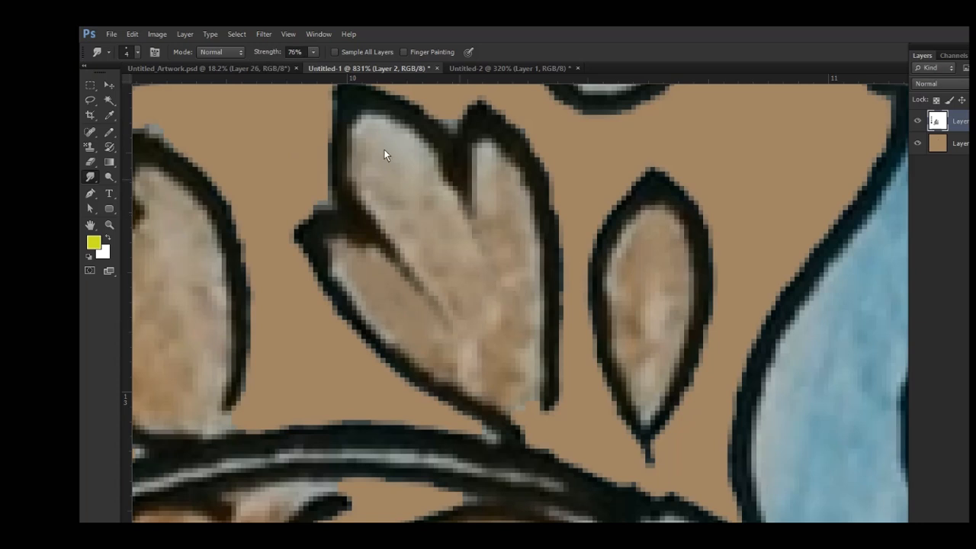
{"action": "left_click_drag", "start_coordinate": [384, 149], "coordinate": [414, 224]}
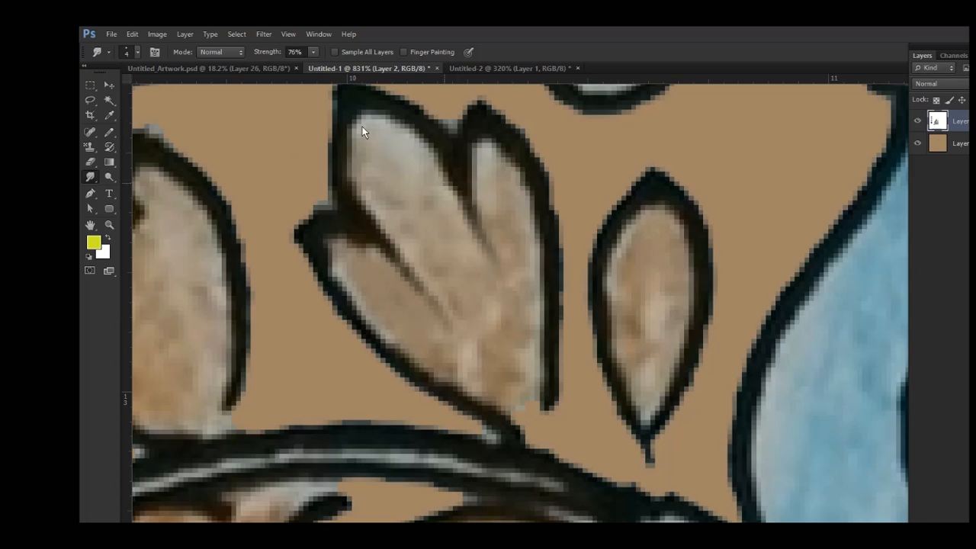
{"action": "left_click_drag", "start_coordinate": [362, 127], "coordinate": [465, 260]}
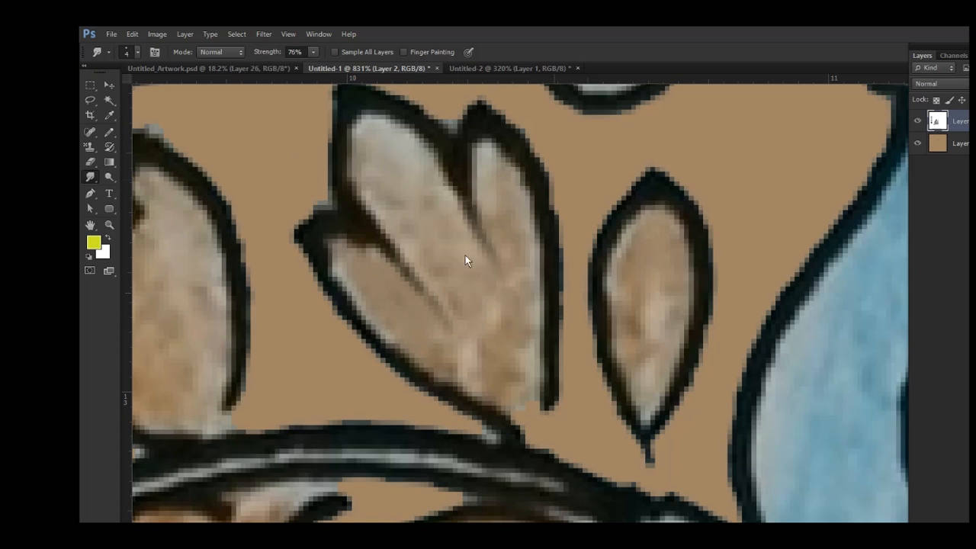
- Set the Smudge strength to 84% and pull a dark centre vein down into the small oval leaf
{"action": "left_click", "coordinate": [266, 51]}
{"action": "left_click_drag", "start_coordinate": [269, 56], "coordinate": [272, 57]}
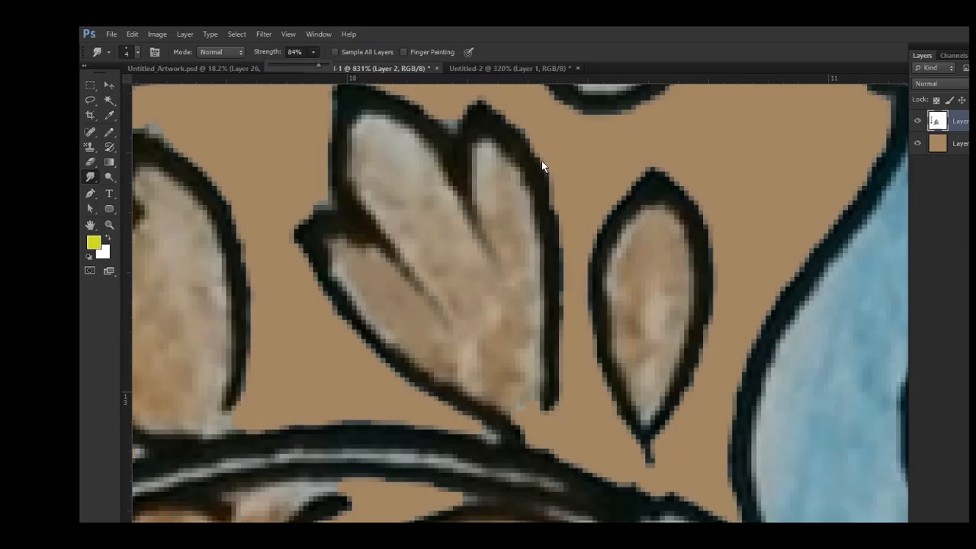
{"action": "left_click_drag", "start_coordinate": [541, 160], "coordinate": [538, 246]}
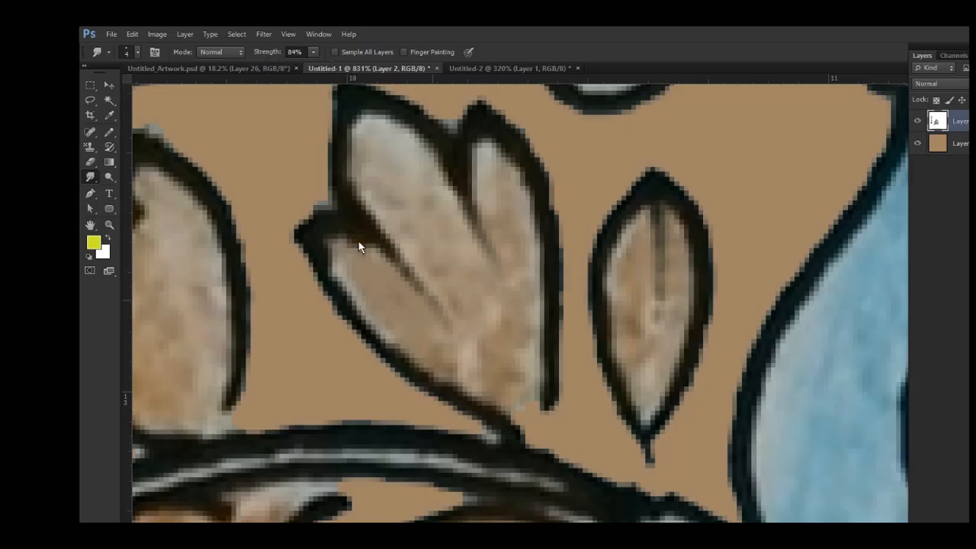
- Lasso a freehand area inside the front part of the upper small bird's wing
{"action": "scroll", "coordinate": [359, 244], "scroll_direction": "down", "scroll_amount": 5}
{"action": "scroll", "coordinate": [488, 277], "scroll_direction": "up", "scroll_amount": 5}
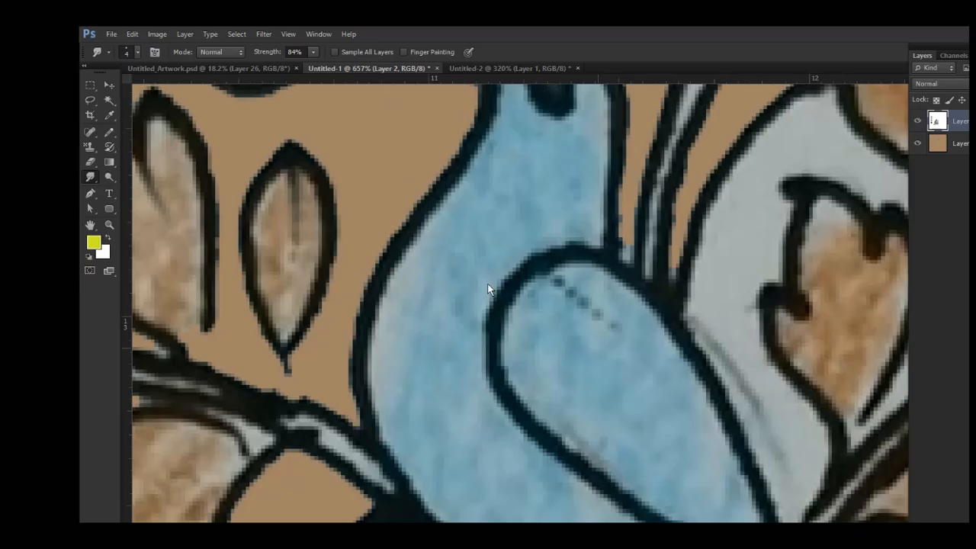
{"action": "key", "text": "l"}
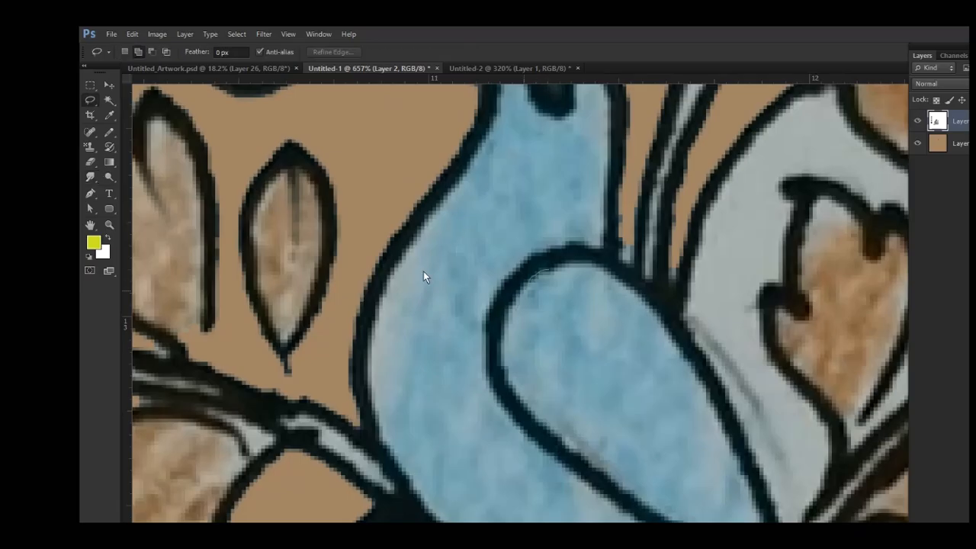
{"action": "mouse_move", "coordinate": [492, 370]}
{"action": "left_mouse_down"}
{"action": "mouse_move", "coordinate": [546, 314]}
{"action": "mouse_move", "coordinate": [509, 358]}
{"action": "left_mouse_up"}
- Sample a blue from the bird drawing and choose a darker slate blue as the foreground colour
{"action": "key", "text": "i"}
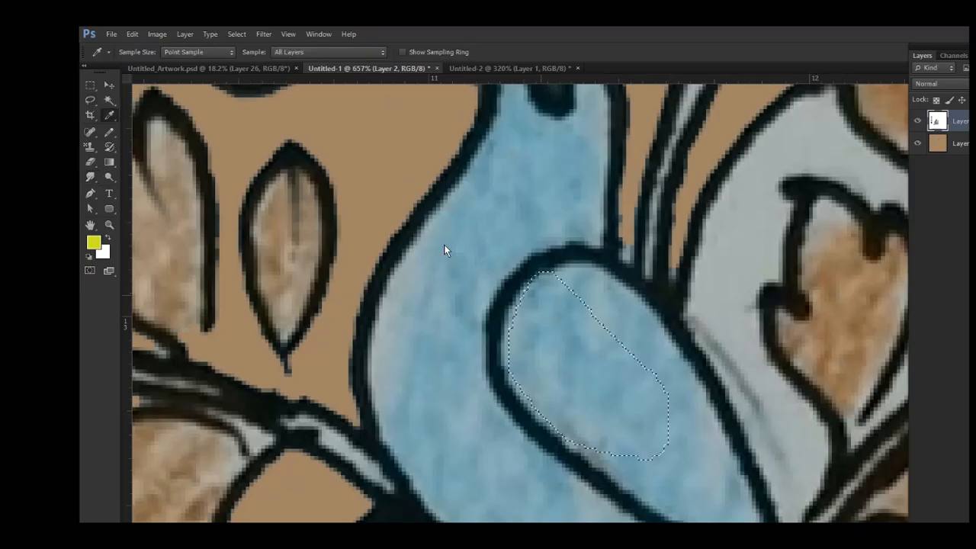
{"action": "left_click", "coordinate": [441, 243]}
{"action": "left_click", "coordinate": [93, 241]}
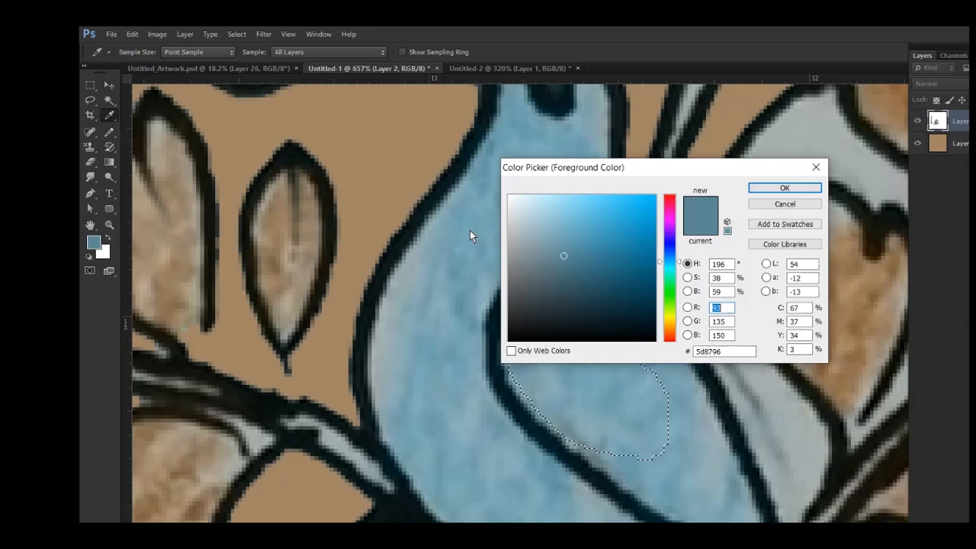
{"action": "key", "text": "Return"}
- Paint dark blue shading along the front edge of the selected wing area with a 20 px brush, and clear the selection
{"action": "key", "text": "b"}
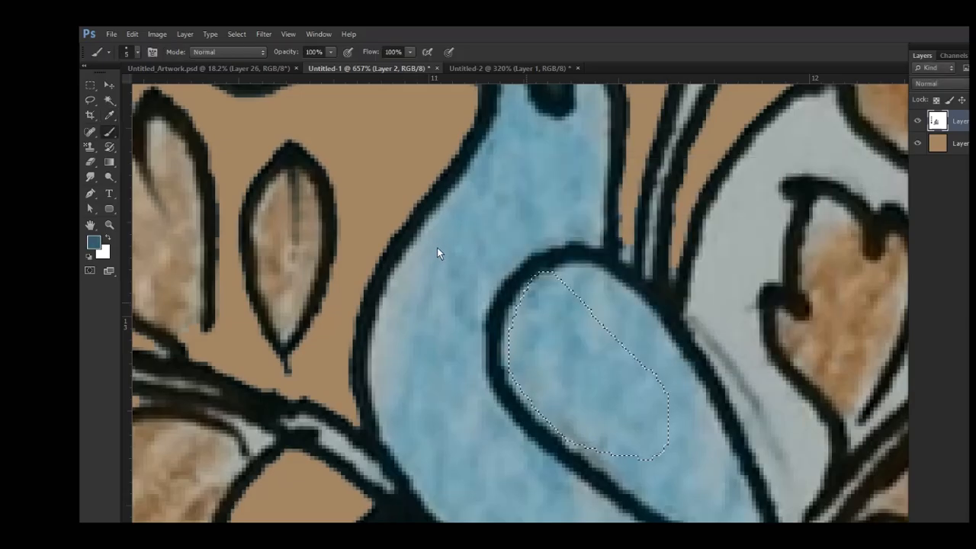
{"action": "key", "text": "bracketright"}
{"action": "key", "text": "bracketright"}
{"action": "key", "text": "bracketright"}
{"action": "key", "text": "bracketright"}
{"action": "key", "text": "bracketright"}
{"action": "key", "text": "bracketright"}
{"action": "key", "text": "bracketright"}
{"action": "mouse_move", "coordinate": [418, 236]}
{"action": "left_mouse_down"}
{"action": "mouse_move", "coordinate": [432, 324]}
{"action": "mouse_move", "coordinate": [412, 244]}
{"action": "left_mouse_up"}
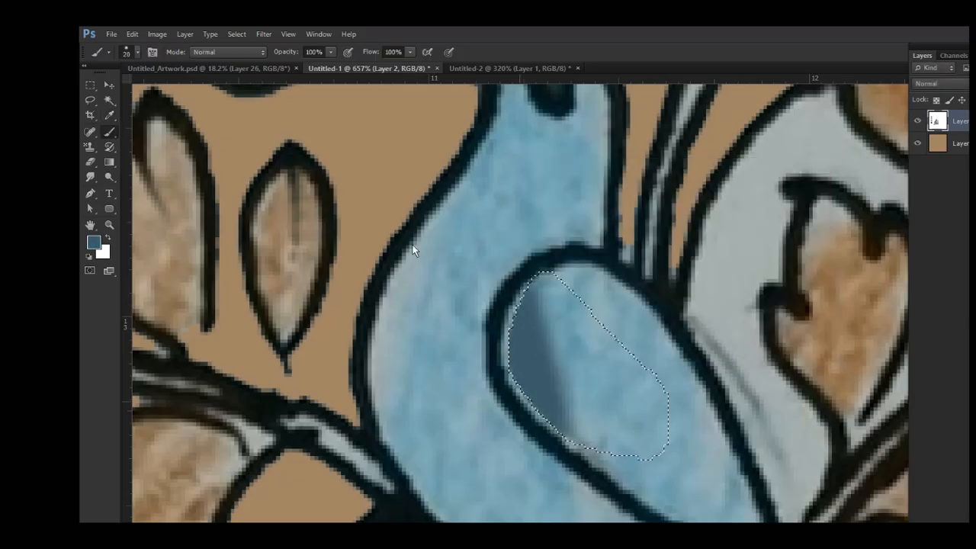
{"action": "key", "text": "ctrl+d"}
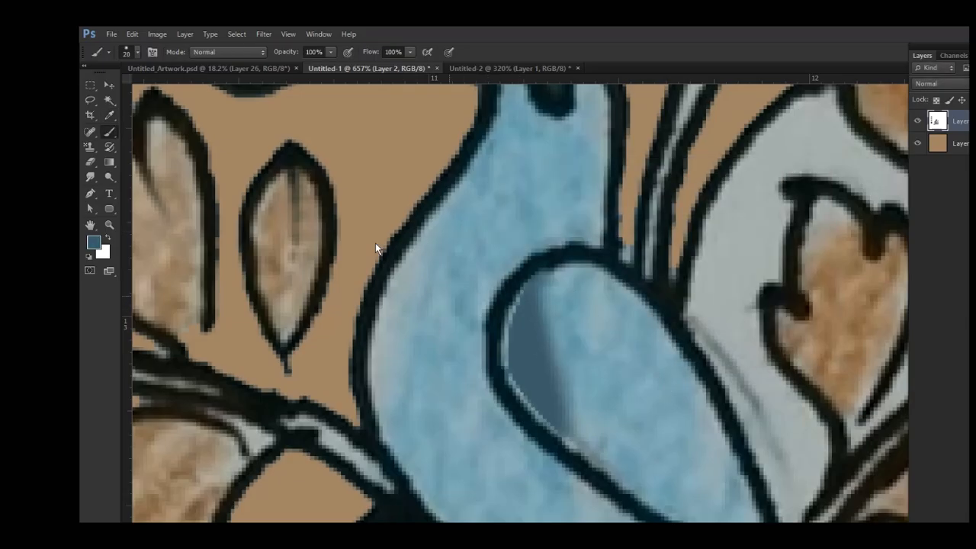
- Smudge the first feather streaks from the dark wing shading with 4 px and 5 px tips at 84% strength, undoing unwanted strokes
{"action": "left_click", "coordinate": [90, 177]}
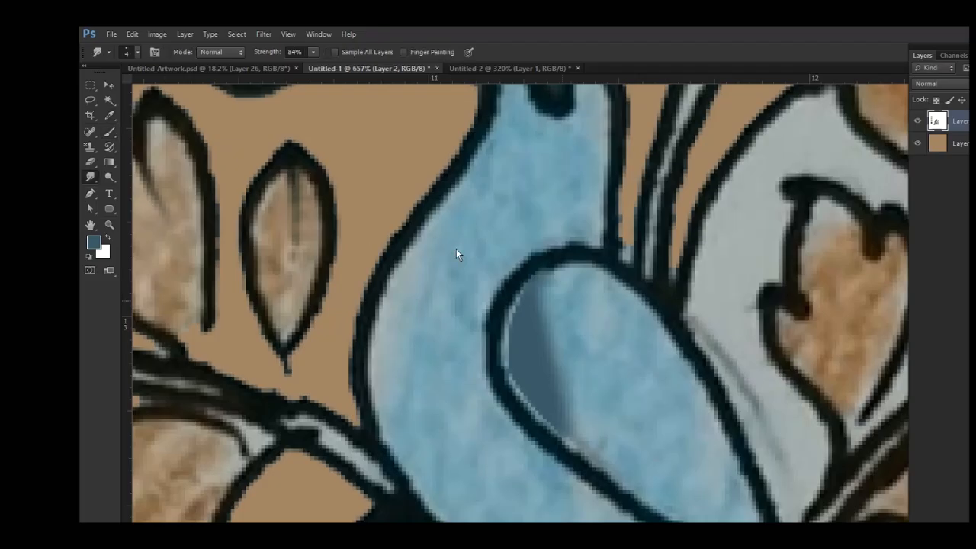
{"action": "left_click_drag", "start_coordinate": [444, 236], "coordinate": [527, 297]}
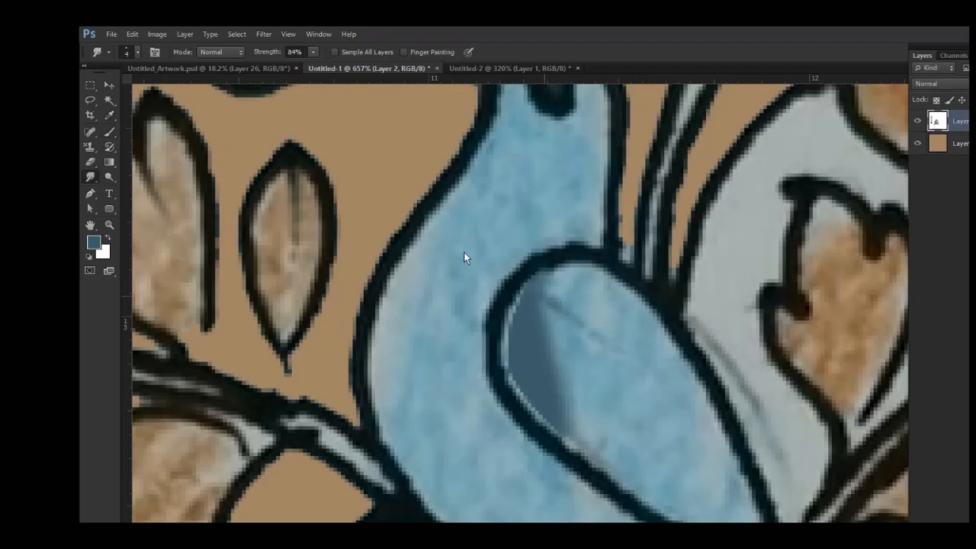
{"action": "mouse_move", "coordinate": [464, 258]}
{"action": "left_mouse_down"}
{"action": "mouse_move", "coordinate": [491, 269]}
{"action": "mouse_move", "coordinate": [448, 265]}
{"action": "mouse_move", "coordinate": [442, 249]}
{"action": "mouse_move", "coordinate": [474, 285]}
{"action": "left_mouse_up"}
{"action": "key", "text": "ctrl+z"}
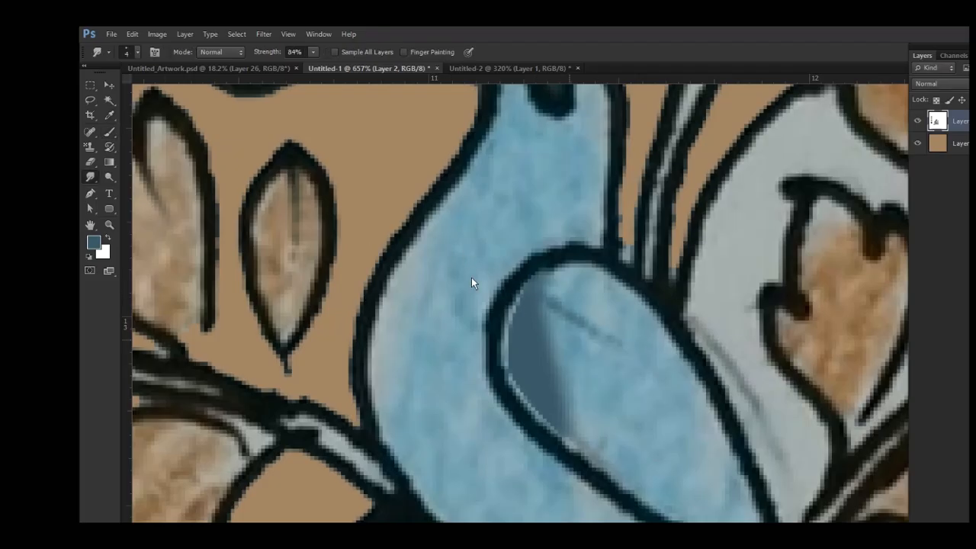
{"action": "left_click_drag", "start_coordinate": [450, 249], "coordinate": [507, 298]}
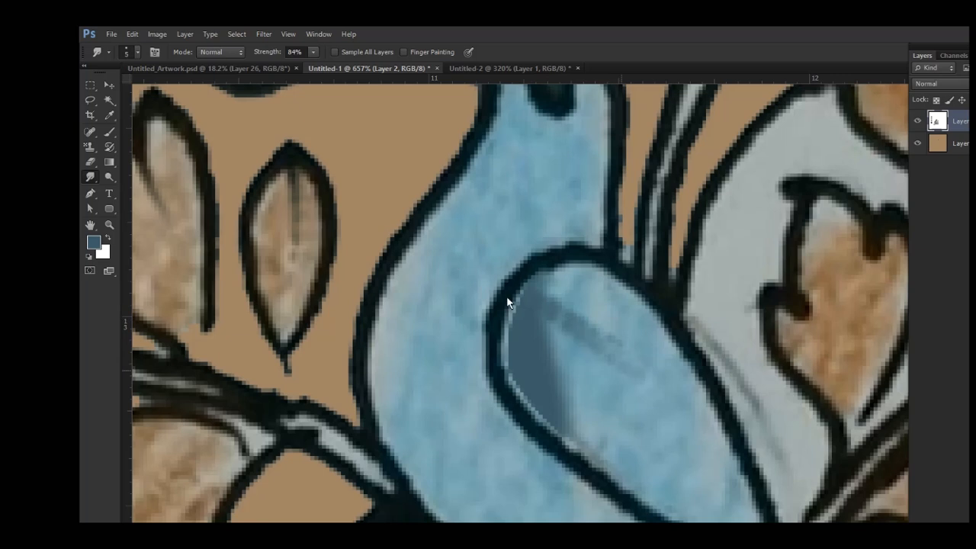
{"action": "key", "text": "ctrl+z"}
{"action": "mouse_move", "coordinate": [439, 242]}
{"action": "left_mouse_down"}
{"action": "mouse_move", "coordinate": [501, 308]}
{"action": "mouse_move", "coordinate": [463, 285]}
{"action": "mouse_move", "coordinate": [446, 250]}
{"action": "mouse_move", "coordinate": [510, 306]}
{"action": "mouse_move", "coordinate": [447, 287]}
{"action": "mouse_move", "coordinate": [430, 269]}
{"action": "mouse_move", "coordinate": [435, 244]}
{"action": "mouse_move", "coordinate": [422, 276]}
{"action": "mouse_move", "coordinate": [439, 319]}
{"action": "left_mouse_up"}
{"action": "scroll", "coordinate": [449, 335], "scroll_direction": "up", "scroll_amount": 3}
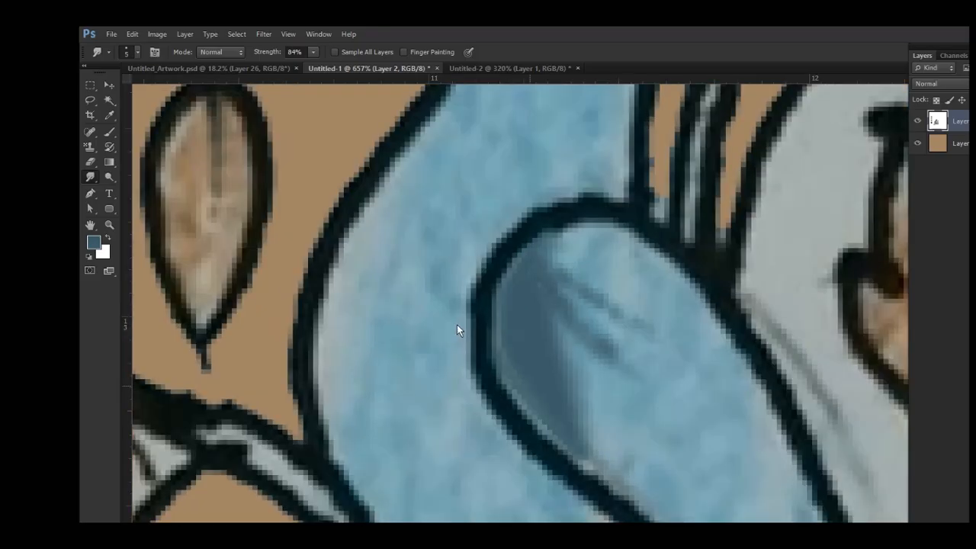
- Smudge more diagonal feather streaks from the dark patch toward the middle and lower part of the wing using the 5 px tip
{"action": "mouse_move", "coordinate": [520, 341]}
{"action": "left_mouse_down"}
{"action": "mouse_move", "coordinate": [453, 268]}
{"action": "mouse_move", "coordinate": [430, 233]}
{"action": "left_mouse_up"}
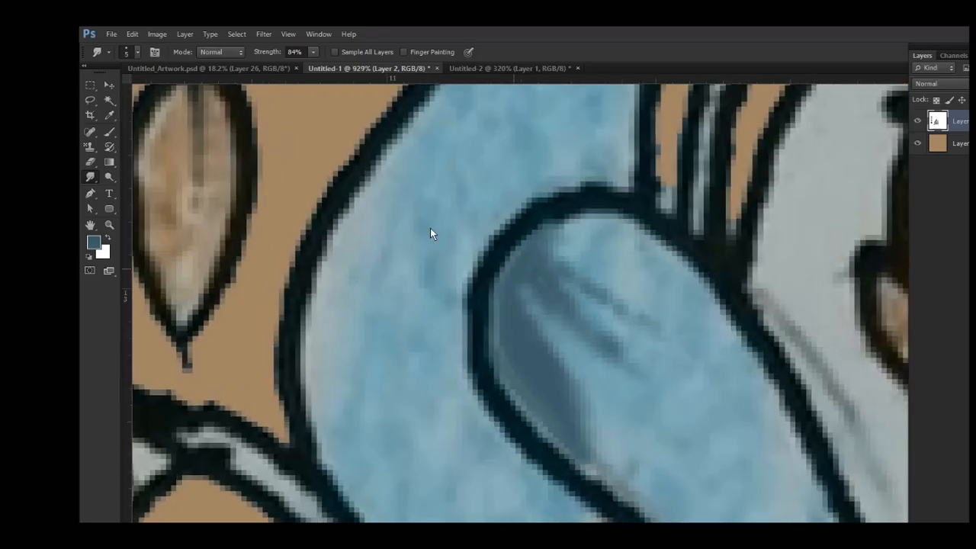
{"action": "left_click_drag", "start_coordinate": [519, 369], "coordinate": [437, 272]}
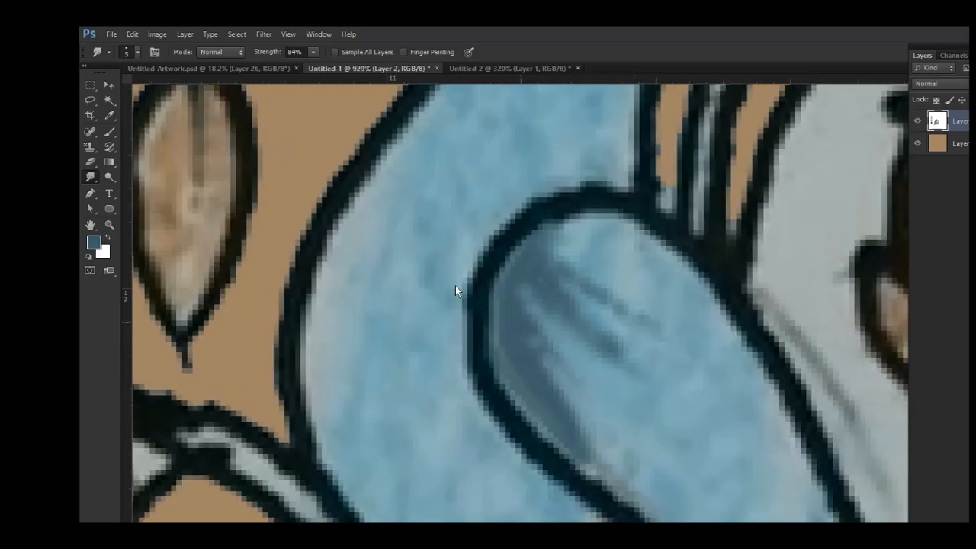
{"action": "mouse_move", "coordinate": [467, 327]}
{"action": "left_mouse_down"}
{"action": "mouse_move", "coordinate": [532, 393]}
{"action": "mouse_move", "coordinate": [592, 396]}
{"action": "left_mouse_up"}
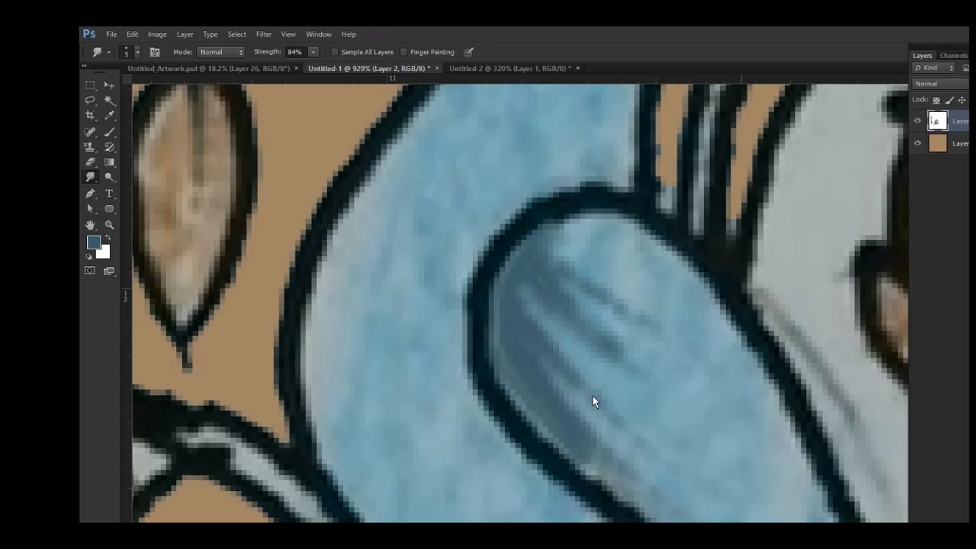
{"action": "left_click_drag", "start_coordinate": [510, 275], "coordinate": [656, 400]}
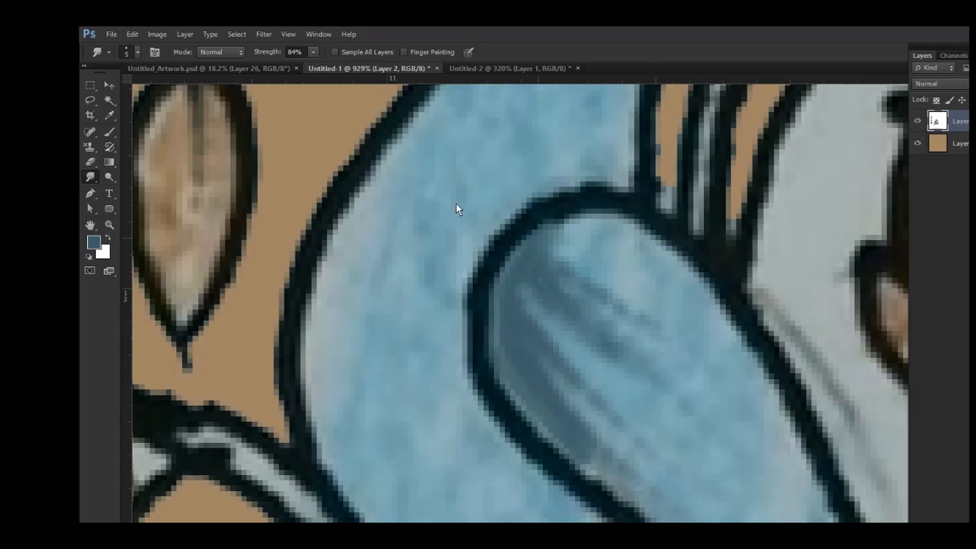
{"action": "mouse_move", "coordinate": [456, 204]}
{"action": "left_mouse_down"}
{"action": "mouse_move", "coordinate": [548, 277]}
{"action": "mouse_move", "coordinate": [584, 328]}
{"action": "left_mouse_up"}
- Extend the dark smudged streaks along the wing's upper rounded edge to shade its whole front end
{"action": "scroll", "coordinate": [488, 258], "scroll_direction": "down", "scroll_amount": 3}
{"action": "scroll", "coordinate": [494, 254], "scroll_direction": "up", "scroll_amount": 2}
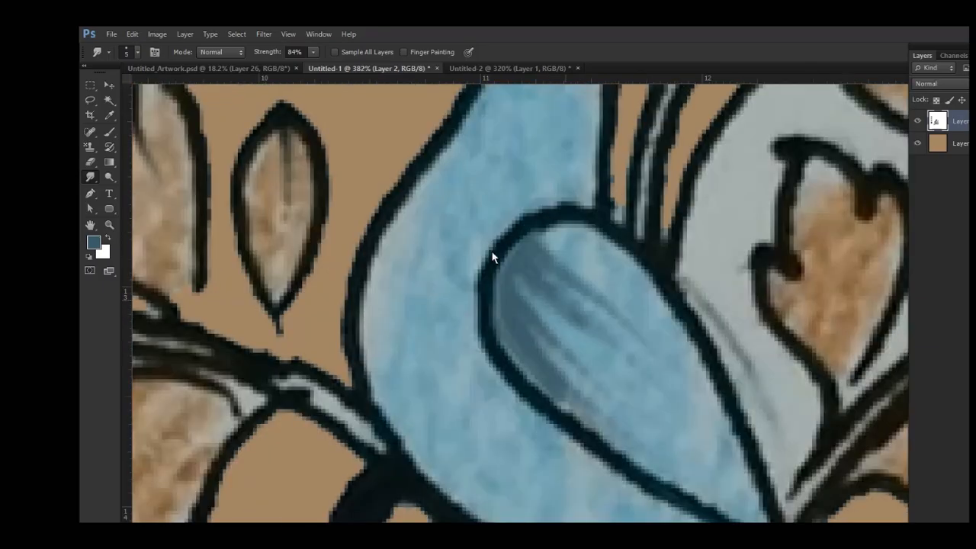
{"action": "left_click_drag", "start_coordinate": [439, 199], "coordinate": [497, 228]}
{"action": "mouse_move", "coordinate": [440, 197]}
{"action": "left_mouse_down"}
{"action": "mouse_move", "coordinate": [500, 209]}
{"action": "mouse_move", "coordinate": [456, 190]}
{"action": "mouse_move", "coordinate": [491, 197]}
{"action": "mouse_move", "coordinate": [523, 231]}
{"action": "mouse_move", "coordinate": [461, 204]}
{"action": "mouse_move", "coordinate": [536, 261]}
{"action": "left_mouse_up"}
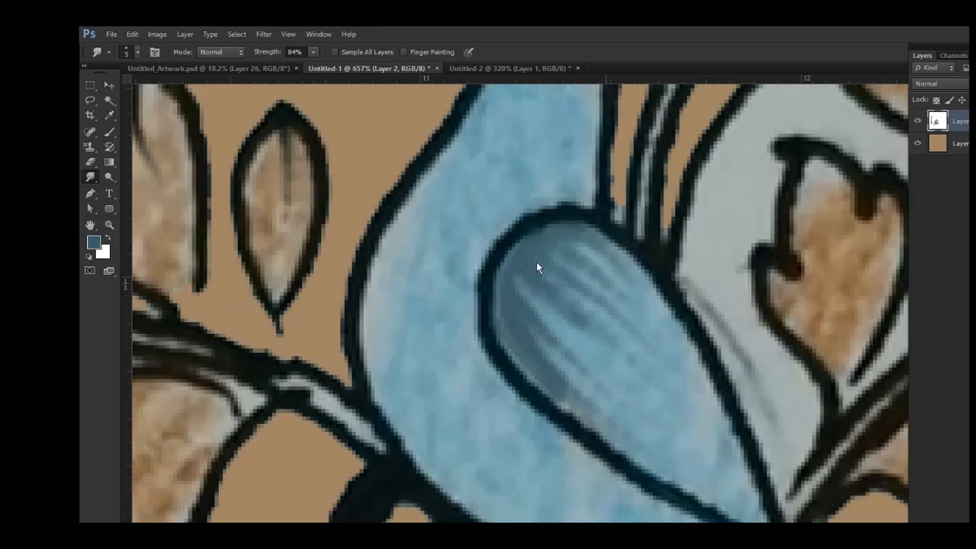
{"action": "scroll", "coordinate": [458, 234], "scroll_direction": "up", "scroll_amount": 3}
{"action": "left_click_drag", "start_coordinate": [440, 211], "coordinate": [559, 320]}
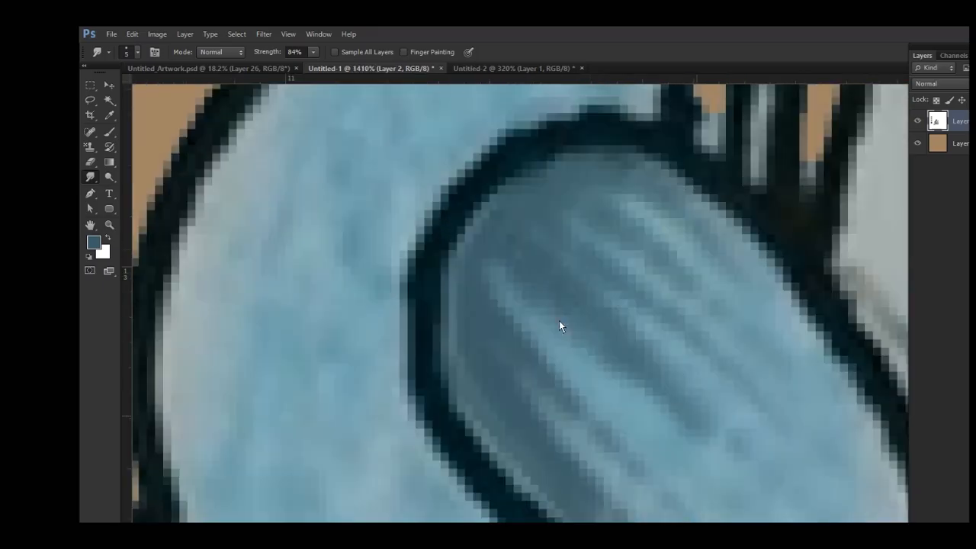
- Smudge further diagonal streaks through the wing's dark front end and smooth the outline along its upper rounded edge with the 5 px tip
{"action": "mouse_move", "coordinate": [409, 216]}
{"action": "left_mouse_down"}
{"action": "mouse_move", "coordinate": [601, 394]}
{"action": "mouse_move", "coordinate": [785, 516]}
{"action": "left_mouse_up"}
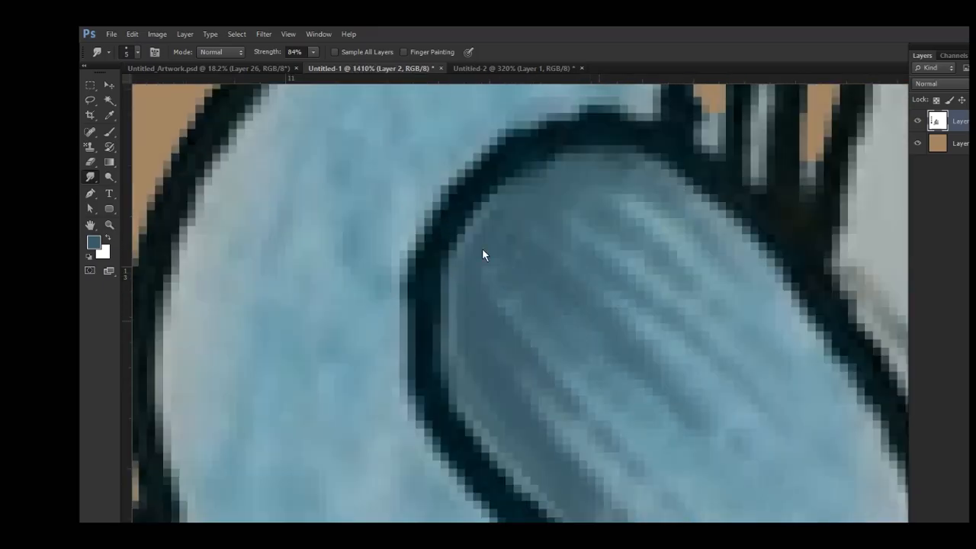
{"action": "left_click_drag", "start_coordinate": [609, 156], "coordinate": [657, 153]}
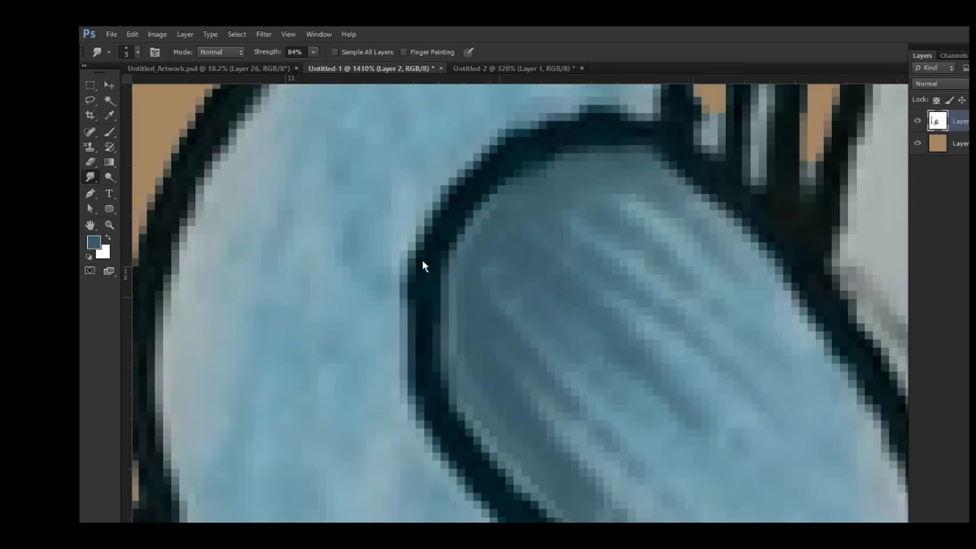
{"action": "left_click_drag", "start_coordinate": [421, 259], "coordinate": [634, 447]}
{"action": "left_click_drag", "start_coordinate": [428, 292], "coordinate": [560, 420]}
{"action": "scroll", "coordinate": [383, 198], "scroll_direction": "down", "scroll_amount": 3}
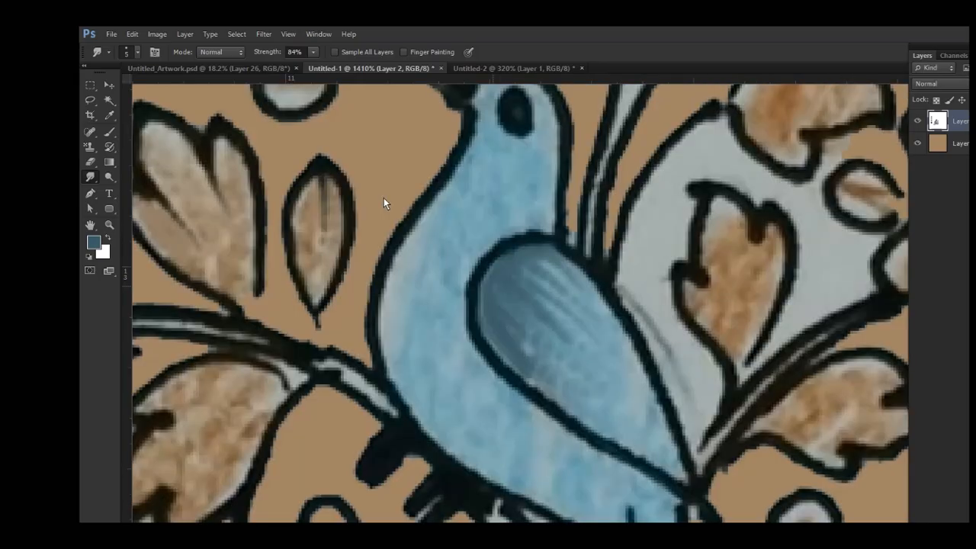
- Trace the upper bird's whole wing with a curved Pen path just inside the black outline and convert it to a selection
{"action": "scroll", "coordinate": [514, 293], "scroll_direction": "up", "scroll_amount": 2}
{"action": "key", "text": "p"}
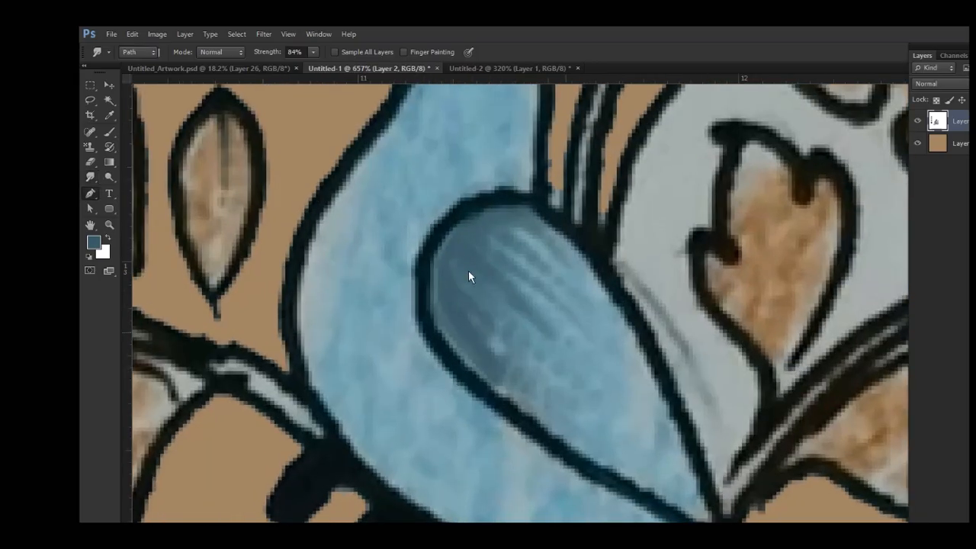
{"action": "left_click", "coordinate": [578, 428]}
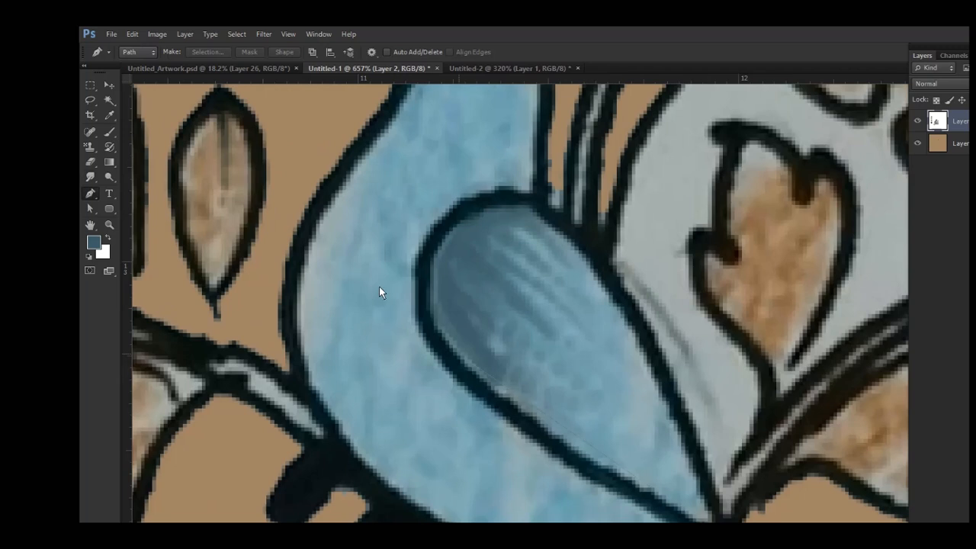
{"action": "left_click_drag", "start_coordinate": [379, 286], "coordinate": [343, 227]}
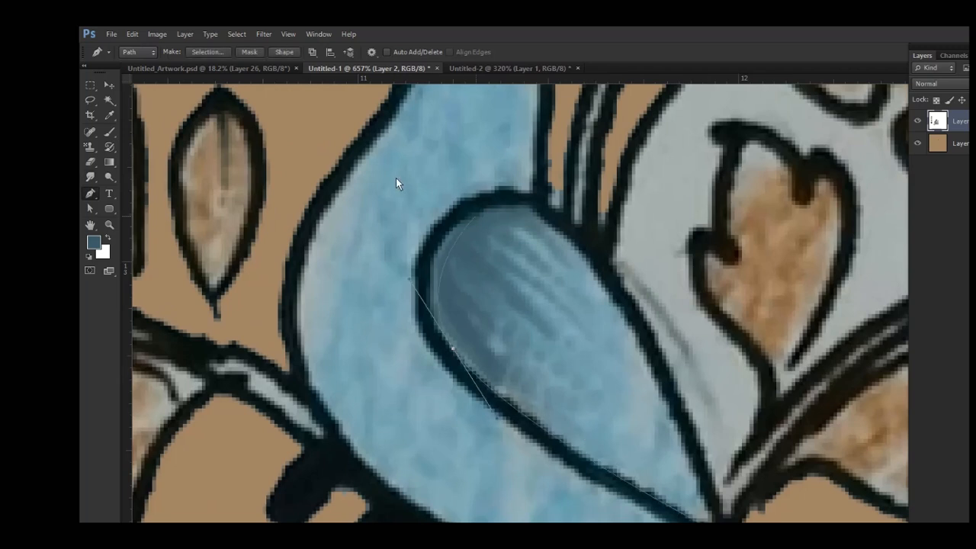
{"action": "left_click_drag", "start_coordinate": [395, 178], "coordinate": [432, 159]}
{"action": "left_click_drag", "start_coordinate": [509, 245], "coordinate": [550, 313]}
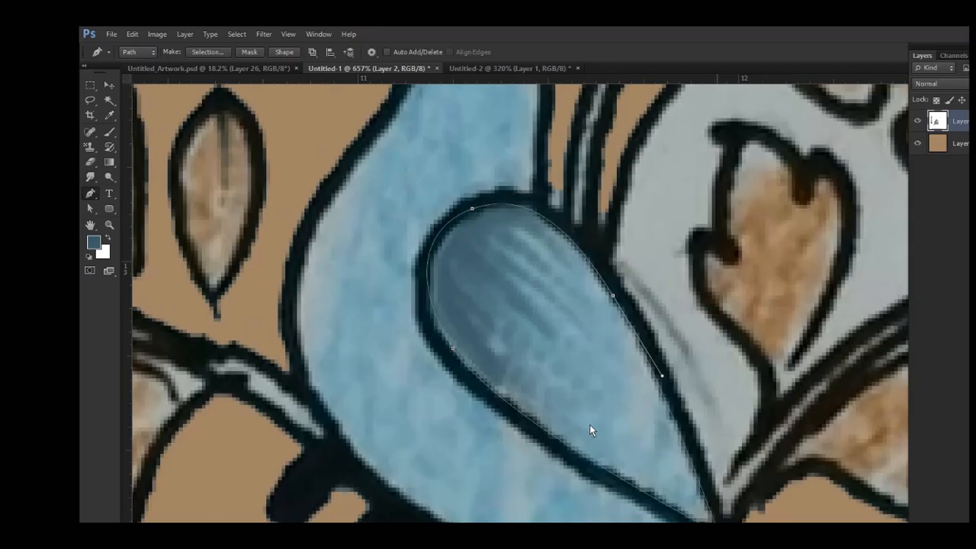
{"action": "key", "text": "ctrl+Return"}
- Turn the selected wing green by shifting its hue to -71 with Hue/Saturation
{"action": "key", "text": "ctrl+u"}
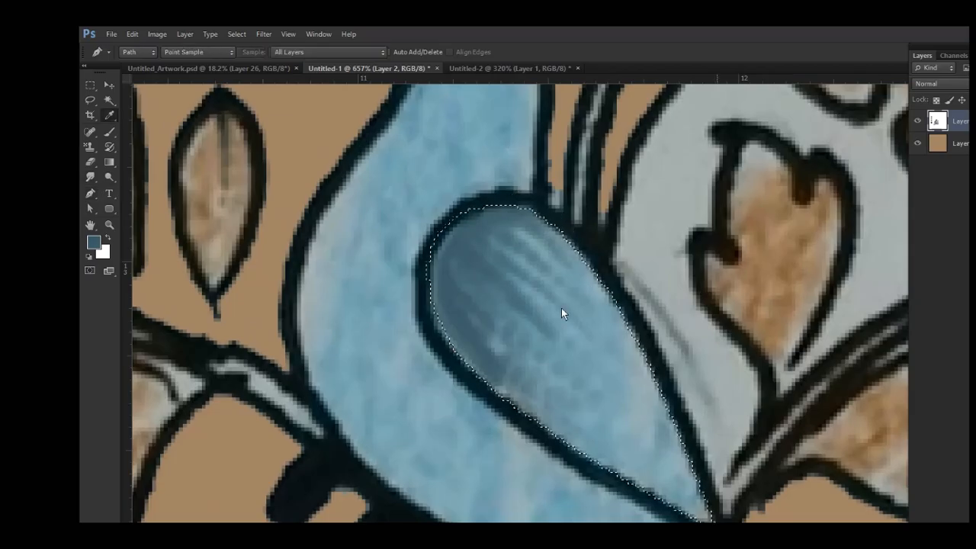
{"action": "key", "text": "shift+Down"}
{"action": "key", "text": "shift+Down"}
{"action": "key", "text": "shift+Down"}
{"action": "key", "text": "shift+Down"}
{"action": "key", "text": "shift+Down"}
{"action": "key", "text": "shift+Down"}
{"action": "key", "text": "shift+Down"}
{"action": "key", "text": "shift+Down"}
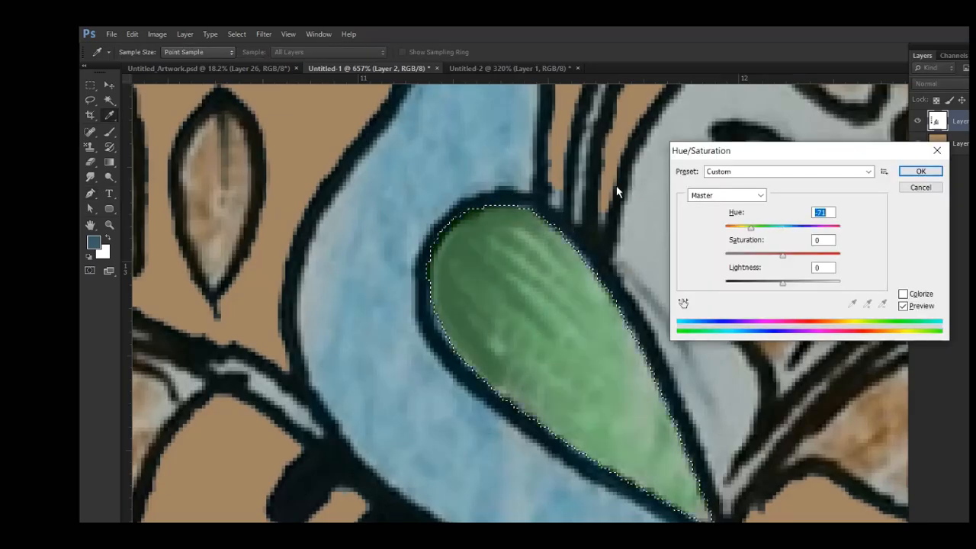
{"action": "key", "text": "Return"}
{"action": "scroll", "coordinate": [534, 225], "scroll_direction": "down", "scroll_amount": 5}
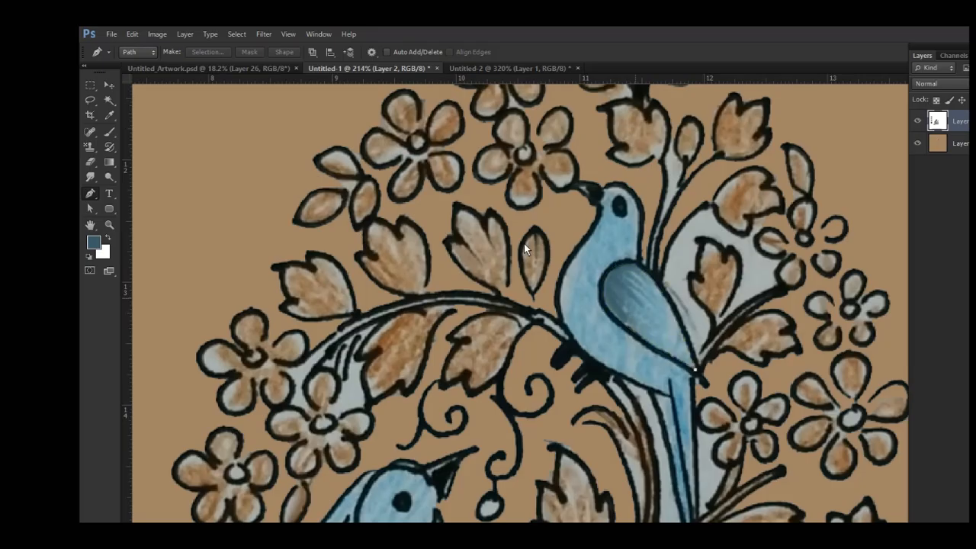
- Redo the undone steps to bring back the green wing without the path
{"action": "key", "text": "ctrl+shift+z"}
{"action": "key", "text": "ctrl+shift+z"}
{"action": "key", "text": "ctrl+shift+z"}
{"action": "key", "text": "ctrl+shift+z"}
{"action": "key", "text": "ctrl+shift+z"}
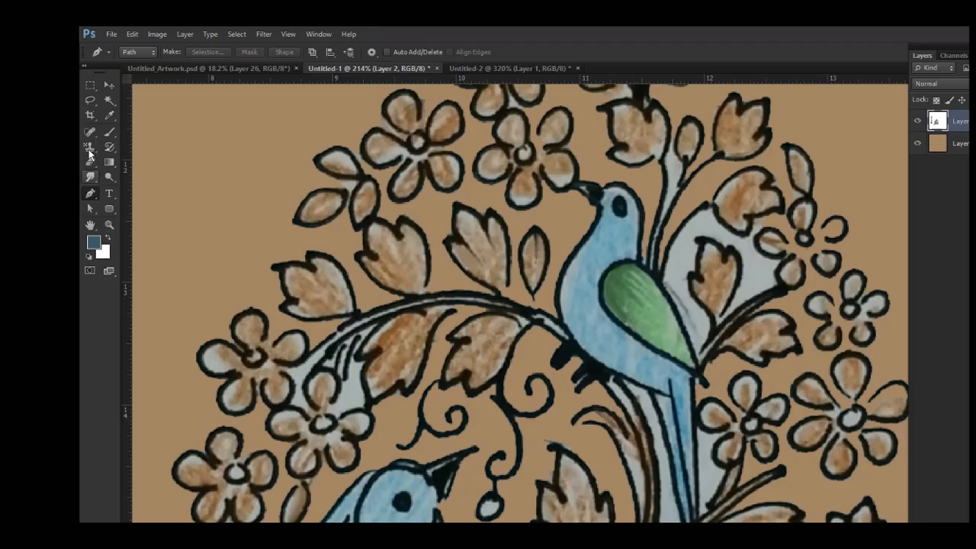
- Smudge short dark streaks inside the notched leaf above the curved branch at 84% strength
{"action": "left_click", "coordinate": [90, 176]}
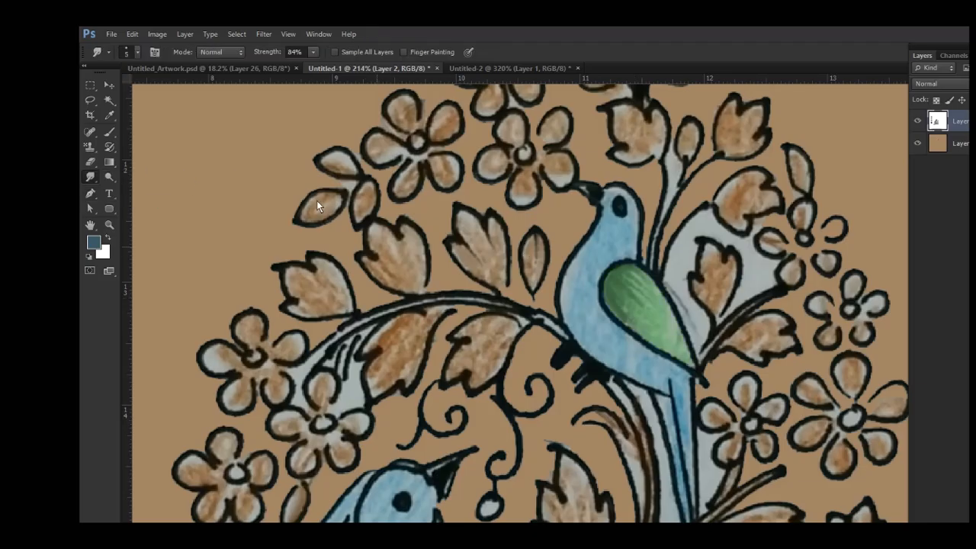
{"action": "left_click_drag", "start_coordinate": [382, 264], "coordinate": [404, 282]}
{"action": "left_click_drag", "start_coordinate": [399, 239], "coordinate": [409, 252]}
- Lighten the centre of the leftmost leaf above the branch with the Dodge tool, 20 px, Highlights, 25% exposure
{"action": "left_click", "coordinate": [109, 176]}
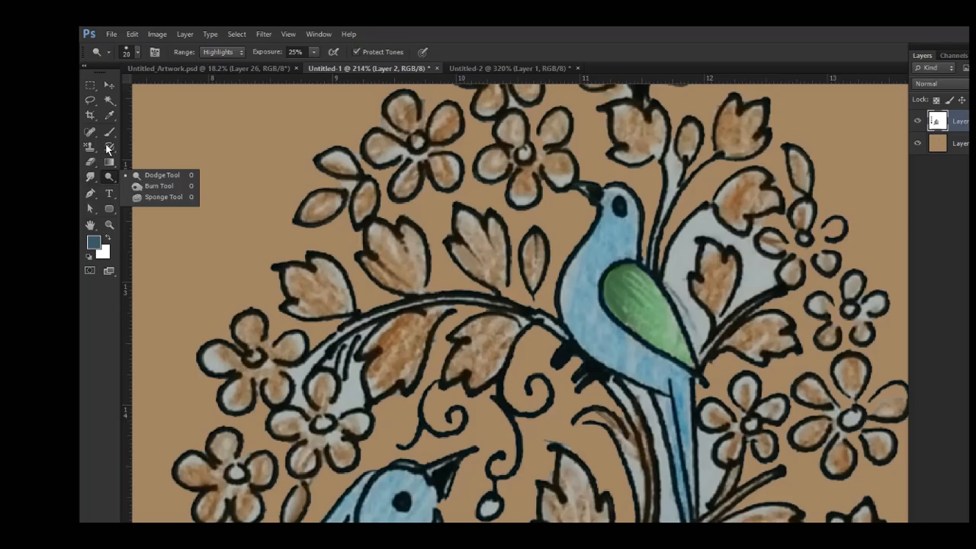
{"action": "left_click", "coordinate": [159, 143]}
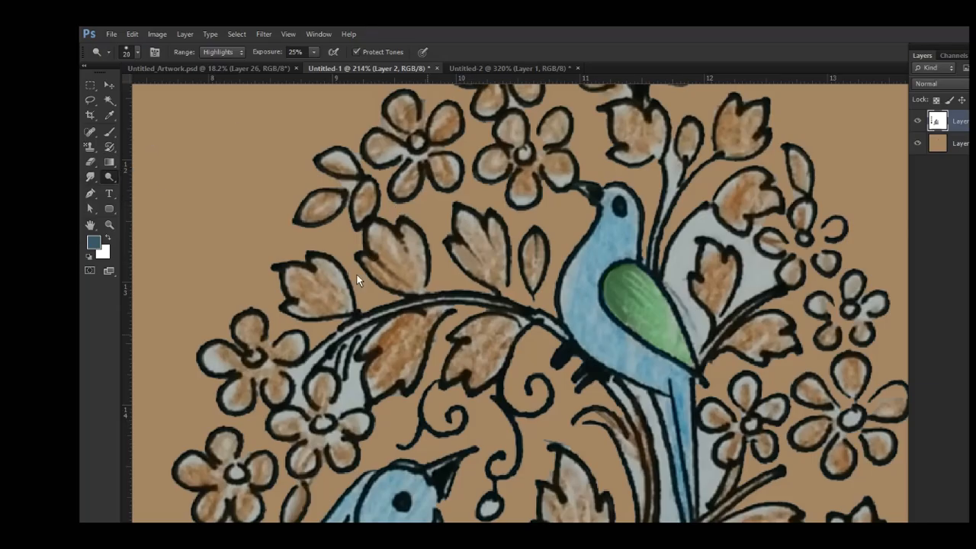
{"action": "scroll", "coordinate": [333, 286], "scroll_direction": "up", "scroll_amount": 4}
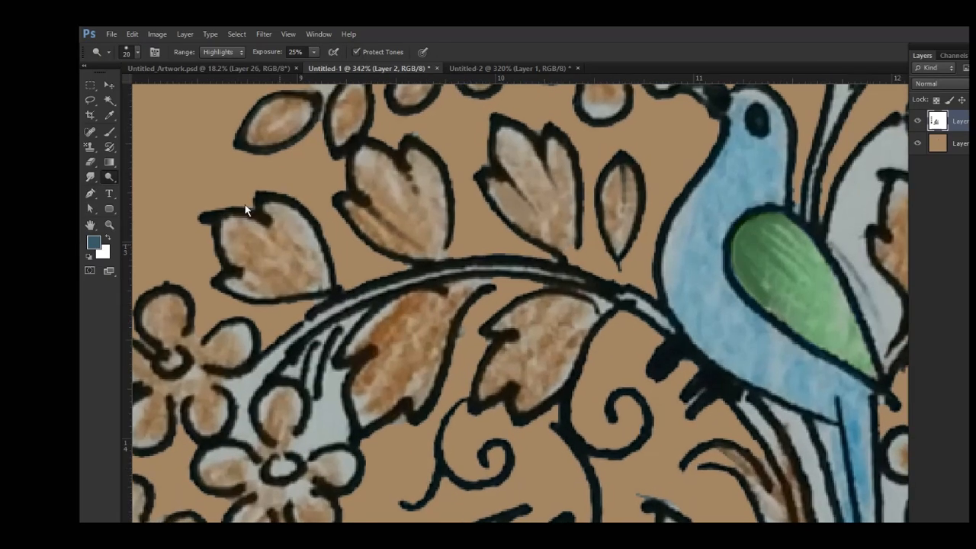
- Darken the edges and base of the same leaf with the Burn tool, 20 px, Midtones, 50% exposure
{"action": "right_click", "coordinate": [109, 176]}
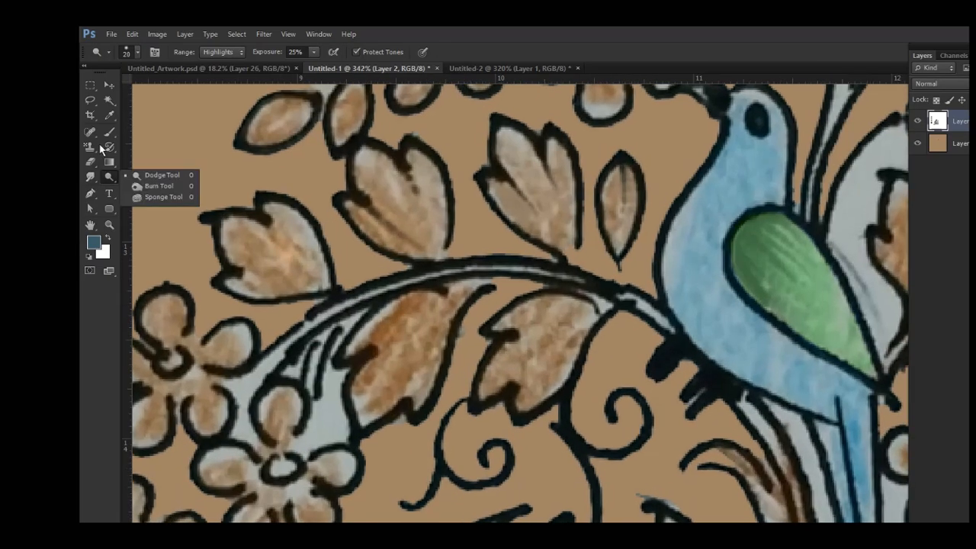
{"action": "left_click", "coordinate": [157, 188]}
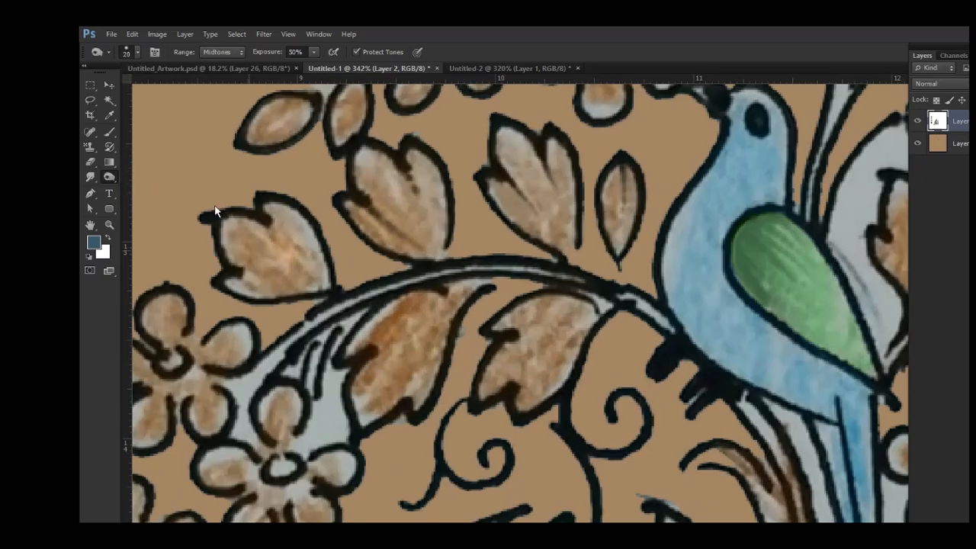
{"action": "key", "text": "bracketleft"}
{"action": "mouse_move", "coordinate": [201, 229]}
{"action": "left_mouse_down"}
{"action": "mouse_move", "coordinate": [279, 234]}
{"action": "mouse_move", "coordinate": [274, 186]}
{"action": "mouse_move", "coordinate": [241, 159]}
{"action": "mouse_move", "coordinate": [275, 217]}
{"action": "left_mouse_up"}
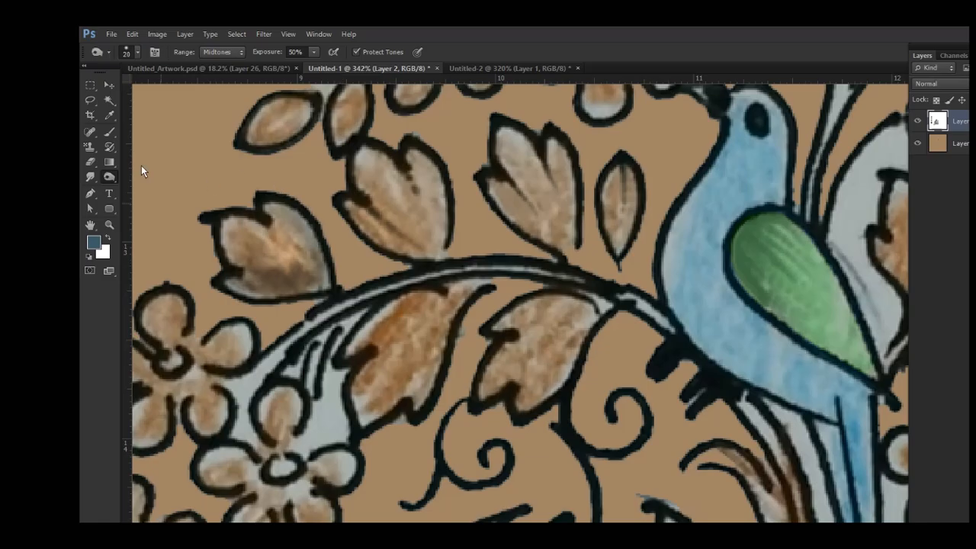
- Return to the Dodge tool and brighten the middle of the burned leaf with a 20 px tip at 25% exposure
{"action": "right_click", "coordinate": [109, 177]}
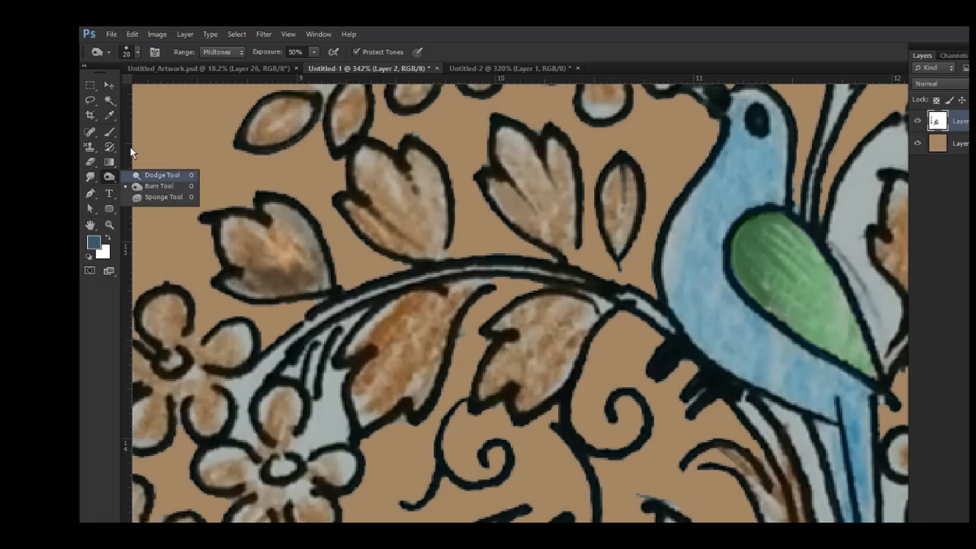
{"action": "left_click", "coordinate": [158, 174]}
{"action": "mouse_move", "coordinate": [243, 229]}
{"action": "left_mouse_down"}
{"action": "mouse_move", "coordinate": [210, 228]}
{"action": "mouse_move", "coordinate": [305, 240]}
{"action": "left_mouse_up"}
- Dodge a bright highlight down the large bird's neck and breast at 25% exposure, enlarging the tip to 40 px
{"action": "scroll", "coordinate": [364, 284], "scroll_direction": "down", "scroll_amount": 10}
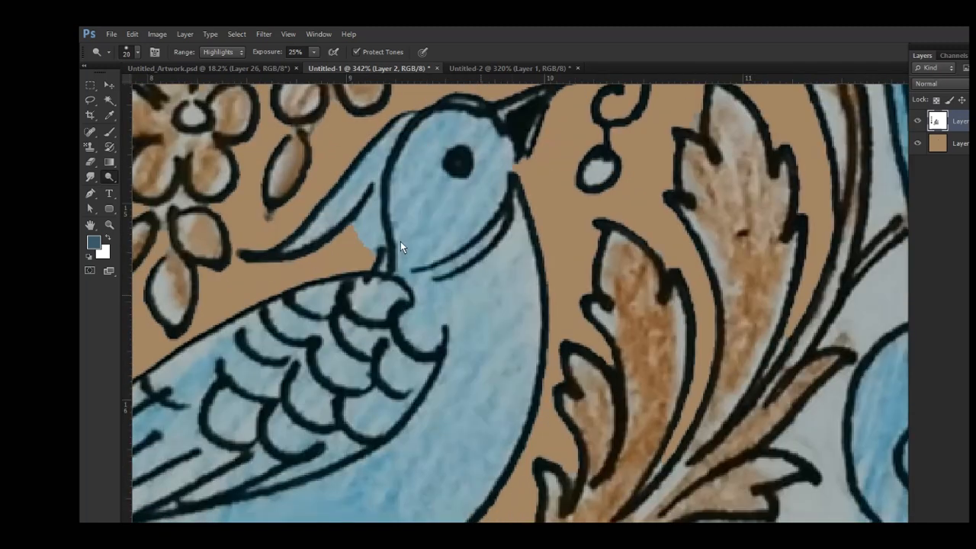
{"action": "mouse_move", "coordinate": [400, 241]}
{"action": "left_mouse_down"}
{"action": "mouse_move", "coordinate": [386, 350]}
{"action": "mouse_move", "coordinate": [310, 410]}
{"action": "mouse_move", "coordinate": [367, 355]}
{"action": "mouse_move", "coordinate": [398, 283]}
{"action": "mouse_move", "coordinate": [358, 356]}
{"action": "mouse_move", "coordinate": [291, 397]}
{"action": "mouse_move", "coordinate": [334, 371]}
{"action": "mouse_move", "coordinate": [381, 299]}
{"action": "mouse_move", "coordinate": [379, 248]}
{"action": "mouse_move", "coordinate": [356, 274]}
{"action": "mouse_move", "coordinate": [349, 258]}
{"action": "mouse_move", "coordinate": [358, 235]}
{"action": "mouse_move", "coordinate": [344, 223]}
{"action": "mouse_move", "coordinate": [368, 253]}
{"action": "mouse_move", "coordinate": [387, 243]}
{"action": "mouse_move", "coordinate": [359, 224]}
{"action": "left_mouse_up"}
{"action": "key", "text": "bracketright"}
{"action": "key", "text": "bracketright"}
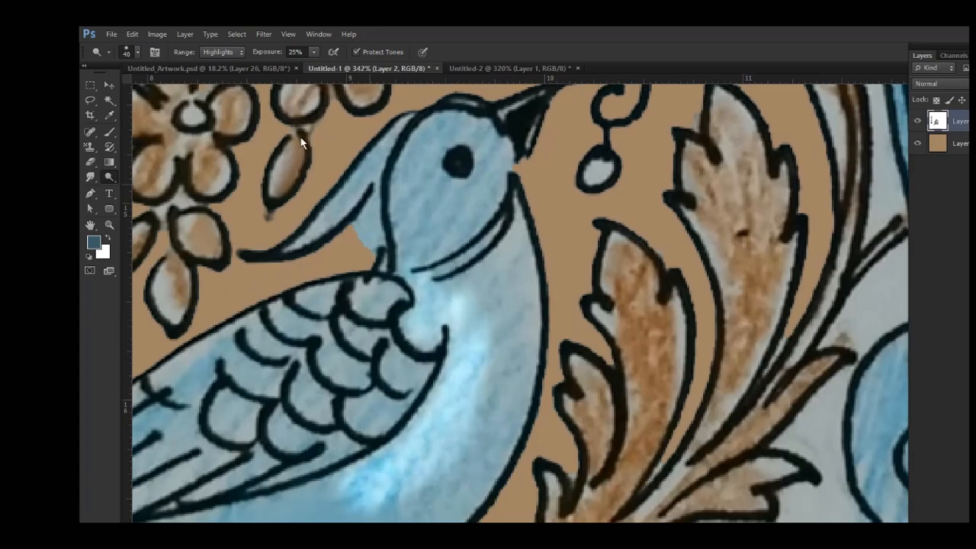
- Lower the Dodge exposure to 9% and softly lighten the large bird's head and upper belly with a 30 px tip
{"action": "left_click", "coordinate": [269, 49]}
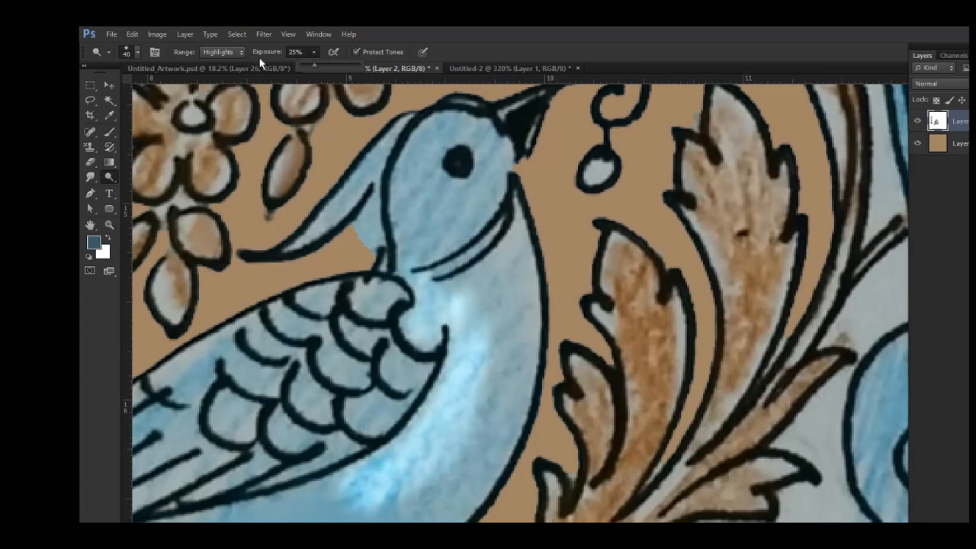
{"action": "mouse_move", "coordinate": [358, 142]}
{"action": "left_mouse_down"}
{"action": "mouse_move", "coordinate": [352, 210]}
{"action": "mouse_move", "coordinate": [350, 143]}
{"action": "mouse_move", "coordinate": [348, 183]}
{"action": "mouse_move", "coordinate": [364, 192]}
{"action": "mouse_move", "coordinate": [414, 150]}
{"action": "mouse_move", "coordinate": [384, 192]}
{"action": "mouse_move", "coordinate": [346, 136]}
{"action": "mouse_move", "coordinate": [364, 108]}
{"action": "mouse_move", "coordinate": [425, 191]}
{"action": "left_mouse_up"}
{"action": "key", "text": "bracketleft"}
{"action": "scroll", "coordinate": [368, 287], "scroll_direction": "down", "scroll_amount": 4}
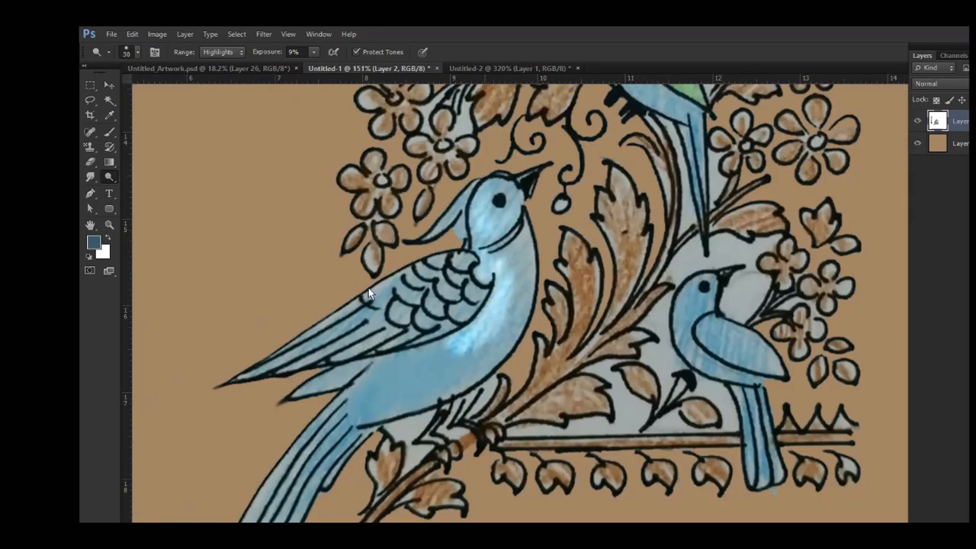
{"action": "scroll", "coordinate": [375, 290], "scroll_direction": "up", "scroll_amount": 2}
{"action": "mouse_move", "coordinate": [369, 305]}
{"action": "left_mouse_down"}
{"action": "mouse_move", "coordinate": [391, 281]}
{"action": "mouse_move", "coordinate": [324, 300]}
{"action": "mouse_move", "coordinate": [407, 292]}
{"action": "mouse_move", "coordinate": [456, 233]}
{"action": "mouse_move", "coordinate": [465, 207]}
{"action": "left_mouse_up"}
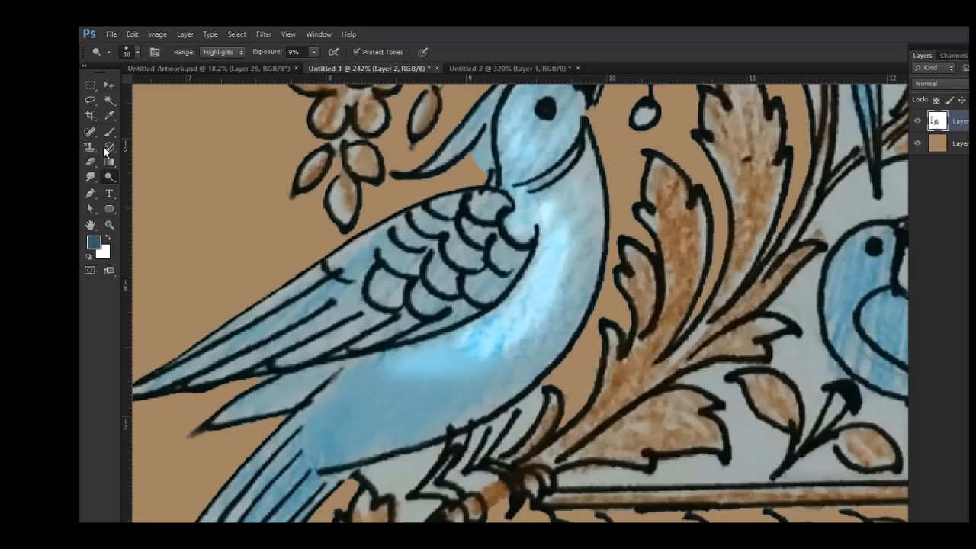
- Burn shadows along the large bird's outer breast and lower belly with a 45 px tip, Midtones, 50% exposure
{"action": "right_click", "coordinate": [109, 176]}
{"action": "left_click", "coordinate": [145, 188]}
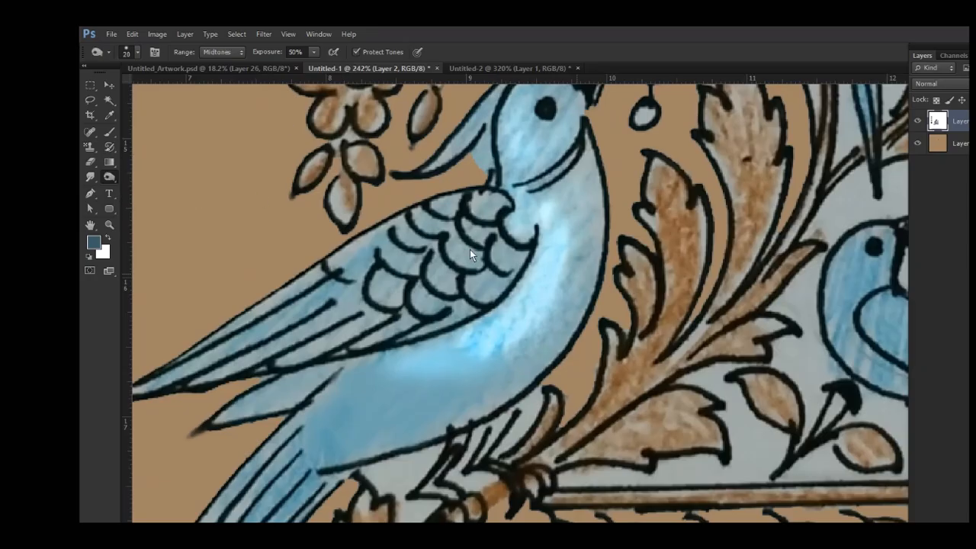
{"action": "left_click_drag", "start_coordinate": [570, 279], "coordinate": [387, 416]}
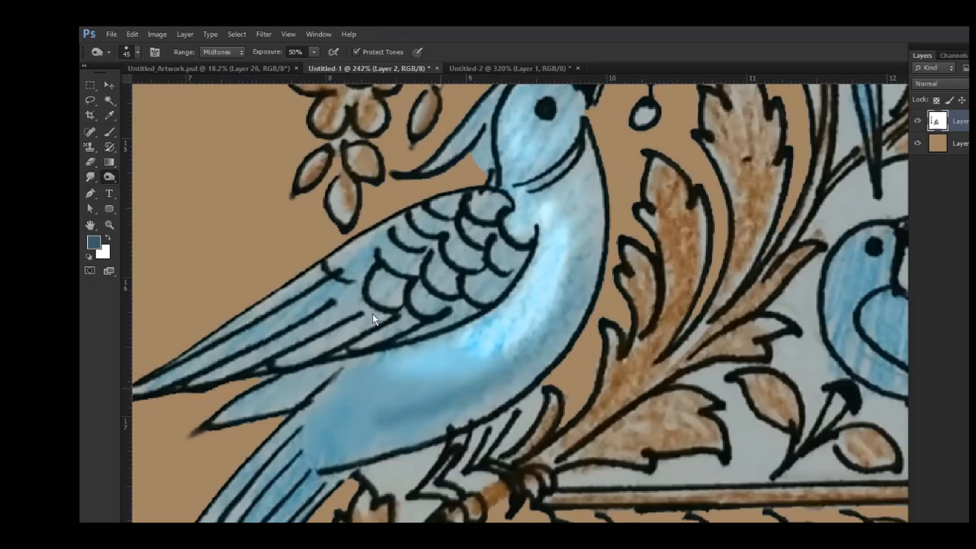
{"action": "mouse_move", "coordinate": [371, 314]}
{"action": "left_mouse_down"}
{"action": "mouse_move", "coordinate": [279, 370]}
{"action": "mouse_move", "coordinate": [316, 305]}
{"action": "mouse_move", "coordinate": [279, 355]}
{"action": "mouse_move", "coordinate": [456, 273]}
{"action": "mouse_move", "coordinate": [583, 183]}
{"action": "mouse_move", "coordinate": [582, 152]}
{"action": "left_mouse_up"}
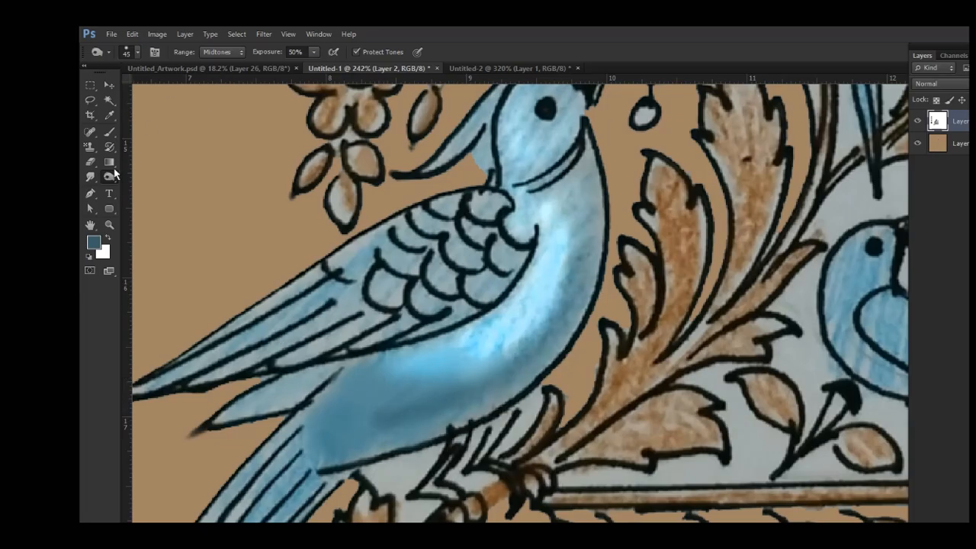
- Desaturate the dark shading on the large bird's belly with the Sponge tool, 65 px, 50% flow
{"action": "right_click", "coordinate": [109, 176]}
{"action": "left_click", "coordinate": [152, 199]}
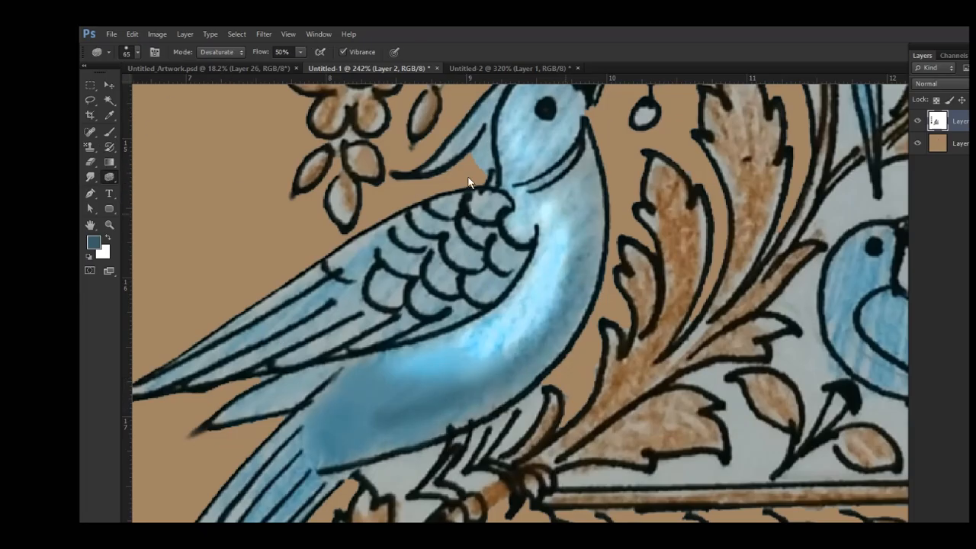
{"action": "mouse_move", "coordinate": [468, 177]}
{"action": "left_mouse_down"}
{"action": "mouse_move", "coordinate": [437, 279]}
{"action": "mouse_move", "coordinate": [376, 316]}
{"action": "mouse_move", "coordinate": [305, 335]}
{"action": "mouse_move", "coordinate": [343, 332]}
{"action": "left_mouse_up"}
- Change the foreground colour to a brighter medium blue
{"action": "left_click", "coordinate": [94, 242]}
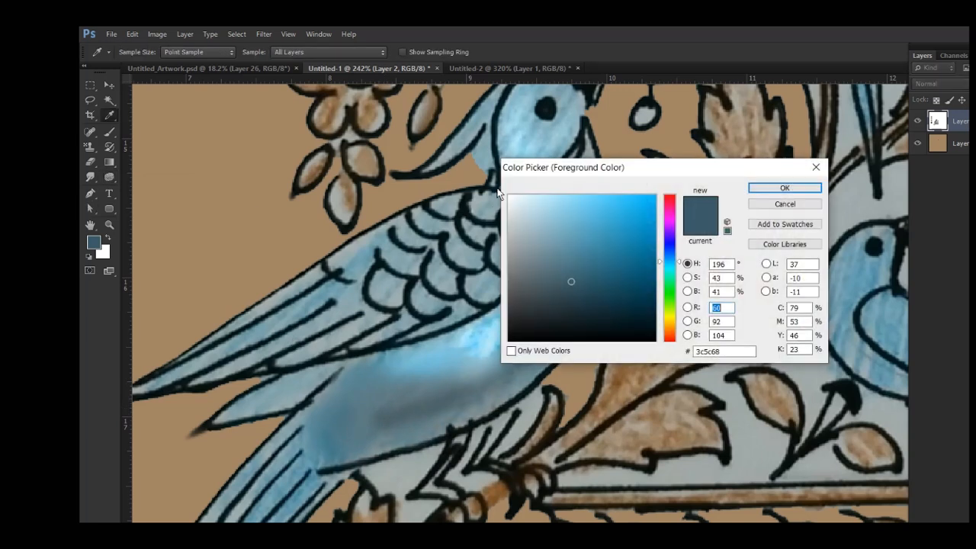
{"action": "left_click", "coordinate": [602, 229]}
{"action": "key", "text": "Return"}
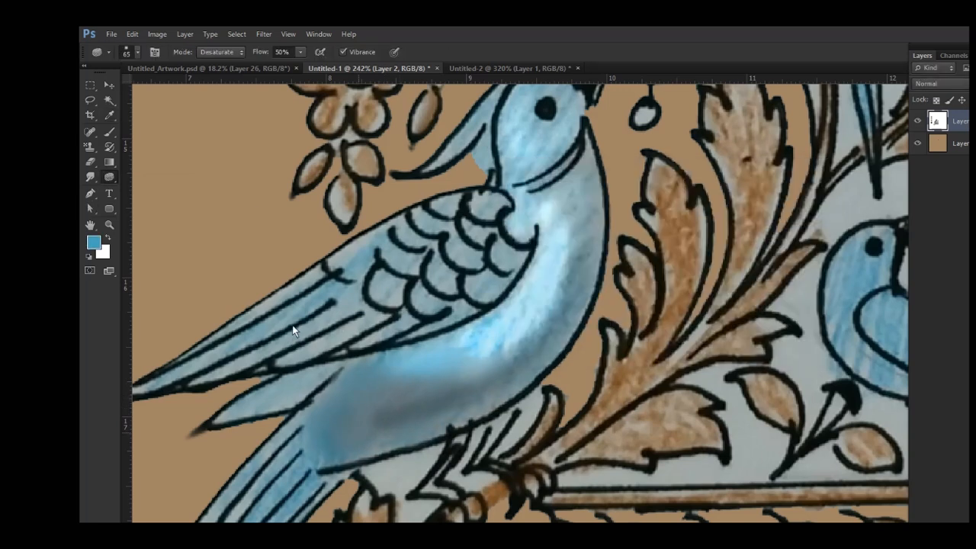
- Reduce the Sponge tip to 45 px and try desaturating beside the back of the large bird's head
{"action": "key", "text": "bracketleft"}
{"action": "key", "text": "bracketleft"}
{"action": "left_click", "coordinate": [486, 164]}
{"action": "scroll", "coordinate": [420, 186], "scroll_direction": "down", "scroll_amount": 5}
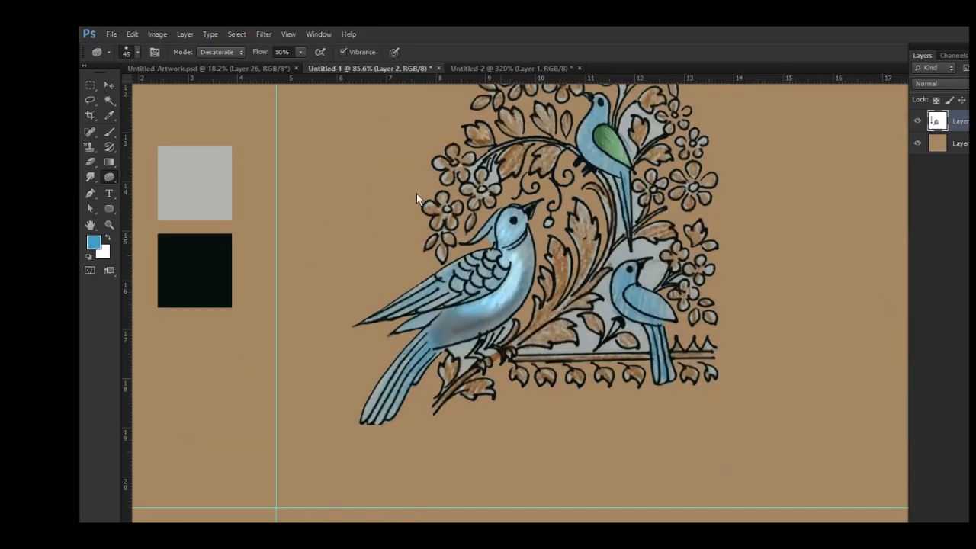
{"action": "right_click", "coordinate": [108, 176]}
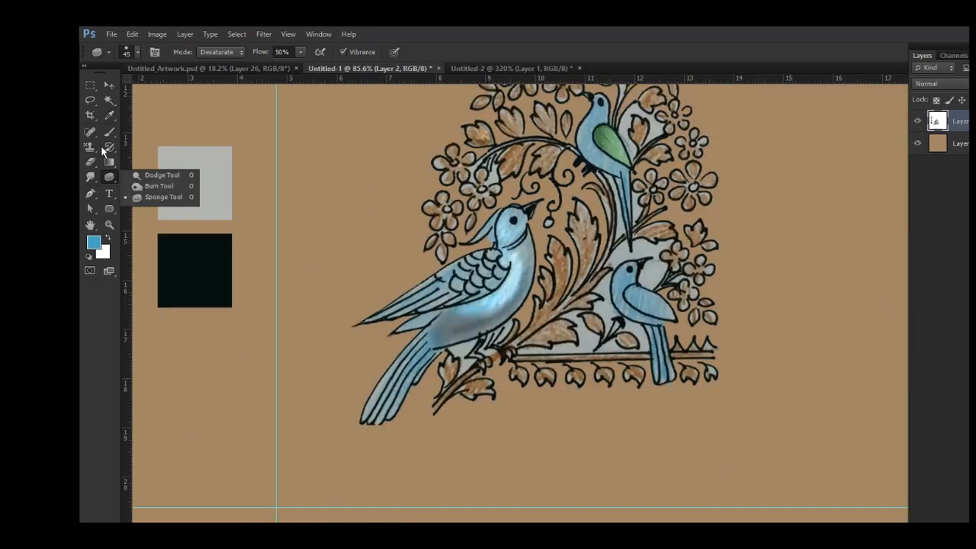
{"action": "left_click", "coordinate": [137, 174]}
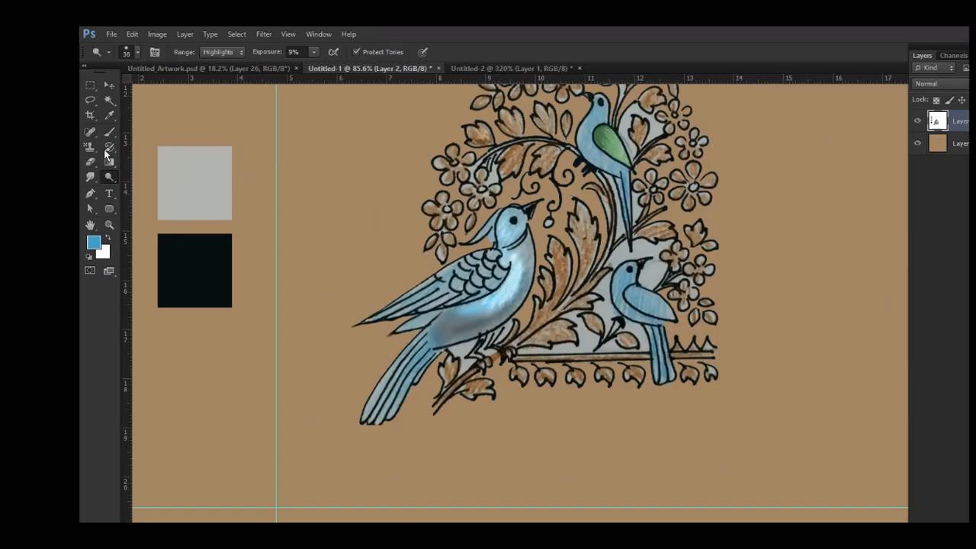
{"action": "right_click", "coordinate": [108, 176]}
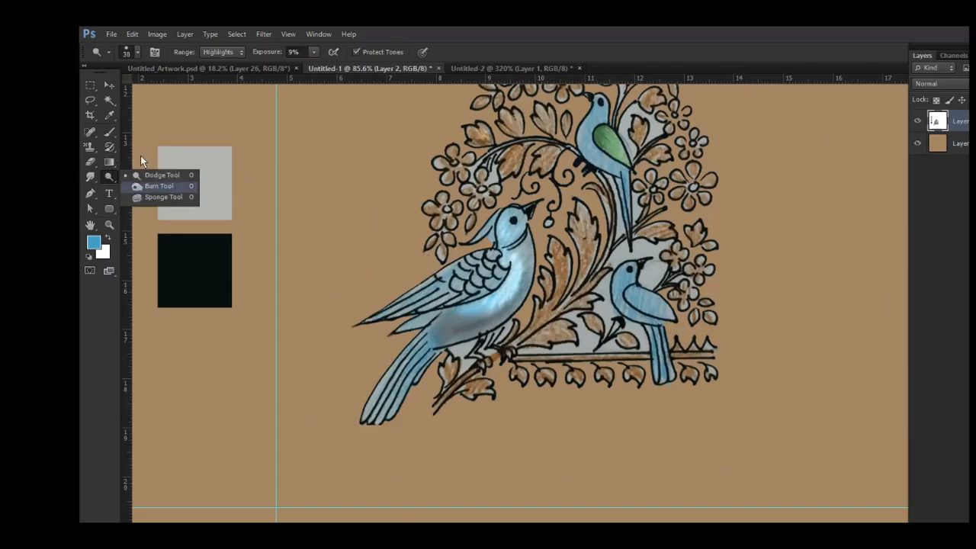
{"action": "left_click", "coordinate": [158, 186]}
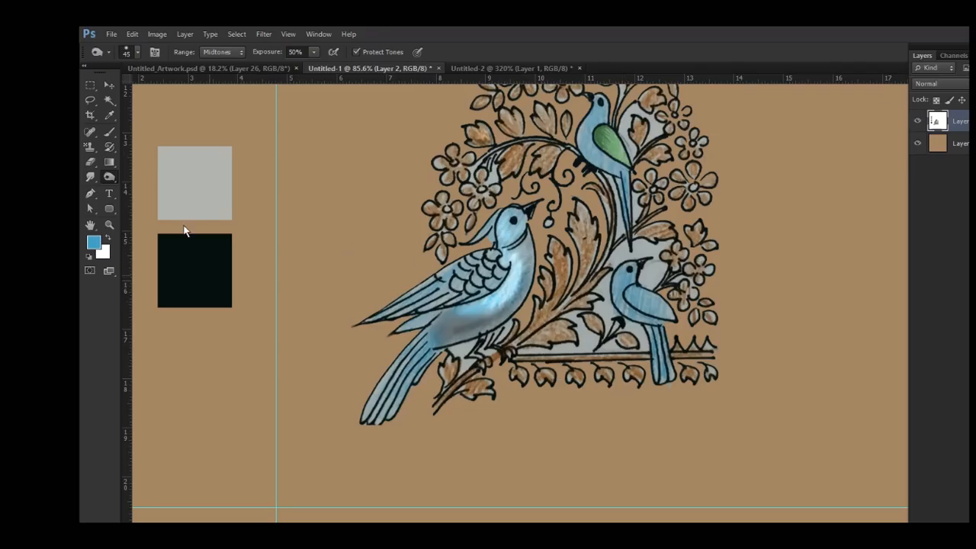
- Undo the dodge, burn and sponge strokes on the large bird
{"action": "key", "text": "ctrl+alt+z"}
{"action": "key", "text": "ctrl+alt+z"}
{"action": "key", "text": "ctrl+alt+z"}
{"action": "key", "text": "ctrl+alt+z"}
{"action": "key", "text": "ctrl+alt+z"}
{"action": "key", "text": "ctrl+alt+z"}
{"action": "key", "text": "ctrl+alt+z"}
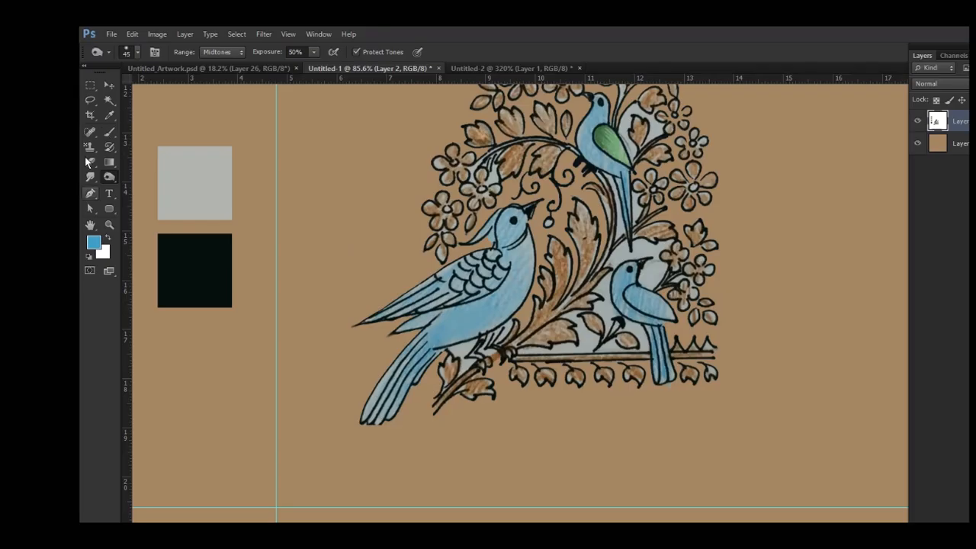
- Draw a Pen path along the upper edge of the large bird's wing and around its shoulder feathers
{"action": "left_click", "coordinate": [89, 193]}
{"action": "left_click", "coordinate": [126, 191]}
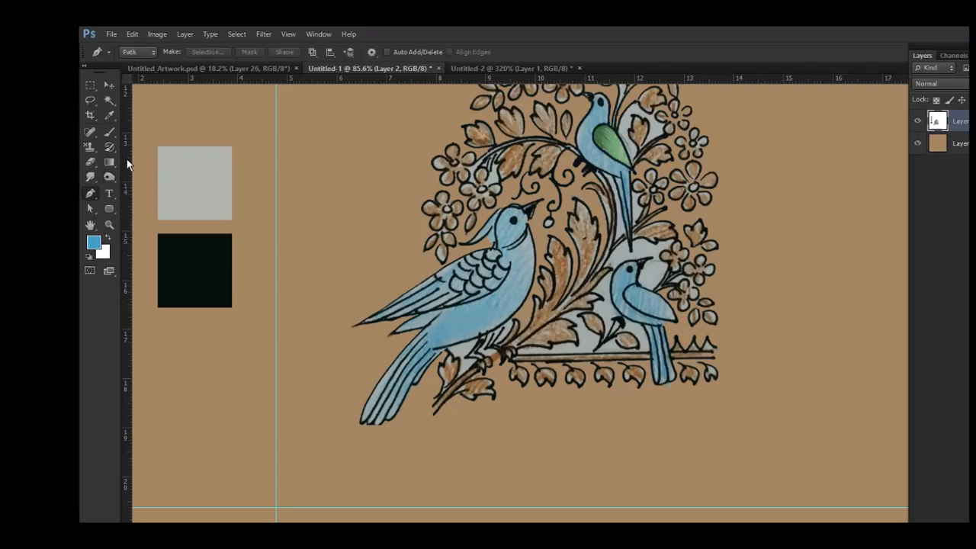
{"action": "scroll", "coordinate": [472, 211], "scroll_direction": "up", "scroll_amount": 5}
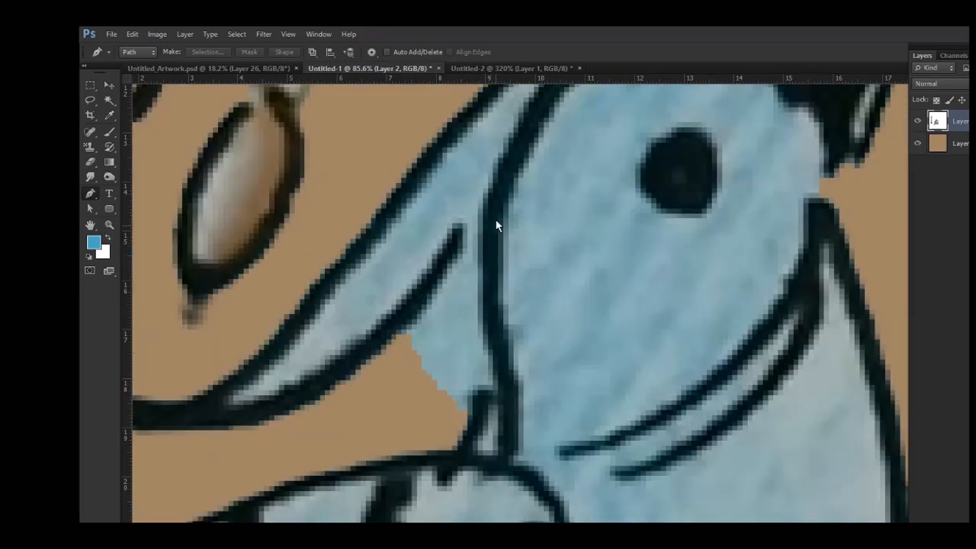
{"action": "scroll", "coordinate": [485, 239], "scroll_direction": "down", "scroll_amount": 4}
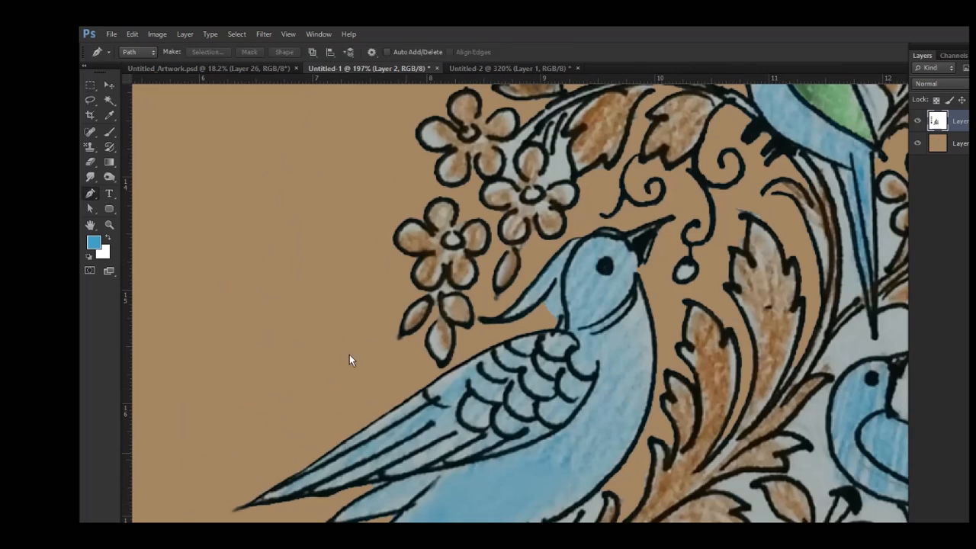
{"action": "scroll", "coordinate": [354, 343], "scroll_direction": "up", "scroll_amount": 1}
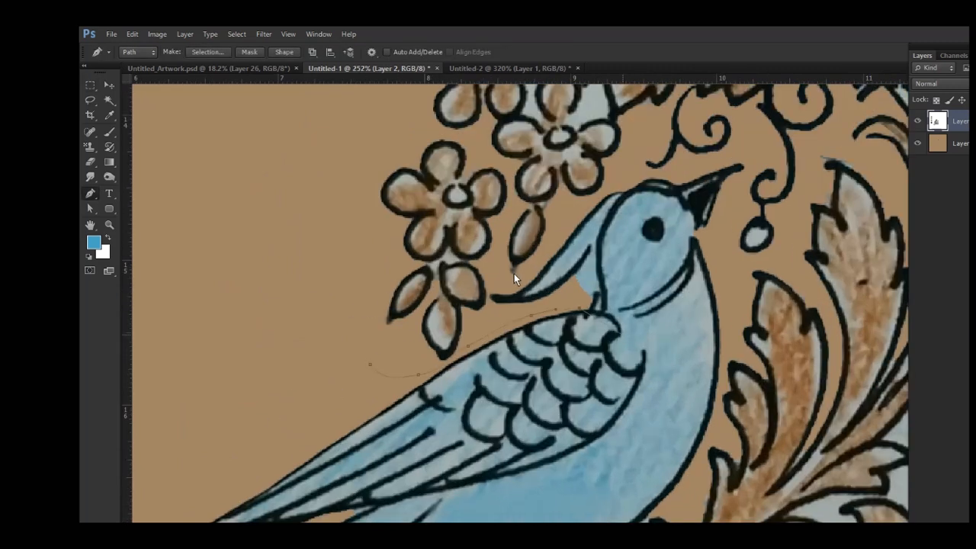
{"action": "left_click_drag", "start_coordinate": [623, 335], "coordinate": [623, 364]}
{"action": "scroll", "coordinate": [538, 291], "scroll_direction": "up", "scroll_amount": 2}
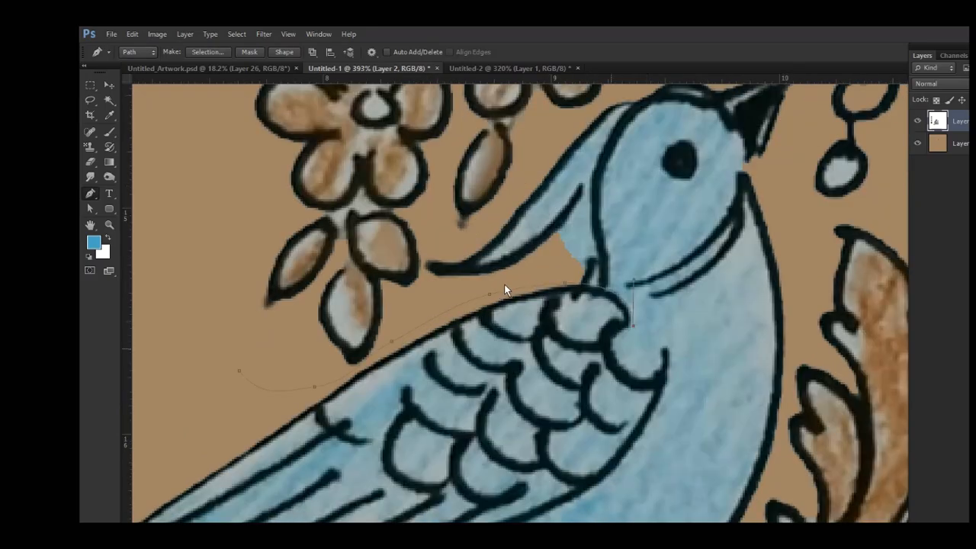
{"action": "left_click_drag", "start_coordinate": [611, 352], "coordinate": [616, 375]}
{"action": "left_click_drag", "start_coordinate": [552, 255], "coordinate": [556, 224]}
- Continue the Pen path along the wing's lower edge and close it around the wing tip
{"action": "scroll", "coordinate": [549, 288], "scroll_direction": "down", "scroll_amount": 4}
{"action": "scroll", "coordinate": [515, 314], "scroll_direction": "left", "scroll_amount": 2}
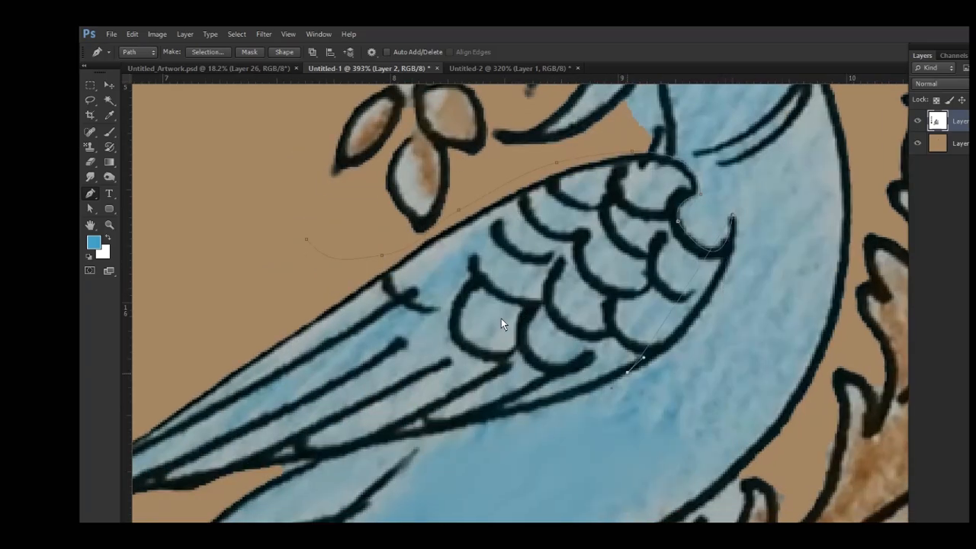
{"action": "left_click_drag", "start_coordinate": [501, 318], "coordinate": [433, 345]}
{"action": "left_click", "coordinate": [520, 303], "text": "alt"}
{"action": "left_click_drag", "start_coordinate": [253, 366], "coordinate": [448, 329]}
{"action": "left_click", "coordinate": [294, 366], "text": "alt"}
{"action": "left_click", "coordinate": [290, 218]}
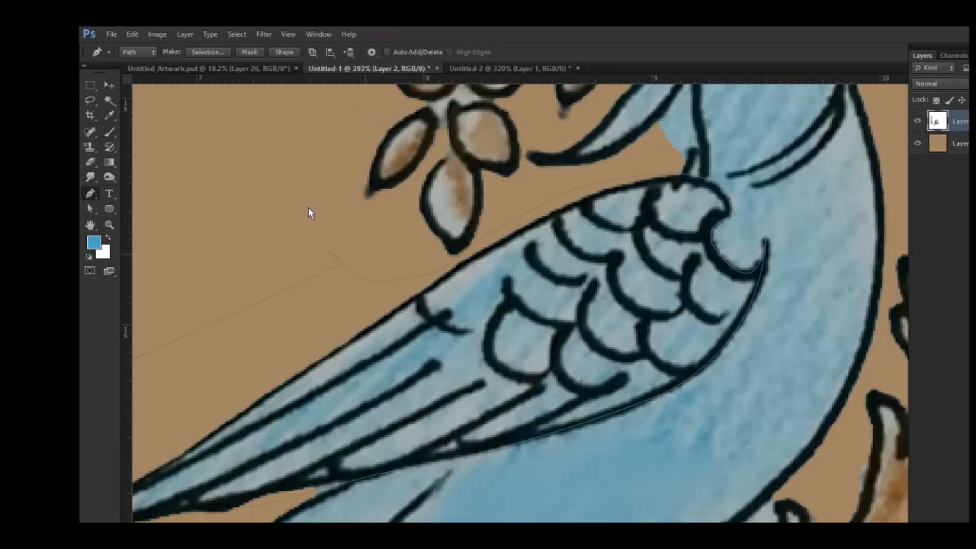
- Make an anti-aliased selection with 0 px feather from the wing path and fill it with the blue foreground colour
{"action": "right_click", "coordinate": [364, 253]}
{"action": "left_click", "coordinate": [435, 311]}
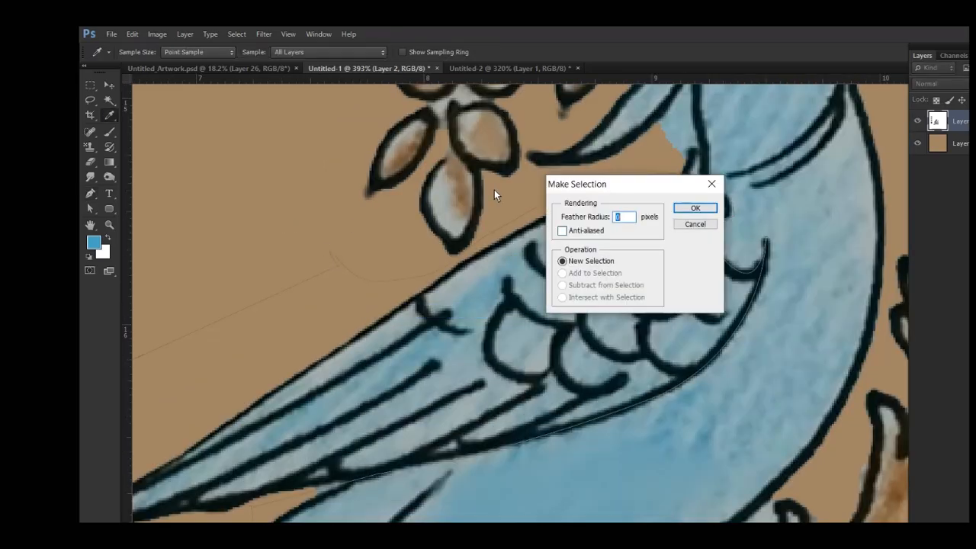
{"action": "key", "text": "Tab"}
{"action": "key", "text": "space"}
{"action": "key", "text": "Return"}
{"action": "scroll", "coordinate": [453, 189], "scroll_direction": "up", "scroll_amount": 3}
{"action": "key", "text": "alt+BackSpace"}
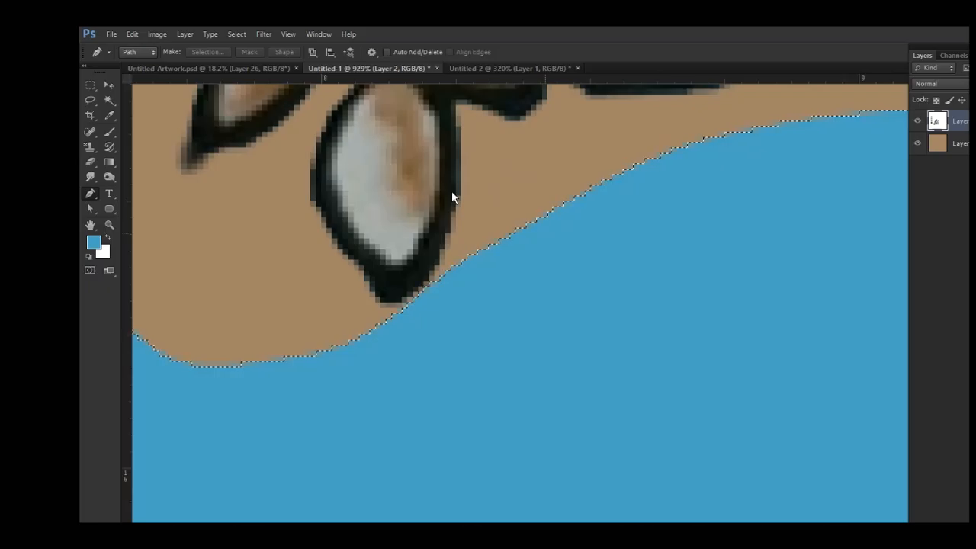
- Undo the blue fill and the selection made from the wing path
{"action": "key", "text": "ctrl+z"}
{"action": "right_click", "coordinate": [451, 192]}
{"action": "left_click", "coordinate": [406, 218]}
{"action": "key", "text": "ctrl+alt+z"}
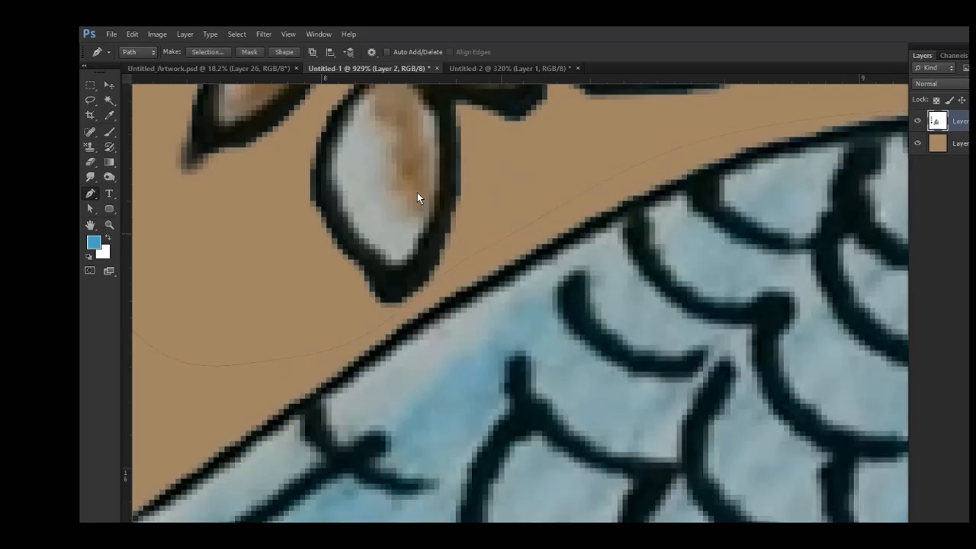
- Try a blue fill in a wing selection made with anti-aliasing off and 0 px feather, undo it and deselect
{"action": "right_click", "coordinate": [417, 193]}
{"action": "left_click", "coordinate": [534, 290]}
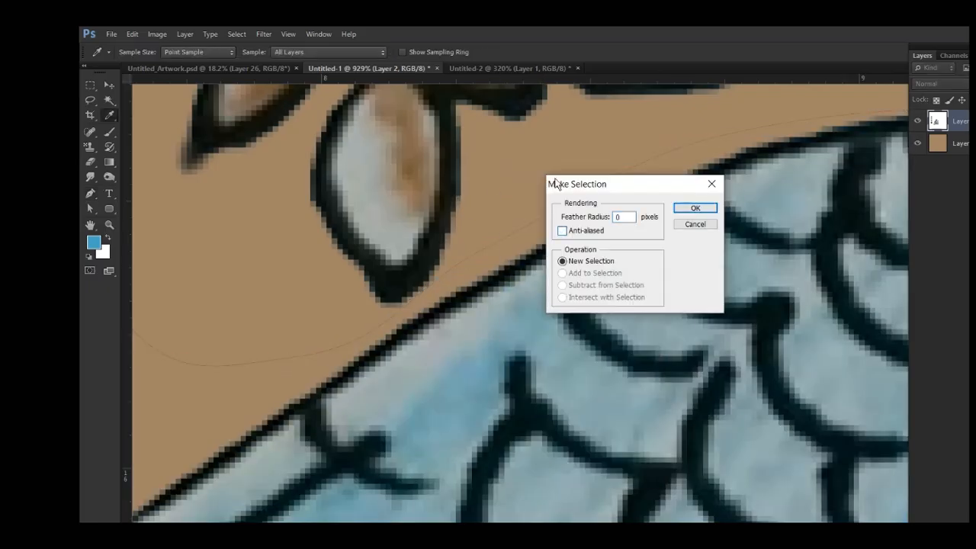
{"action": "key", "text": "Return"}
{"action": "key", "text": "alt+BackSpace"}
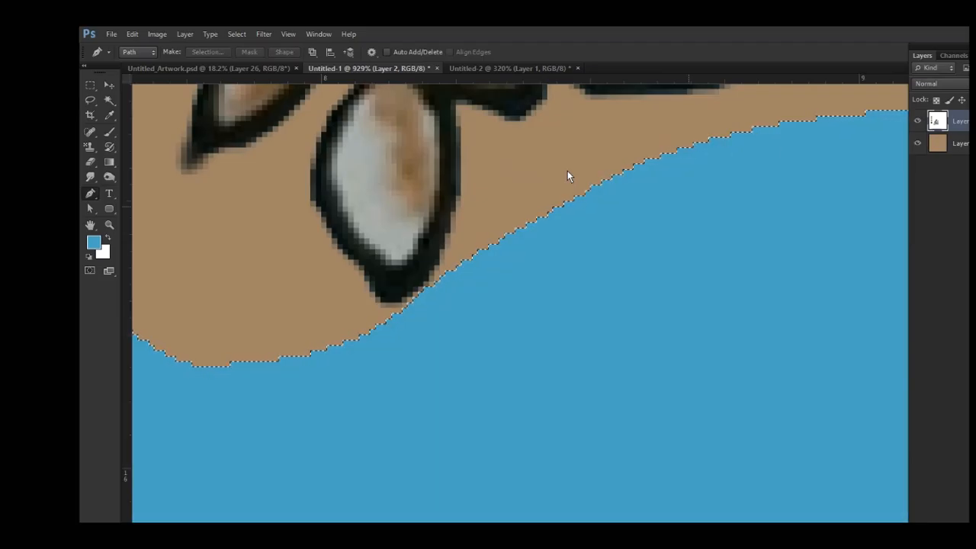
{"action": "key", "text": "ctrl+z"}
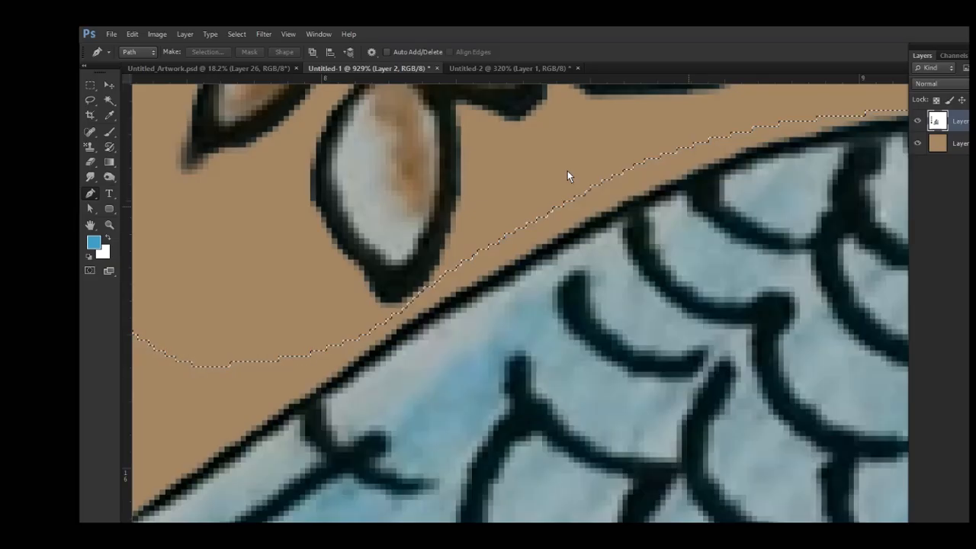
{"action": "key", "text": "ctrl+d"}
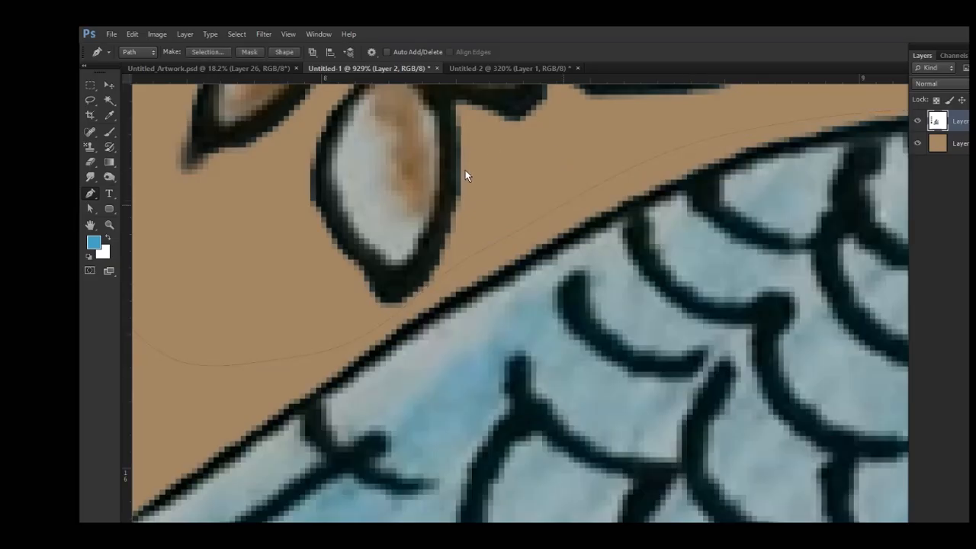
- Make a selection from the wing path with anti-aliasing on and 0 px feather
{"action": "right_click", "coordinate": [418, 170]}
{"action": "left_click", "coordinate": [534, 257]}
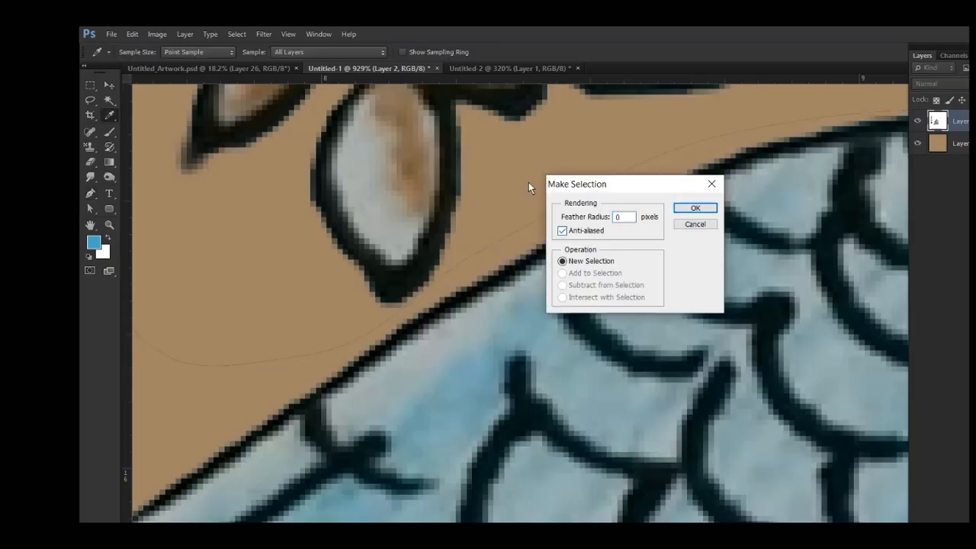
{"action": "key", "text": "Return"}
{"action": "key", "text": "ctrl+minus"}
{"action": "key", "text": "ctrl+minus"}
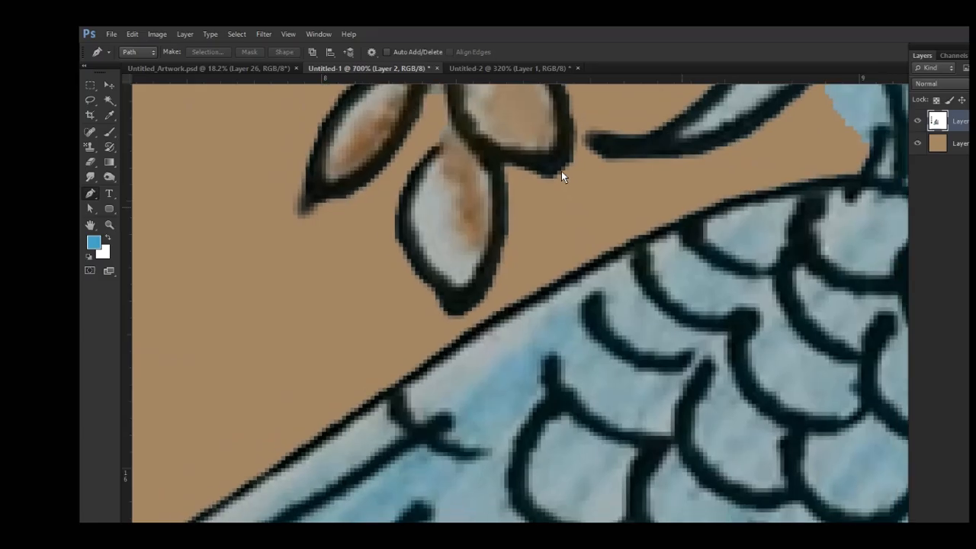
{"action": "left_click_drag", "start_coordinate": [523, 285], "coordinate": [437, 201]}
{"action": "scroll", "coordinate": [466, 202], "scroll_direction": "down", "scroll_amount": 2}
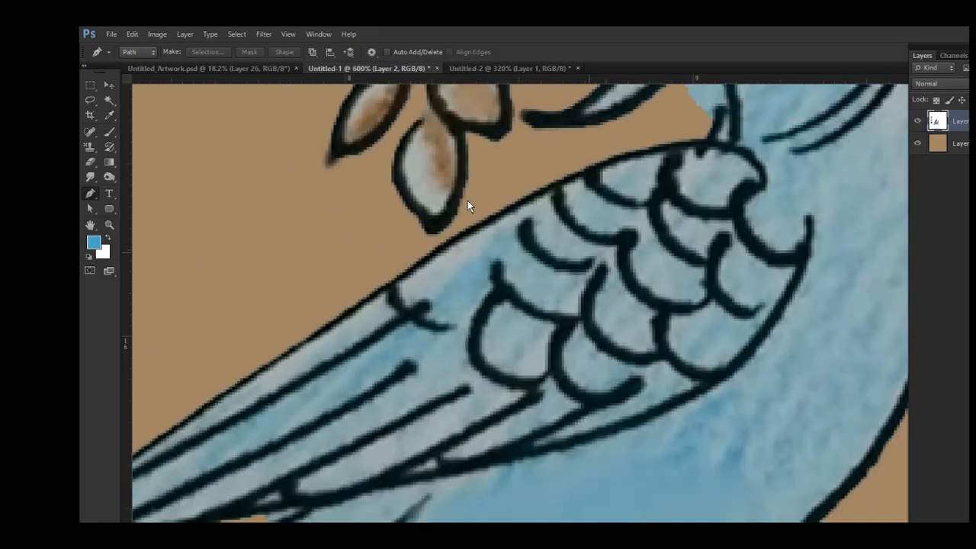
- Recolour the selected wing green with Hue/Saturation, setting the hue to -59, and deselect
{"action": "key", "text": "ctrl+u"}
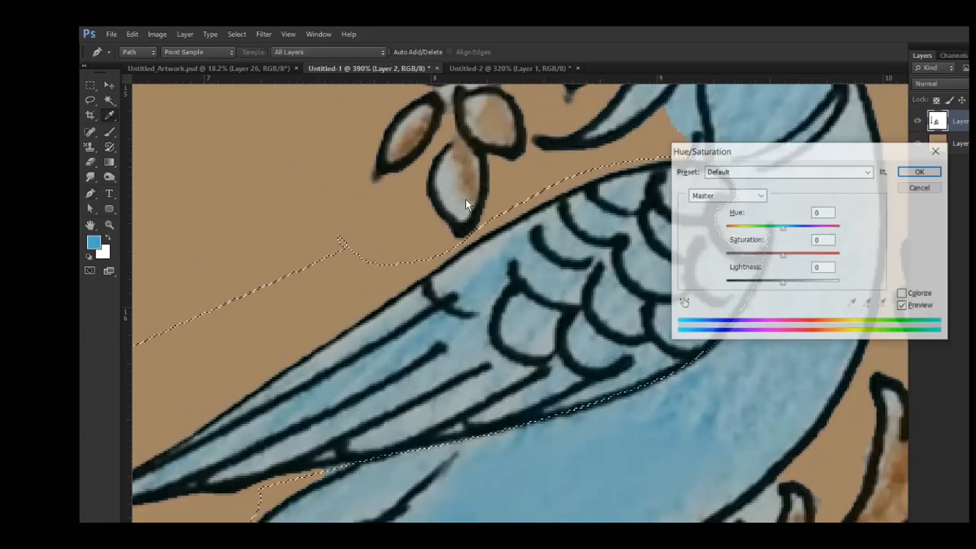
{"action": "type", "text": "-46"}
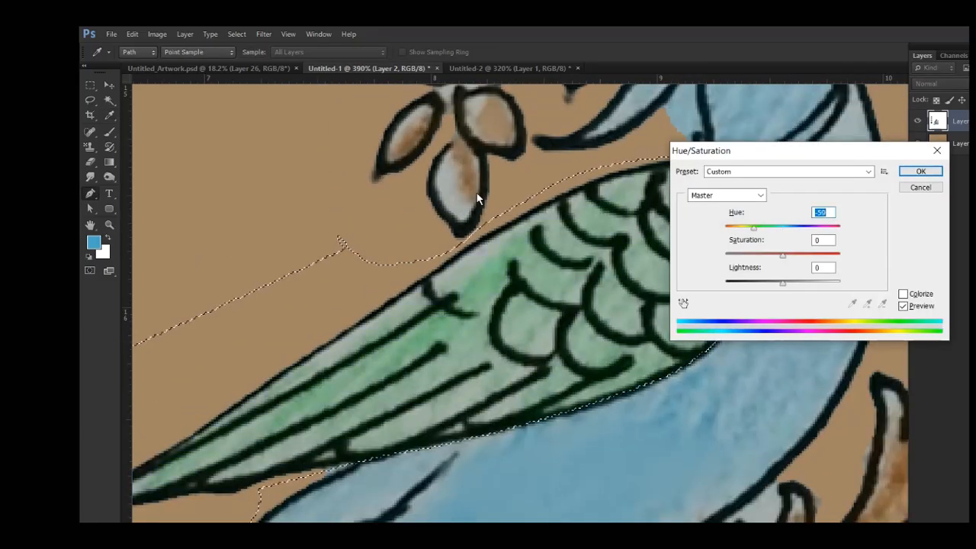
{"action": "key", "text": "Return"}
{"action": "scroll", "coordinate": [412, 193], "scroll_direction": "down", "scroll_amount": 3}
{"action": "key", "text": "ctrl+d"}
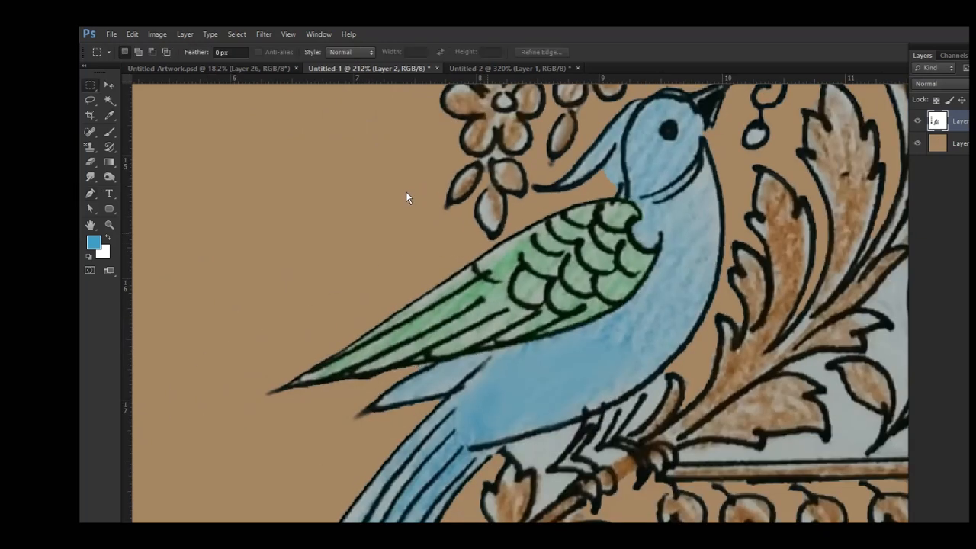
{"action": "key", "text": "ctrl+Return"}
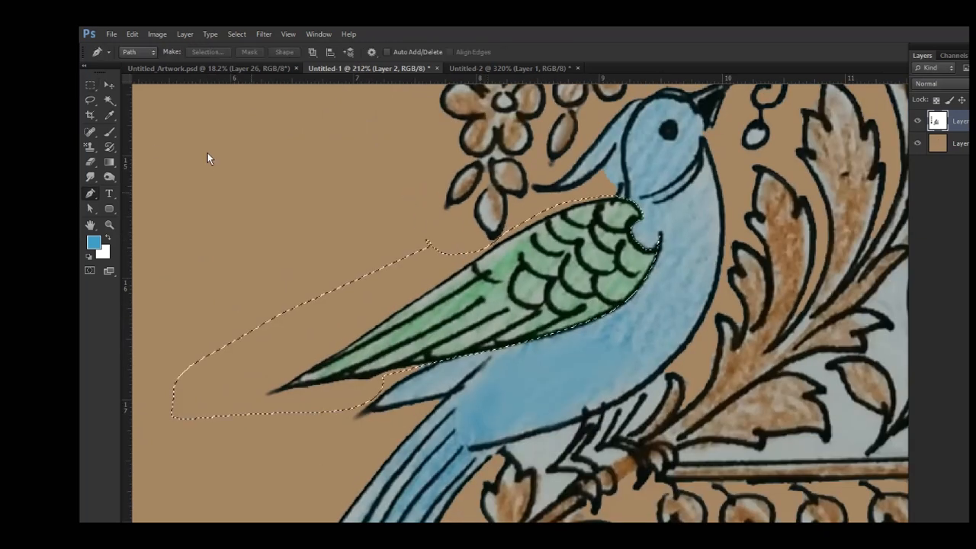
{"action": "left_click", "coordinate": [109, 176]}
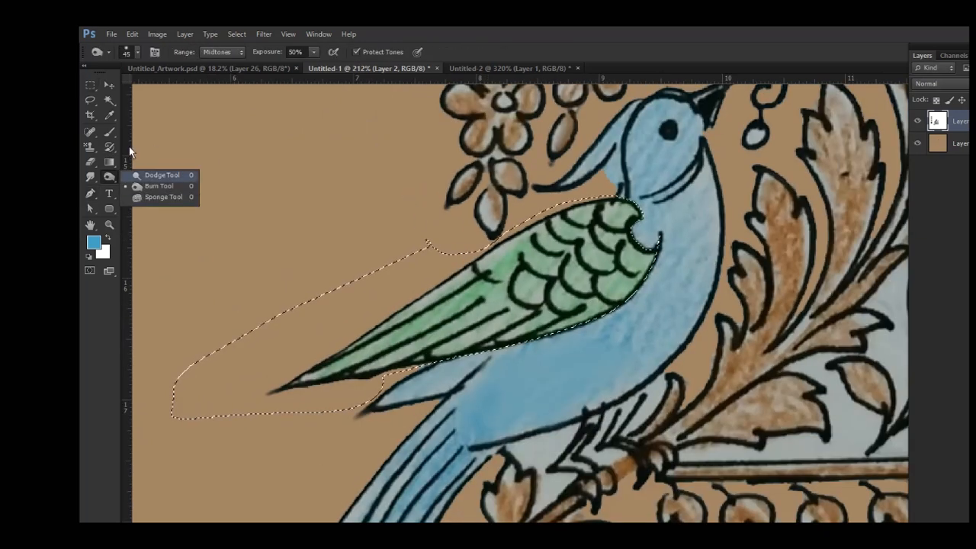
{"action": "left_click", "coordinate": [162, 174]}
{"action": "key", "text": "ctrl+d"}
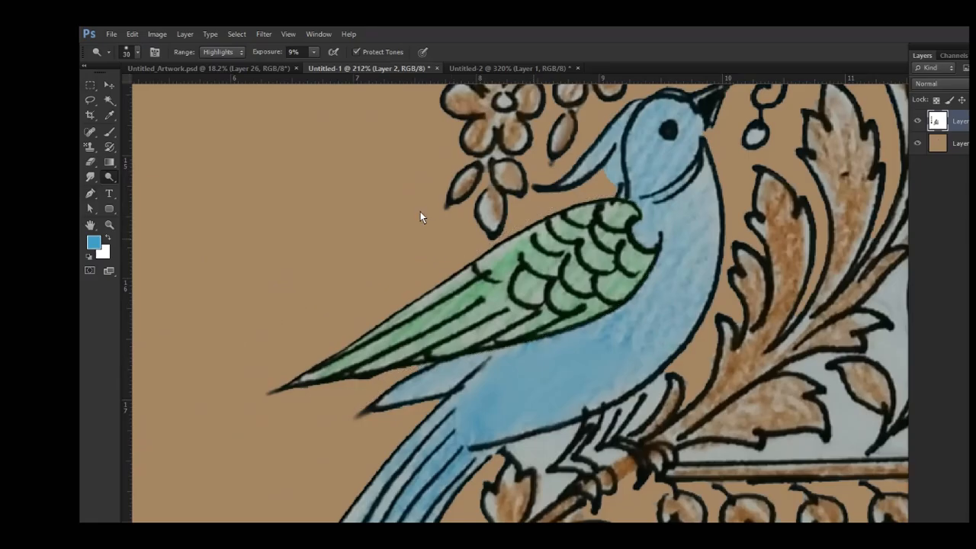
- Darken the green wing's middle scales, shoulder and long feathers with the Burn tool, 45 px, Midtones, 50% exposure
{"action": "left_click", "coordinate": [109, 176]}
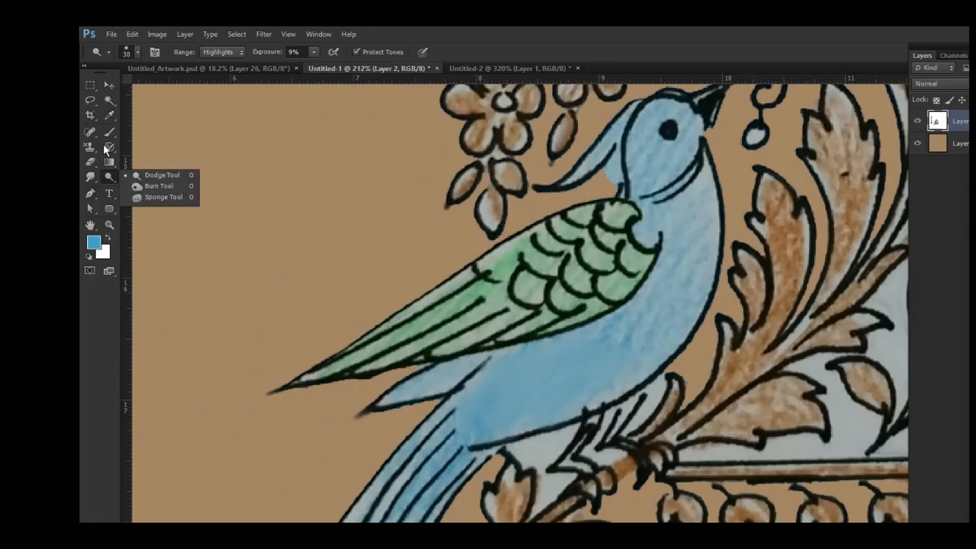
{"action": "left_click", "coordinate": [161, 187]}
{"action": "mouse_move", "coordinate": [484, 215]}
{"action": "left_mouse_down"}
{"action": "mouse_move", "coordinate": [472, 225]}
{"action": "mouse_move", "coordinate": [483, 226]}
{"action": "left_mouse_up"}
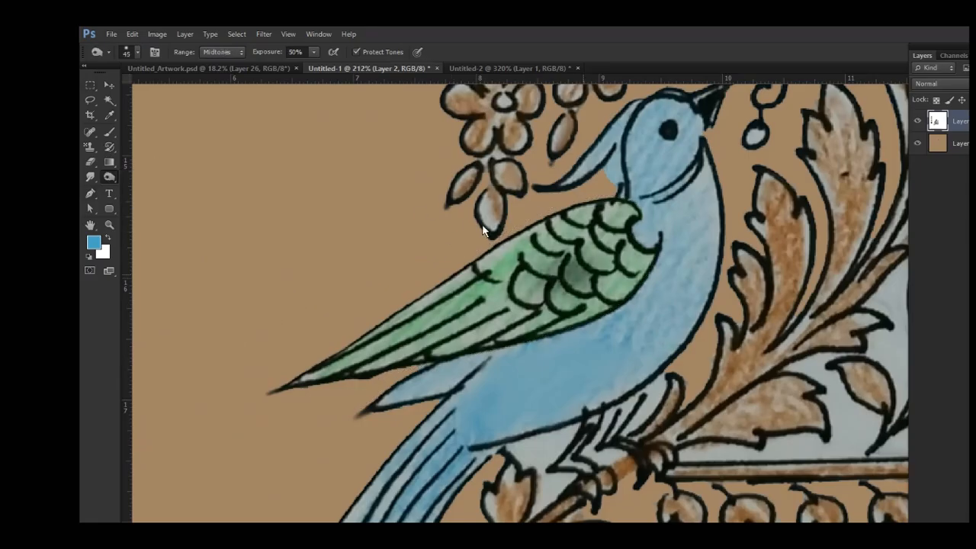
{"action": "left_click_drag", "start_coordinate": [396, 235], "coordinate": [292, 292]}
{"action": "mouse_move", "coordinate": [528, 179]}
{"action": "left_mouse_down"}
{"action": "mouse_move", "coordinate": [496, 163]}
{"action": "mouse_move", "coordinate": [507, 179]}
{"action": "mouse_move", "coordinate": [537, 188]}
{"action": "left_mouse_up"}
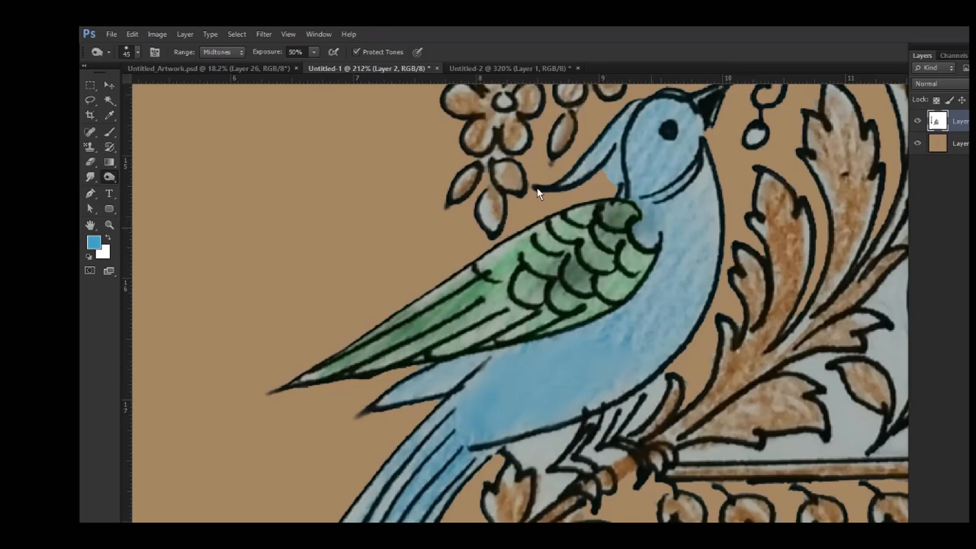
- Draw a closed, curved Pen path on the large bird's belly below the wing and convert it to a selection
{"action": "left_click", "coordinate": [90, 192]}
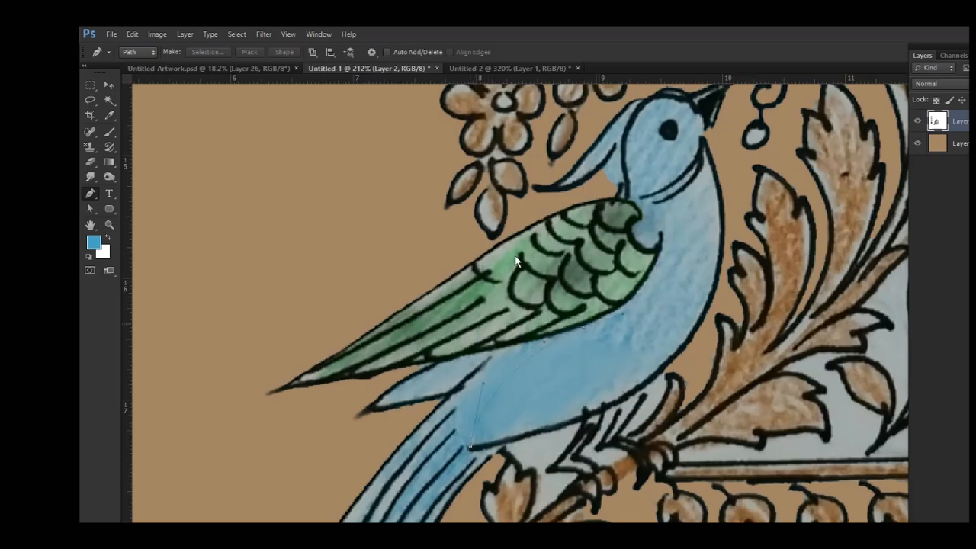
{"action": "left_click", "coordinate": [636, 288]}
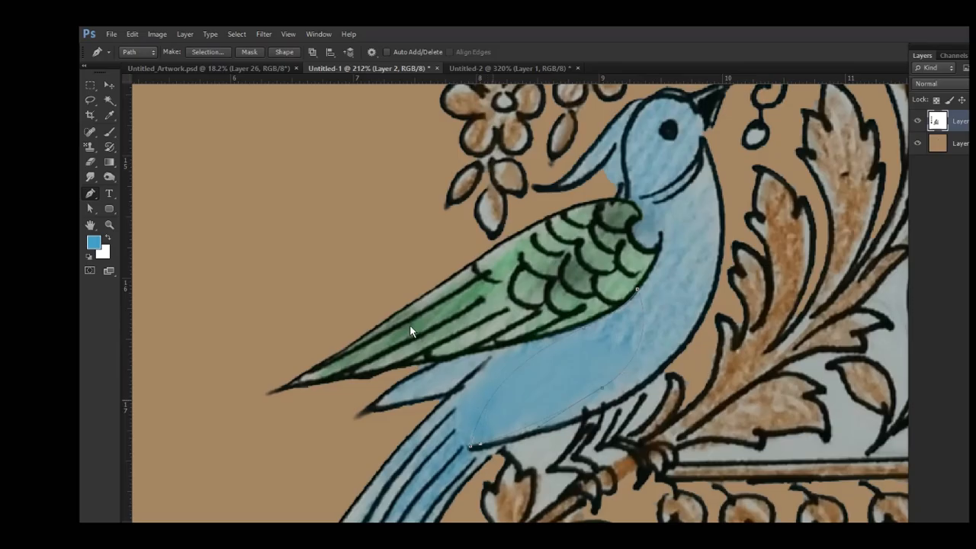
{"action": "key", "text": "ctrl+Return"}
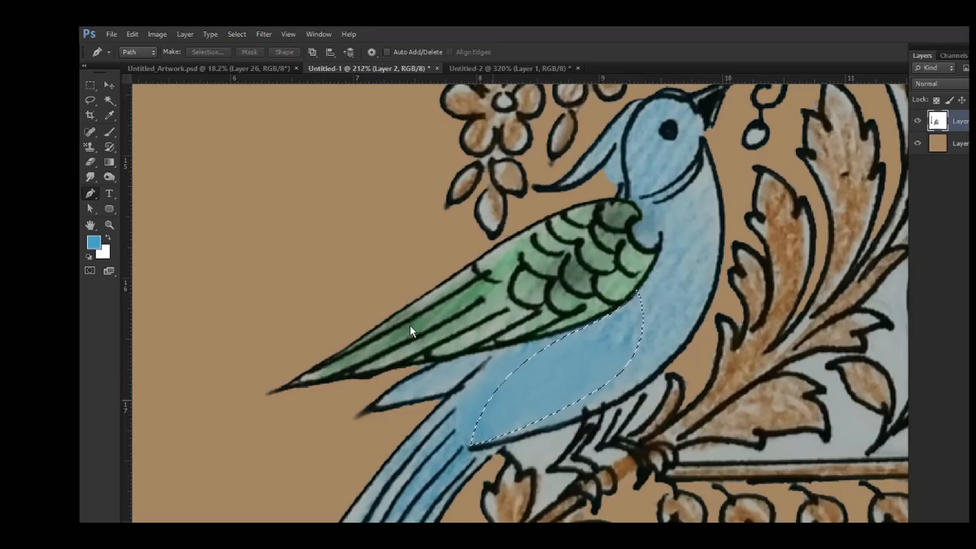
- Set the foreground colour to #4e96af and brush shading along the belly selection's edge nearest the wing, 40 px
{"action": "key", "text": "b"}
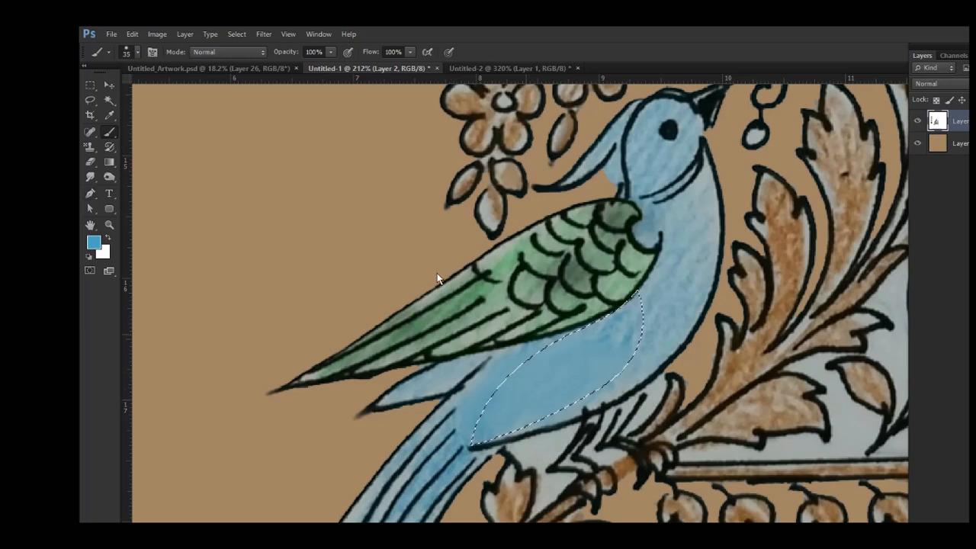
{"action": "key", "text": "i"}
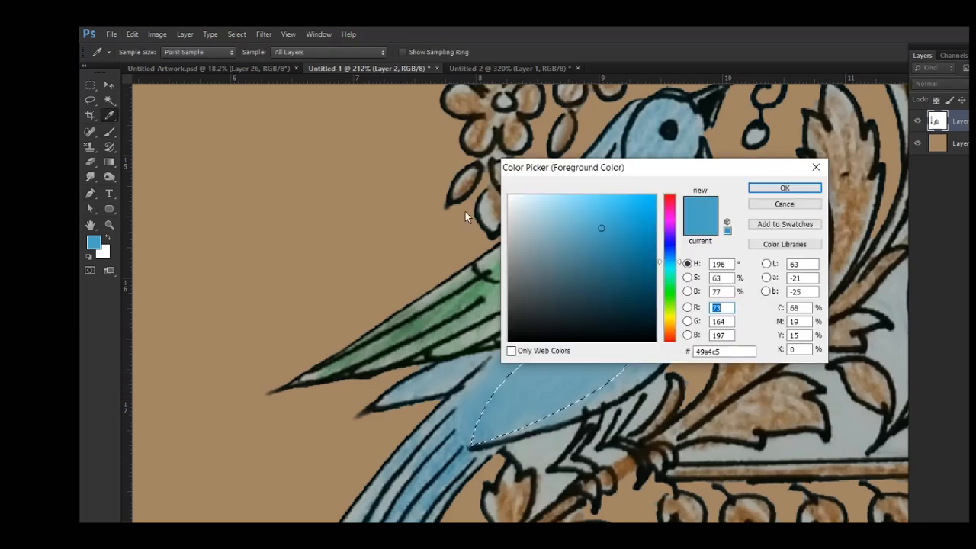
{"action": "left_click", "coordinate": [590, 239]}
{"action": "key", "text": "Return"}
{"action": "mouse_move", "coordinate": [624, 320]}
{"action": "left_mouse_down"}
{"action": "mouse_move", "coordinate": [526, 369]}
{"action": "mouse_move", "coordinate": [492, 423]}
{"action": "left_mouse_up"}
- Choose a darker blue foreground colour and brush it along the same edge of the belly selection
{"action": "left_click", "coordinate": [94, 242]}
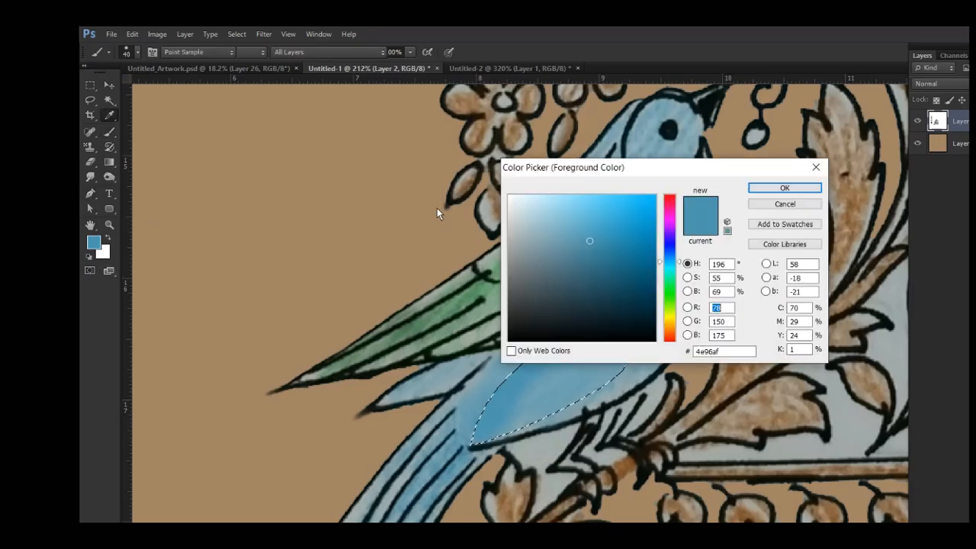
{"action": "left_click", "coordinate": [597, 266]}
{"action": "key", "text": "Return"}
{"action": "mouse_move", "coordinate": [632, 300]}
{"action": "left_mouse_down"}
{"action": "mouse_move", "coordinate": [494, 397]}
{"action": "mouse_move", "coordinate": [477, 441]}
{"action": "left_mouse_up"}
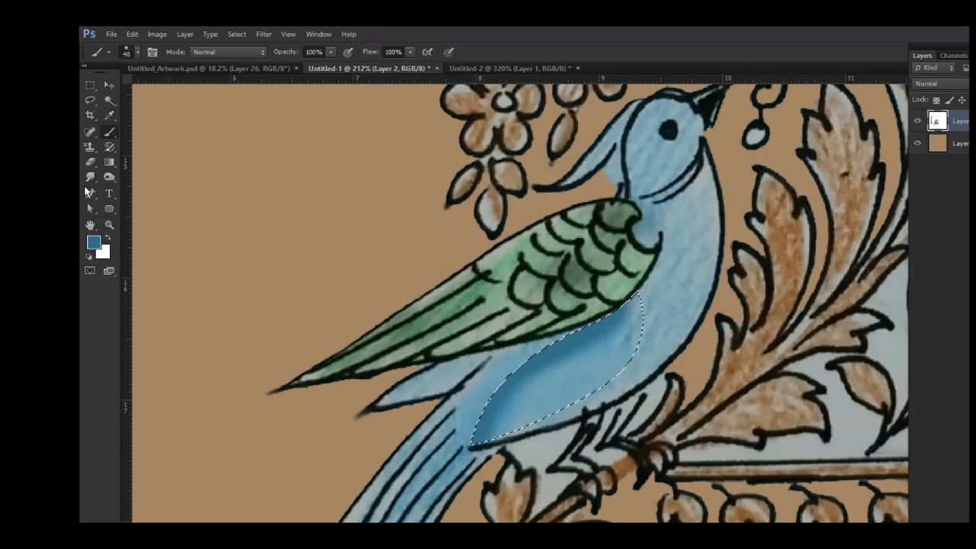
- Choose a darker greyish blue, deepen the shading along the belly selection's edge beside the wing, and deselect
{"action": "left_click", "coordinate": [94, 242]}
{"action": "key", "text": "Return"}
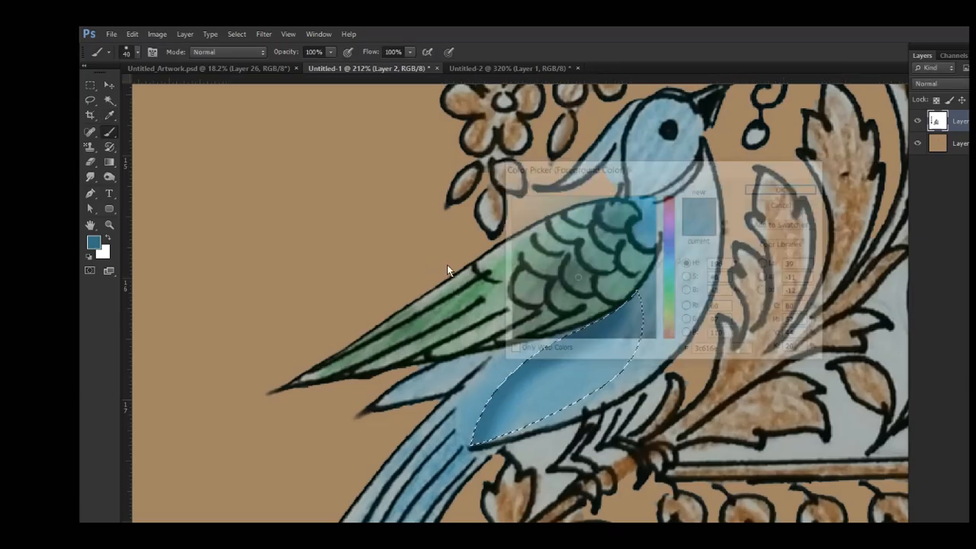
{"action": "key", "text": "ctrl+d"}
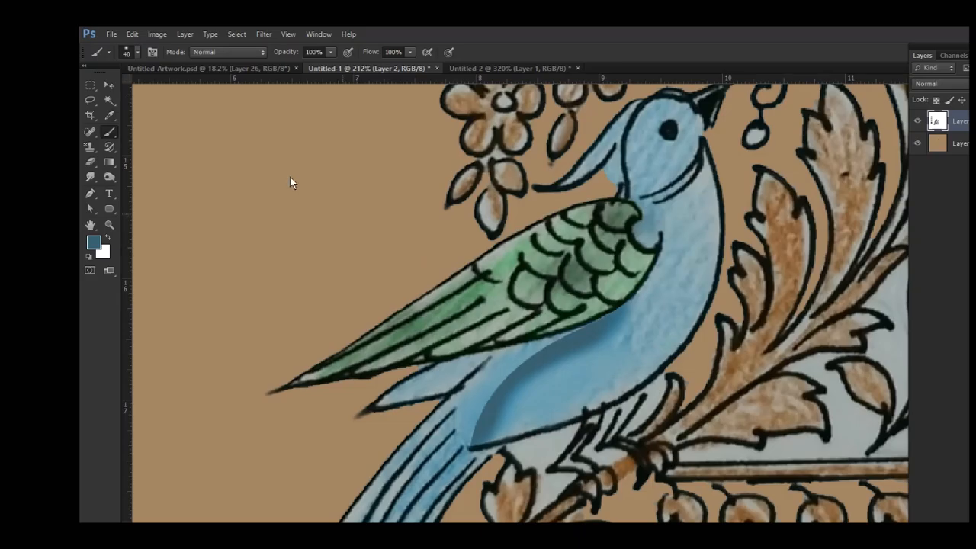
- Stroke the open practice path on the blank background beside the large bird using the Pencil with Simulate Pressure on
{"action": "key", "text": "p"}
{"action": "right_click", "coordinate": [319, 183]}
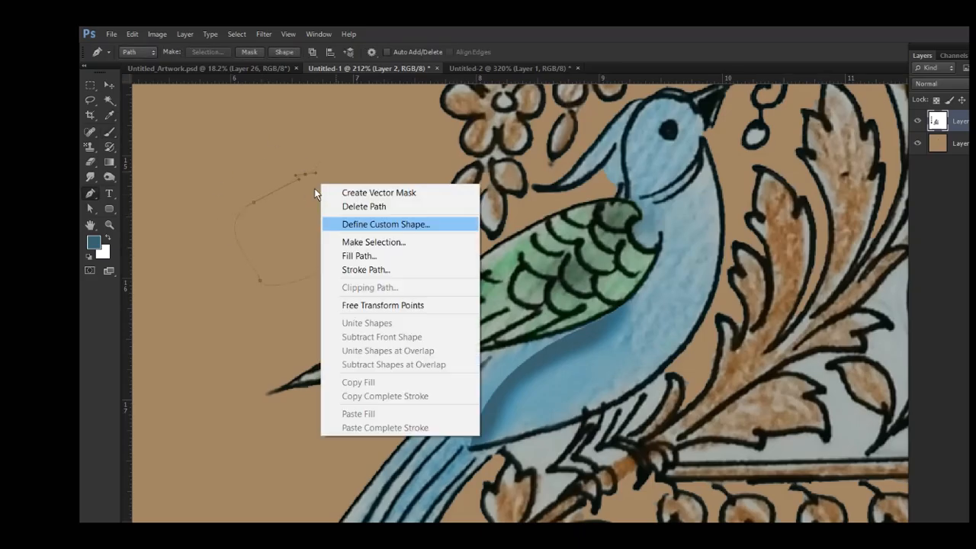
{"action": "left_click", "coordinate": [350, 268]}
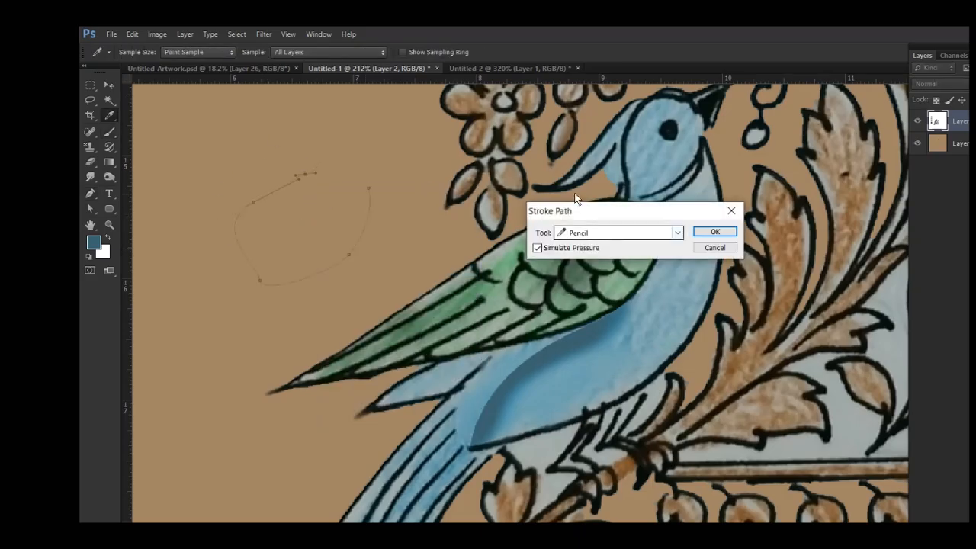
{"action": "key", "text": "Return"}
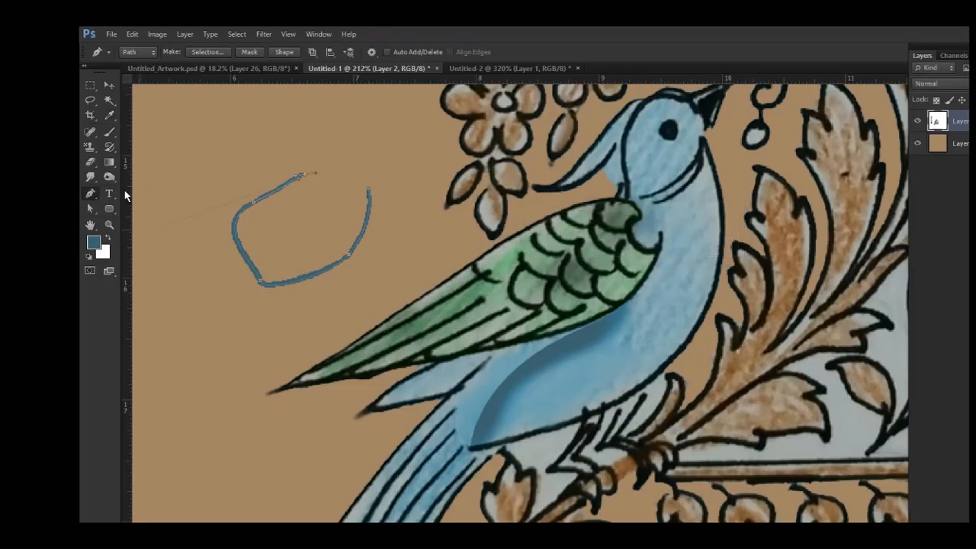
- Switch to the Pencil tool and set its size to 7 px
{"action": "left_click", "coordinate": [109, 131]}
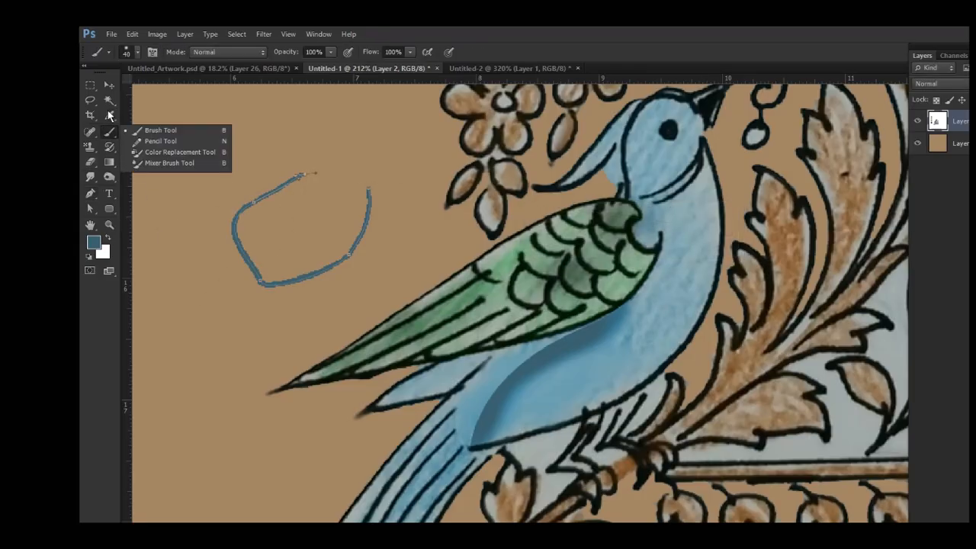
{"action": "key", "text": "n"}
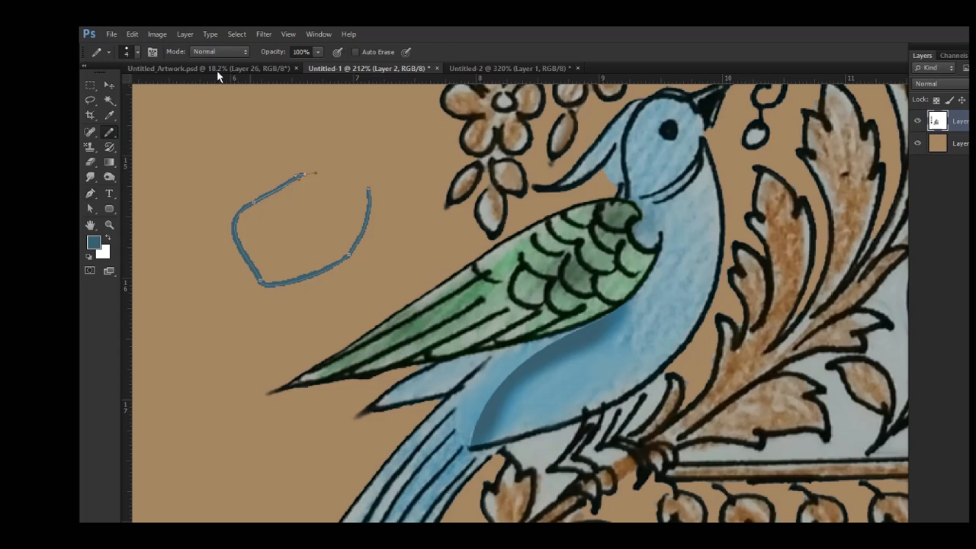
{"action": "left_click", "coordinate": [133, 51]}
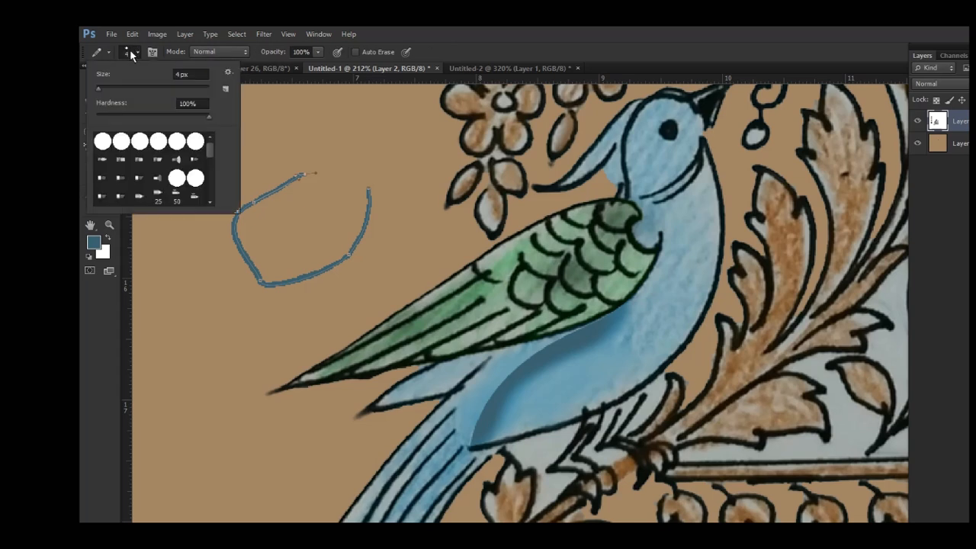
{"action": "left_click", "coordinate": [460, 27]}
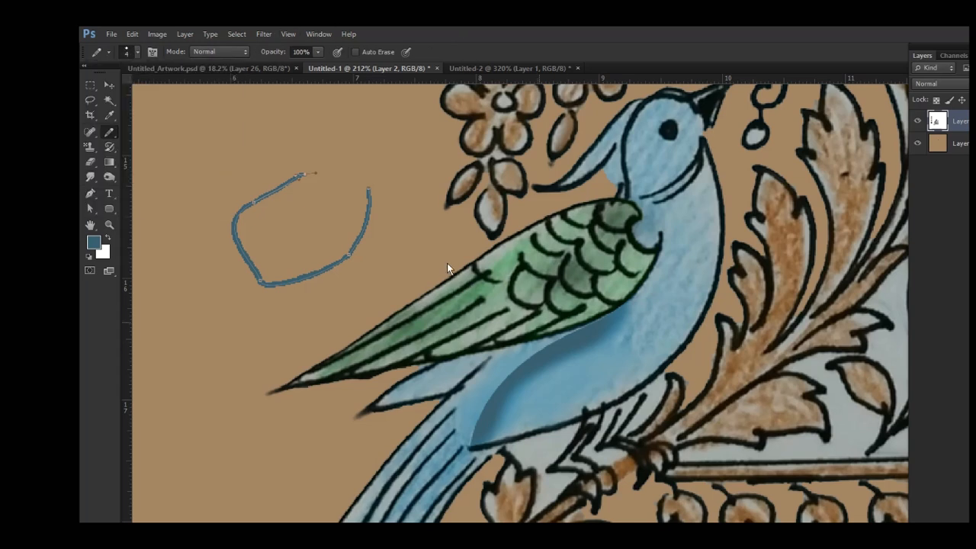
{"action": "scroll", "coordinate": [447, 263], "scroll_direction": "up", "scroll_amount": 3}
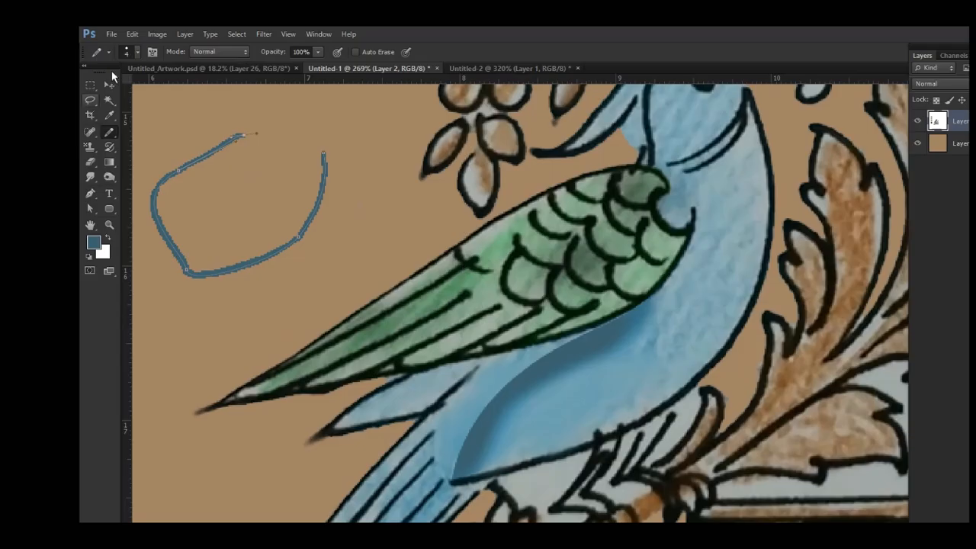
{"action": "left_click", "coordinate": [126, 49]}
{"action": "mouse_move", "coordinate": [159, 74]}
{"action": "left_mouse_down"}
{"action": "mouse_move", "coordinate": [126, 74]}
{"action": "mouse_move", "coordinate": [162, 77]}
{"action": "left_mouse_up"}
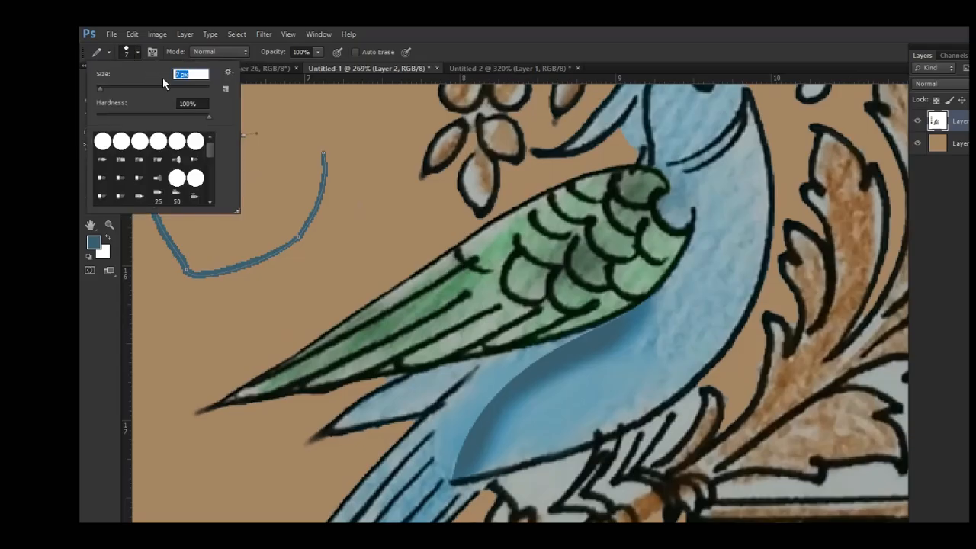
{"action": "key", "text": "Return"}
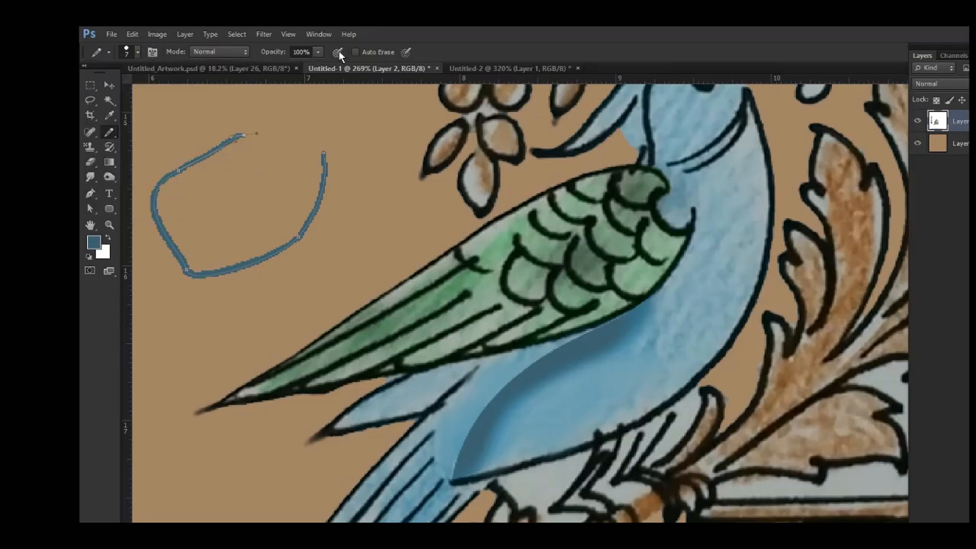
- Replace the practice stroke with a Pencil stroke with Simulate Pressure off, undo it and delete the practice path
{"action": "key", "text": "p"}
{"action": "key", "text": "ctrl+z"}
{"action": "right_click", "coordinate": [281, 194]}
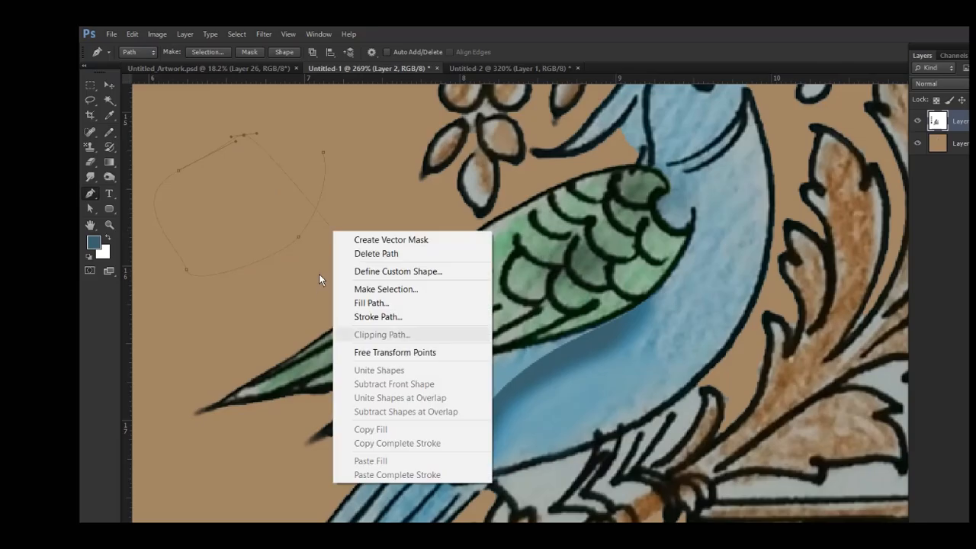
{"action": "left_click", "coordinate": [377, 317]}
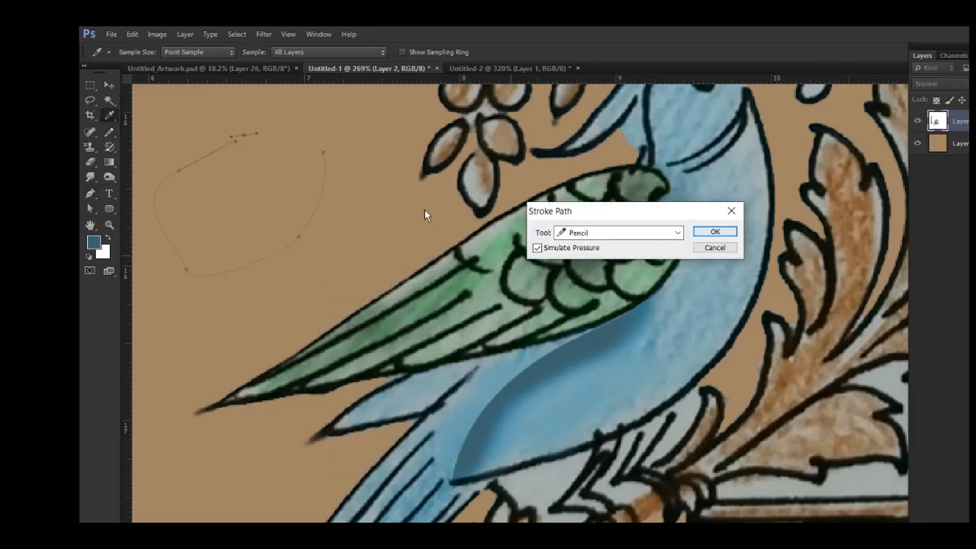
{"action": "left_click", "coordinate": [536, 248]}
{"action": "key", "text": "Return"}
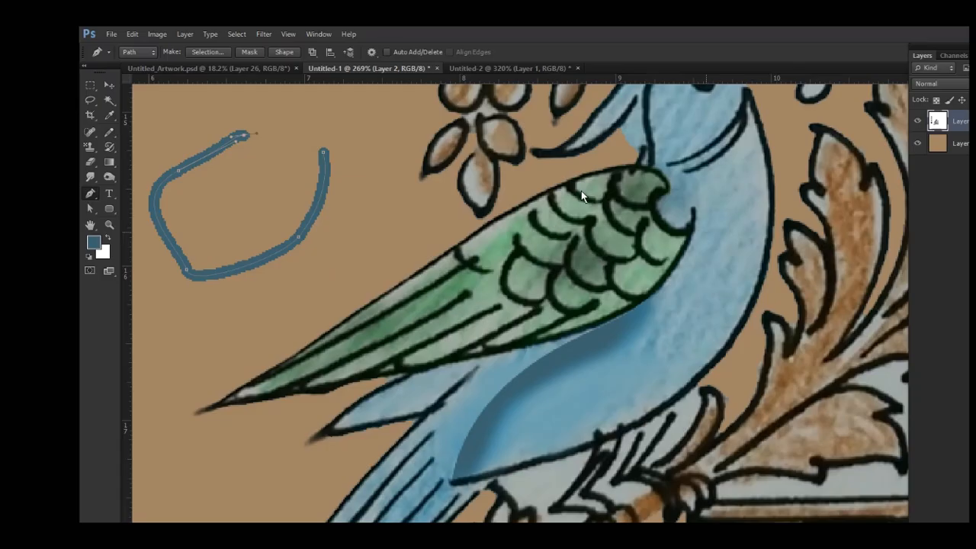
{"action": "key", "text": "ctrl+z"}
{"action": "key", "text": "Delete"}
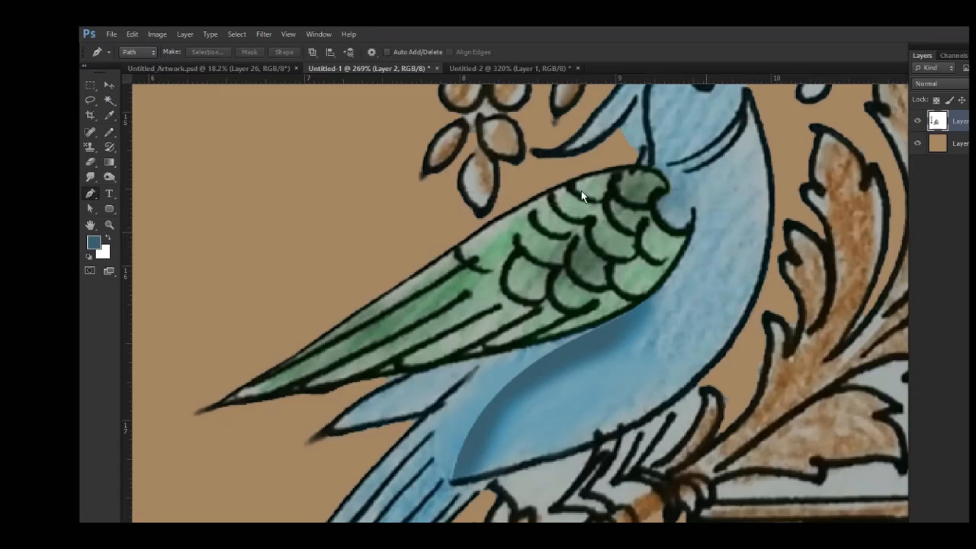
- Start a curved Pen path on the three-pointed flower's outline, running from its base over the first two tips to the second notch
{"action": "left_click_drag", "start_coordinate": [556, 302], "coordinate": [474, 446]}
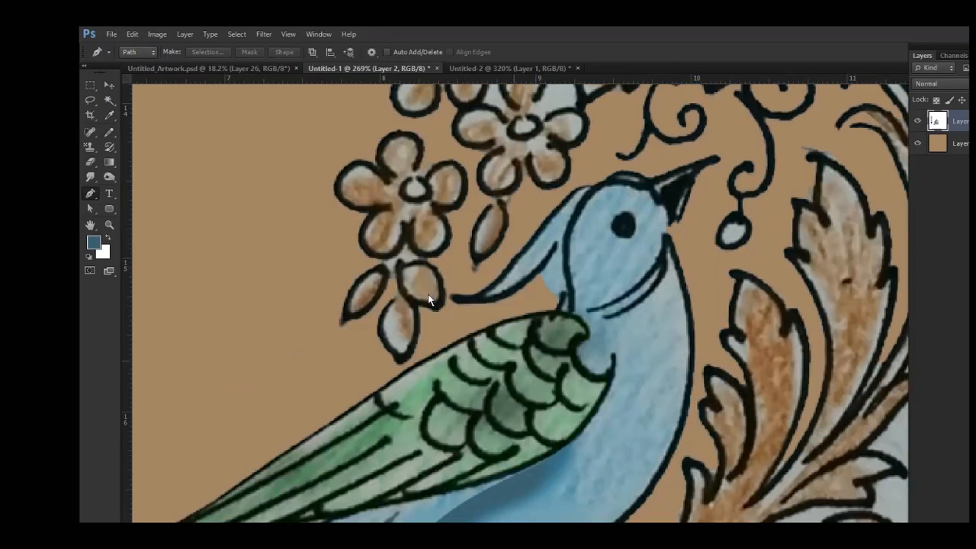
{"action": "scroll", "coordinate": [431, 298], "scroll_direction": "up", "scroll_amount": 5}
{"action": "scroll", "coordinate": [444, 279], "scroll_direction": "down", "scroll_amount": 6}
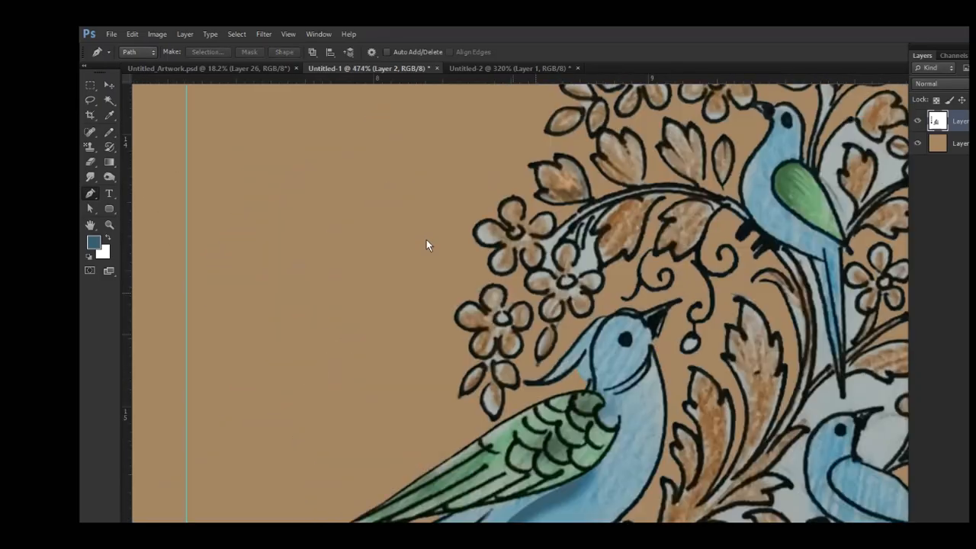
{"action": "scroll", "coordinate": [465, 233], "scroll_direction": "up", "scroll_amount": 3}
{"action": "scroll", "coordinate": [465, 233], "scroll_direction": "right", "scroll_amount": 2}
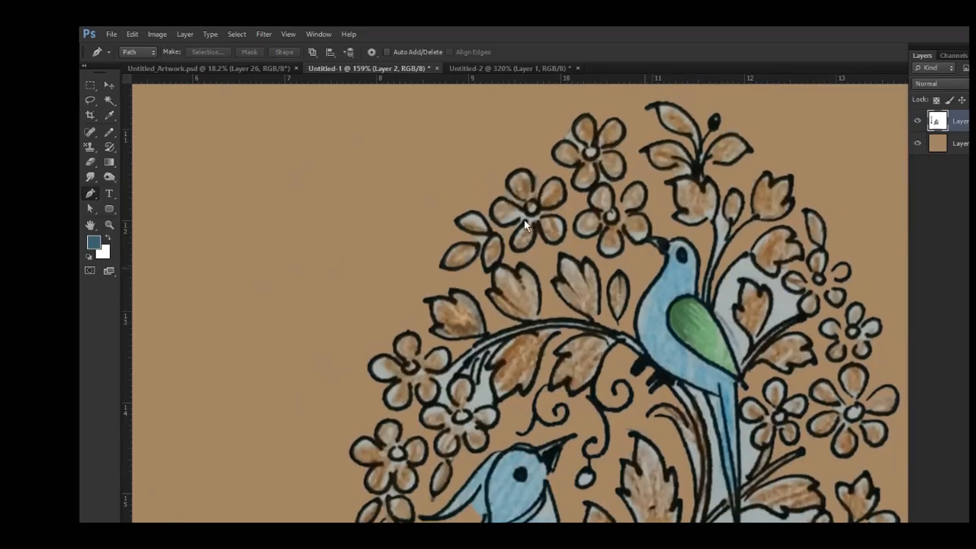
{"action": "scroll", "coordinate": [520, 243], "scroll_direction": "up", "scroll_amount": 12}
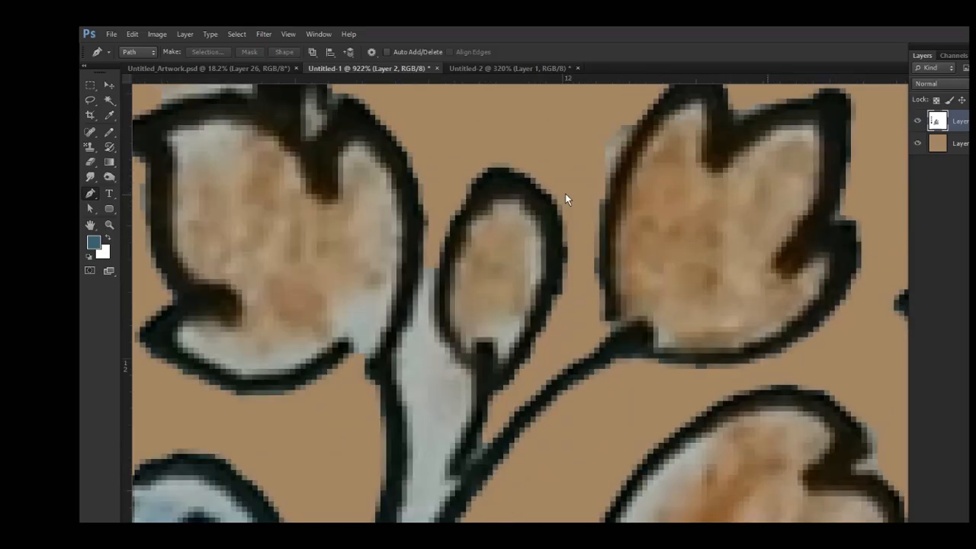
{"action": "scroll", "coordinate": [379, 309], "scroll_direction": "down", "scroll_amount": 2}
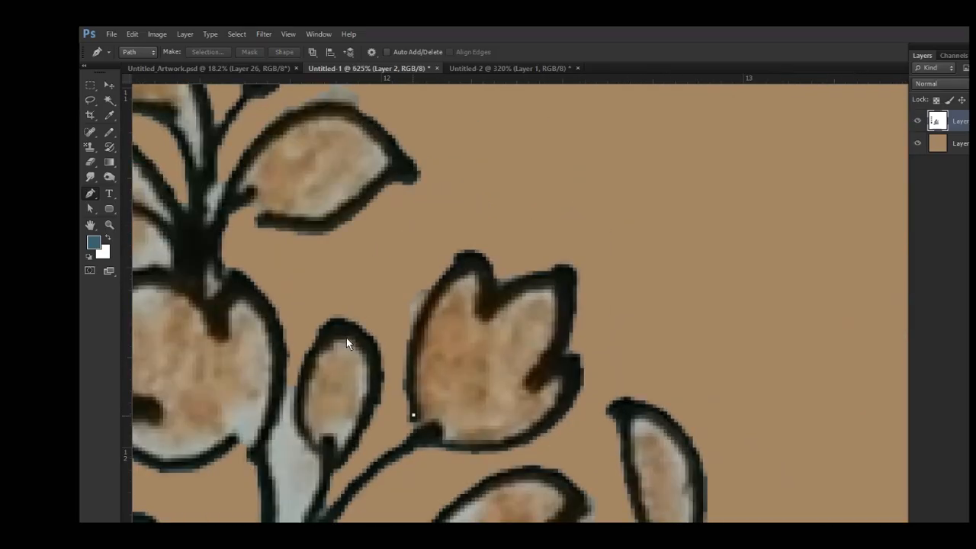
{"action": "left_click_drag", "start_coordinate": [471, 260], "coordinate": [551, 213]}
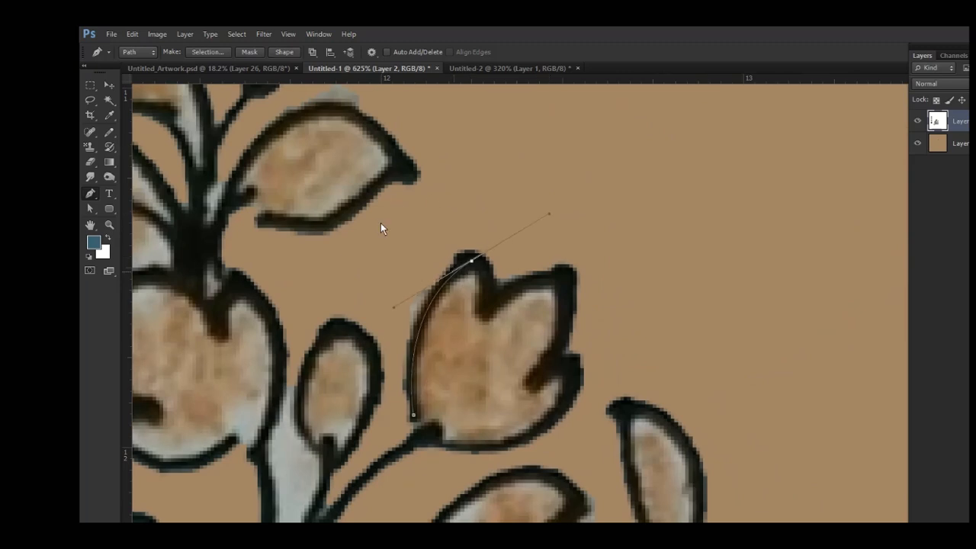
{"action": "left_click", "coordinate": [471, 261], "text": "alt"}
{"action": "left_click_drag", "start_coordinate": [482, 314], "coordinate": [468, 351]}
{"action": "mouse_move", "coordinate": [466, 229]}
{"action": "left_mouse_down"}
{"action": "mouse_move", "coordinate": [504, 232]}
{"action": "mouse_move", "coordinate": [475, 228]}
{"action": "left_mouse_up"}
{"action": "left_click", "coordinate": [565, 279], "text": "alt"}
{"action": "left_click_drag", "start_coordinate": [529, 383], "coordinate": [485, 418]}
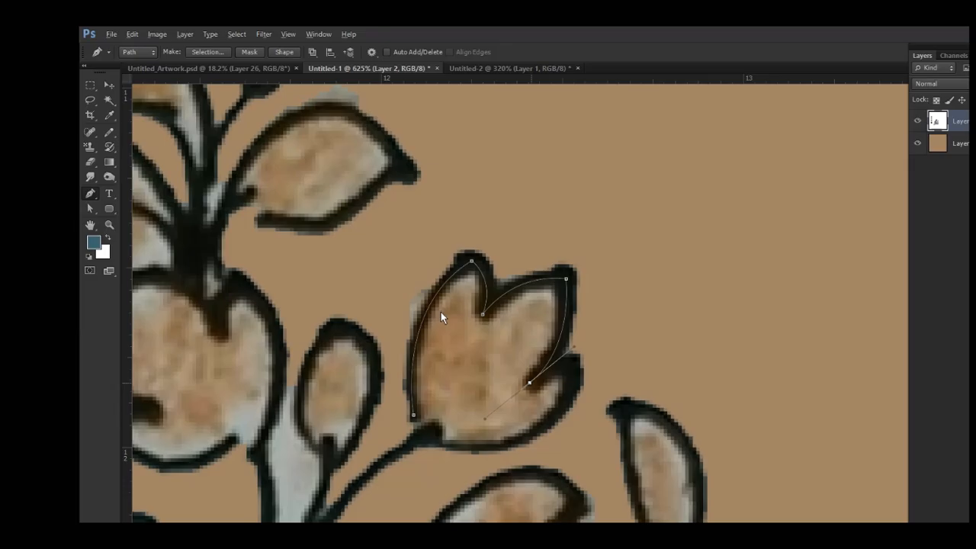
- Continue the flower path around the third tip and along the lower edge to the stem, and end it as an open path
{"action": "left_click", "coordinate": [529, 382], "text": "alt"}
{"action": "left_click_drag", "start_coordinate": [572, 365], "coordinate": [594, 366]}
{"action": "left_click_drag", "start_coordinate": [494, 305], "coordinate": [488, 311]}
{"action": "left_click", "coordinate": [573, 364], "text": "alt"}
{"action": "left_click_drag", "start_coordinate": [427, 436], "coordinate": [281, 394]}
{"action": "left_click", "coordinate": [311, 241], "text": "ctrl"}
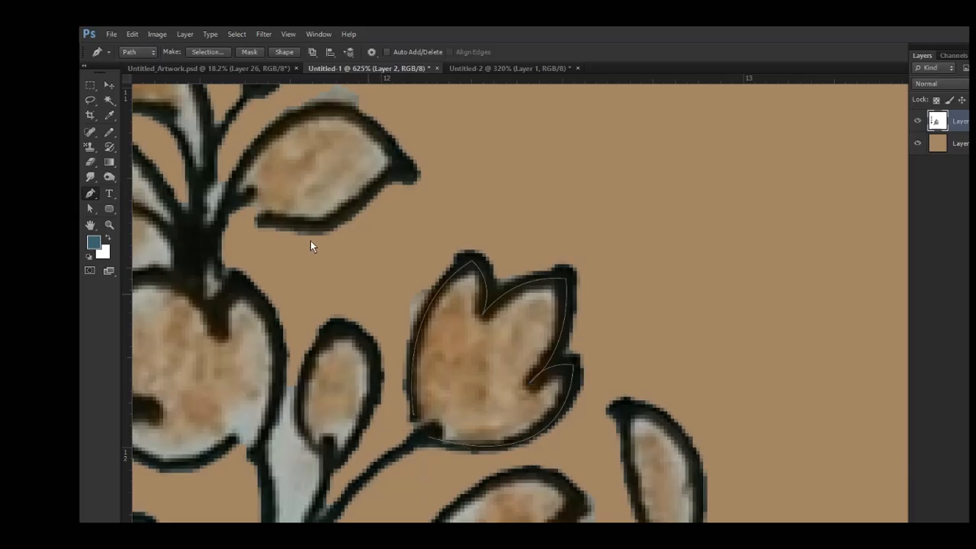
- Set the Shape Dynamics size control of the 4 px Pencil to Off
{"action": "left_click", "coordinate": [109, 131]}
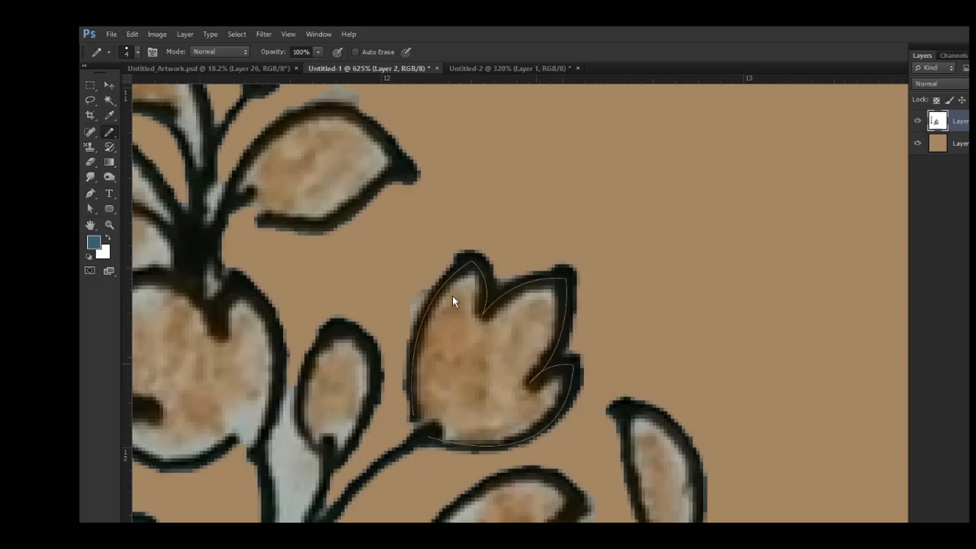
{"action": "key", "text": "p"}
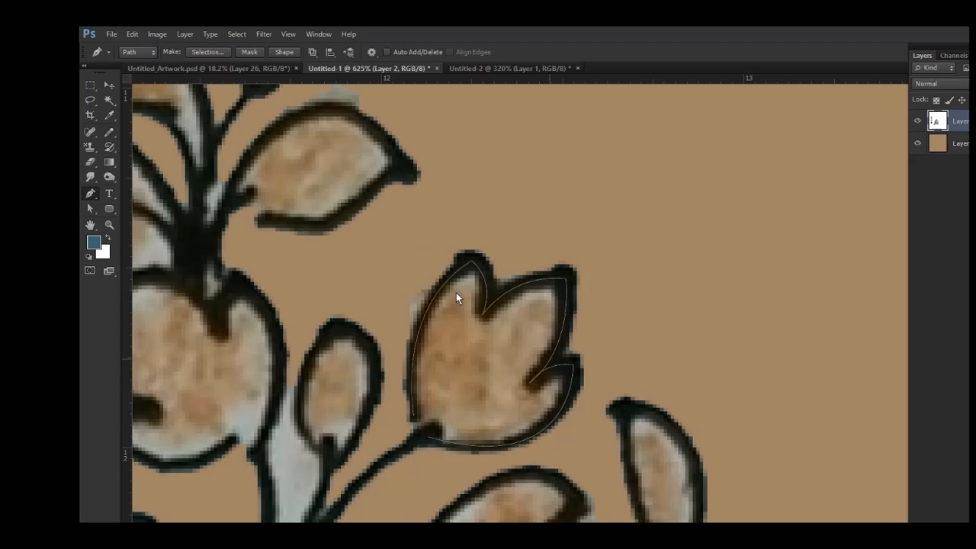
{"action": "key", "text": "b"}
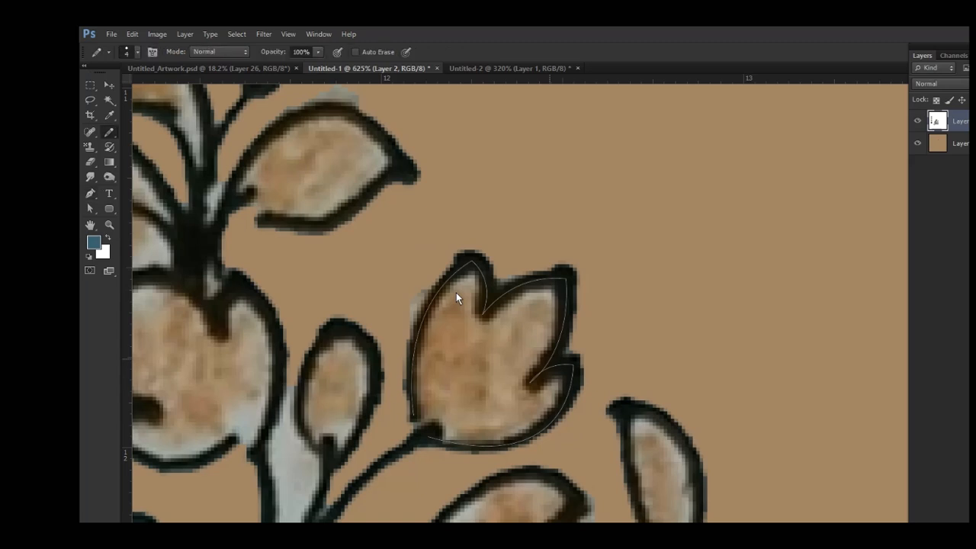
{"action": "key", "text": "F5"}
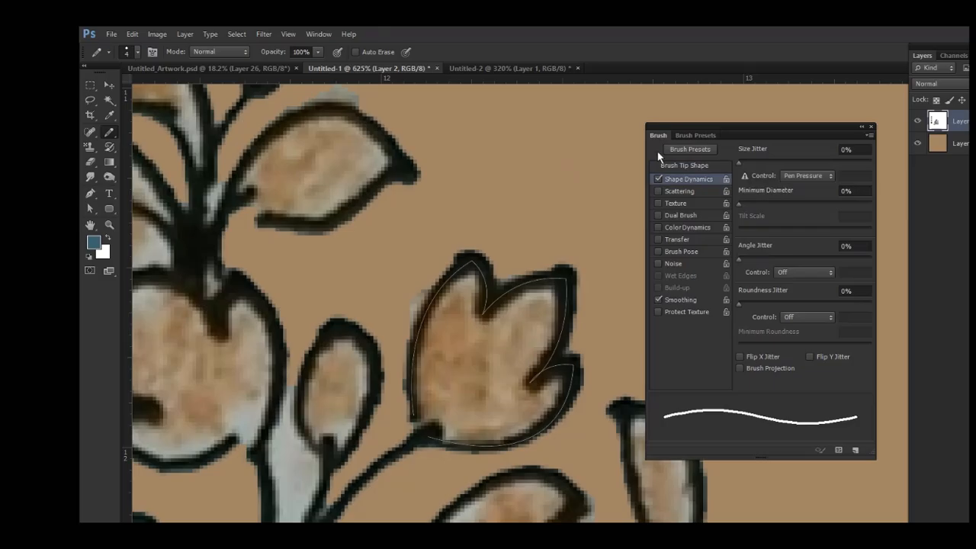
{"action": "left_click", "coordinate": [806, 176]}
{"action": "left_click", "coordinate": [794, 187]}
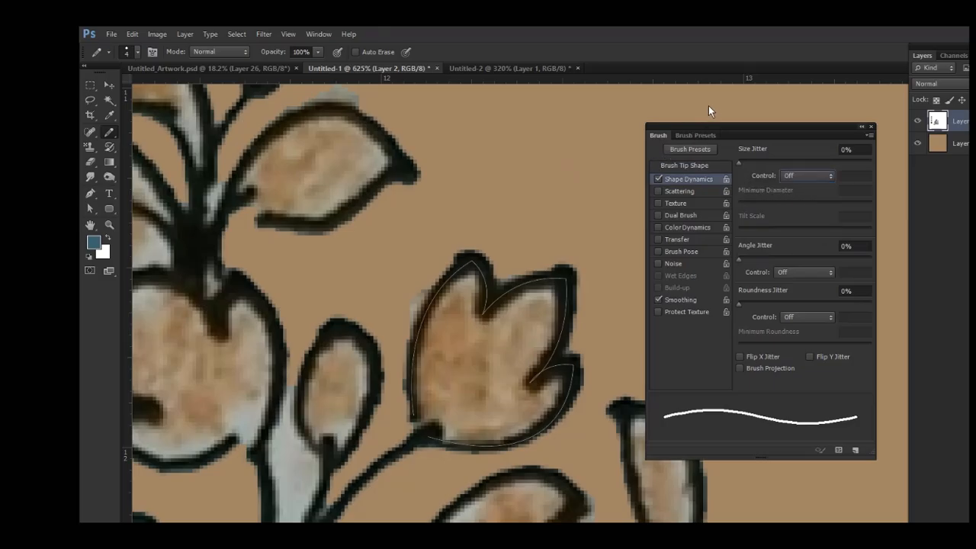
{"action": "key", "text": "F5"}
- Stroke the three-pointed flower's path with the Pencil in the blue foreground colour and undo the stroke
{"action": "key", "text": "p"}
{"action": "right_click", "coordinate": [548, 191]}
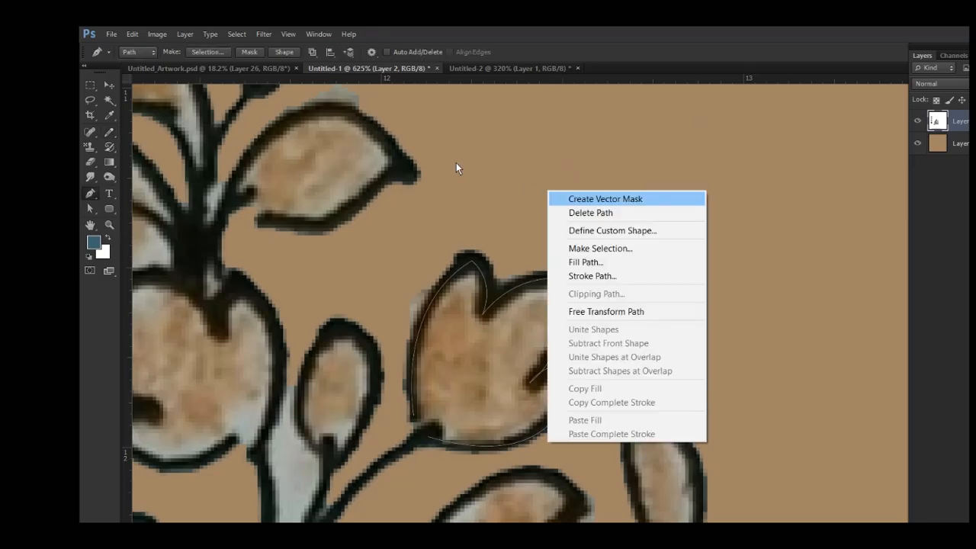
{"action": "left_click", "coordinate": [591, 276]}
{"action": "left_click", "coordinate": [707, 231]}
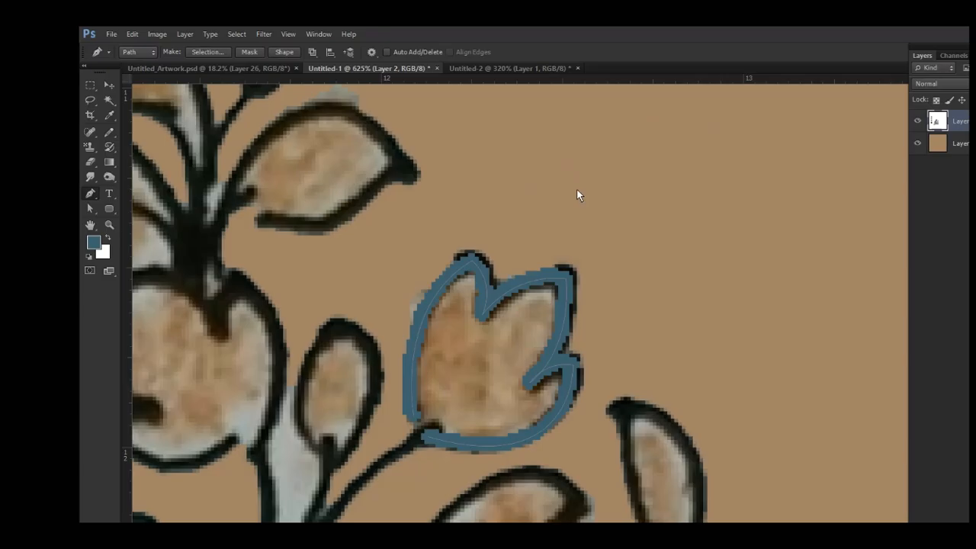
{"action": "key", "text": "ctrl+z"}
- Stroke the flower path again with the Pencil and Simulate Pressure on, and undo it
{"action": "right_click", "coordinate": [620, 175]}
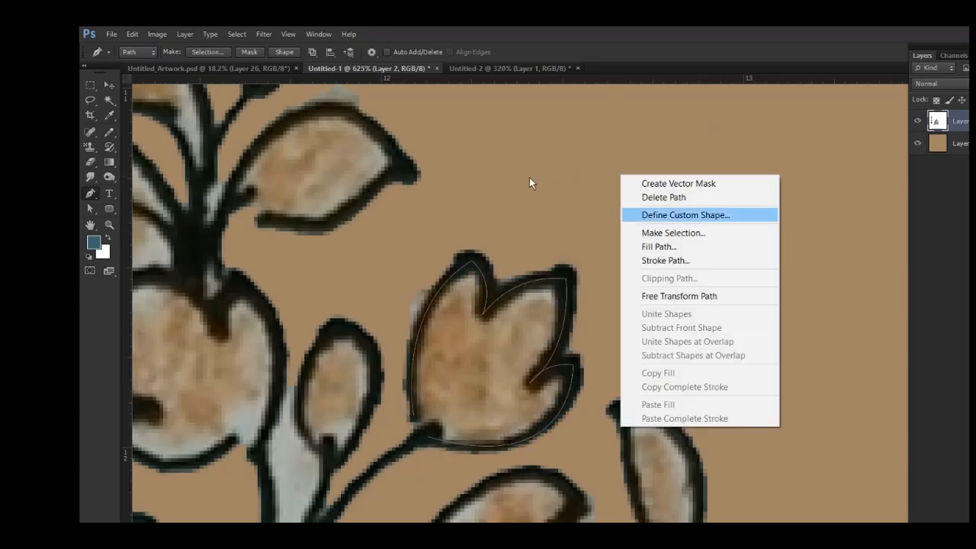
{"action": "left_click", "coordinate": [665, 260]}
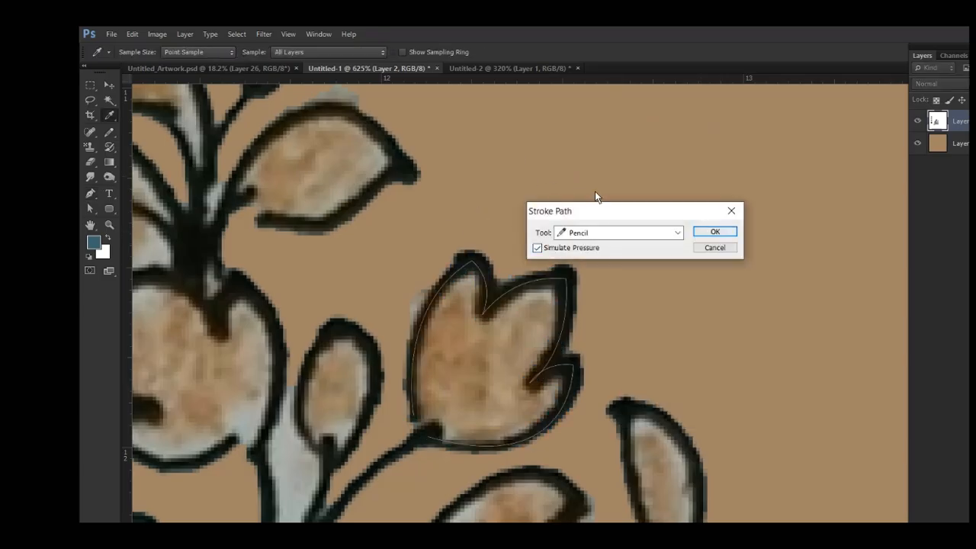
{"action": "key", "text": "Return"}
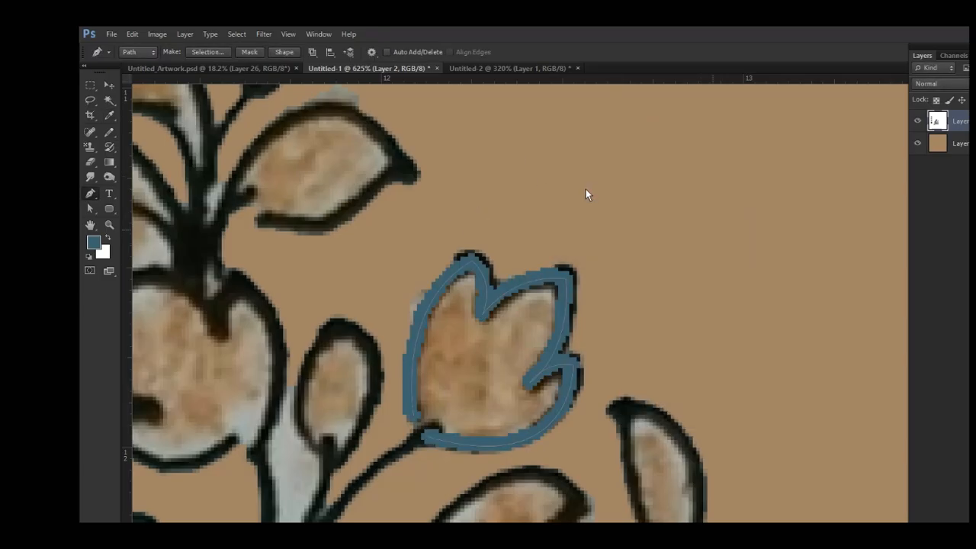
{"action": "key", "text": "ctrl+z"}
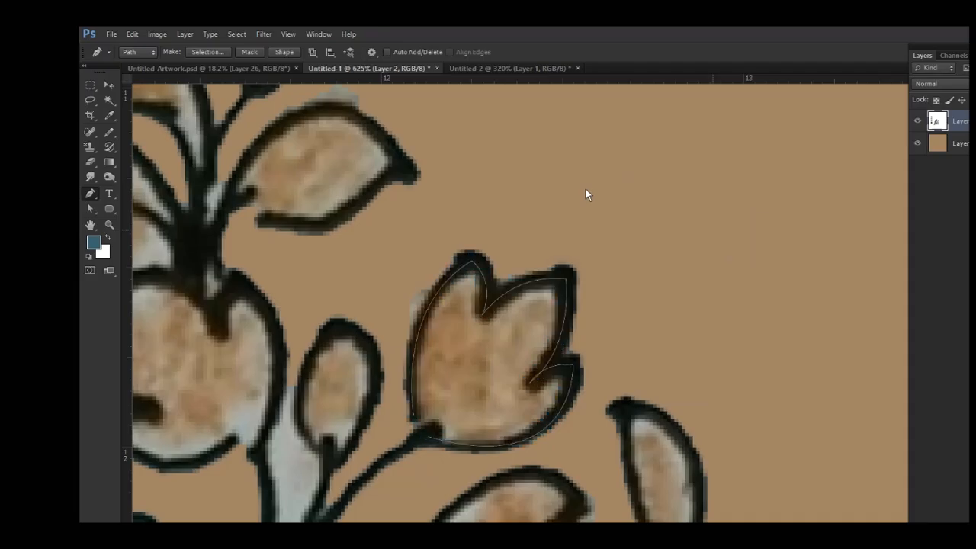
- Set the Shape Dynamics size control of the 4 px Pencil to Pen Pressure
{"action": "key", "text": "b"}
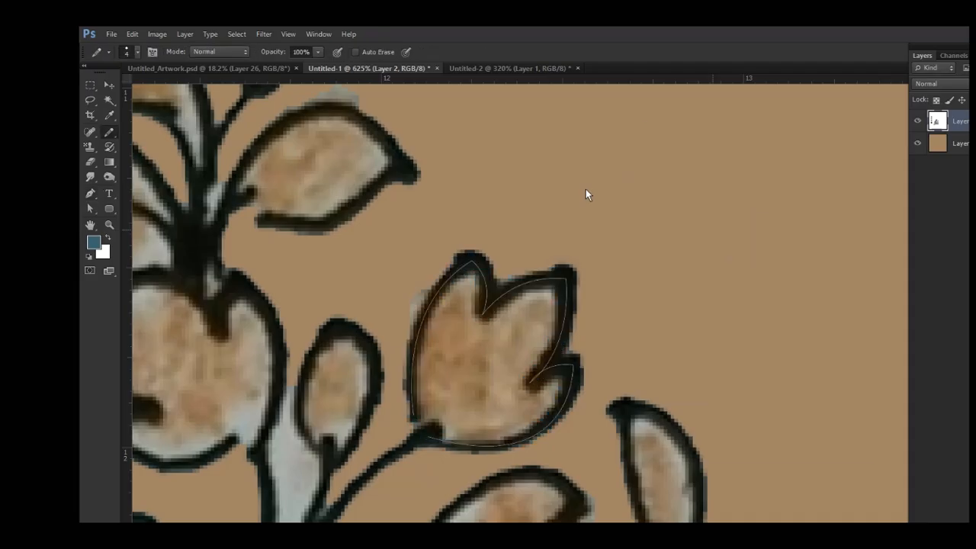
{"action": "key", "text": "F5"}
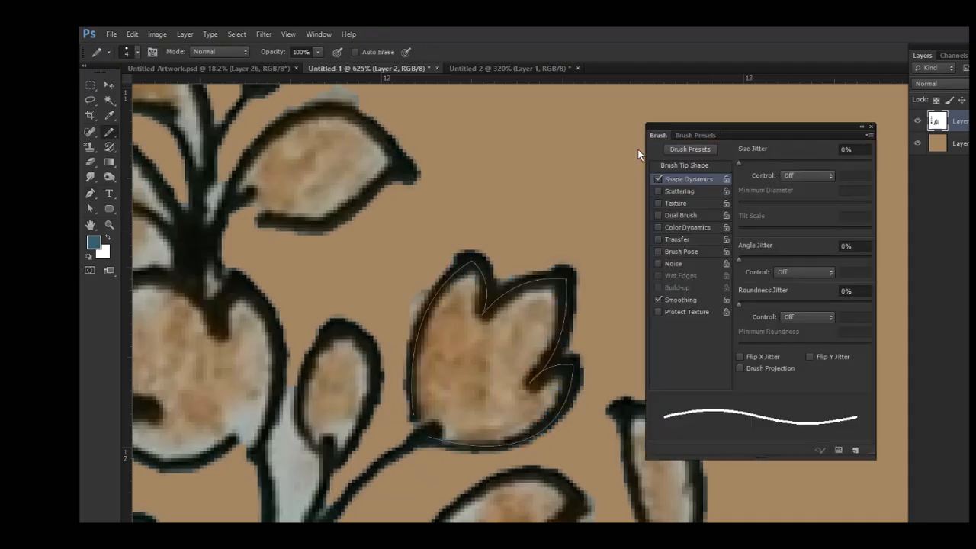
{"action": "left_click", "coordinate": [805, 177]}
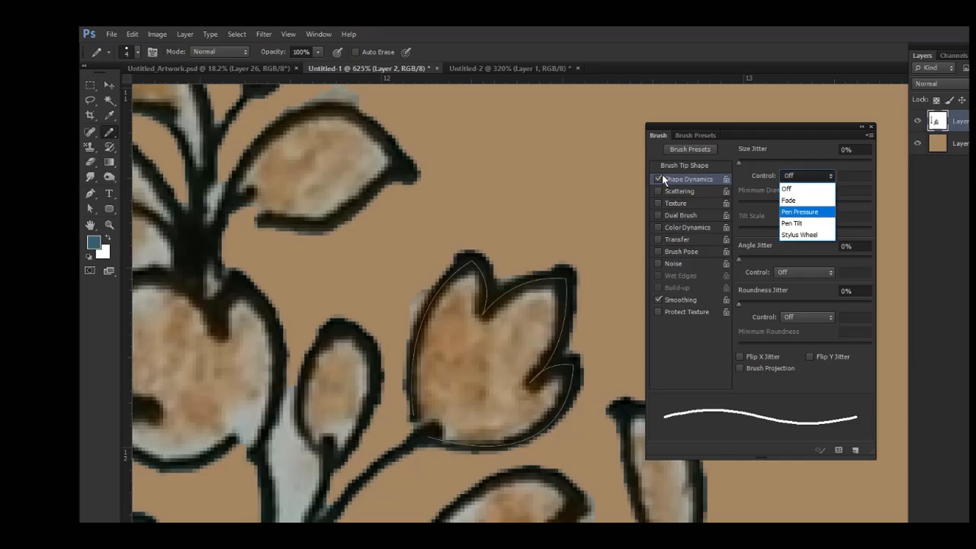
{"action": "key", "text": "Return"}
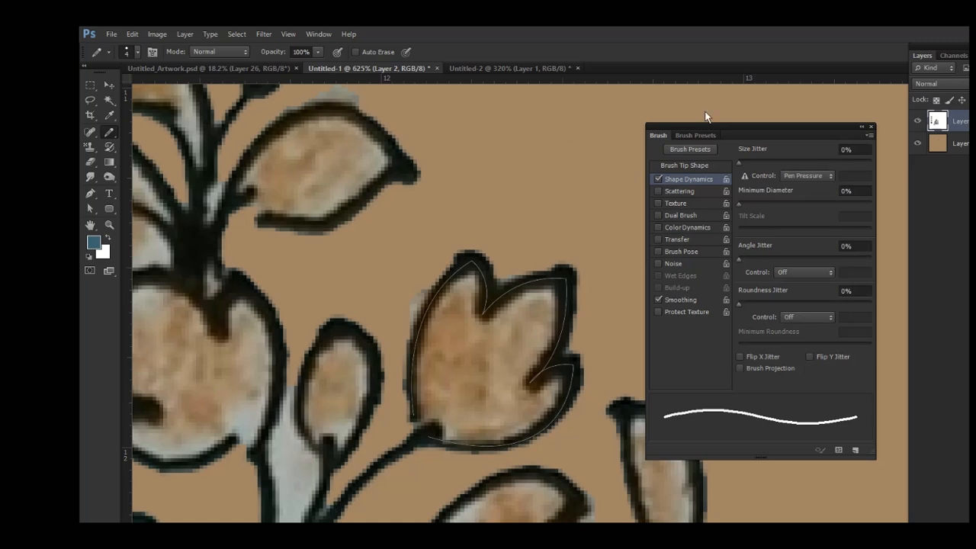
{"action": "key", "text": "F5"}
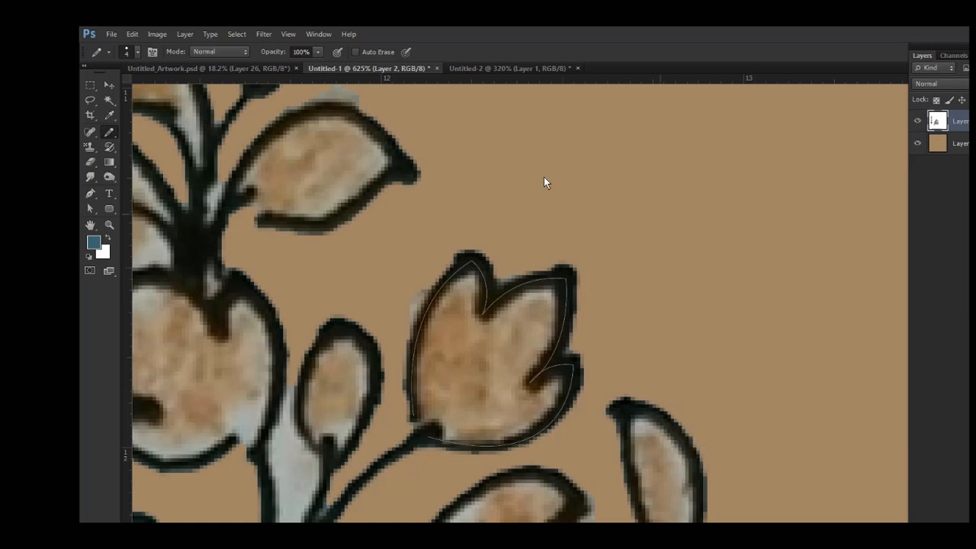
- Stroke the three-pointed flower's path with the Pencil under Pen Pressure size control twice, undoing each stroke
{"action": "key", "text": "p"}
{"action": "right_click", "coordinate": [660, 214]}
{"action": "left_click", "coordinate": [691, 300]}
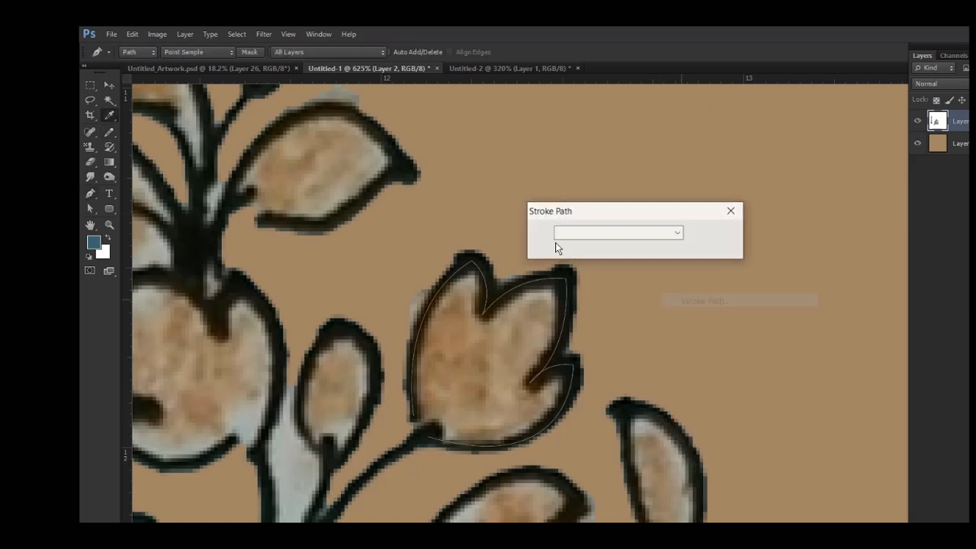
{"action": "key", "text": "Return"}
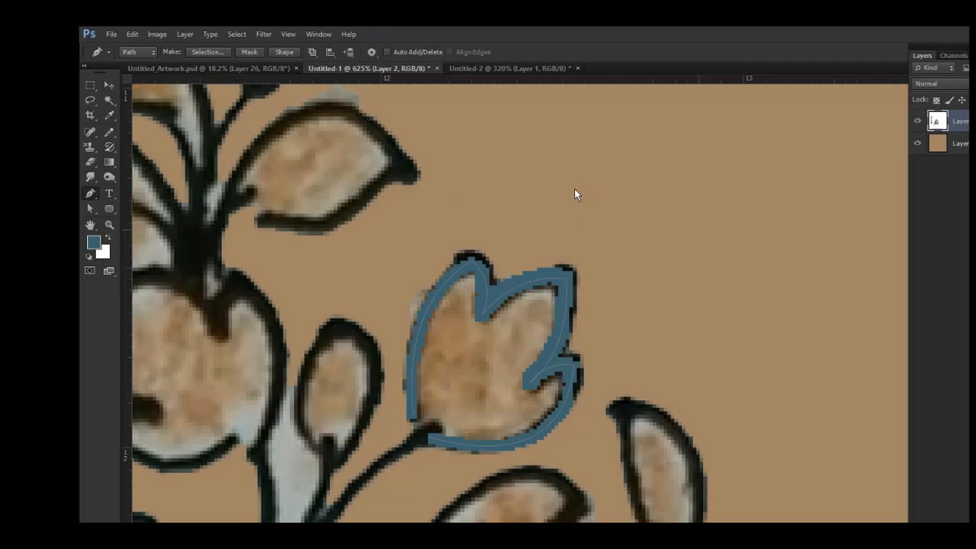
{"action": "key", "text": "ctrl+z"}
{"action": "right_click", "coordinate": [647, 176]}
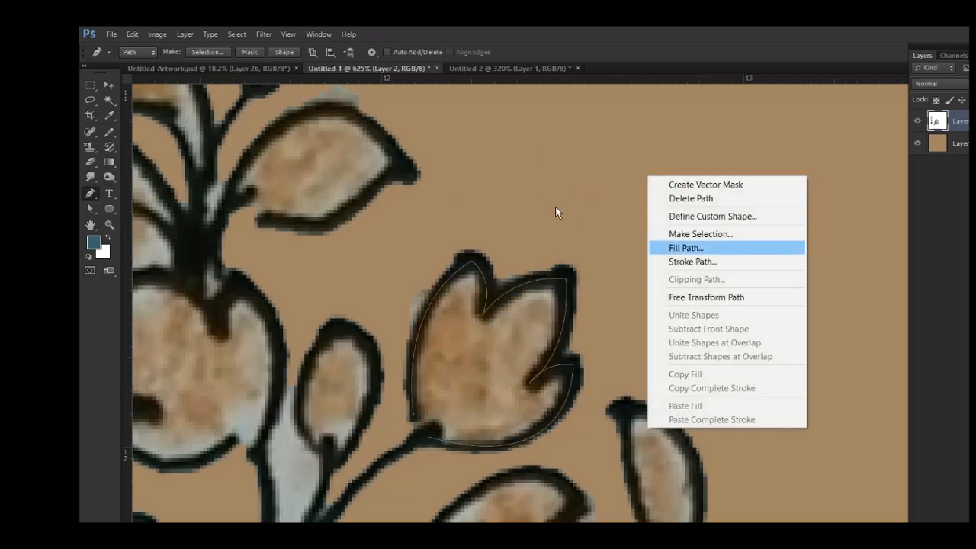
{"action": "left_click", "coordinate": [691, 261]}
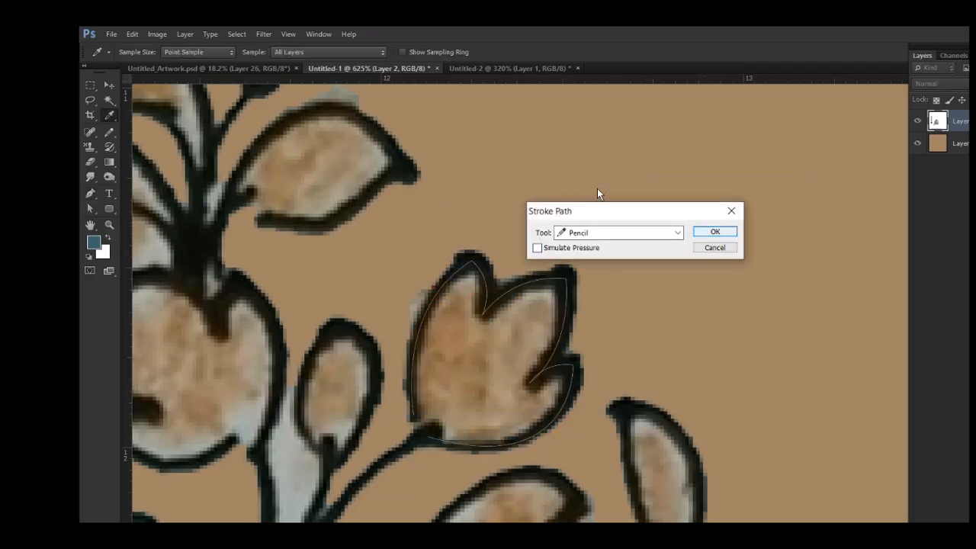
{"action": "key", "text": "Return"}
{"action": "key", "text": "ctrl+z"}
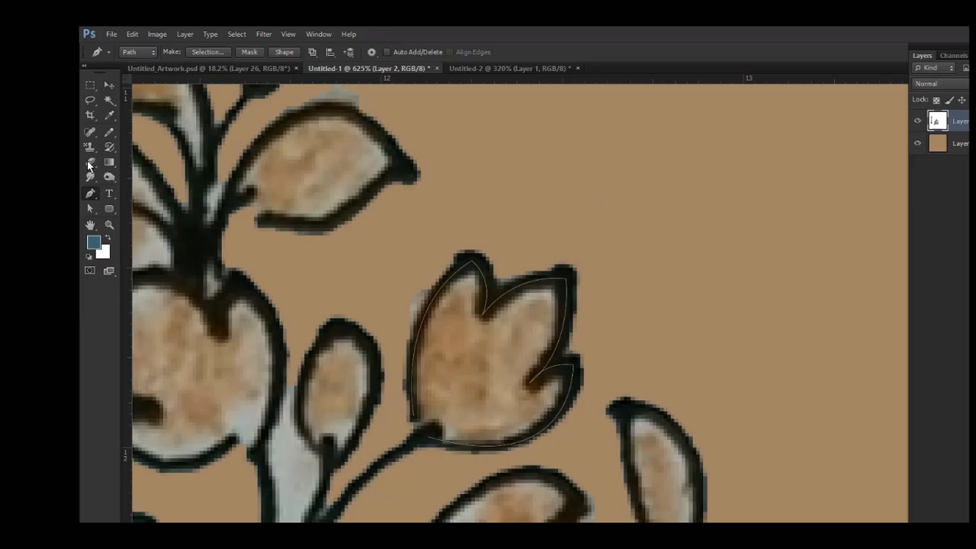
- Set the foreground colour to the bright blue #25a6d4
{"action": "key", "text": "Delete"}
{"action": "key", "text": "ctrl+z"}
{"action": "key", "text": "m"}
{"action": "key", "text": "p"}
{"action": "left_click", "coordinate": [94, 243]}
{"action": "left_click", "coordinate": [629, 219]}
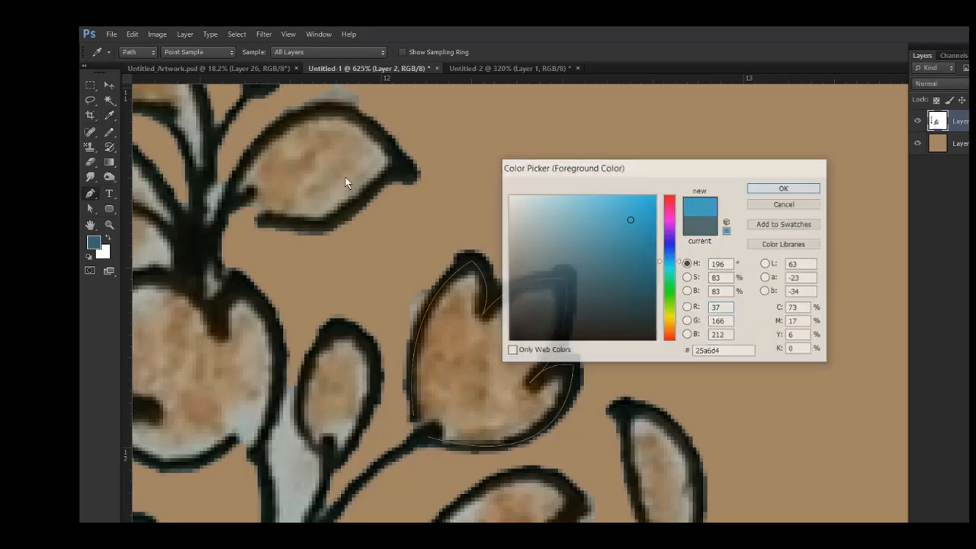
{"action": "key", "text": "Return"}
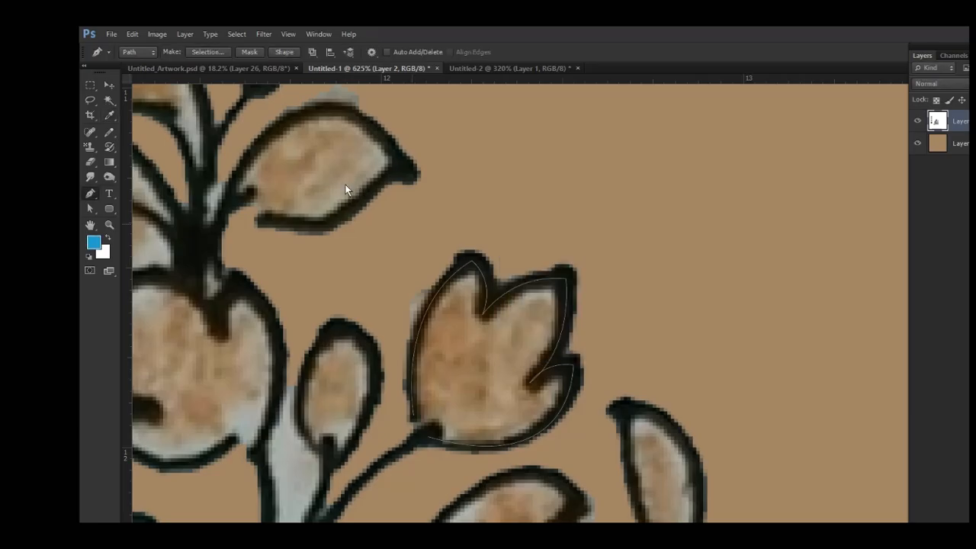
- Set the 4 px Pencil's tip spacing to 333% and paint a curved dotted test stroke between the upper leaf and the flower
{"action": "key", "text": "b"}
{"action": "key", "text": "F5"}
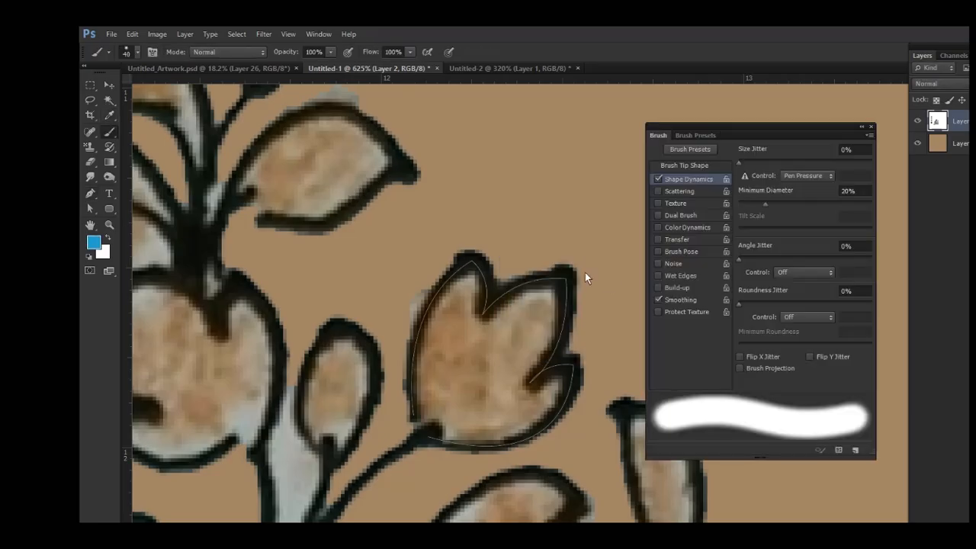
{"action": "key", "text": "shift+b"}
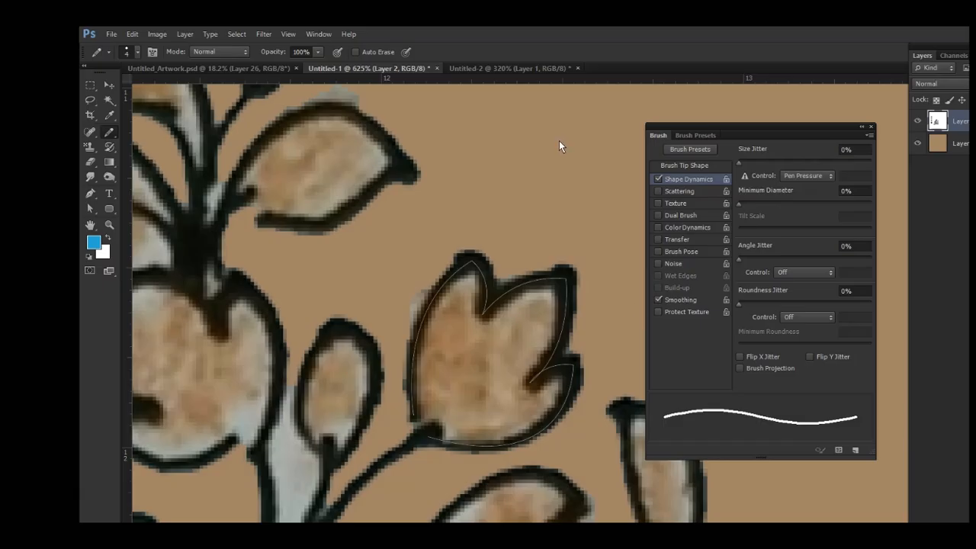
{"action": "left_click", "coordinate": [683, 166]}
{"action": "left_click_drag", "start_coordinate": [740, 354], "coordinate": [847, 354]}
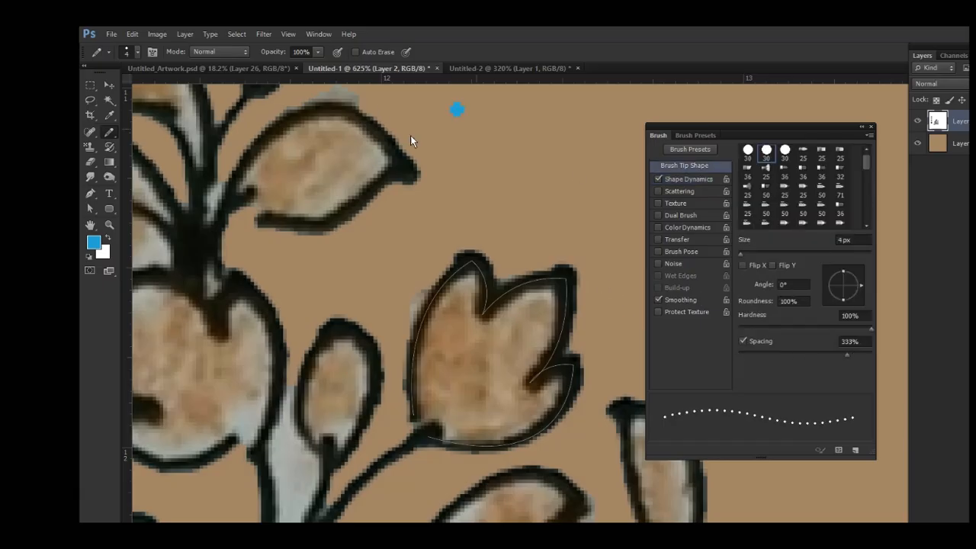
{"action": "mouse_move", "coordinate": [457, 109]}
{"action": "left_mouse_down"}
{"action": "mouse_move", "coordinate": [337, 282]}
{"action": "mouse_move", "coordinate": [326, 239]}
{"action": "left_mouse_up"}
- Set the Pencil's tip spacing to 1% for a continuous line
{"action": "left_click_drag", "start_coordinate": [846, 354], "coordinate": [739, 354]}
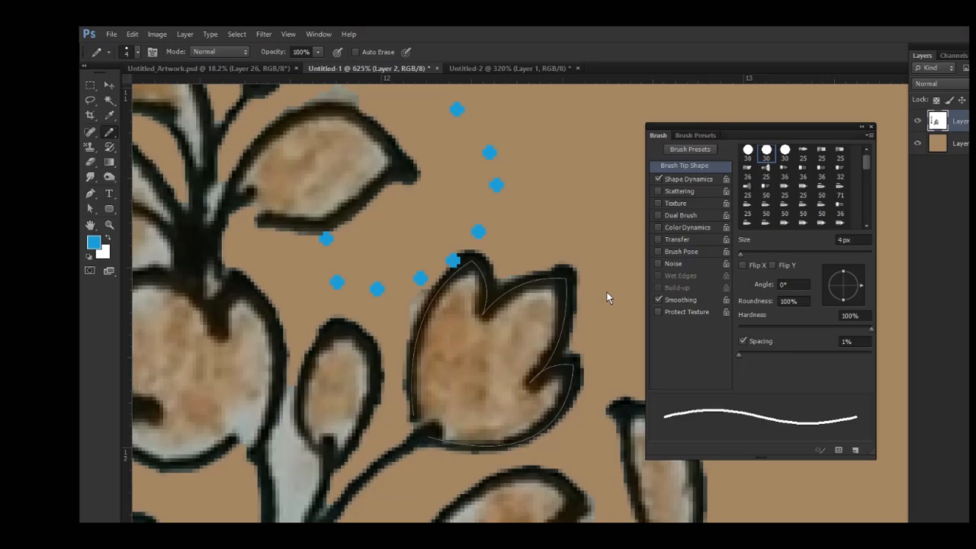
{"action": "mouse_move", "coordinate": [738, 354]}
{"action": "left_mouse_down"}
{"action": "mouse_move", "coordinate": [772, 354]}
{"action": "mouse_move", "coordinate": [738, 354]}
{"action": "left_mouse_up"}
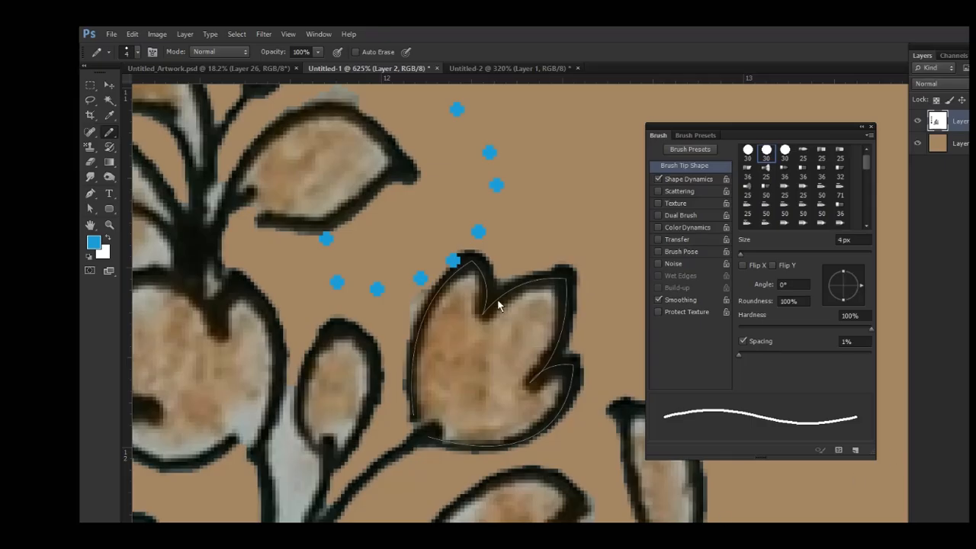
- Paint blue Pencil test strokes above the three-pointed flower at 193% and 1% tip spacing, then undo all the test strokes
{"action": "left_click_drag", "start_coordinate": [738, 355], "coordinate": [836, 354]}
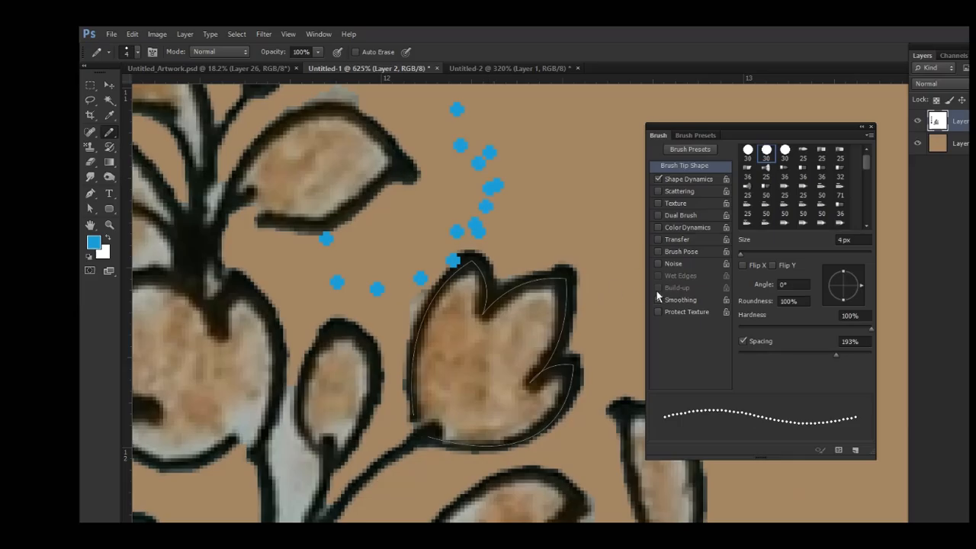
{"action": "left_click_drag", "start_coordinate": [656, 292], "coordinate": [578, 285]}
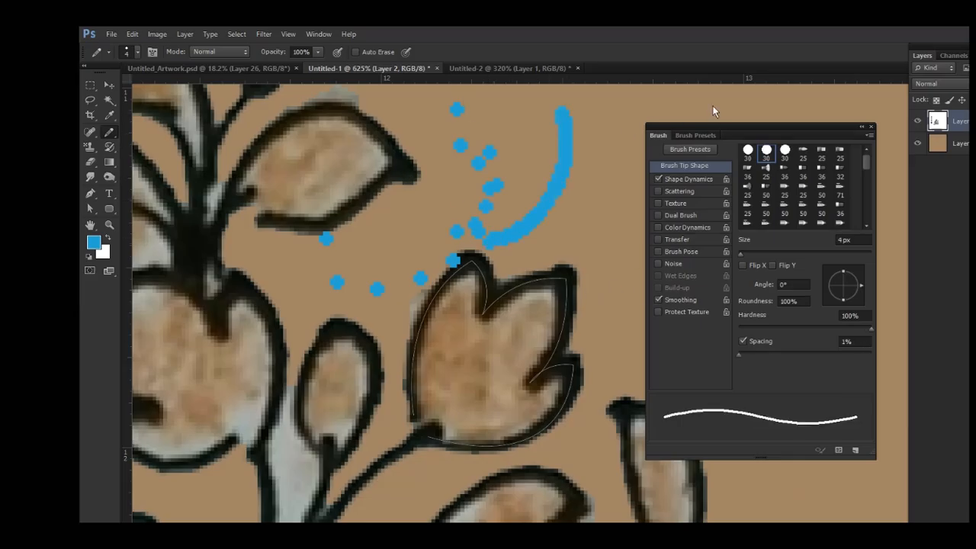
{"action": "key", "text": "F5"}
{"action": "key", "text": "ctrl+z"}
{"action": "key", "text": "ctrl+z"}
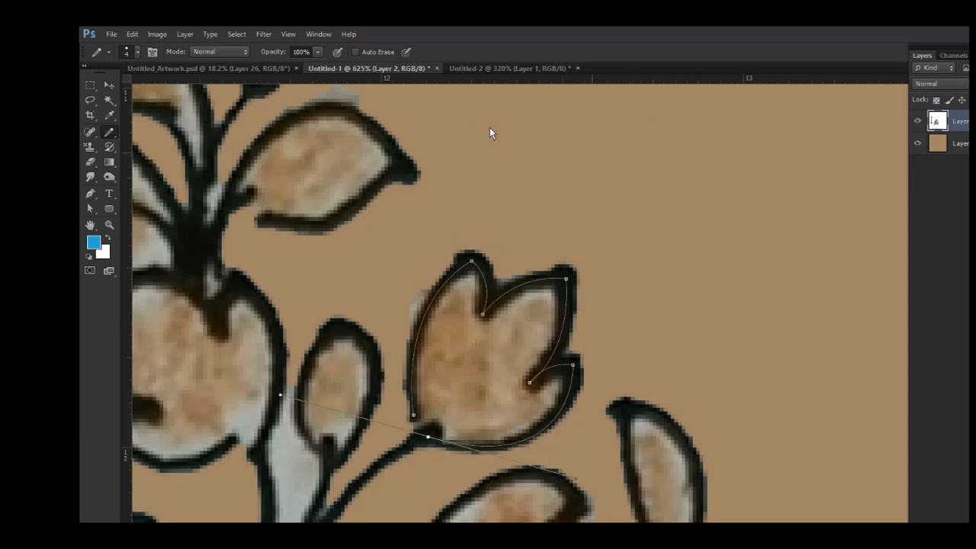
{"action": "key", "text": "p"}
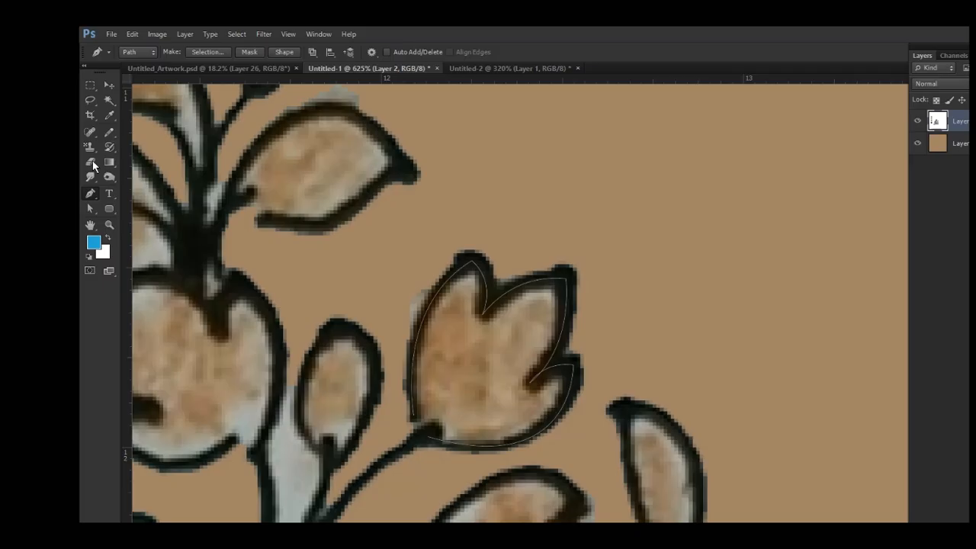
{"action": "right_click", "coordinate": [90, 192]}
{"action": "left_click", "coordinate": [83, 194]}
- Configure the Type tool to use the Arial font in Bold at 48 pt
{"action": "left_click", "coordinate": [108, 193]}
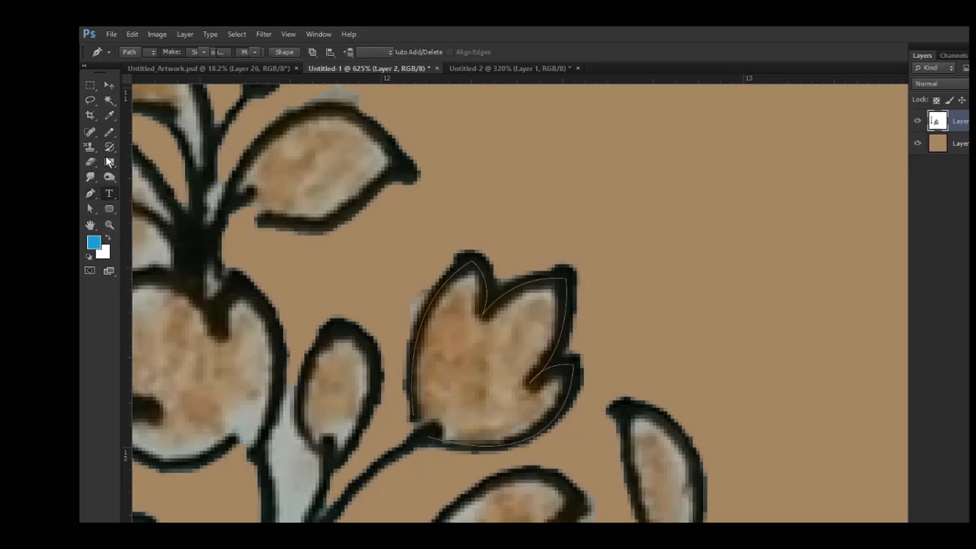
{"action": "key", "text": "t"}
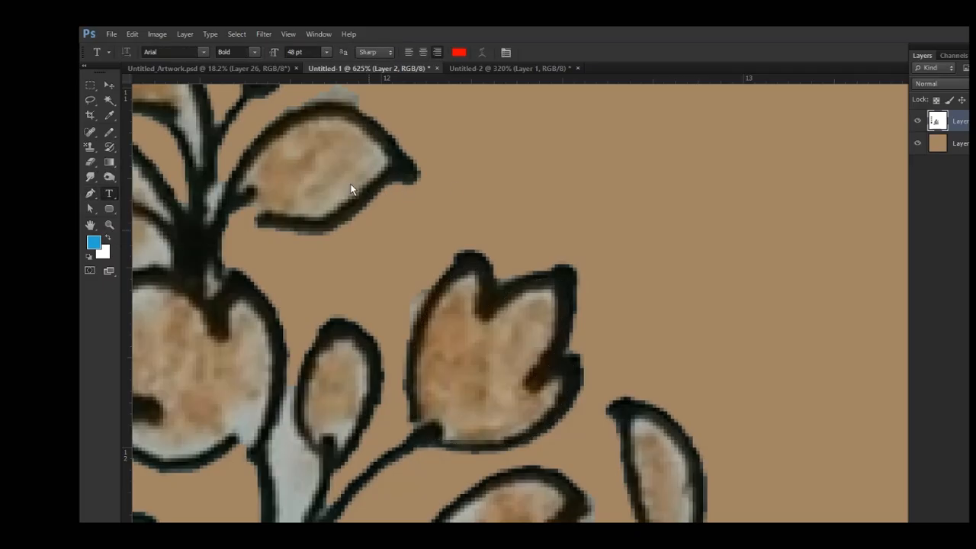
{"action": "key", "text": "ctrl+minus"}
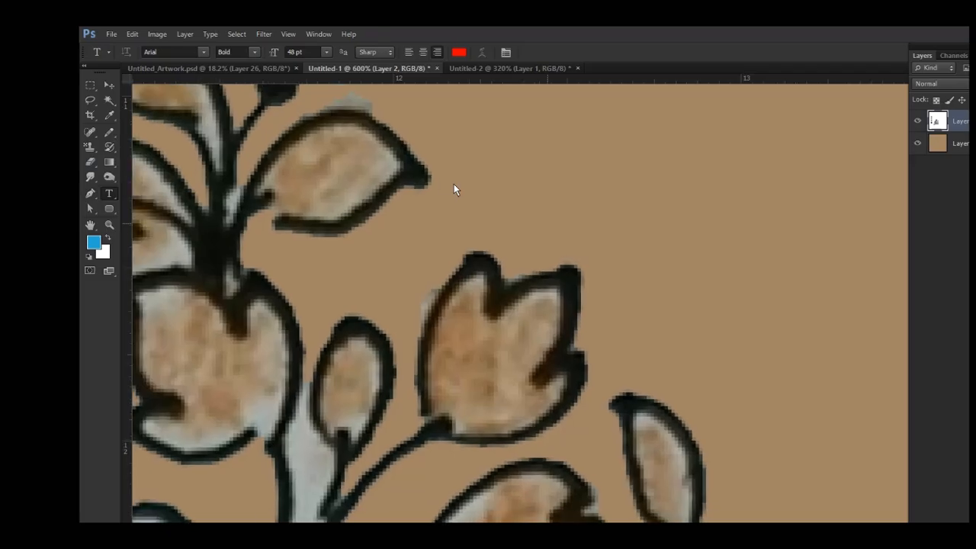
{"action": "left_click_drag", "start_coordinate": [353, 264], "coordinate": [229, 207]}
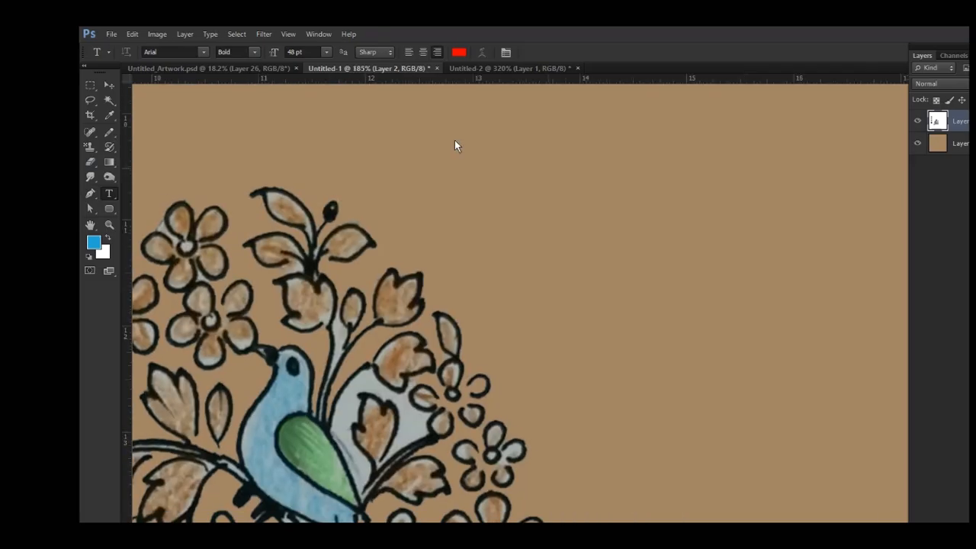
{"action": "left_click_drag", "start_coordinate": [481, 106], "coordinate": [337, 251]}
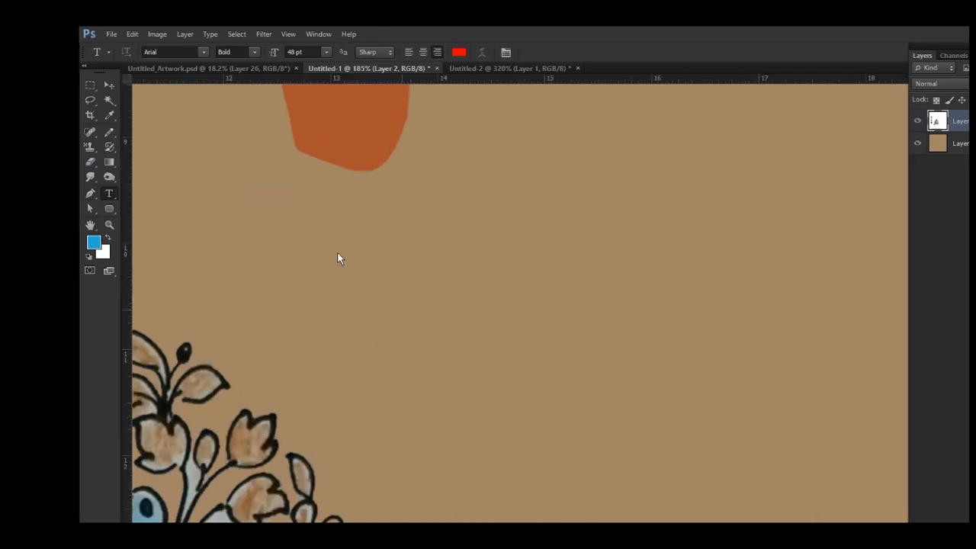
{"action": "left_click", "coordinate": [177, 50]}
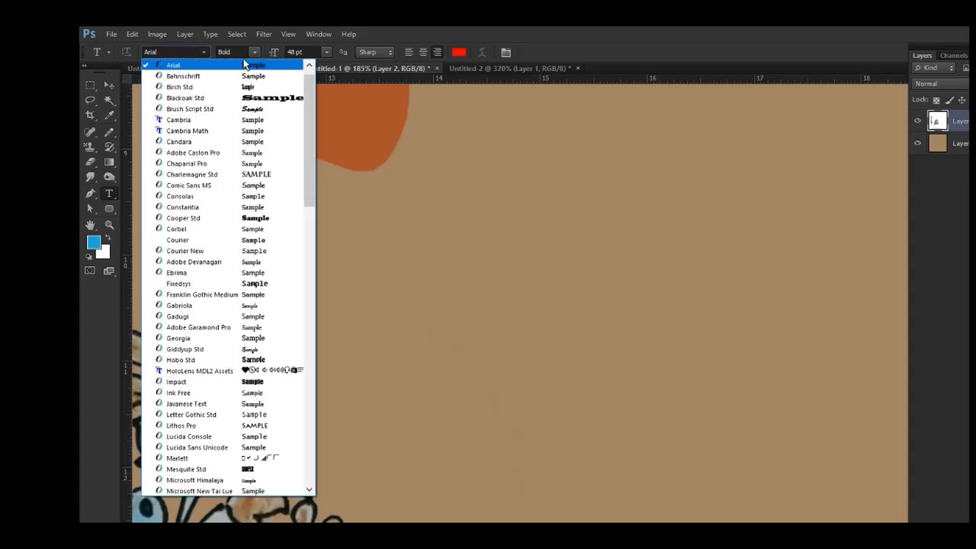
{"action": "left_click", "coordinate": [160, 64]}
{"action": "left_click", "coordinate": [218, 50]}
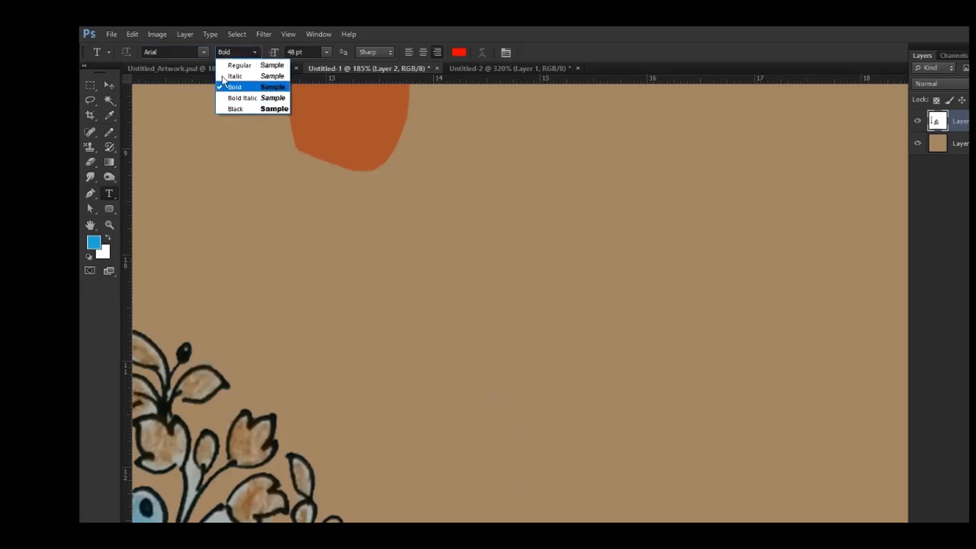
{"action": "left_click", "coordinate": [229, 86]}
{"action": "left_click", "coordinate": [276, 55]}
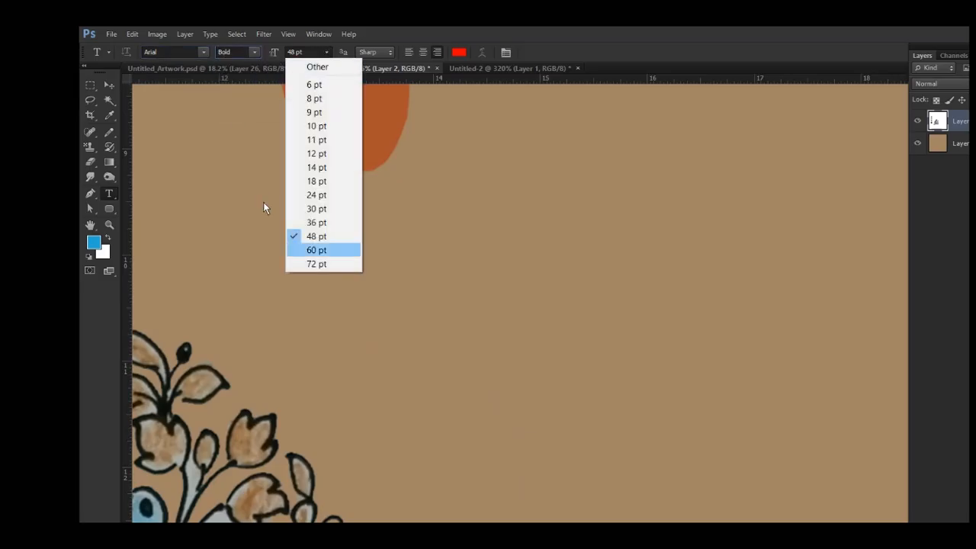
{"action": "left_click", "coordinate": [315, 236]}
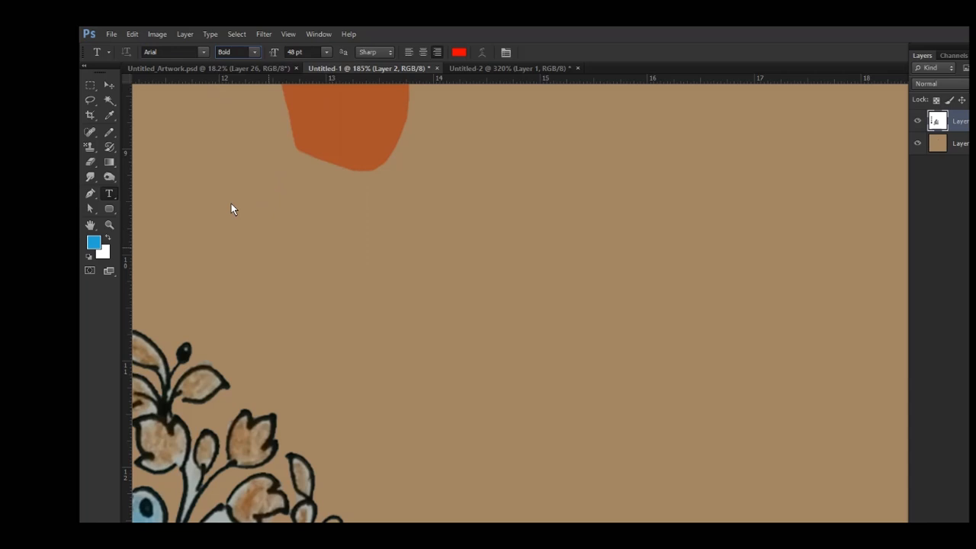
- Add the text "Ch-120-m1" above the drawing and move it about 4.56 in to the right and 0.38 in down
{"action": "left_click", "coordinate": [267, 247]}
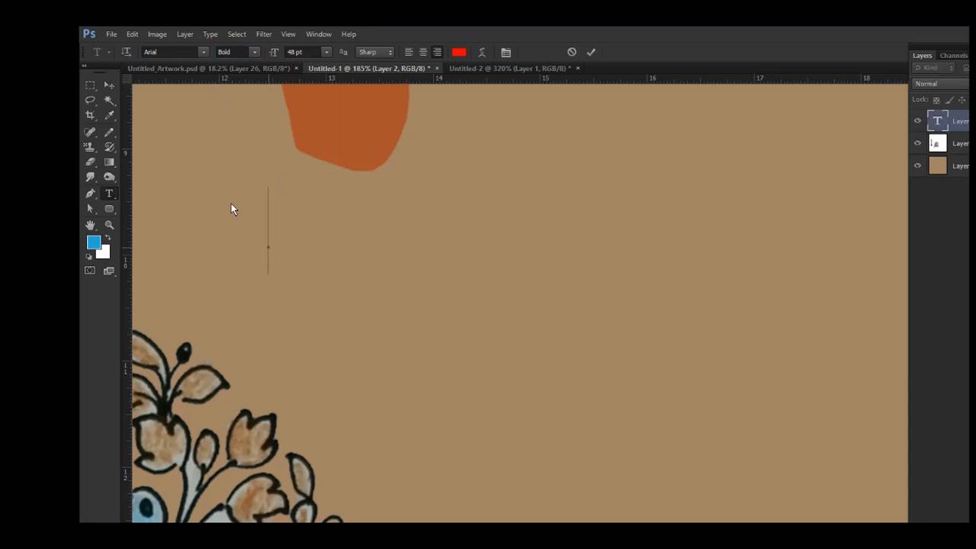
{"action": "key", "text": "Escape"}
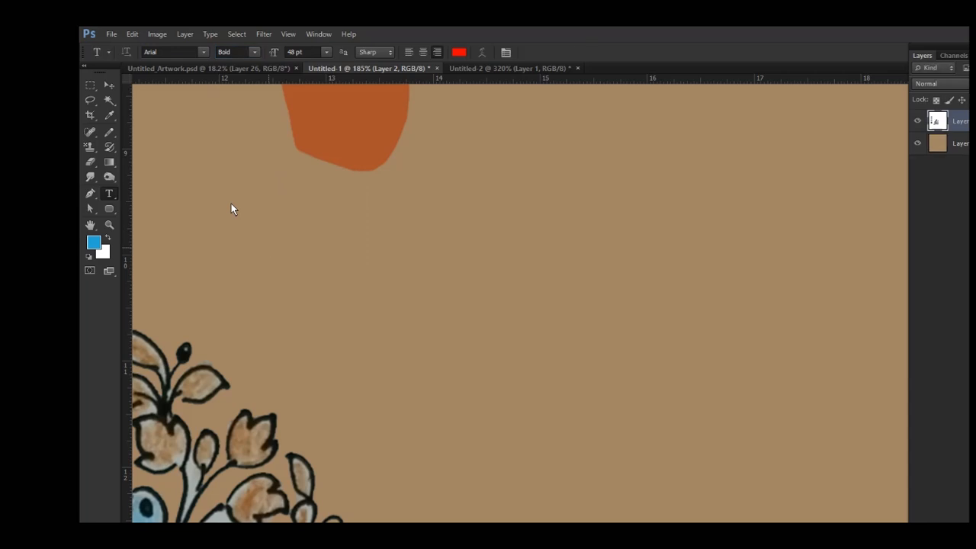
{"action": "left_click", "coordinate": [231, 203]}
{"action": "type", "text": "Ch"}
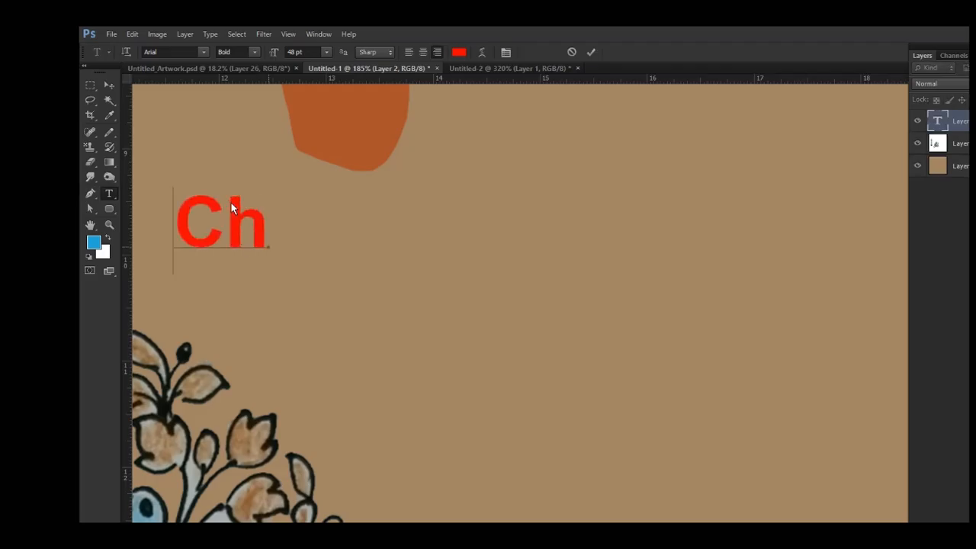
{"action": "type", "text": "--"}
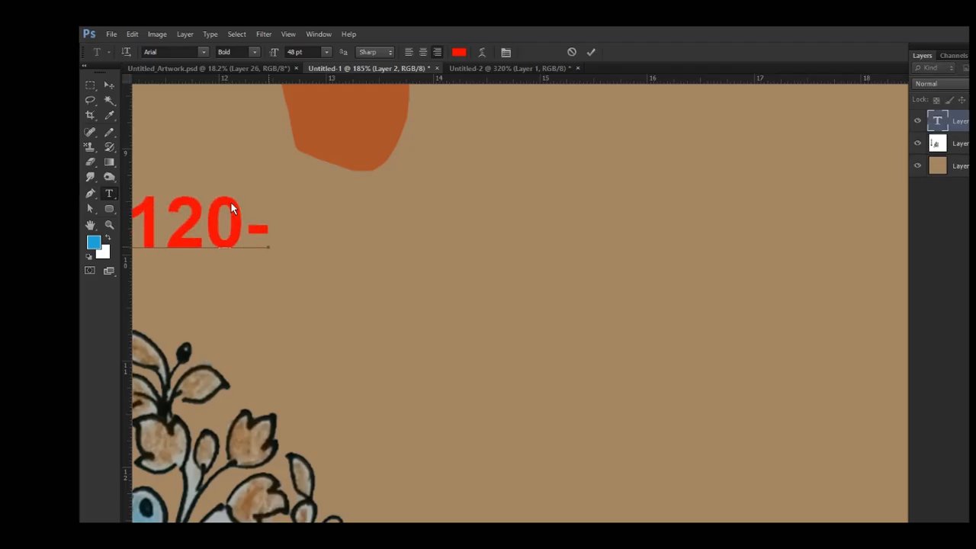
{"action": "type", "text": "120-m1"}
{"action": "key", "text": "ctrl+Return"}
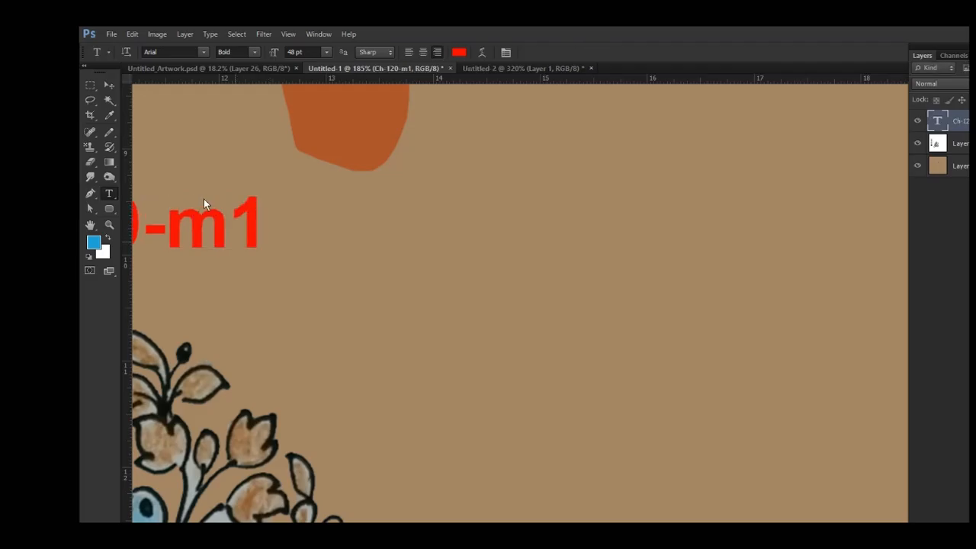
{"action": "left_click_drag", "start_coordinate": [165, 188], "coordinate": [554, 219]}
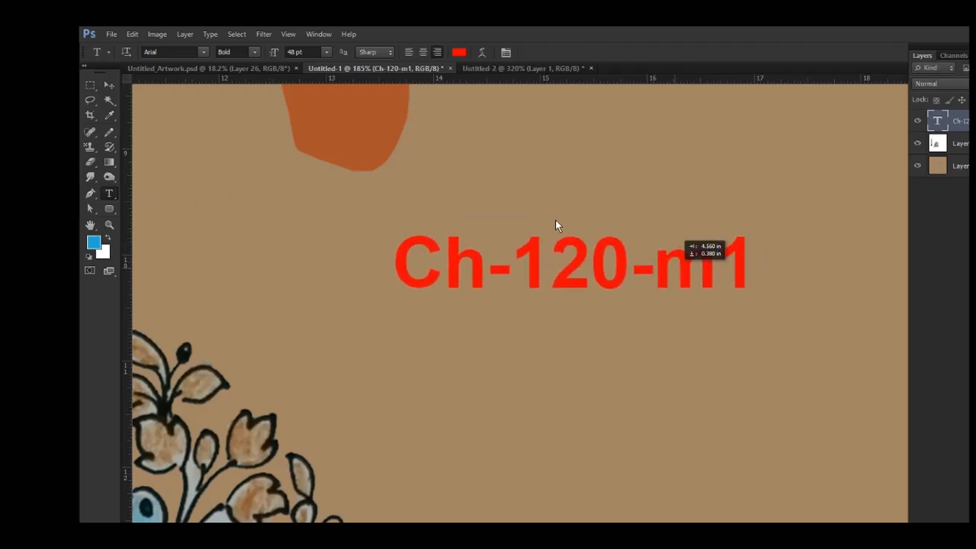
- Set the text colour to black #000000
{"action": "left_click", "coordinate": [459, 52]}
{"action": "left_click", "coordinate": [646, 340]}
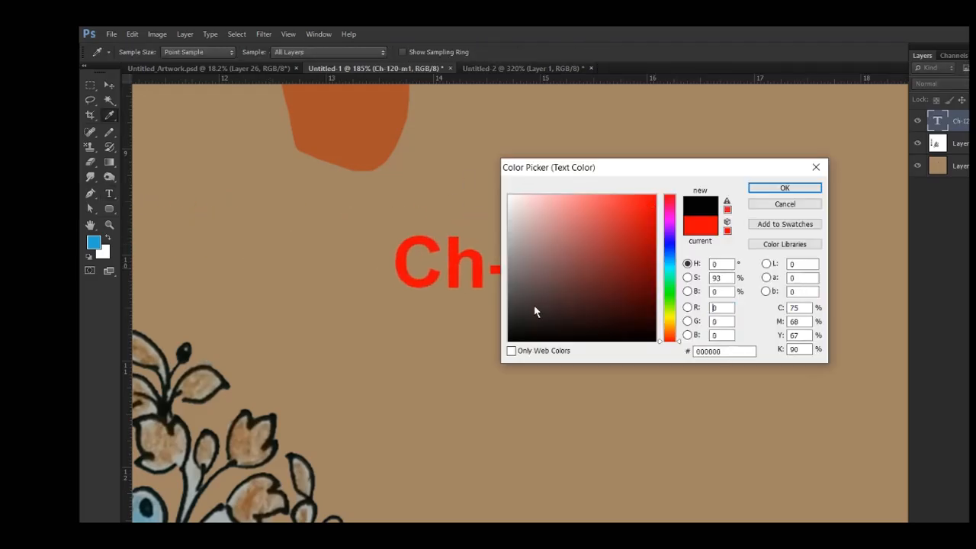
{"action": "key", "text": "Return"}
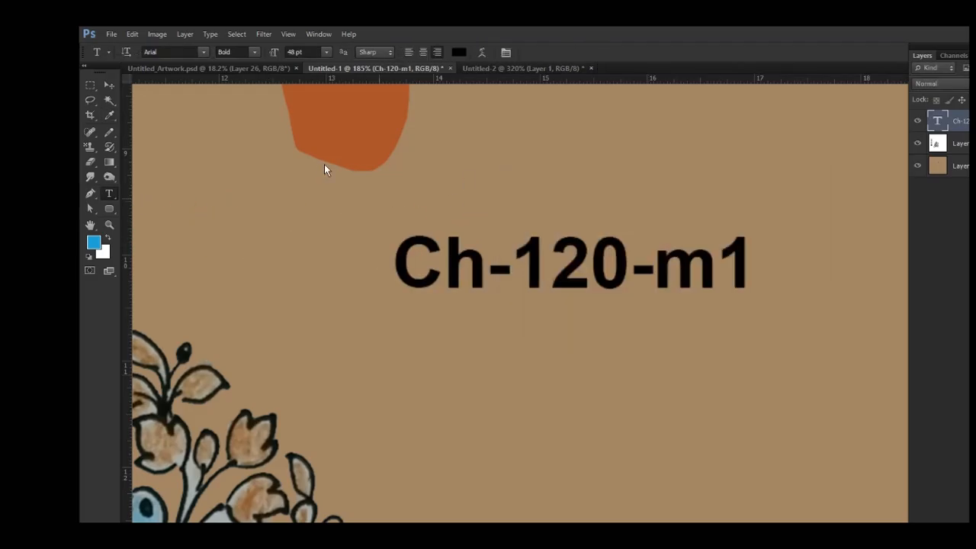
{"action": "left_click", "coordinate": [387, 332]}
{"action": "type", "text": "lwyweurw"}
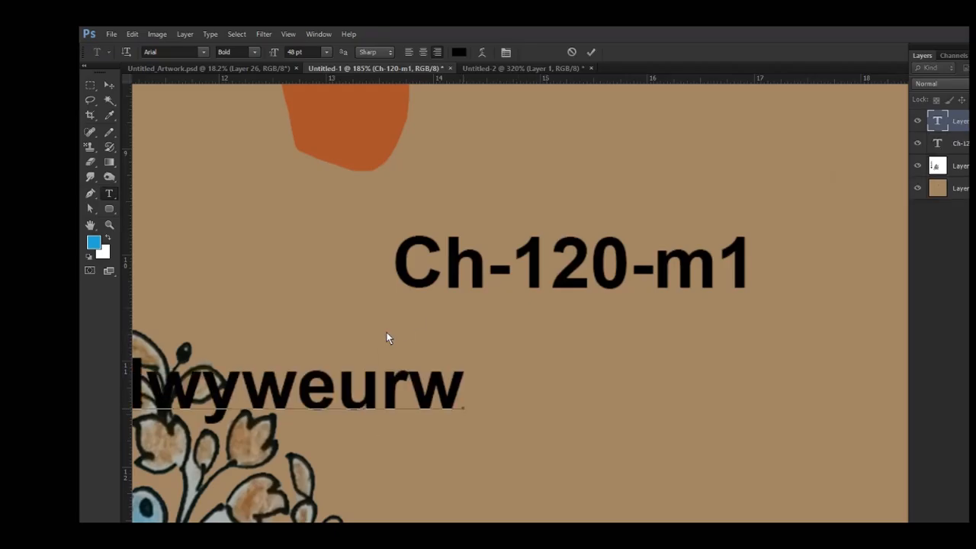
{"action": "key", "text": "Escape"}
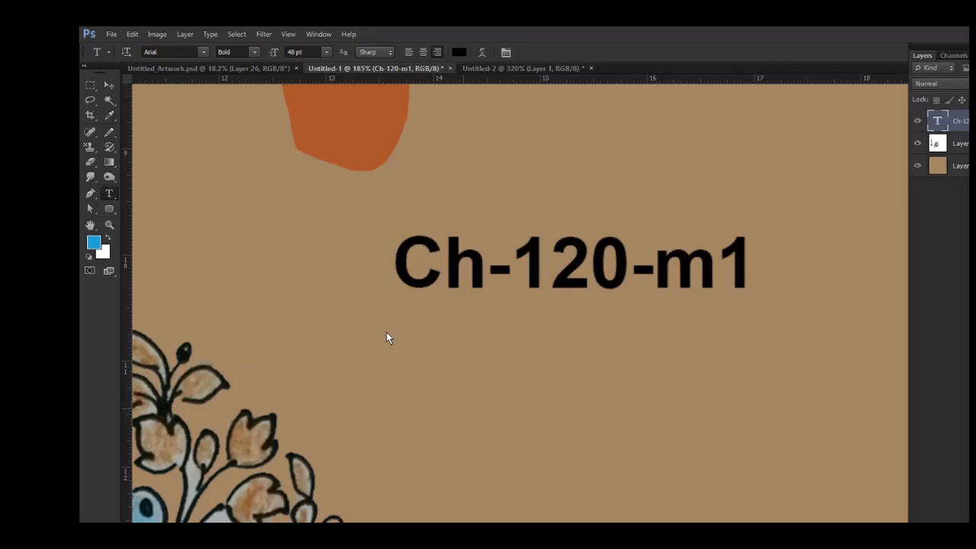
- Add a second text layer reading "ssgjfhsgf" below "Ch-120-m1", then delete both text layers
{"action": "left_click", "coordinate": [513, 296]}
{"action": "type", "text": "ssgjfhsgf"}
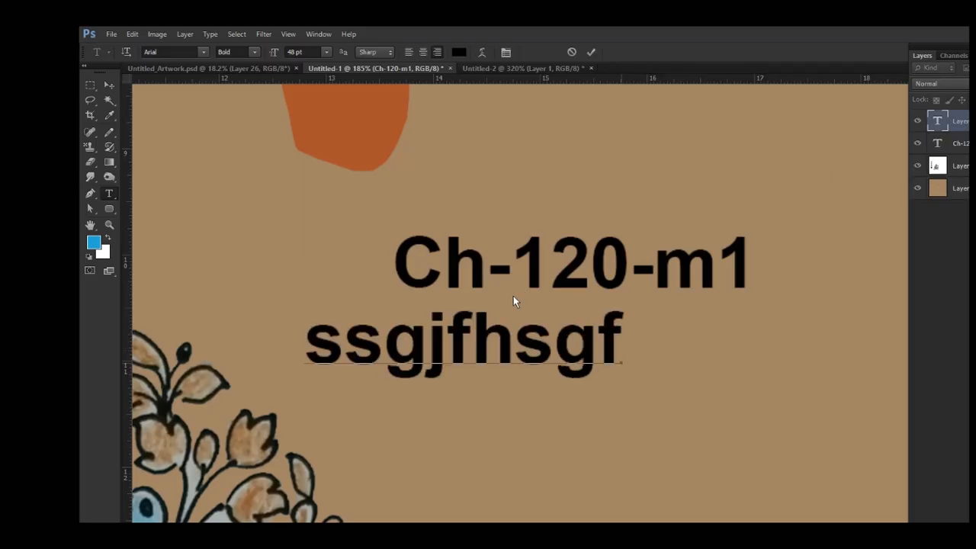
{"action": "key", "text": "Return"}
{"action": "key", "text": "ctrl+Return"}
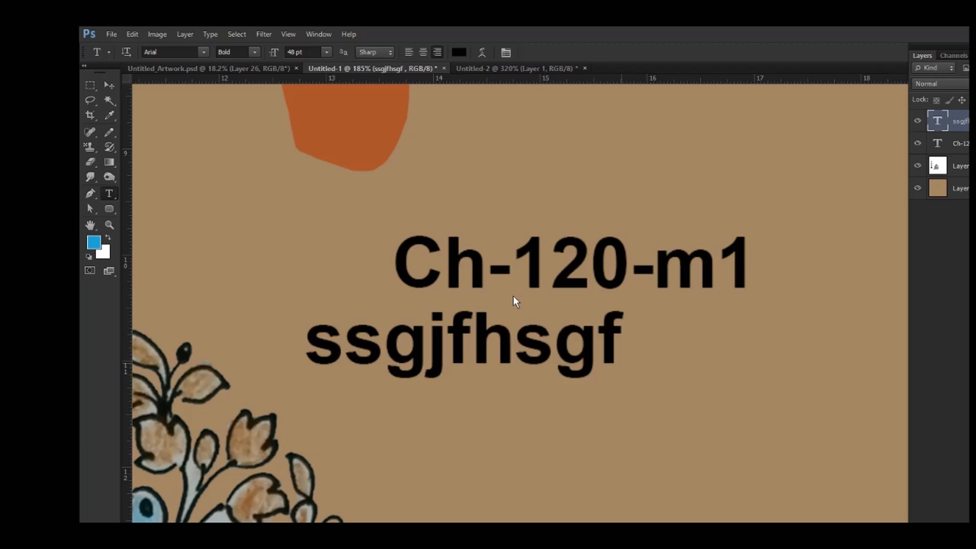
{"action": "key", "text": "Delete"}
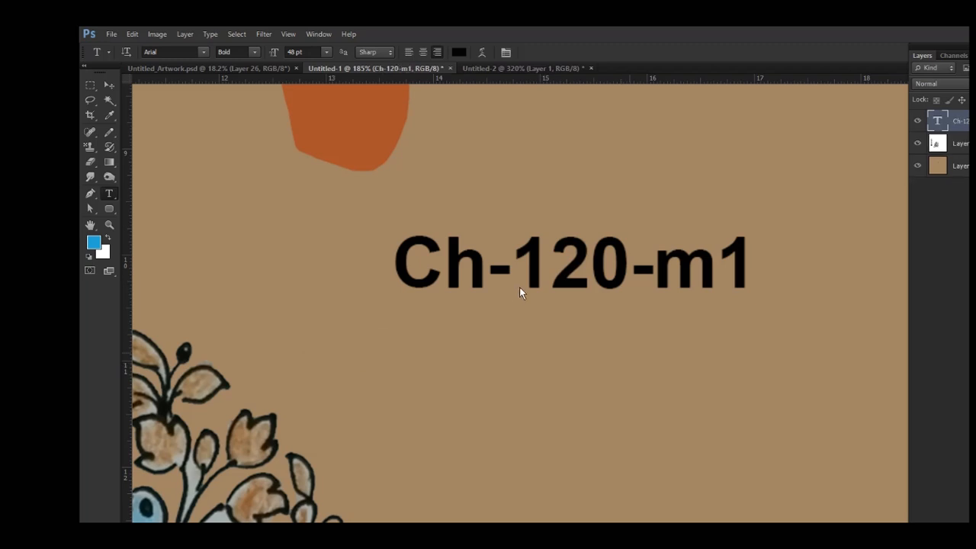
{"action": "key", "text": "Delete"}
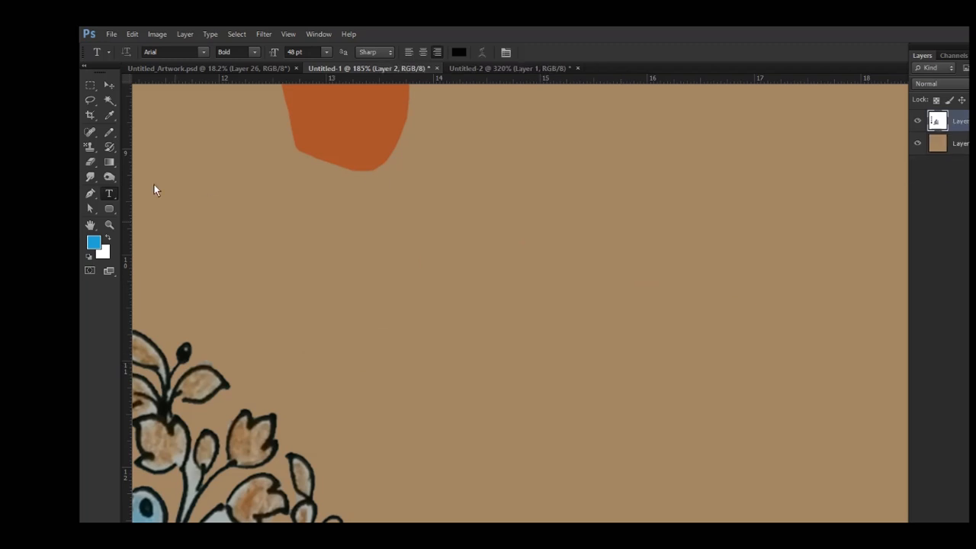
{"action": "left_click", "coordinate": [90, 208]}
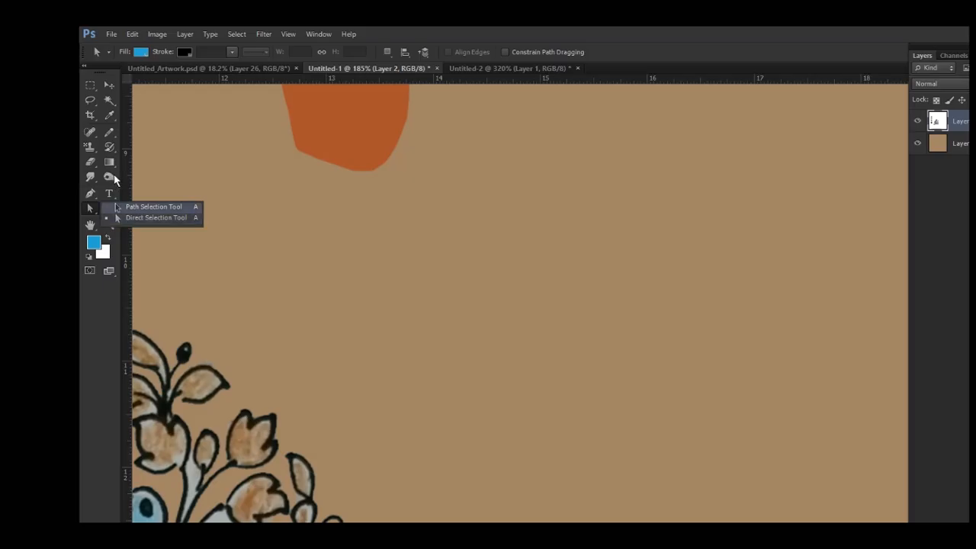
{"action": "left_click", "coordinate": [411, 168]}
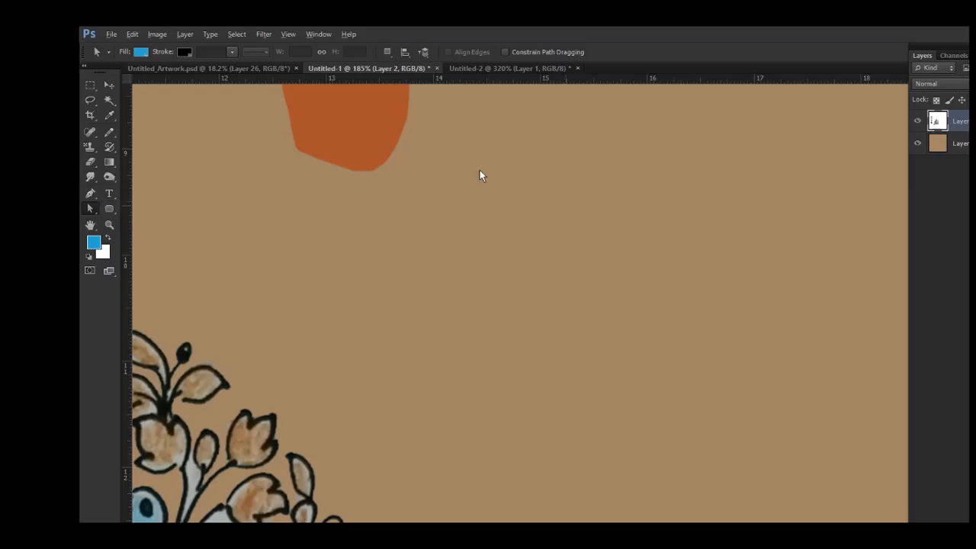
- Draw a closed Pen path around the outline of the three-pointed flower and undo the stray anchor on the bud beside it
{"action": "scroll", "coordinate": [481, 175], "scroll_direction": "down", "scroll_amount": 3}
{"action": "scroll", "coordinate": [415, 305], "scroll_direction": "up", "scroll_amount": 6}
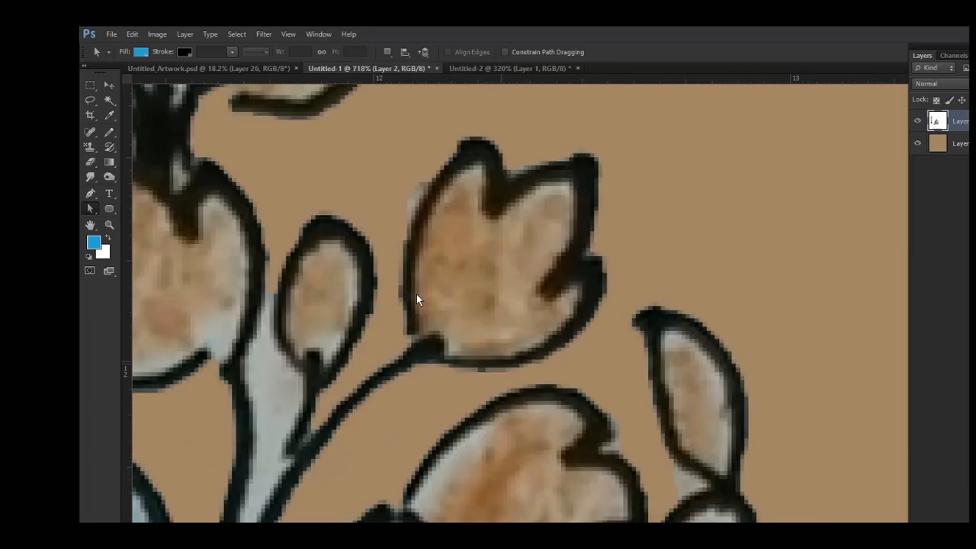
{"action": "key", "text": "p"}
{"action": "left_click_drag", "start_coordinate": [416, 224], "coordinate": [438, 151]}
{"action": "left_click", "coordinate": [486, 141]}
{"action": "left_click_drag", "start_coordinate": [499, 203], "coordinate": [541, 169]}
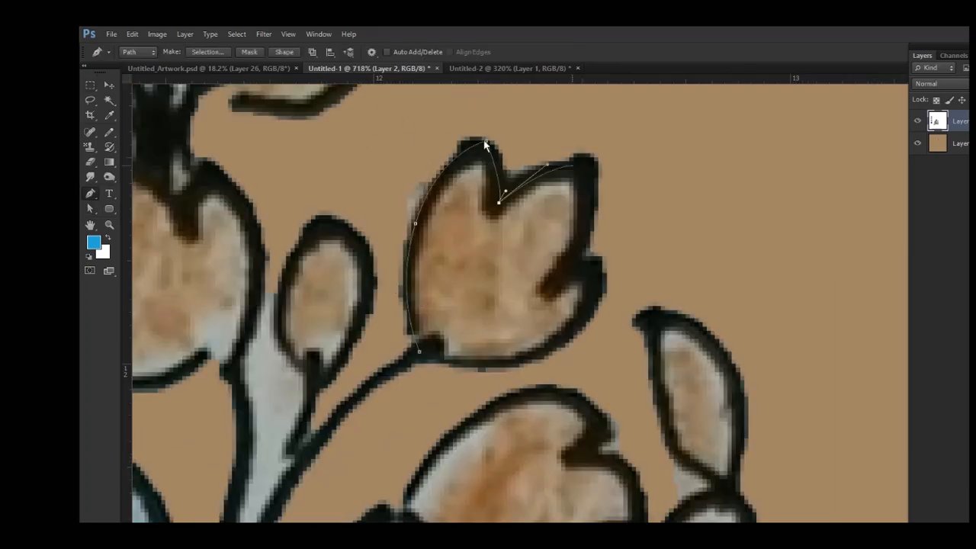
{"action": "left_click", "coordinate": [590, 170]}
{"action": "left_click_drag", "start_coordinate": [552, 285], "coordinate": [605, 281]}
{"action": "left_click", "coordinate": [552, 285], "text": "alt"}
{"action": "left_click", "coordinate": [593, 277], "text": "alt"}
{"action": "left_click_drag", "start_coordinate": [419, 351], "coordinate": [288, 313]}
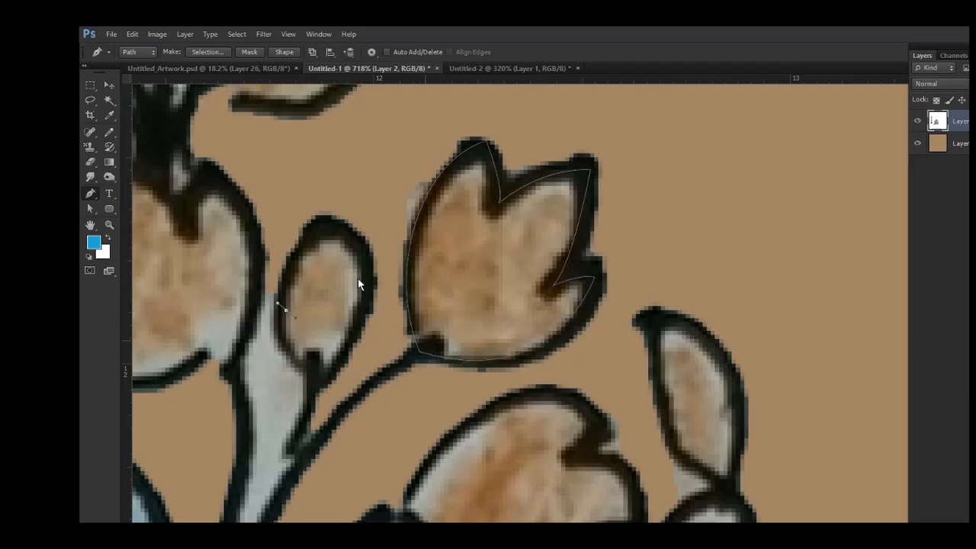
{"action": "key", "text": "ctrl+z"}
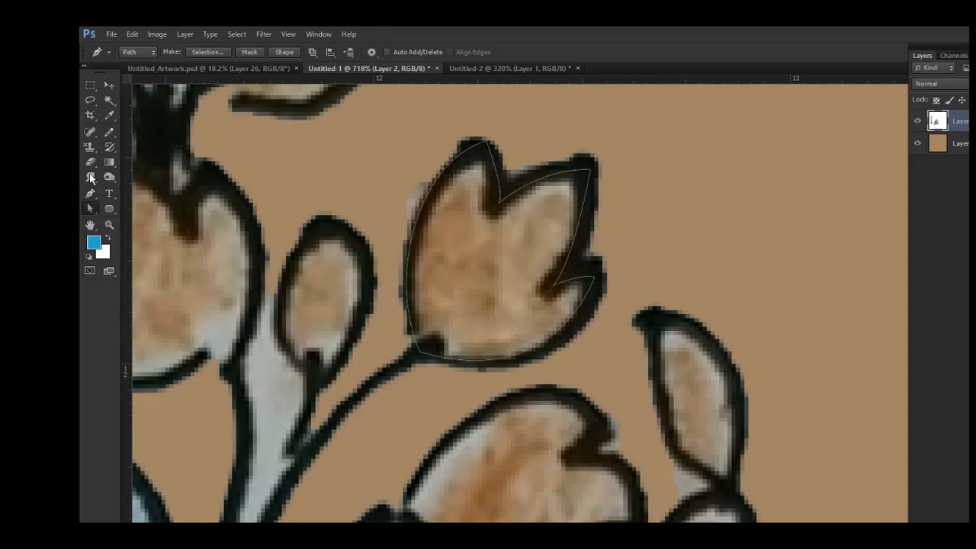
- Select the whole three-pointed flower path with the Path Selection Tool
{"action": "left_click_drag", "start_coordinate": [90, 208], "coordinate": [171, 201]}
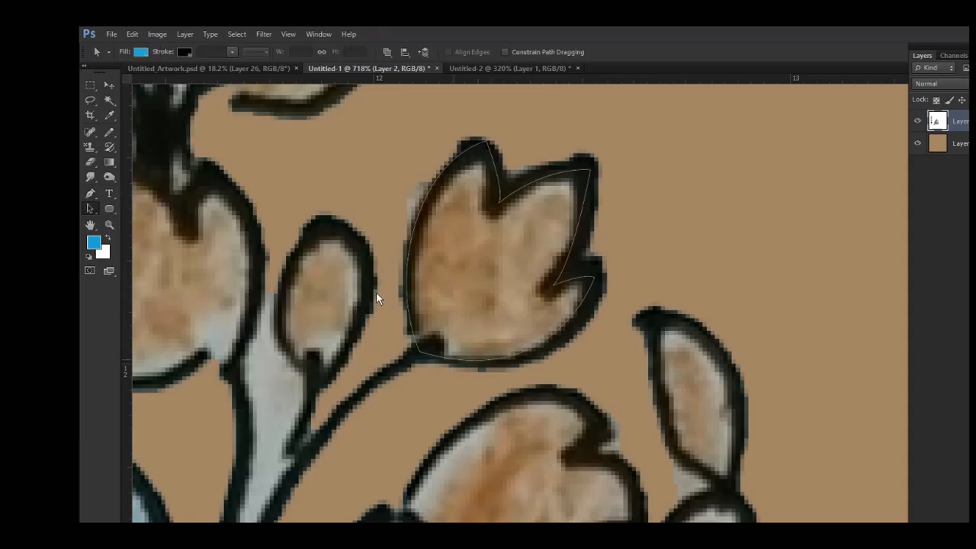
{"action": "key", "text": "shift+a"}
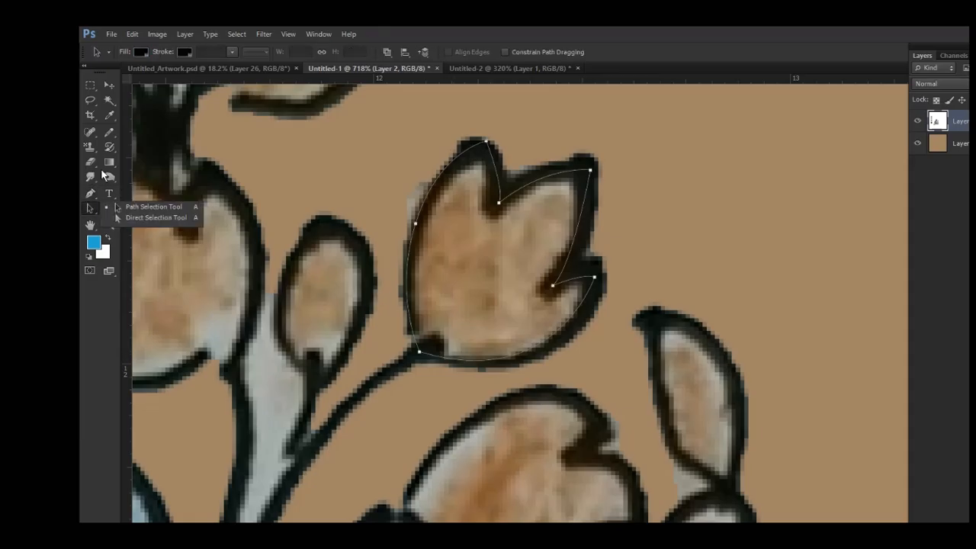
- Pick parts of the flower path with the Direct Selection Tool and shift the anchor in its upper notch slightly
{"action": "left_click_drag", "start_coordinate": [90, 208], "coordinate": [116, 218]}
{"action": "left_click", "coordinate": [321, 295]}
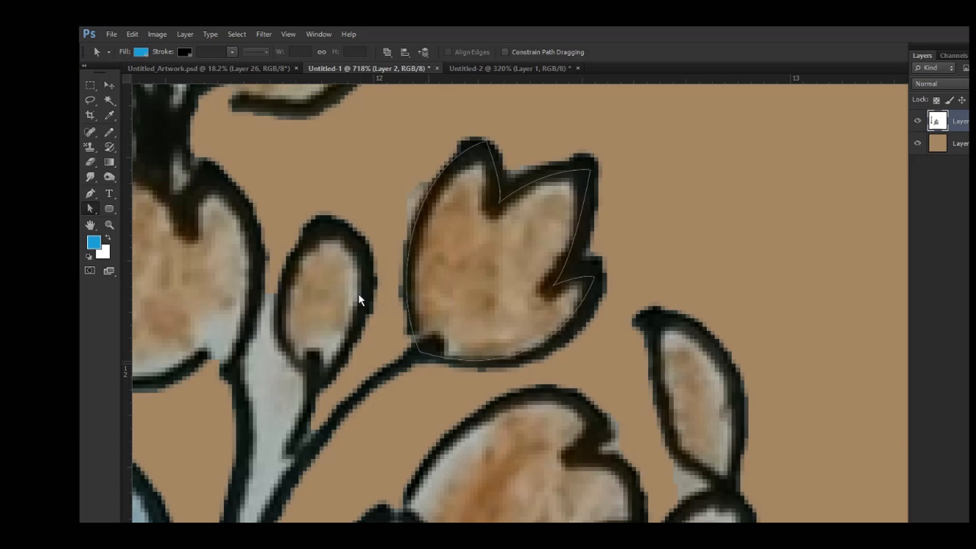
{"action": "left_click", "coordinate": [457, 326]}
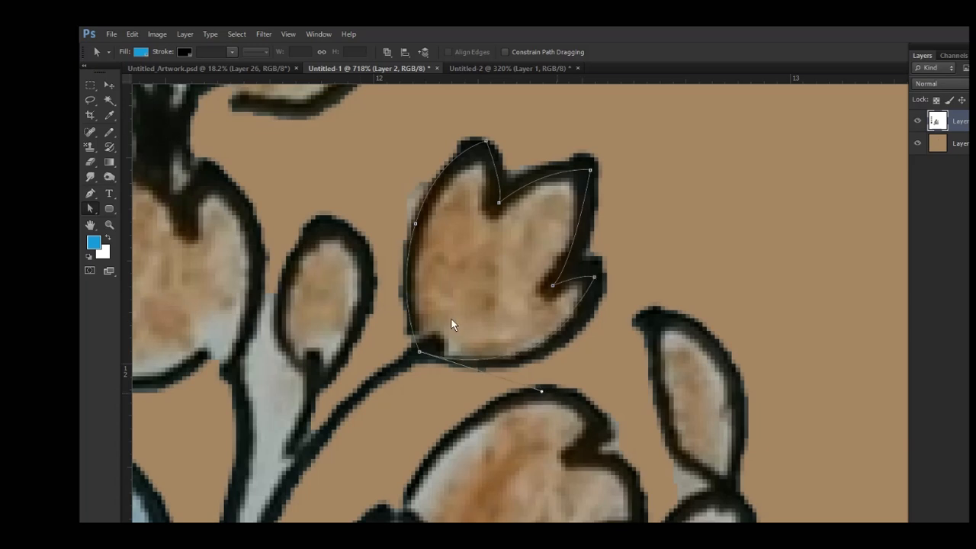
{"action": "left_click", "coordinate": [90, 193]}
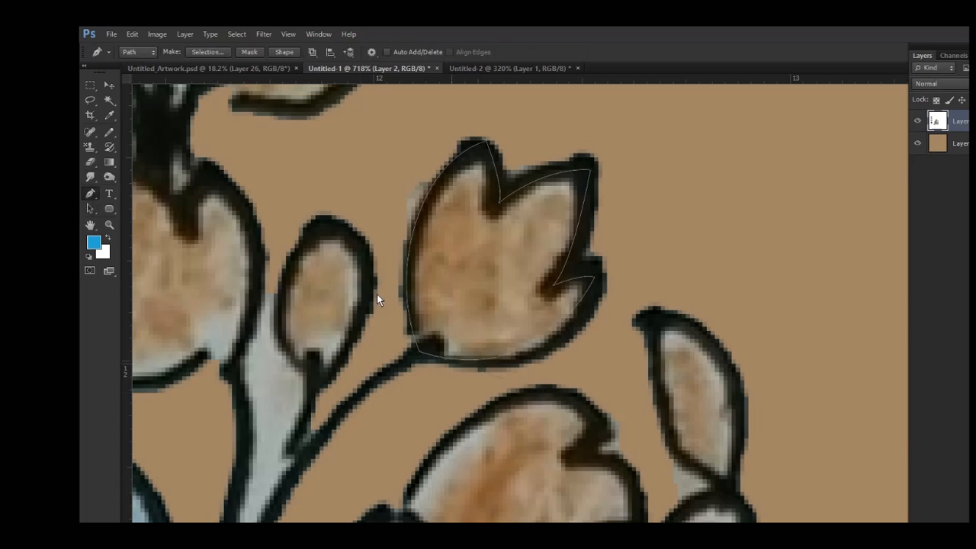
- Dismiss the path around the three-pointed flower
{"action": "right_click", "coordinate": [109, 208]}
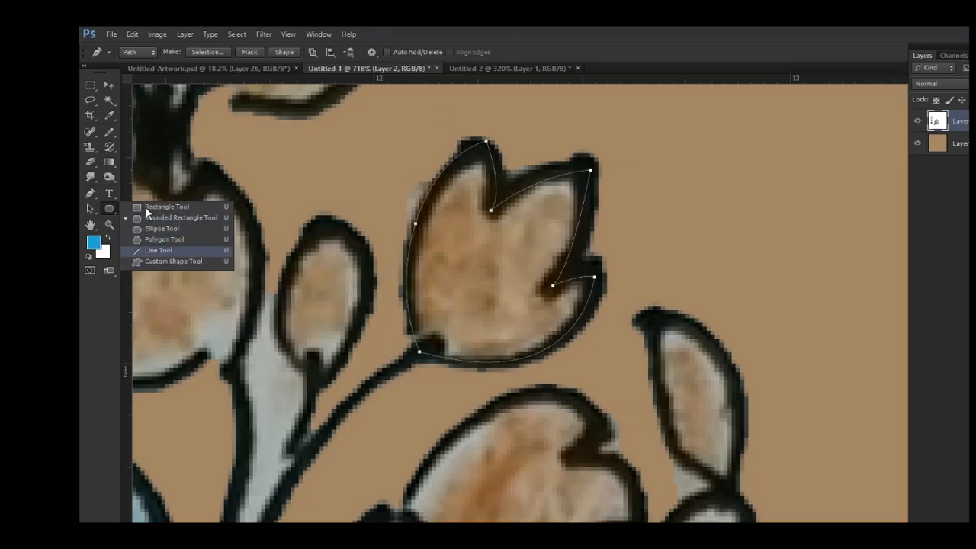
{"action": "left_click", "coordinate": [455, 36]}
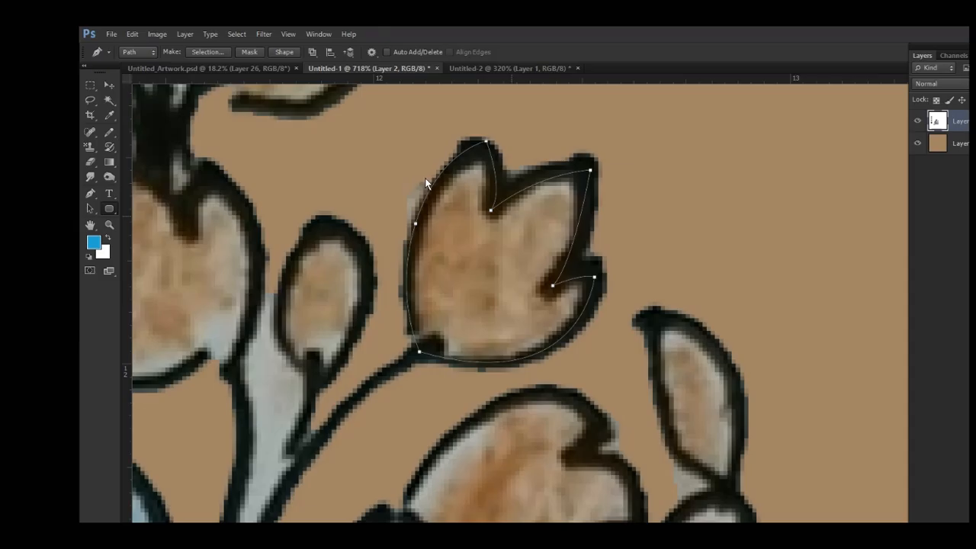
{"action": "key", "text": "Return"}
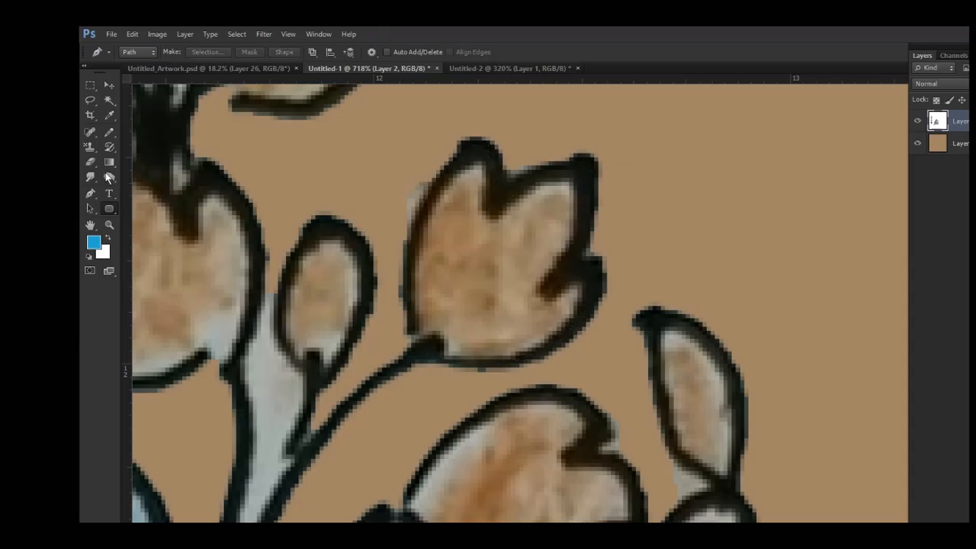
- Draw a rectangle path of about 33 by 37 px in the empty area beside the flower
{"action": "right_click", "coordinate": [109, 208]}
{"action": "left_click", "coordinate": [156, 205]}
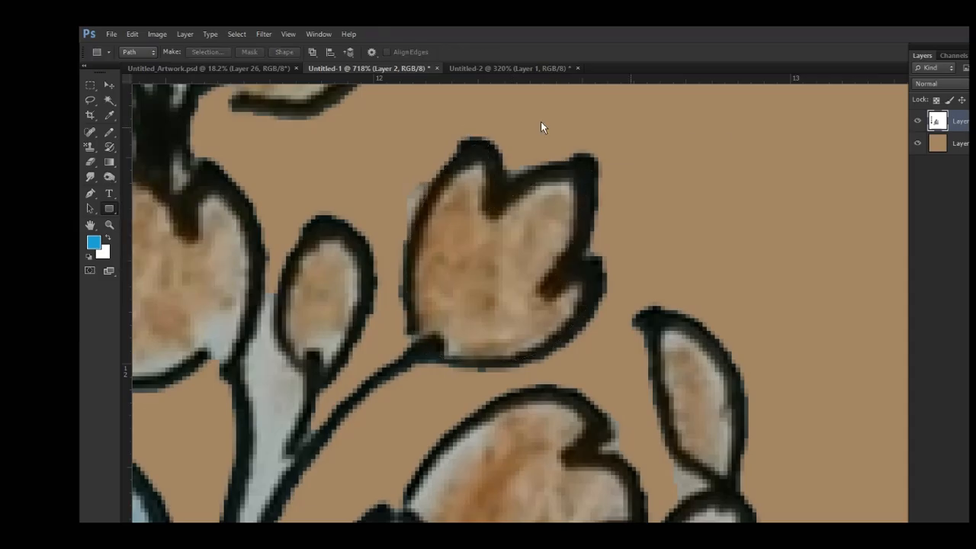
{"action": "left_click_drag", "start_coordinate": [629, 124], "coordinate": [764, 276]}
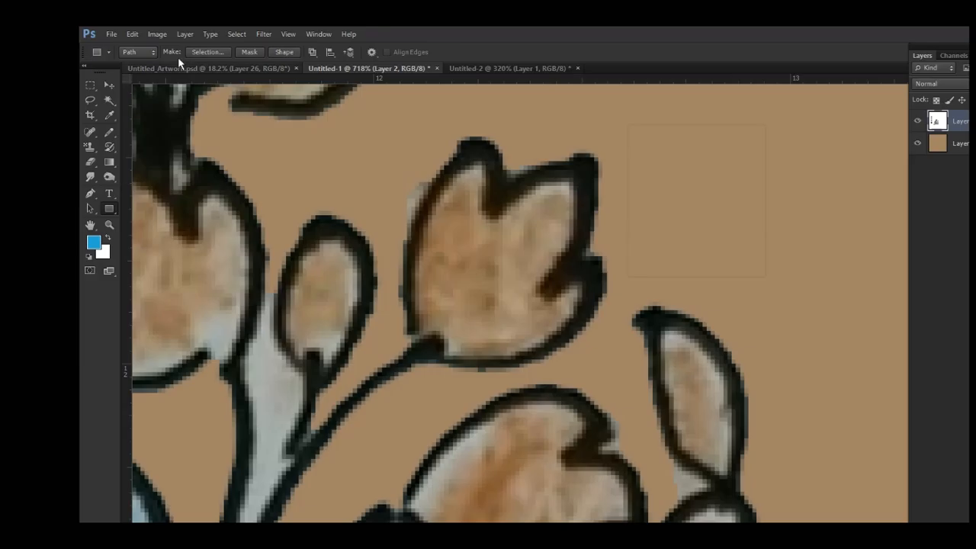
- Clear the rectangle path and, in Shape mode, draw a blue rectangle about 33 by 34 px with a 3 pt black stroke
{"action": "left_click", "coordinate": [137, 51]}
{"action": "left_click", "coordinate": [131, 64]}
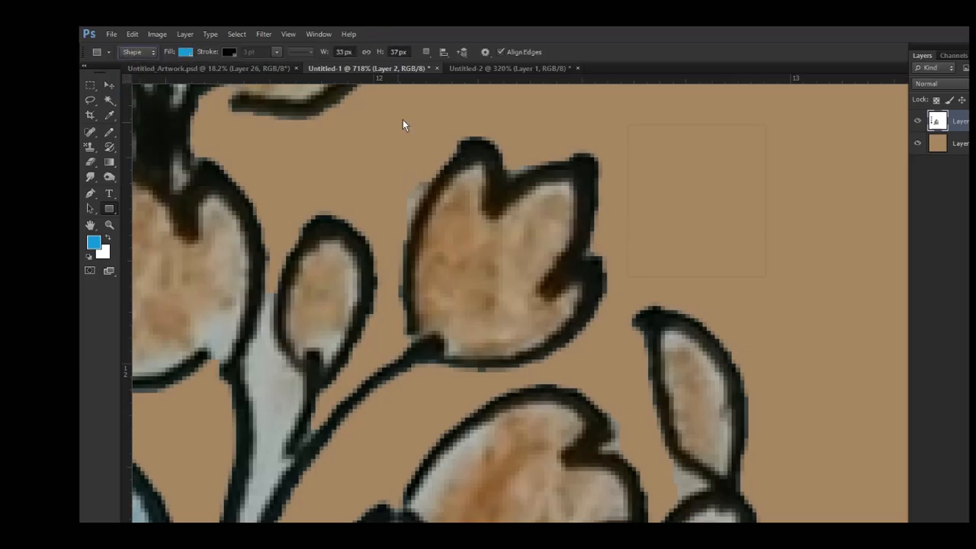
{"action": "left_click", "coordinate": [495, 115]}
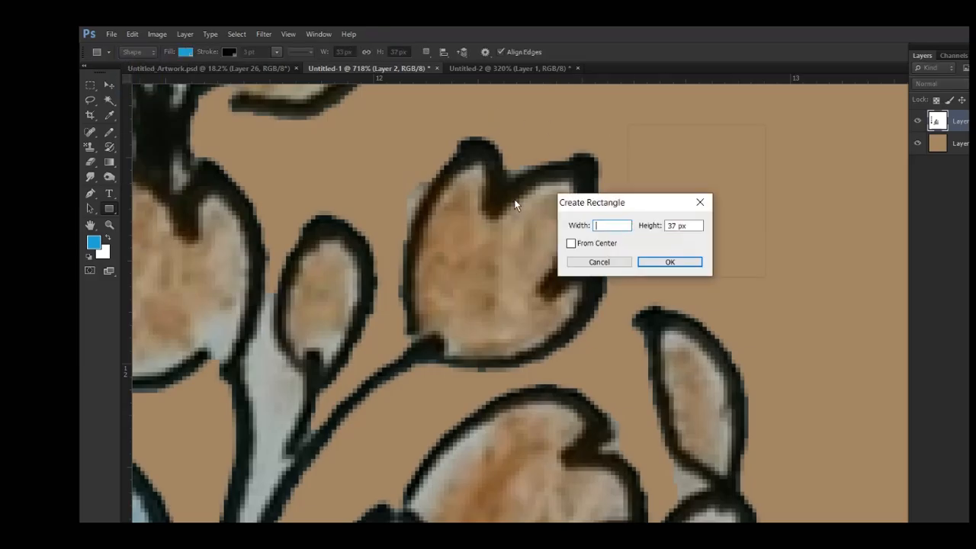
{"action": "key", "text": "Escape"}
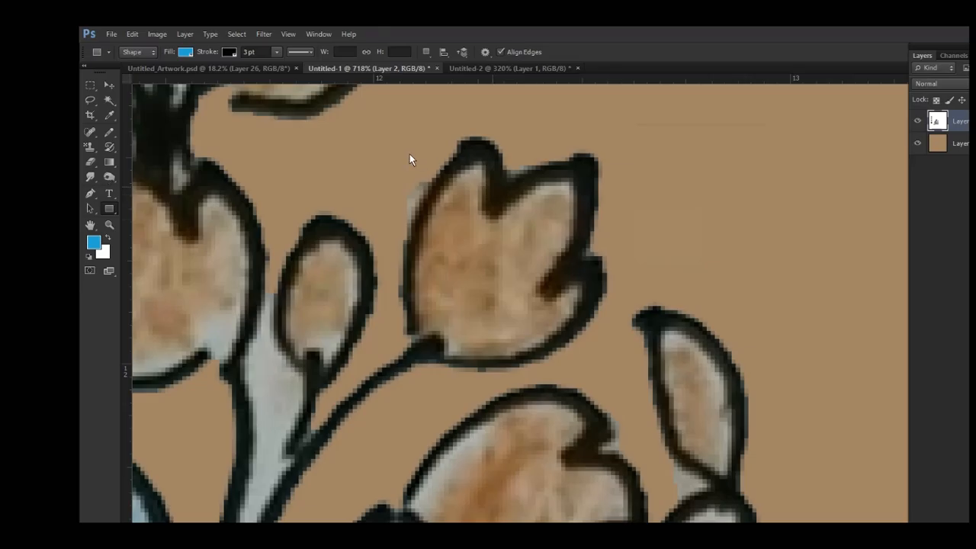
{"action": "right_click", "coordinate": [109, 208]}
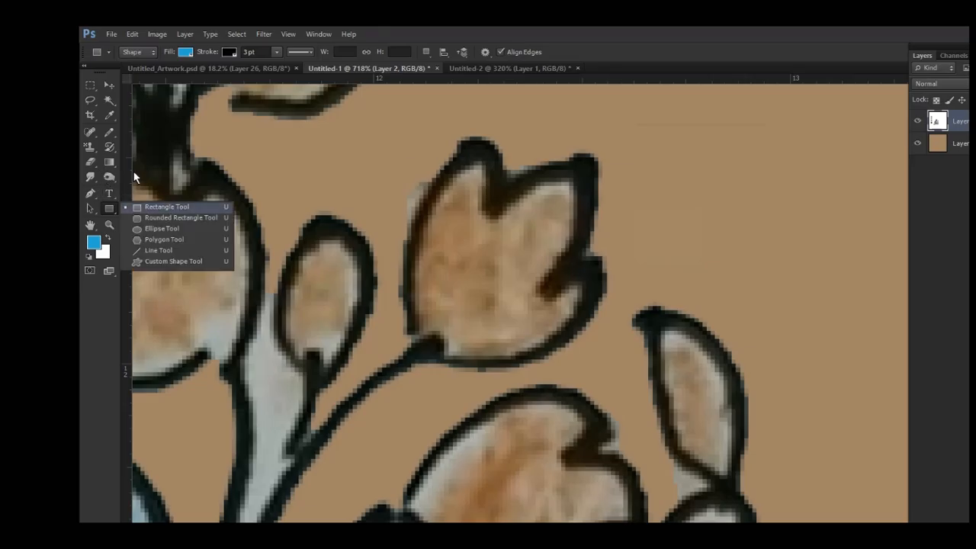
{"action": "left_click", "coordinate": [133, 171]}
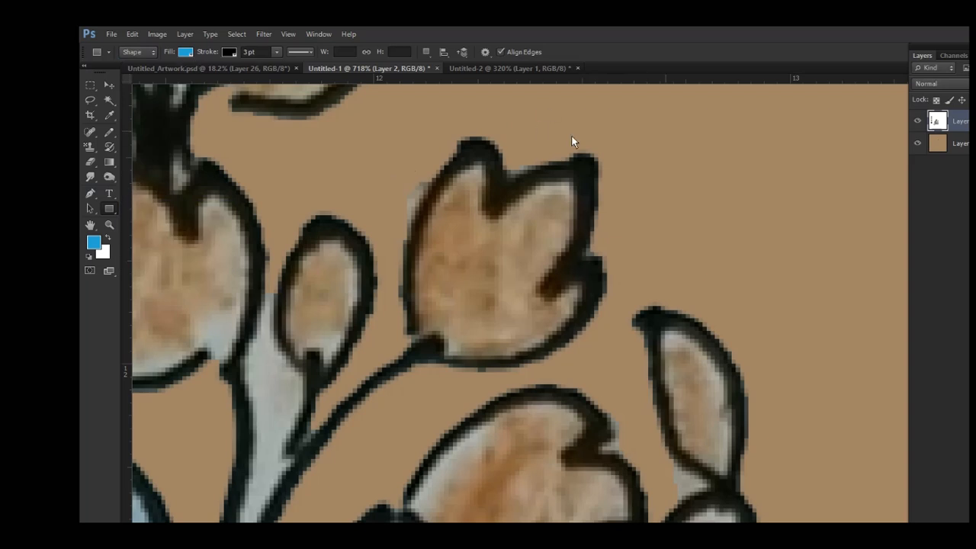
{"action": "left_click_drag", "start_coordinate": [666, 129], "coordinate": [801, 268]}
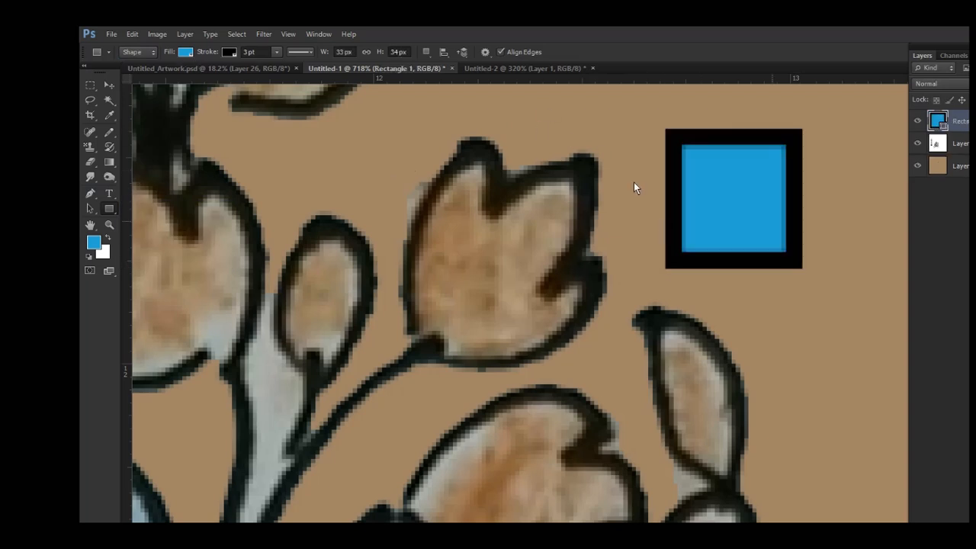
- Switch the Rectangle Tool to Pixels mode and rasterize the blue rectangle's shape layer
{"action": "left_click", "coordinate": [120, 48]}
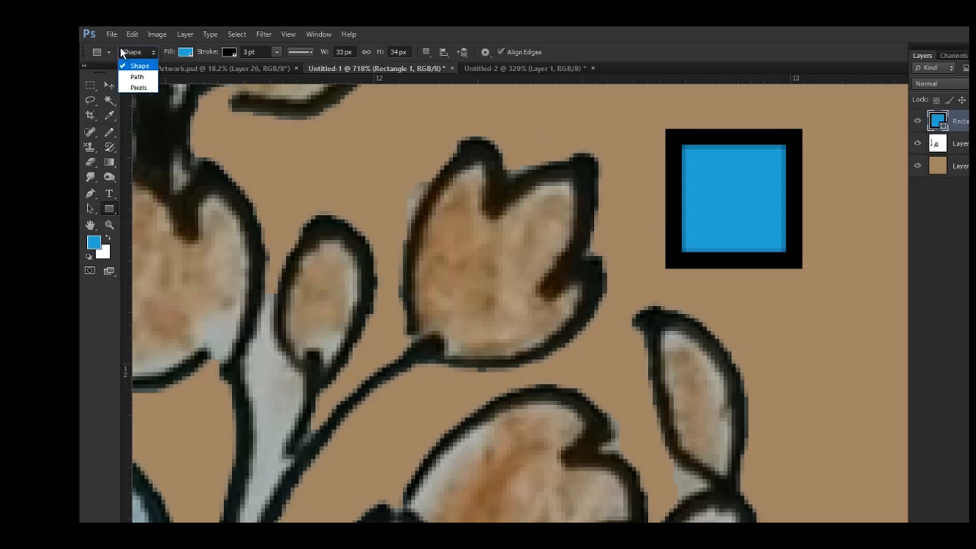
{"action": "left_click", "coordinate": [131, 87]}
{"action": "left_click", "coordinate": [527, 146]}
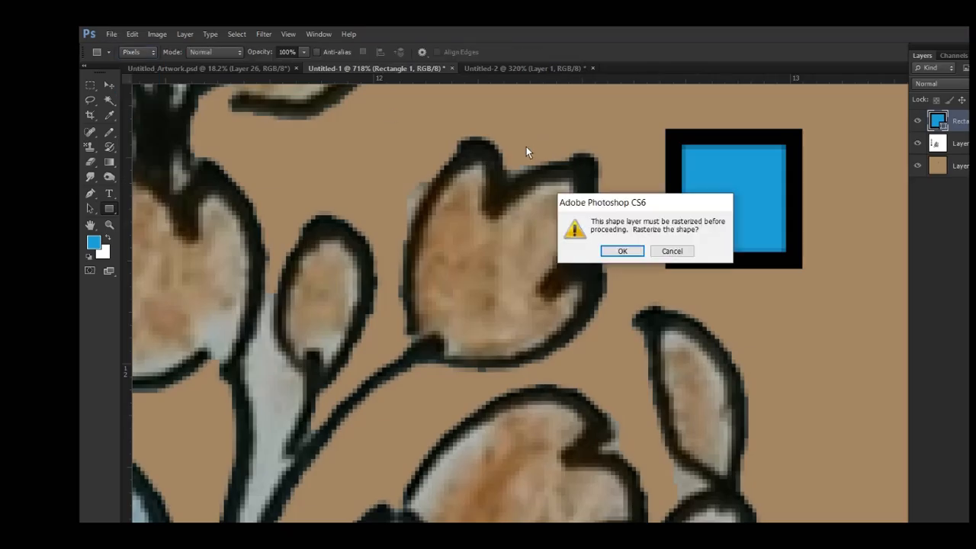
{"action": "key", "text": "Return"}
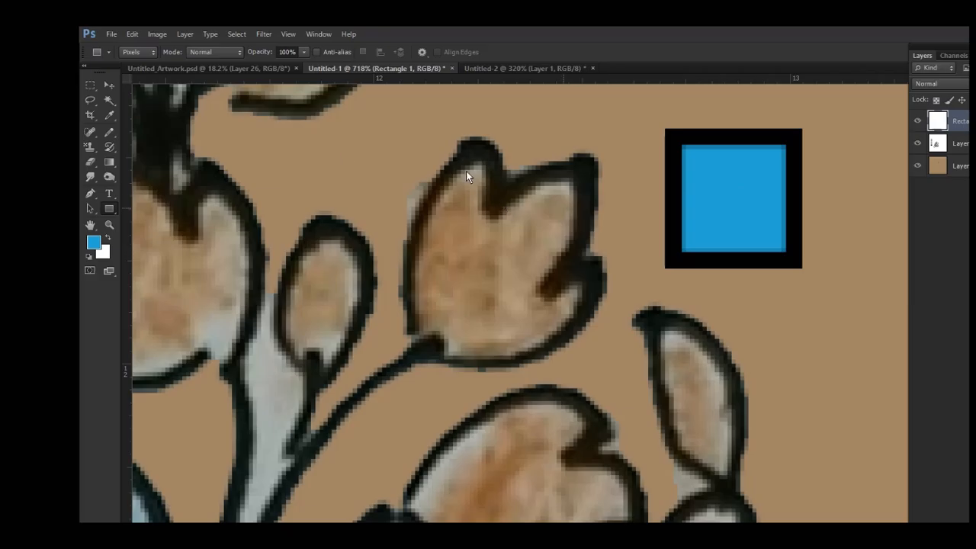
- Set the Rectangle Tool to Path mode and delete the rasterized rectangle layer
{"action": "left_click", "coordinate": [132, 52]}
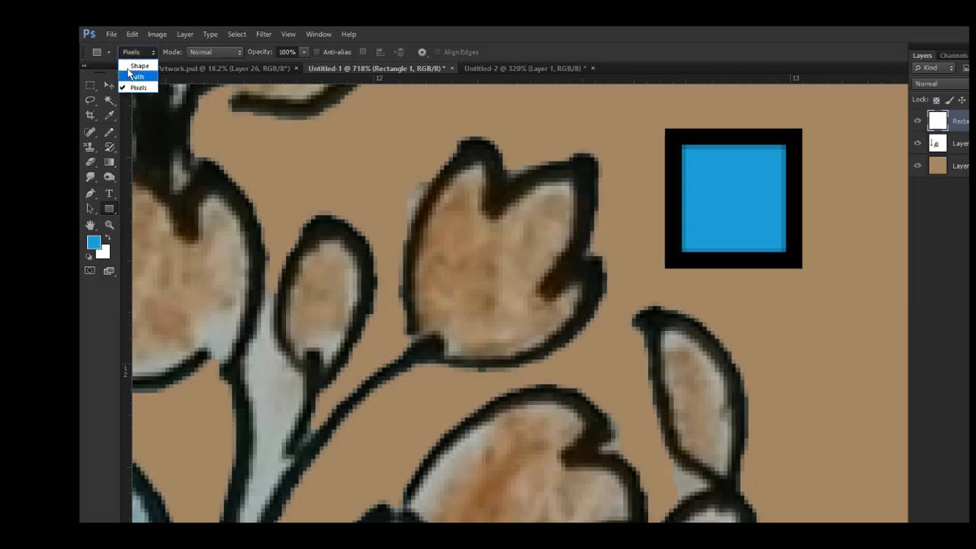
{"action": "left_click", "coordinate": [137, 73]}
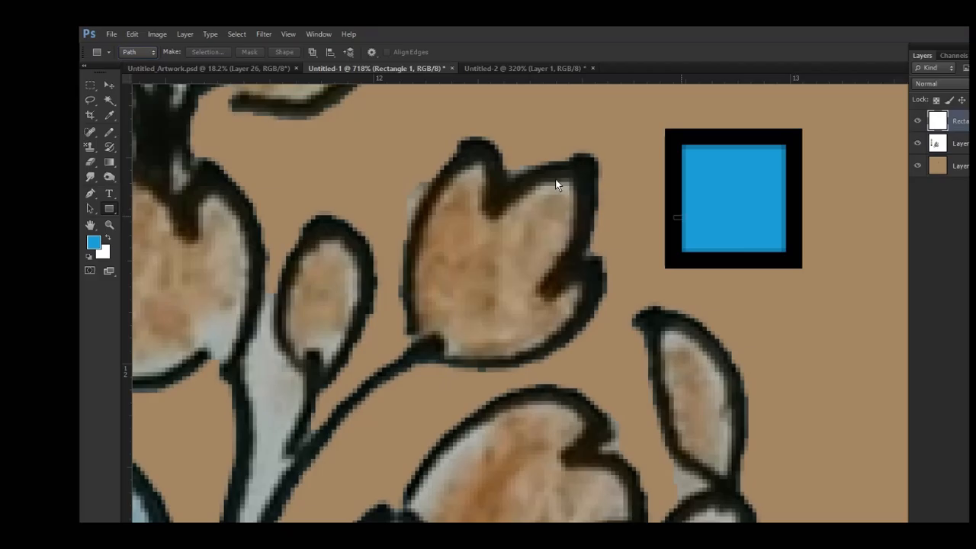
{"action": "key", "text": "Delete"}
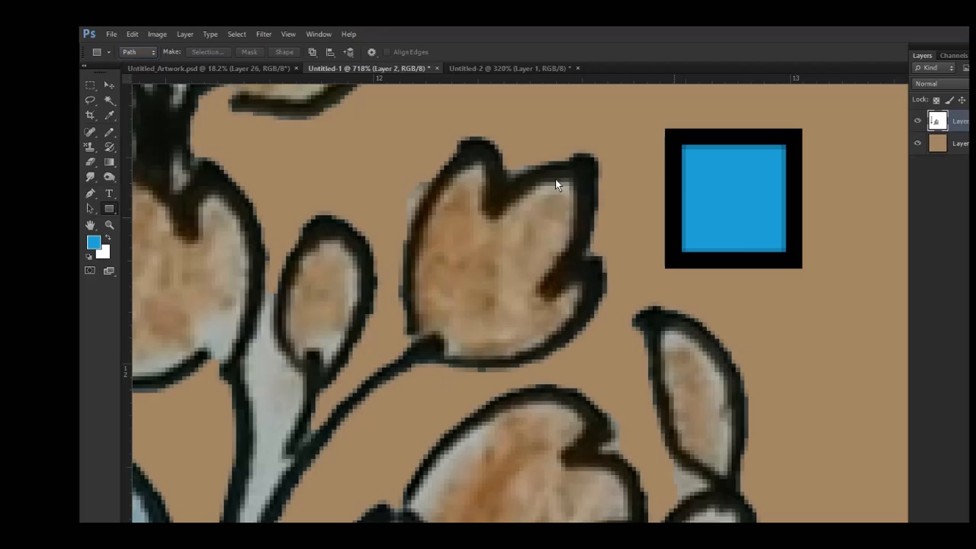
{"action": "left_click", "coordinate": [128, 52]}
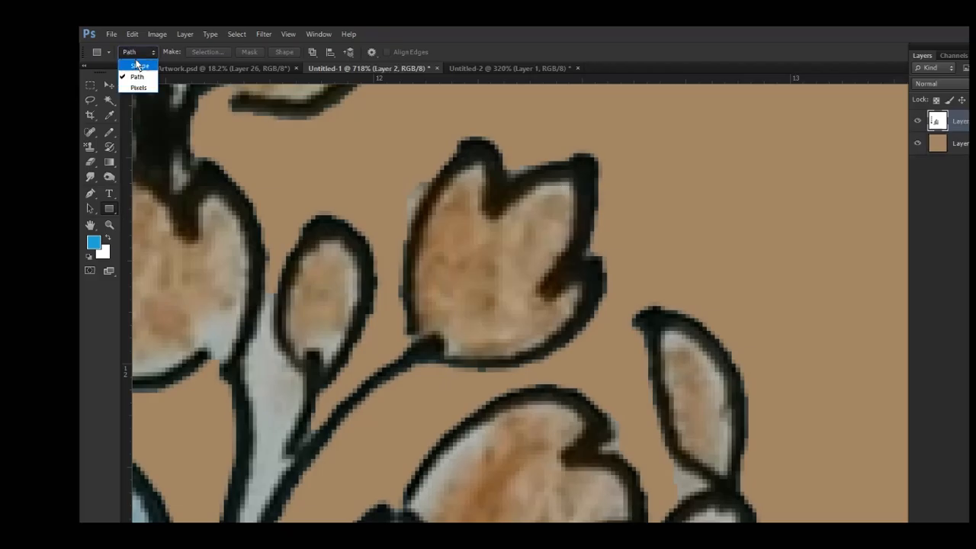
{"action": "left_click", "coordinate": [124, 75]}
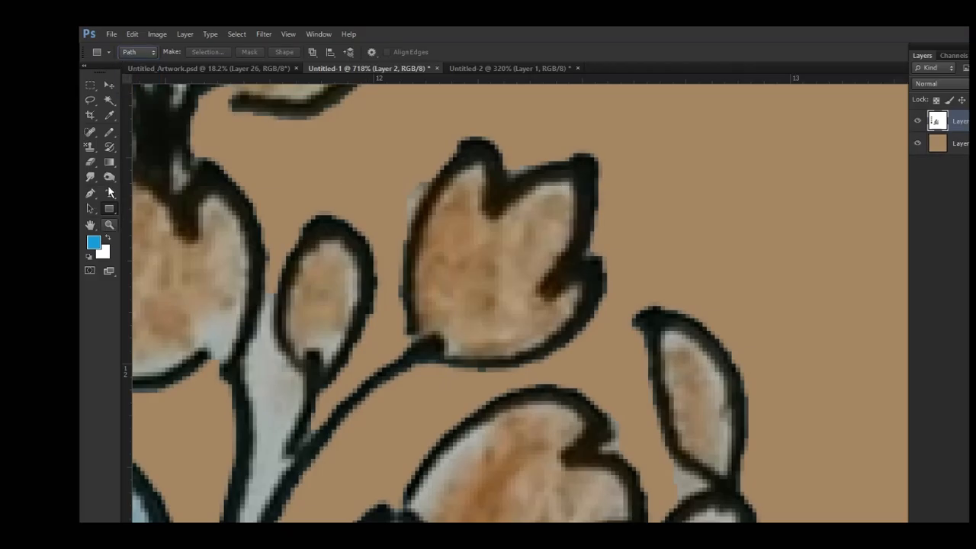
- Draw a small rectangle path beside the flower and fill it with the foreground colour in Normal mode at 100% opacity
{"action": "right_click", "coordinate": [109, 209]}
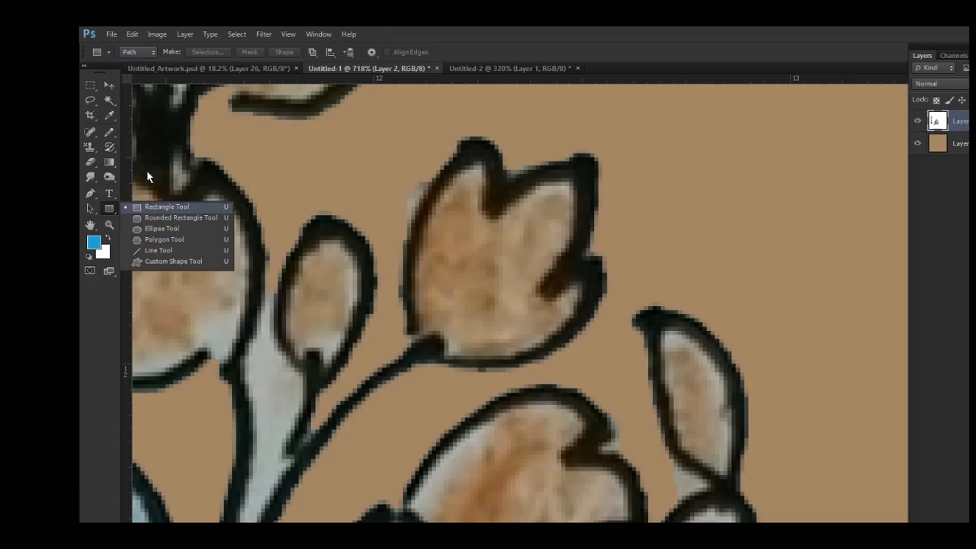
{"action": "left_click", "coordinate": [174, 208]}
{"action": "left_click_drag", "start_coordinate": [660, 133], "coordinate": [732, 227]}
{"action": "right_click", "coordinate": [697, 192]}
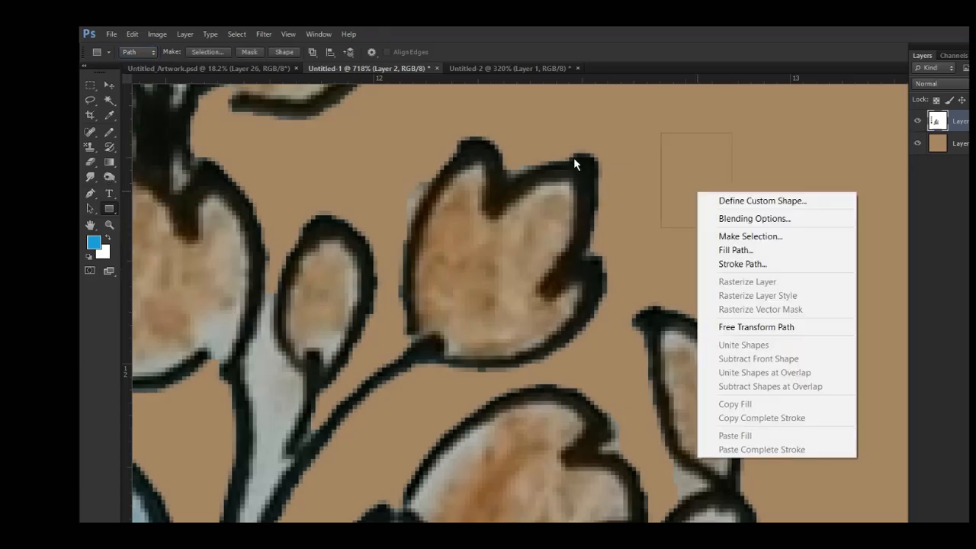
{"action": "left_click", "coordinate": [724, 248]}
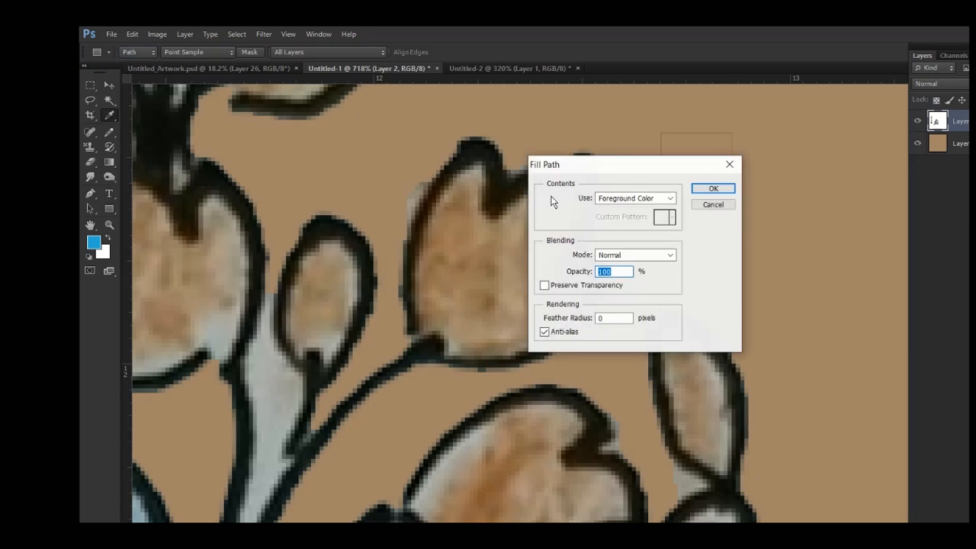
{"action": "left_click", "coordinate": [455, 271]}
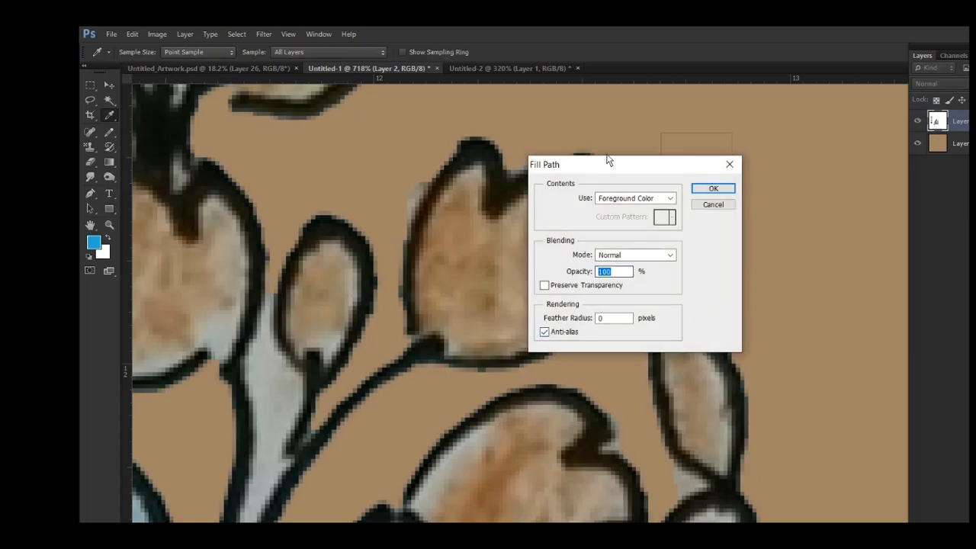
{"action": "key", "text": "Return"}
{"action": "scroll", "coordinate": [630, 136], "scroll_direction": "up", "scroll_amount": 4}
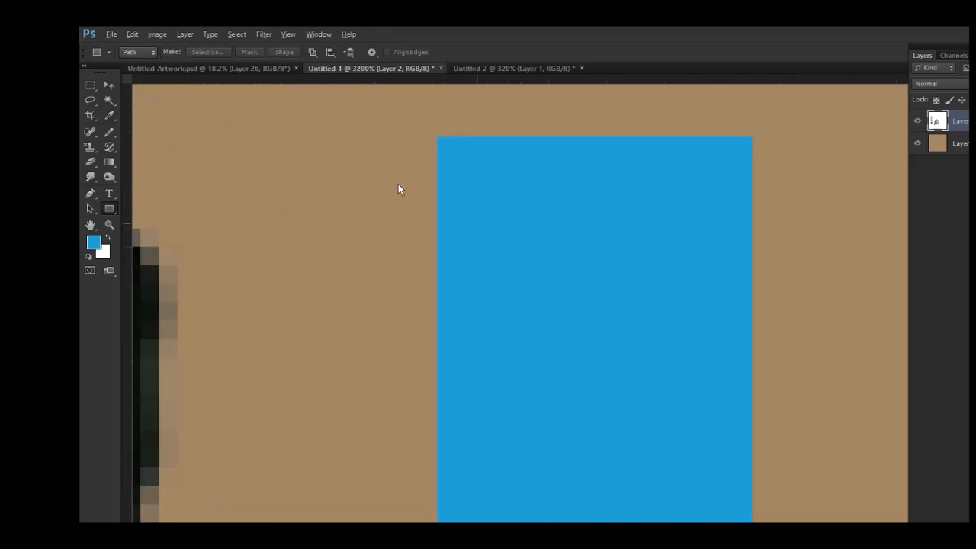
{"action": "scroll", "coordinate": [474, 223], "scroll_direction": "down", "scroll_amount": 4}
- Draw a rounded rectangle path with a 10 px radius beside the blue rectangle, and a circle path below it
{"action": "right_click", "coordinate": [109, 208]}
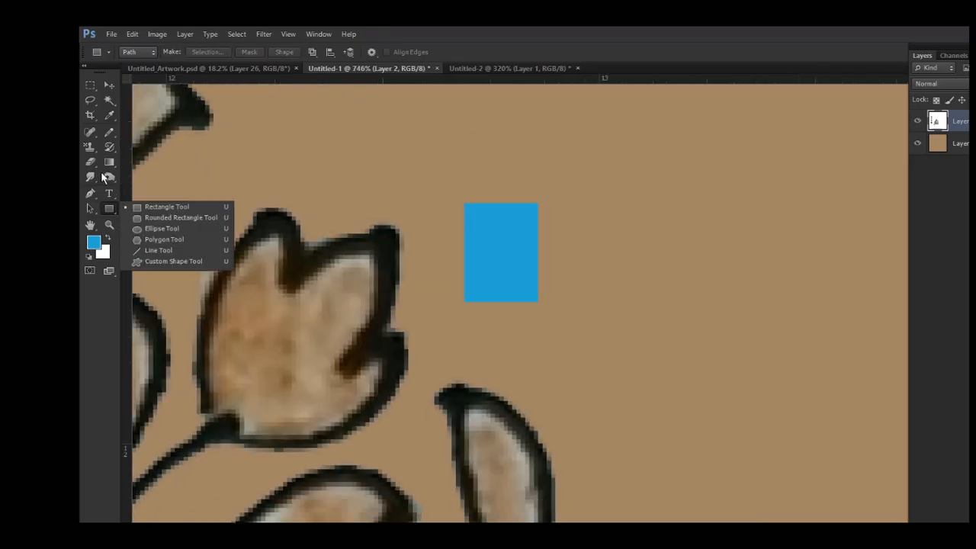
{"action": "left_click", "coordinate": [181, 217]}
{"action": "left_click_drag", "start_coordinate": [616, 196], "coordinate": [733, 298]}
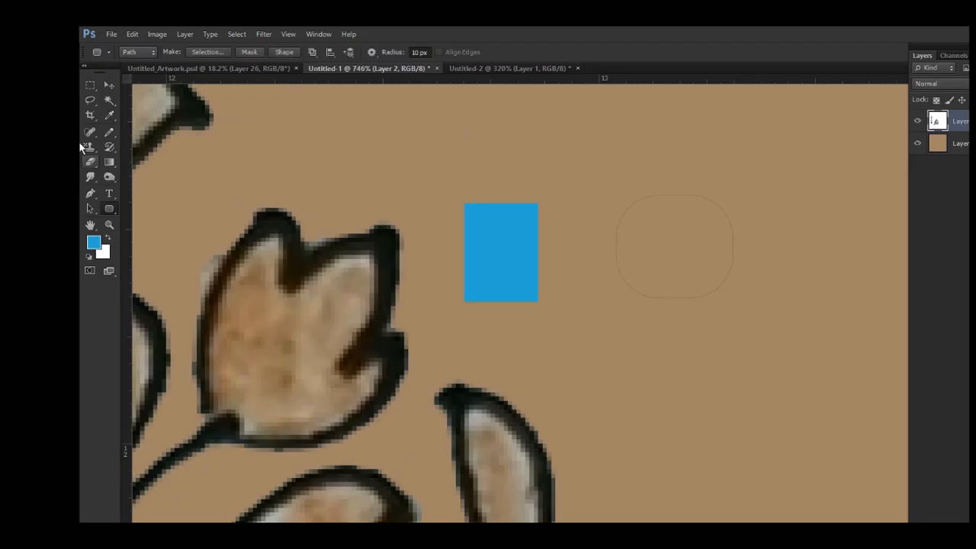
{"action": "right_click", "coordinate": [109, 209]}
{"action": "left_click", "coordinate": [180, 228]}
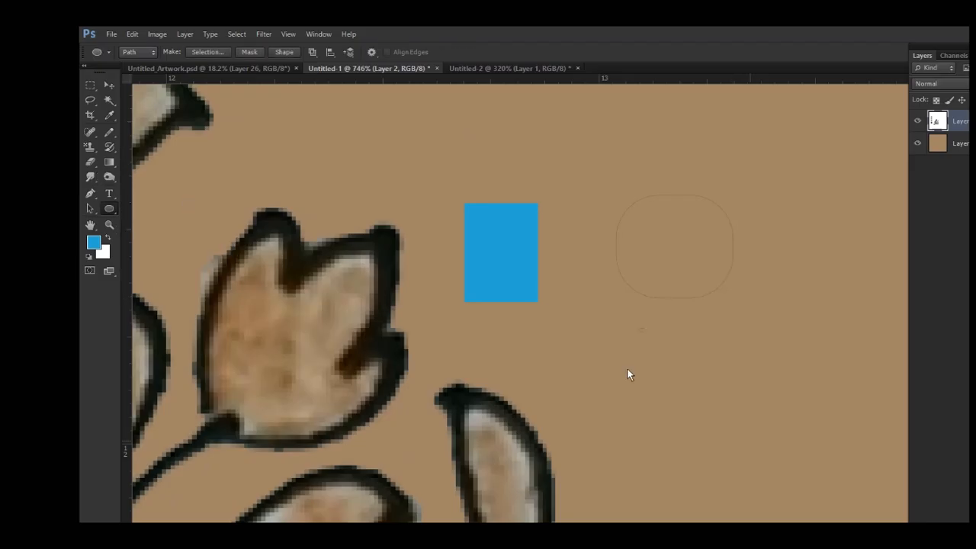
- Fill the rounded rectangle and circle paths with the blue foreground colour
{"action": "key", "text": "p"}
{"action": "right_click", "coordinate": [528, 280]}
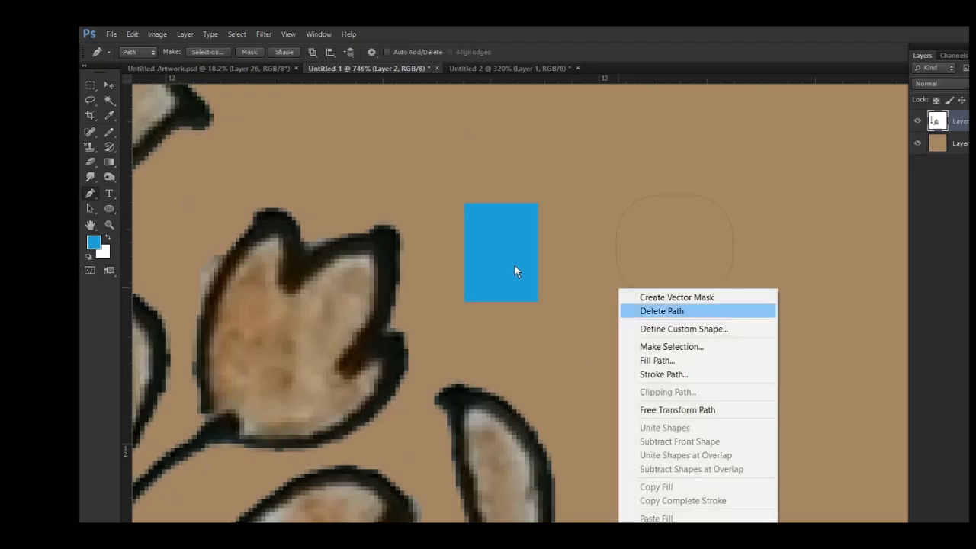
{"action": "left_click", "coordinate": [517, 293]}
{"action": "key", "text": "Return"}
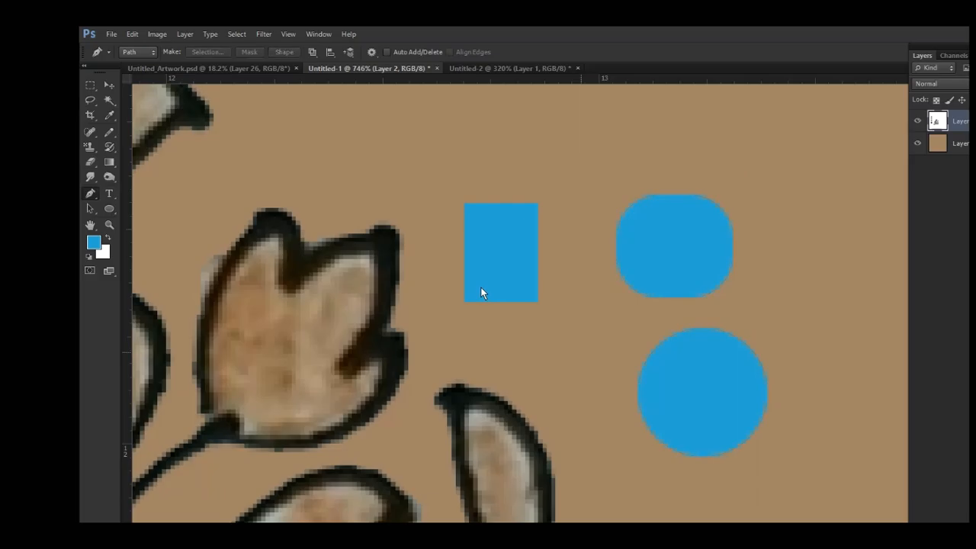
- Delete the shape paths and undo the fills of the circle, rounded rectangle and rectangle
{"action": "key", "text": "Delete"}
{"action": "key", "text": "ctrl+alt+z"}
{"action": "key", "text": "ctrl+alt+z"}
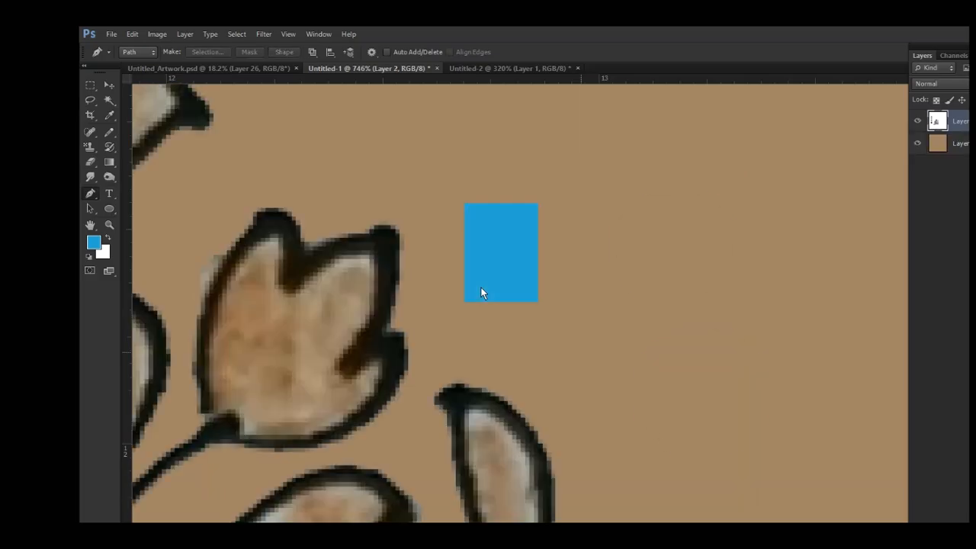
{"action": "key", "text": "ctrl+alt+z"}
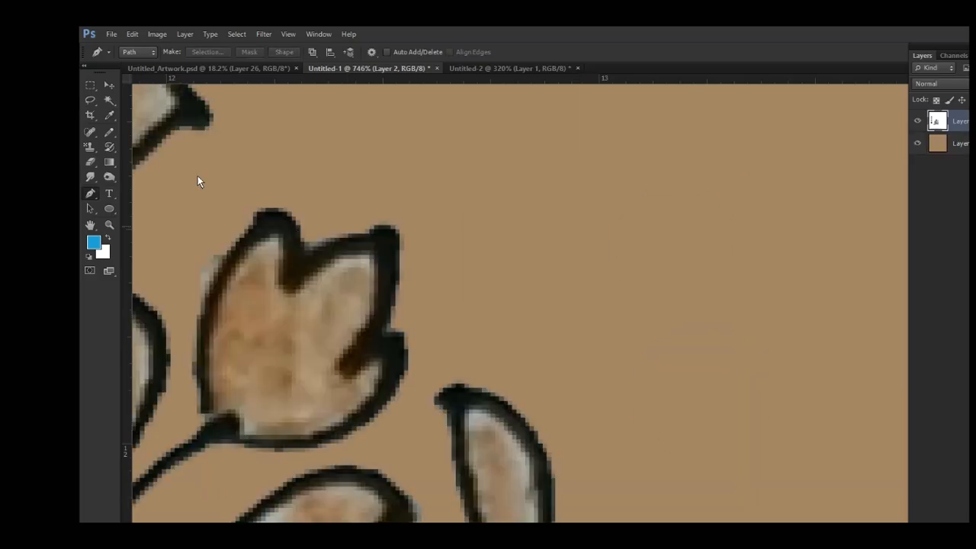
- Draw a line path with a 1 px weight in the area beside the flower using the Line Tool
{"action": "left_click", "coordinate": [109, 208]}
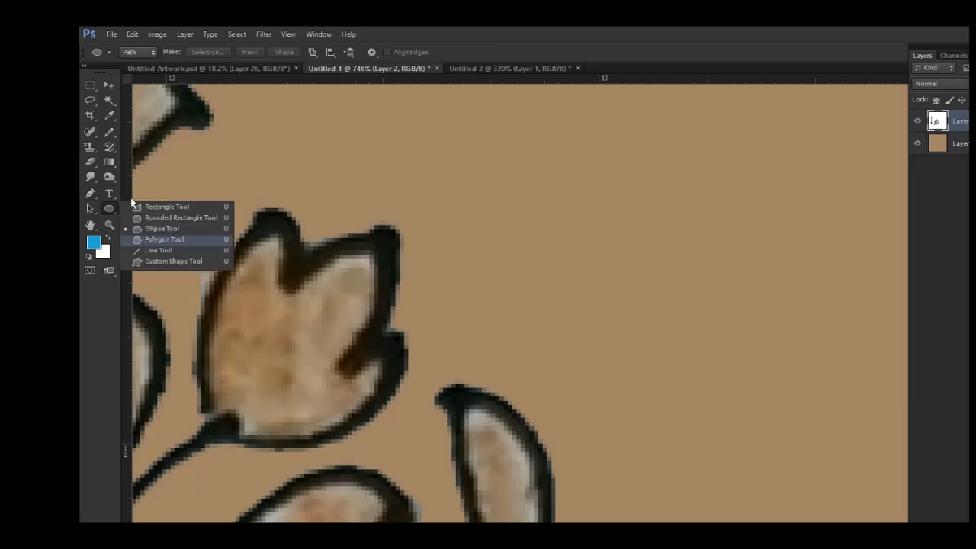
{"action": "left_click", "coordinate": [158, 250]}
{"action": "left_click_drag", "start_coordinate": [641, 218], "coordinate": [373, 427]}
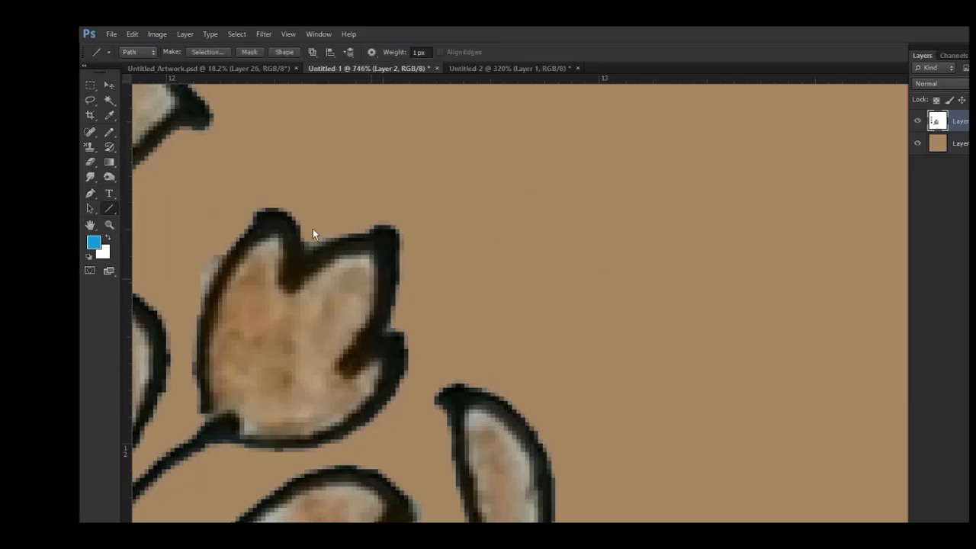
- Try a diagonal line path with a 5 px weight in the area beside the flower, then undo it
{"action": "key", "text": "Return"}
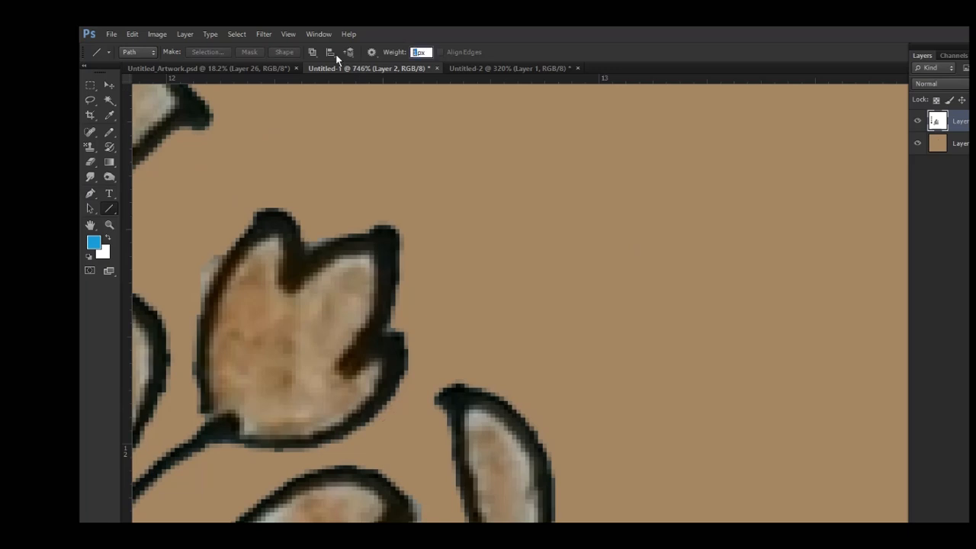
{"action": "type", "text": "5"}
{"action": "left_click_drag", "start_coordinate": [720, 216], "coordinate": [507, 419]}
{"action": "key", "text": "ctrl+z"}
- Pan across the flowers, leaves and branches of the drawing with the Hand Tool
{"action": "left_click", "coordinate": [90, 225]}
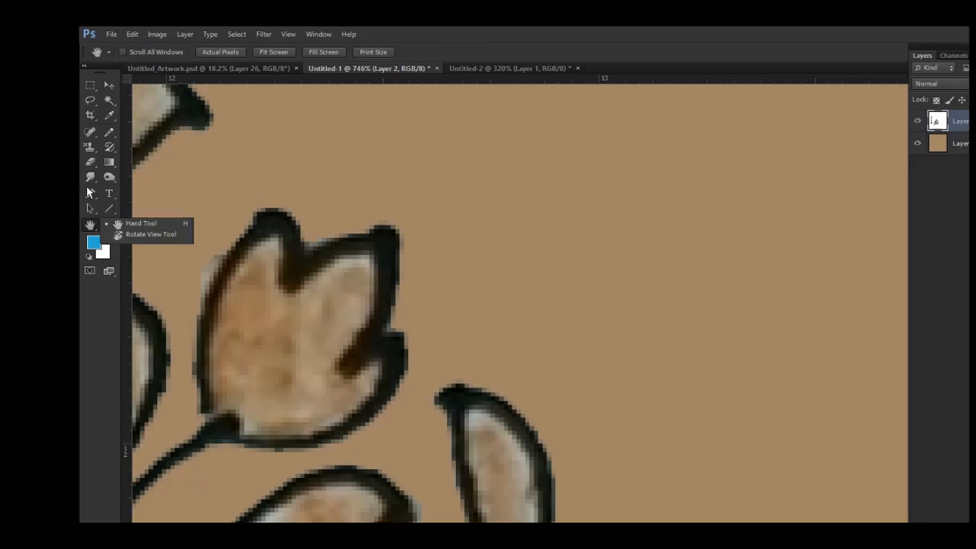
{"action": "left_click", "coordinate": [123, 181]}
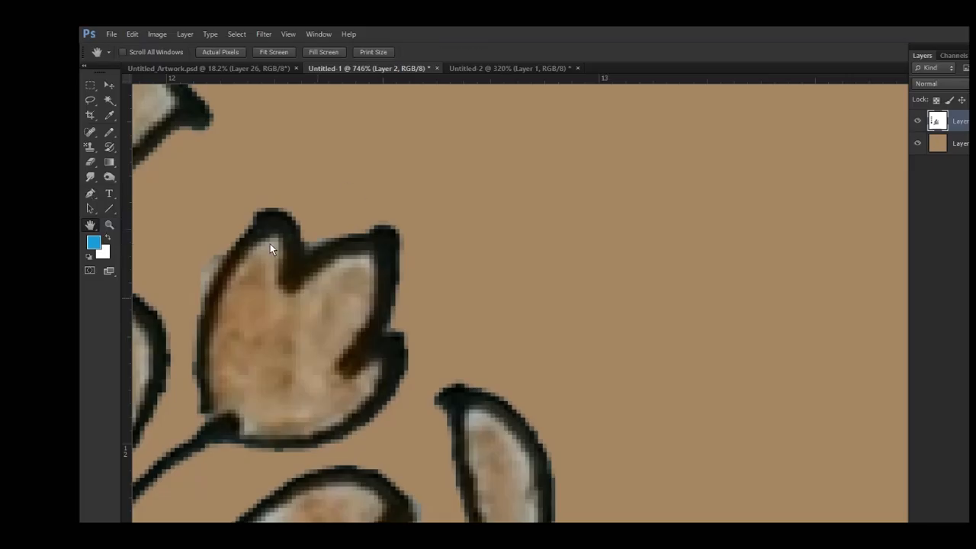
{"action": "left_click_drag", "start_coordinate": [270, 245], "coordinate": [488, 197]}
{"action": "left_click_drag", "start_coordinate": [495, 257], "coordinate": [377, 221]}
{"action": "left_click_drag", "start_coordinate": [354, 358], "coordinate": [377, 201]}
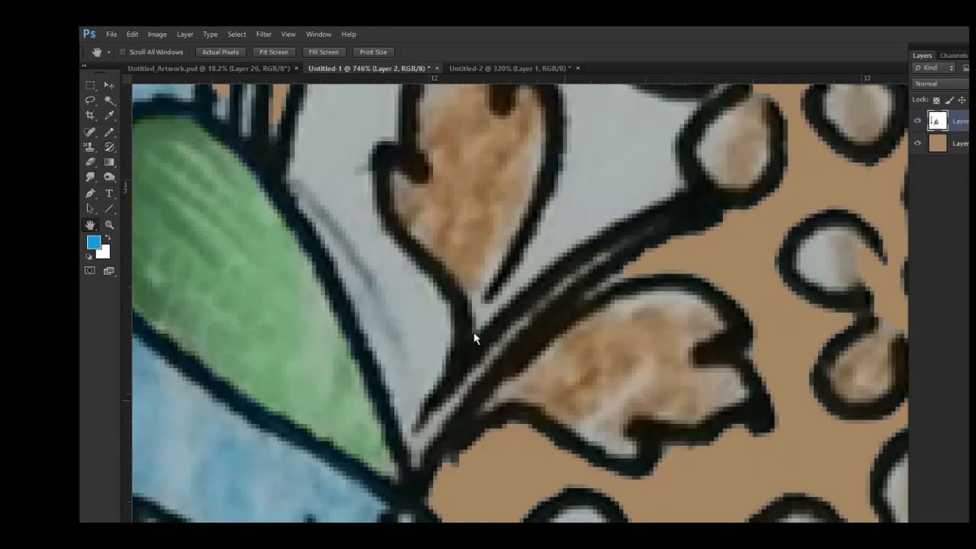
{"action": "mouse_move", "coordinate": [475, 338]}
{"action": "left_mouse_down"}
{"action": "mouse_move", "coordinate": [394, 289]}
{"action": "mouse_move", "coordinate": [450, 274]}
{"action": "mouse_move", "coordinate": [498, 237]}
{"action": "mouse_move", "coordinate": [471, 226]}
{"action": "left_mouse_up"}
- With the Smudge Tool active, temporarily pan over the flowers and change the magnification to view the large bird's wing
{"action": "left_click", "coordinate": [90, 177]}
{"action": "left_click_drag", "start_coordinate": [557, 330], "coordinate": [400, 131]}
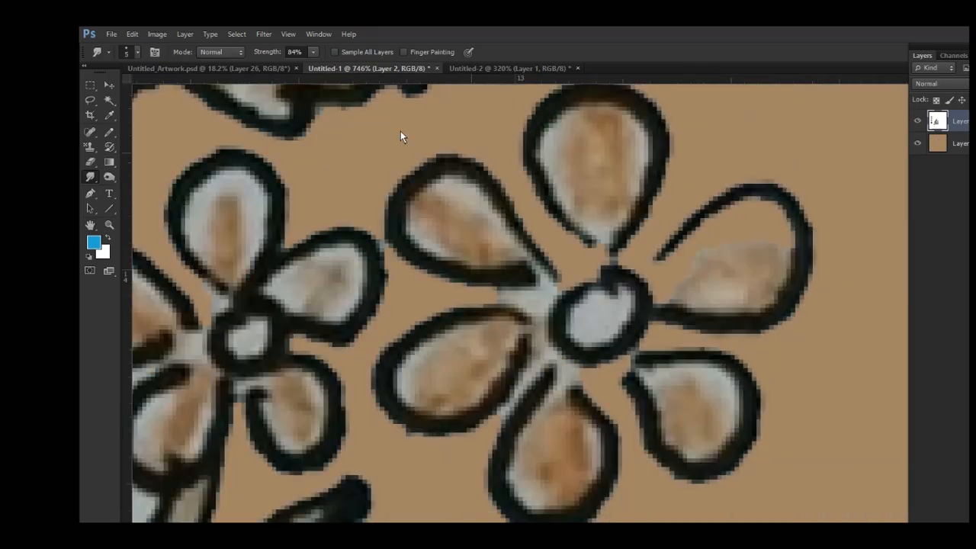
{"action": "scroll", "coordinate": [402, 208], "scroll_direction": "down", "scroll_amount": 8}
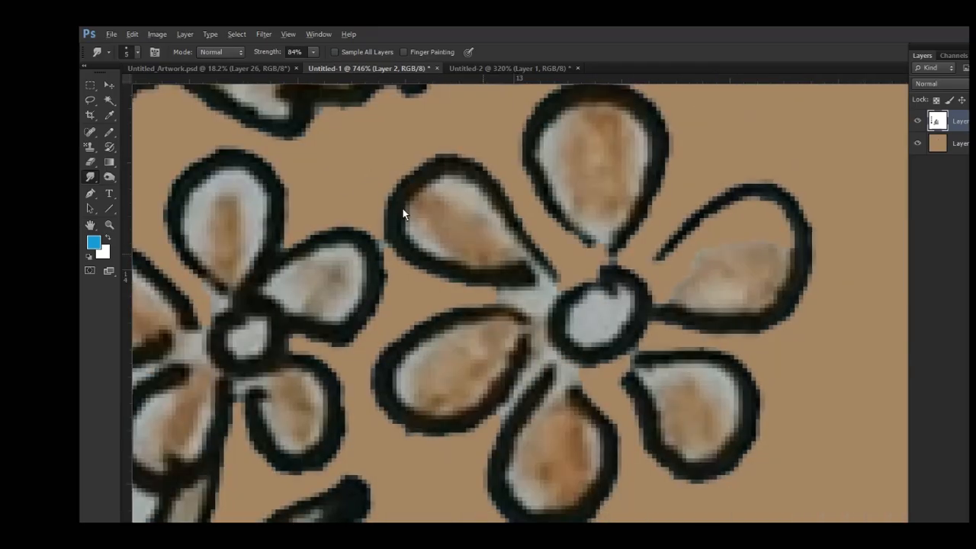
{"action": "scroll", "coordinate": [412, 259], "scroll_direction": "up", "scroll_amount": 3}
{"action": "scroll", "coordinate": [417, 288], "scroll_direction": "up", "scroll_amount": 3}
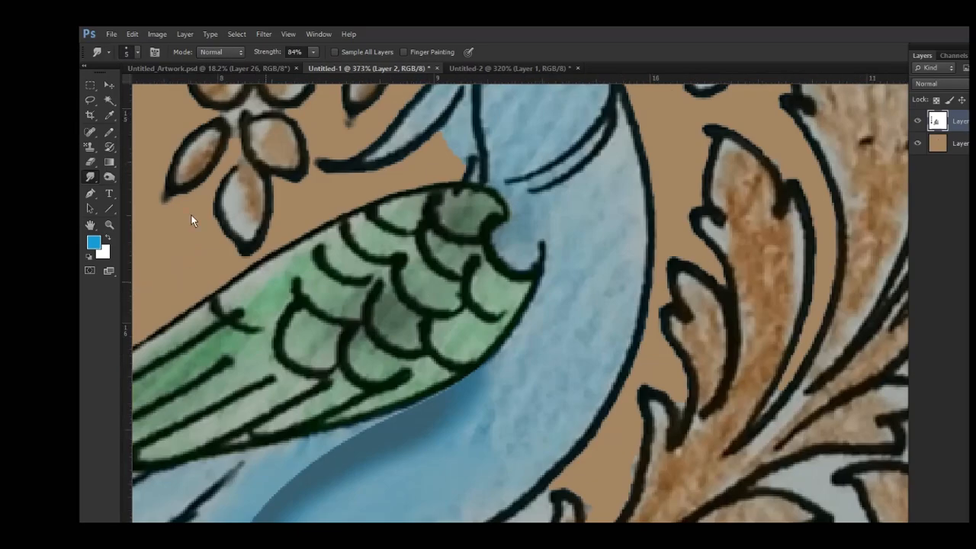
- Magnify the large bird's green wing to 600% with the Zoom Tool
{"action": "key", "text": "z"}
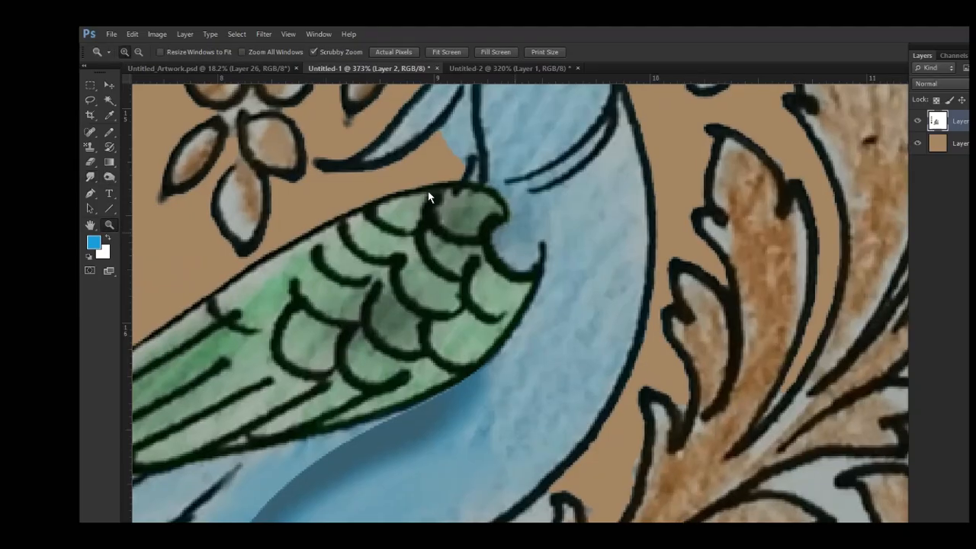
{"action": "left_click", "coordinate": [429, 198]}
{"action": "left_click", "coordinate": [429, 200]}
{"action": "left_click", "coordinate": [429, 203]}
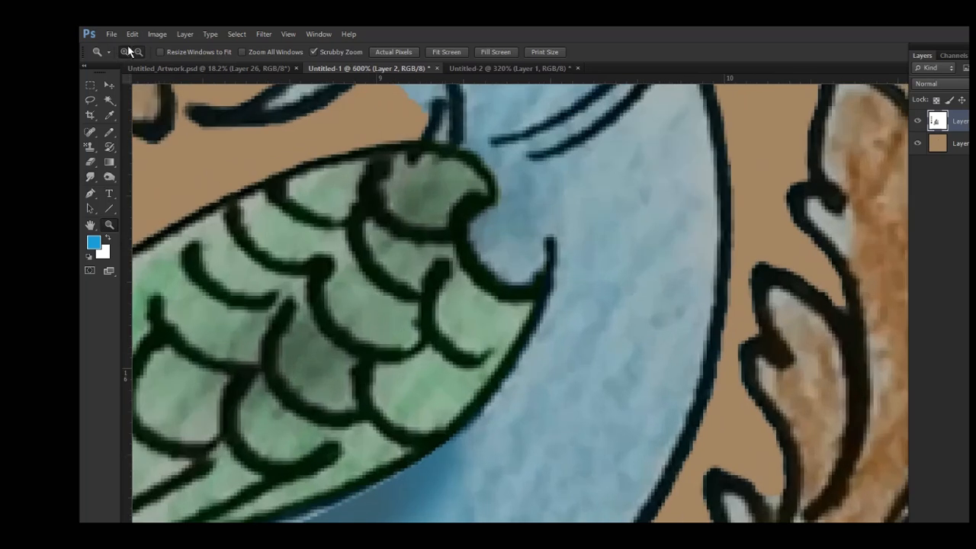
- Zoom out with the Zoom Tool until the whole bird drawing and the colour swatches are in view
{"action": "left_click", "coordinate": [138, 51]}
{"action": "left_click", "coordinate": [466, 217]}
{"action": "left_click", "coordinate": [466, 217]}
{"action": "left_click", "coordinate": [467, 217]}
{"action": "left_click", "coordinate": [467, 218]}
{"action": "left_click", "coordinate": [467, 218]}
{"action": "left_click", "coordinate": [467, 218]}
{"action": "left_click", "coordinate": [467, 218]}
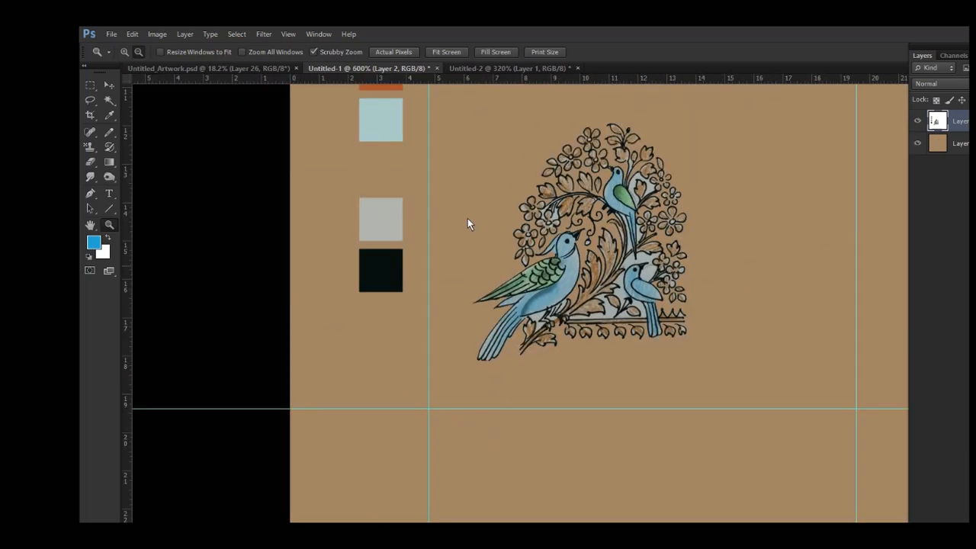
{"action": "left_click", "coordinate": [467, 220]}
{"action": "left_click", "coordinate": [510, 221]}
{"action": "left_click", "coordinate": [551, 315], "text": "alt"}
{"action": "left_click", "coordinate": [551, 315], "text": "alt"}
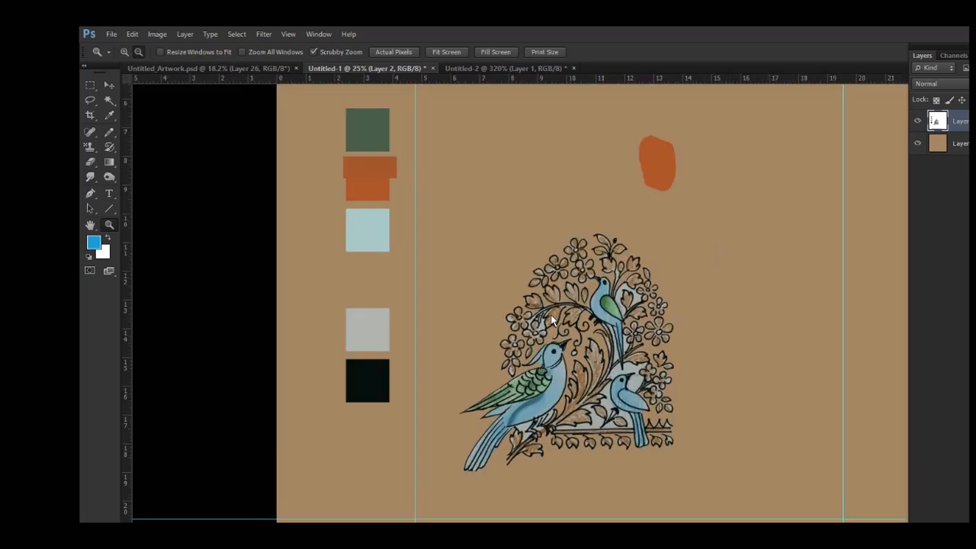
{"action": "left_click", "coordinate": [551, 314]}
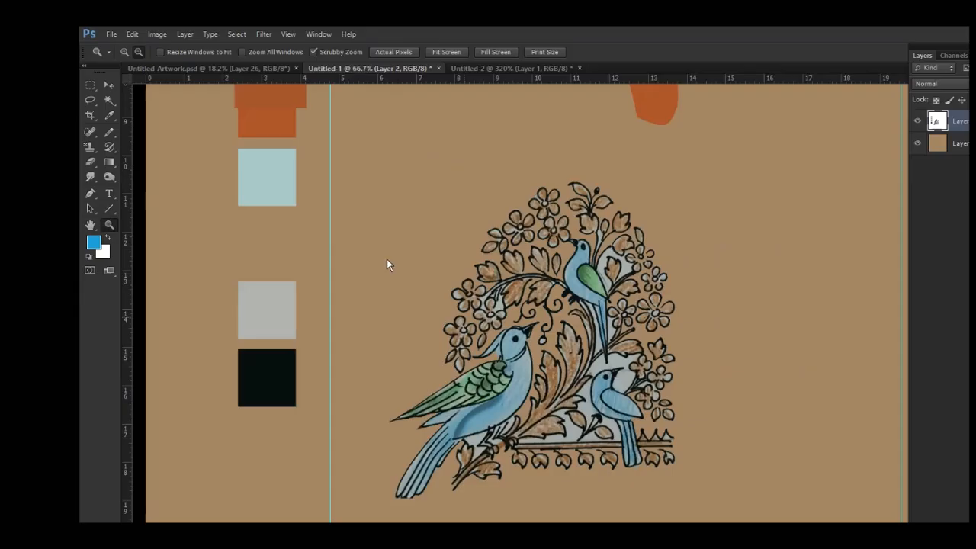
- Reset the colours to default black and white, and fill a round lasso selection above the large bird with the black foreground colour
{"action": "key", "text": "d"}
{"action": "key", "text": "x"}
{"action": "key", "text": "x"}
{"action": "key", "text": "l"}
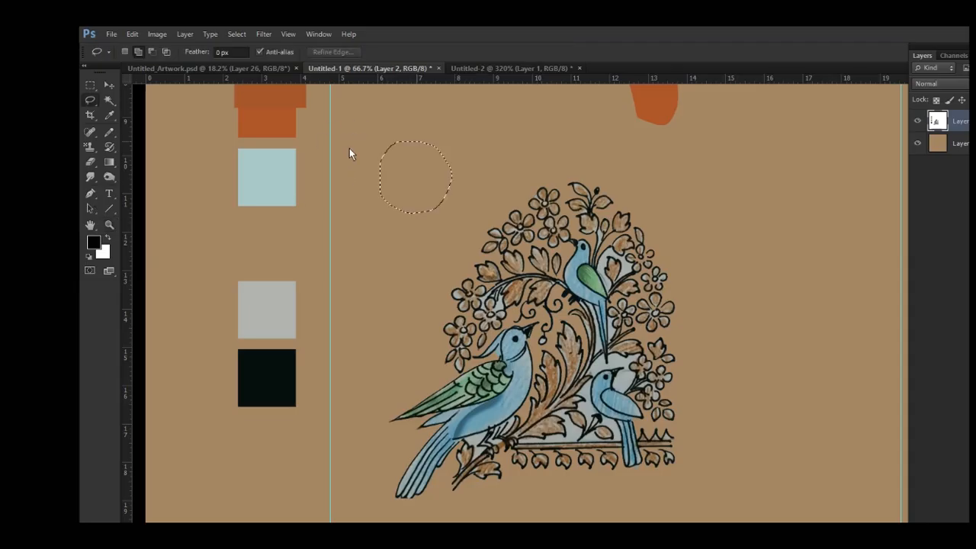
{"action": "key", "text": "alt+BackSpace"}
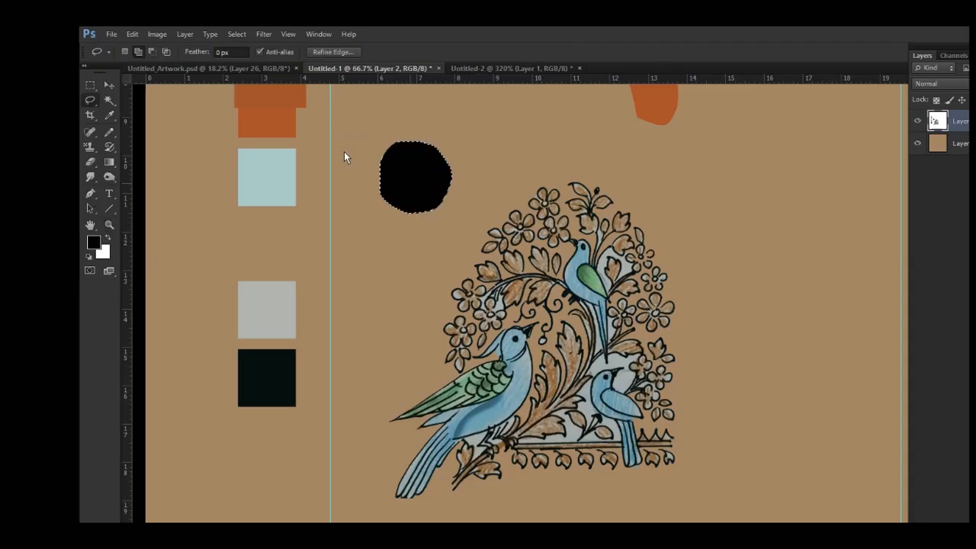
- Swap the foreground and background colours, then switch the Lasso to New Selection mode and clear the existing selections
{"action": "mouse_move", "coordinate": [311, 180]}
{"action": "left_mouse_down"}
{"action": "mouse_move", "coordinate": [361, 215]}
{"action": "mouse_move", "coordinate": [311, 250]}
{"action": "mouse_move", "coordinate": [305, 200]}
{"action": "left_mouse_up"}
{"action": "key", "text": "x"}
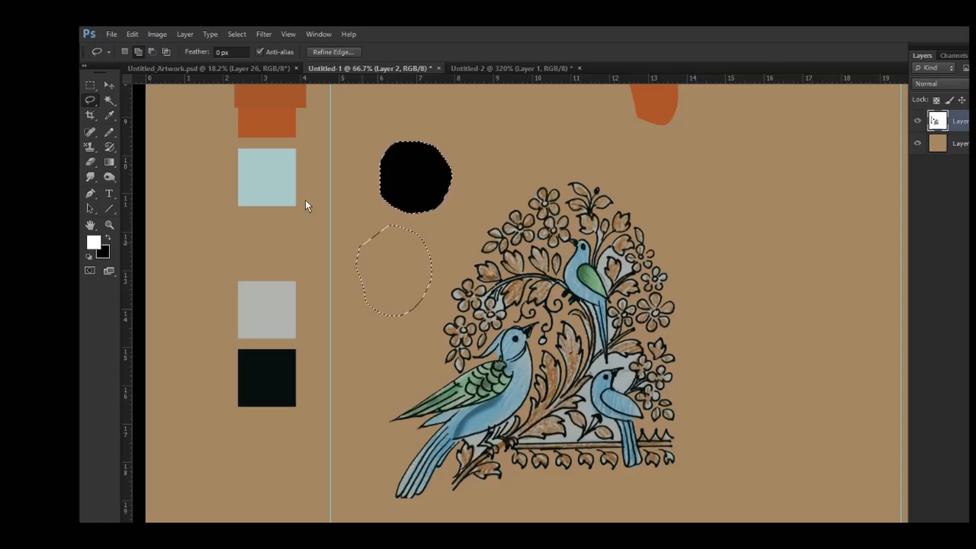
{"action": "left_click", "coordinate": [124, 52]}
{"action": "left_click", "coordinate": [360, 115]}
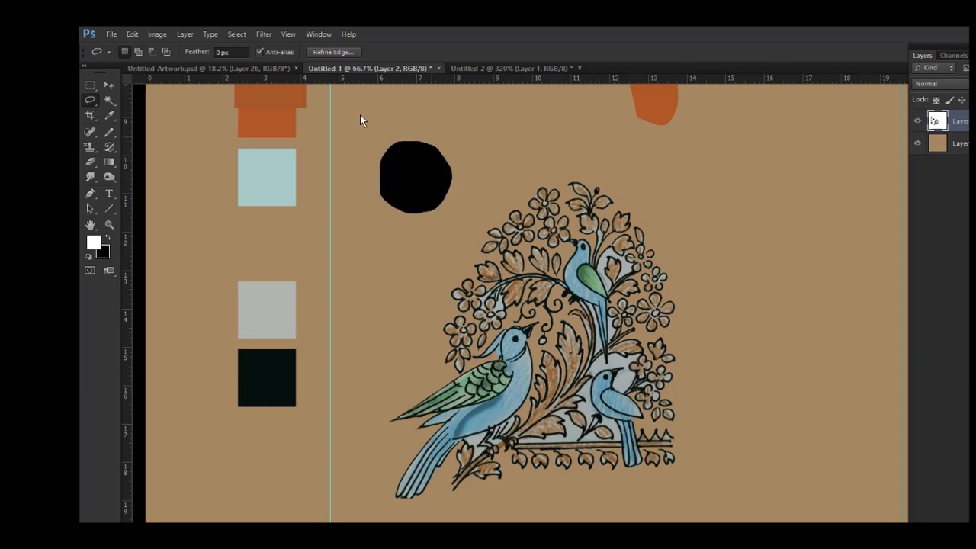
- Fill one lasso selection beside the black circle with the background black and another below it with the foreground black, swapping colours between them
{"action": "mouse_move", "coordinate": [403, 91]}
{"action": "left_mouse_down"}
{"action": "mouse_move", "coordinate": [407, 150]}
{"action": "mouse_move", "coordinate": [403, 90]}
{"action": "left_mouse_up"}
{"action": "key", "text": "ctrl+BackSpace"}
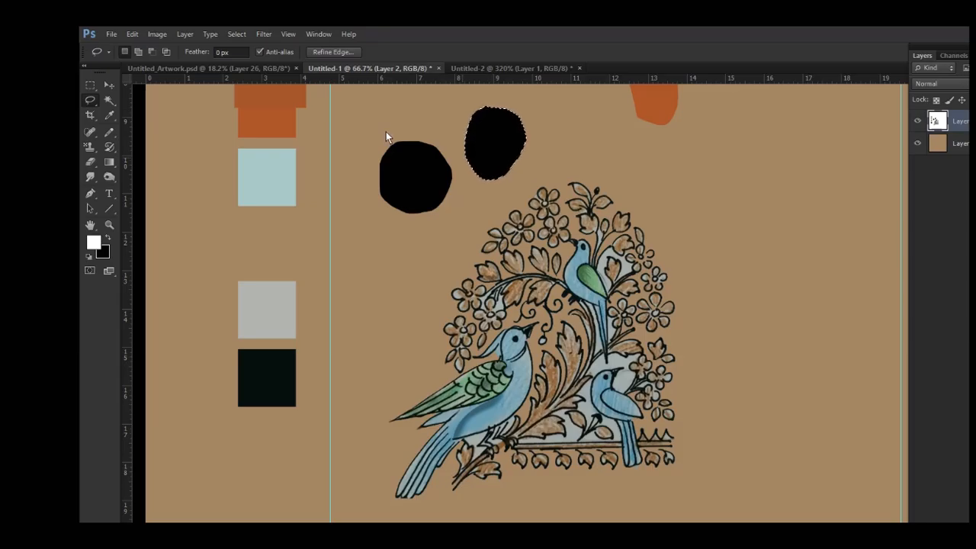
{"action": "key", "text": "x"}
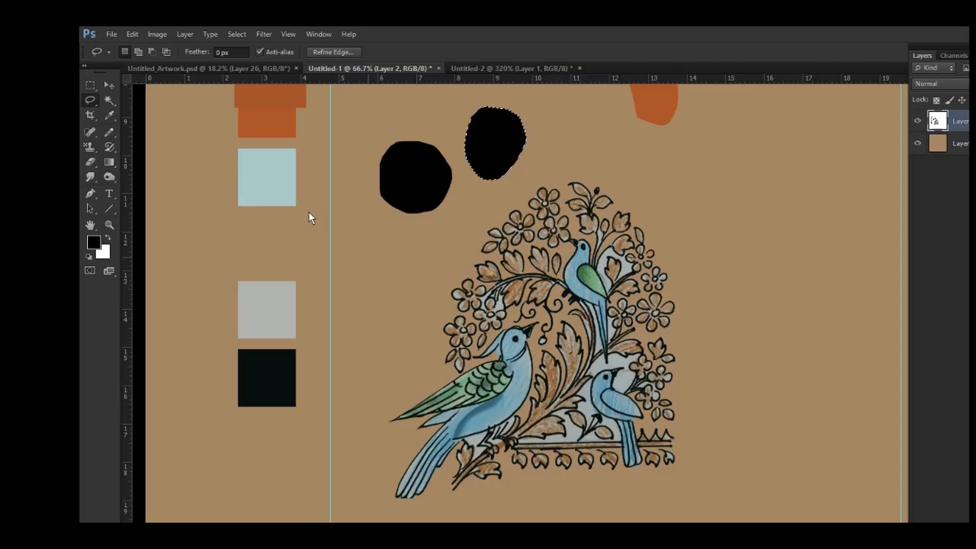
{"action": "mouse_move", "coordinate": [343, 271]}
{"action": "left_mouse_down"}
{"action": "mouse_move", "coordinate": [393, 274]}
{"action": "mouse_move", "coordinate": [390, 263]}
{"action": "left_mouse_up"}
{"action": "key", "text": "alt+BackSpace"}
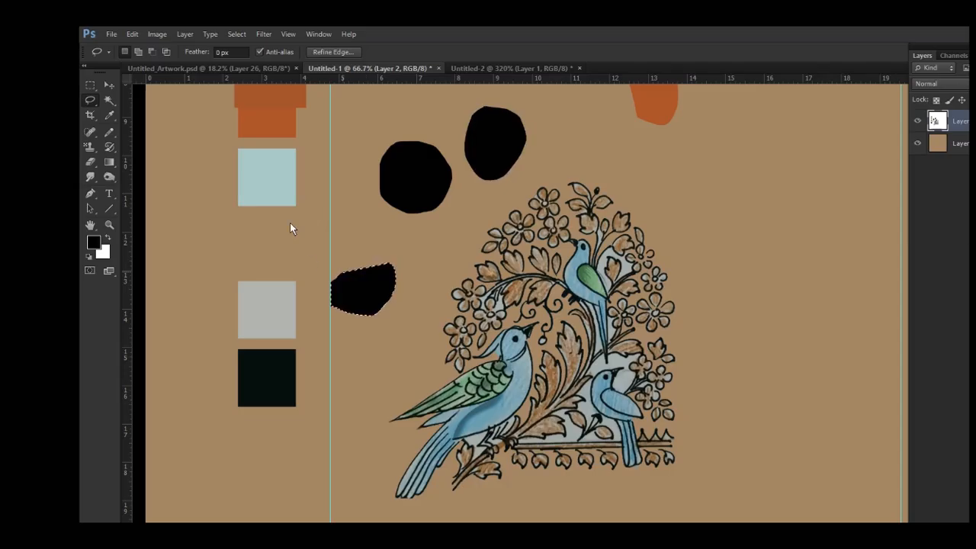
{"action": "key", "text": "ctrl+d"}
- Draw a curved Pen Tool path from the large bird's throat along its neck line and the front edge of the green wing
{"action": "scroll", "coordinate": [494, 340], "scroll_direction": "up", "scroll_amount": 8}
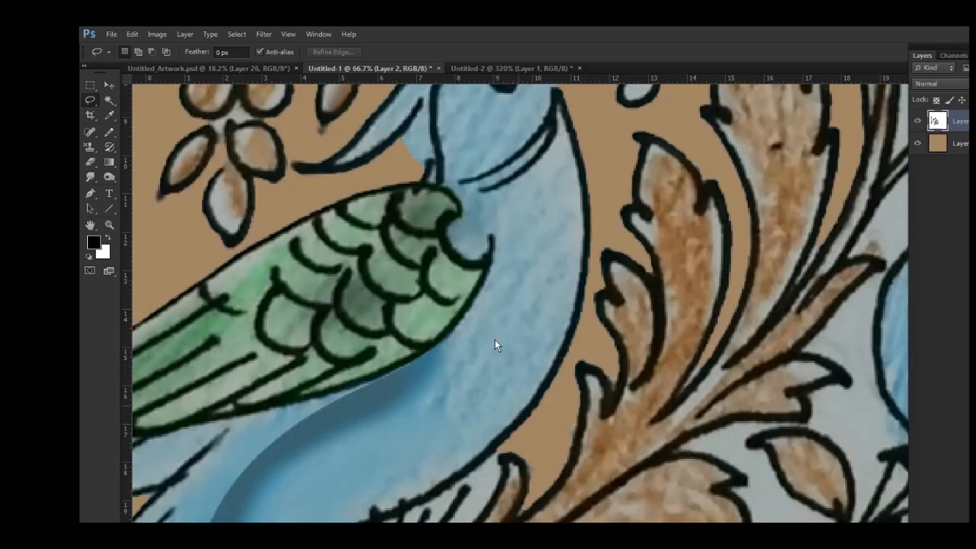
{"action": "scroll", "coordinate": [446, 321], "scroll_direction": "down", "scroll_amount": 3}
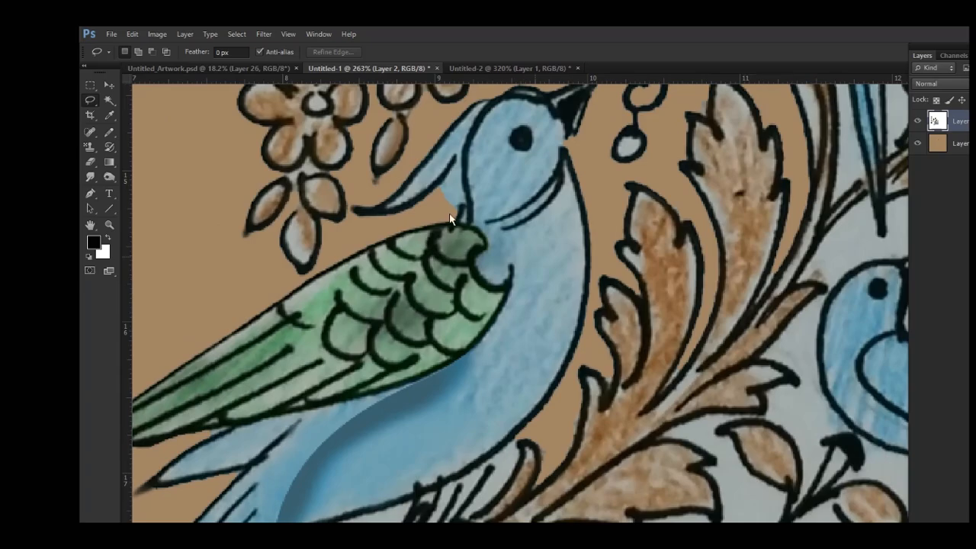
{"action": "key", "text": "p"}
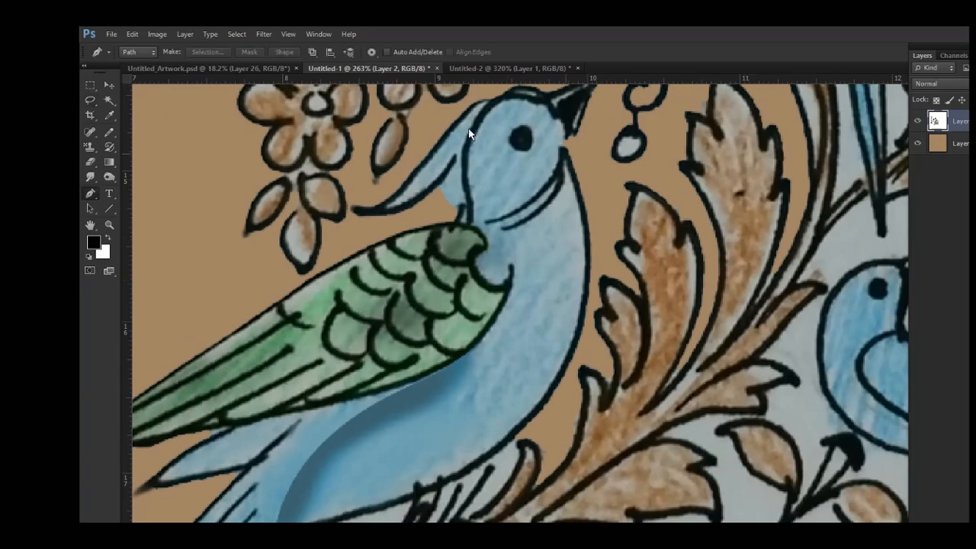
{"action": "left_click_drag", "start_coordinate": [407, 193], "coordinate": [421, 239]}
{"action": "left_click", "coordinate": [407, 195], "text": "alt"}
{"action": "left_click", "coordinate": [407, 204]}
{"action": "left_click", "coordinate": [421, 227]}
{"action": "left_click_drag", "start_coordinate": [390, 282], "coordinate": [370, 303]}
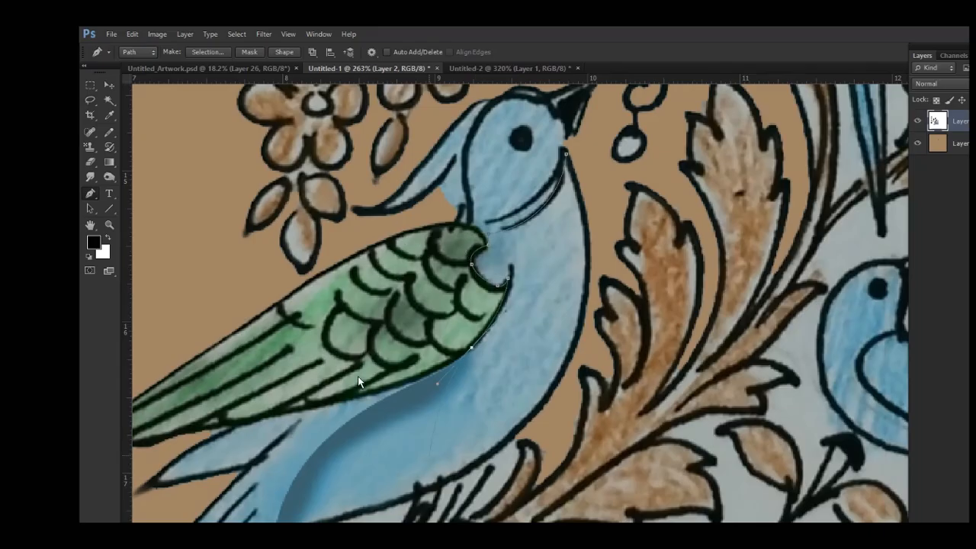